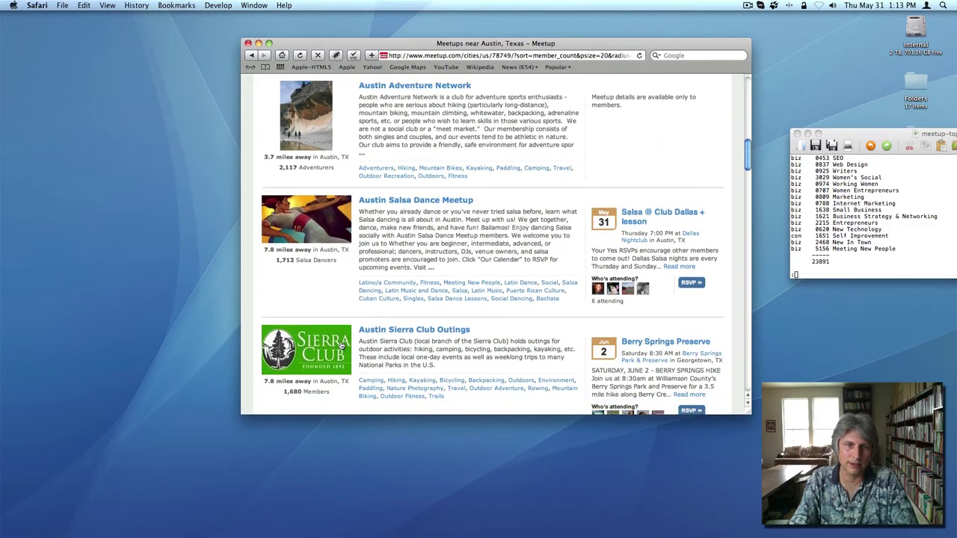
# Step: Look through the Austin groups with scheduled meetups, sorted by most members, and compare their member counts
pyautogui.scroll(15, 340, 345)
pyautogui.scroll(-3, 302, 299)
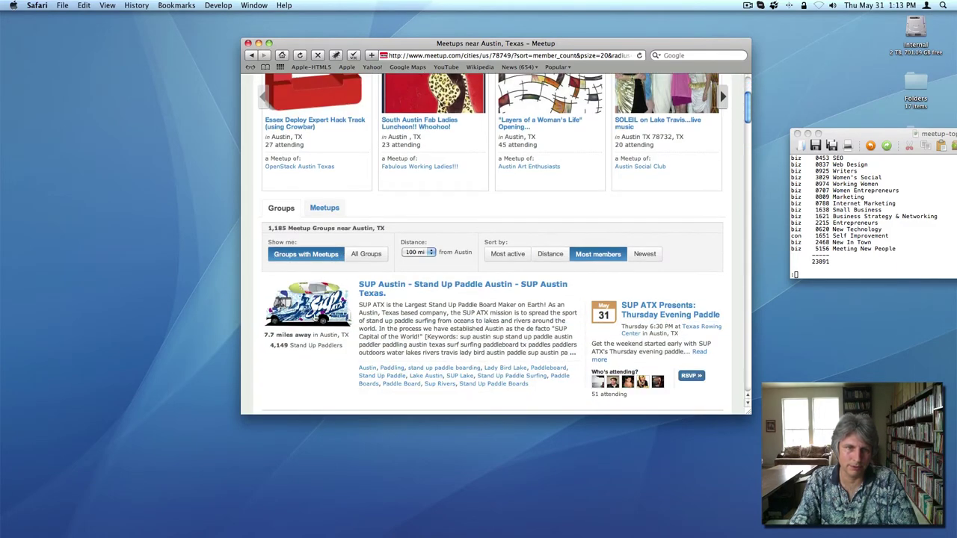
pyautogui.scroll(-15, 314, 317)
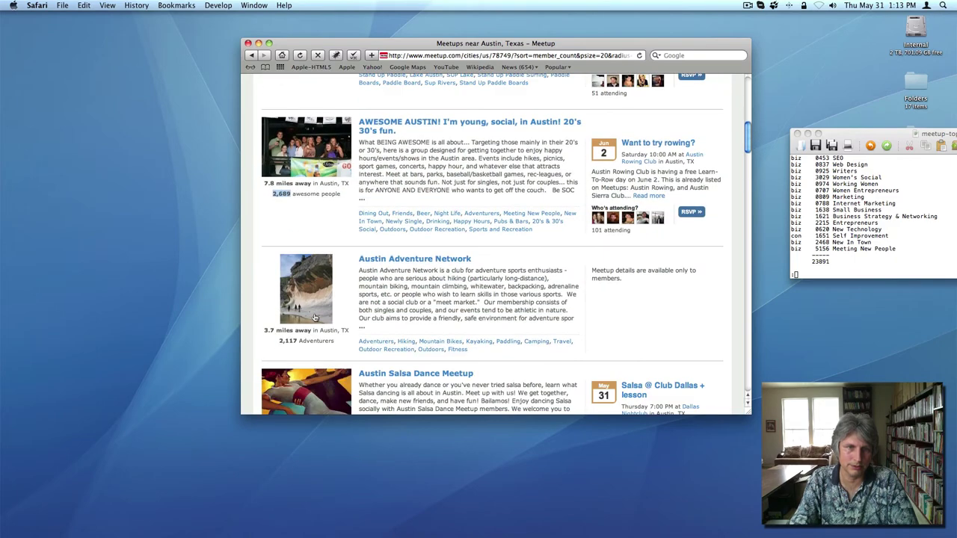
pyautogui.scroll(-10, 315, 318)
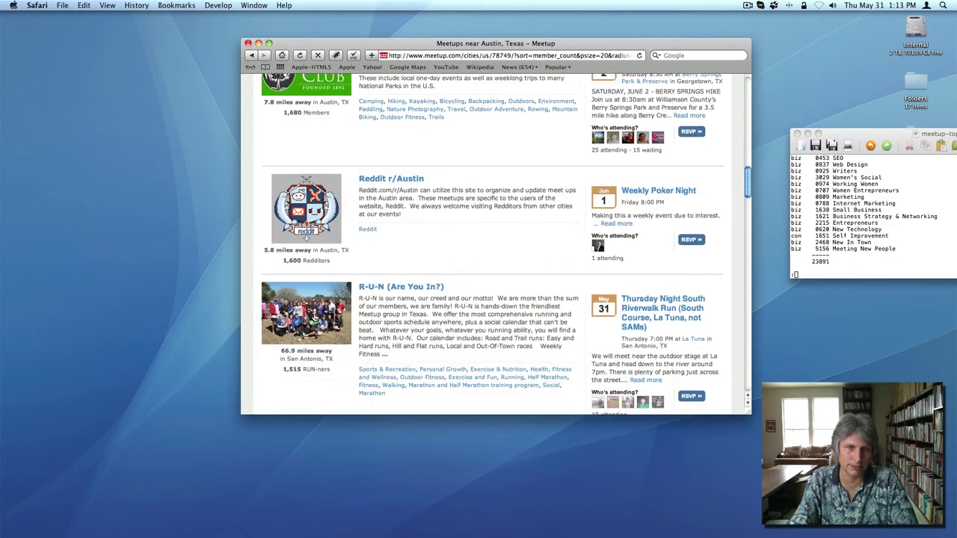
pyautogui.scroll(-10, 314, 318)
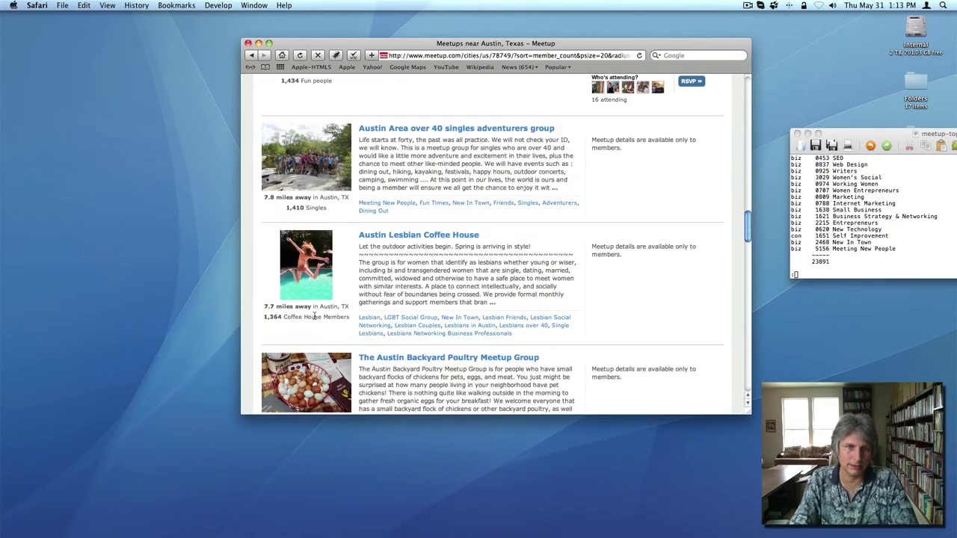
pyautogui.press('Home')
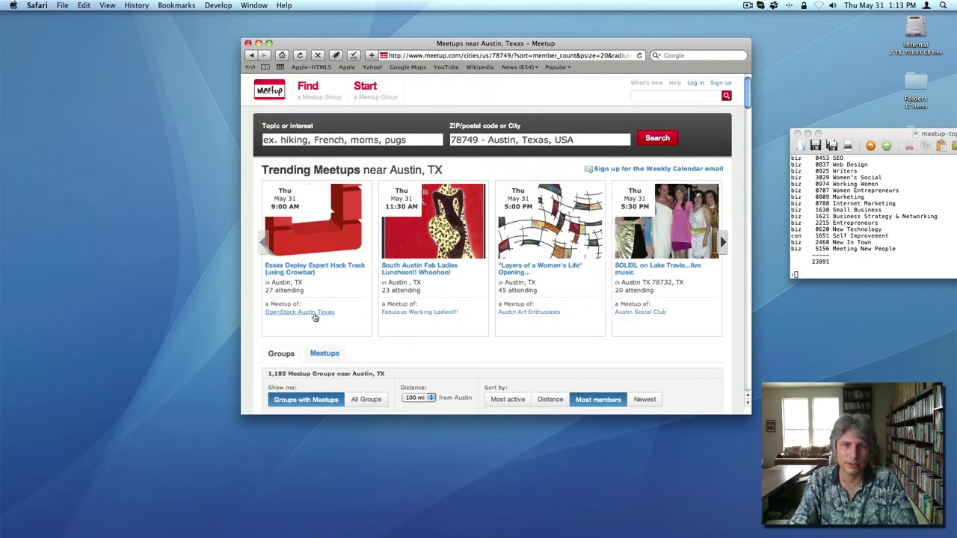
# Step: Show all groups near Austin instead of only those with meetups, and highlight the line with the group count
pyautogui.click(367, 398)
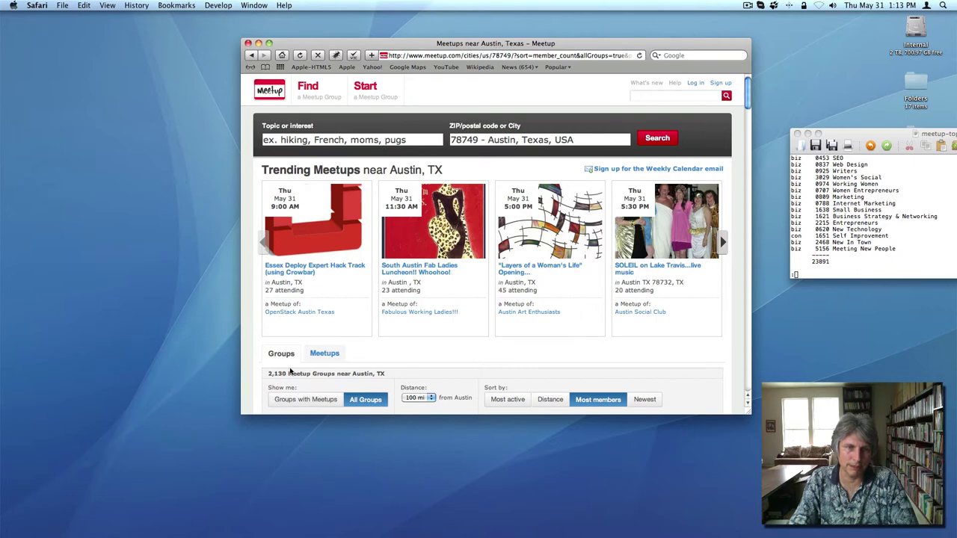
pyautogui.scroll(-1, 290, 372)
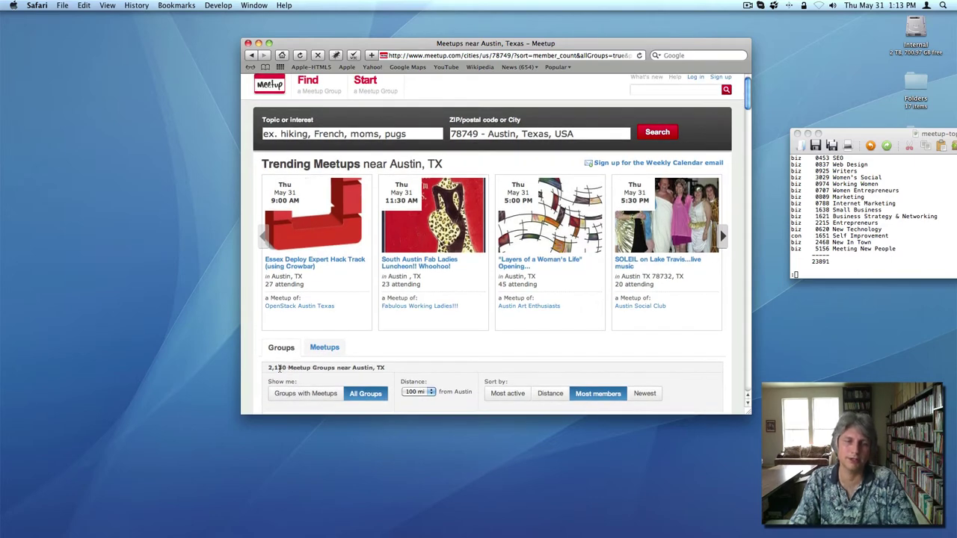
pyautogui.tripleClick(278, 368)
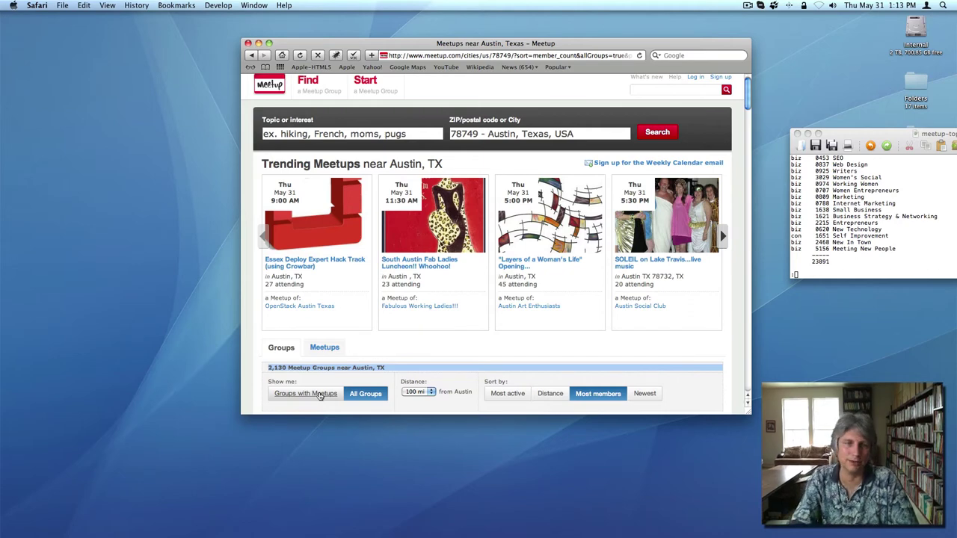
# Step: Examine the member counts and positions of the largest groups in the full Austin group list
pyautogui.scroll(-3, 320, 397)
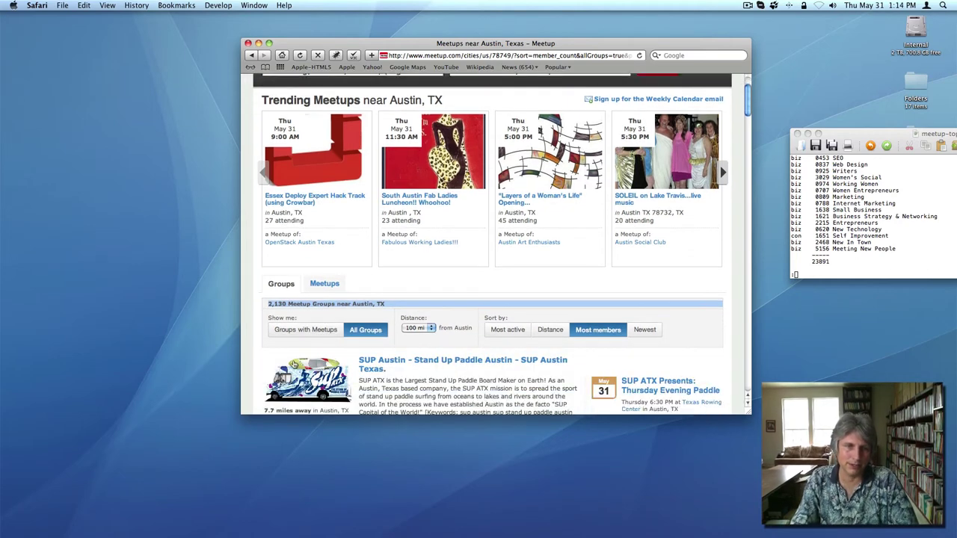
pyautogui.scroll(-10, 294, 365)
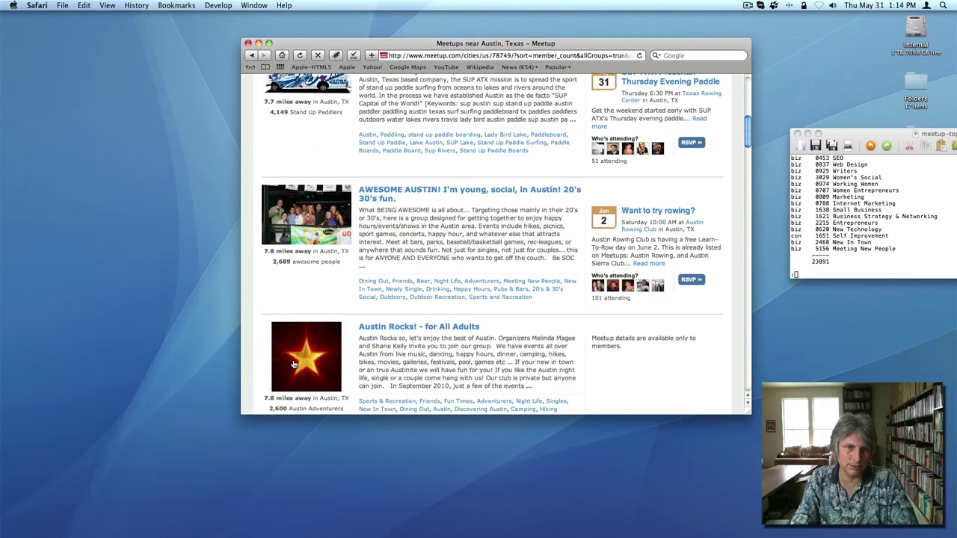
pyautogui.scroll(-15, 294, 364)
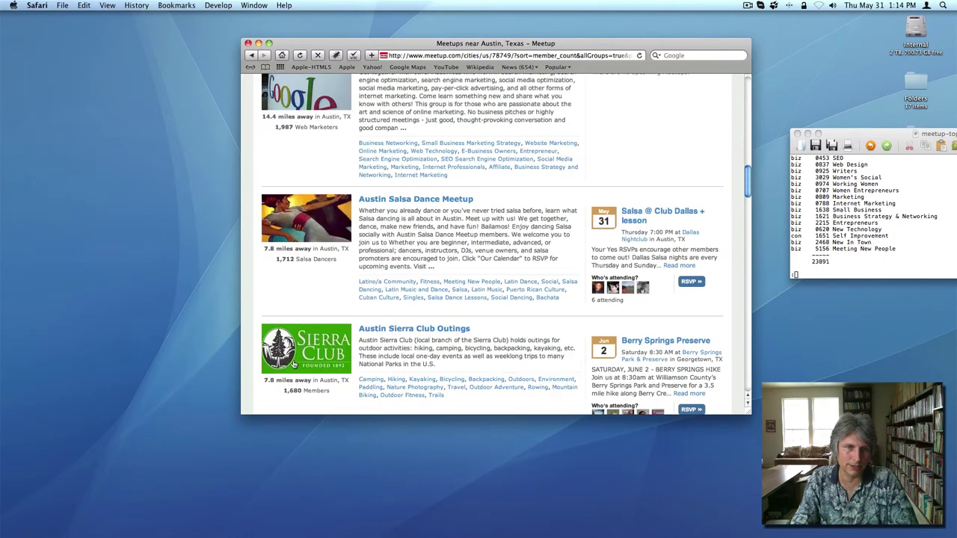
pyautogui.scroll(-11, 294, 364)
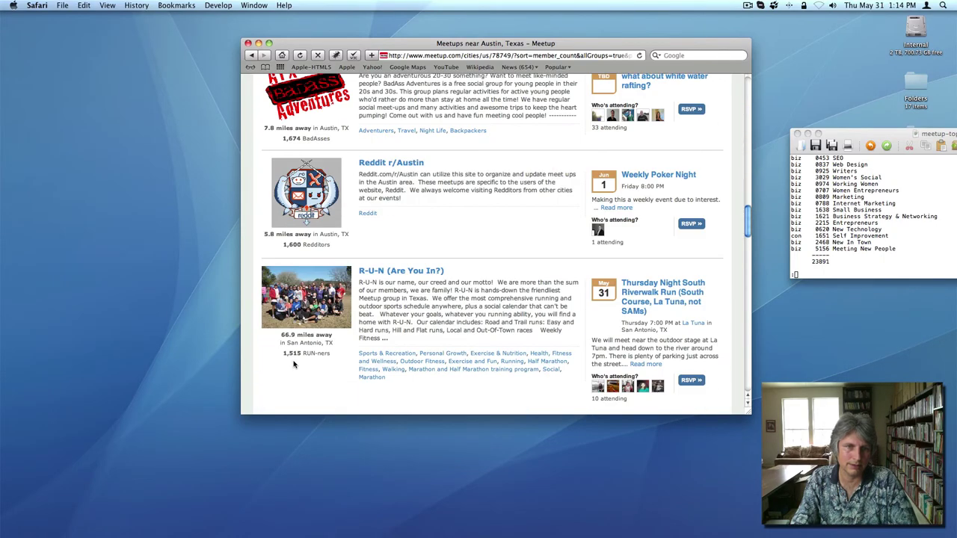
pyautogui.scroll(-4, 294, 364)
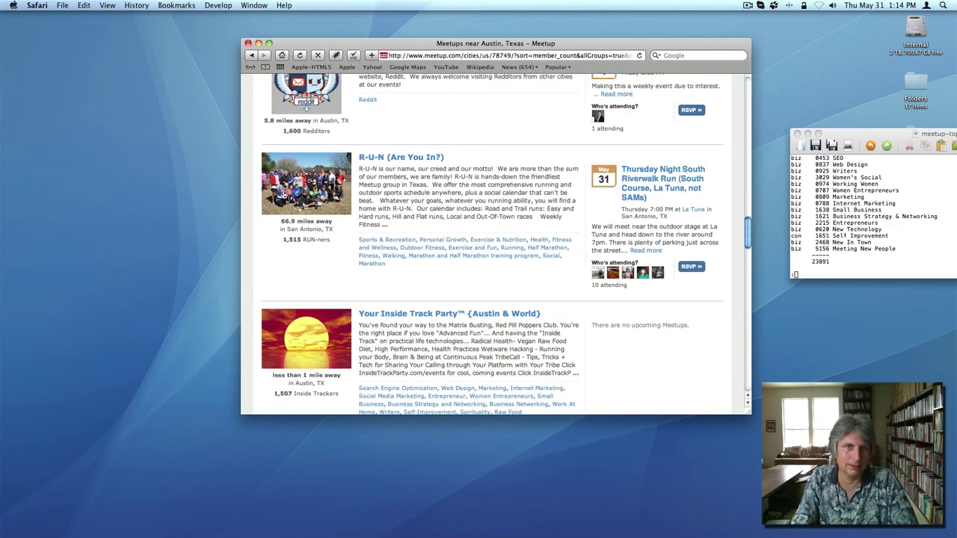
pyautogui.scroll(3, 295, 208)
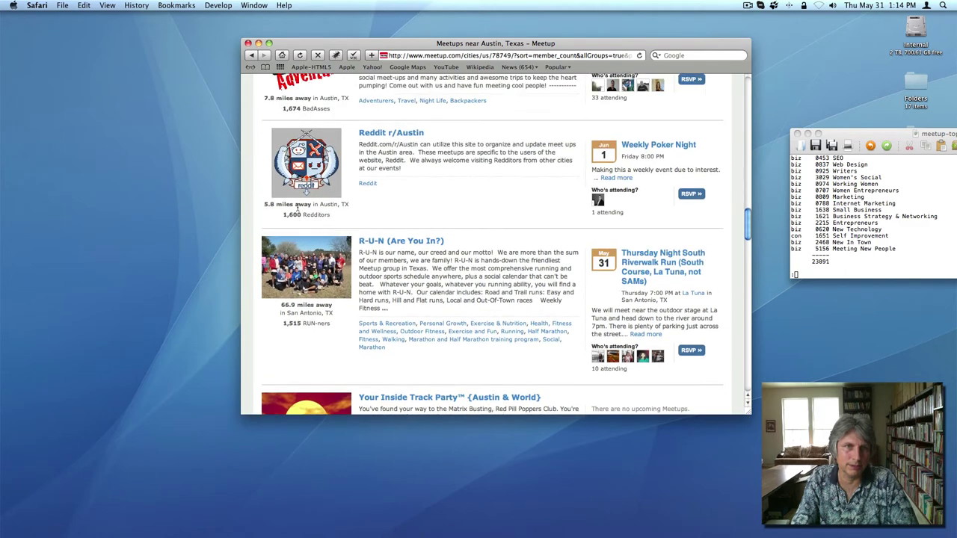
pyautogui.scroll(8, 297, 208)
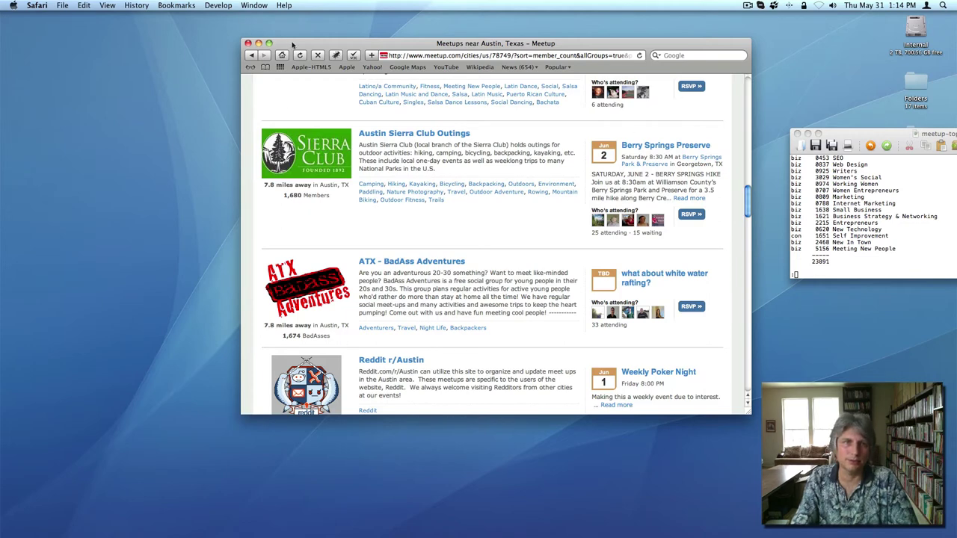
# Step: Minimize the Safari window, view the Your Inside Track Party group page in Chrome, and minimize that window too
pyautogui.click(258, 43)
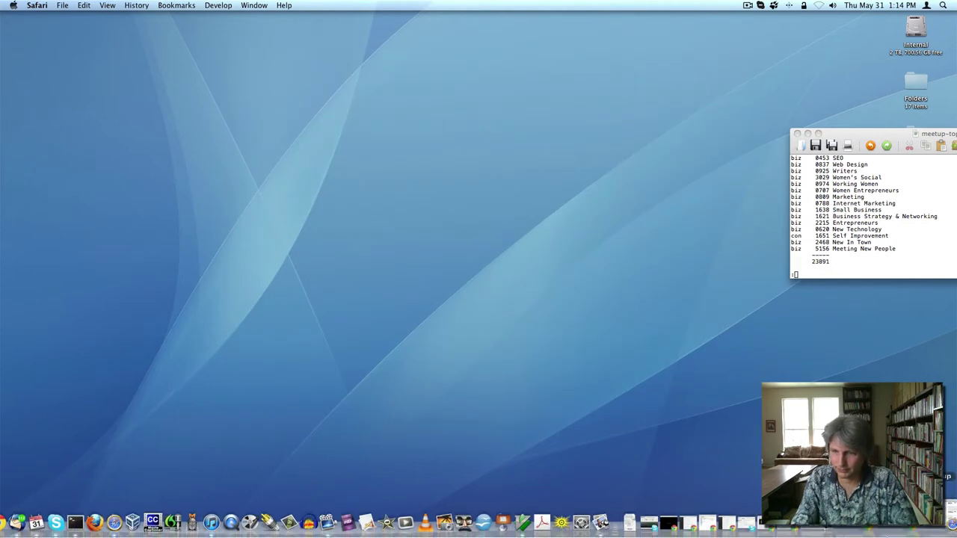
pyautogui.moveTo(946, 527)
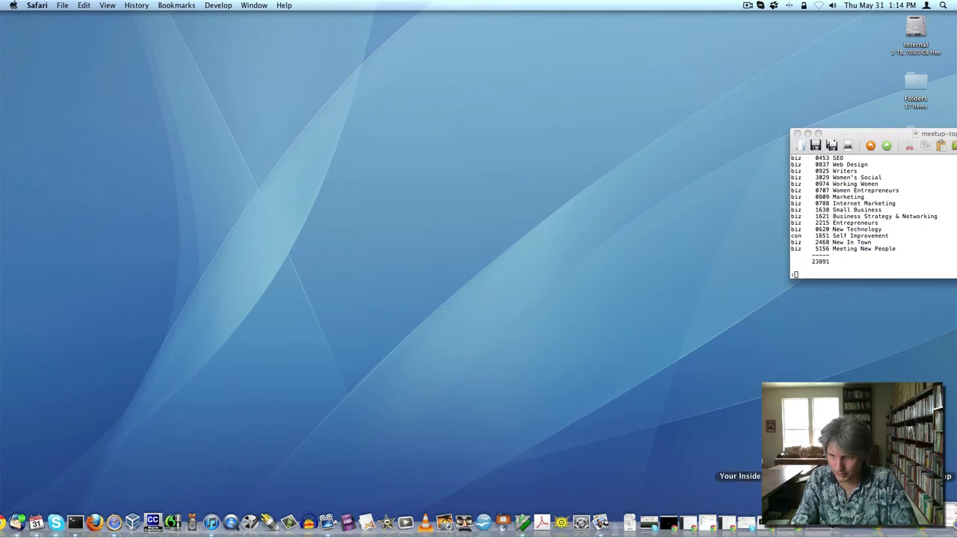
pyautogui.click(927, 523)
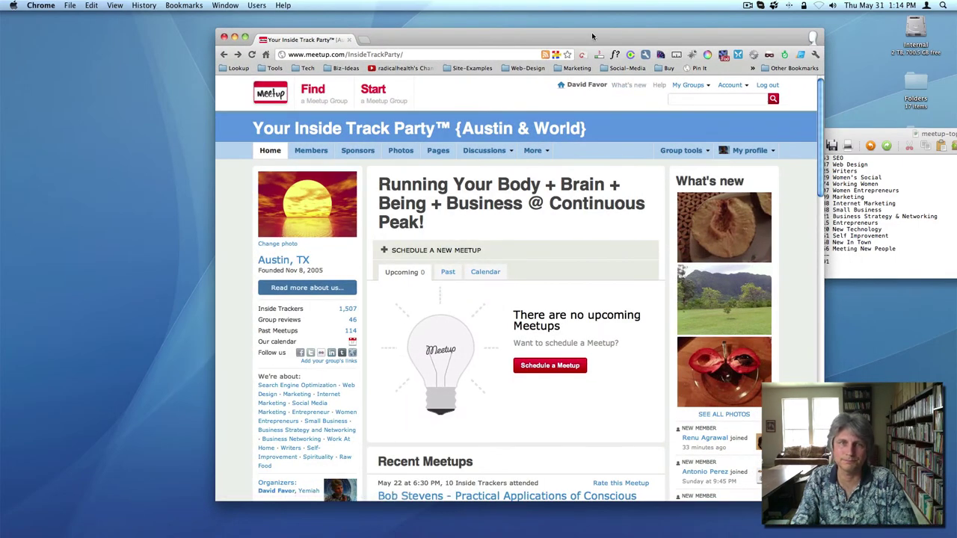
pyautogui.moveTo(592, 35); pyautogui.dragTo(450, 30)
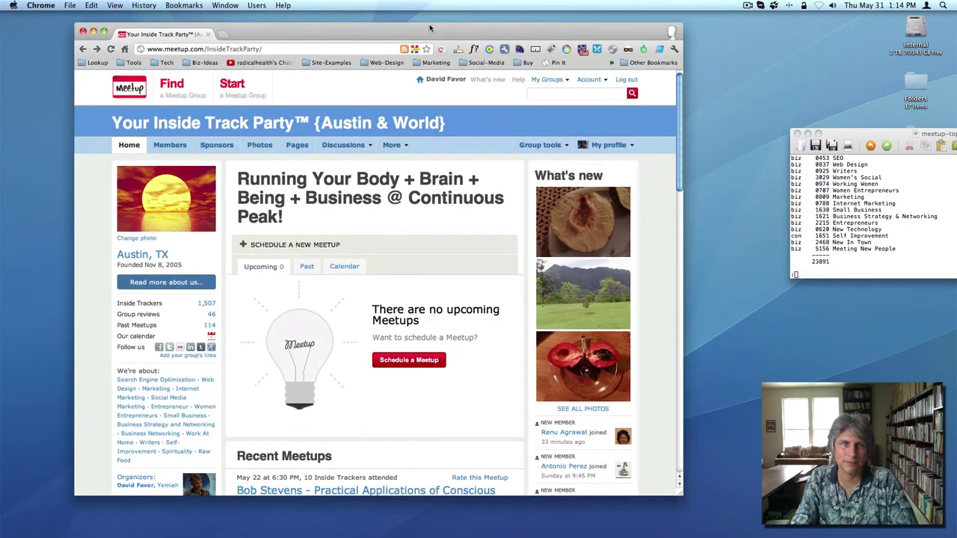
pyautogui.click(94, 32)
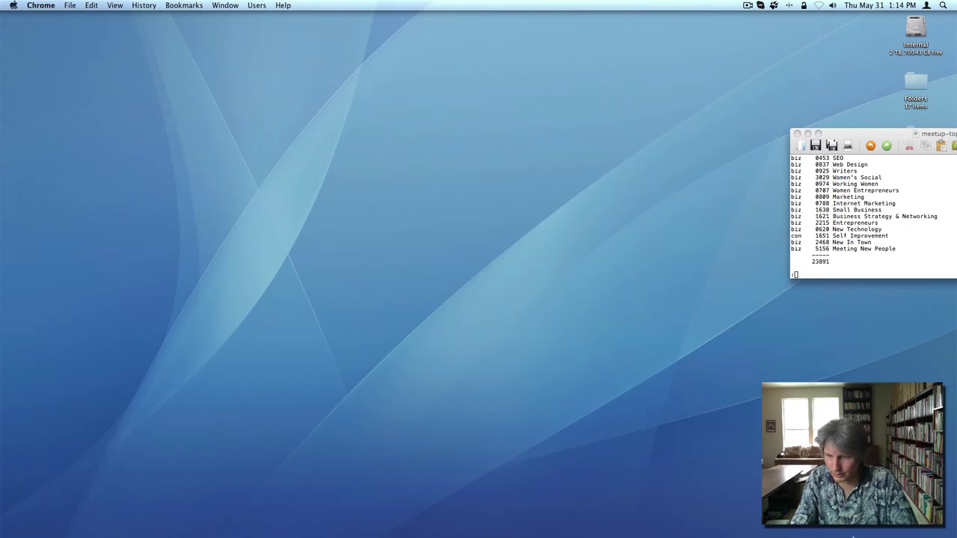
# Step: Restore the Chrome window with the new group's topic form and highlight the total line in the MacVim topic list
pyautogui.moveTo(854, 536)
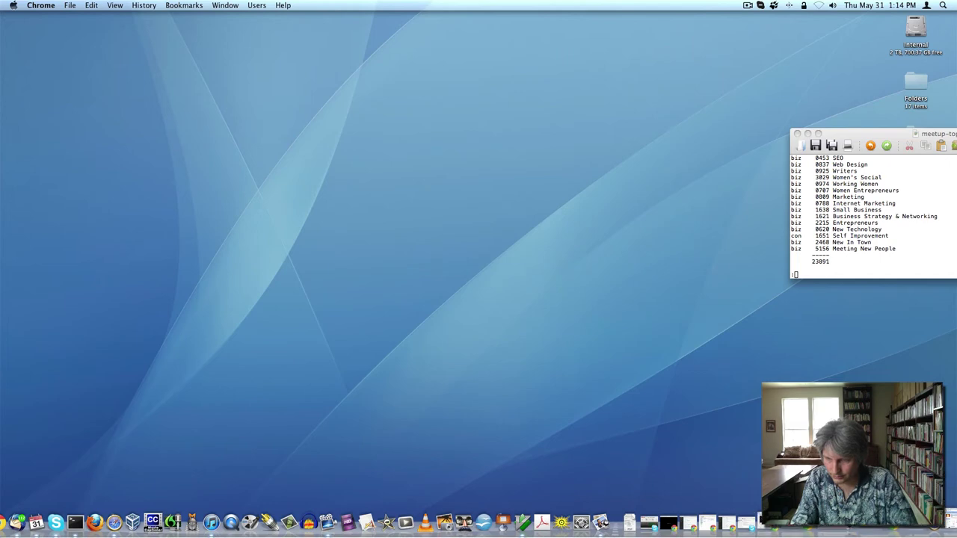
pyautogui.click(853, 527)
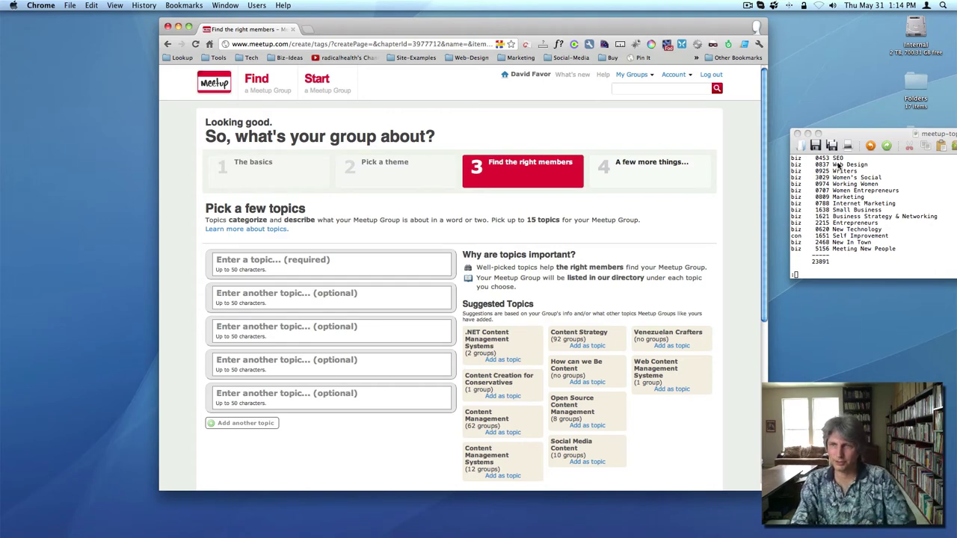
pyautogui.doubleClick(821, 264)
pyautogui.tripleClick(820, 263)
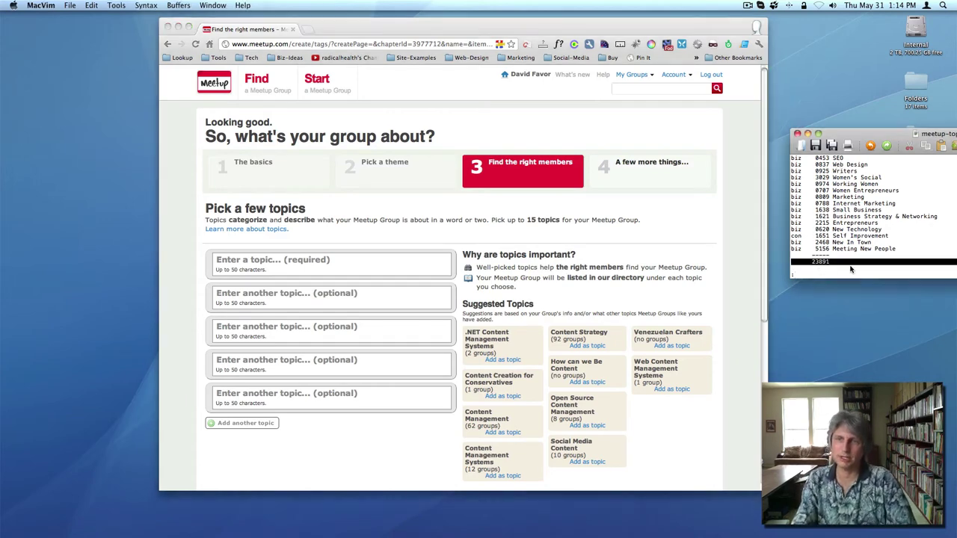
pyautogui.press('super+c')
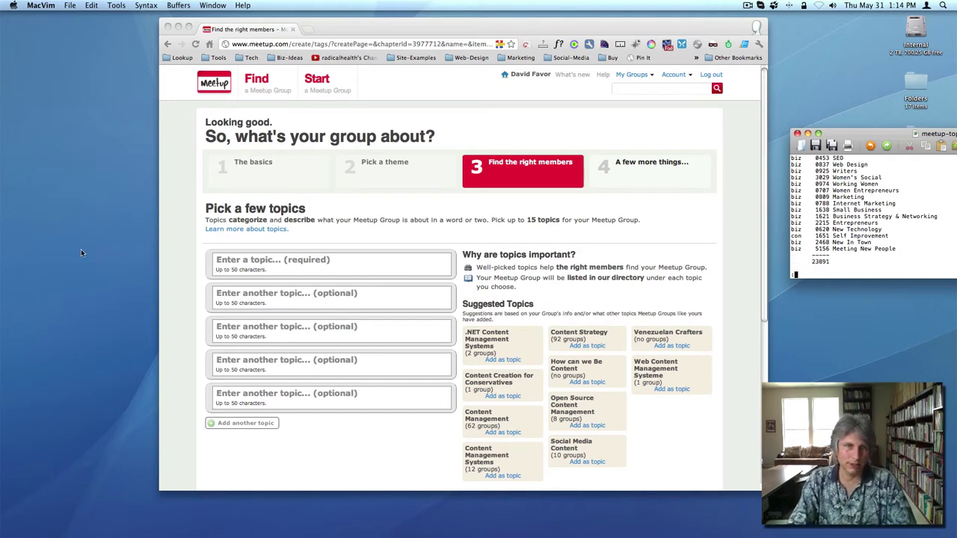
# Step: Add SEO Search Engine Optimization and Web Design as the new group's first two topics
pyautogui.click(234, 257)
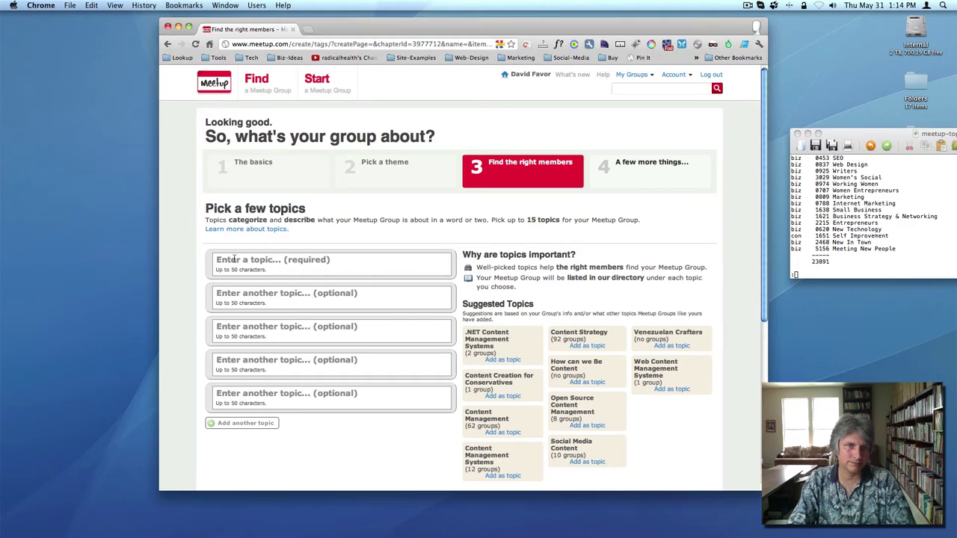
pyautogui.write('SEO')
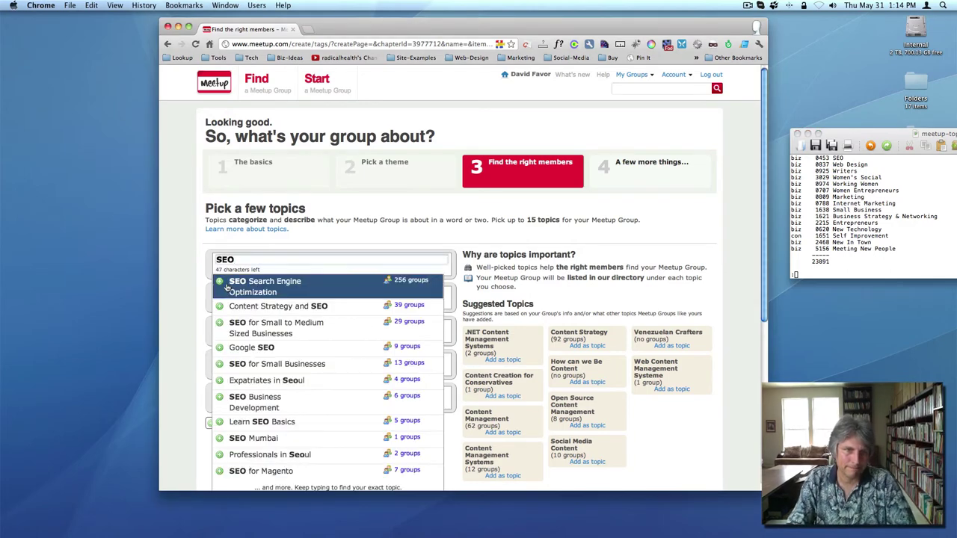
pyautogui.click(226, 288)
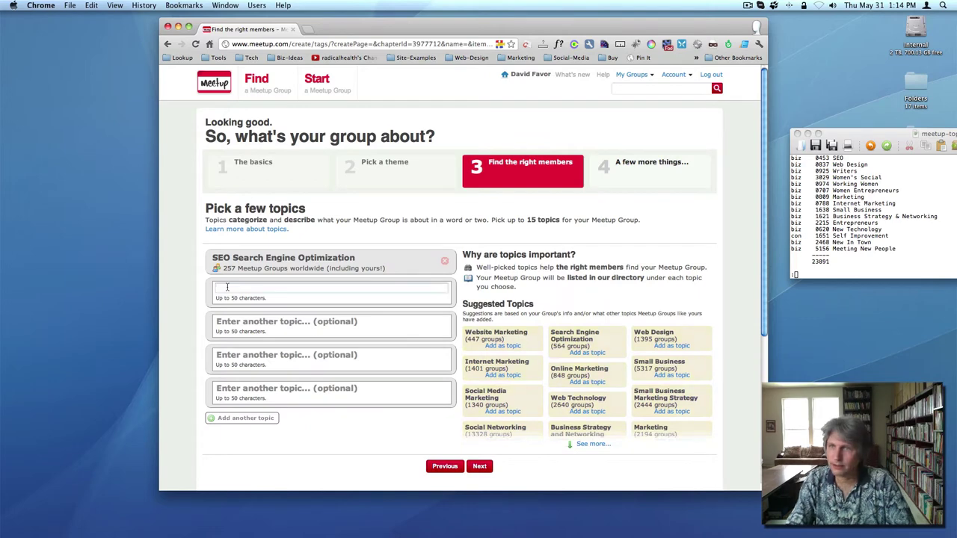
pyautogui.write('Web ')
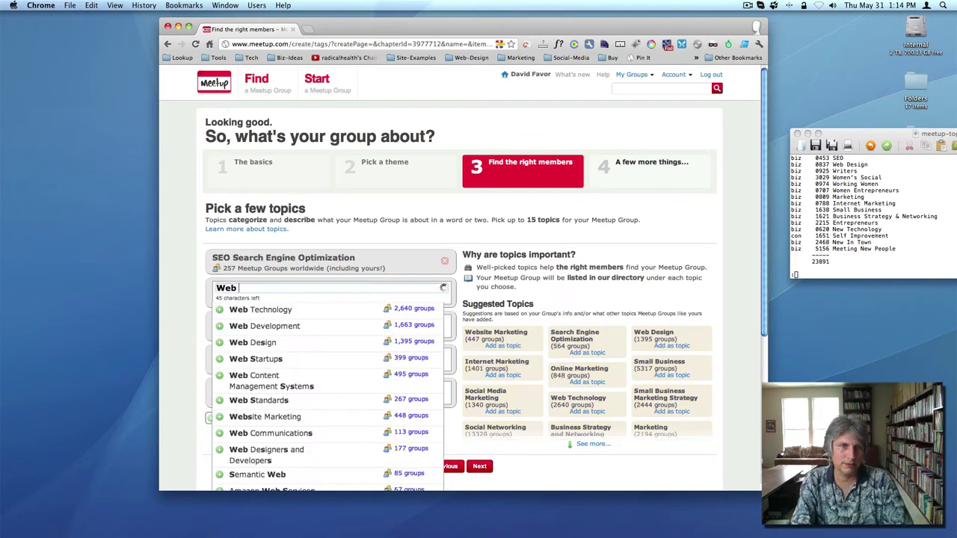
pyautogui.write('Design')
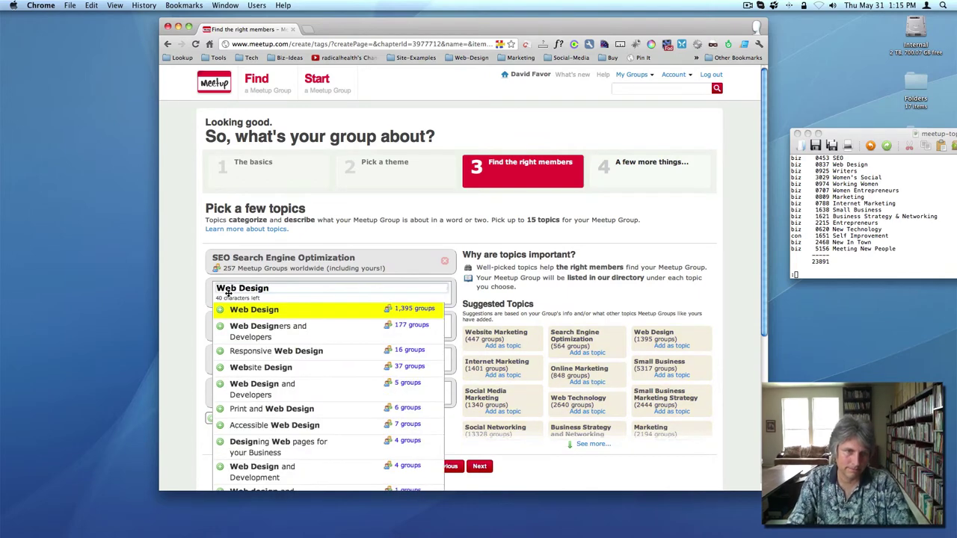
pyautogui.click(244, 312)
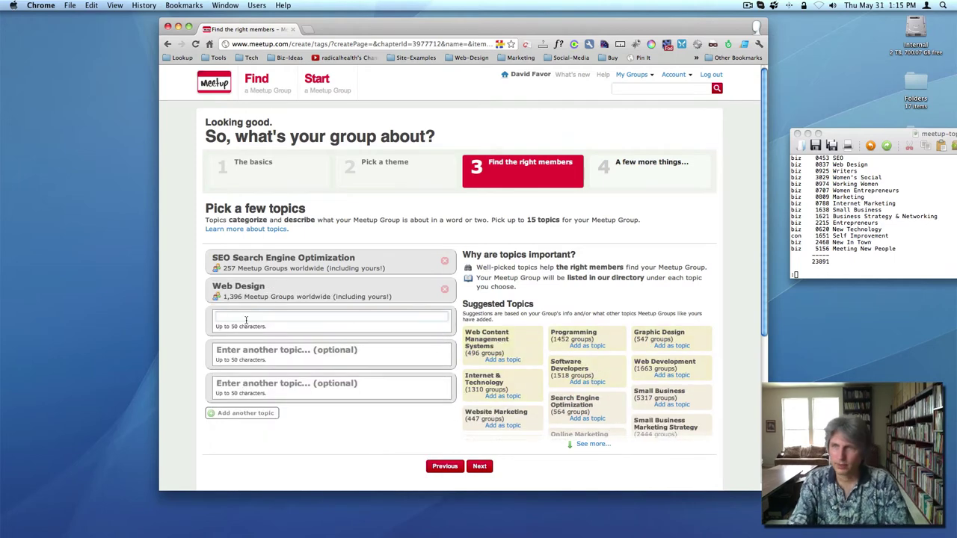
# Step: Add Writers and Women's Social as the group's third and fourth topics
pyautogui.write('Writers')
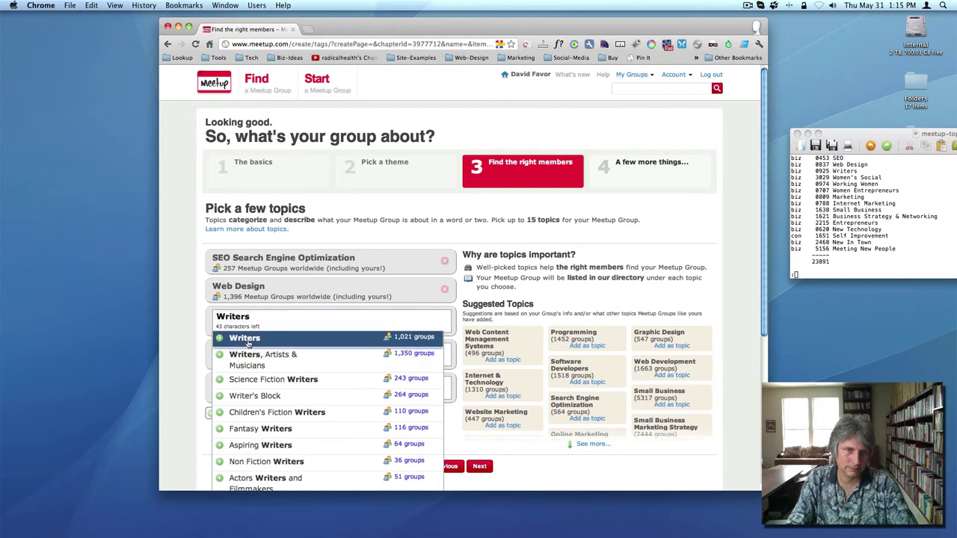
pyautogui.click(249, 343)
pyautogui.scroll(-3, 249, 342)
pyautogui.click(252, 267)
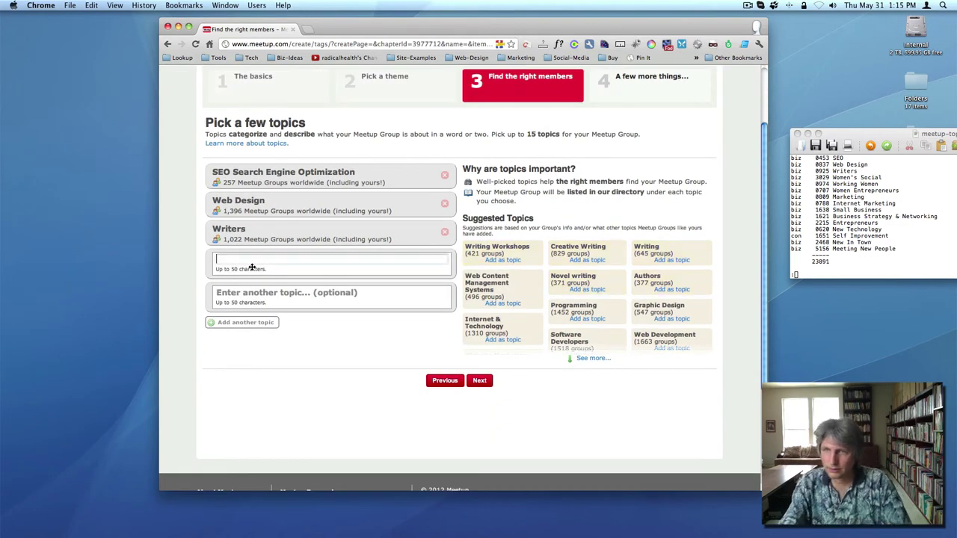
pyautogui.write("Women's")
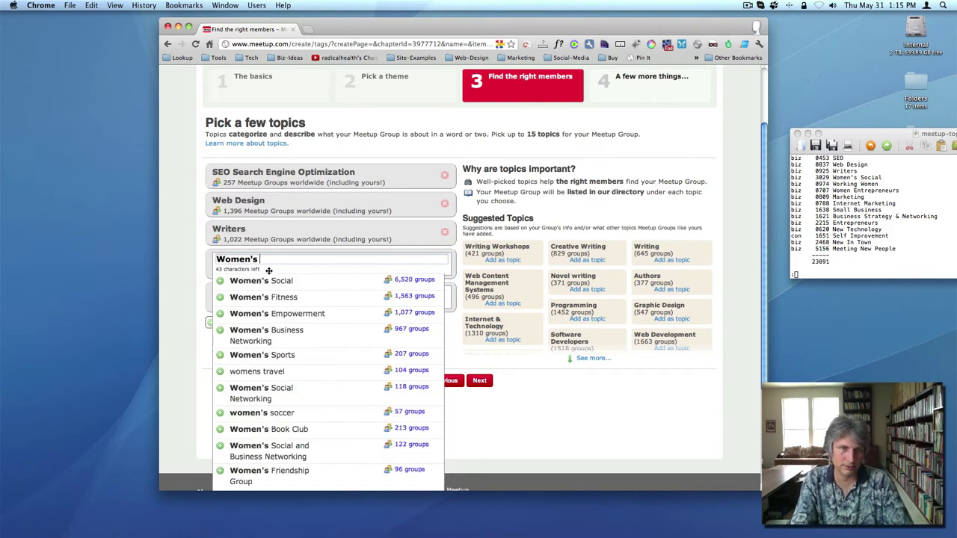
pyautogui.click(270, 279)
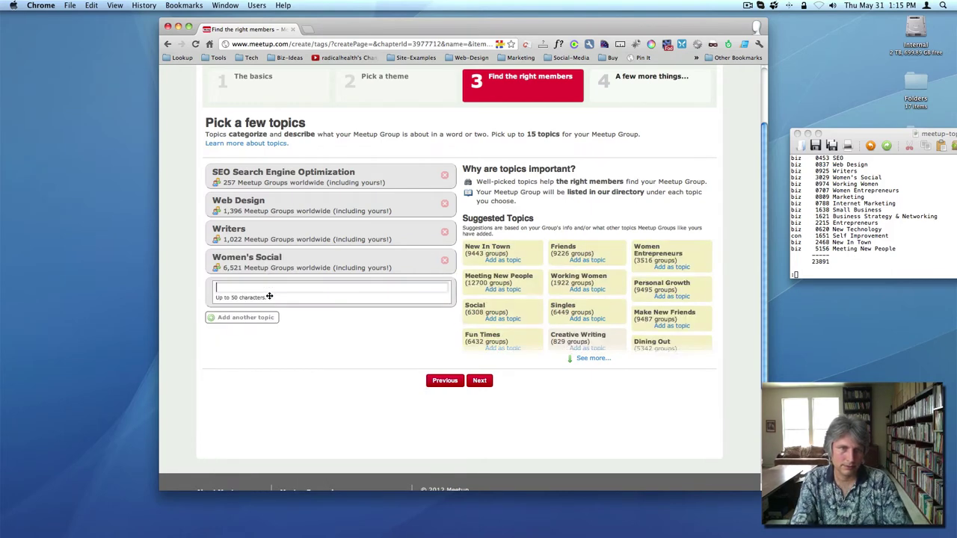
# Step: Add Working Women as the new group's fifth topic
pyautogui.write('Writ')
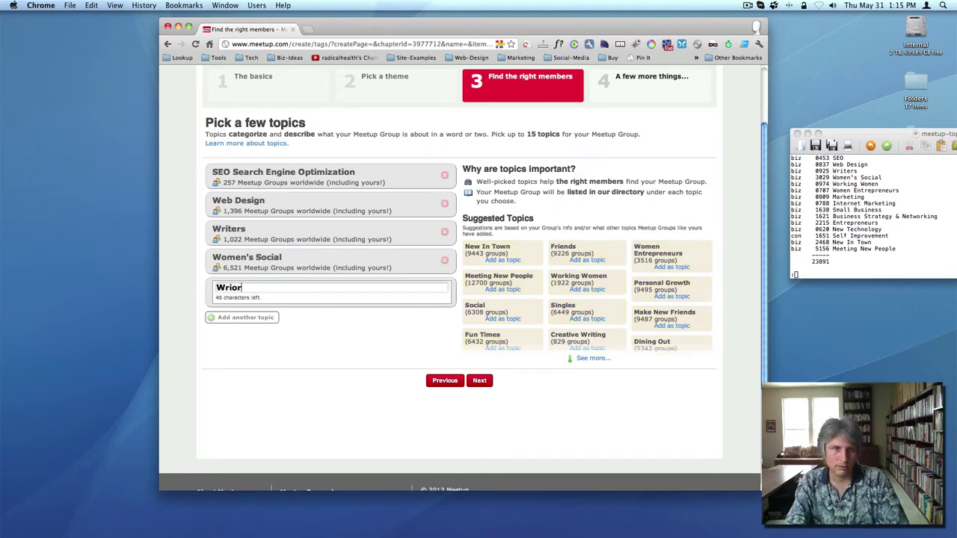
pyautogui.press('BackSpace')
pyautogui.press('BackSpace')
pyautogui.press('BackSpace')
pyautogui.write('orking Women')
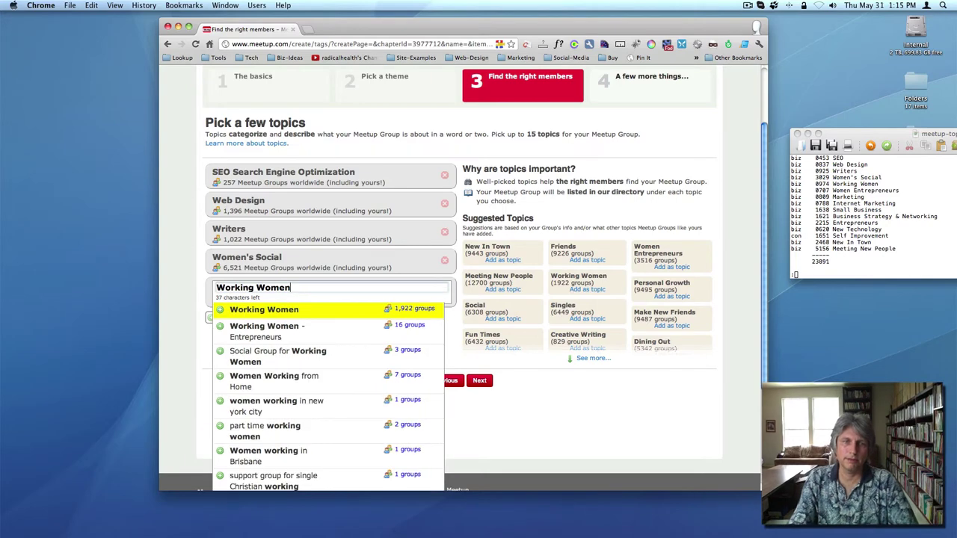
pyautogui.click(261, 309)
# Step: Add Women Entrepreneurs as the group's sixth topic, choosing it from the suggestions for "women e"
pyautogui.click(261, 311)
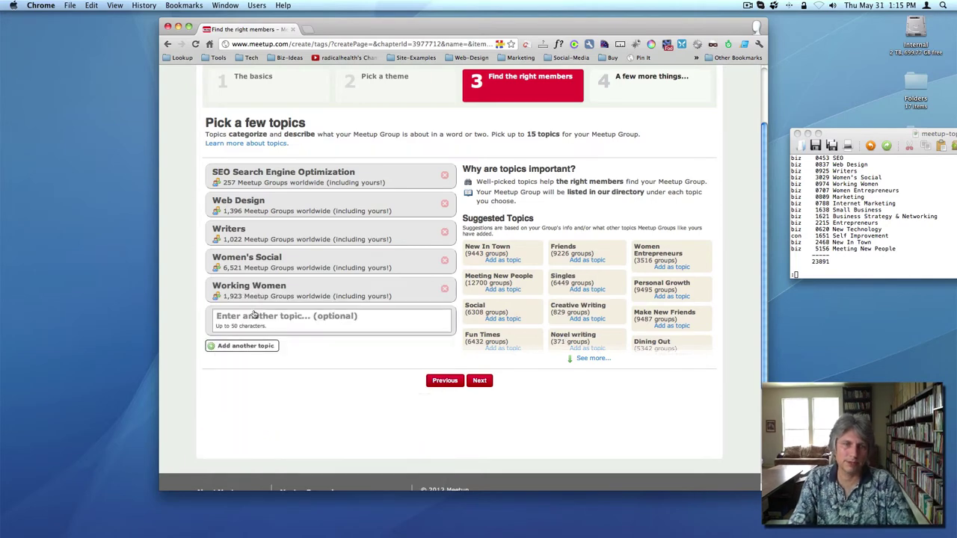
pyautogui.click(254, 314)
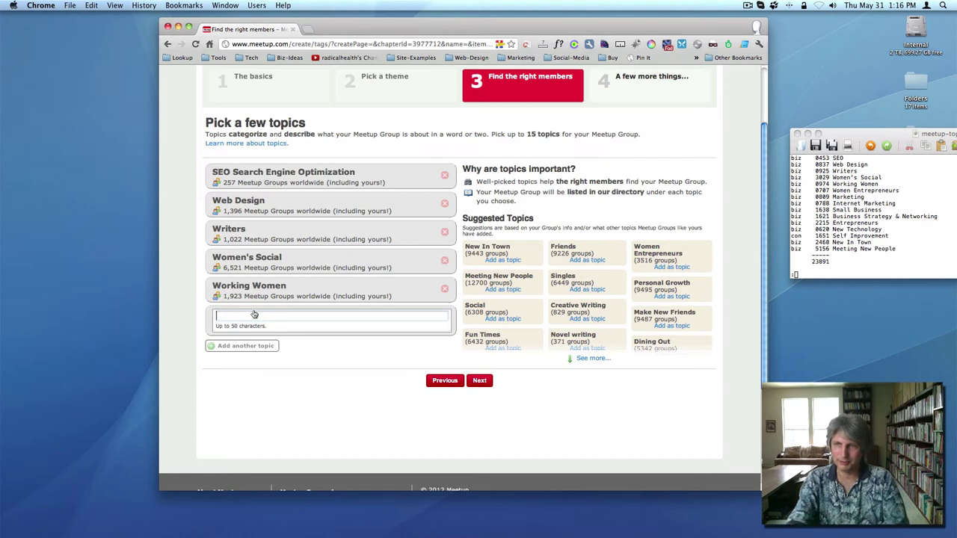
pyautogui.write('women e')
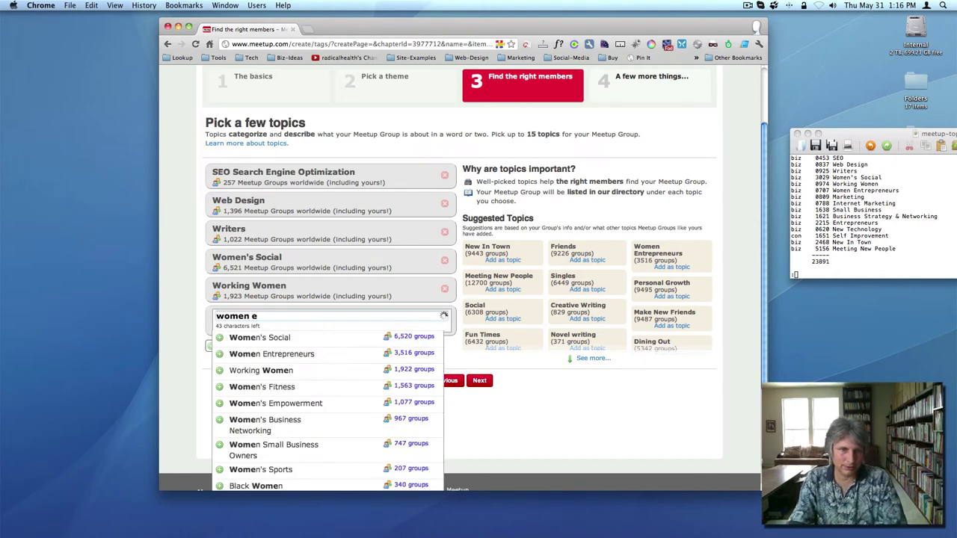
pyautogui.click(276, 358)
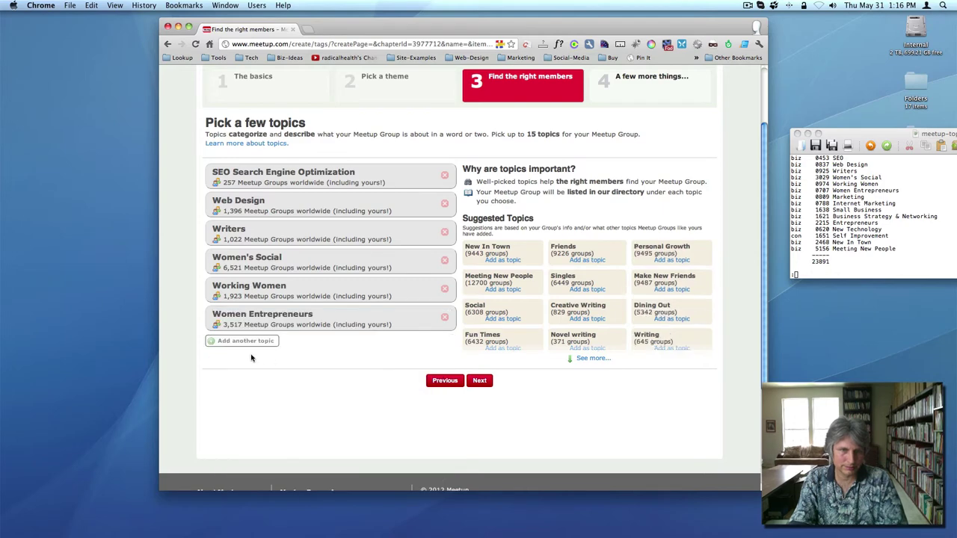
# Step: Add Marketing and Internet Marketing as the group's seventh and eighth topics
pyautogui.click(242, 347)
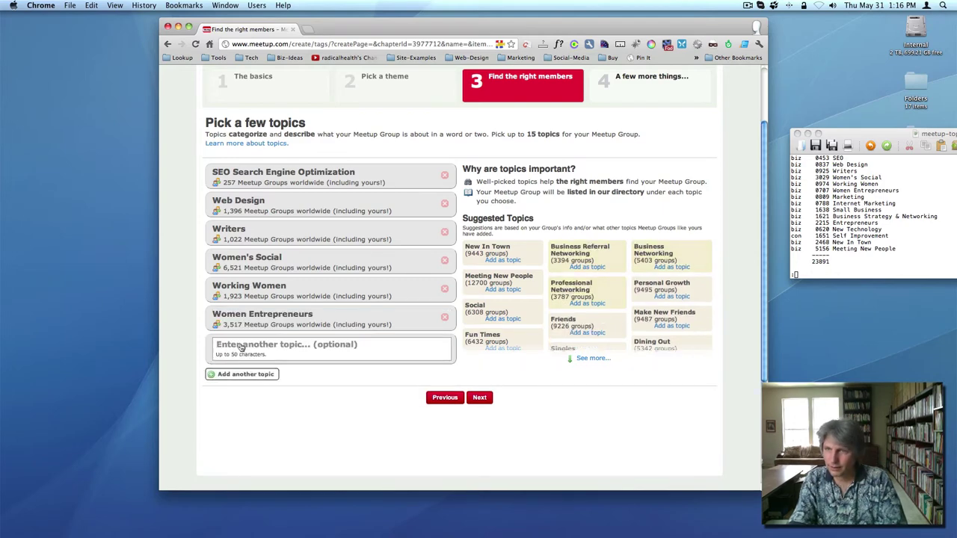
pyautogui.click(241, 347)
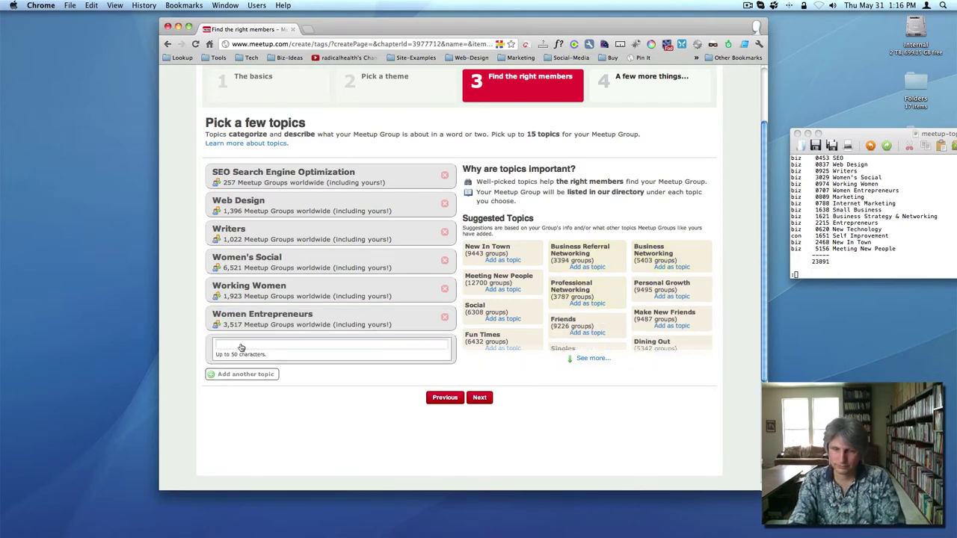
pyautogui.write('marketing')
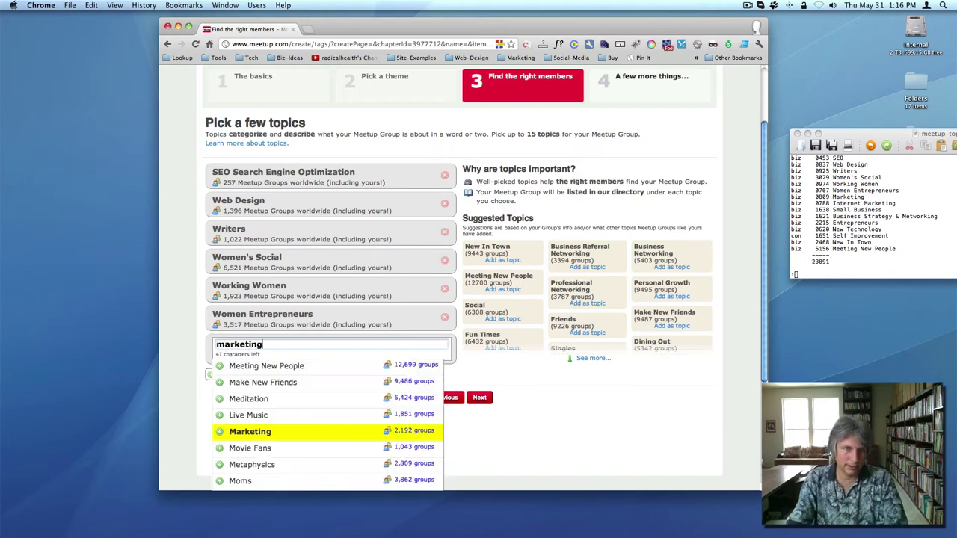
pyautogui.click(271, 368)
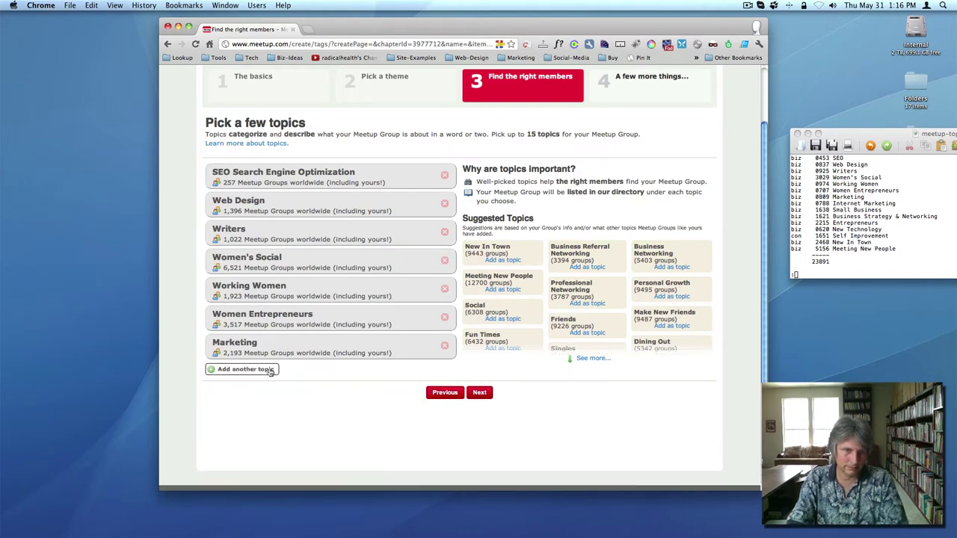
pyautogui.click(271, 370)
pyautogui.write('inter')
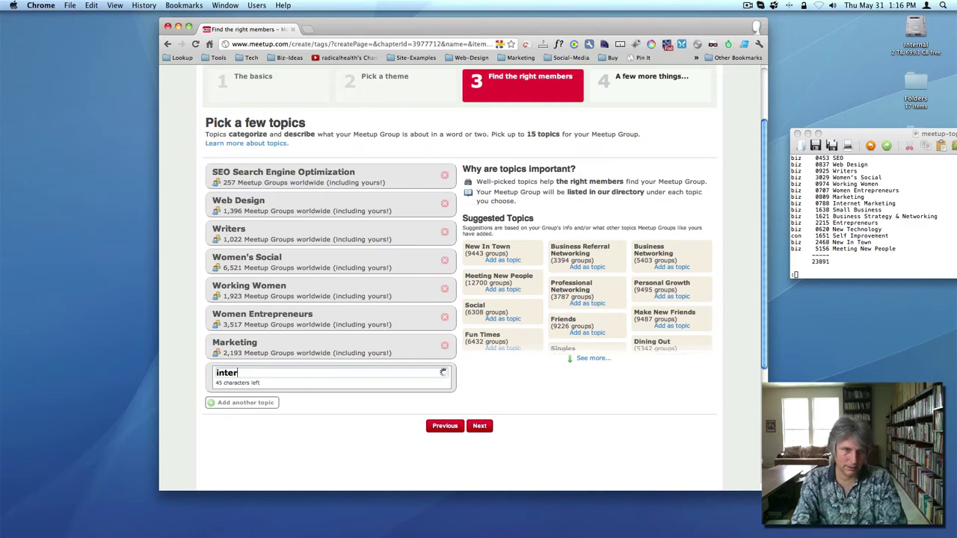
pyautogui.write('net mar')
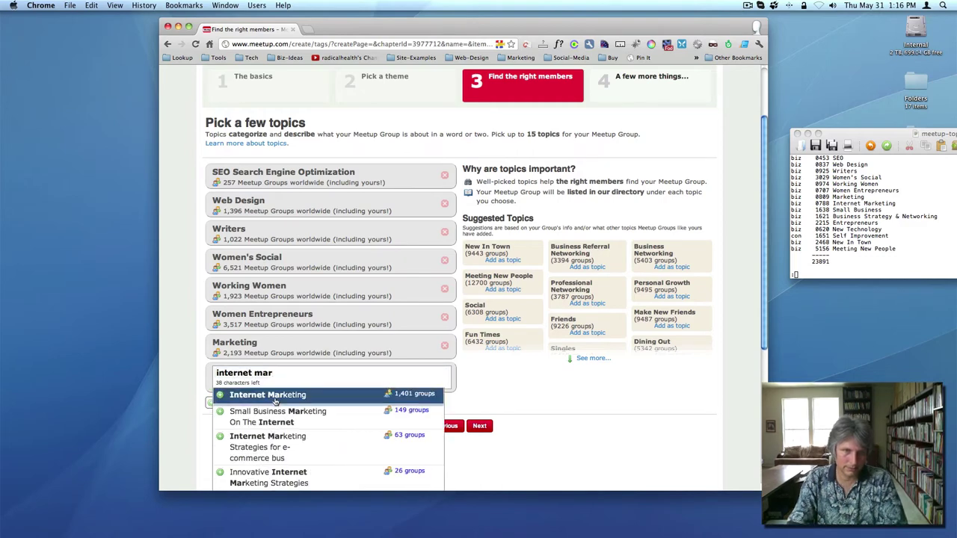
pyautogui.click(267, 395)
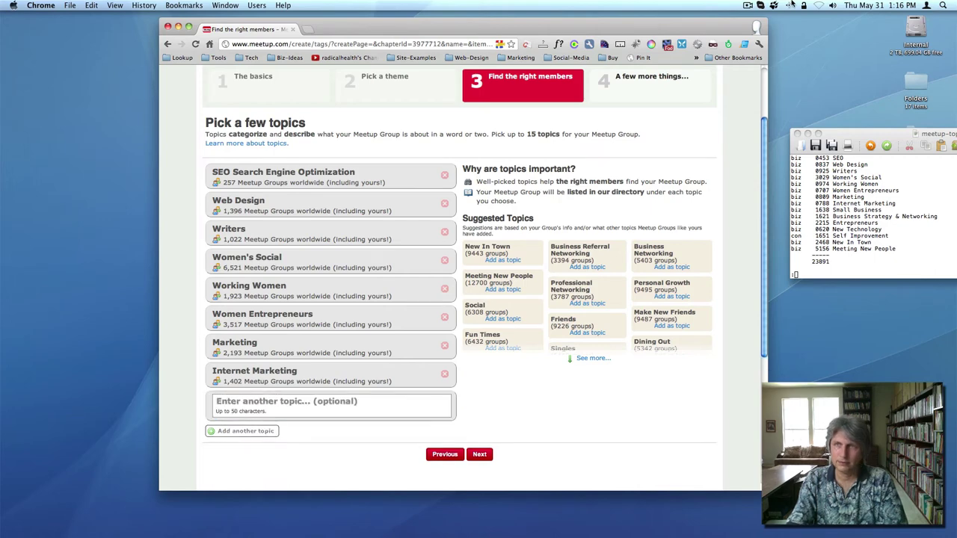
pyautogui.click(746, 6)
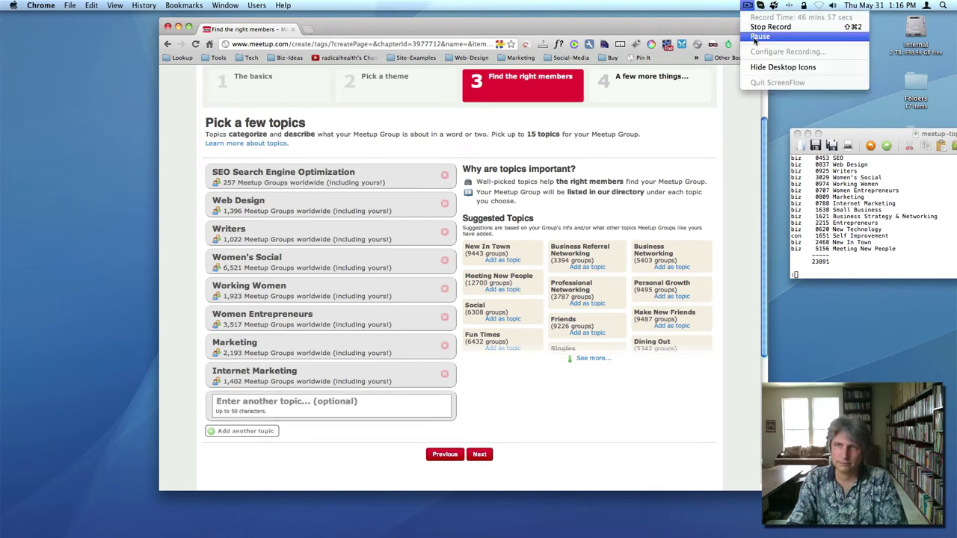
pyautogui.click(755, 37)
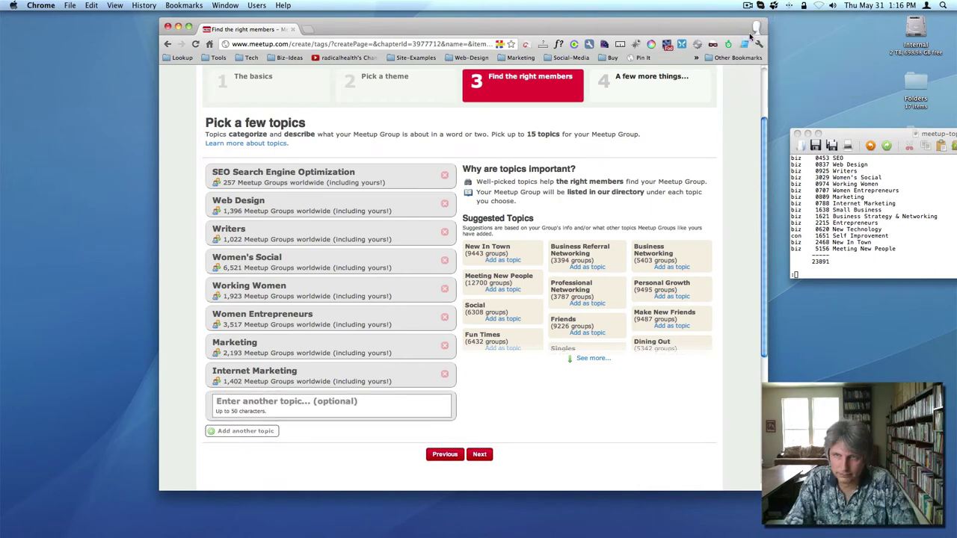
# Step: Add Small Business as the group's ninth topic
pyautogui.click(285, 402)
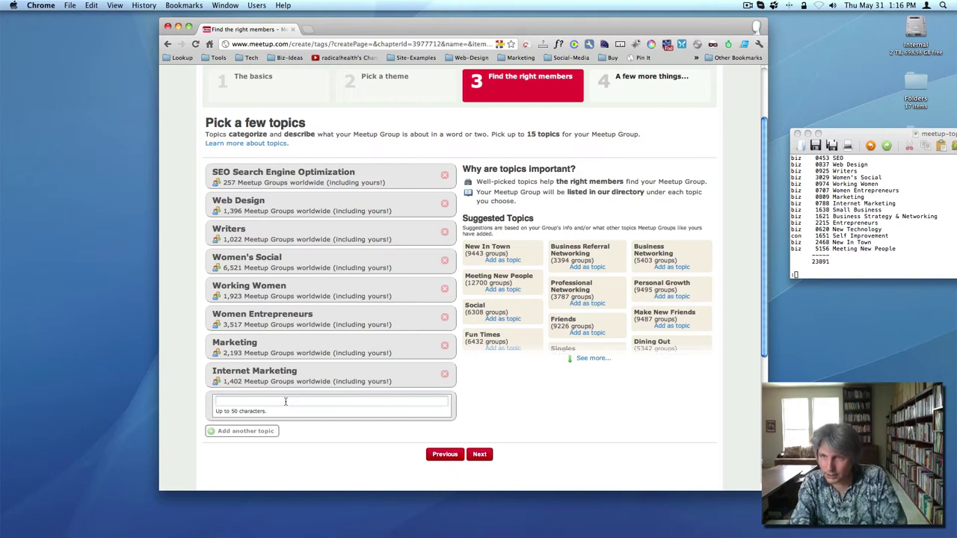
pyautogui.write('small ')
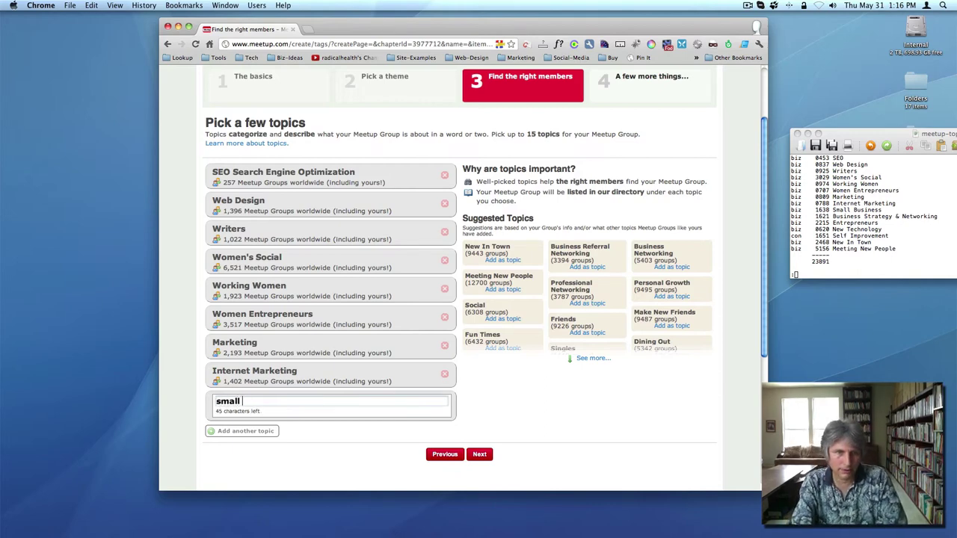
pyautogui.write('business')
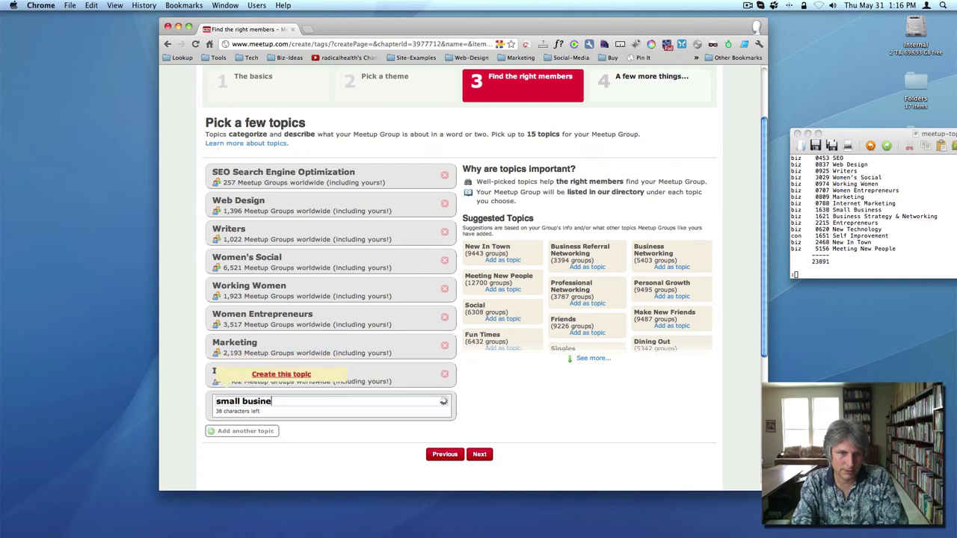
pyautogui.click(285, 428)
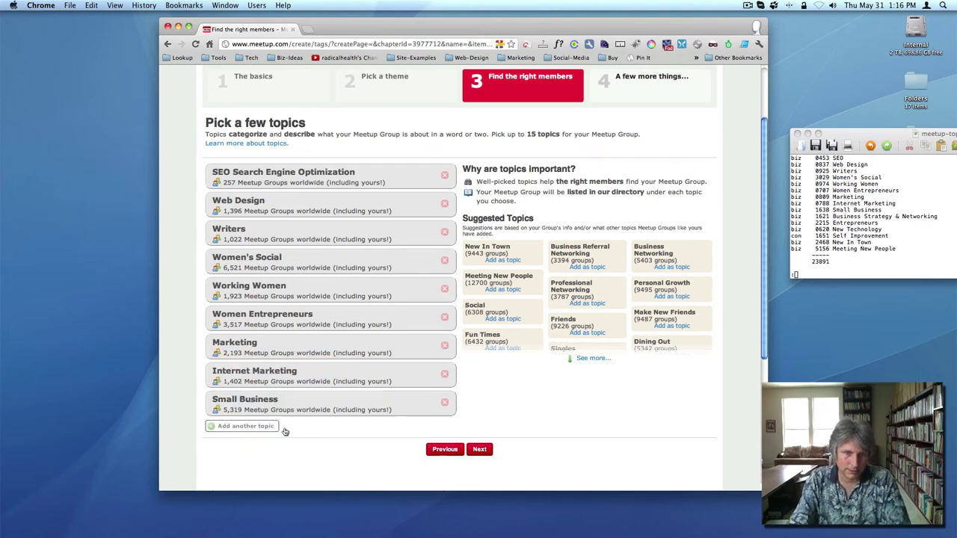
# Step: Add Business Strategy and Networking as the group's tenth topic
pyautogui.scroll(-2, 285, 429)
pyautogui.scroll(-4, 285, 429)
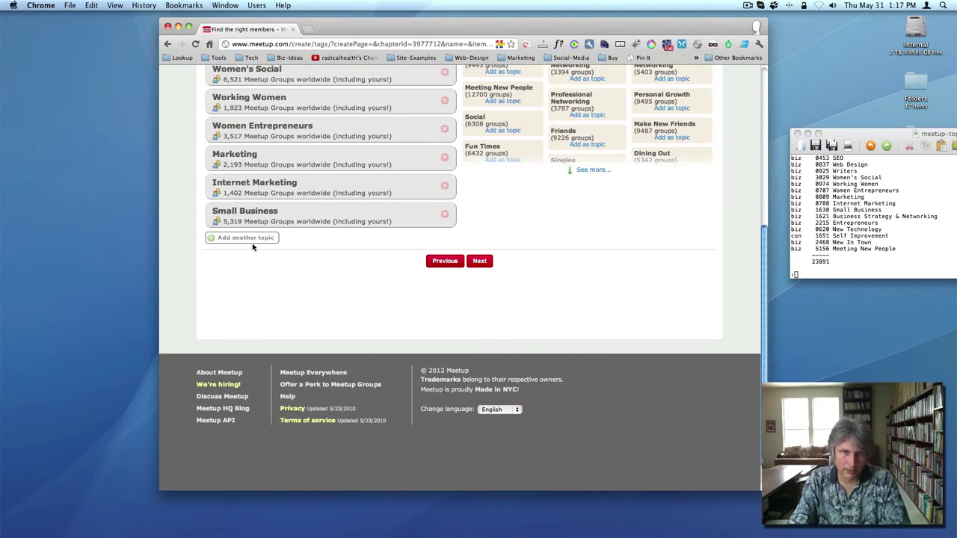
pyautogui.click(252, 240)
pyautogui.click(253, 243)
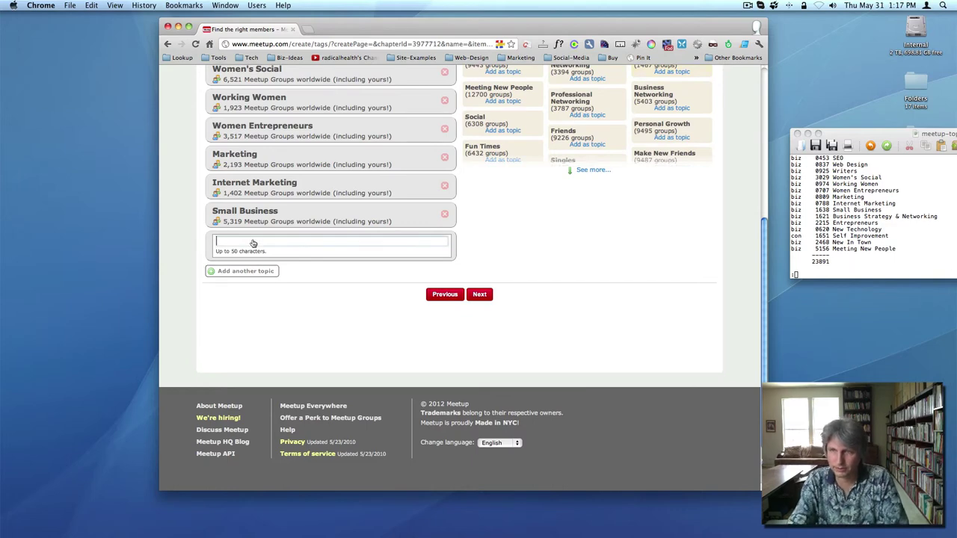
pyautogui.write('business st')
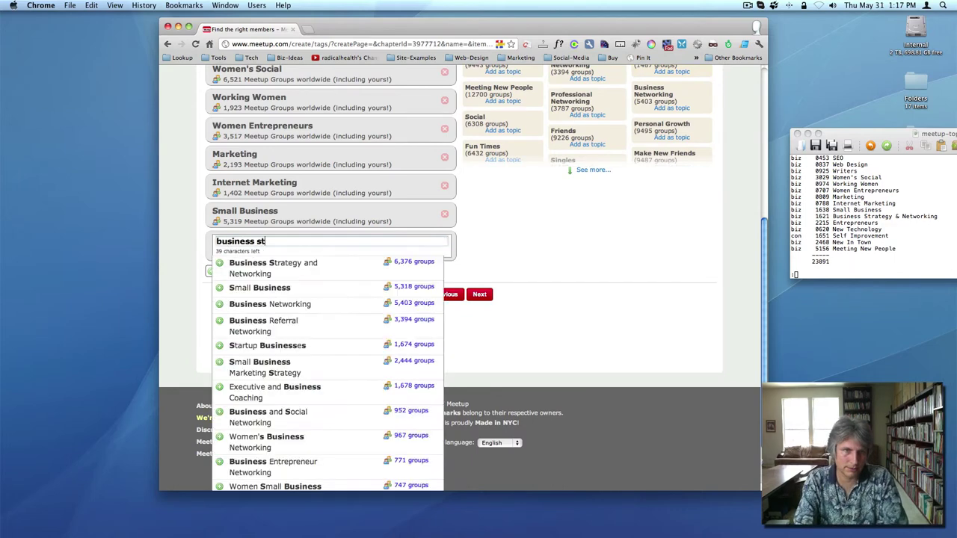
pyautogui.click(256, 266)
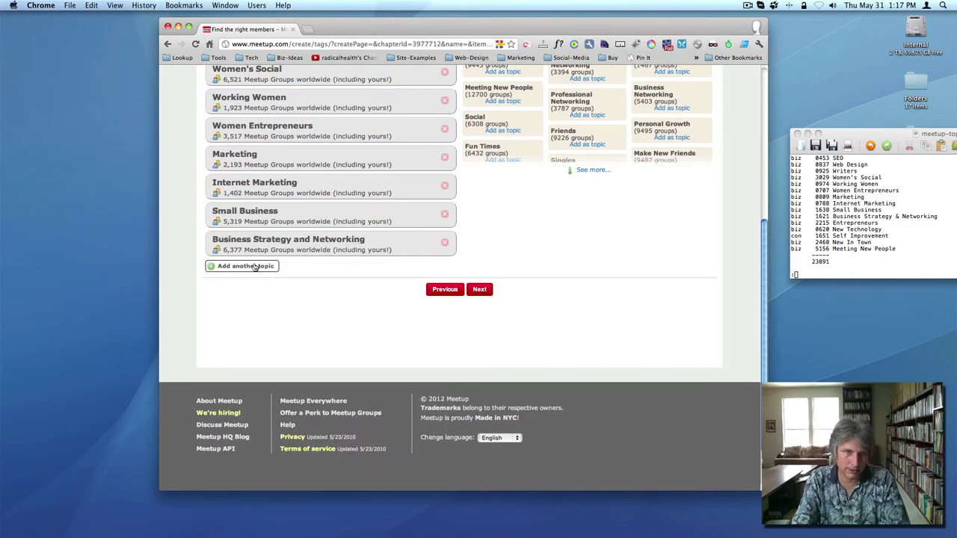
# Step: Add Entrepreneur and New Technology as the group's eleventh and twelfth topics
pyautogui.click(255, 268)
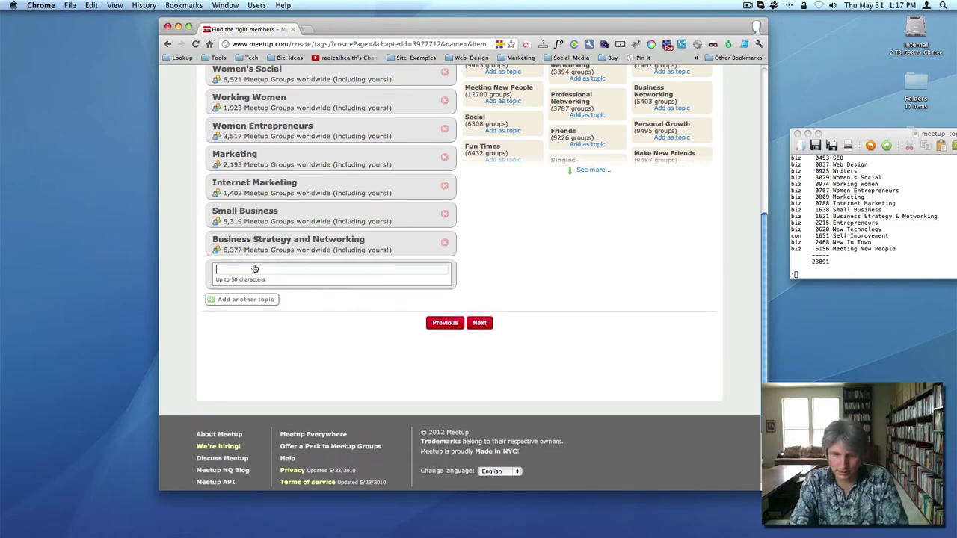
pyautogui.write('entre')
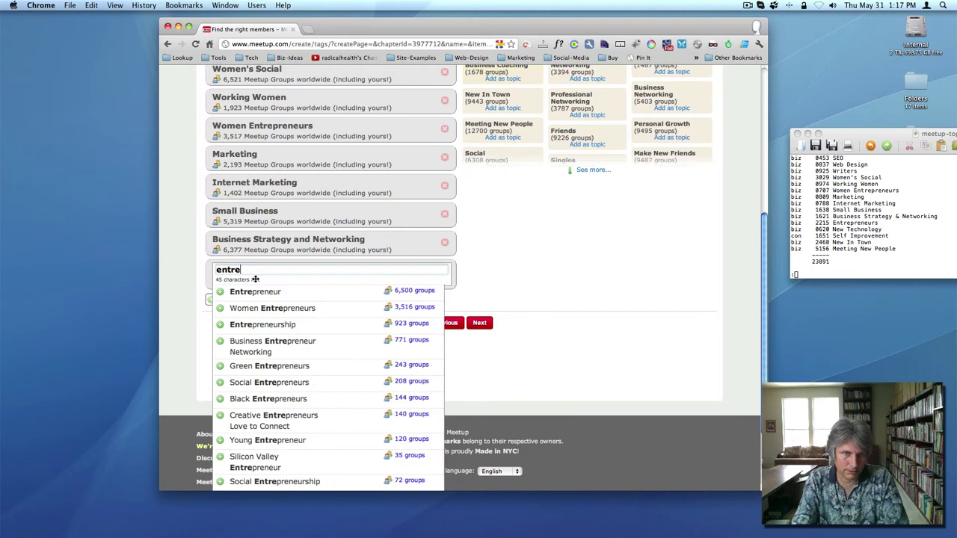
pyautogui.click(258, 292)
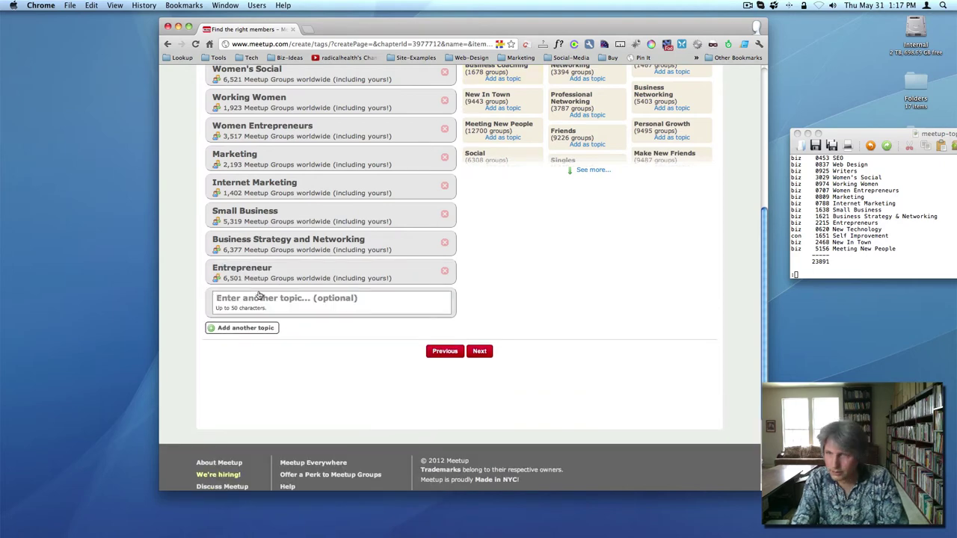
pyautogui.click(258, 298)
pyautogui.write('new t')
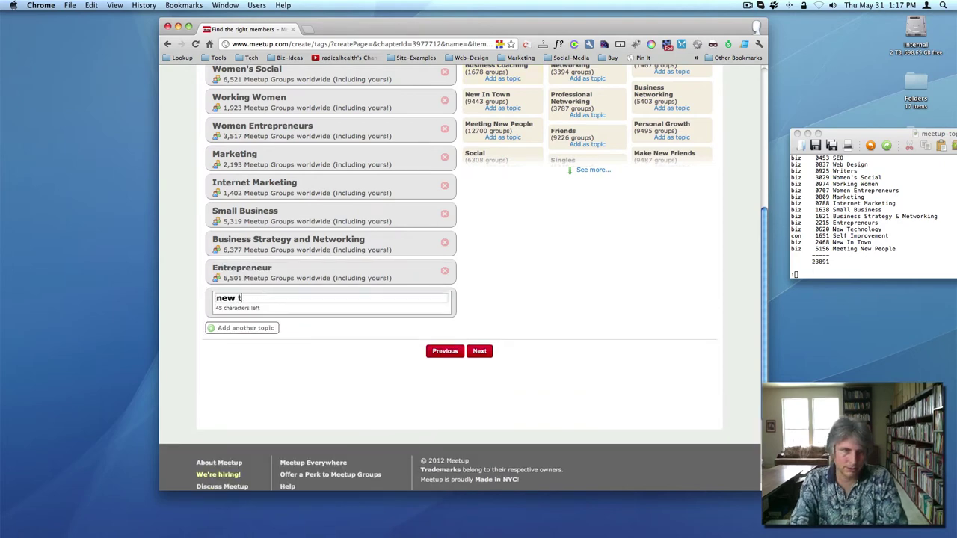
pyautogui.write('ech')
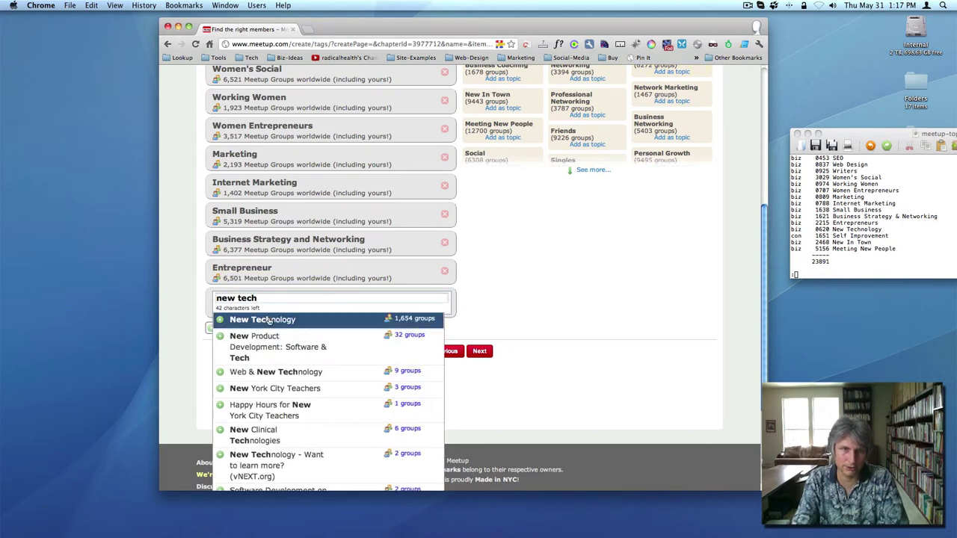
pyautogui.click(269, 320)
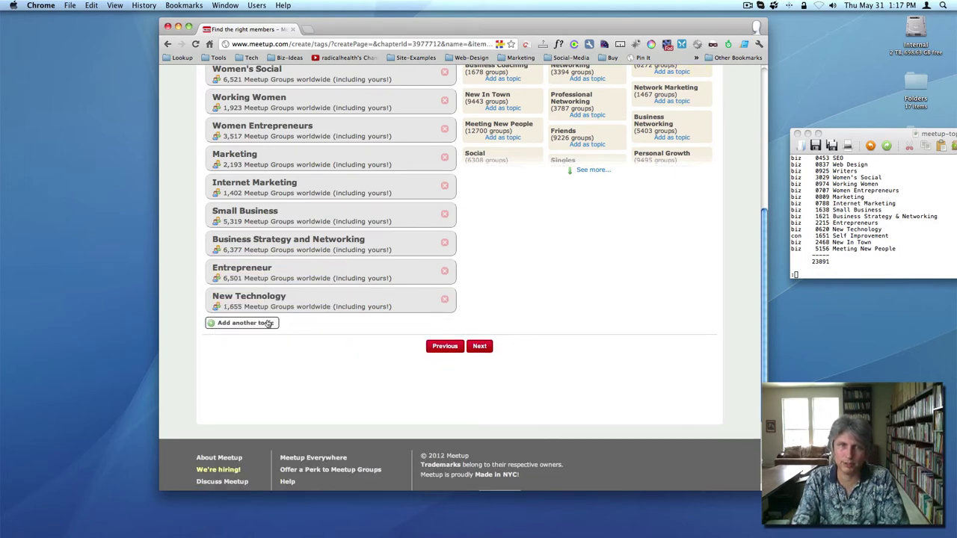
# Step: Search the topic suggestions for self improvement and add Self-Improvement as the group's thirteenth topic
pyautogui.click(268, 324)
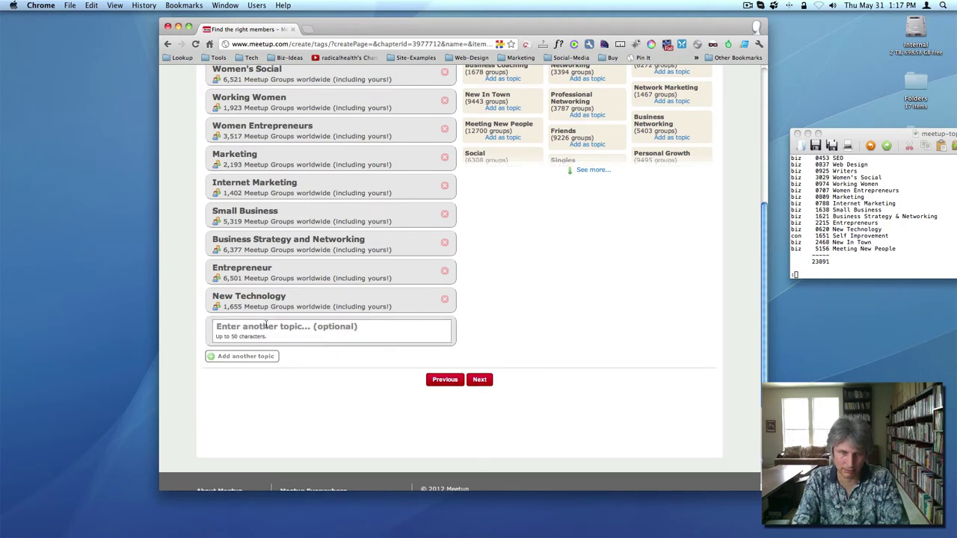
pyautogui.click(267, 324)
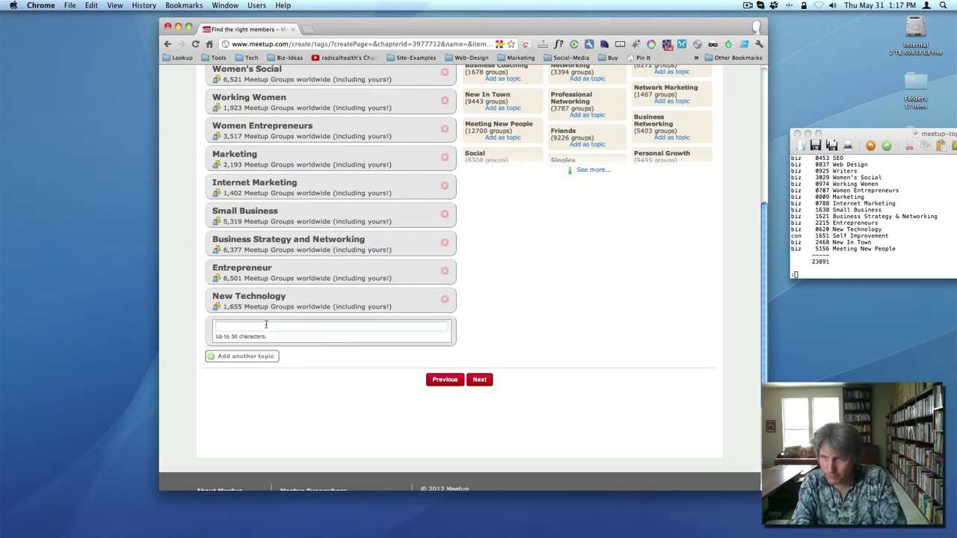
pyautogui.write('self in')
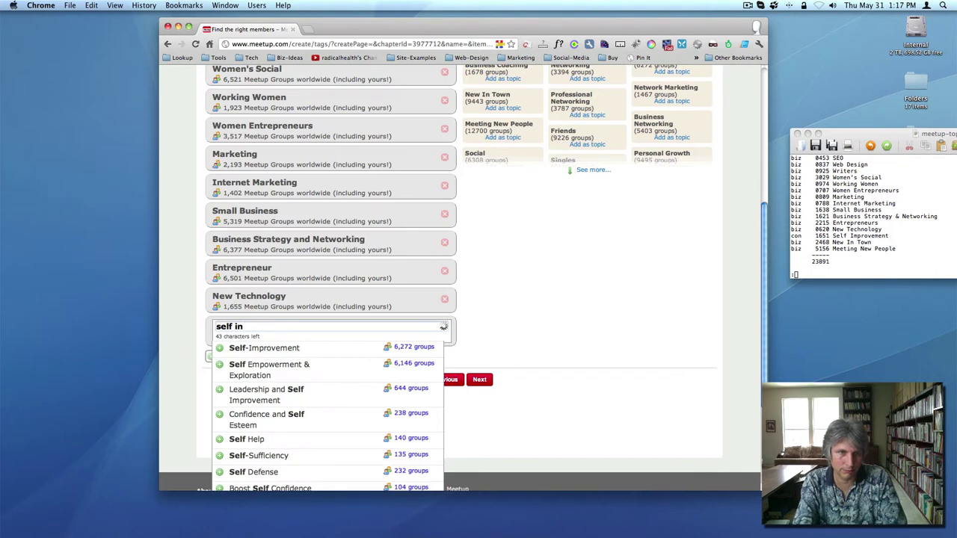
pyautogui.press('BackSpace')
pyautogui.write('mp')
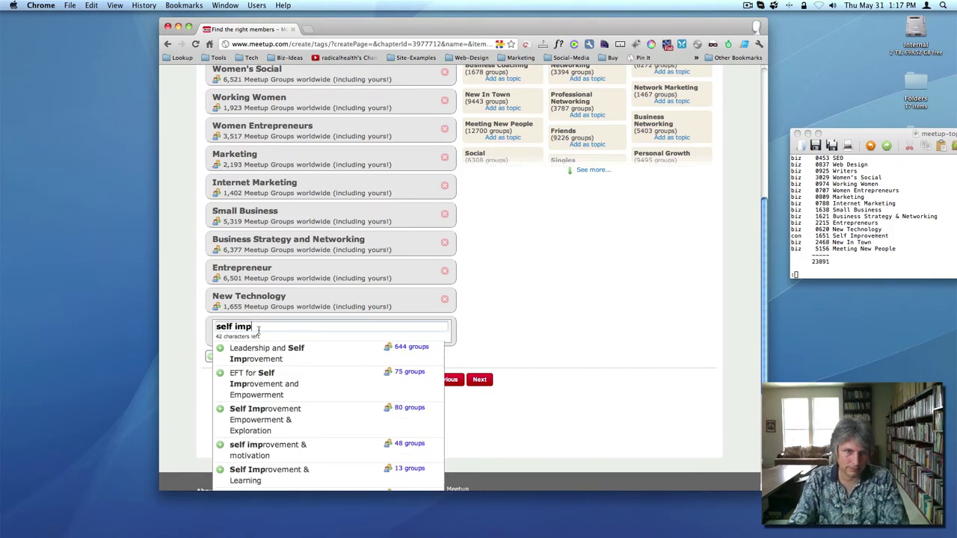
pyautogui.write('rov')
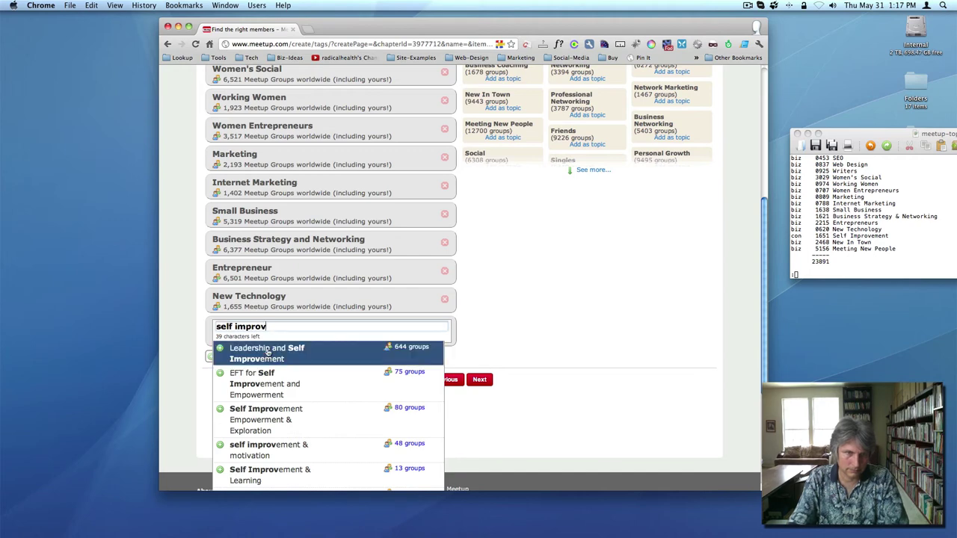
pyautogui.write('ement')
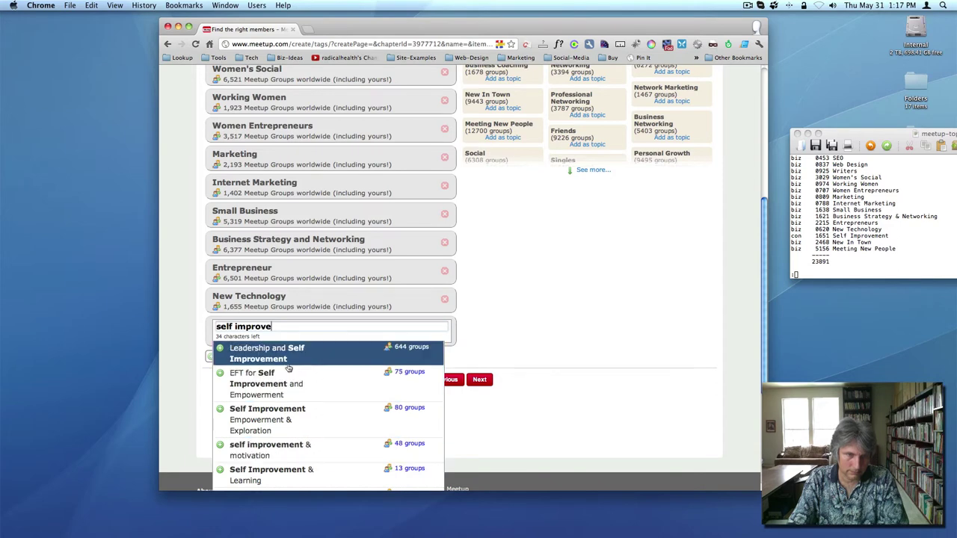
pyautogui.scroll(-5, 288, 368)
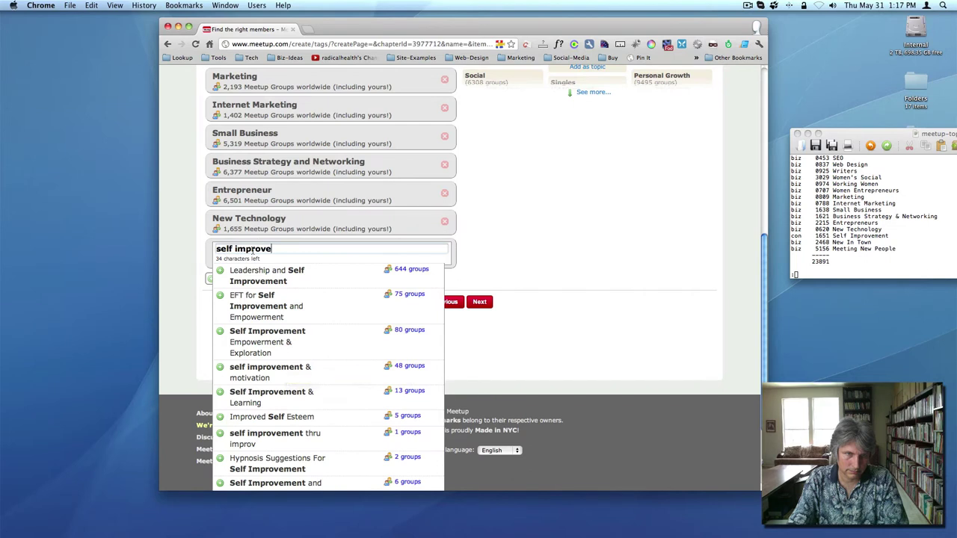
pyautogui.tripleClick(253, 250)
pyautogui.write('self im')
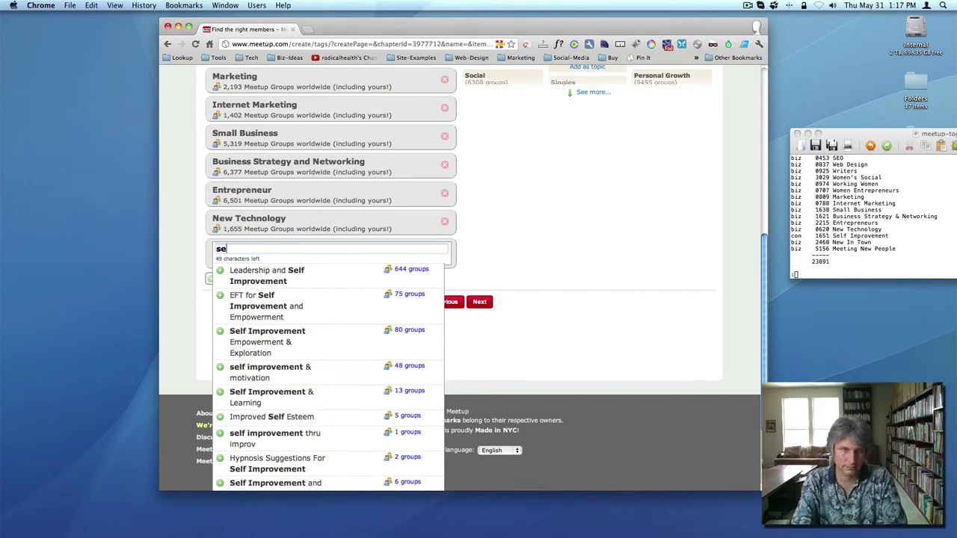
pyautogui.press('BackSpace')
pyautogui.press('BackSpace')
pyautogui.press('BackSpace')
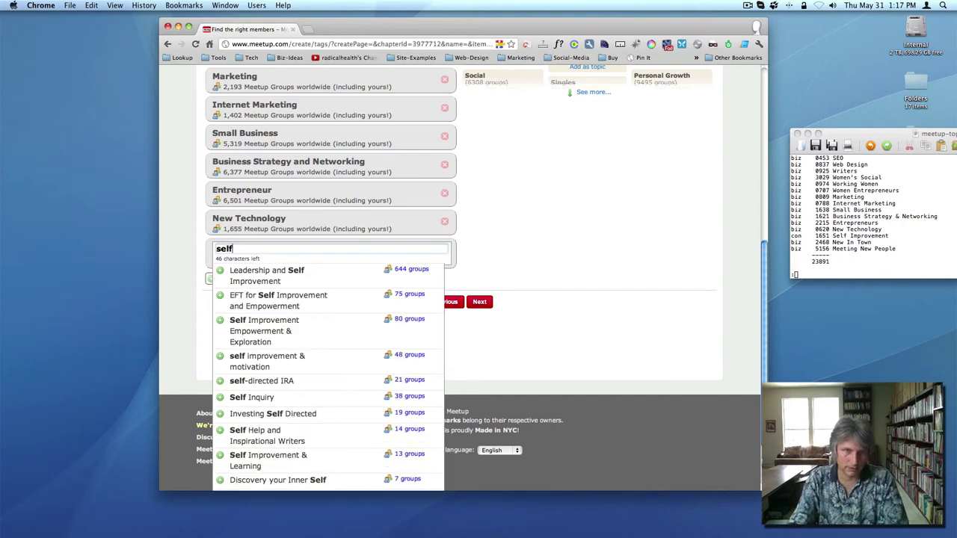
pyautogui.write('m')
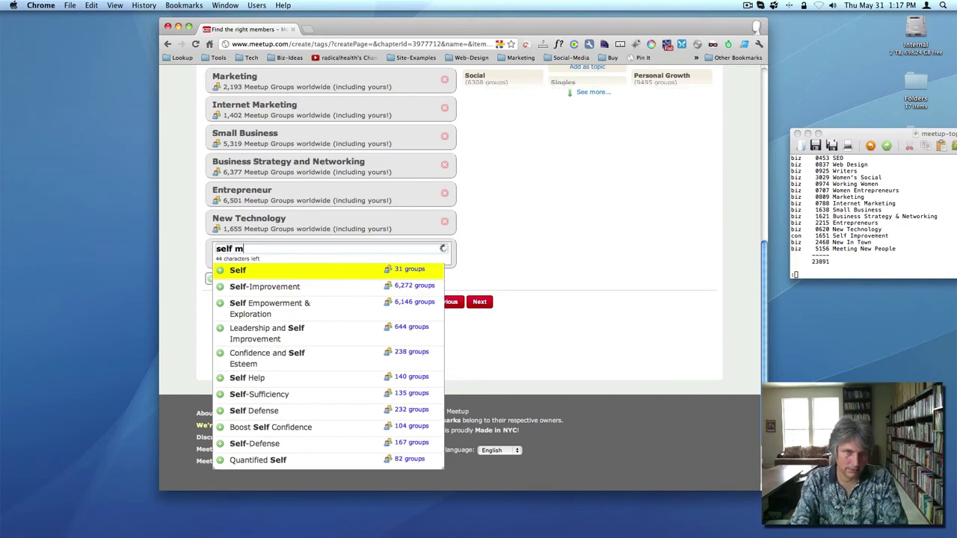
pyautogui.click(276, 297)
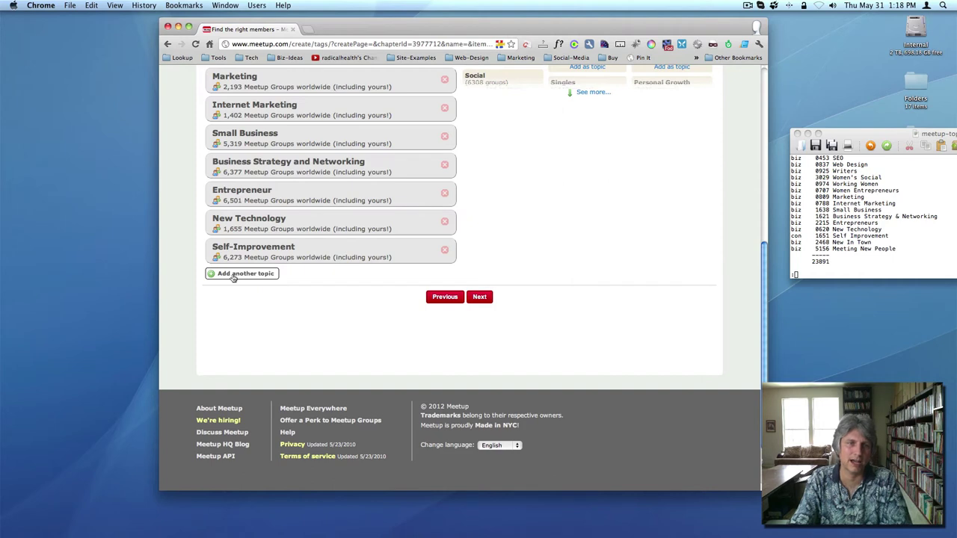
# Step: Add New in Town as the group's fourteenth topic
pyautogui.click(234, 275)
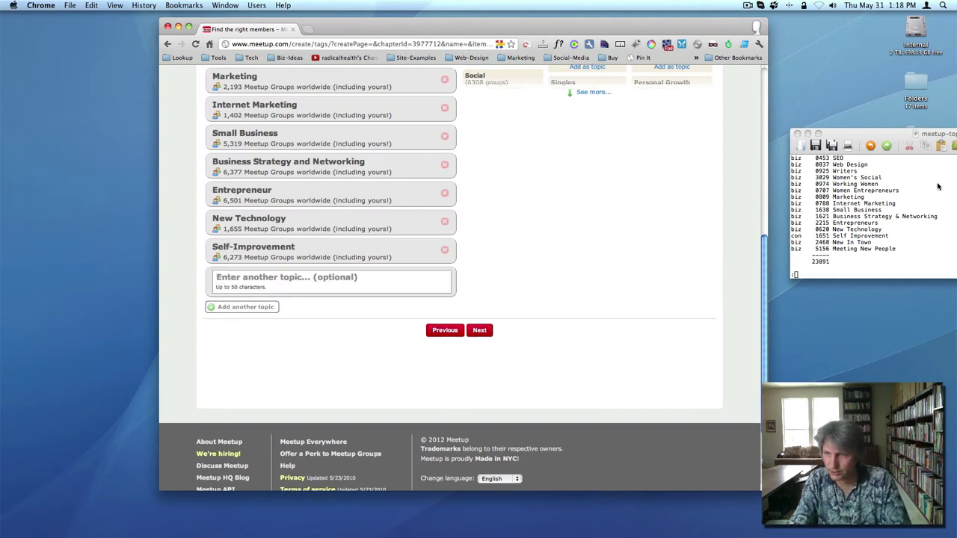
pyautogui.click(892, 187)
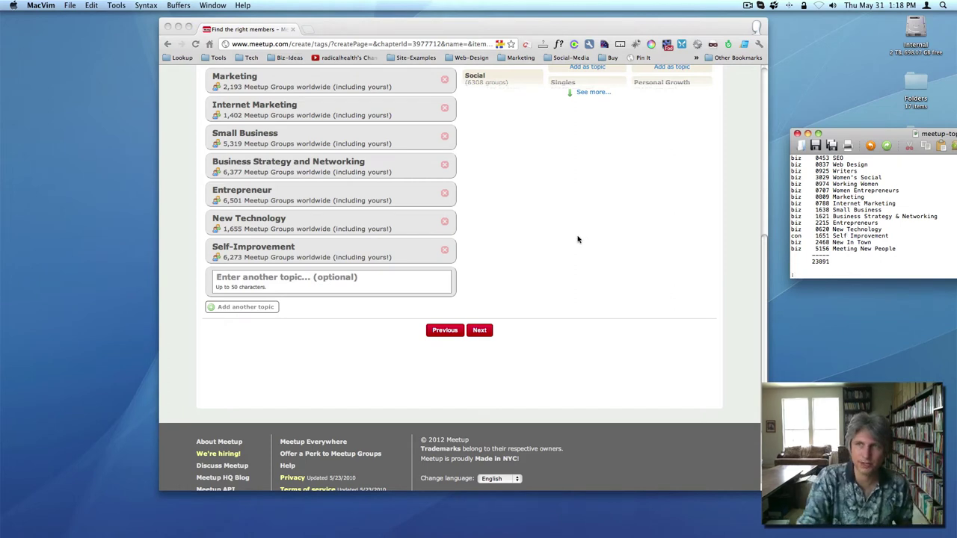
pyautogui.click(747, 6)
pyautogui.click(749, 35)
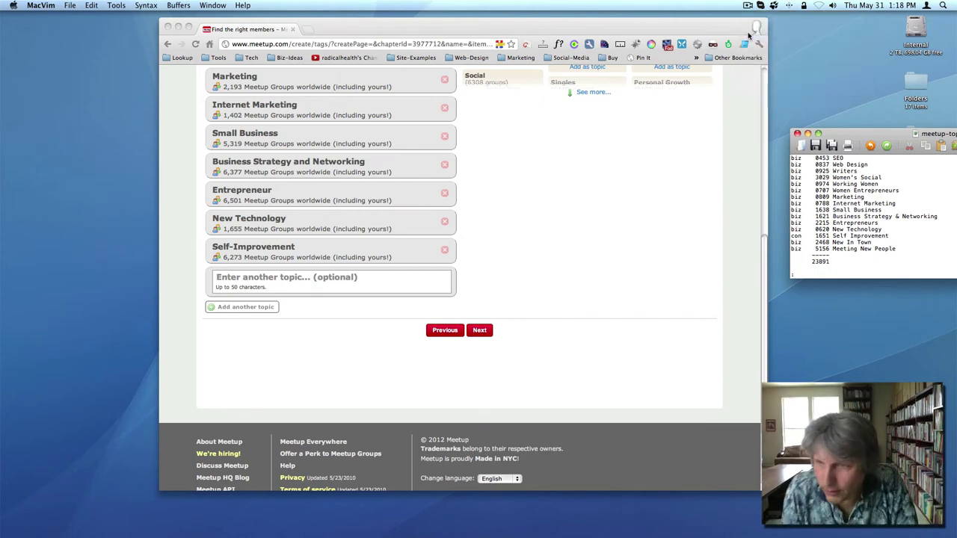
pyautogui.click(239, 281)
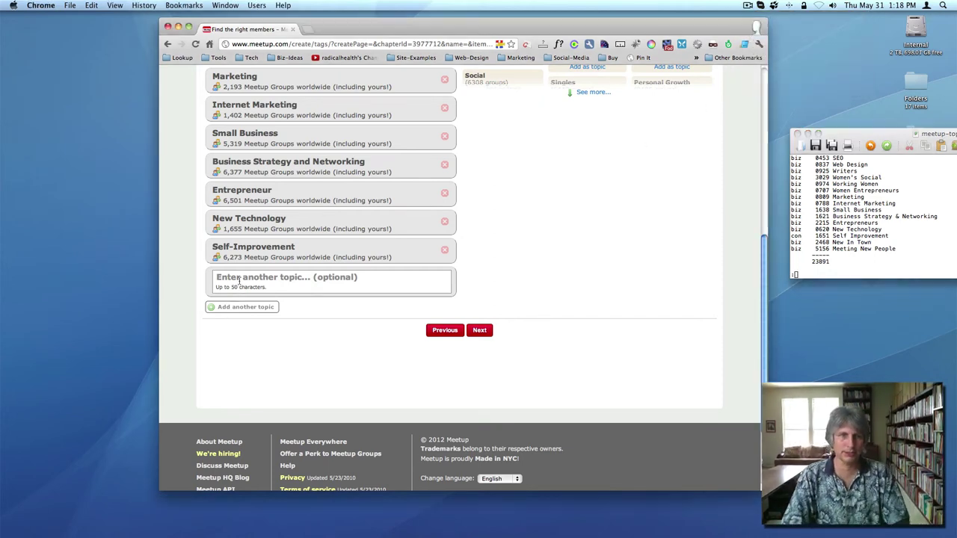
pyautogui.click(239, 281)
pyautogui.write('new in ')
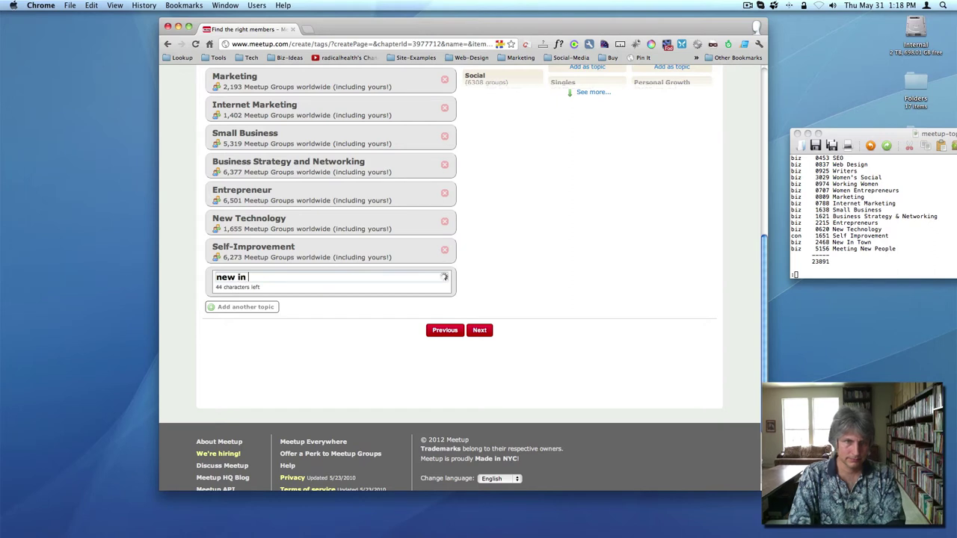
pyautogui.write('town')
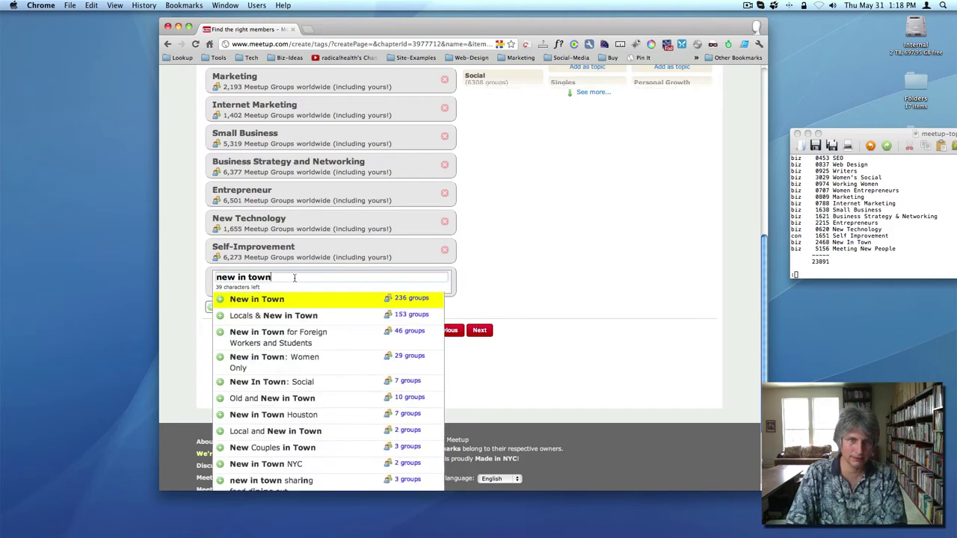
pyautogui.click(286, 301)
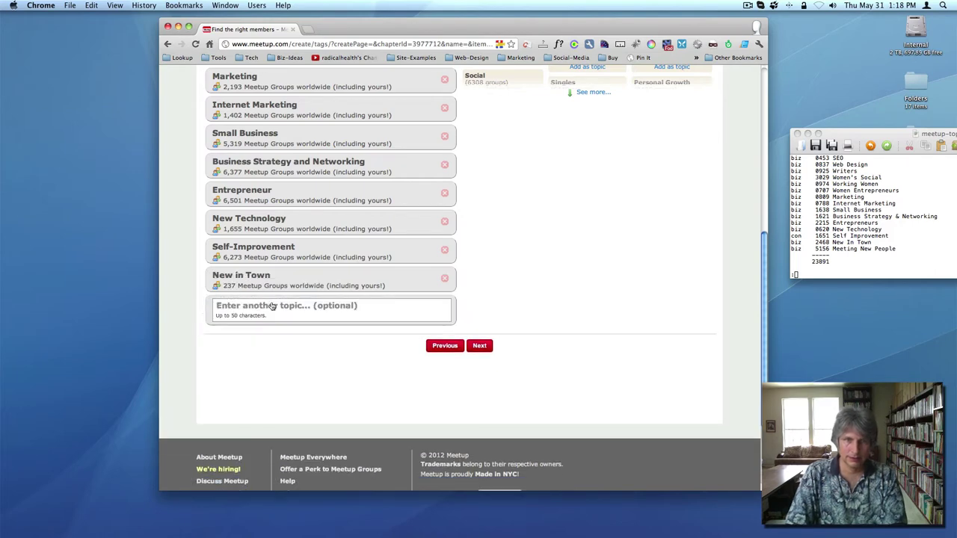
# Step: Add Meeting New People as the group's fifteenth topic
pyautogui.click(273, 306)
pyautogui.write('me')
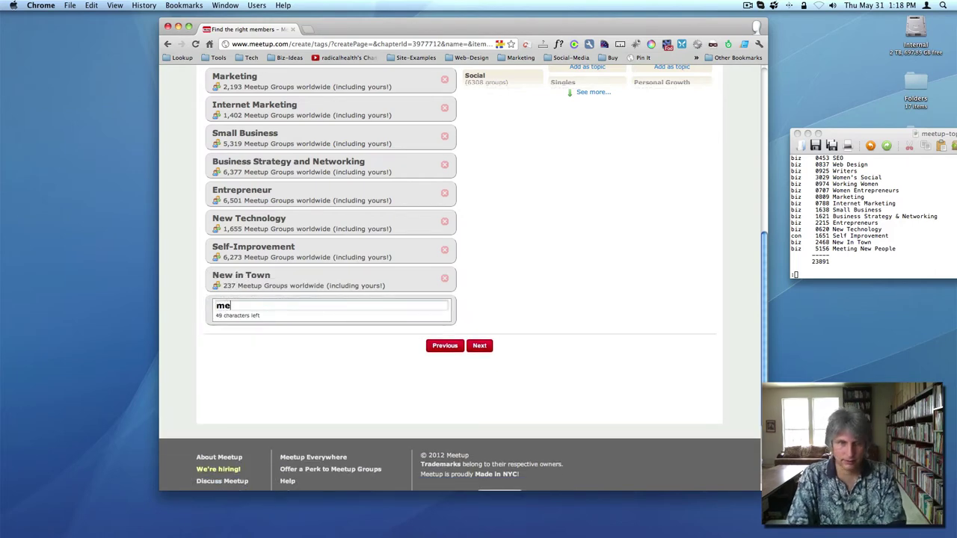
pyautogui.write('eting new people')
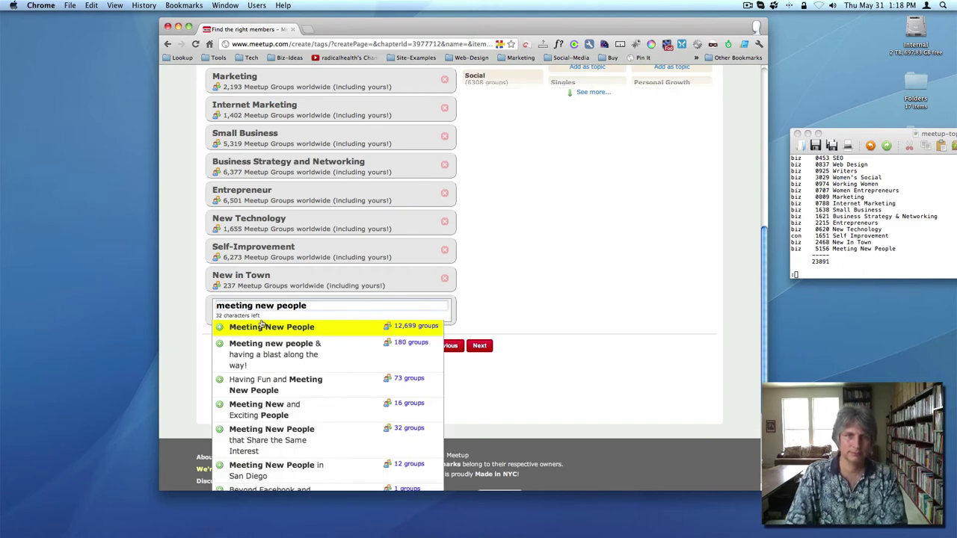
pyautogui.click(264, 326)
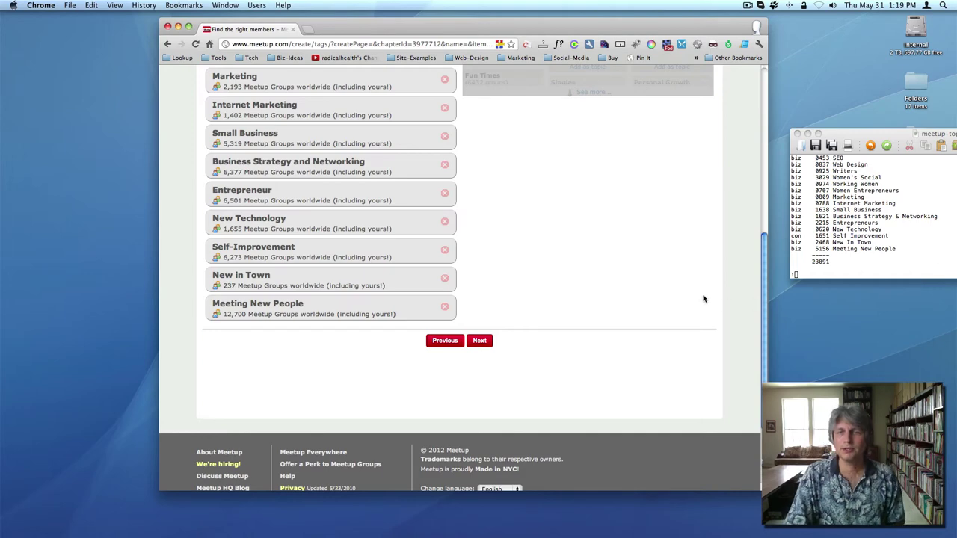
# Step: Review the full list of chosen topics and continue to the final setup stage, A few more things
pyautogui.scroll(5, 703, 299)
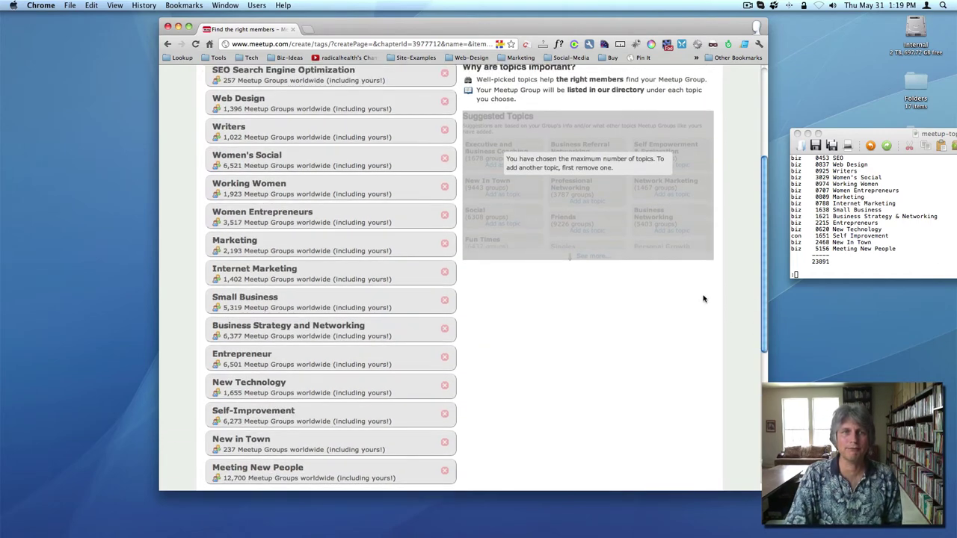
pyautogui.scroll(5, 412, 216)
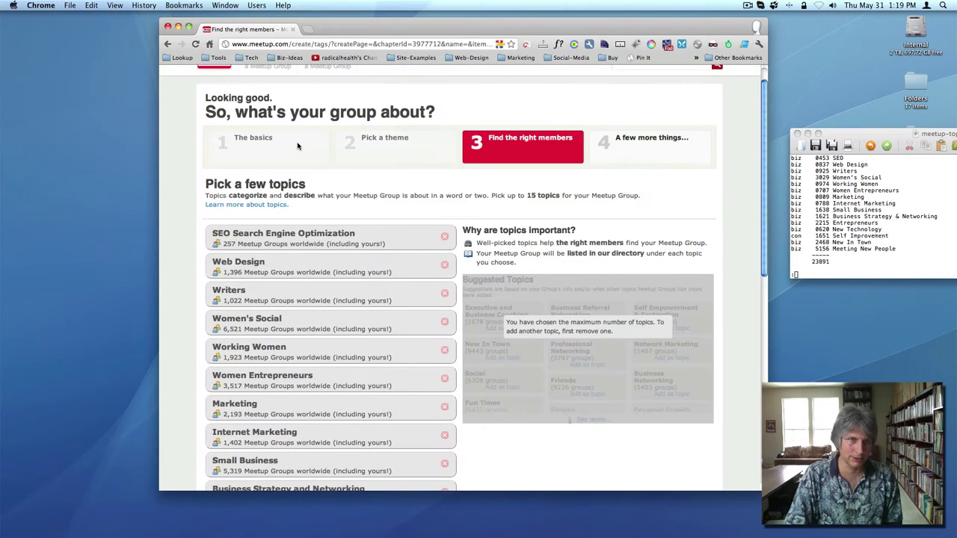
pyautogui.scroll(-2, 267, 228)
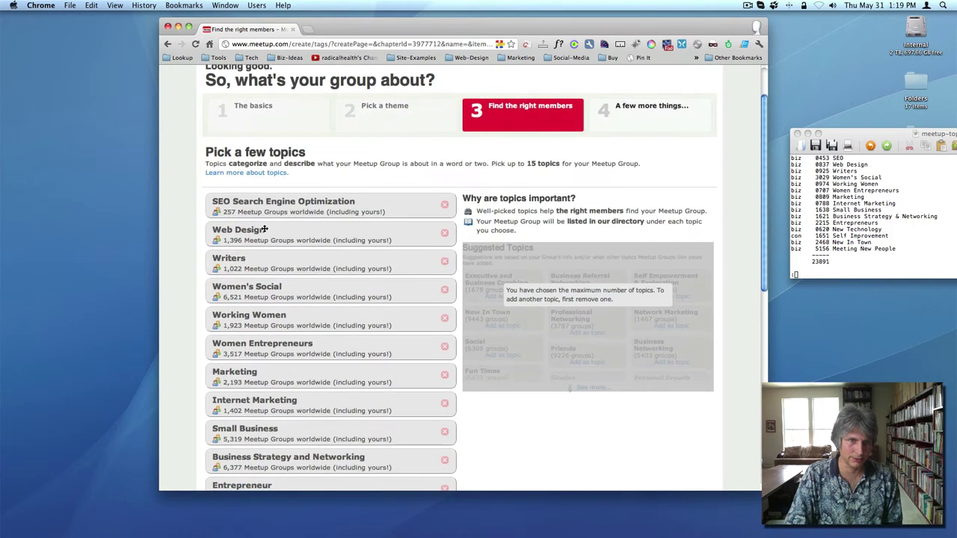
pyautogui.scroll(-5, 264, 230)
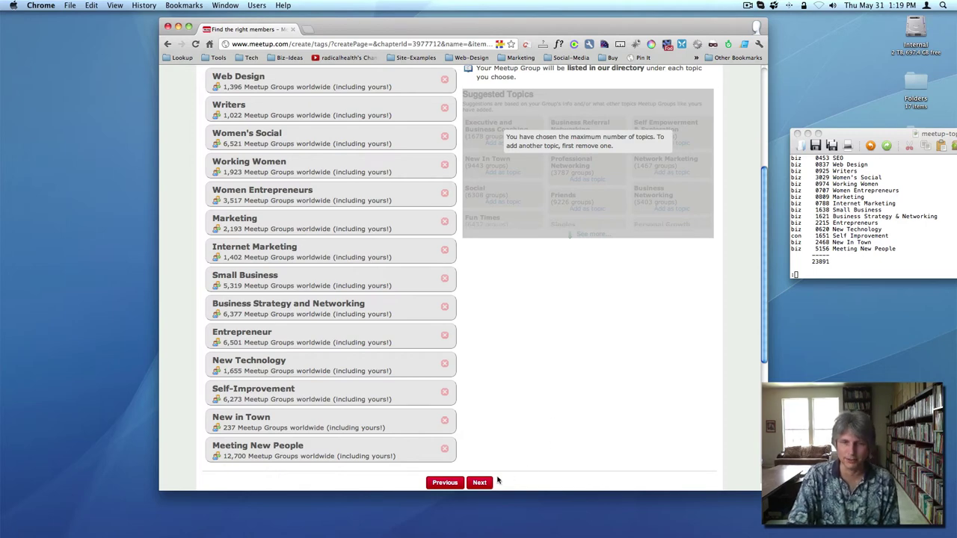
pyautogui.scroll(2, 551, 444)
pyautogui.scroll(-5, 551, 444)
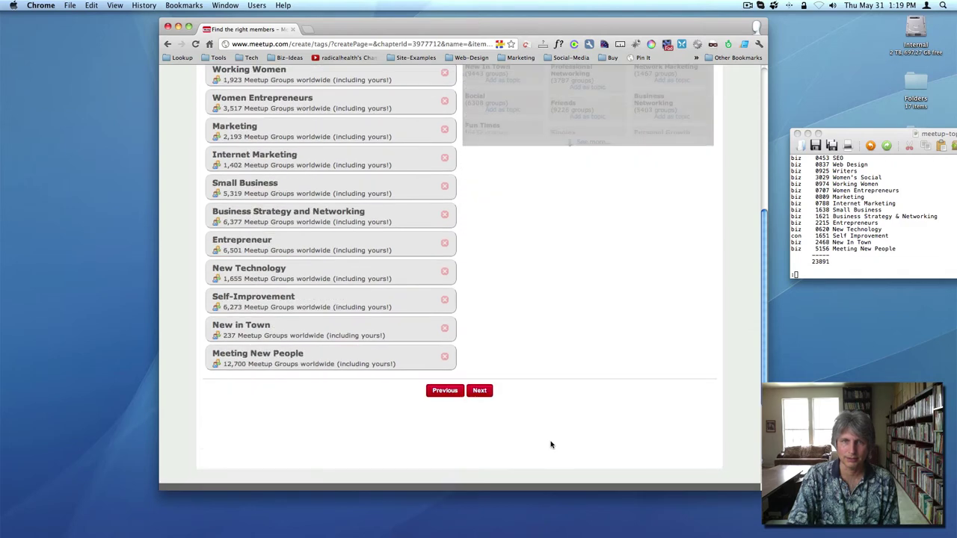
pyautogui.click(478, 393)
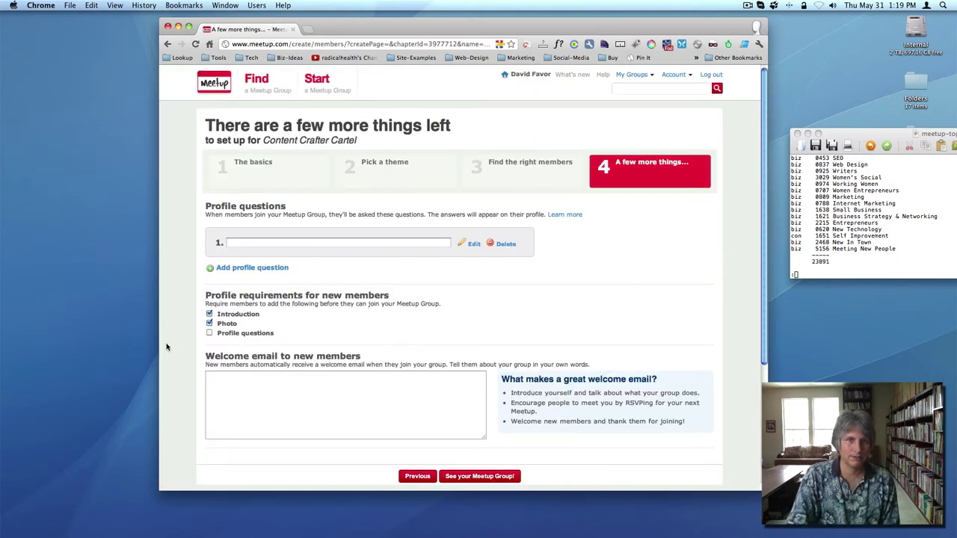
# Step: Require new members to answer the profile questions and remove the photo requirement
pyautogui.click(210, 333)
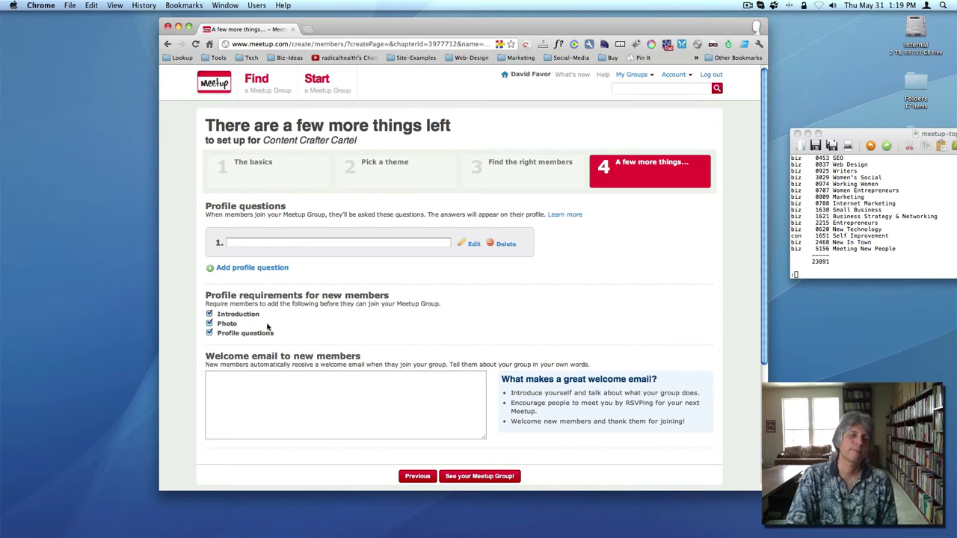
pyautogui.click(210, 324)
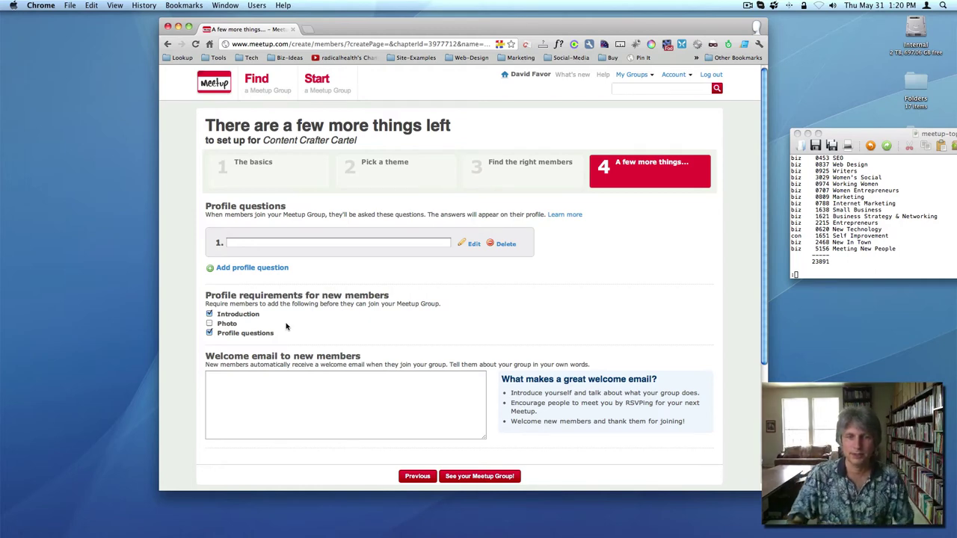
pyautogui.click(270, 395)
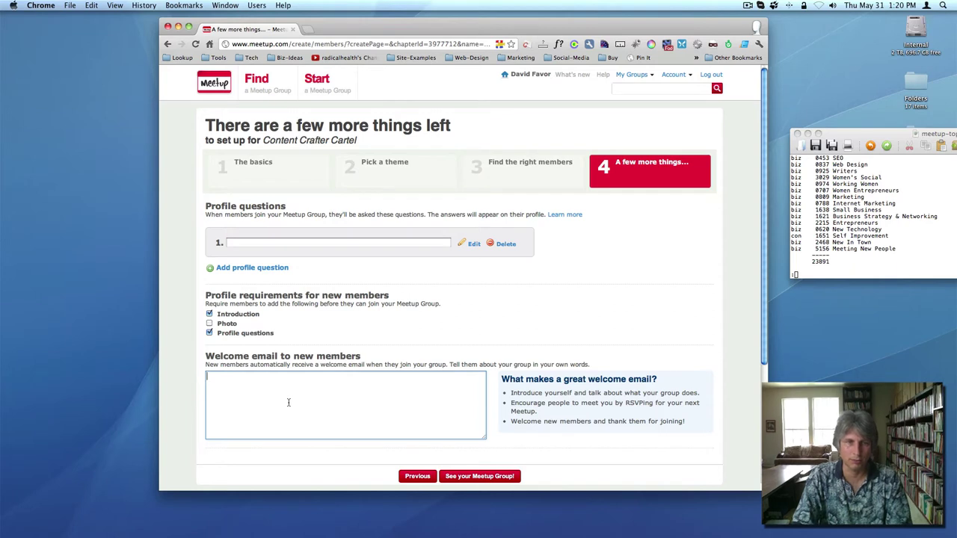
# Step: Enter "Describe how you write" as the first profile question for new members
pyautogui.click(253, 244)
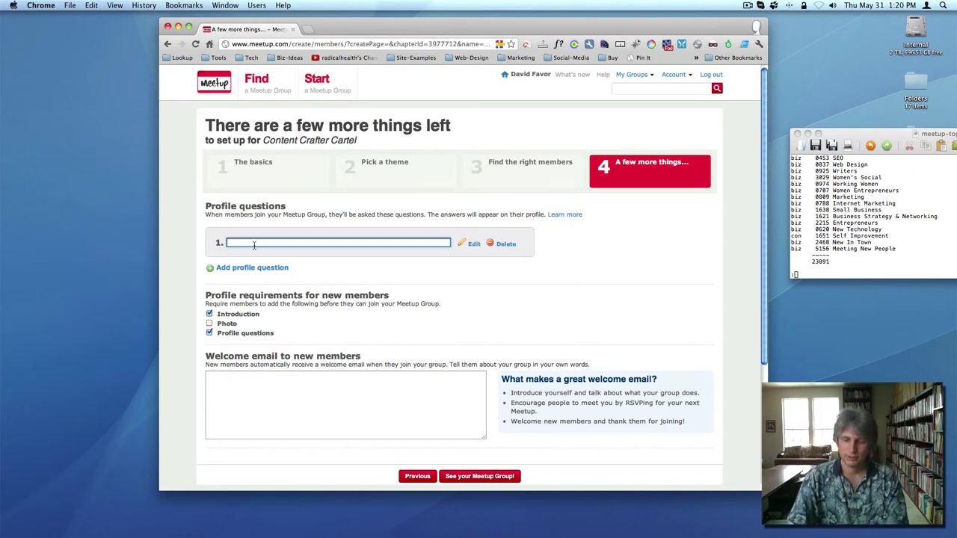
pyautogui.write('De')
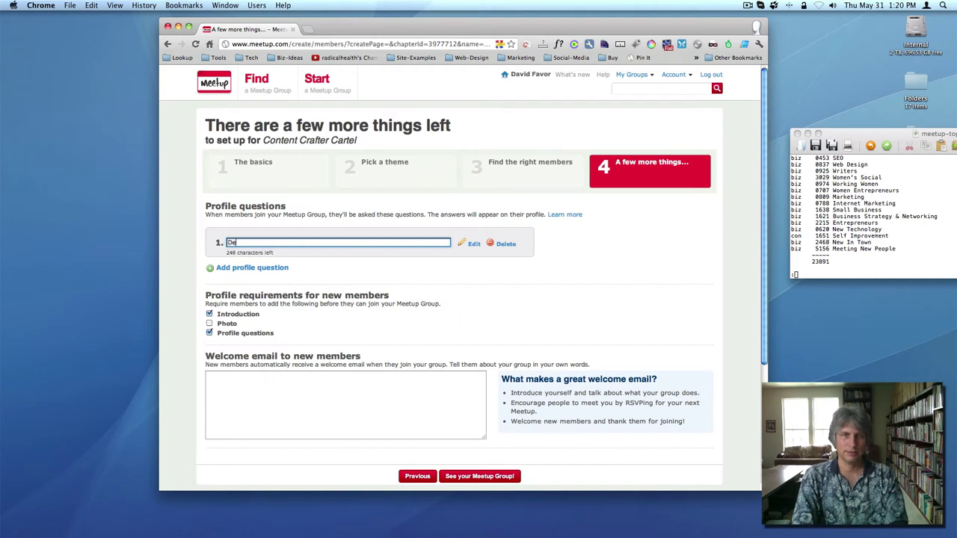
pyautogui.write('scribe how your ')
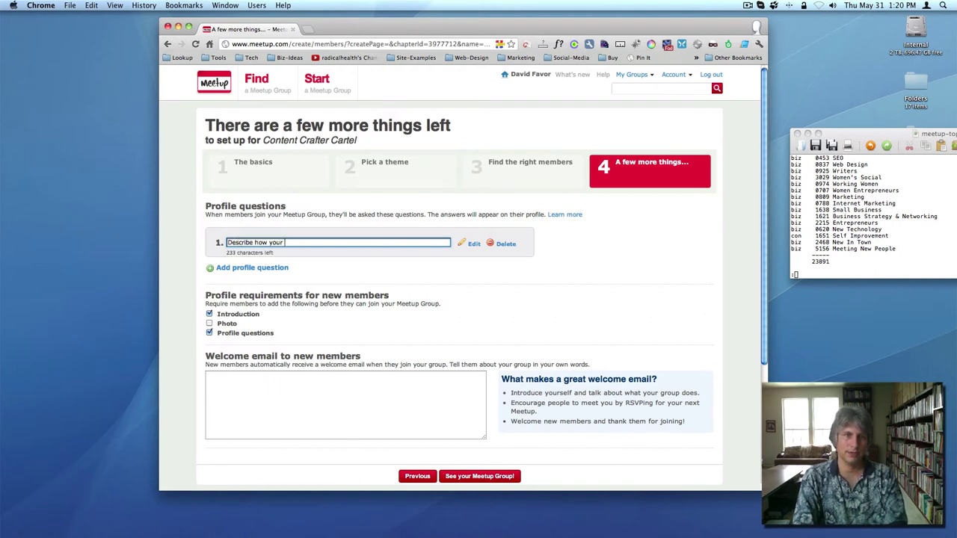
pyautogui.press('BackSpace')
pyautogui.press('BackSpace')
pyautogui.write(' writ')
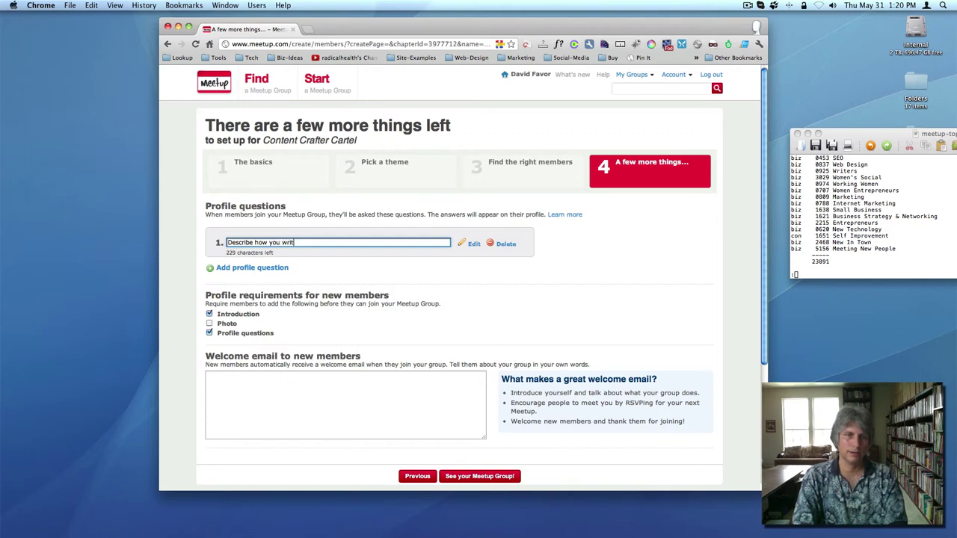
pyautogui.write('e')
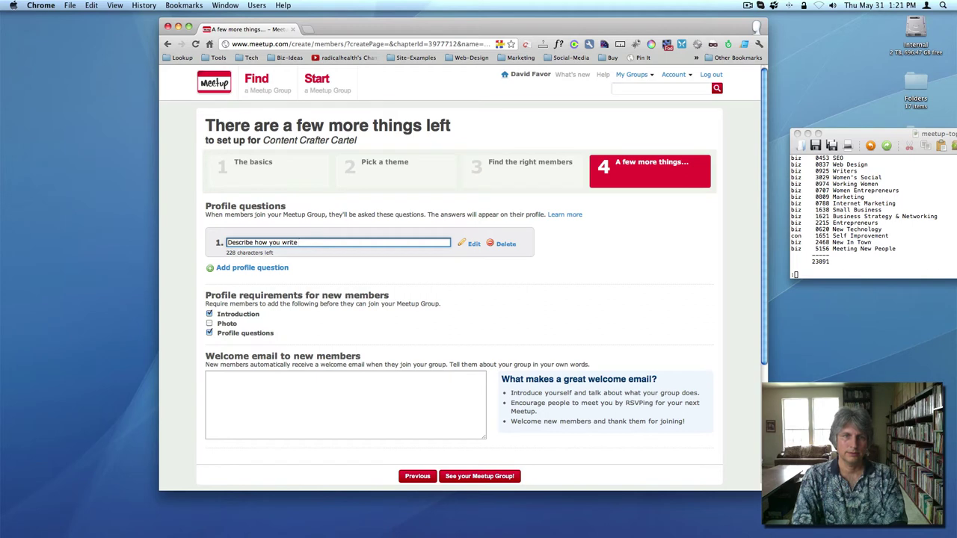
# Step: Complete the first profile question so it reads "Describe how you write or speak for your supper."
pyautogui.write(' + spe')
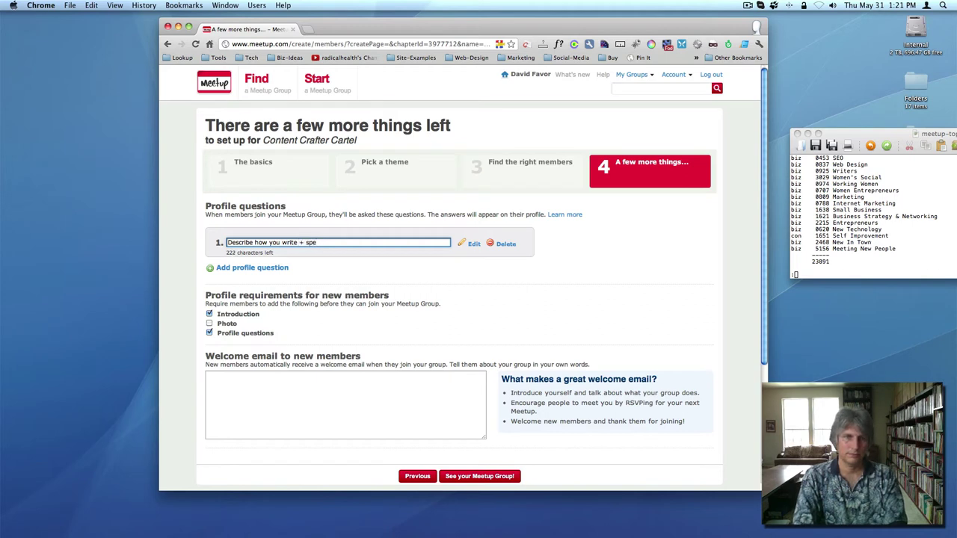
pyautogui.press('BackSpace')
pyautogui.press('BackSpace')
pyautogui.press('BackSpace')
pyautogui.press('BackSpace')
pyautogui.press('BackSpace')
pyautogui.write('or speak')
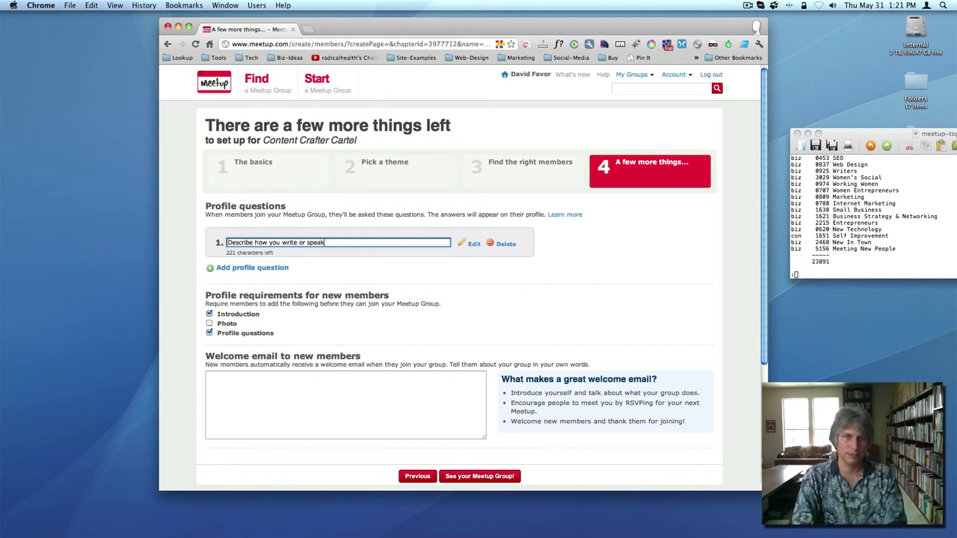
pyautogui.write(' for your supper.')
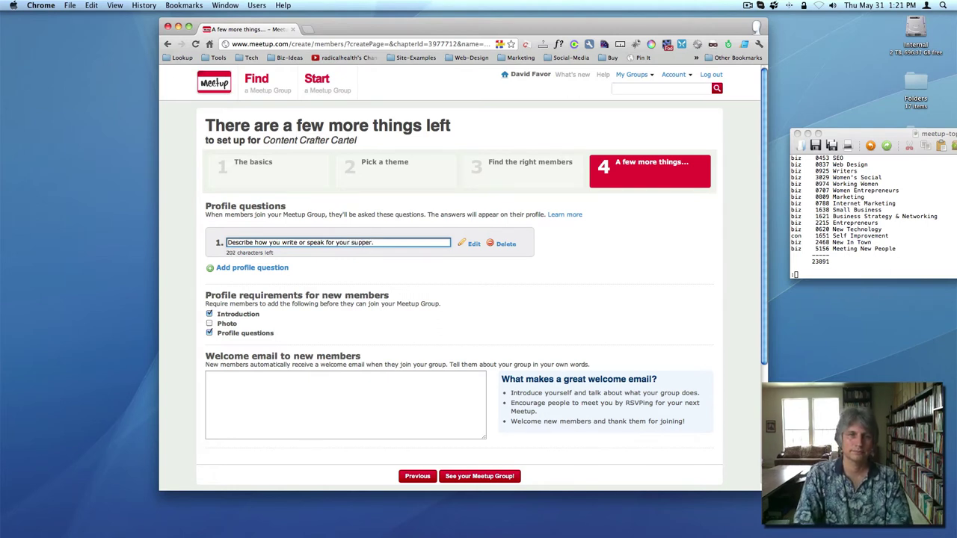
# Step: Copy the first profile question's text for reuse and replace it with "Link to your Website"
pyautogui.tripleClick(254, 245)
pyautogui.press('super+c')
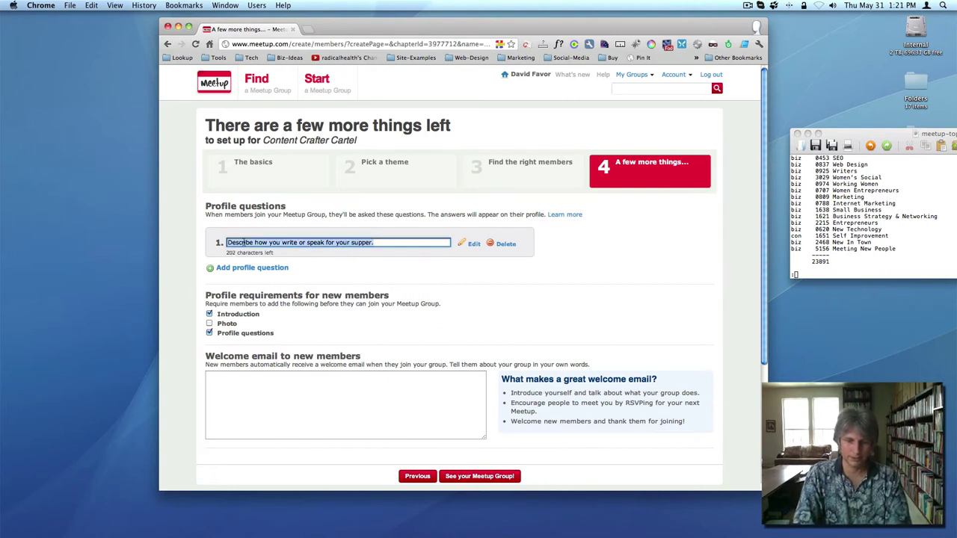
pyautogui.press('BackSpace')
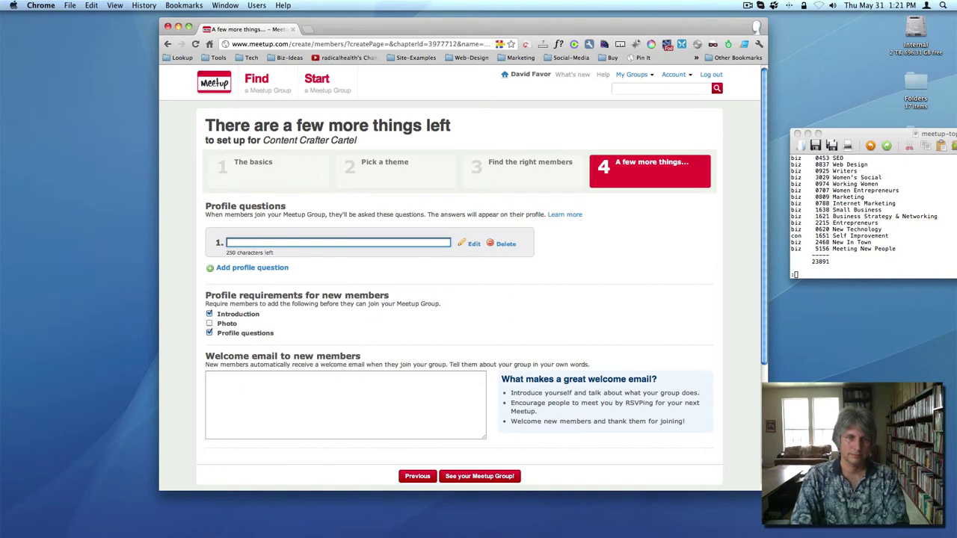
pyautogui.write('LinkedI')
pyautogui.press('BackSpace')
pyautogui.press('BackSpace')
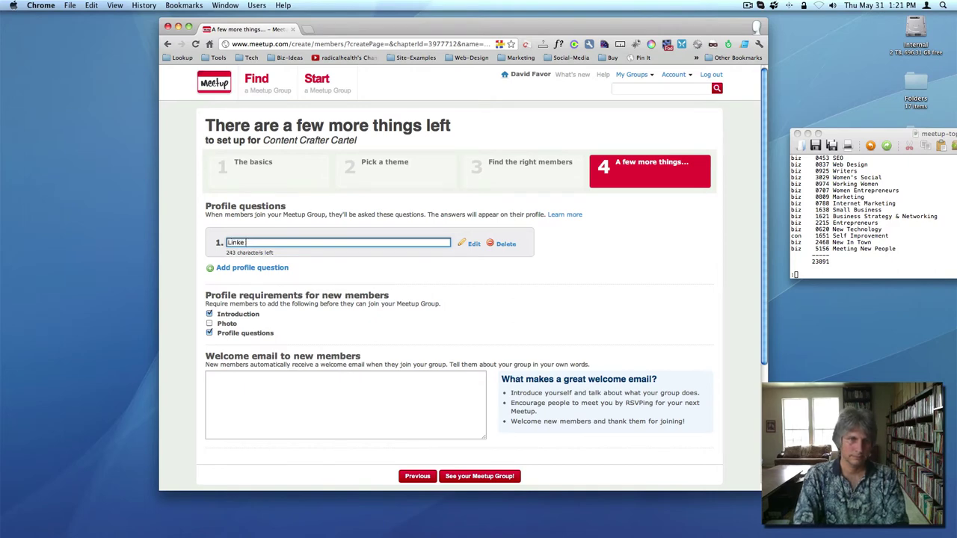
pyautogui.write('to your We')
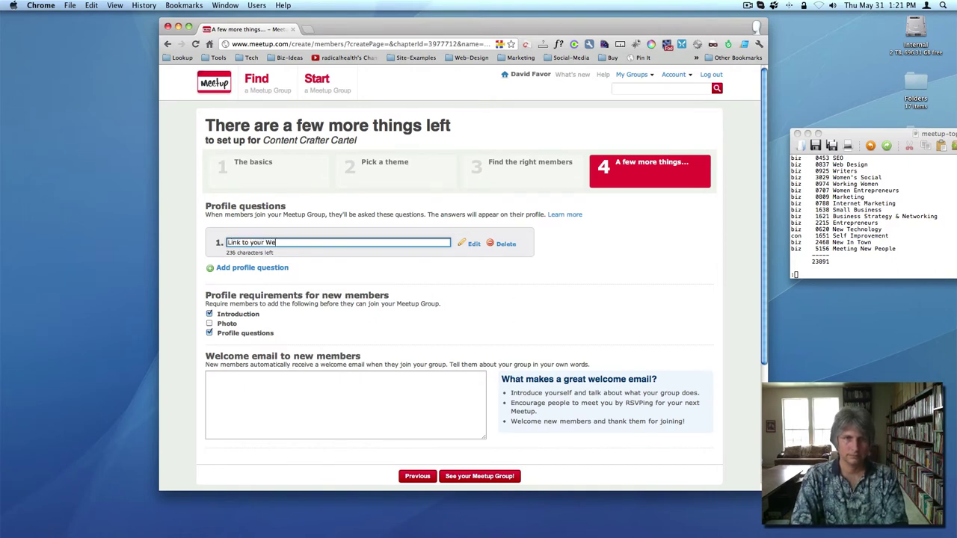
pyautogui.write('bsite')
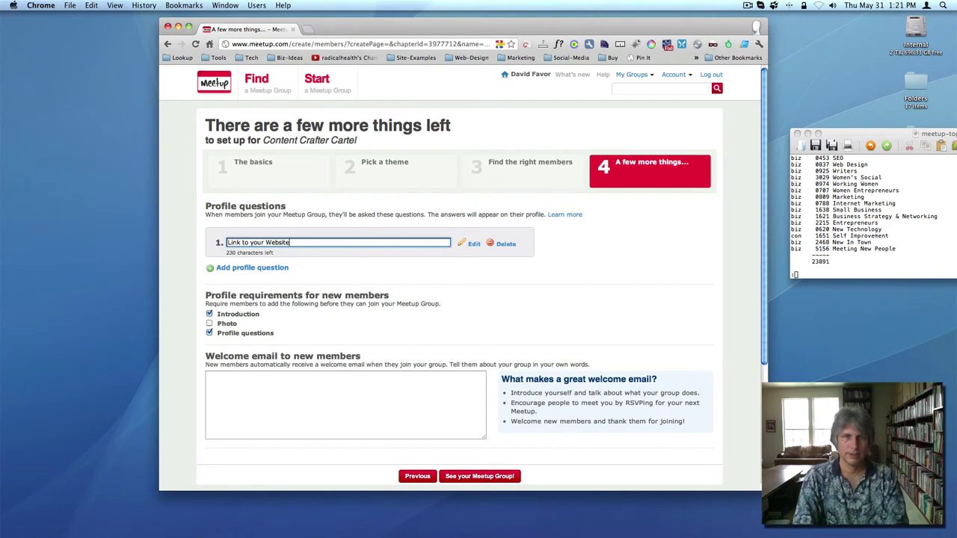
# Step: Add the copied text as the second profile question and end the first question with a period
pyautogui.click(279, 268)
pyautogui.press('super+v')
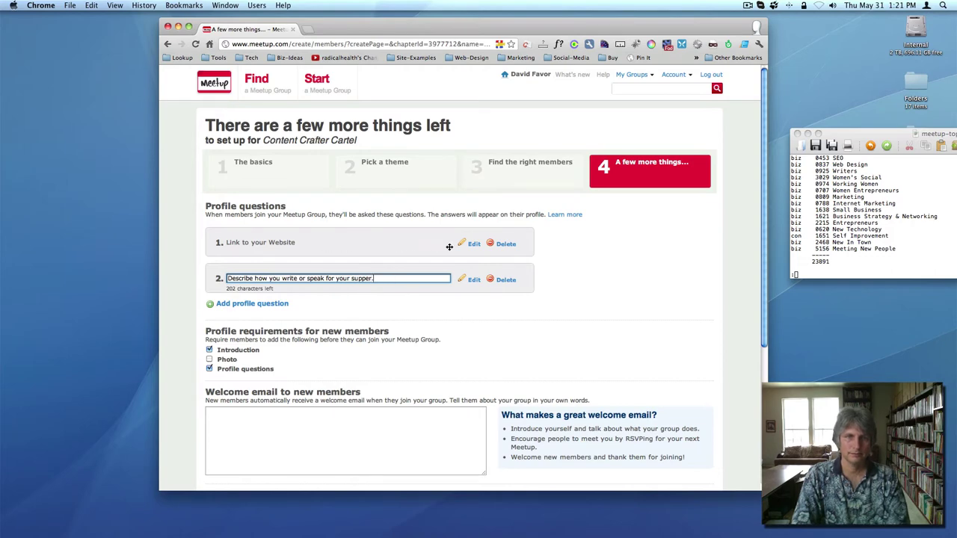
pyautogui.click(473, 244)
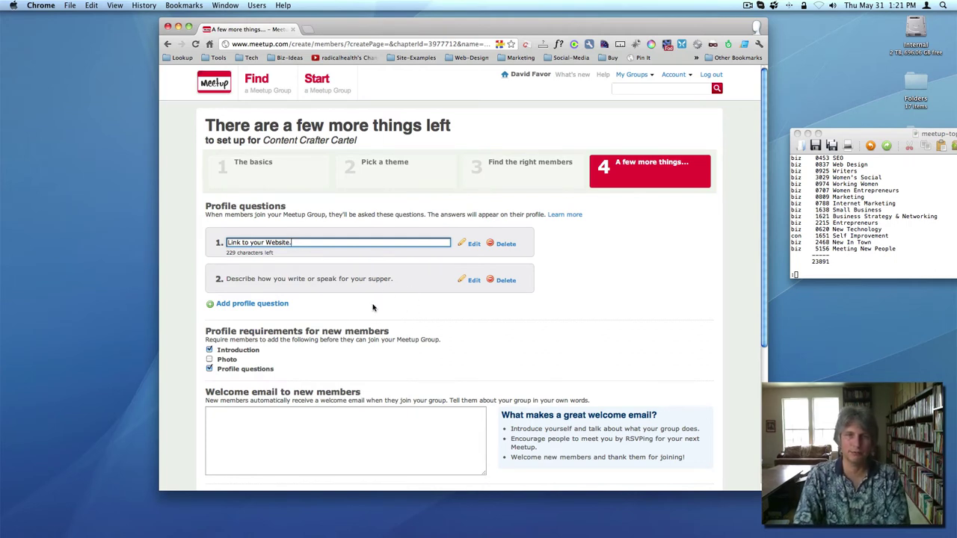
# Step: Finish the setup without a welcome email, then read and dismiss the congratulations message on the new group's page
pyautogui.scroll(-5, 373, 308)
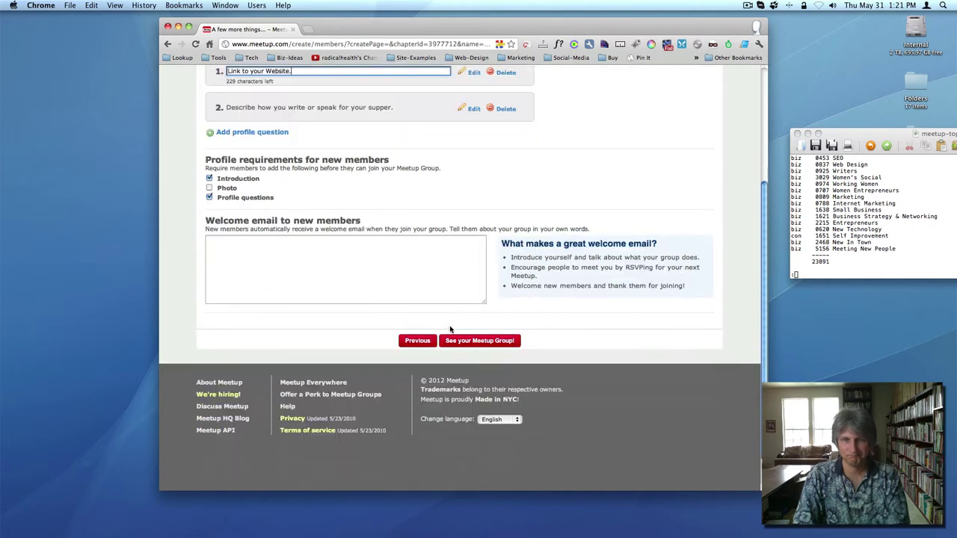
pyautogui.click(481, 341)
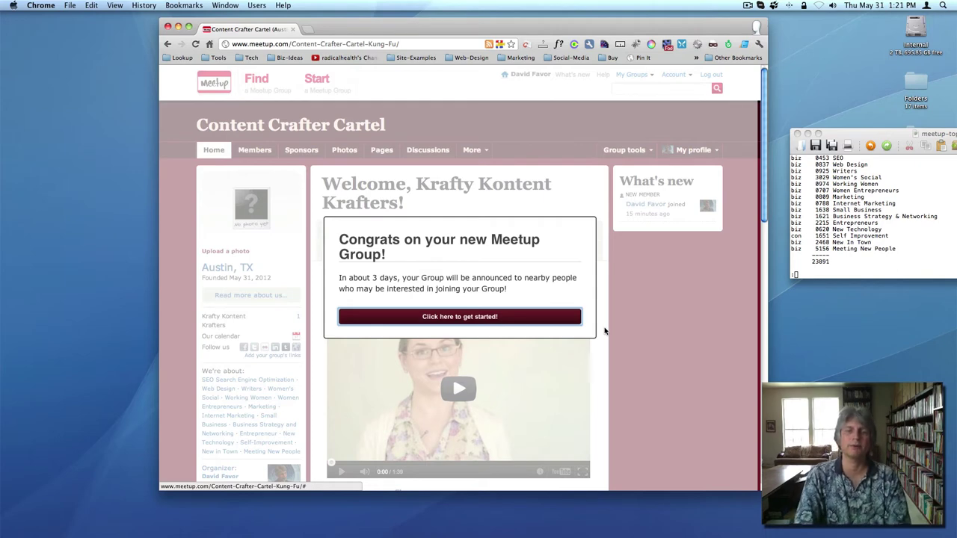
pyautogui.moveTo(338, 236); pyautogui.dragTo(415, 271)
pyautogui.click(338, 282)
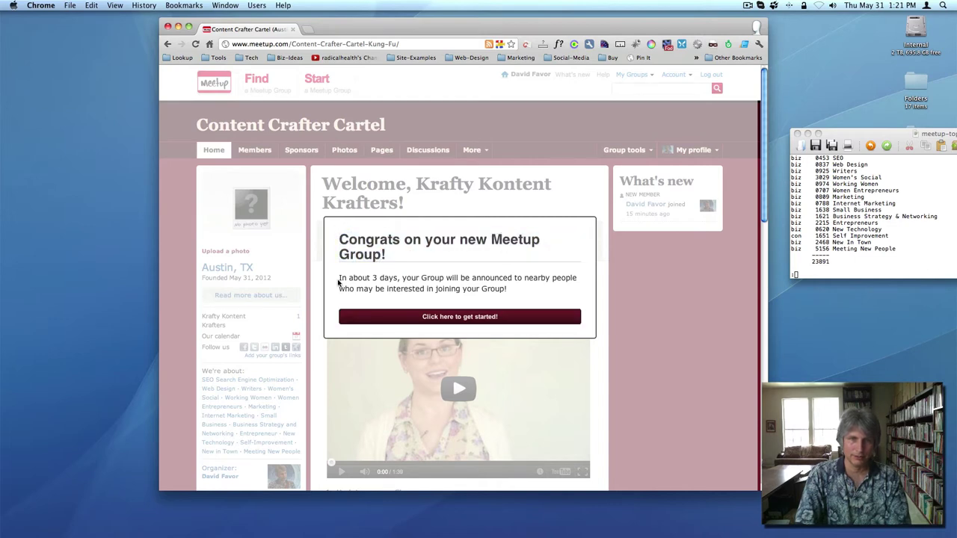
pyautogui.moveTo(338, 279); pyautogui.dragTo(528, 287)
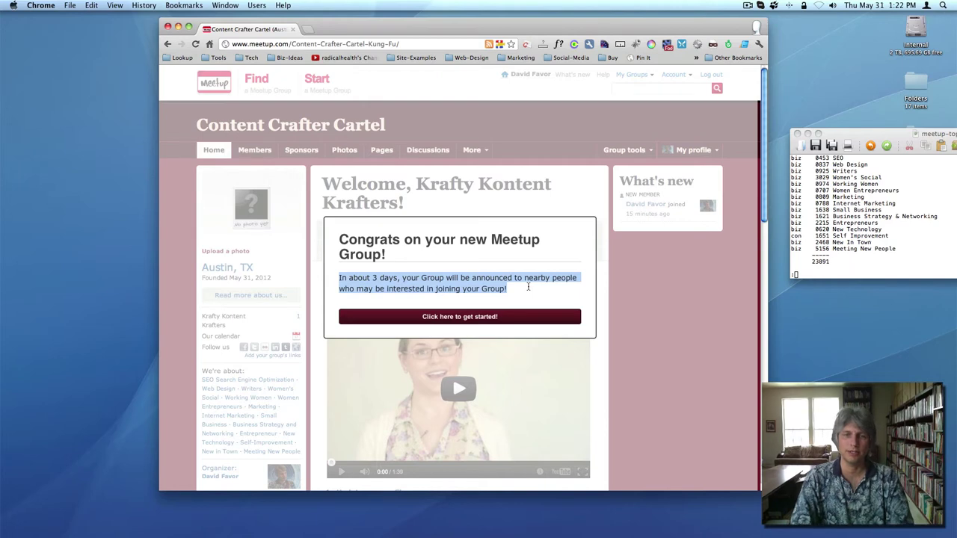
pyautogui.click(628, 299)
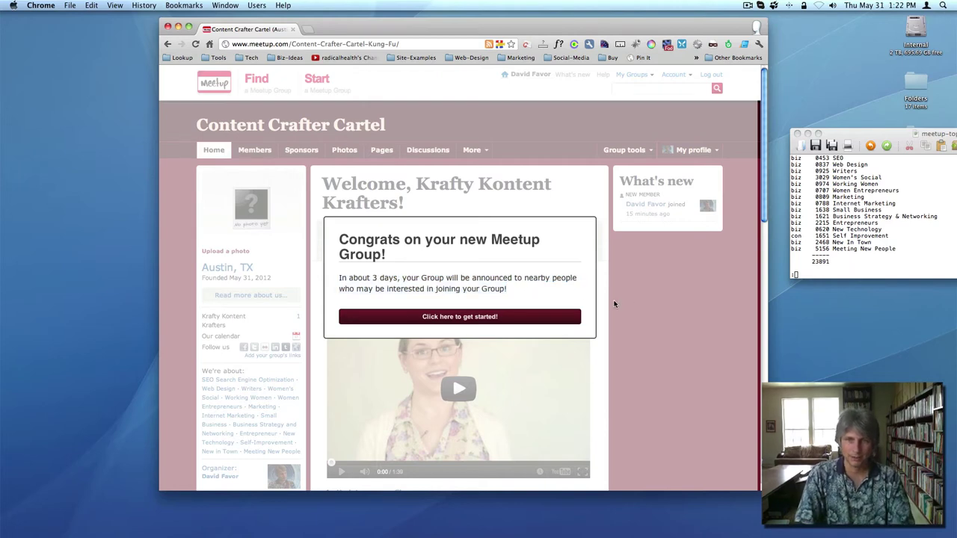
pyautogui.click(496, 317)
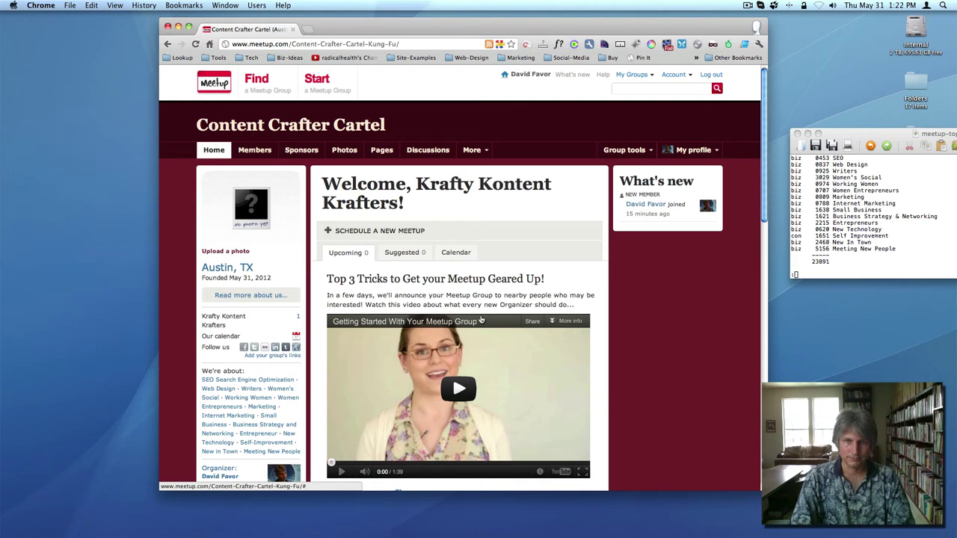
# Step: Look over the getting-started tips on the group's home page and open the Organizer Resource center
pyautogui.scroll(-3, 480, 319)
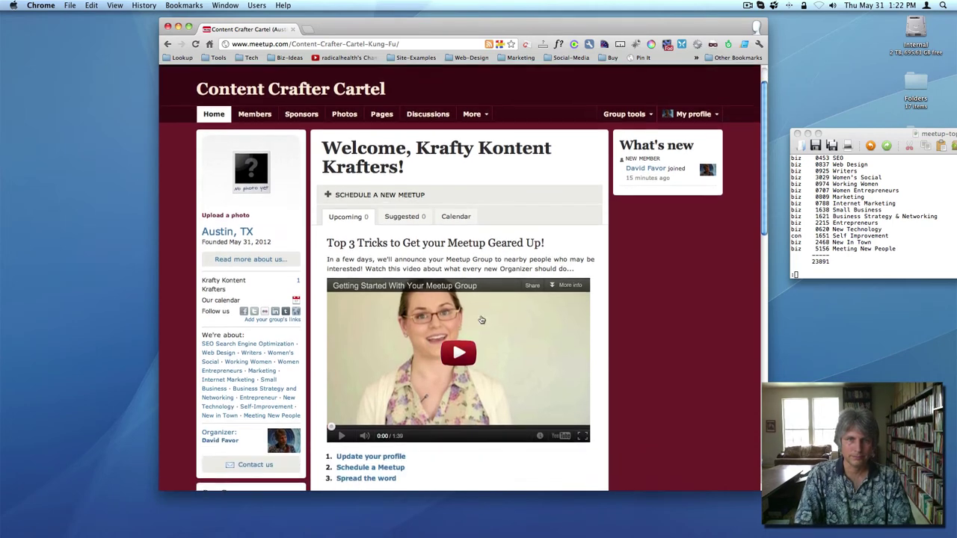
pyautogui.scroll(-3, 481, 319)
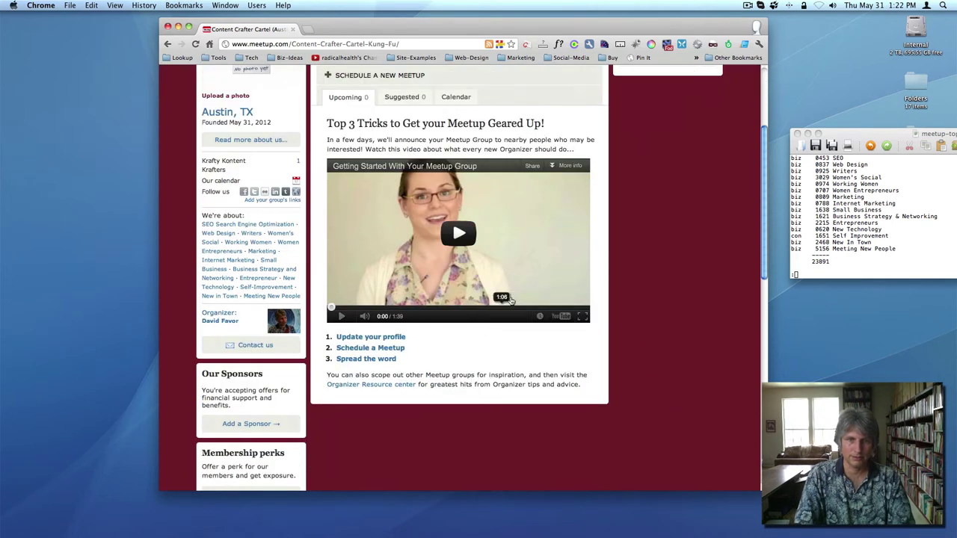
pyautogui.scroll(3, 396, 371)
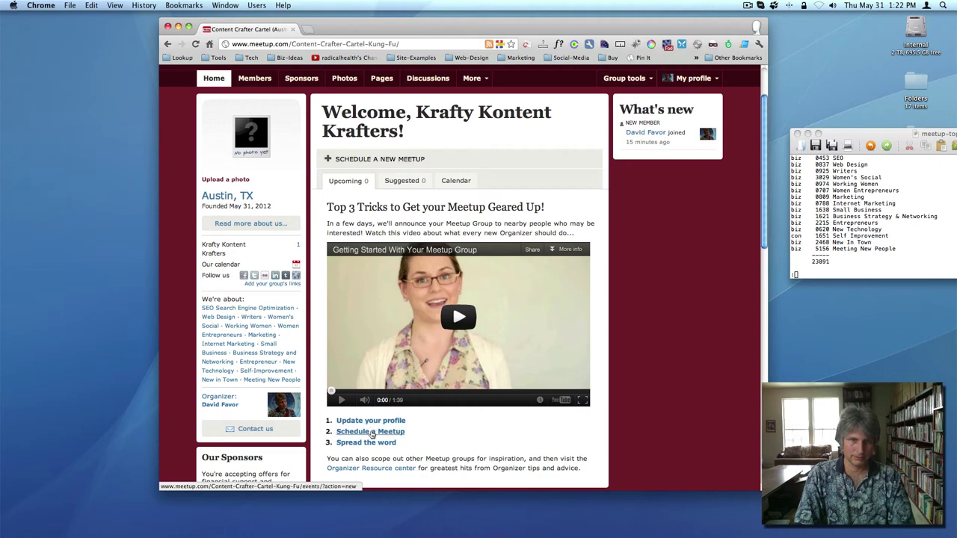
pyautogui.click(393, 469)
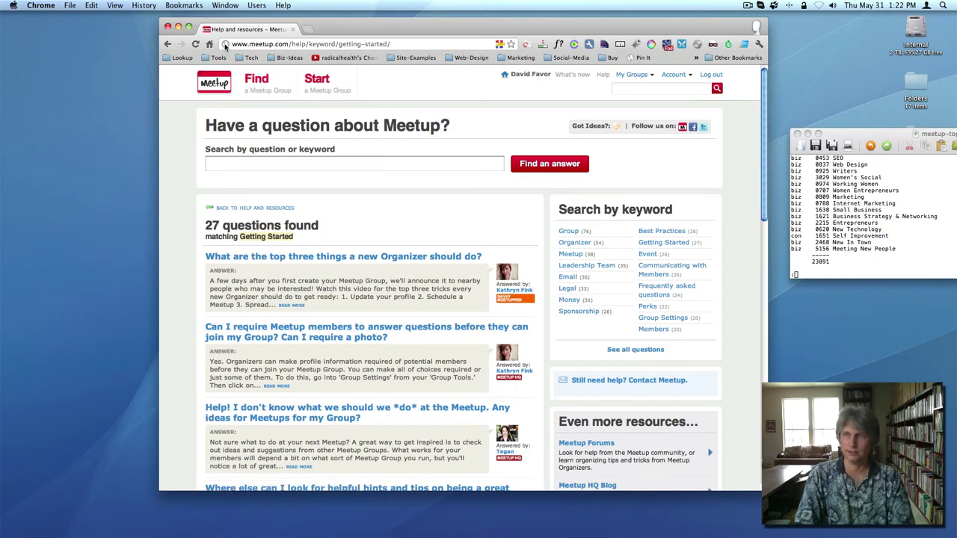
# Step: Save a link to the Getting Started help page on the desktop and file it in the Meetup folder
pyautogui.moveTo(225, 44); pyautogui.dragTo(906, 358)
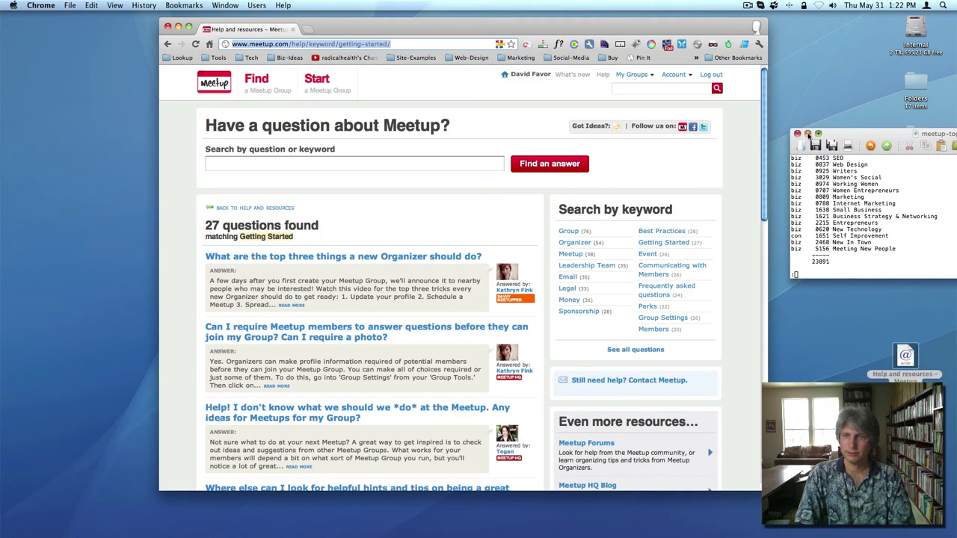
pyautogui.click(808, 134)
pyautogui.moveTo(901, 349); pyautogui.dragTo(919, 243)
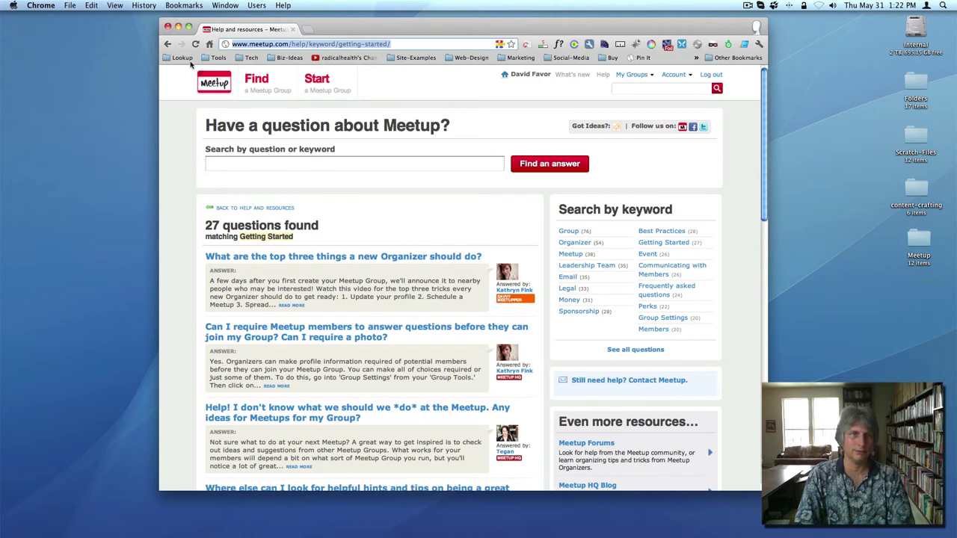
# Step: Return to the group's page, dismiss the congratulations message and open the Basics section of the group settings
pyautogui.click(167, 43)
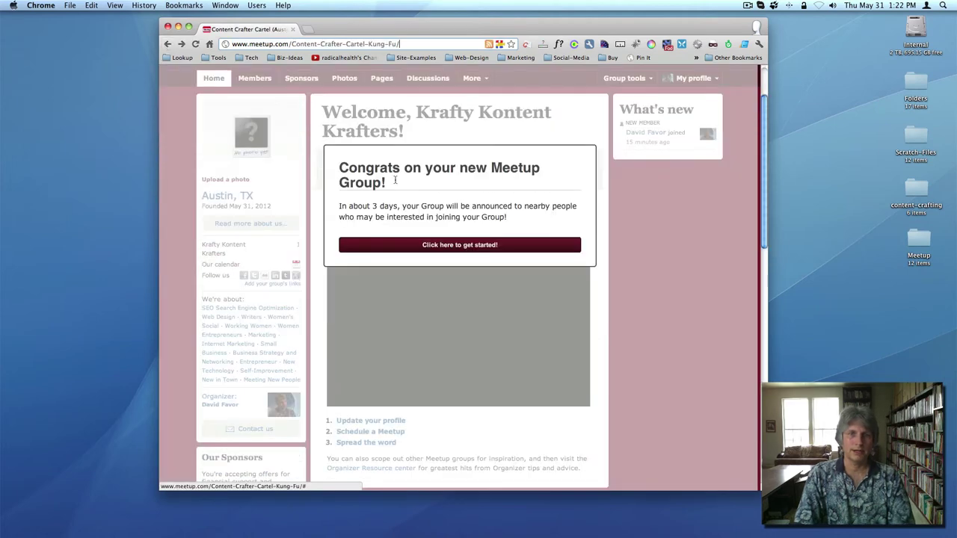
pyautogui.click(493, 249)
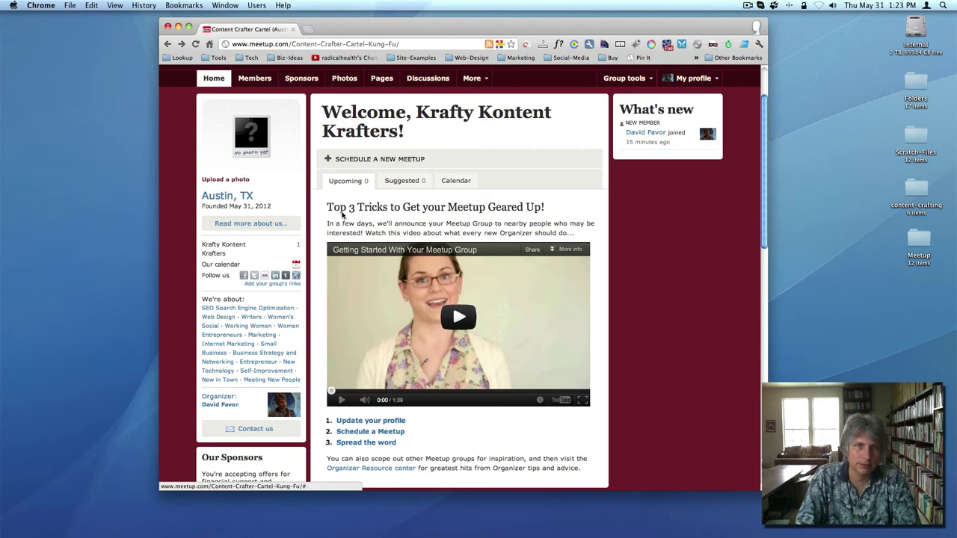
pyautogui.moveTo(617, 94)
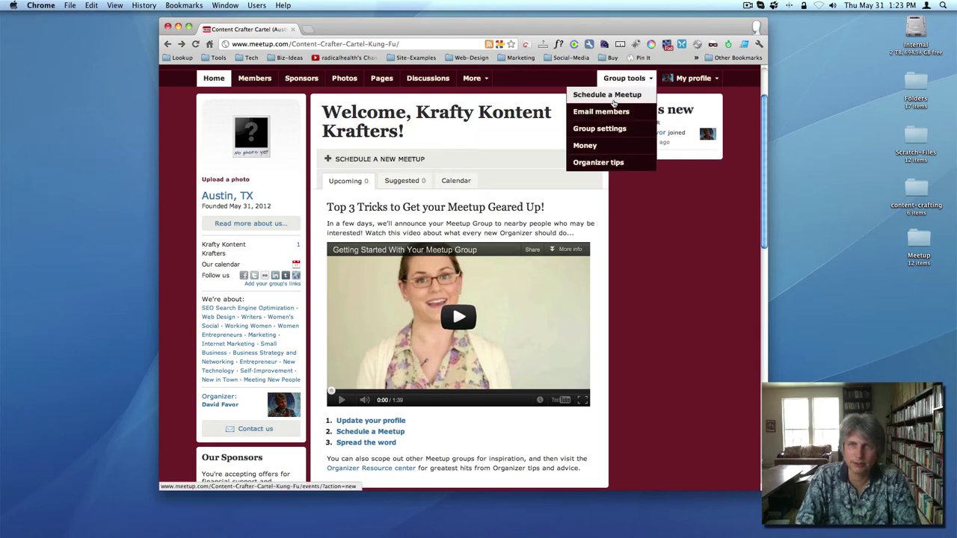
pyautogui.click(605, 128)
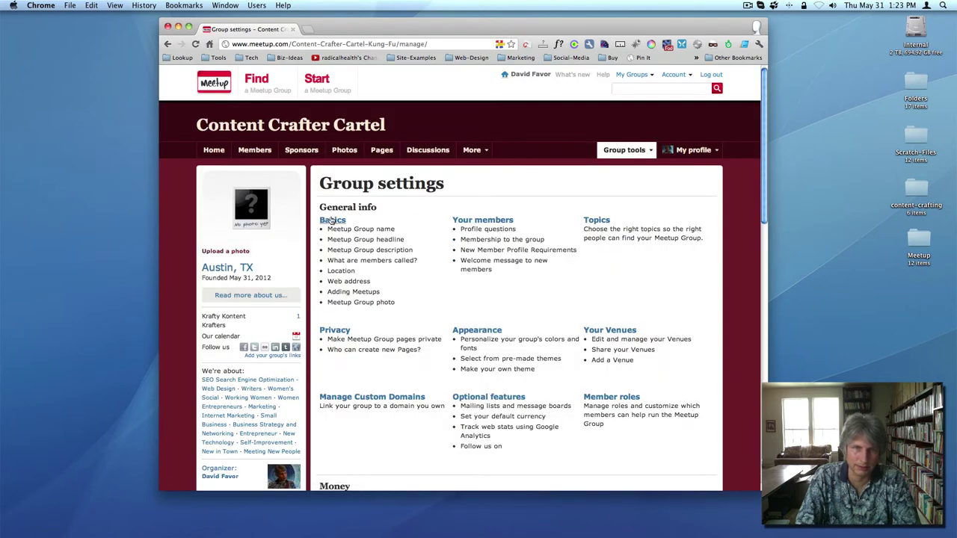
pyautogui.click(330, 220)
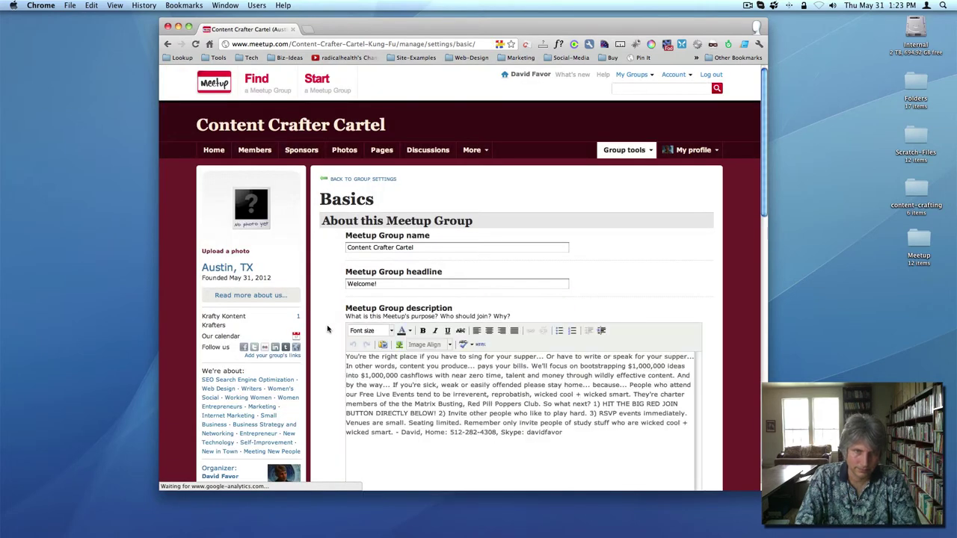
# Step: Review the group's basic information and change what members are called to "Crafty Content Crafters"
pyautogui.scroll(-3, 299, 349)
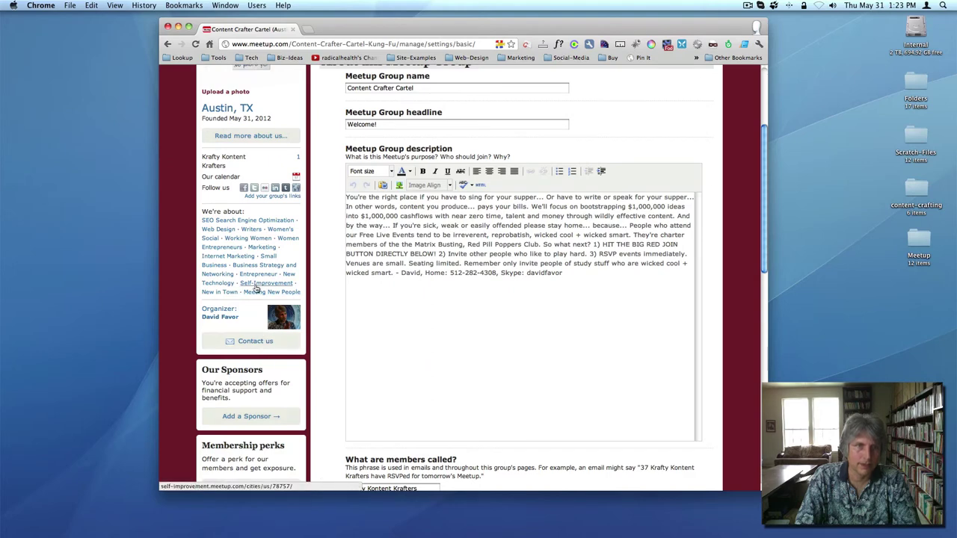
pyautogui.scroll(3, 258, 290)
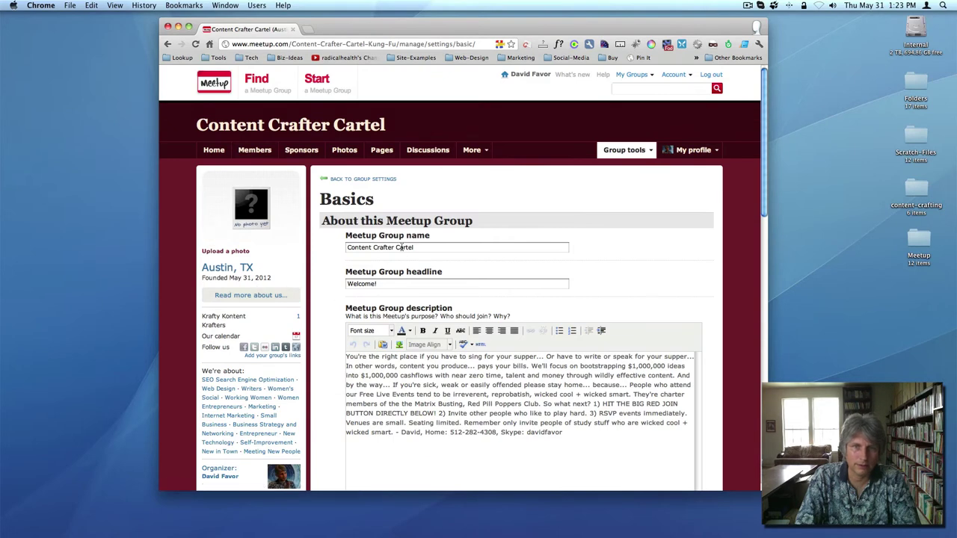
pyautogui.scroll(-5, 399, 247)
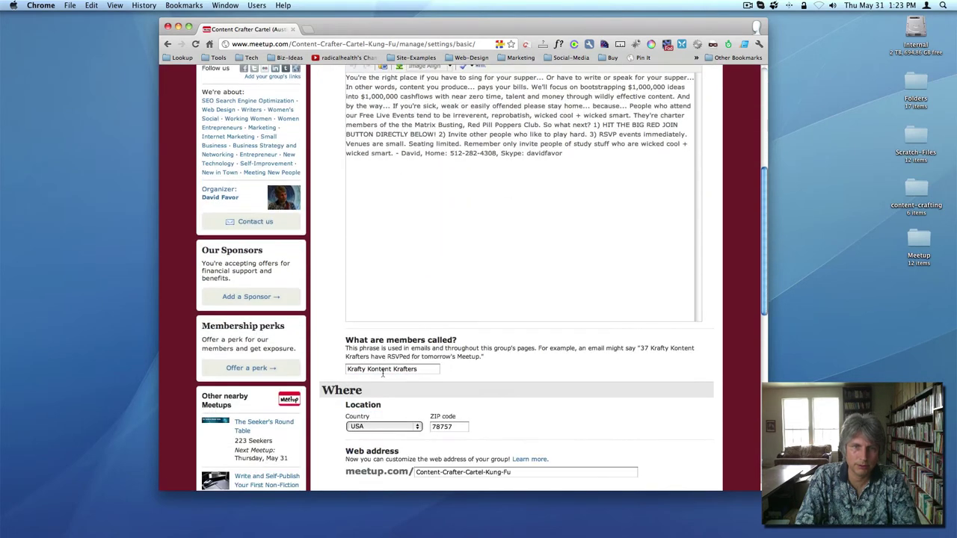
pyautogui.click(395, 369)
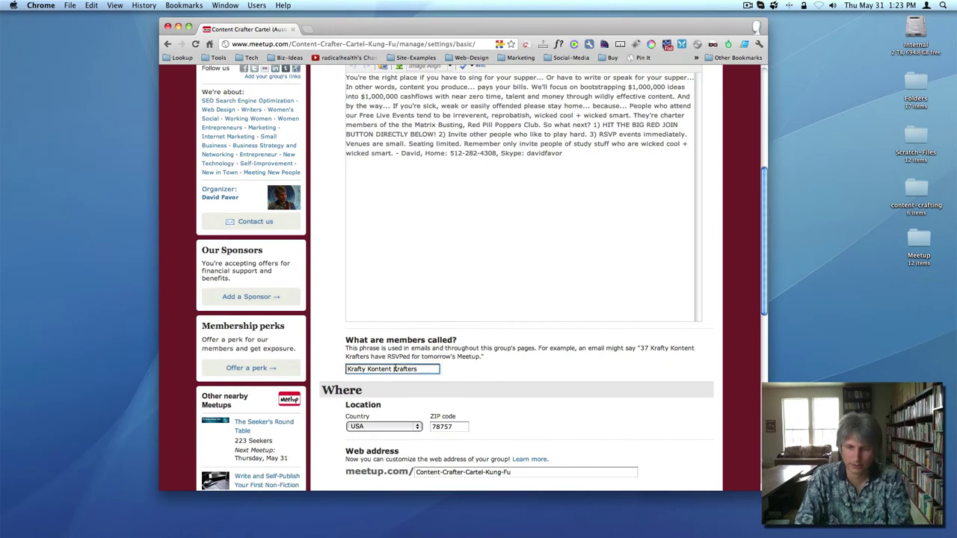
pyautogui.press('BackSpace')
pyautogui.write('C')
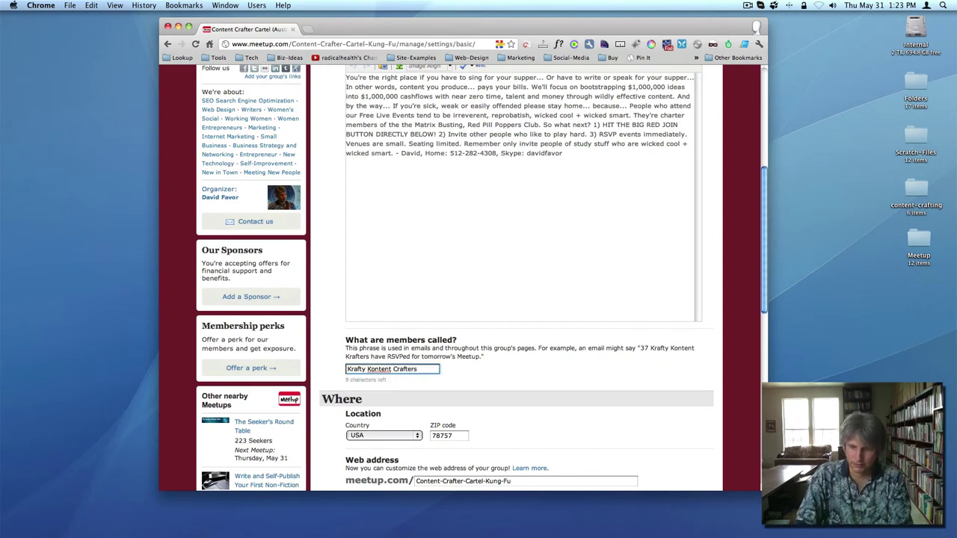
pyautogui.click(391, 369)
pyautogui.click(368, 369)
pyautogui.press('BackSpace')
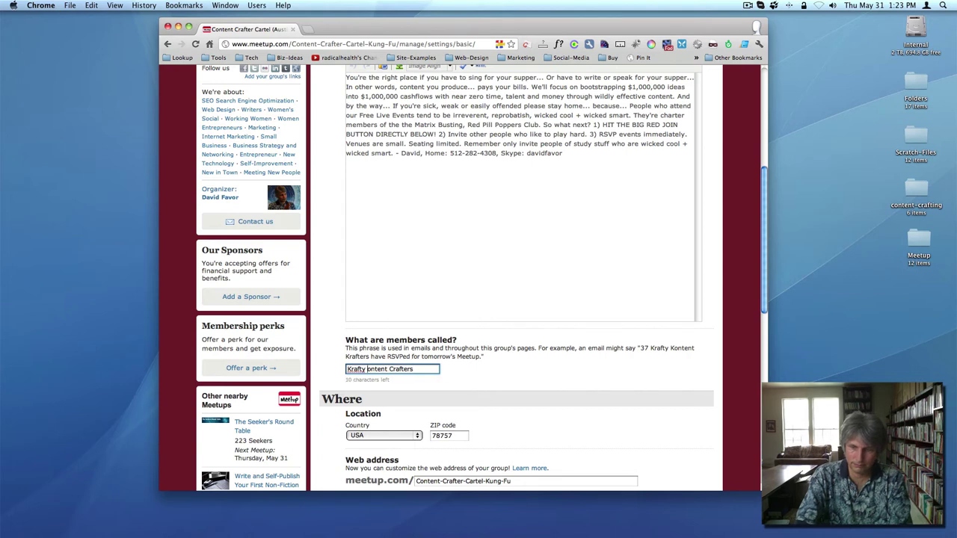
pyautogui.write('C')
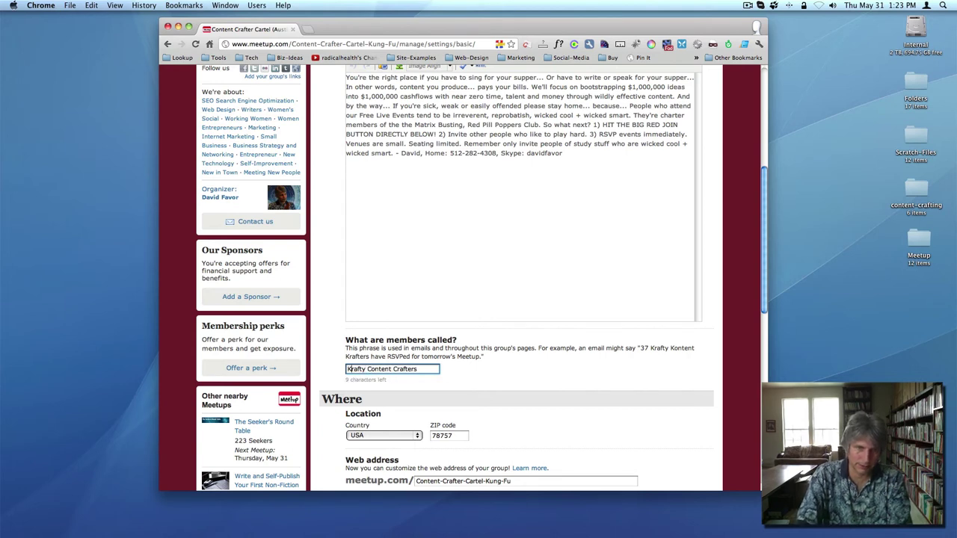
pyautogui.press('BackSpace')
pyautogui.write('C')
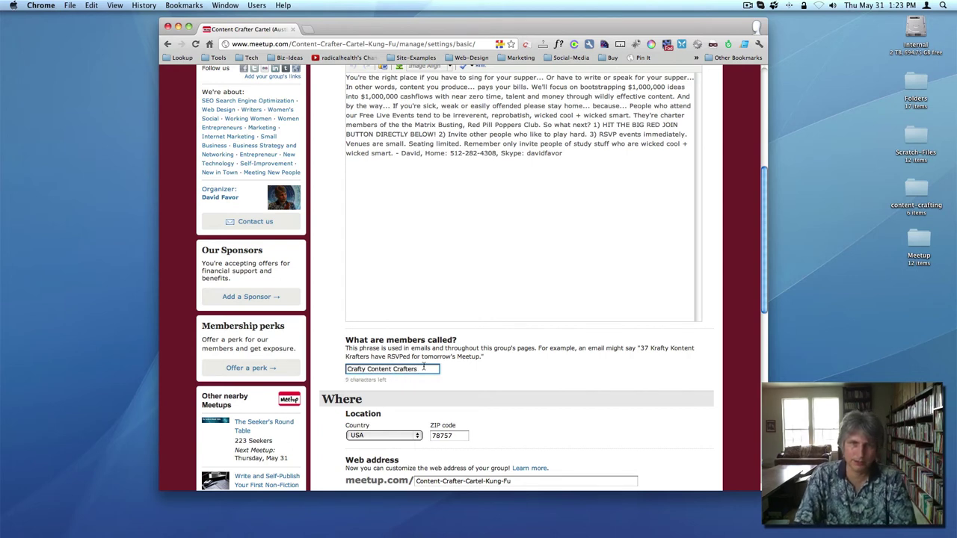
# Step: Check the remaining Basics settings, from web address to group photo, and submit the updated group settings
pyautogui.click(469, 356)
pyautogui.scroll(-2, 508, 404)
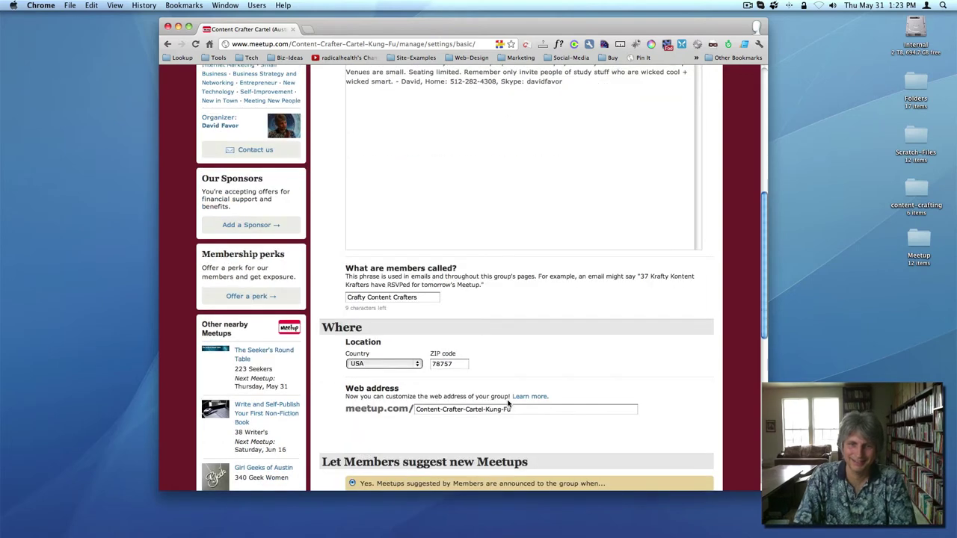
pyautogui.scroll(-4, 508, 404)
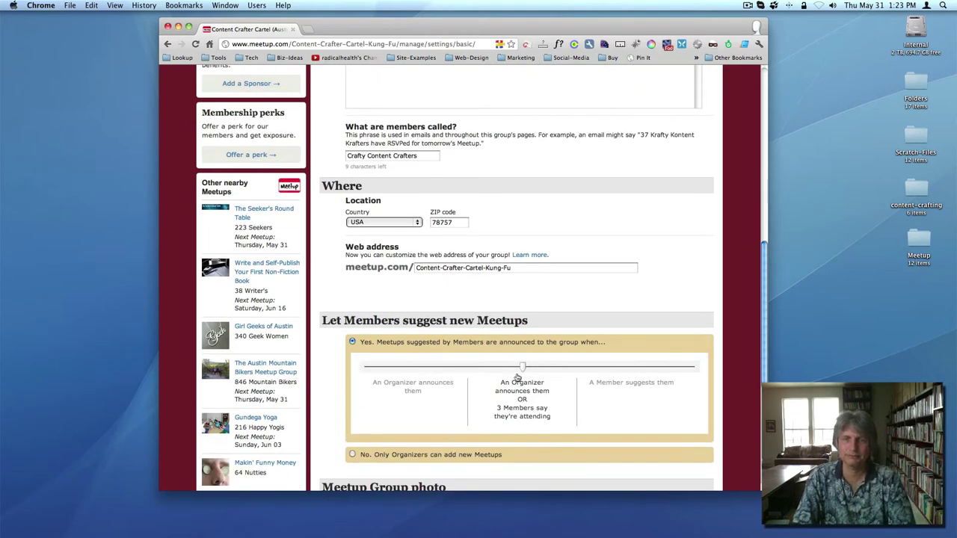
pyautogui.scroll(10, 518, 378)
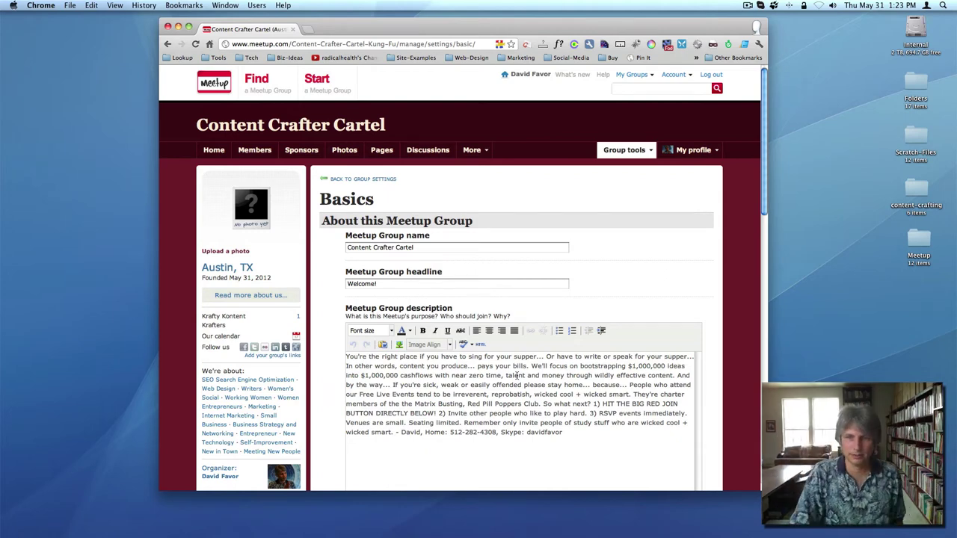
pyautogui.scroll(-3, 517, 376)
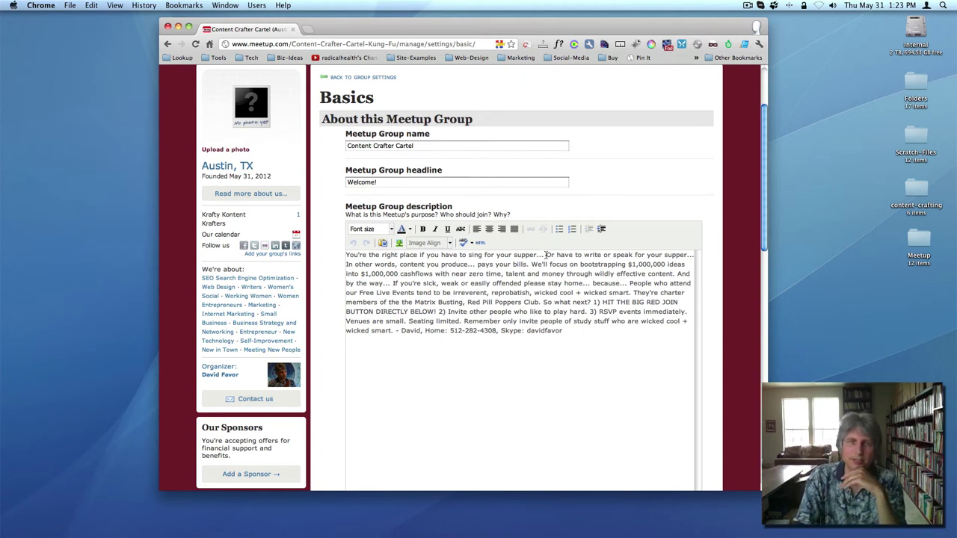
pyautogui.scroll(-20, 546, 255)
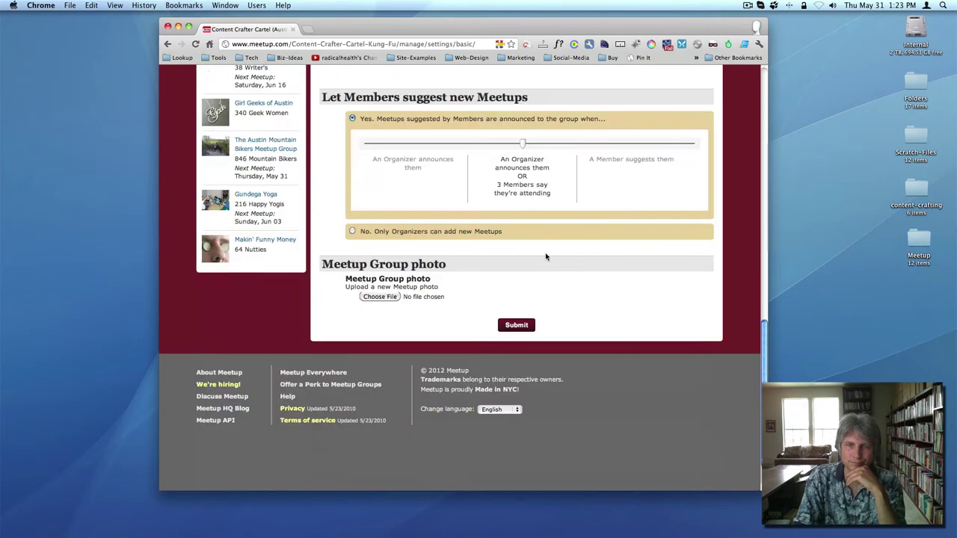
pyautogui.click(512, 326)
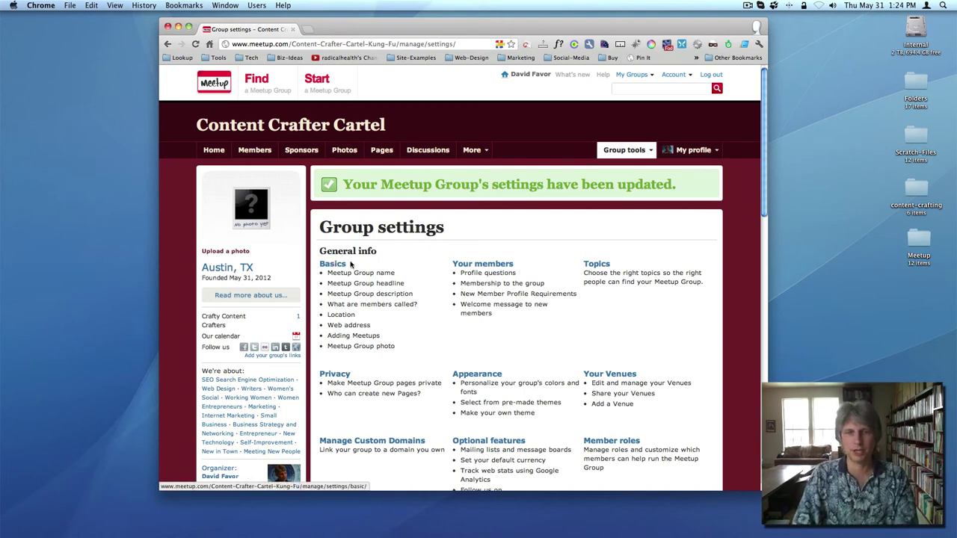
pyautogui.click(630, 74)
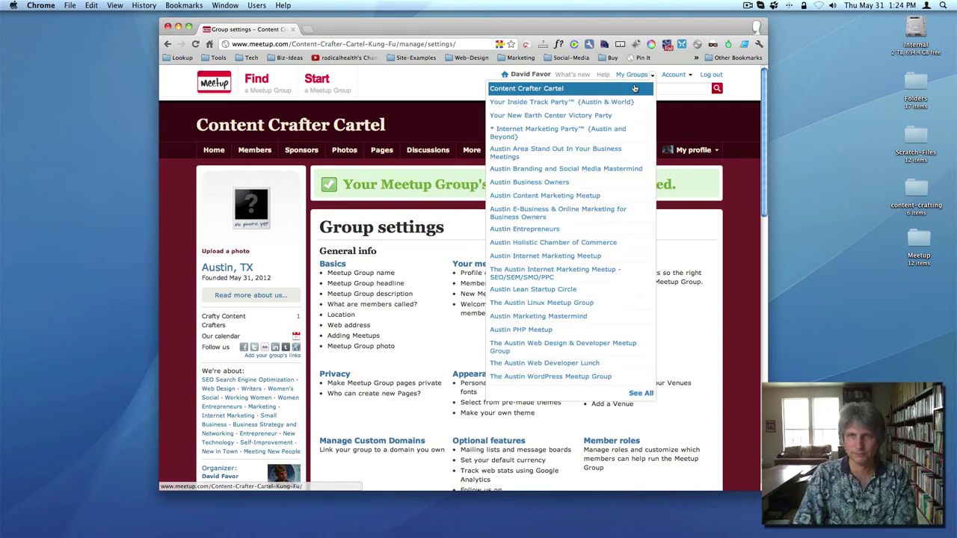
pyautogui.moveTo(629, 151)
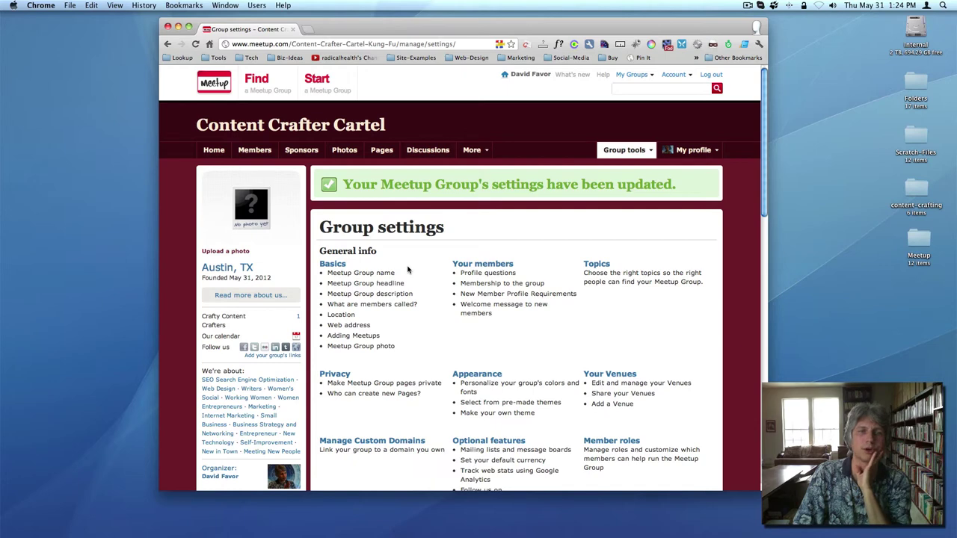
# Step: Reopen the Basics settings and split the description's opening into separate paragraphs after each sentence ending in "supper..."
pyautogui.click(333, 264)
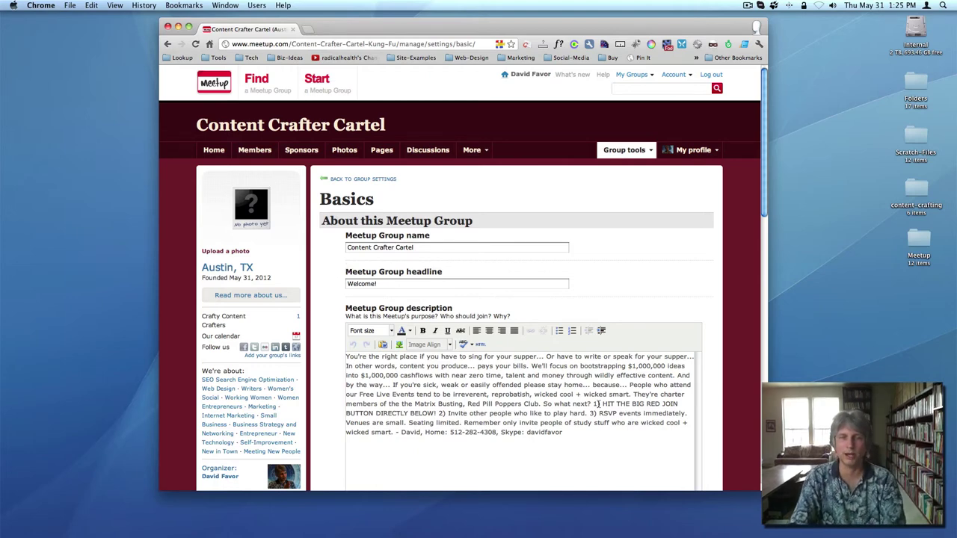
pyautogui.scroll(-3, 609, 404)
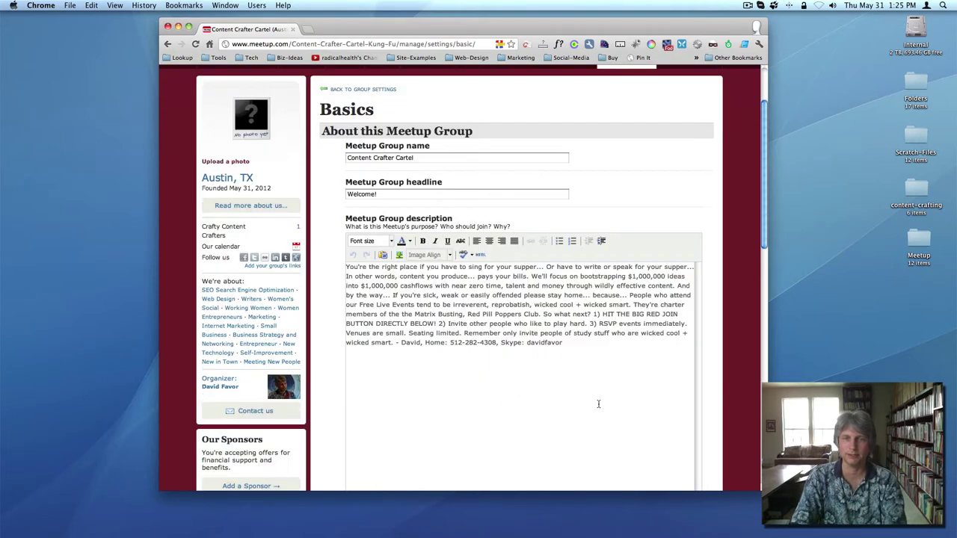
pyautogui.click(546, 267)
pyautogui.press('BackSpace')
pyautogui.press('Return')
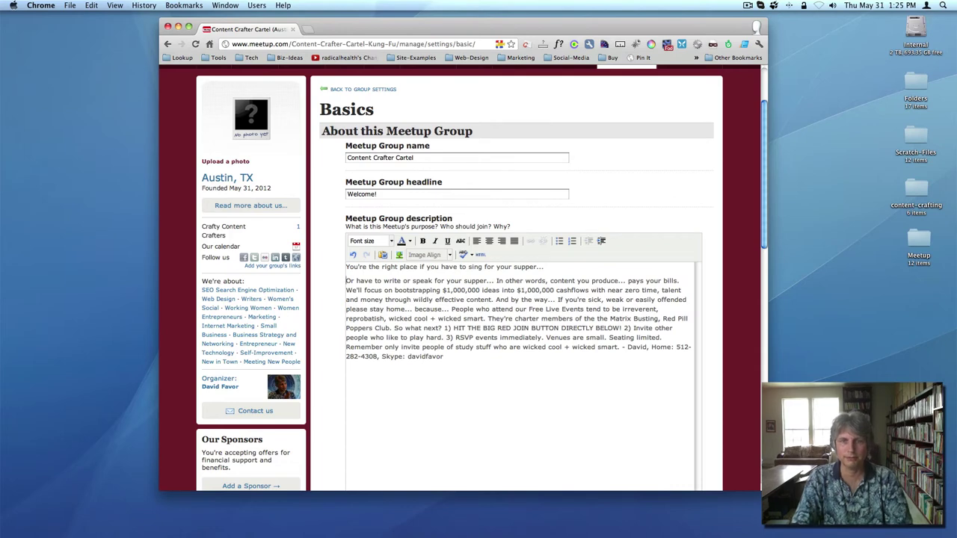
pyautogui.click(495, 281)
pyautogui.press('Return')
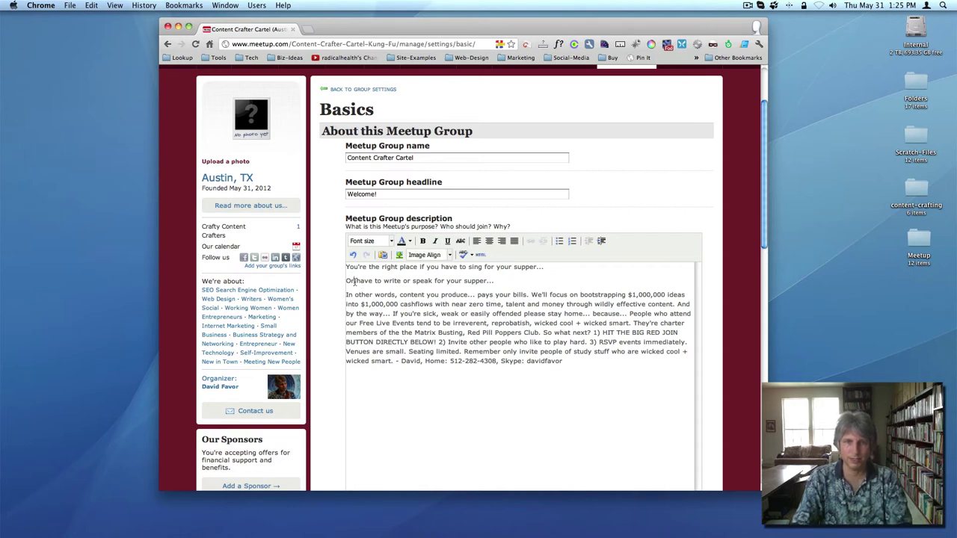
# Step: Reword the description's second paragraph to begin "Or better said... You have to write or speak for your supper..."
pyautogui.click(357, 281)
pyautogui.write('better s')
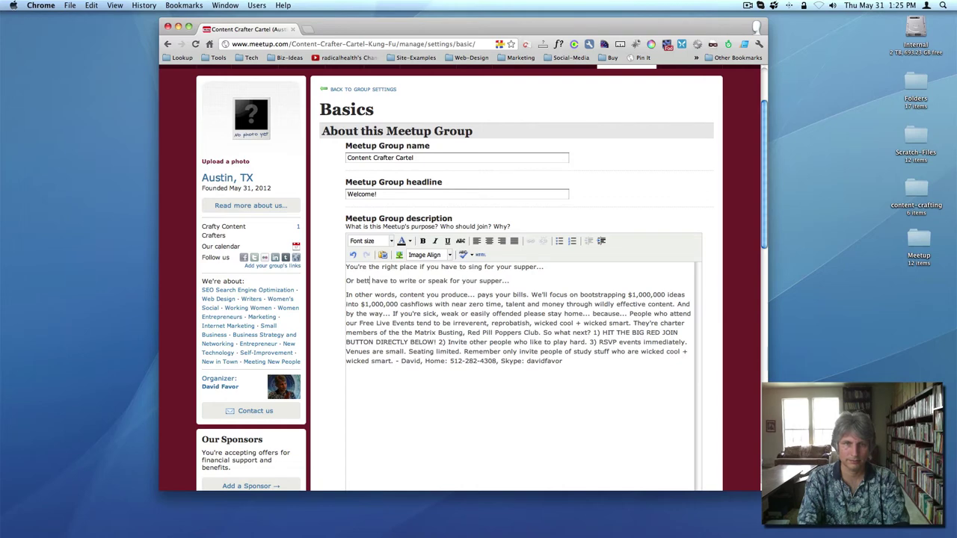
pyautogui.write('aid ')
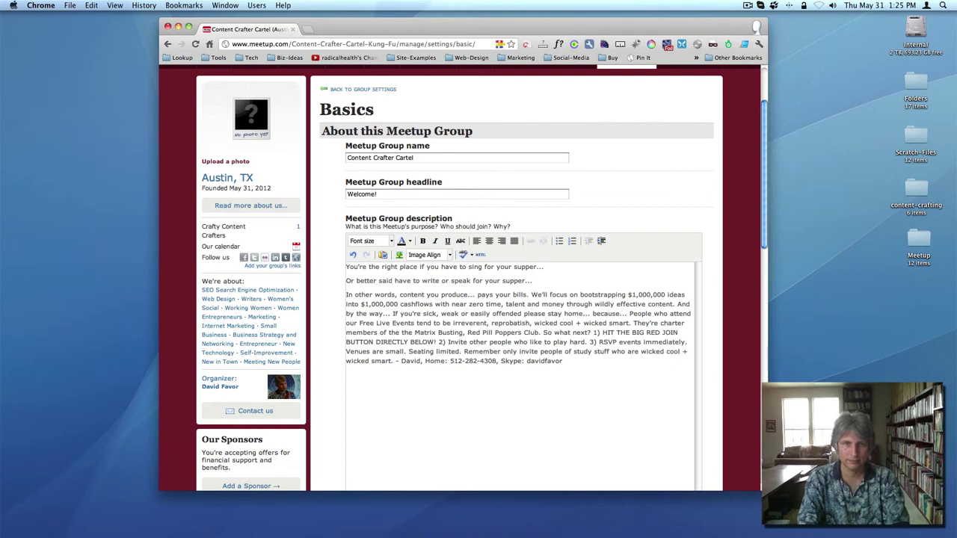
pyautogui.write('...')
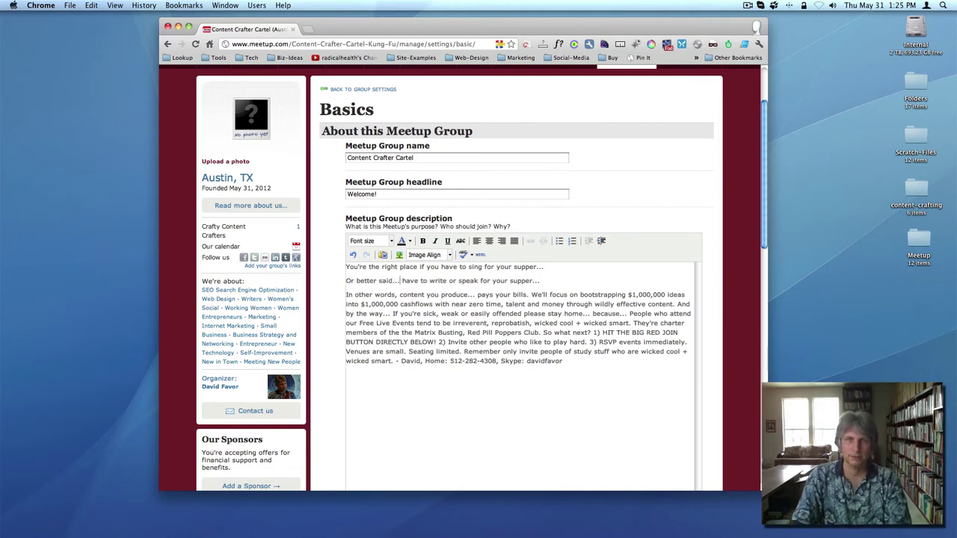
pyautogui.write(' Y')
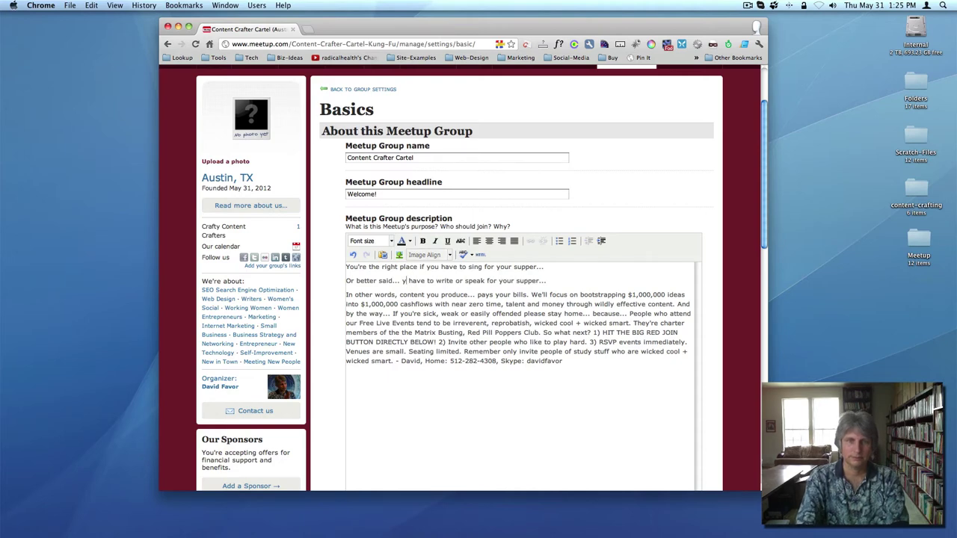
pyautogui.write('ou')
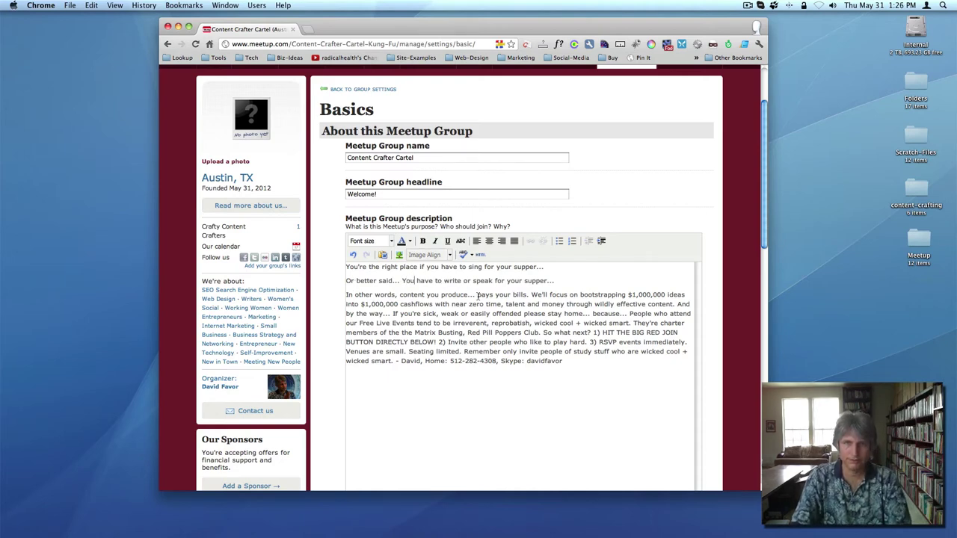
# Step: Start a new paragraph at "We'll focus on bootstrapping" and insert "your" before both $1,000,000 amounts
pyautogui.click(531, 296)
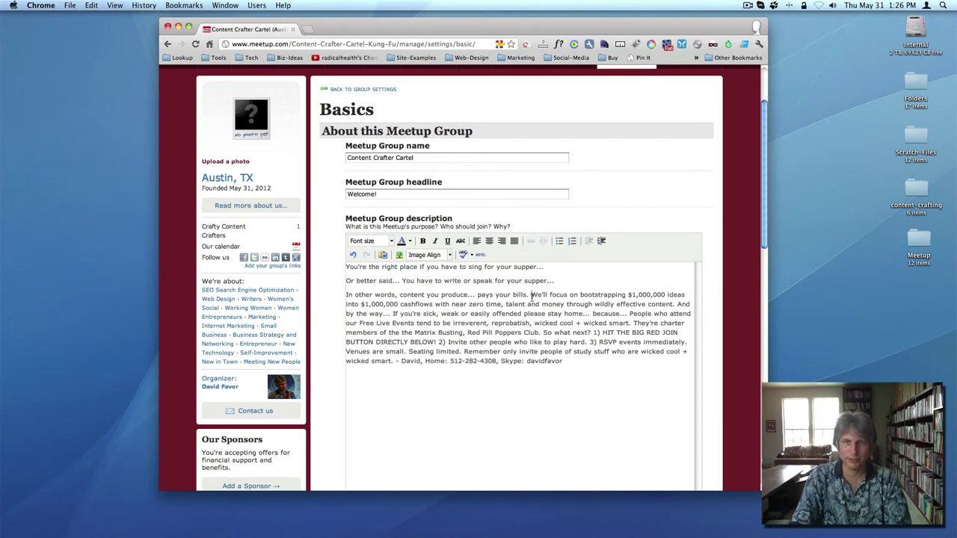
pyautogui.press('Return')
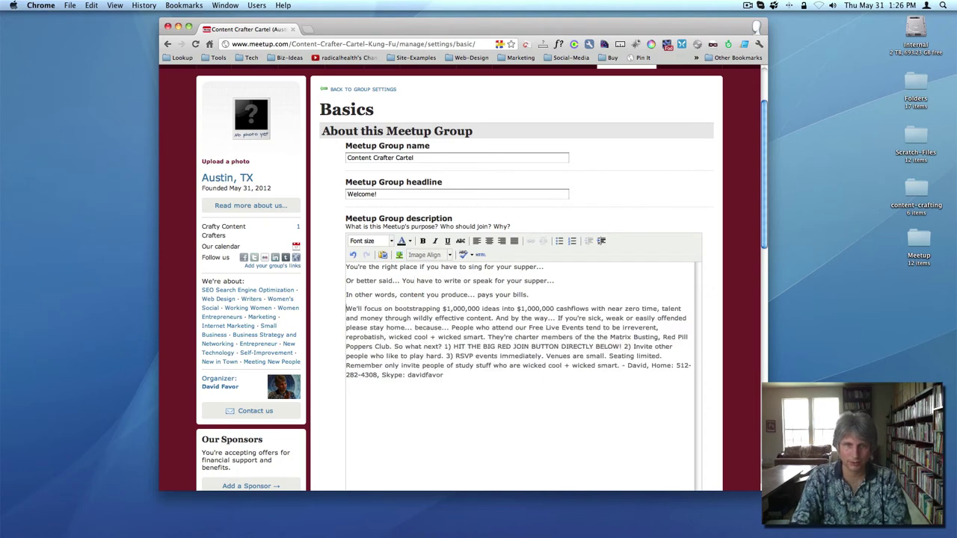
pyautogui.click(443, 313)
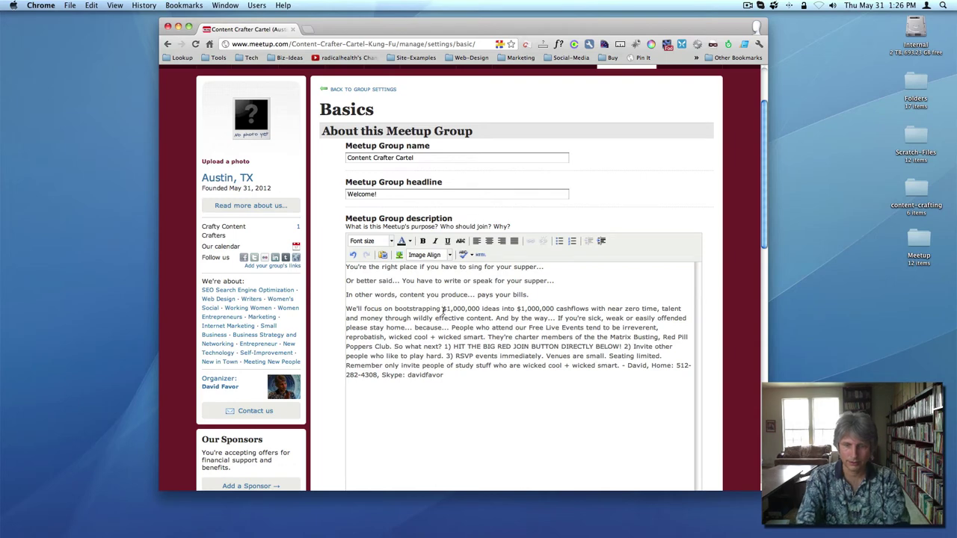
pyautogui.write('your')
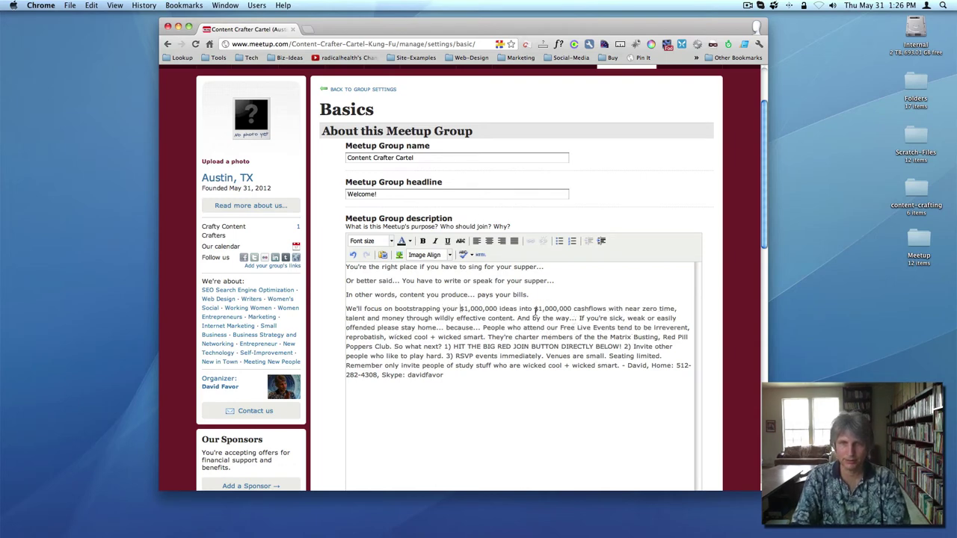
pyautogui.click(535, 310)
pyautogui.write('yo')
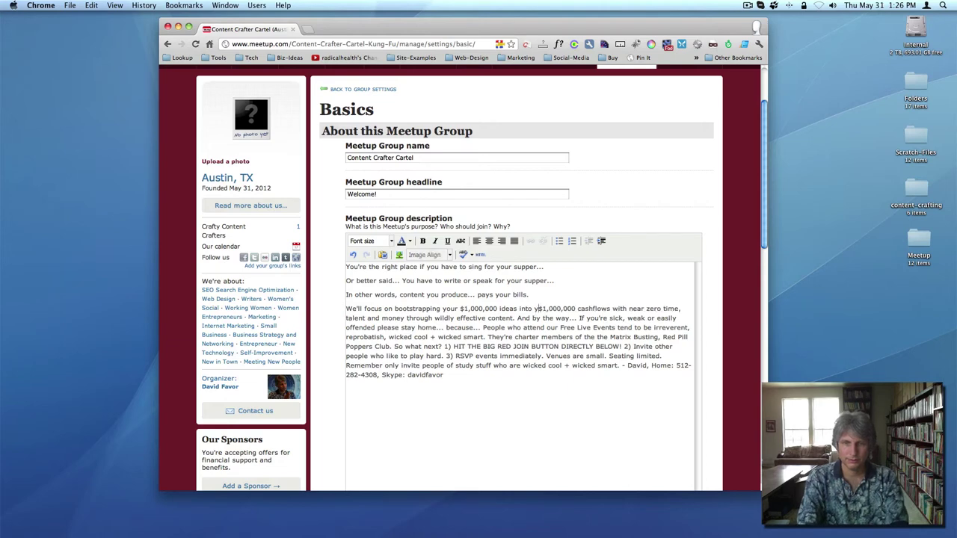
pyautogui.write('ur')
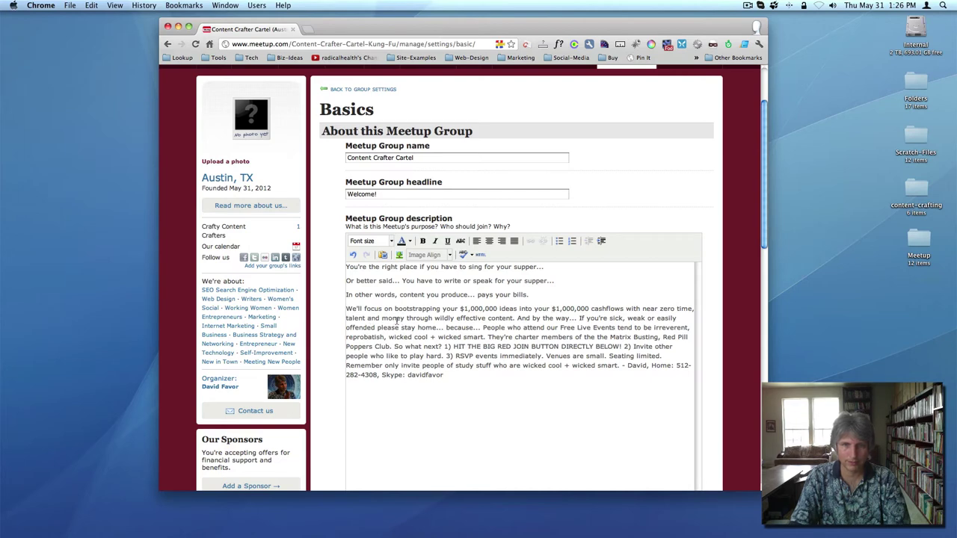
# Step: Move "And by the way..." to a new paragraph and extend the preceding sentence to end with "content production + deployment strategies."
pyautogui.click(516, 319)
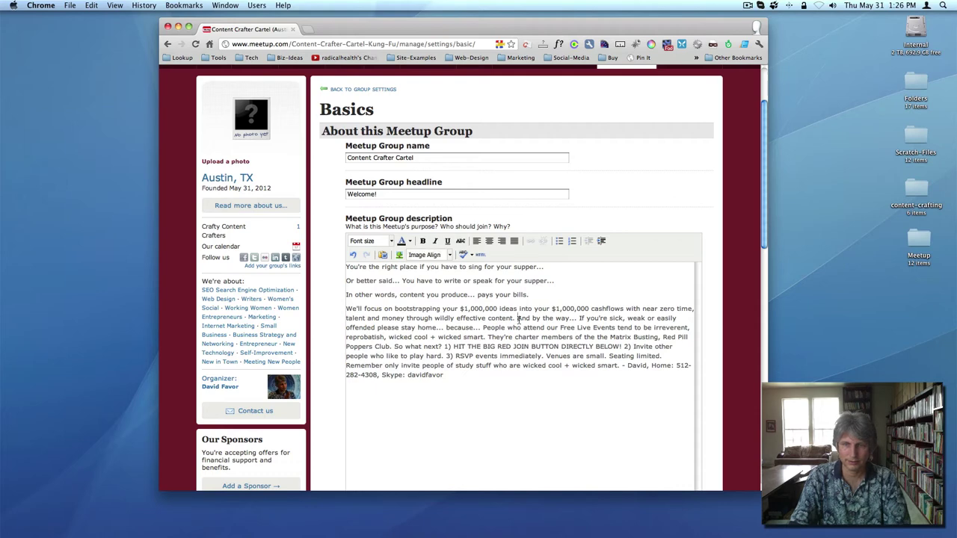
pyautogui.press('BackSpace')
pyautogui.press('Return')
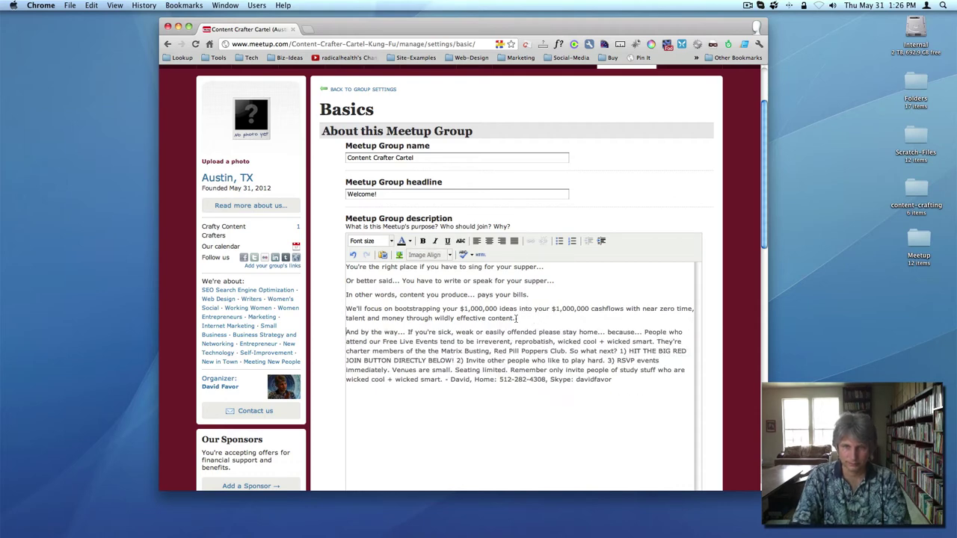
pyautogui.click(516, 319)
pyautogui.write('prod')
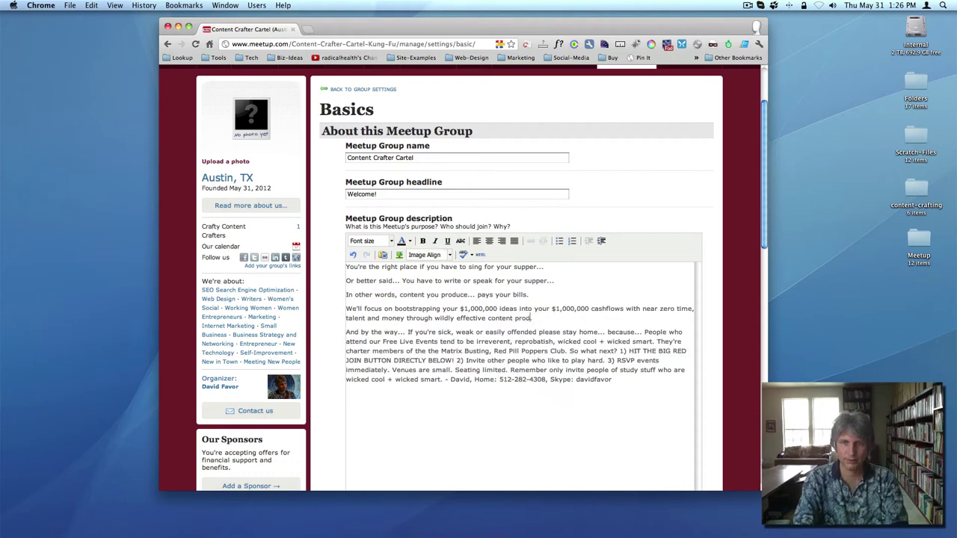
pyautogui.write('uction + deploy')
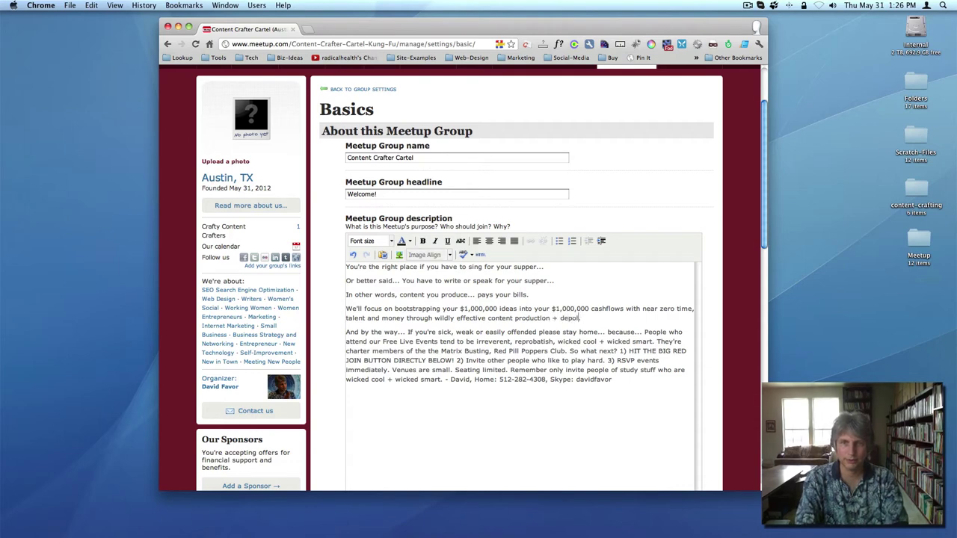
pyautogui.write('ment ')
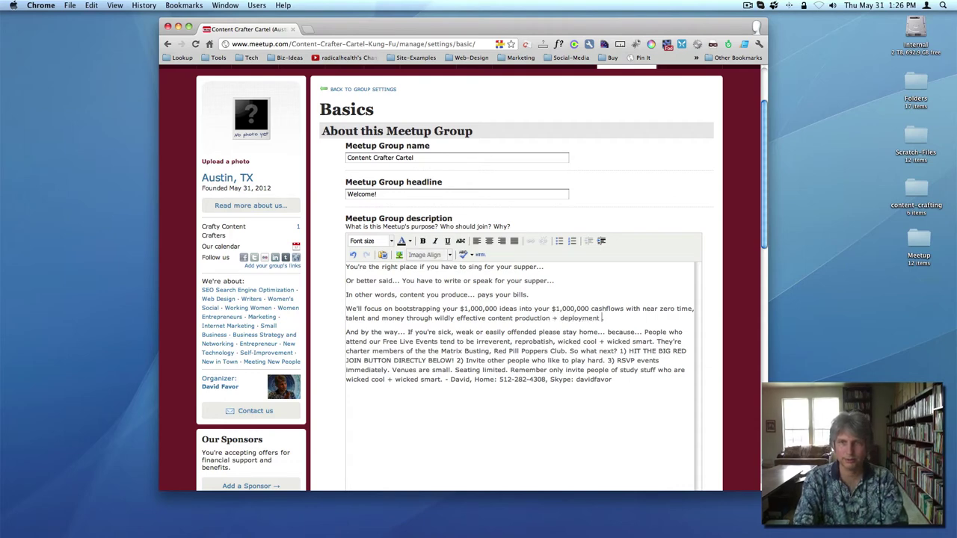
pyautogui.write('strat')
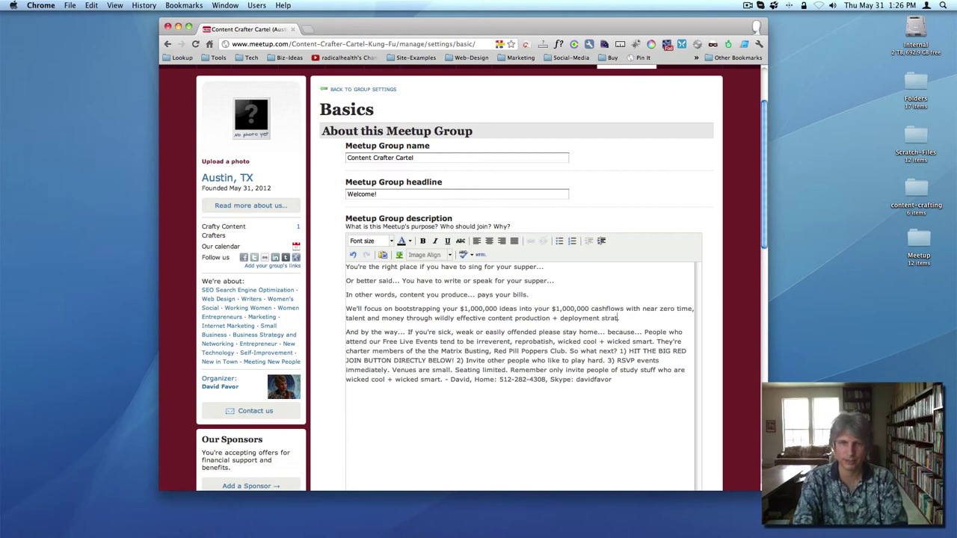
pyautogui.write('egies.')
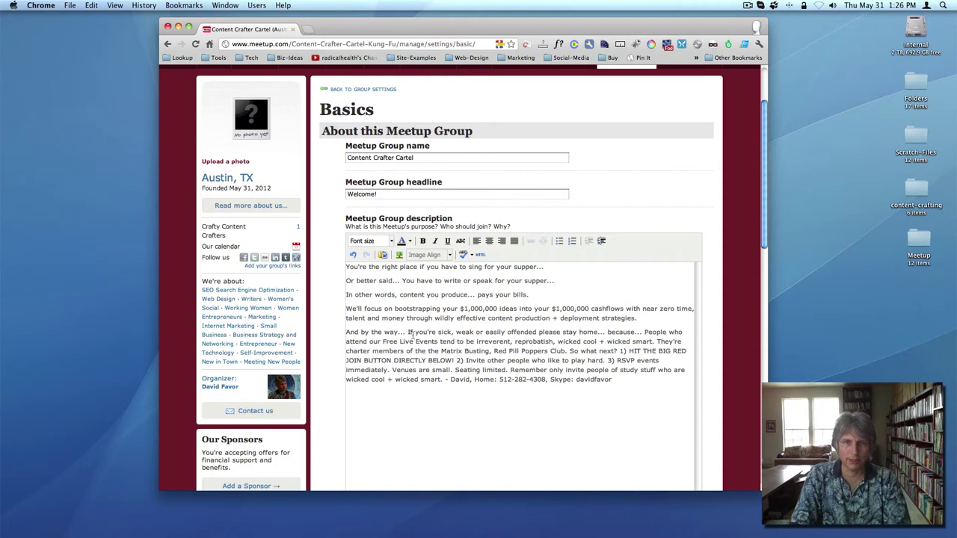
# Step: Change "And by the way..." to "Oh by the way..." and set it as a paragraph of its own
pyautogui.doubleClick(353, 332)
pyautogui.write('Oh')
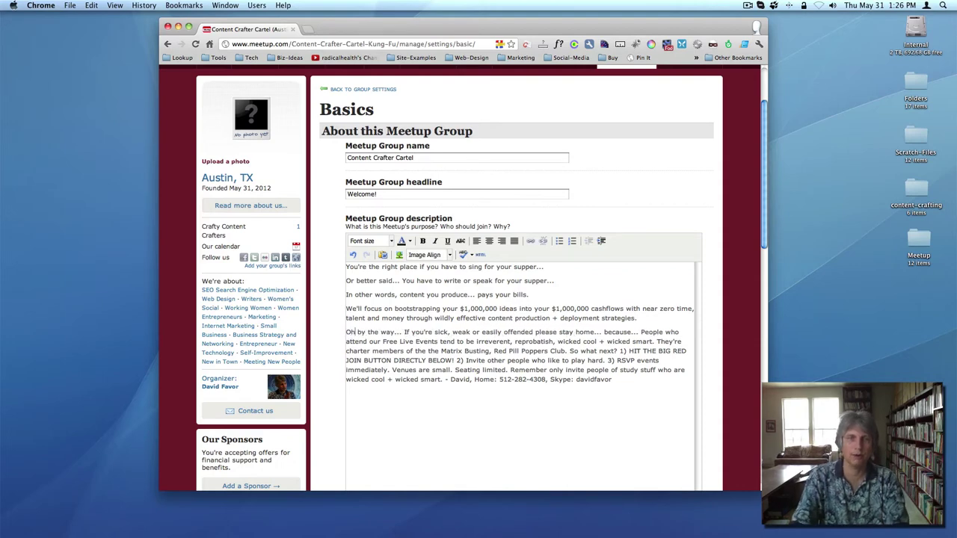
pyautogui.click(402, 332)
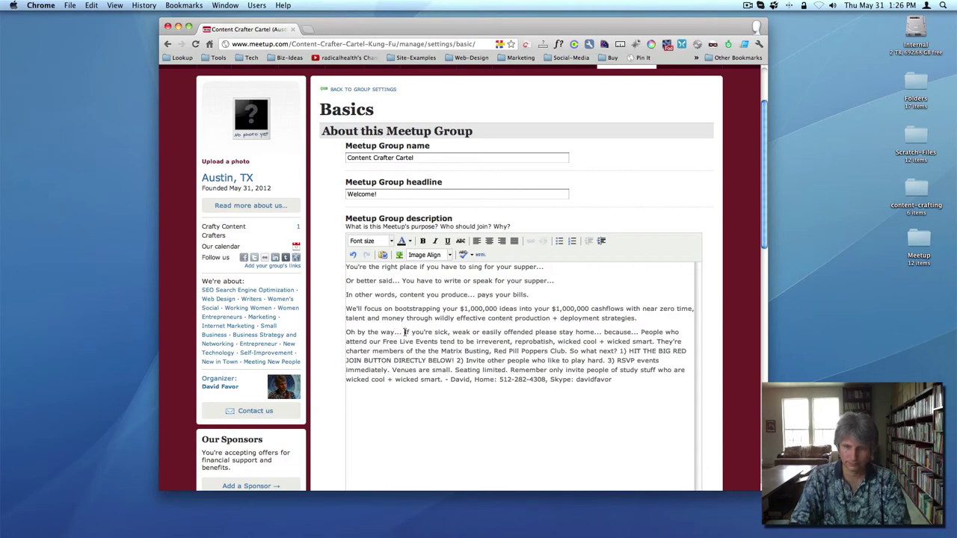
pyautogui.press('Return')
pyautogui.press('Return')
pyautogui.press('BackSpace')
# Step: Add a separate paragraph reading "Before you join this group..." above "If you're sick" in the group description
pyautogui.write('Be')
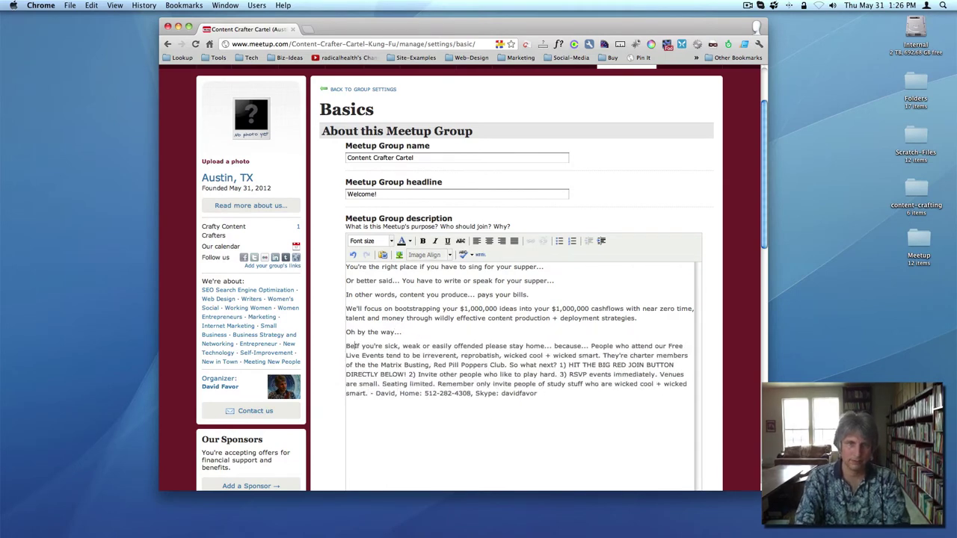
pyautogui.write('fore you join')
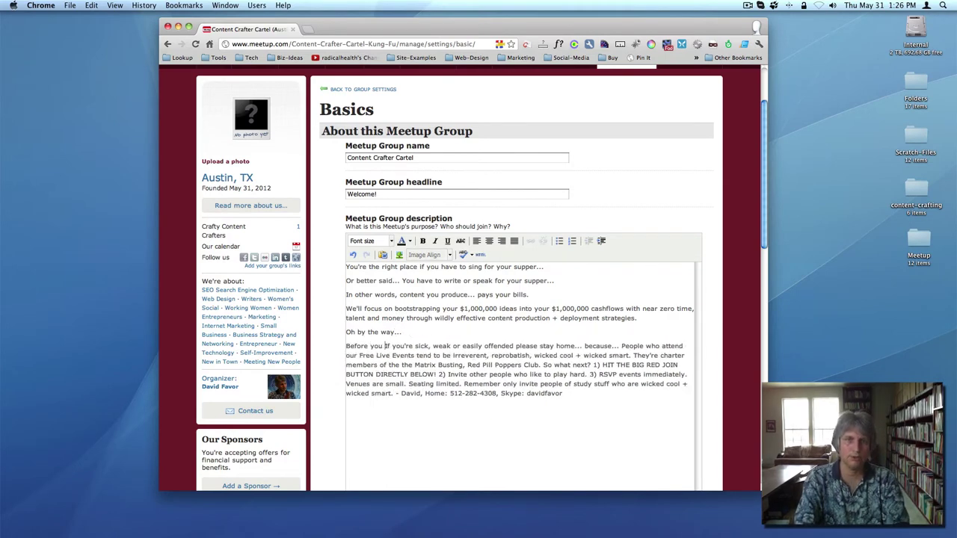
pyautogui.write(' this ')
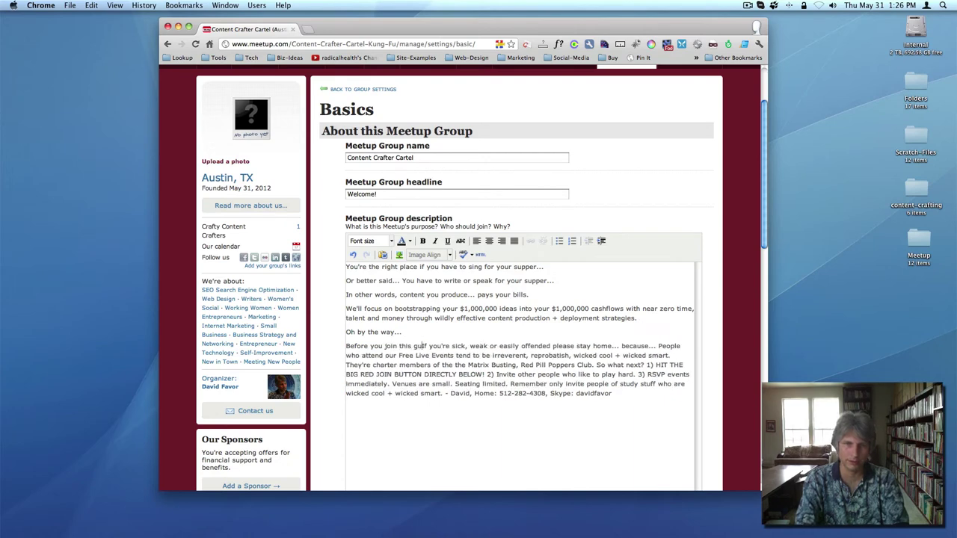
pyautogui.write('group...')
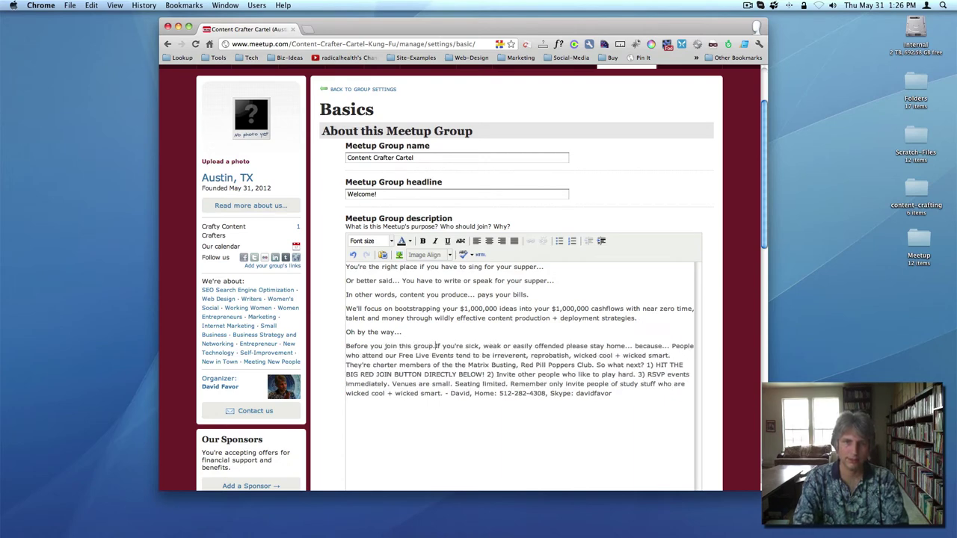
pyautogui.press('Return')
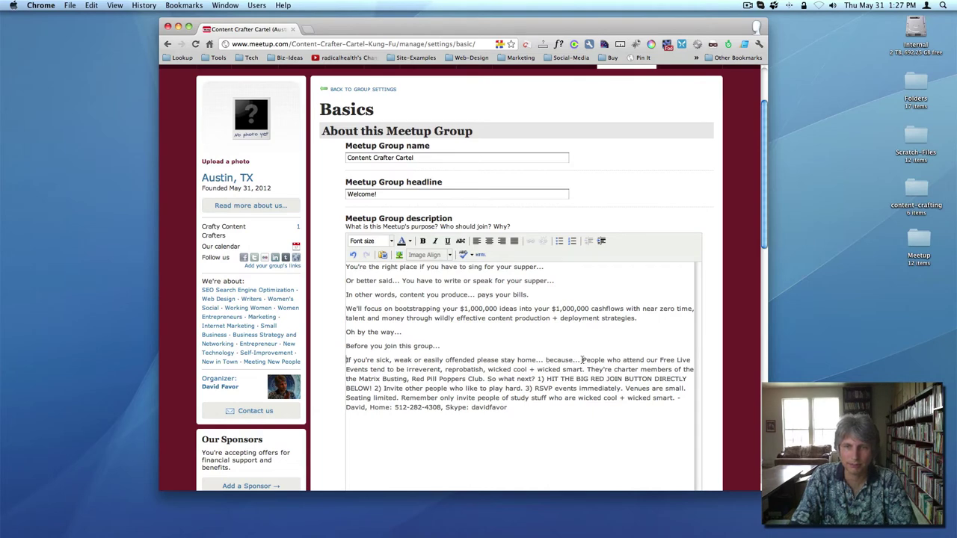
# Step: Start new paragraphs at "People who attend our Free Live Events" and at "They're charter members"
pyautogui.click(582, 360)
pyautogui.press('Return')
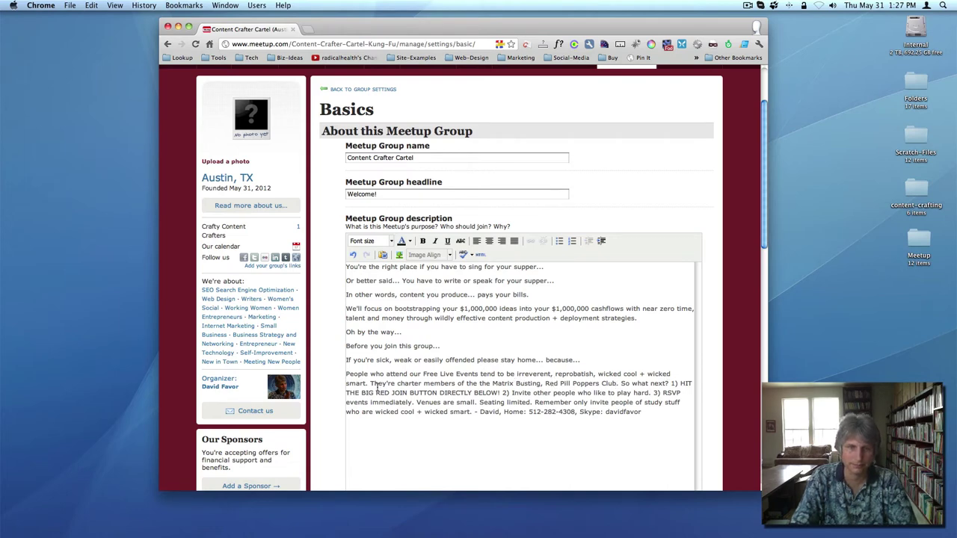
pyautogui.click(370, 384)
pyautogui.press('Return')
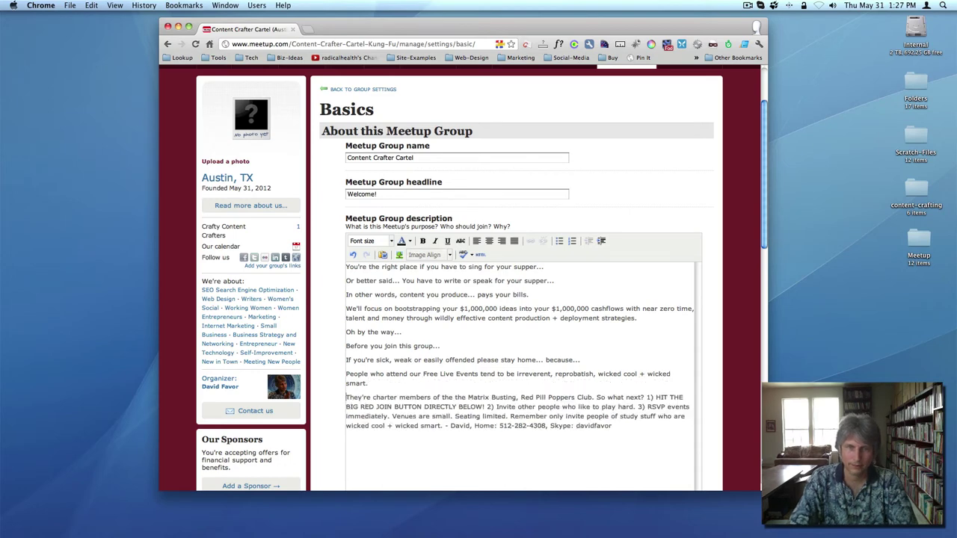
# Step: Replace "They're" with "Most are" at the start of the charter members paragraph
pyautogui.click(373, 397)
pyautogui.press('BackSpace')
pyautogui.press('BackSpace')
pyautogui.press('BackSpace')
pyautogui.press('BackSpace')
pyautogui.press('BackSpace')
pyautogui.press('BackSpace')
pyautogui.press('BackSpace')
pyautogui.press('BackSpace')
pyautogui.press('Delete')
pyautogui.write('C')
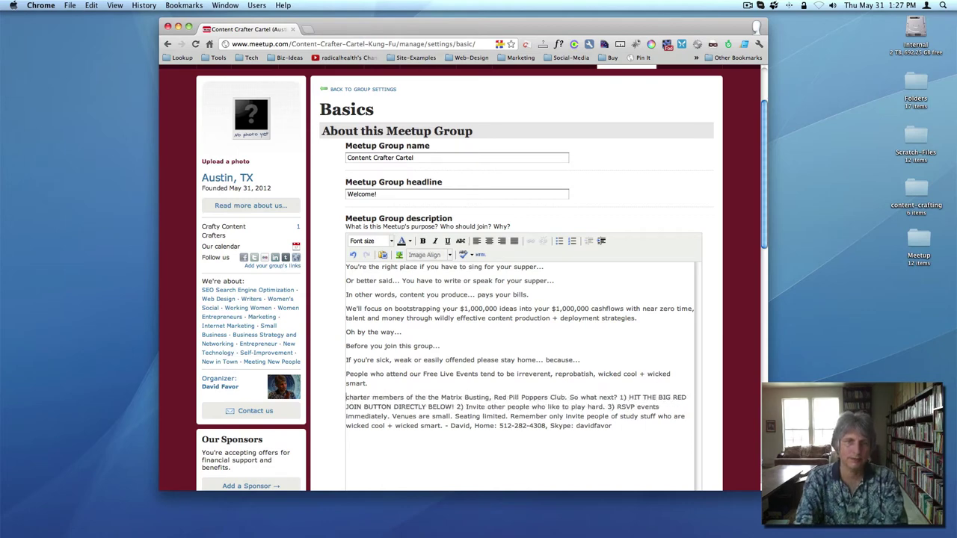
pyautogui.write('ost ')
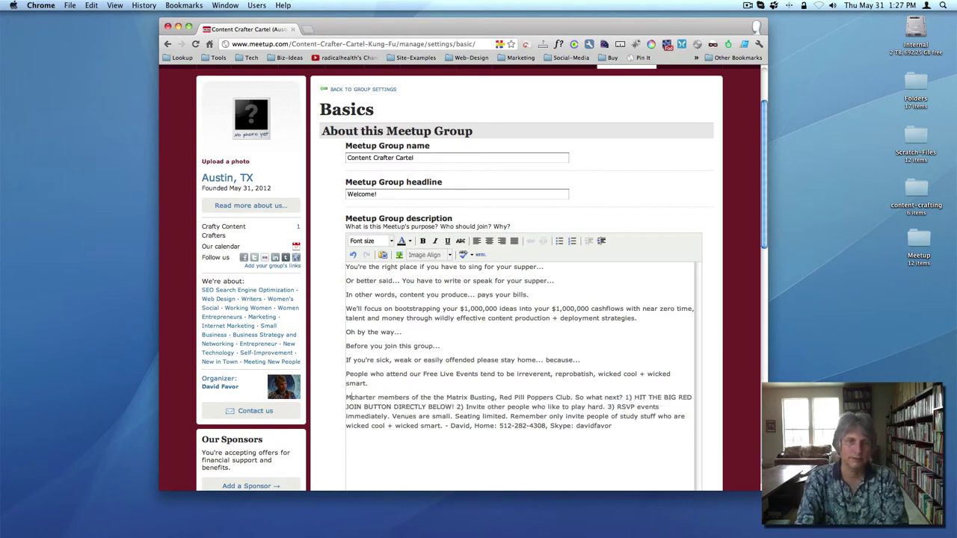
pyautogui.write('are')
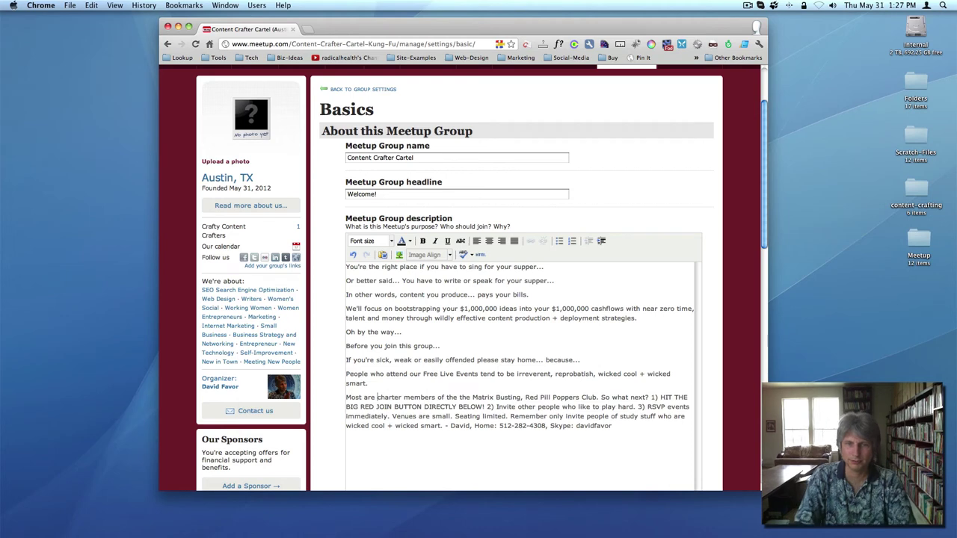
# Step: Put "So what next?" and item 1) on their own lines, starting item 2) as a new paragraph
pyautogui.click(601, 398)
pyautogui.press('Return')
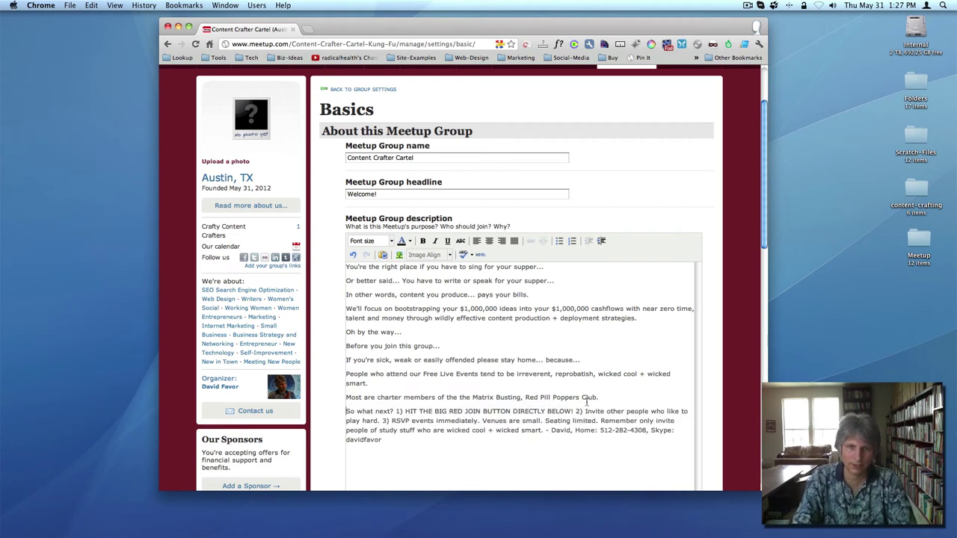
pyautogui.click(396, 411)
pyautogui.press('Return')
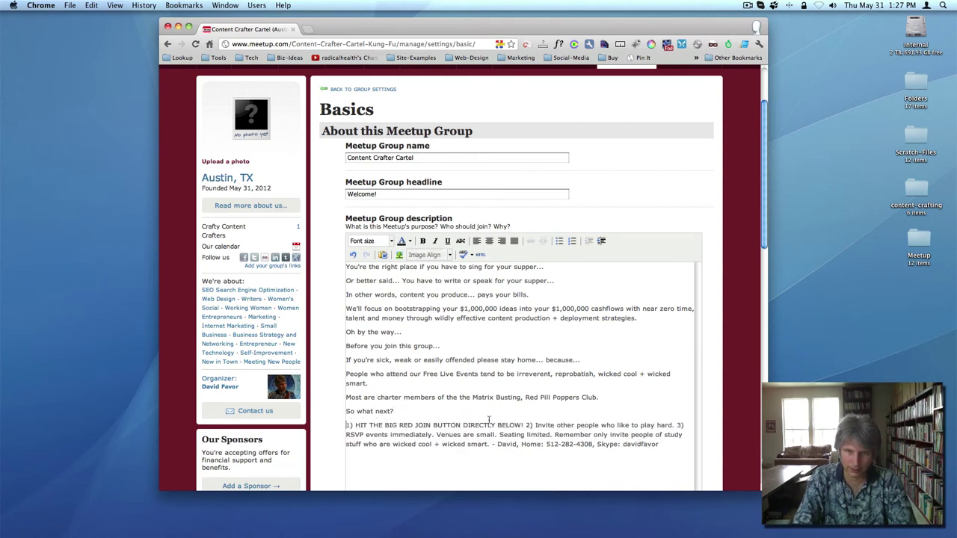
pyautogui.click(524, 425)
pyautogui.press('Return')
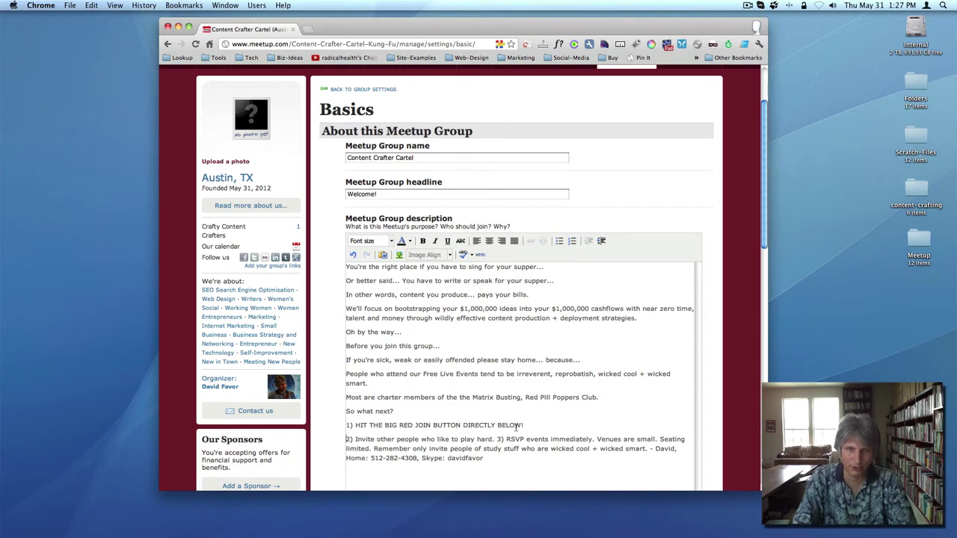
# Step: Restyle JOIN BUTTON in item 1) as "...JOIN BUTTON..." with quotation marks and ellipses
pyautogui.click(416, 426)
pyautogui.write('"')
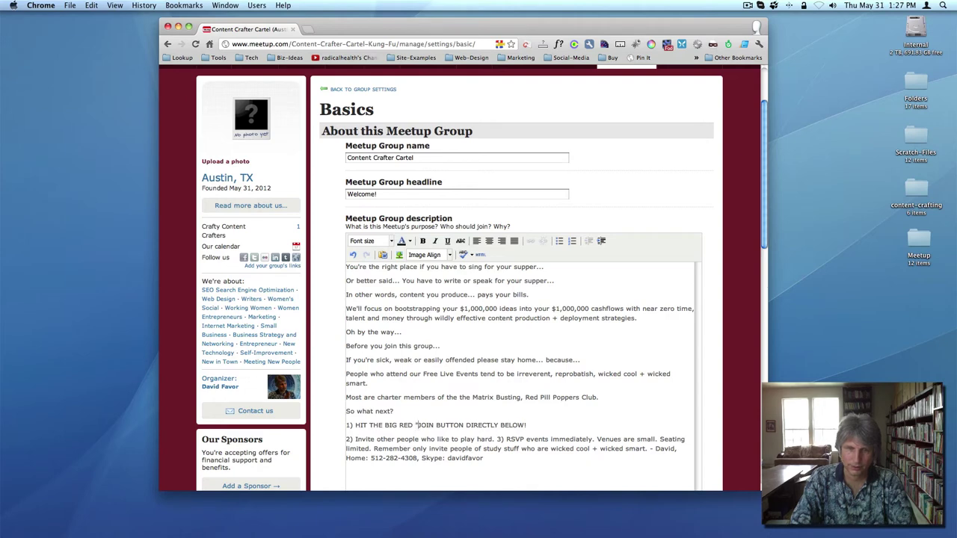
pyautogui.write('...')
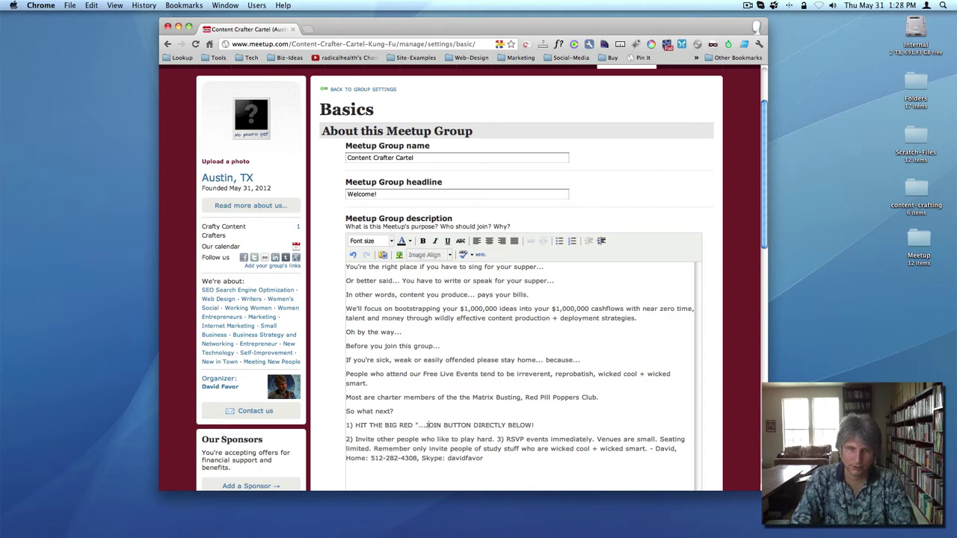
pyautogui.click(473, 425)
pyautogui.write('...')
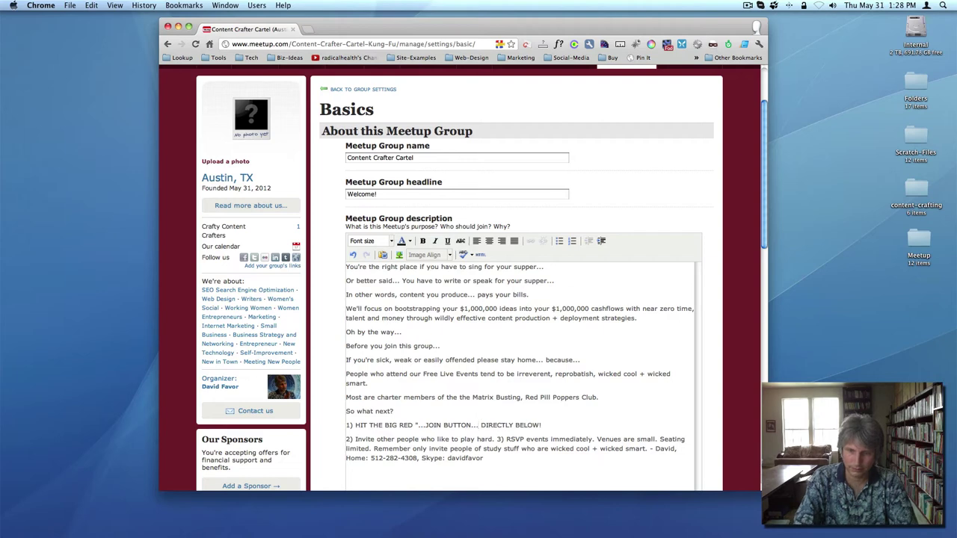
# Step: Start new paragraphs at item 3), at "Remember only invite people" and at the closing signature
pyautogui.scroll(-1, 526, 441)
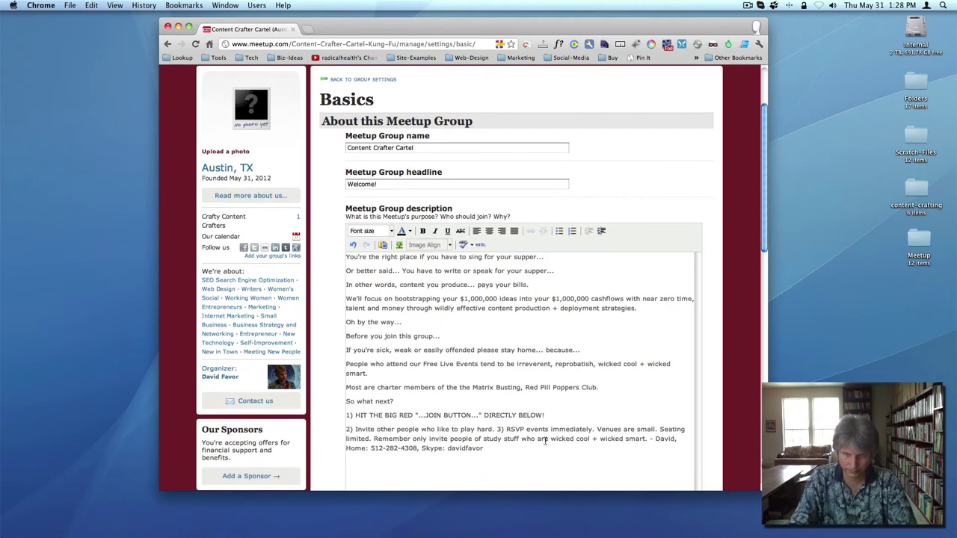
pyautogui.scroll(-2, 545, 441)
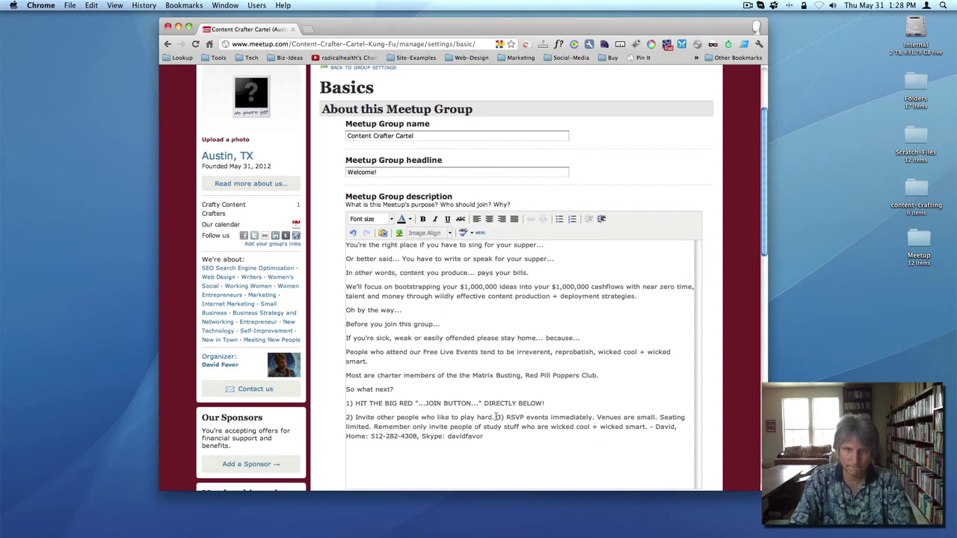
pyautogui.click(496, 418)
pyautogui.press('Return')
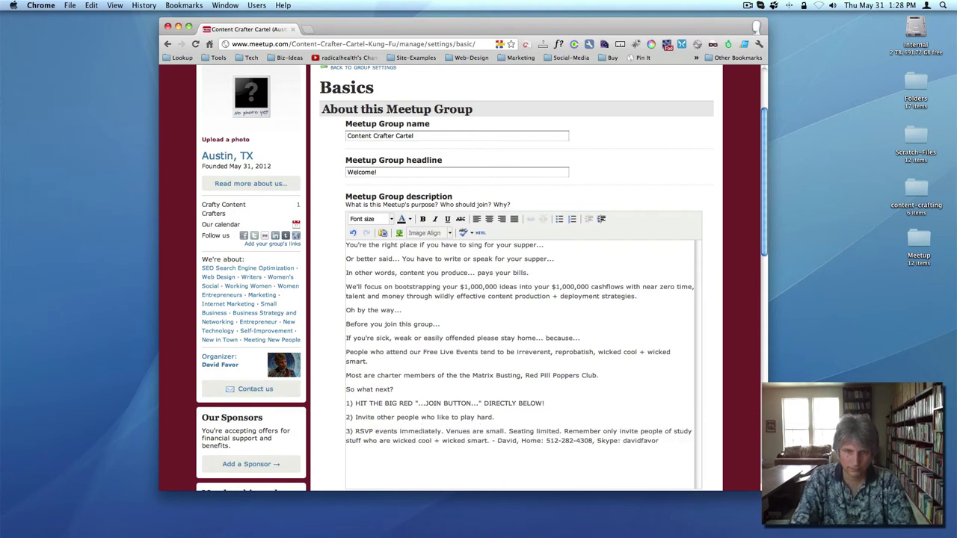
pyautogui.click(565, 432)
pyautogui.press('Return')
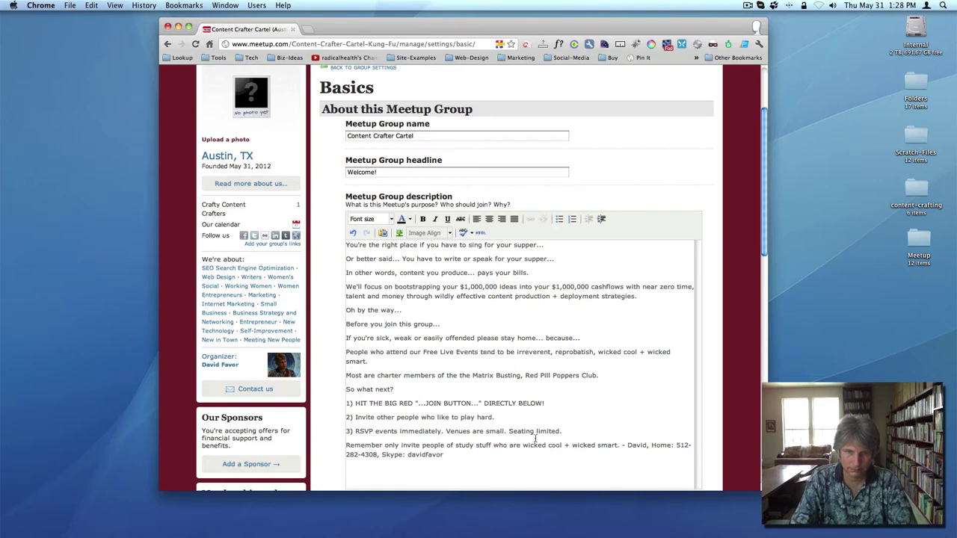
pyautogui.click(622, 448)
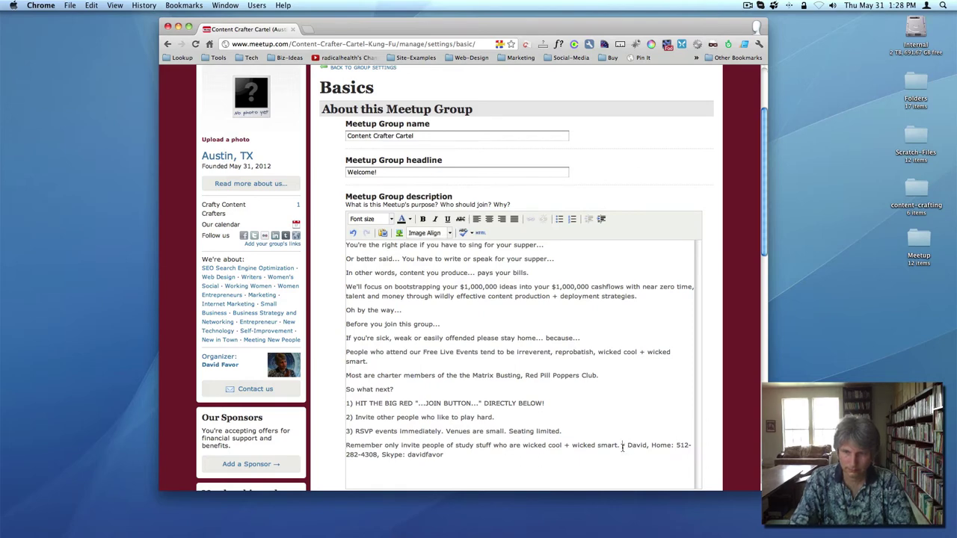
pyautogui.press('Return')
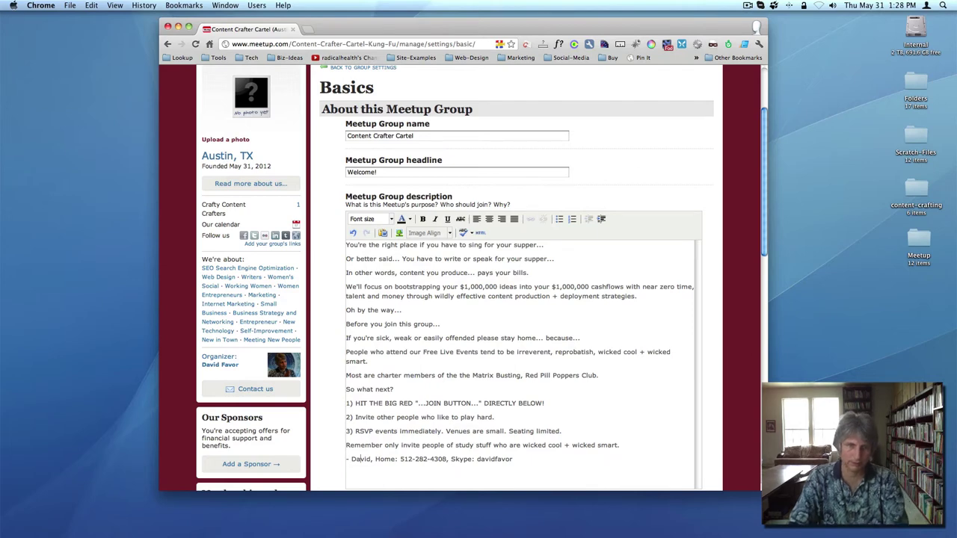
# Step: Add the organizer's surname and personal website address to the signature line, ahead of the home phone number
pyautogui.write('Fav')
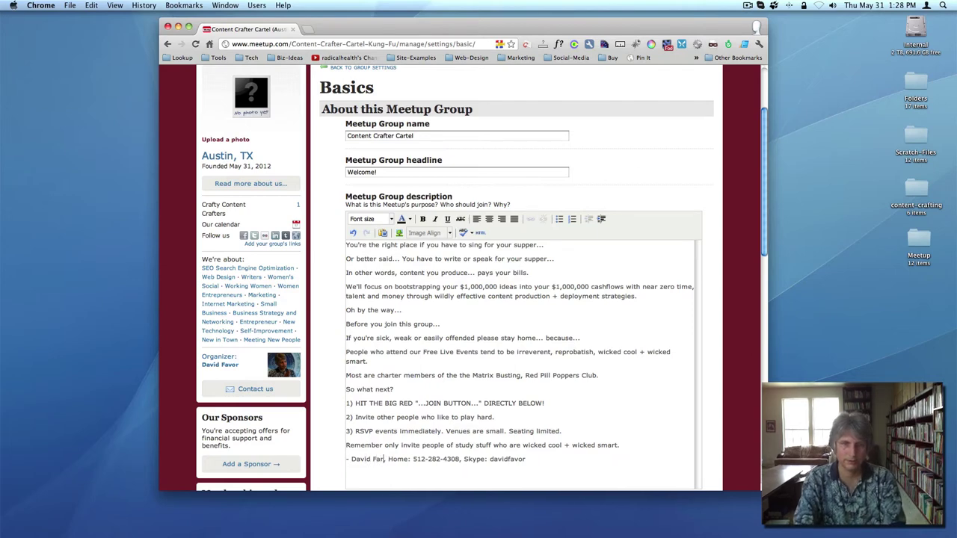
pyautogui.write('or')
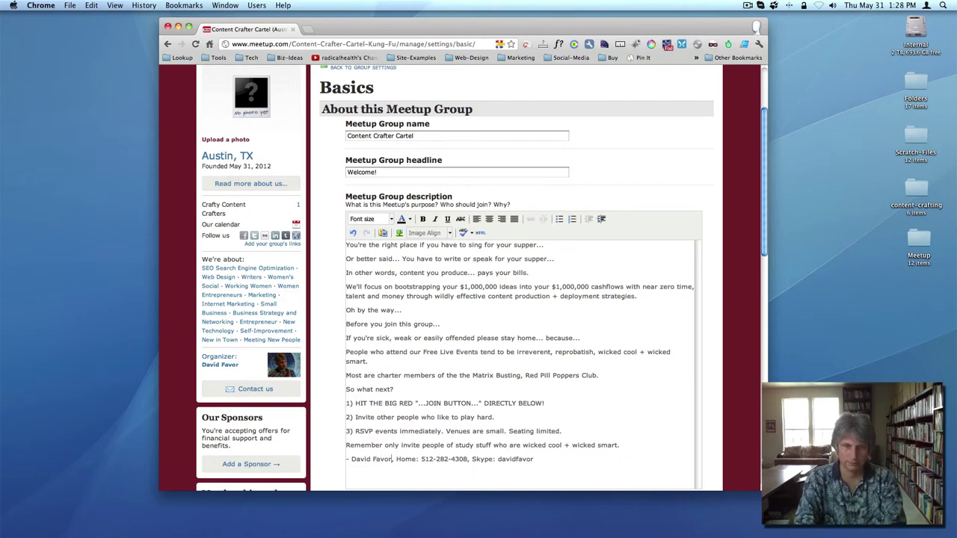
pyautogui.write(', http://DA')
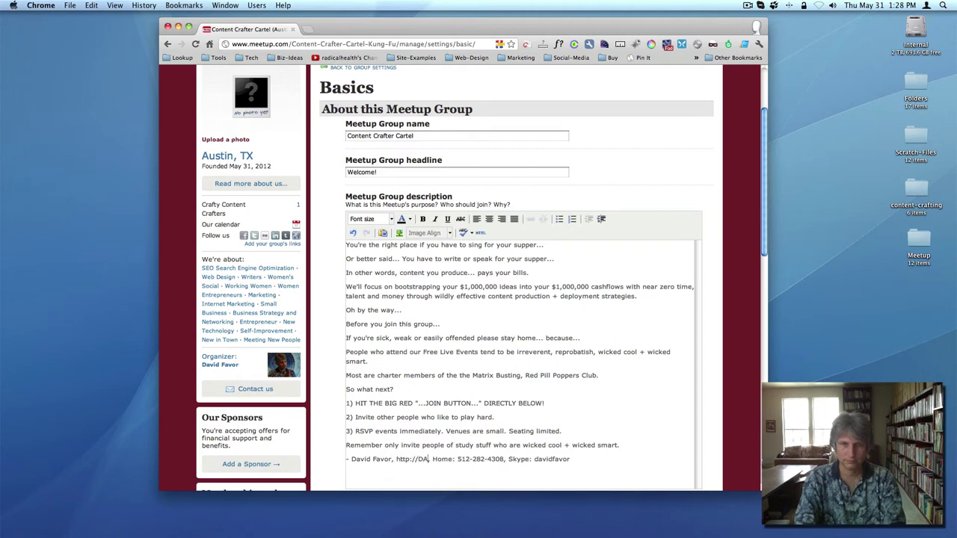
pyautogui.press('BackSpace')
pyautogui.write('avidF')
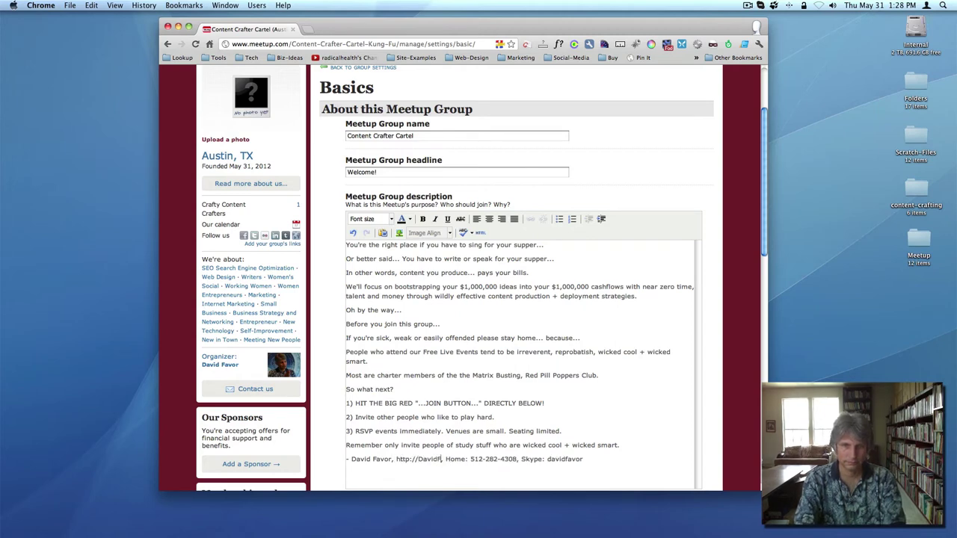
pyautogui.write('avor.com')
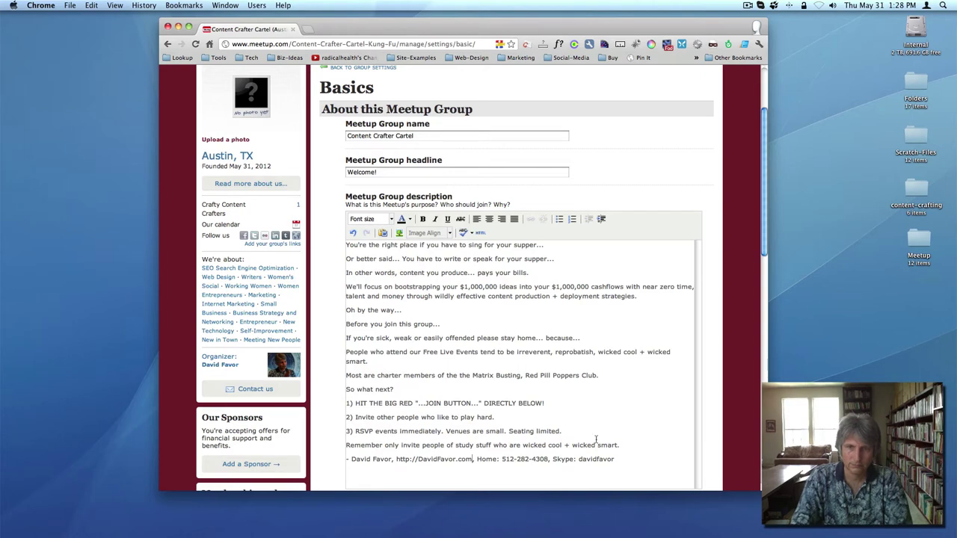
# Step: Replace the Meetup Group headline with "Tip, Tricks + Tactics for Crafty Content Crafters"
pyautogui.scroll(-2, 596, 439)
pyautogui.scroll(-1, 568, 453)
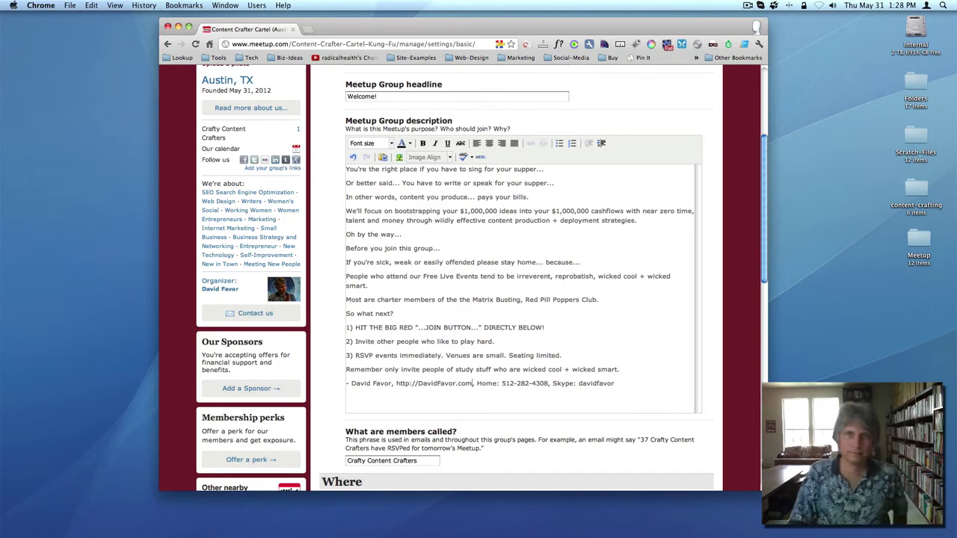
pyautogui.scroll(5, 679, 245)
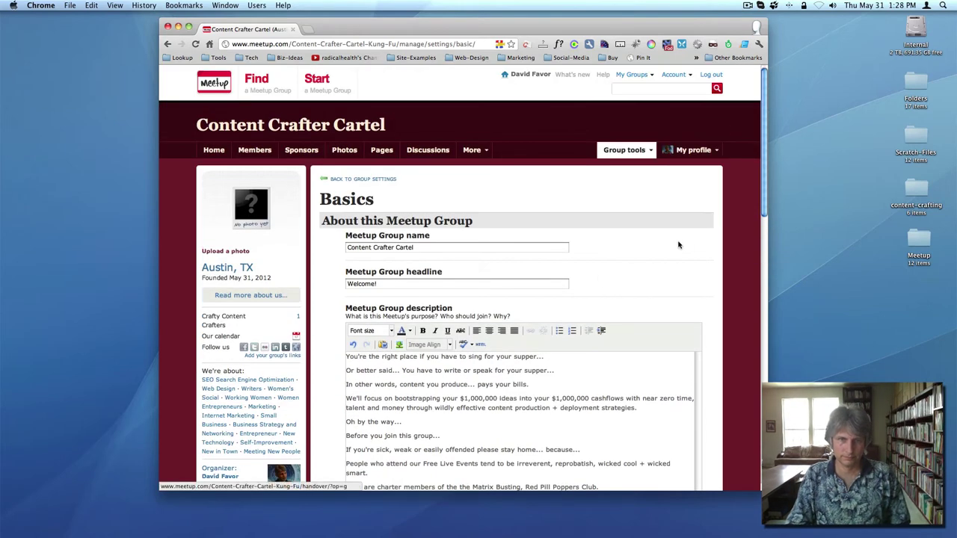
pyautogui.doubleClick(375, 284)
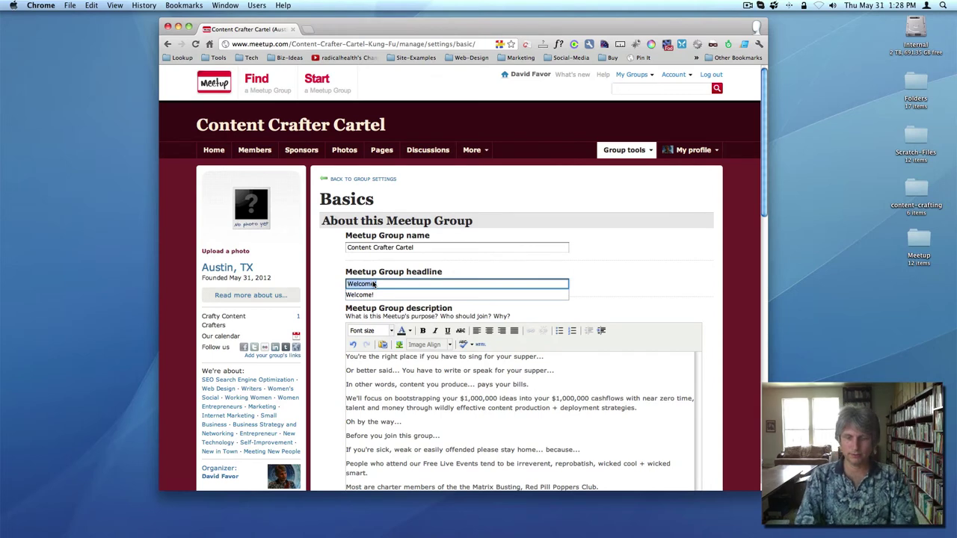
pyautogui.write('Tip, T')
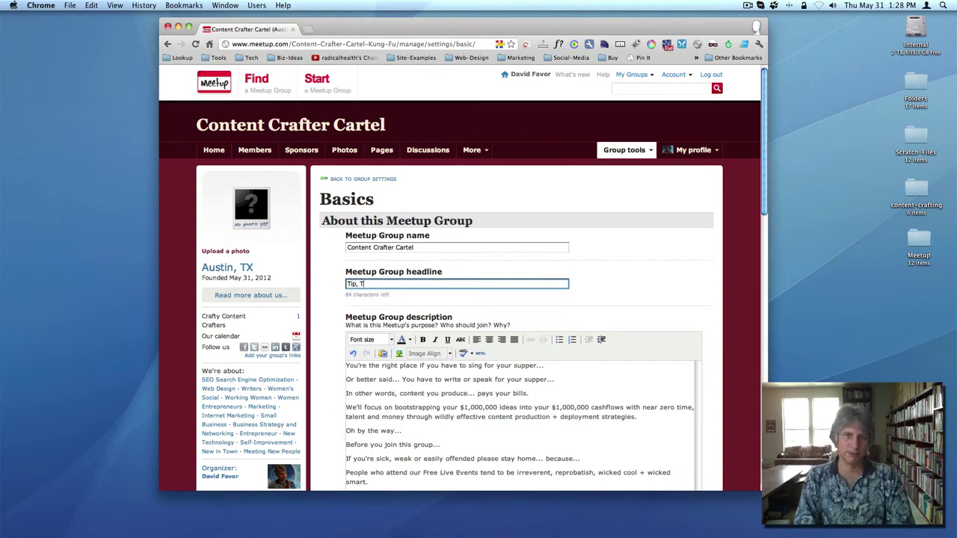
pyautogui.write('ricks + Tac')
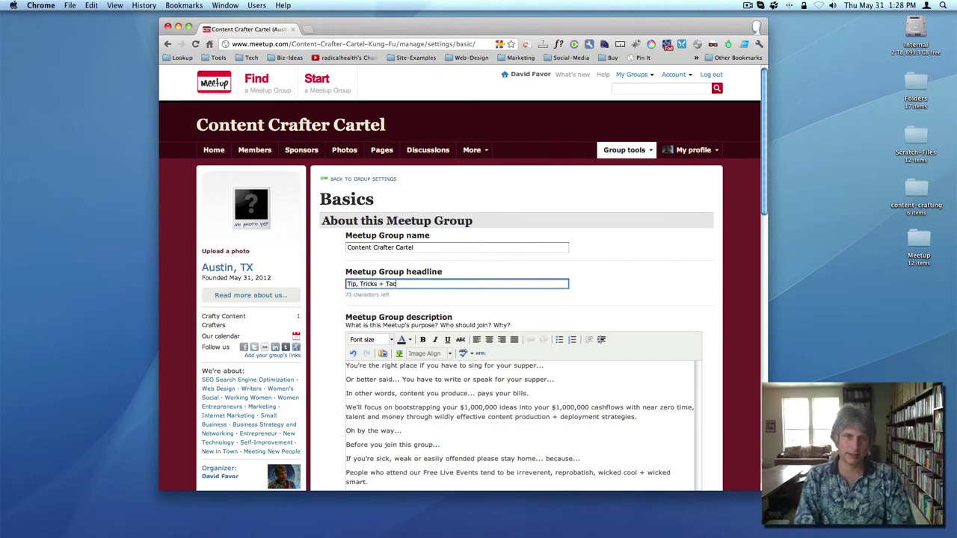
pyautogui.write('tics for ')
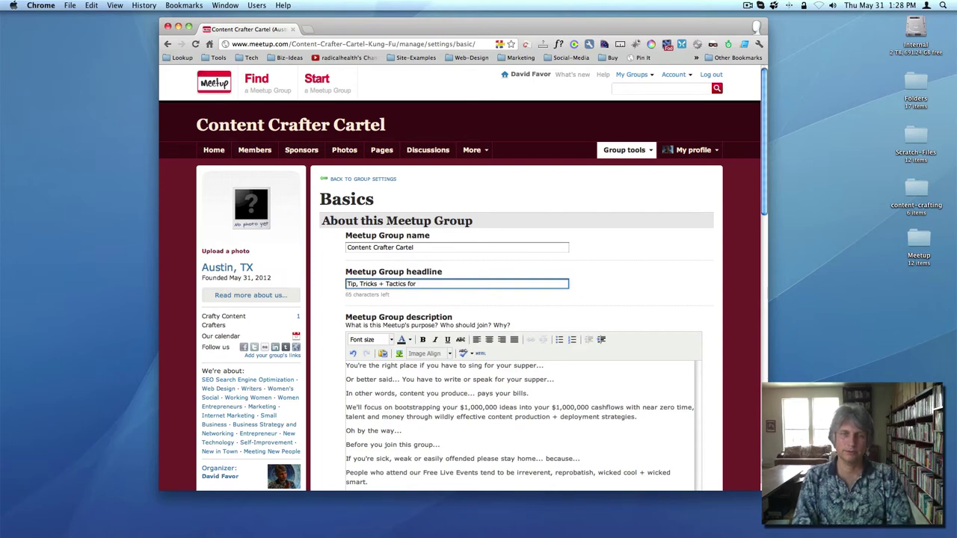
pyautogui.write('K')
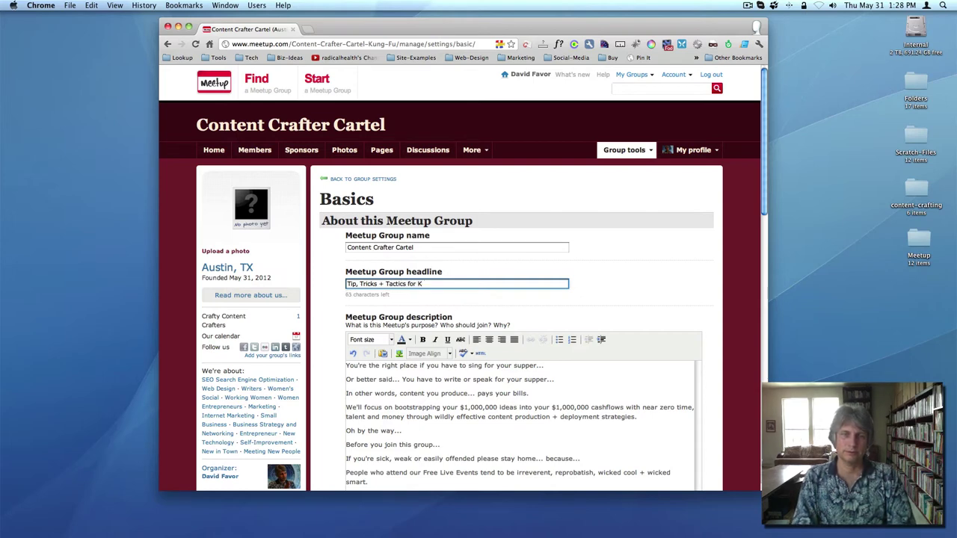
pyautogui.press('BackSpace')
pyautogui.write('C')
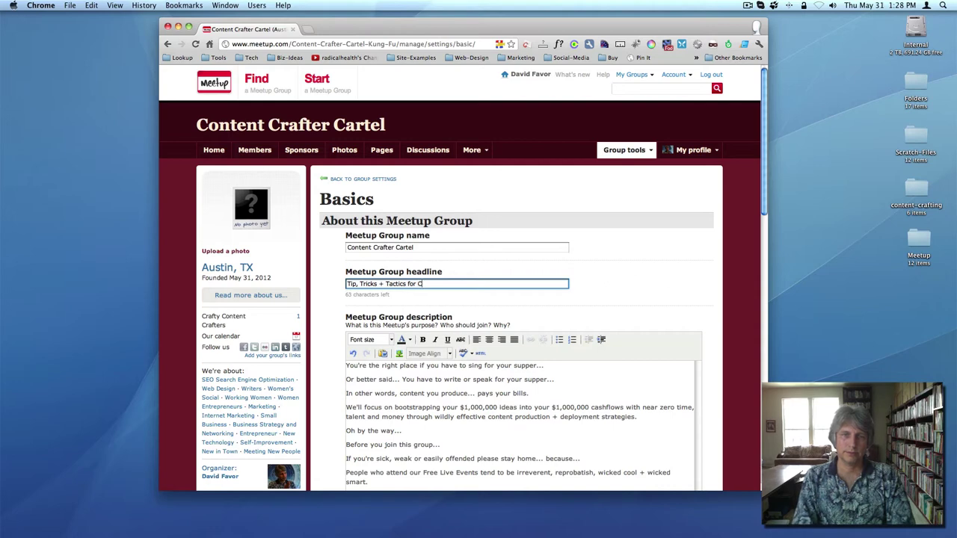
pyautogui.write('rafty Cone')
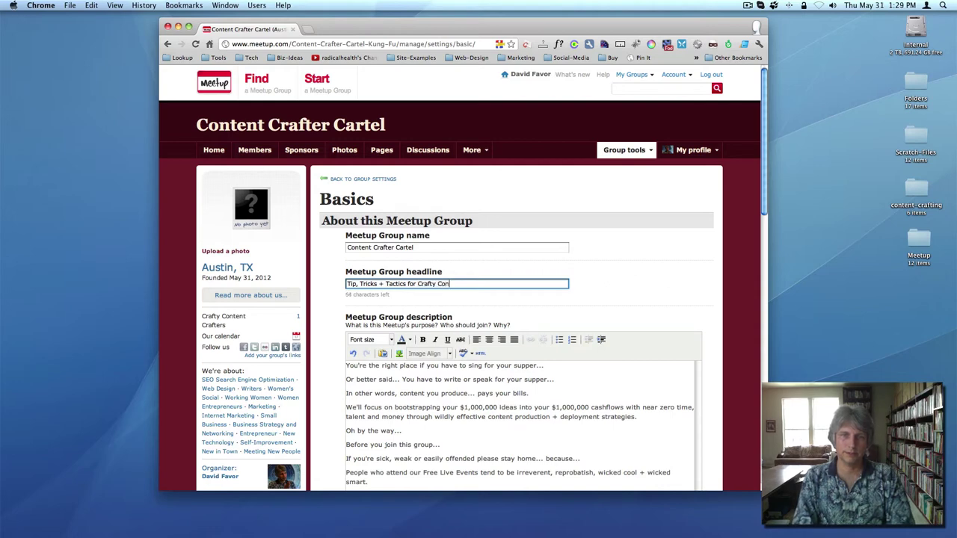
pyautogui.press('BackSpace')
pyautogui.press('BackSpace')
pyautogui.press('BackSpace')
pyautogui.press('BackSpace')
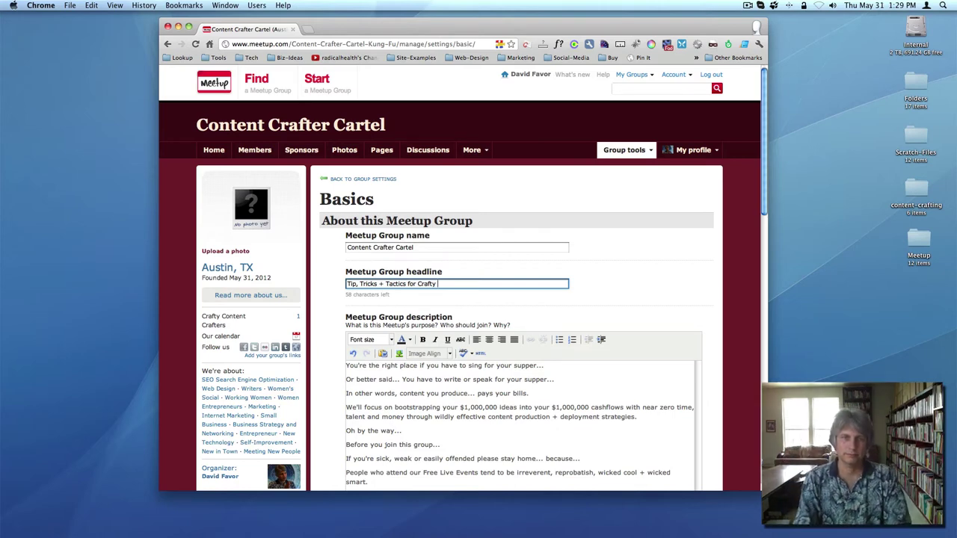
pyautogui.scroll(-5, 460, 299)
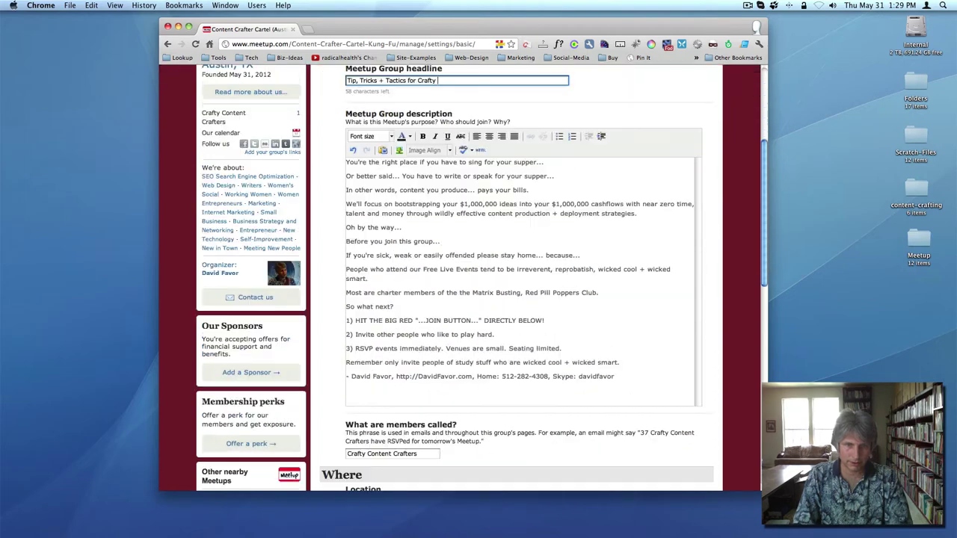
pyautogui.scroll(5, 393, 385)
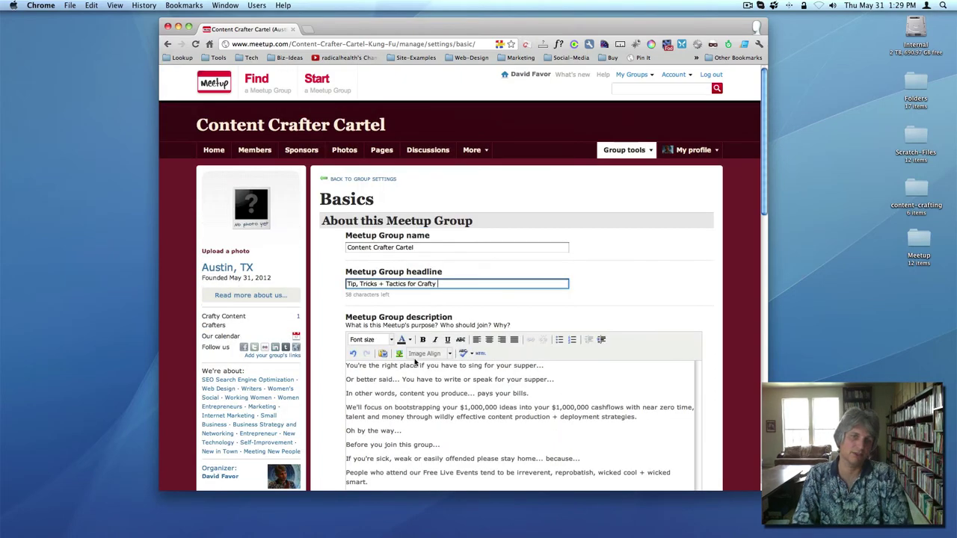
pyautogui.write('Con')
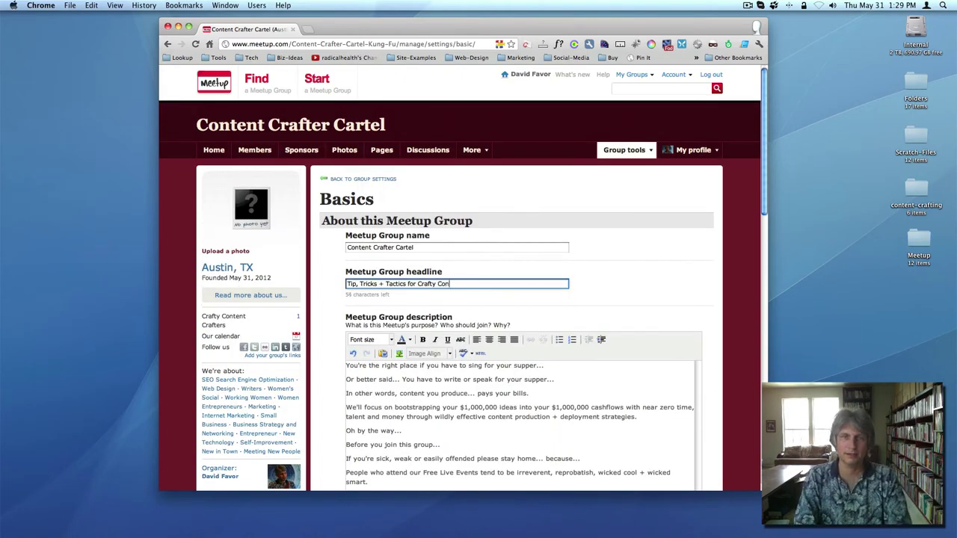
pyautogui.write('tent Crafters')
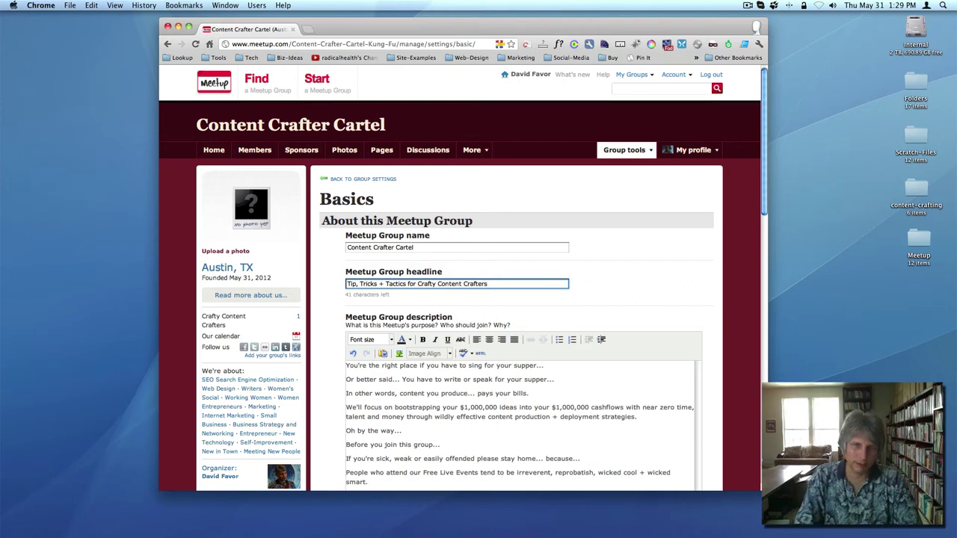
# Step: Review the group's ZIP code and web address in the Where section without changing them
pyautogui.scroll(-10, 465, 297)
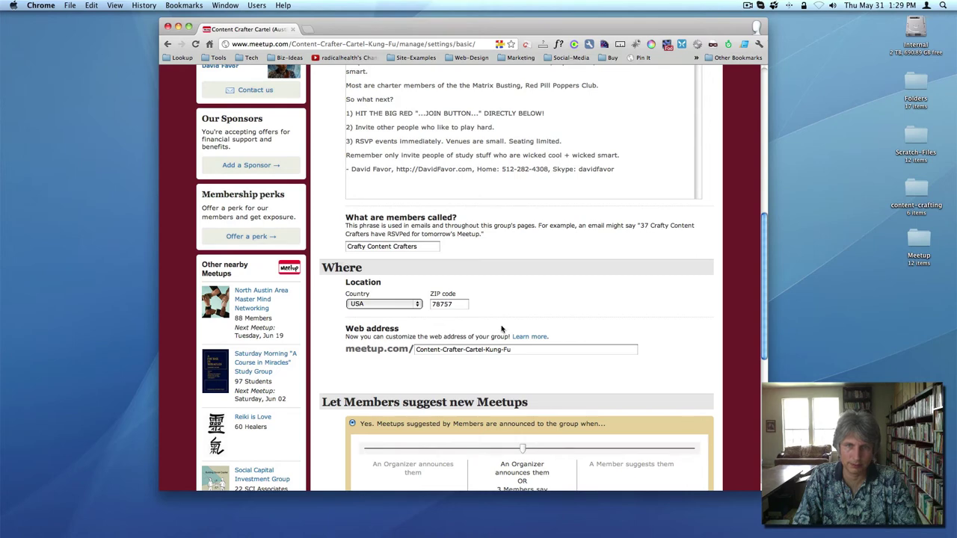
pyautogui.scroll(-3, 436, 317)
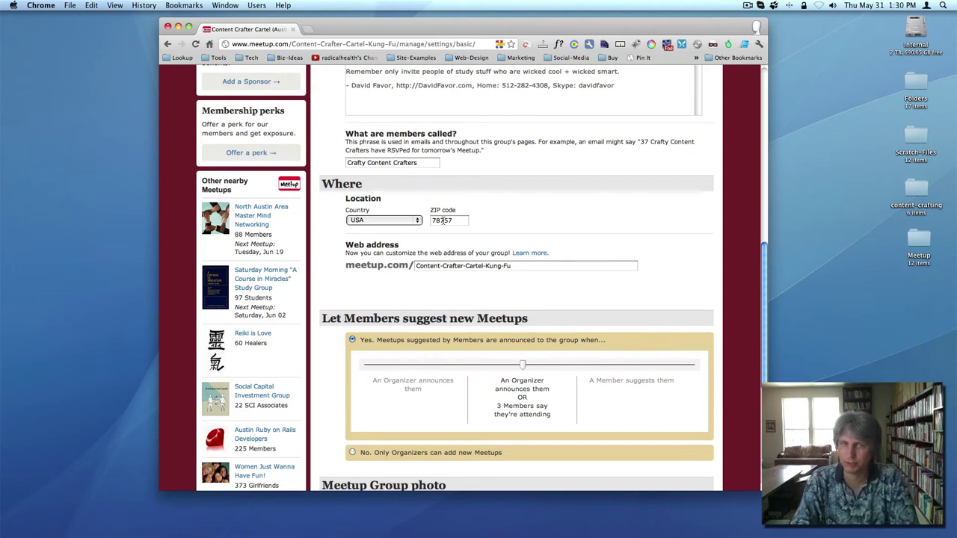
pyautogui.doubleClick(443, 220)
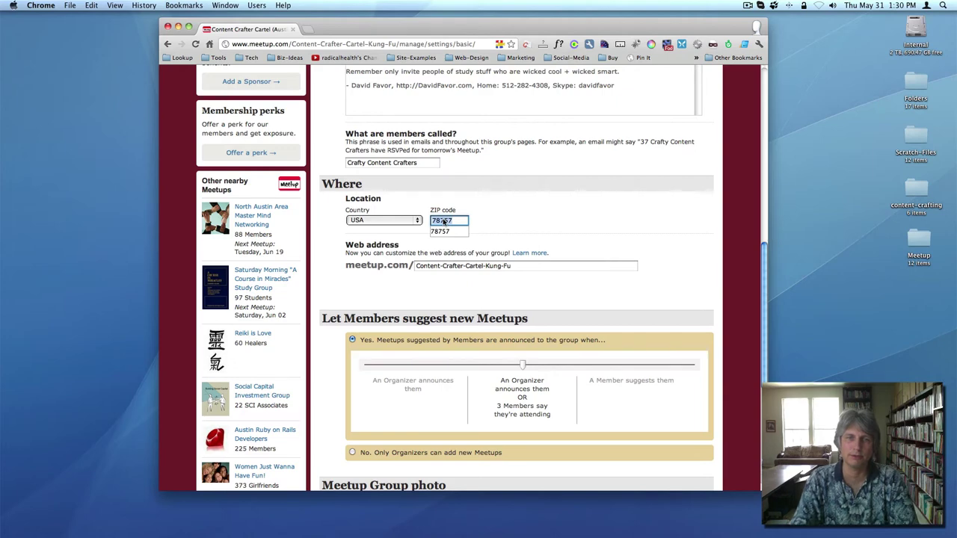
pyautogui.click(521, 210)
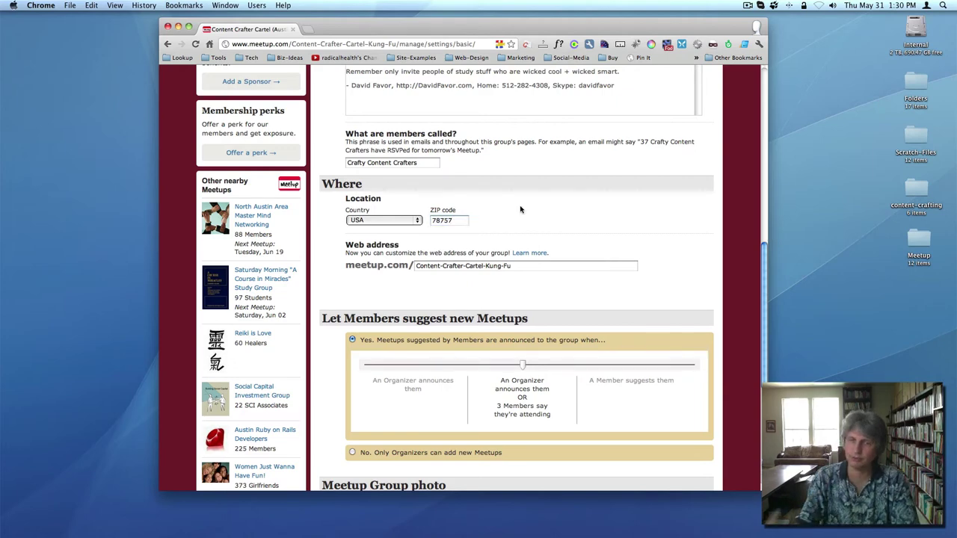
# Step: Try the three announcement levels for Meetups suggested by Members, ending on "An Organizer announces them"
pyautogui.scroll(-1, 522, 210)
pyautogui.scroll(-5, 521, 210)
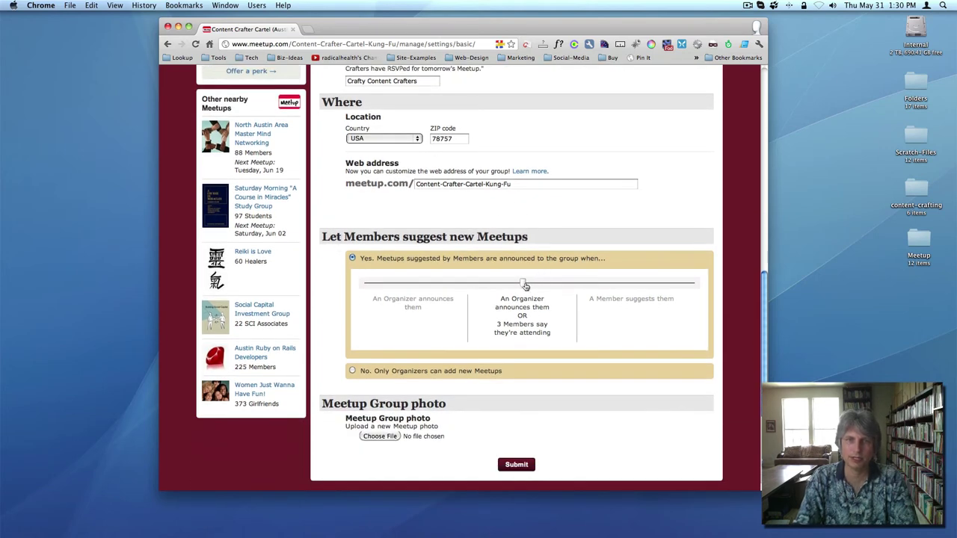
pyautogui.click(441, 287)
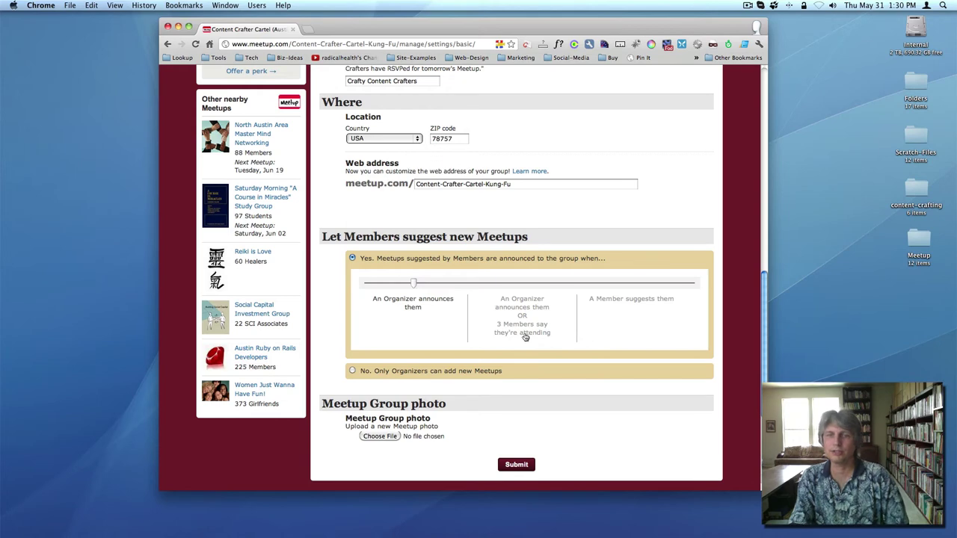
pyautogui.click(531, 285)
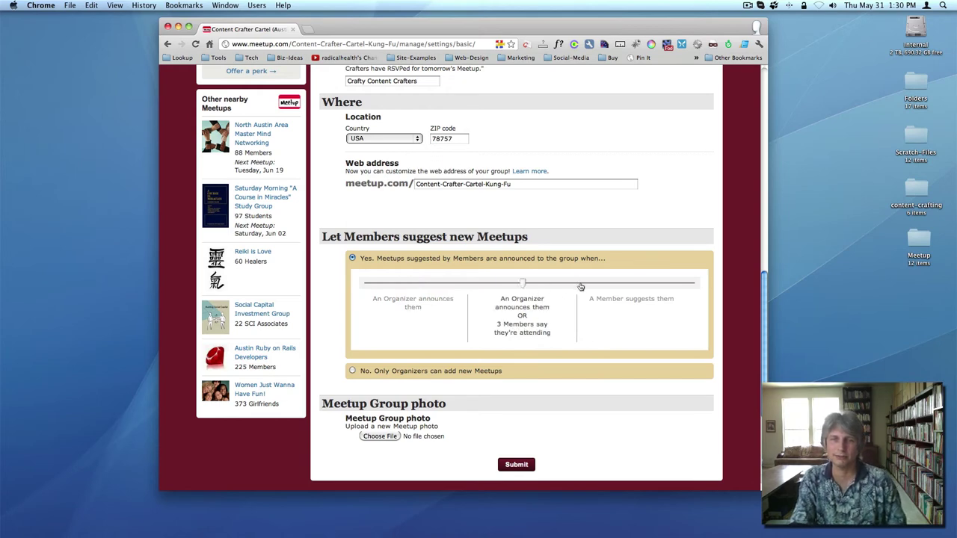
pyautogui.click(634, 285)
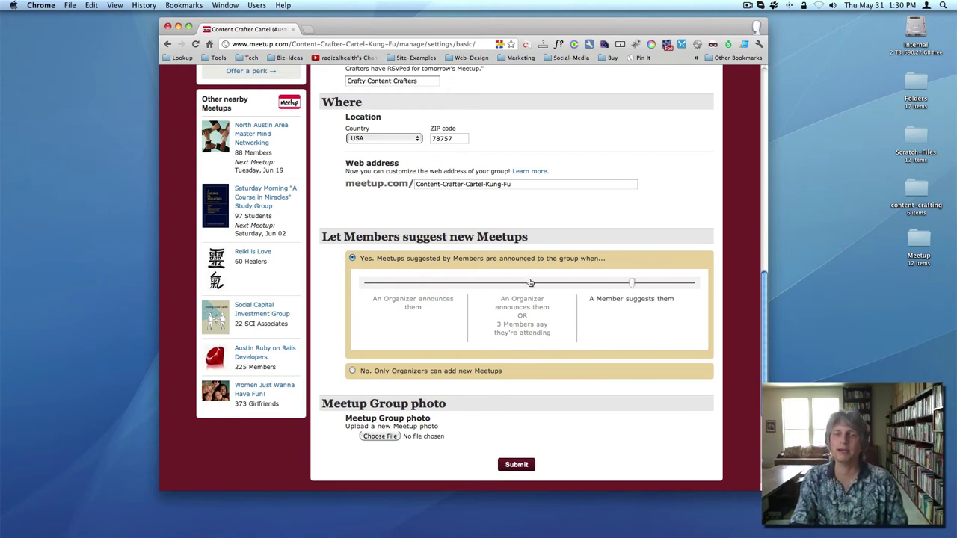
pyautogui.click(413, 285)
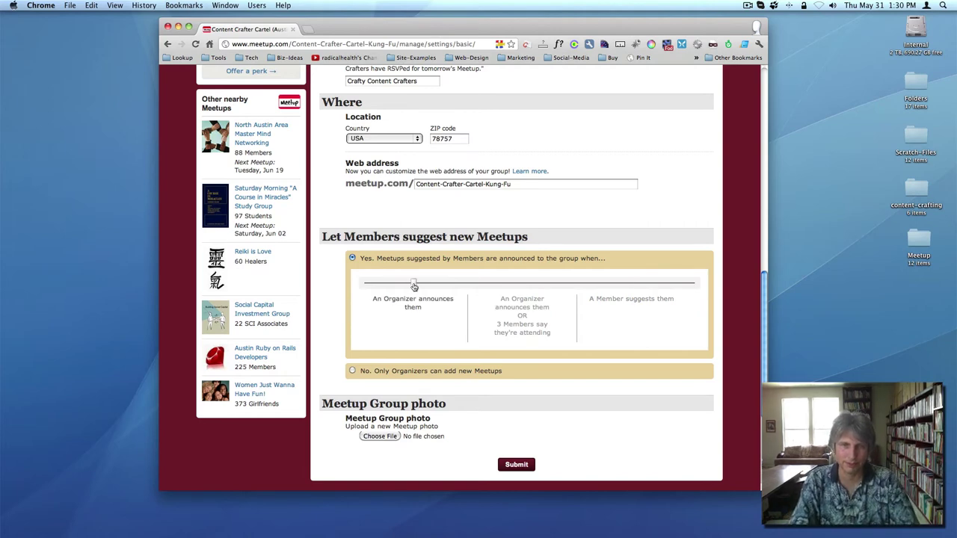
# Step: Turn off Member suggestions so that only Organizers can add new Meetups
pyautogui.click(351, 371)
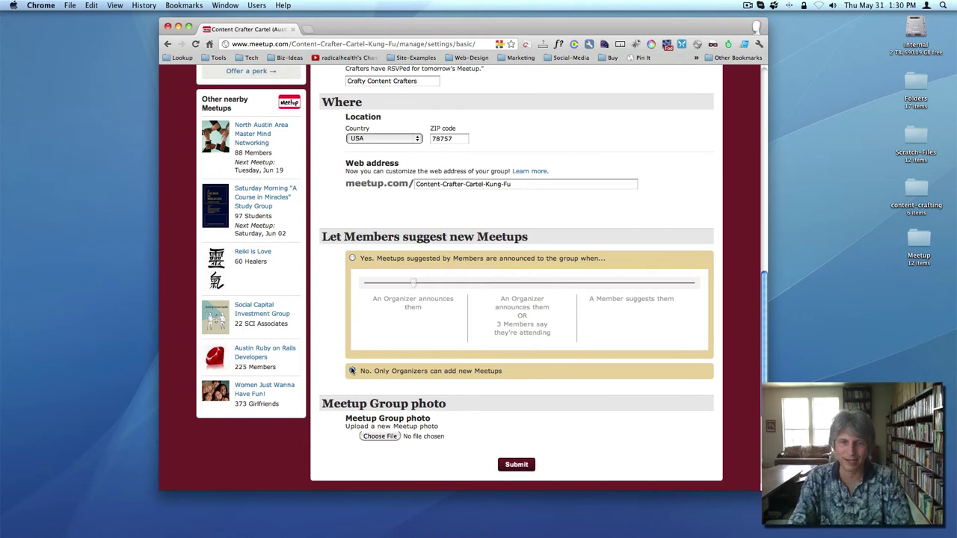
pyautogui.click(353, 371)
# Step: Start choosing a Meetup Group photo file and search Documents for "sunrise" by file name
pyautogui.scroll(-1, 498, 418)
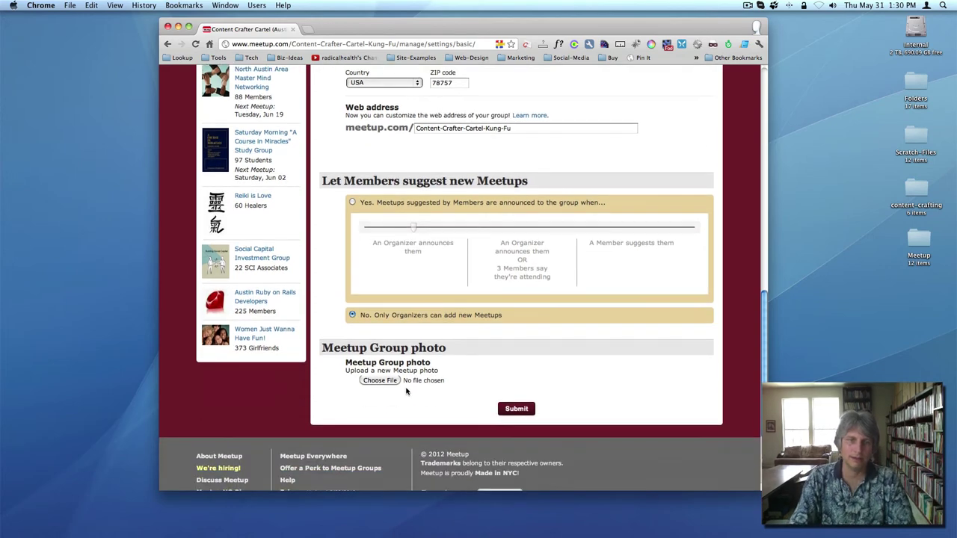
pyautogui.click(388, 382)
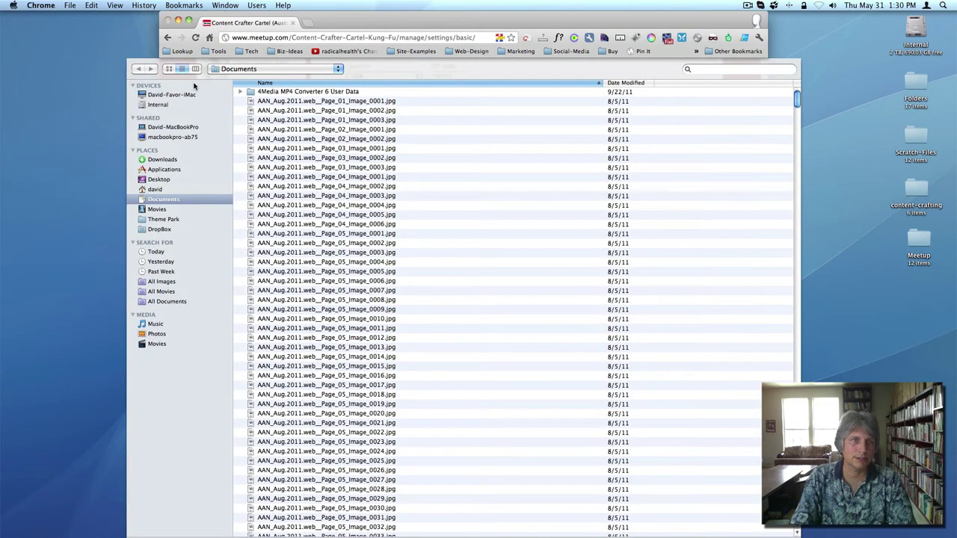
pyautogui.click(737, 70)
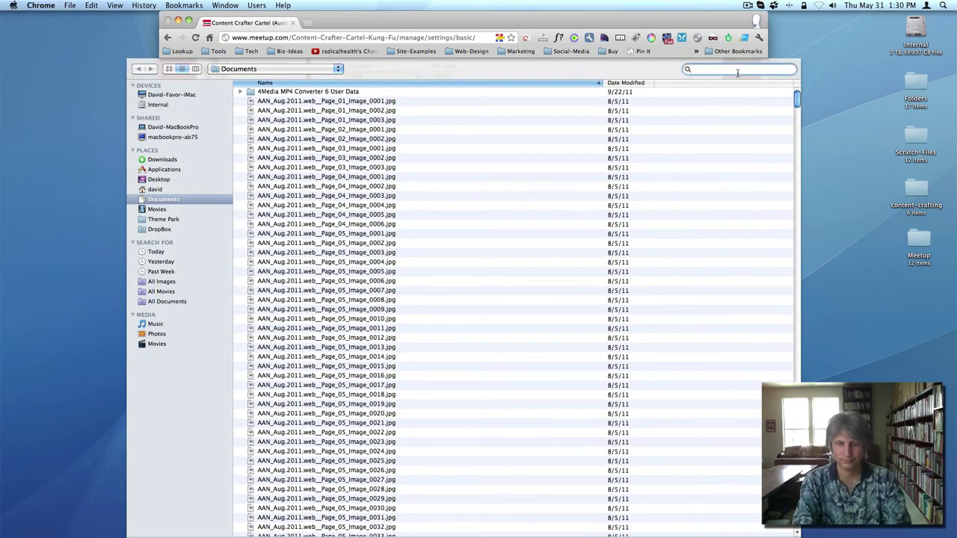
pyautogui.write('sunrise')
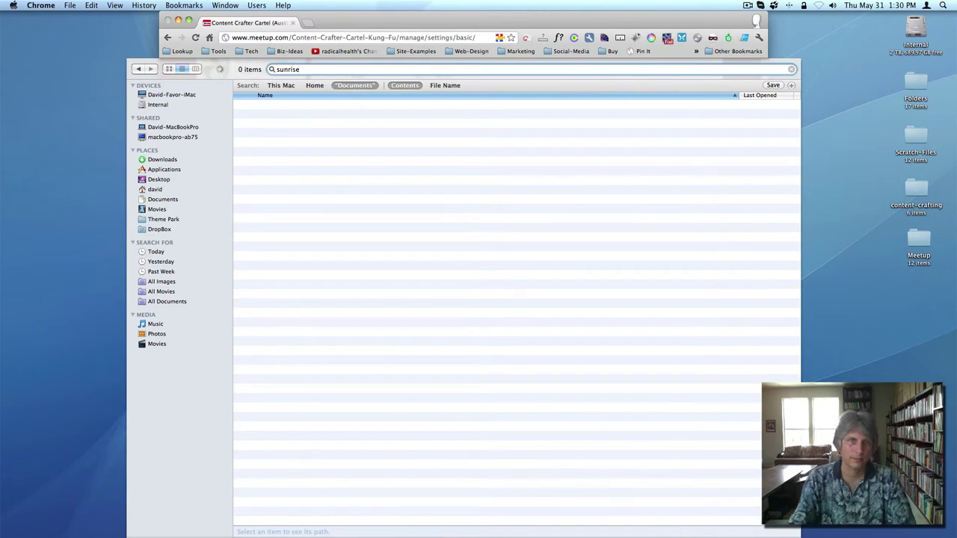
pyautogui.click(446, 85)
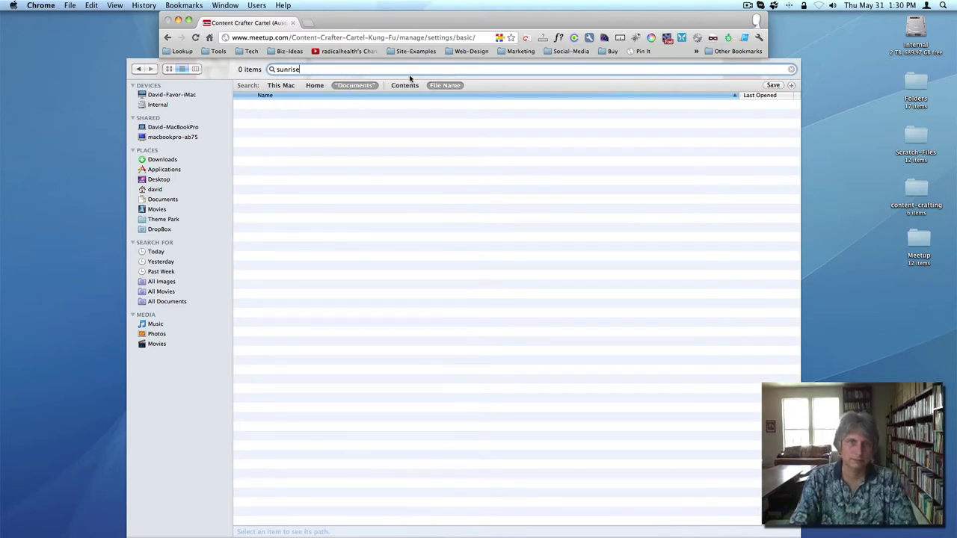
# Step: Search This Mac for file names containing "sun", look through the matches, and narrow the search to "sunfire"
pyautogui.press('BackSpace')
pyautogui.press('BackSpace')
pyautogui.press('BackSpace')
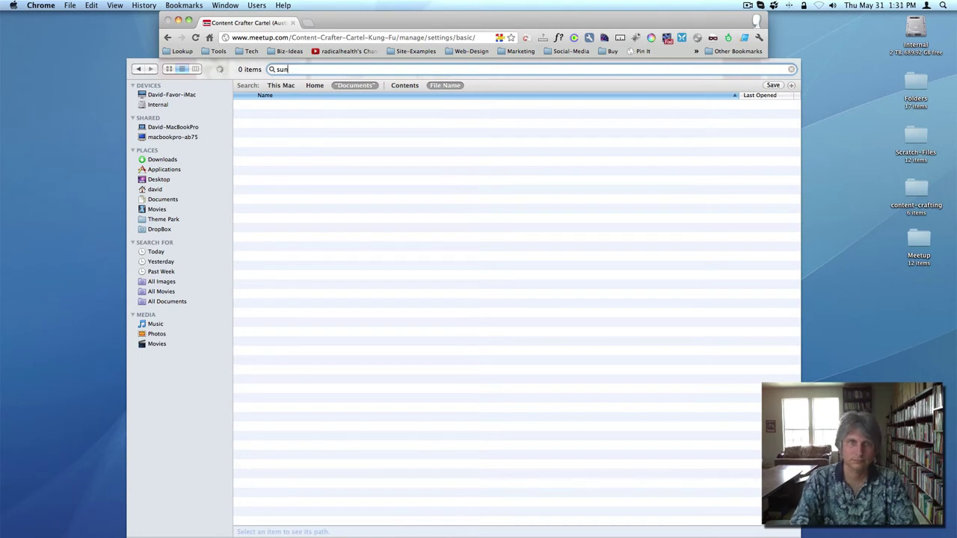
pyautogui.press('BackSpace')
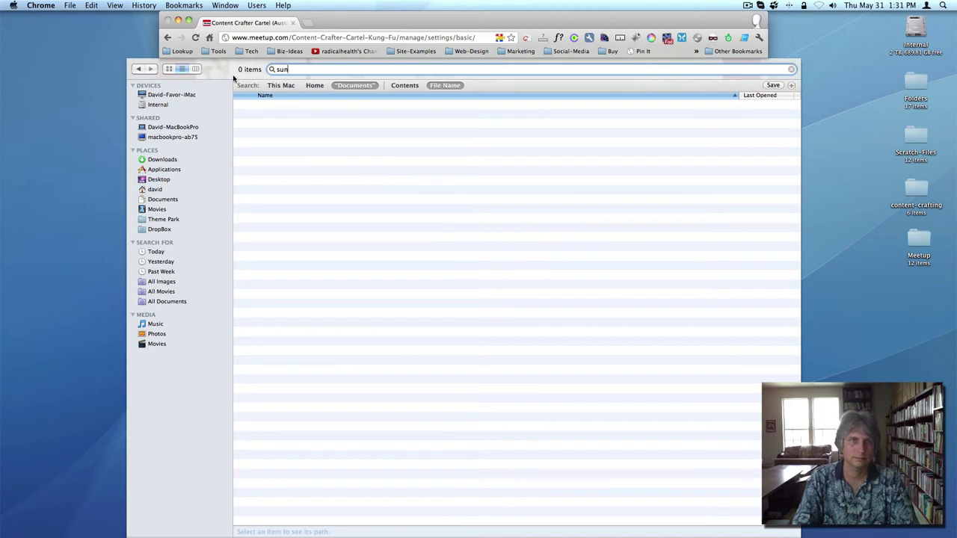
pyautogui.click(309, 85)
pyautogui.click(288, 86)
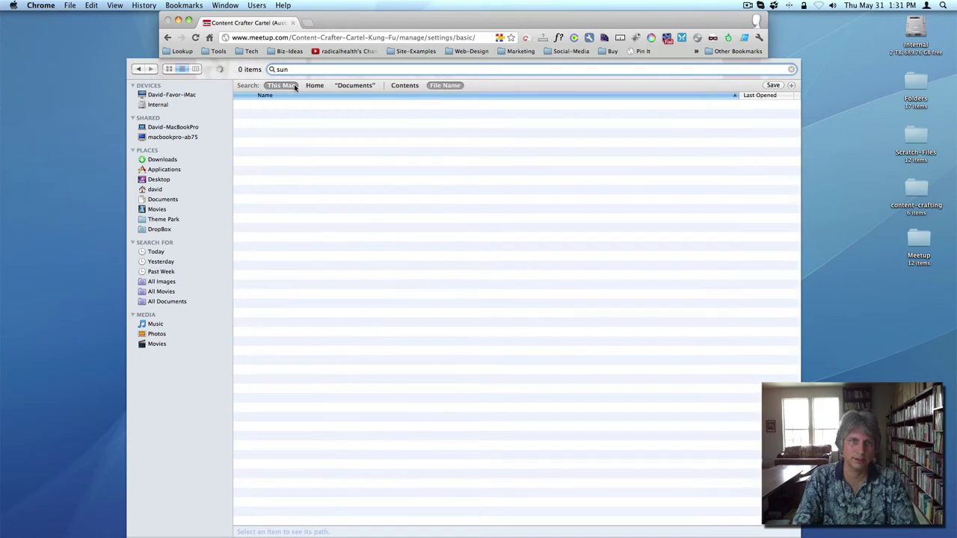
pyautogui.scroll(-20, 369, 161)
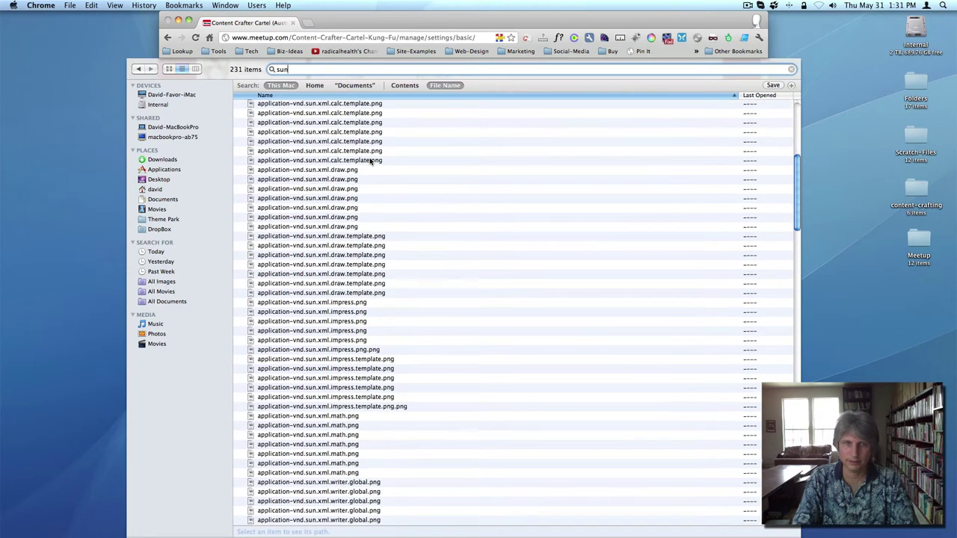
pyautogui.scroll(-12, 369, 162)
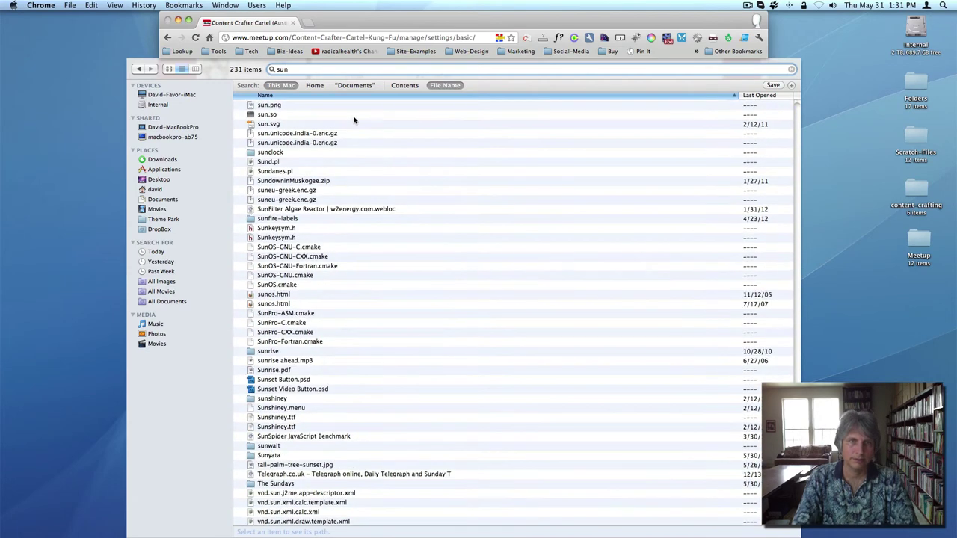
pyautogui.write('fire')
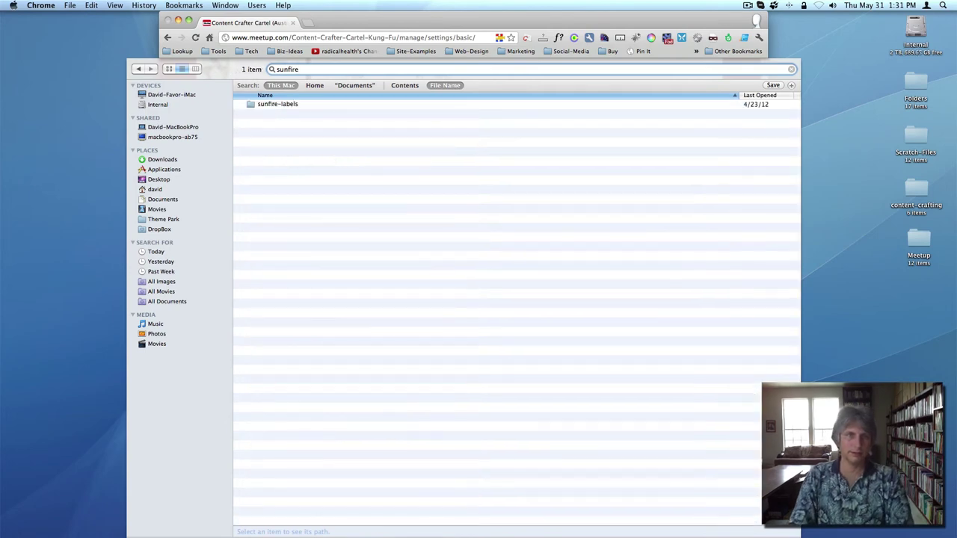
# Step: Broaden the file-name search of This Mac by changing the term to "sun-"
pyautogui.press('BackSpace')
pyautogui.press('BackSpace')
pyautogui.press('BackSpace')
pyautogui.press('BackSpace')
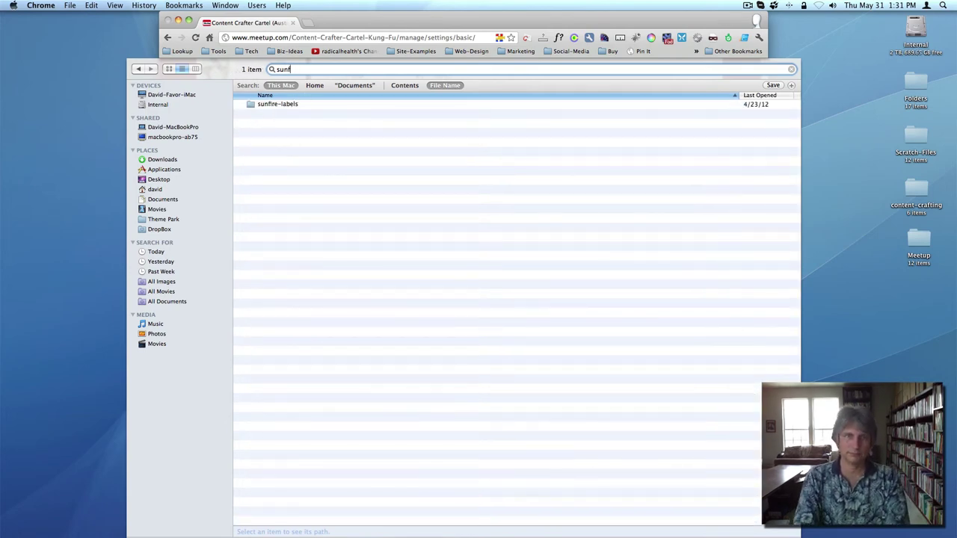
pyautogui.write('-')
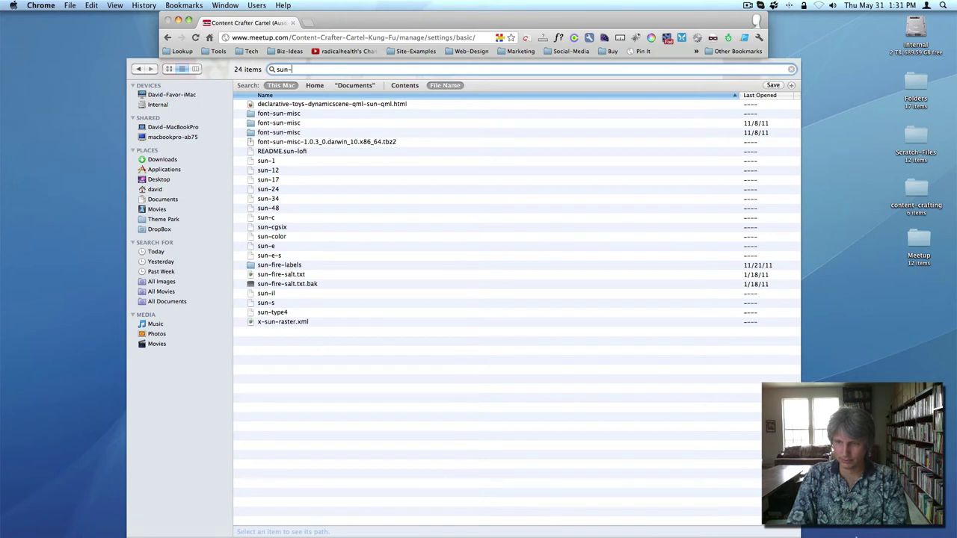
# Step: Switch to the browser window showing the Your Inside Track Party group and look through its photo albums for the sunset picture
pyautogui.click(828, 533)
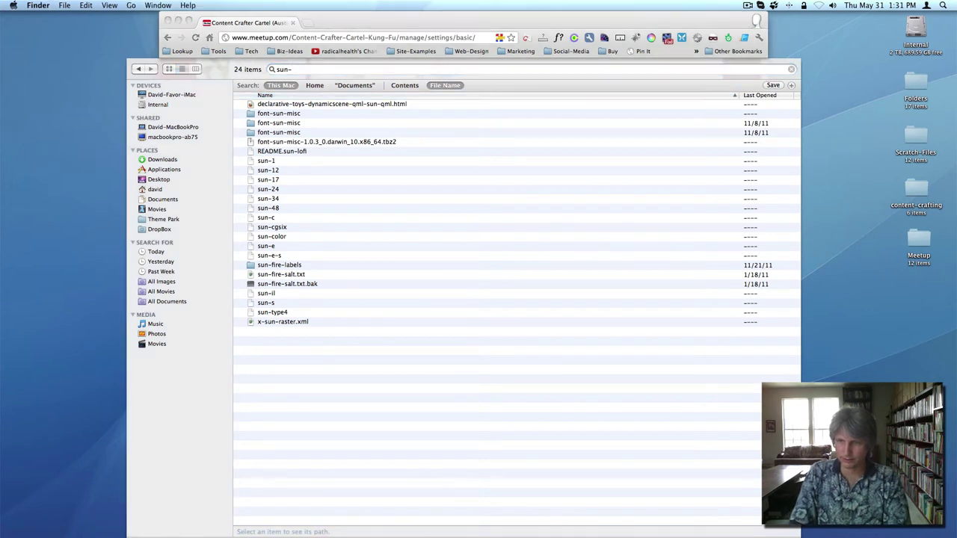
pyautogui.moveTo(748, 527)
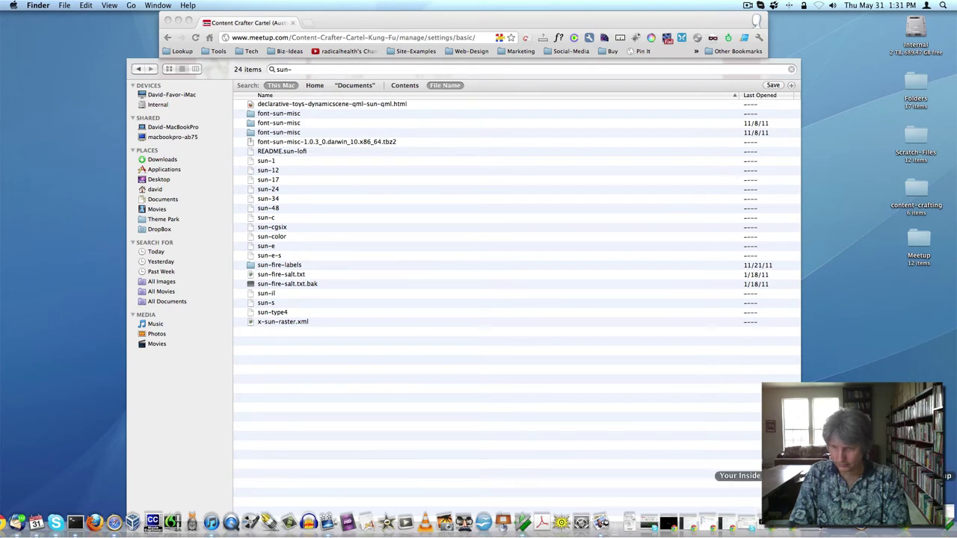
pyautogui.click(739, 524)
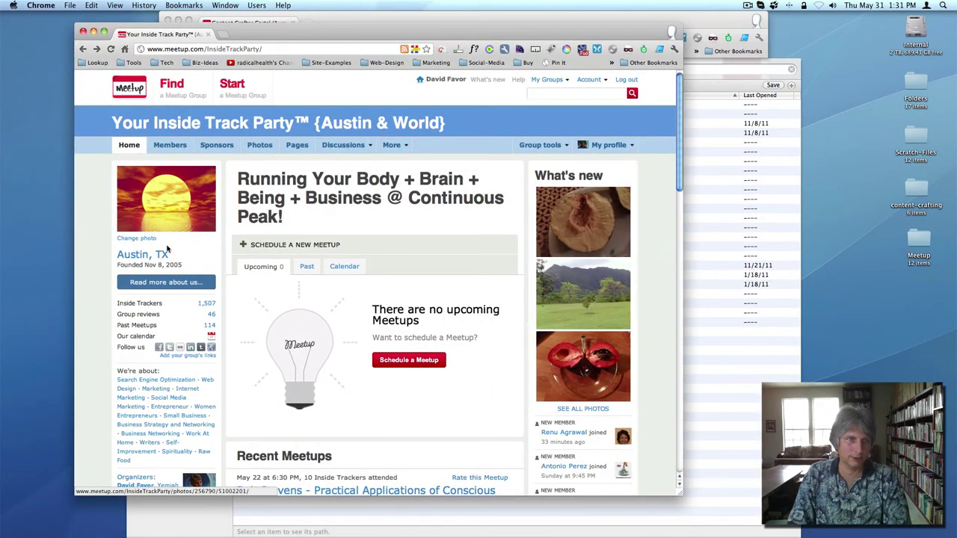
pyautogui.click(259, 146)
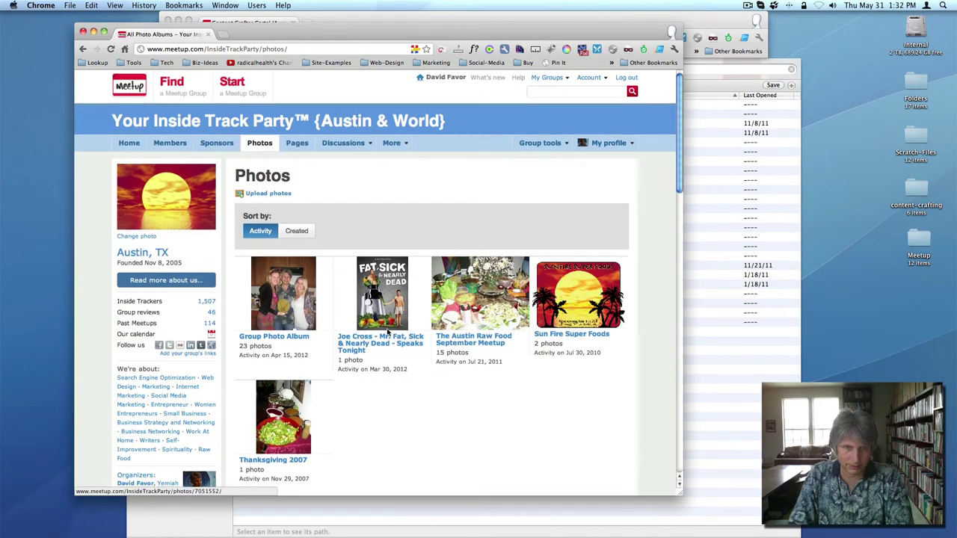
pyautogui.scroll(-1, 388, 332)
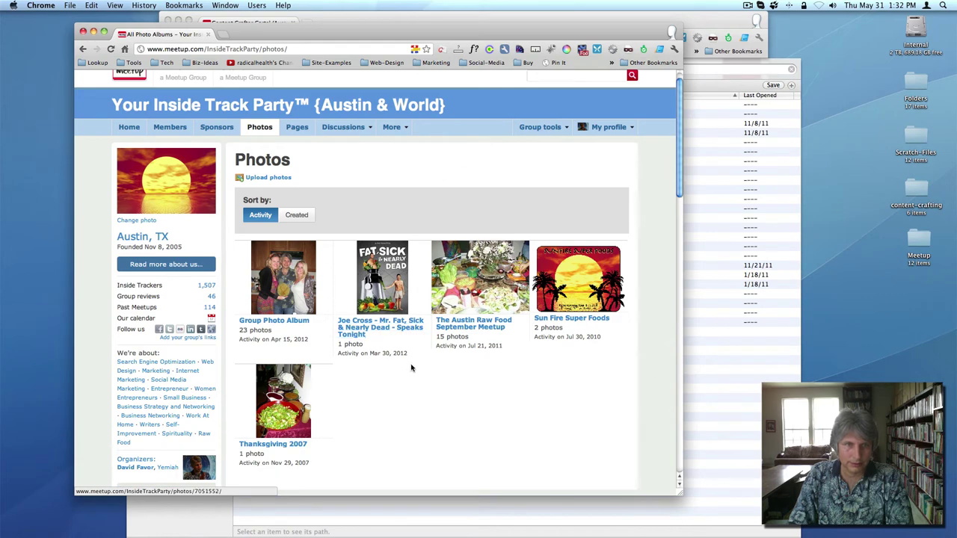
pyautogui.scroll(-1, 428, 377)
pyautogui.scroll(-1, 429, 377)
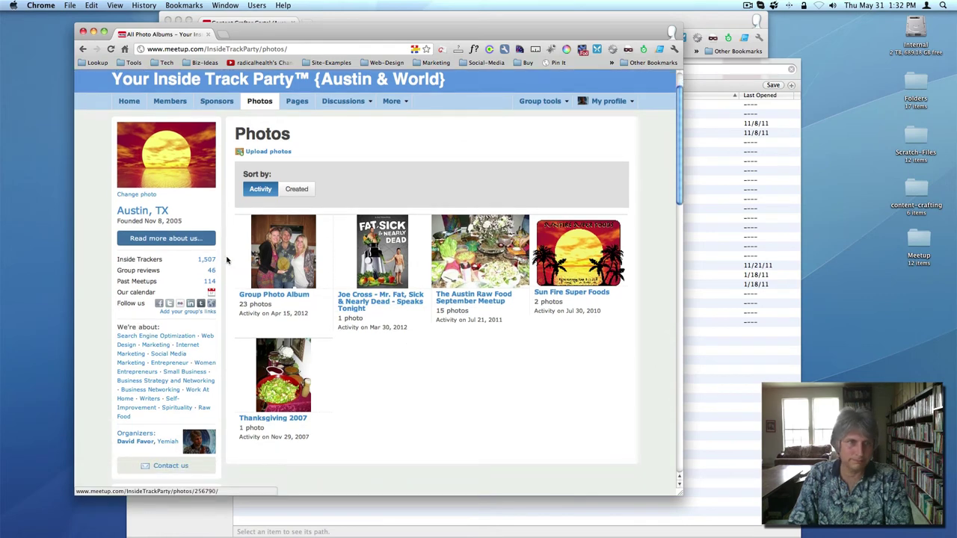
# Step: Open the Your Inside Track Party group's basic settings through its photo and examine the Meetup Group photo section
pyautogui.click(130, 196)
pyautogui.scroll(-15, 130, 197)
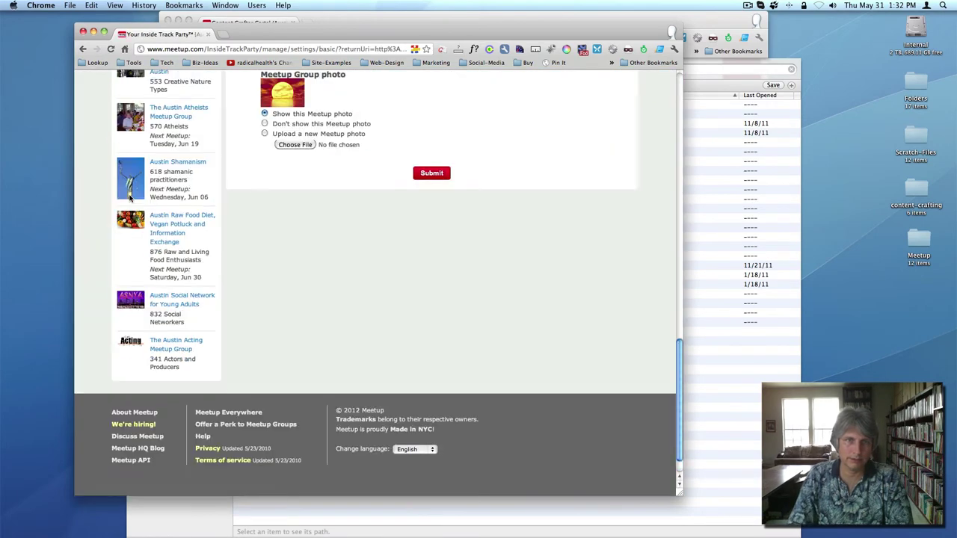
pyautogui.scroll(12, 473, 305)
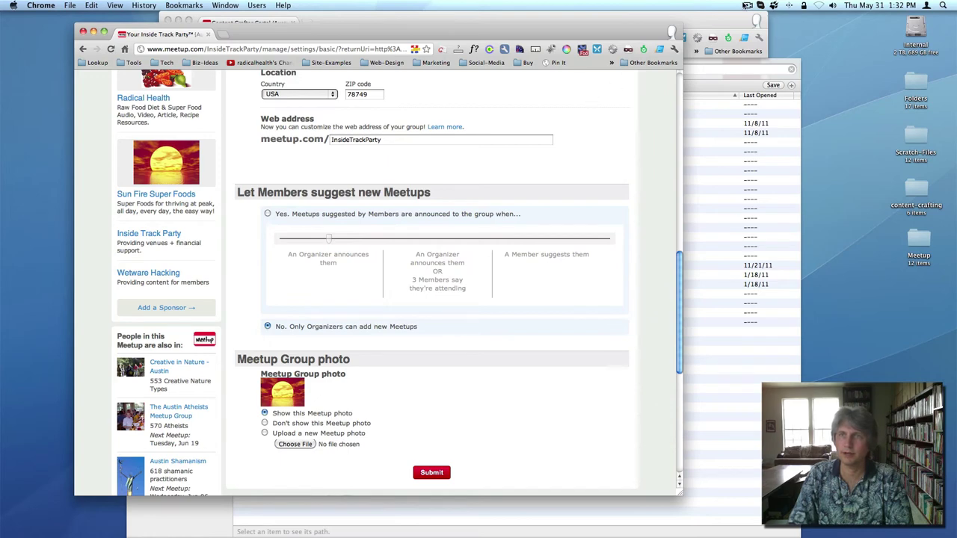
pyautogui.click(748, 5)
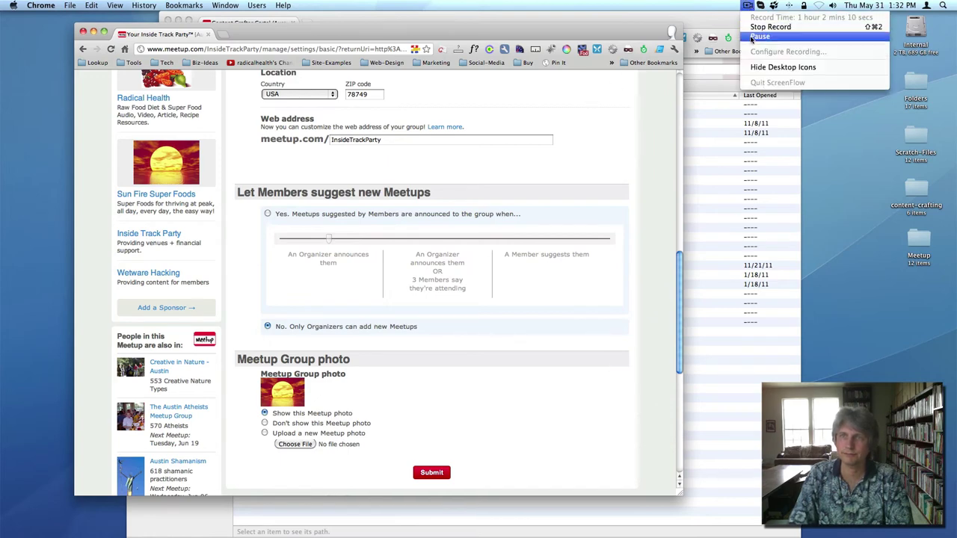
pyautogui.click(760, 36)
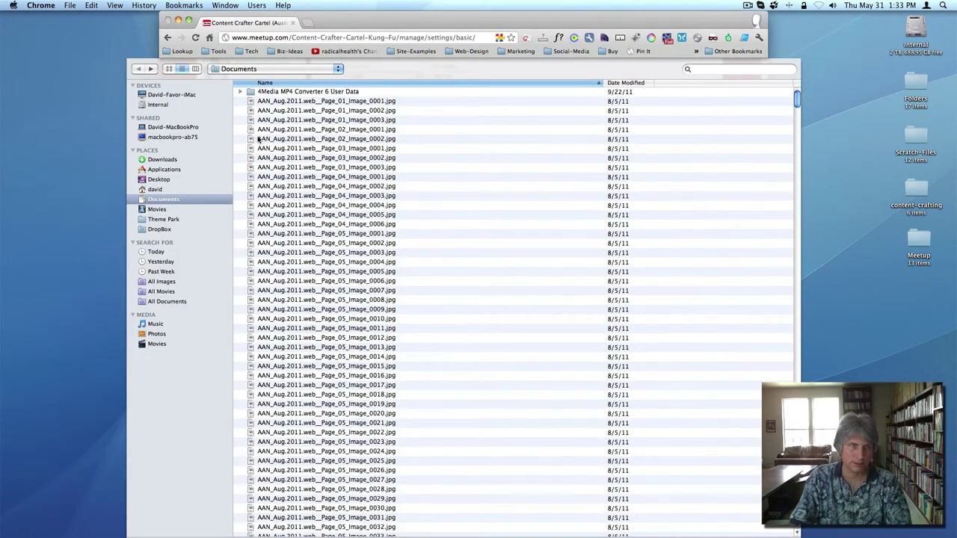
# Step: Upload isp-golden-sunset-6054157-large.jpg from the Desktop's Meetup folder as the Content Crafter Cartel group photo, submit the settings and reload the page
pyautogui.click(159, 180)
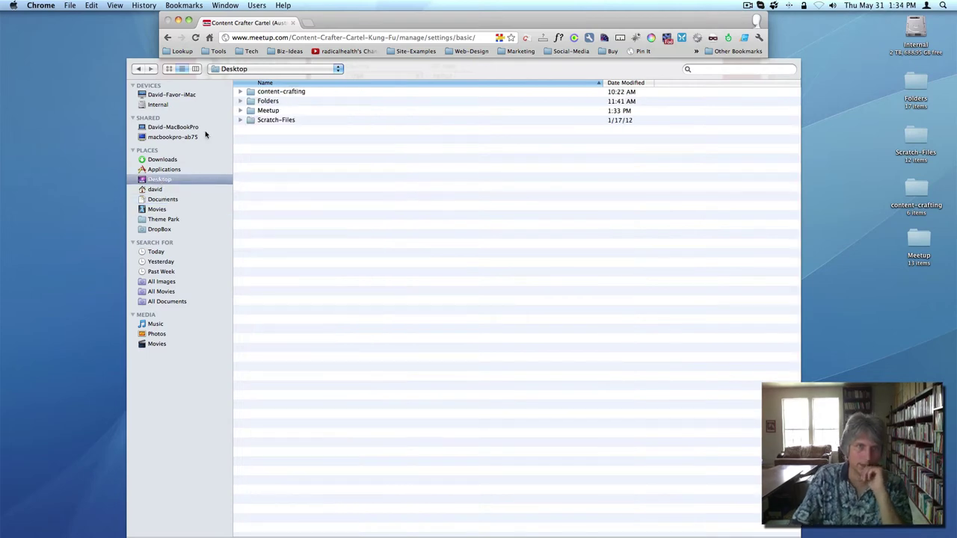
pyautogui.doubleClick(270, 111)
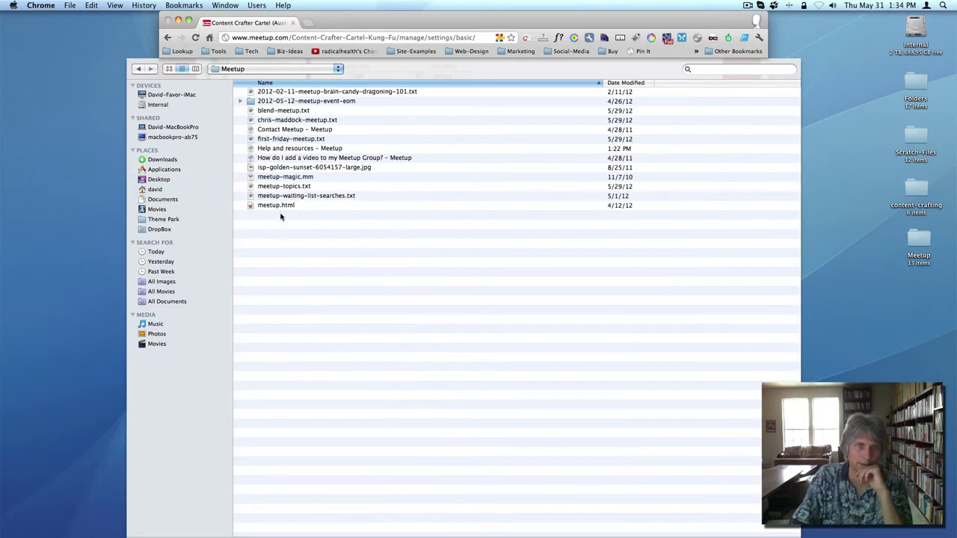
pyautogui.doubleClick(287, 167)
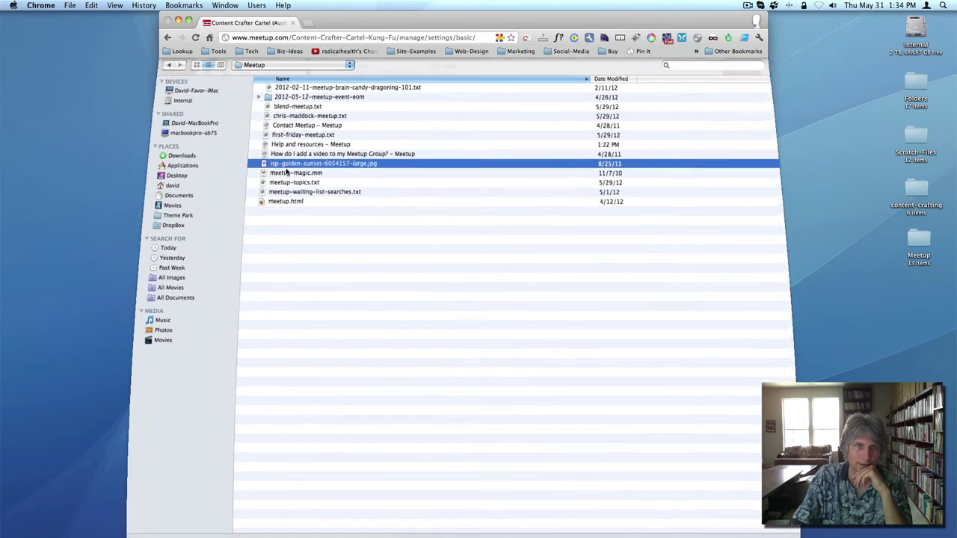
pyautogui.moveTo(290, 187)
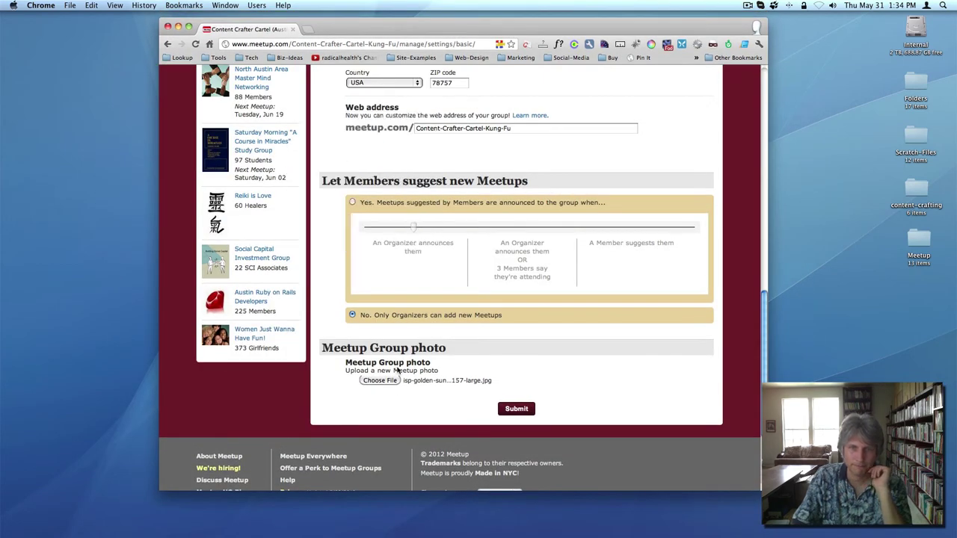
pyautogui.click(518, 410)
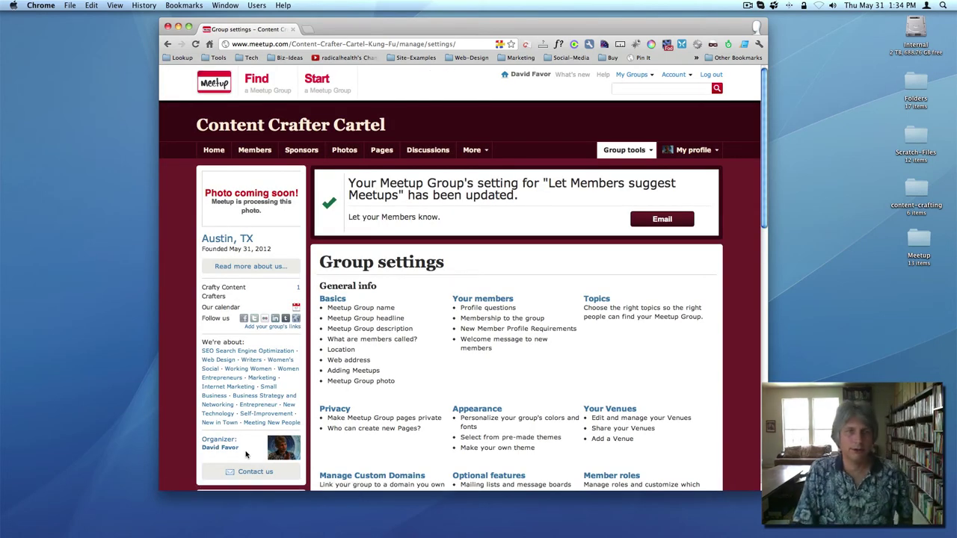
pyautogui.click(195, 44)
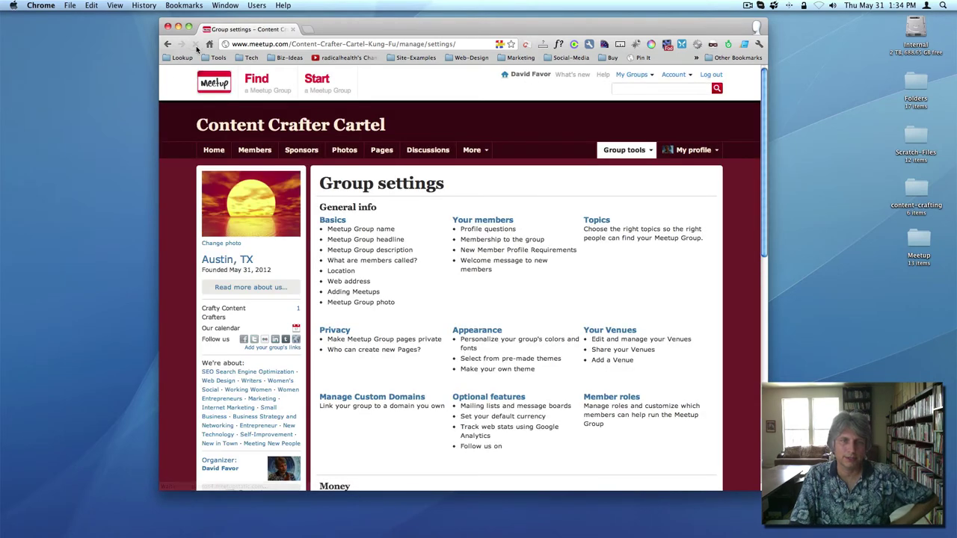
# Step: Review the group's profile questions, joining rules, new-member profile requirements and welcome message, and submit the member settings
pyautogui.click(490, 220)
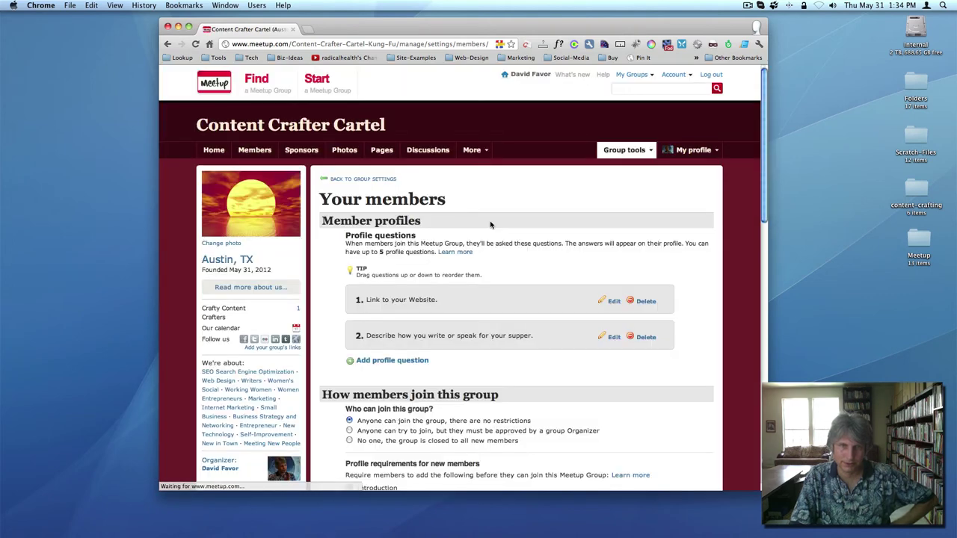
pyautogui.scroll(-3, 490, 224)
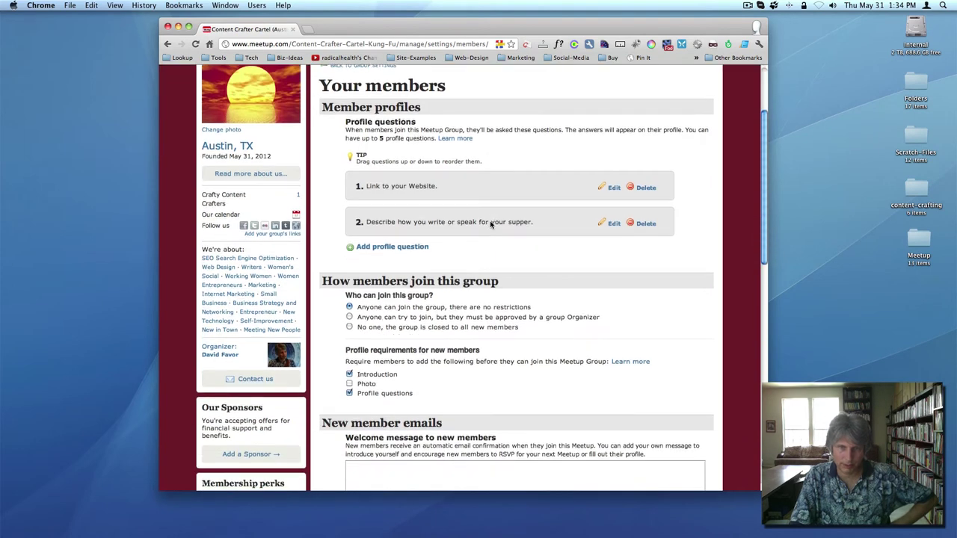
pyautogui.scroll(-1, 490, 225)
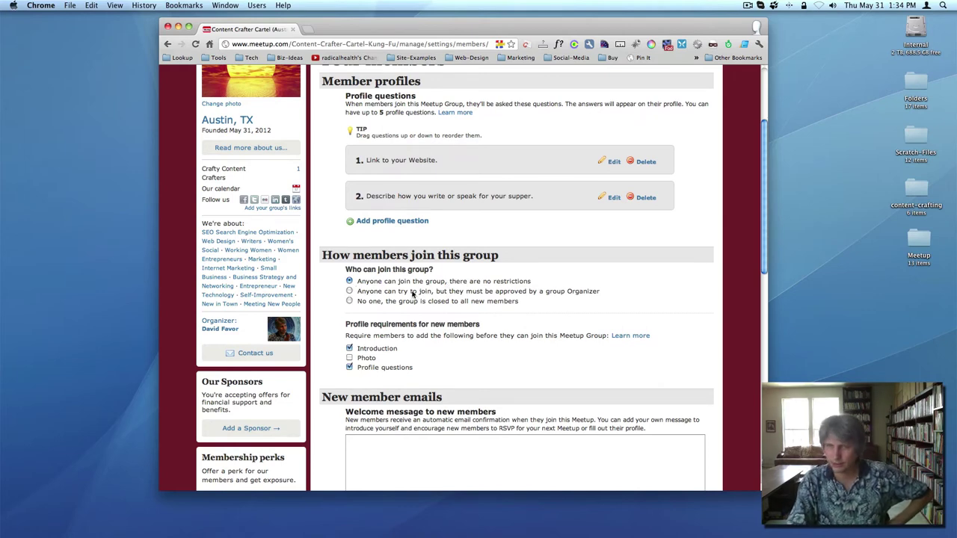
pyautogui.scroll(-3, 412, 294)
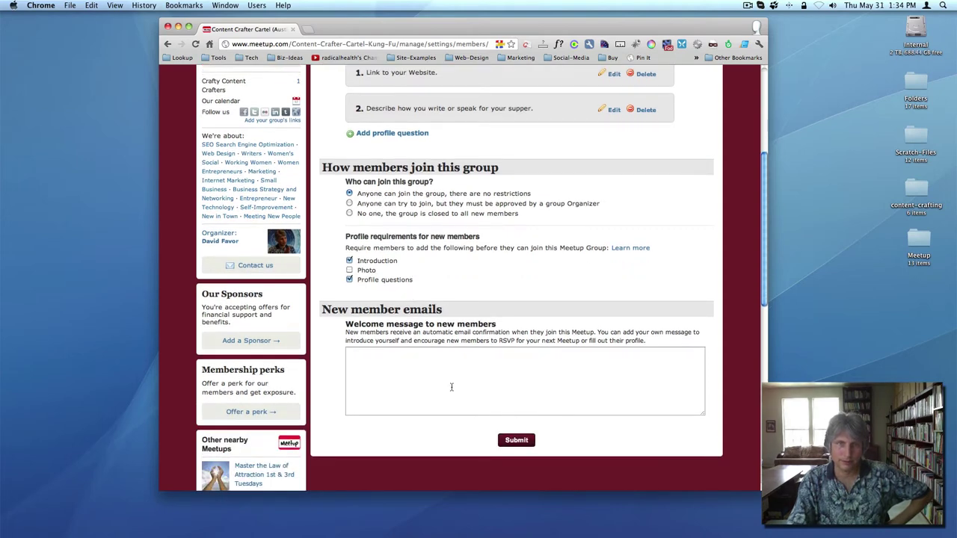
pyautogui.scroll(5, 451, 387)
pyautogui.scroll(-8, 452, 389)
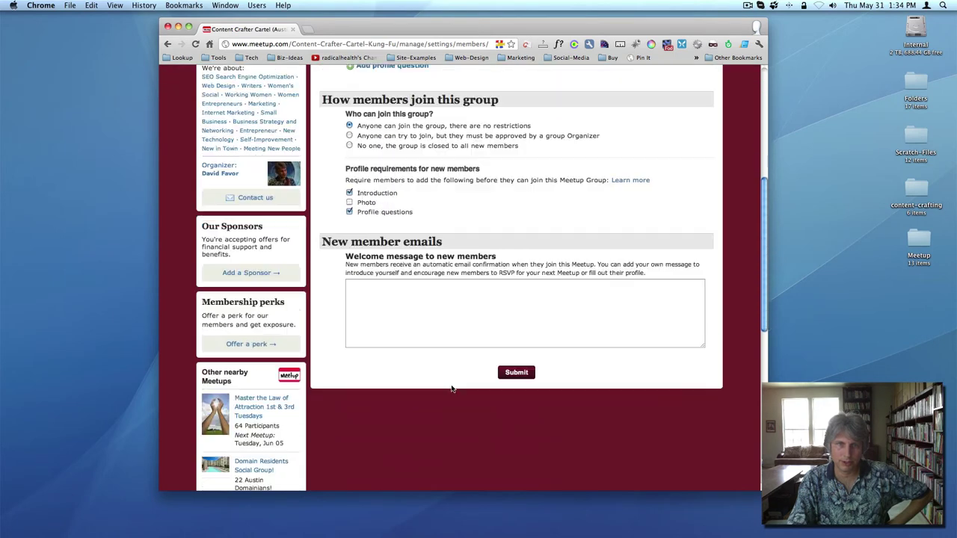
pyautogui.click(509, 372)
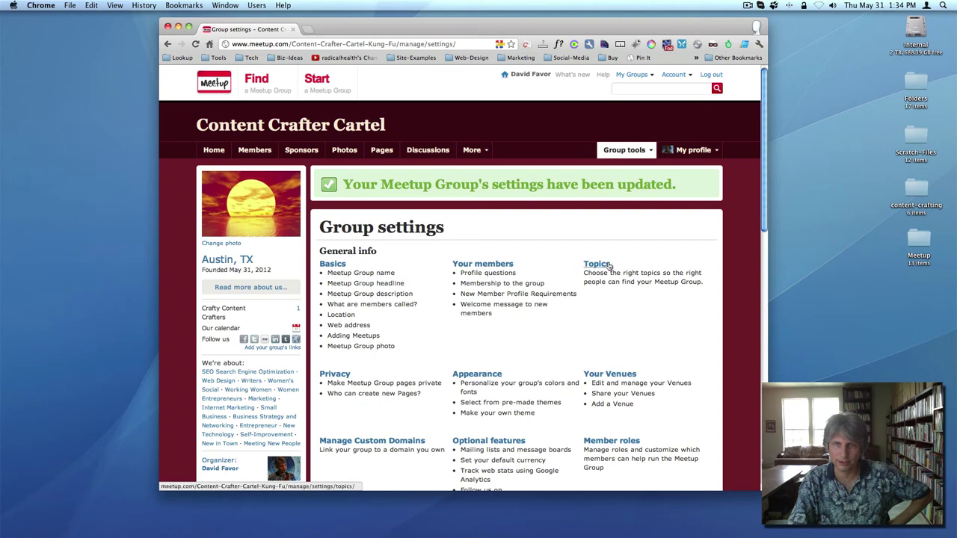
# Step: Review the group's chosen topics and return to the group settings overview
pyautogui.click(597, 265)
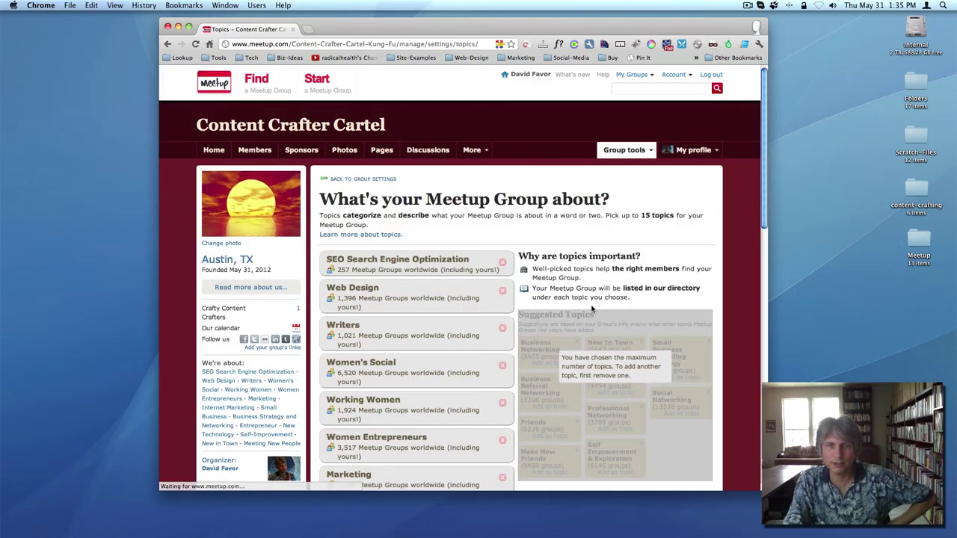
pyautogui.scroll(-10, 591, 308)
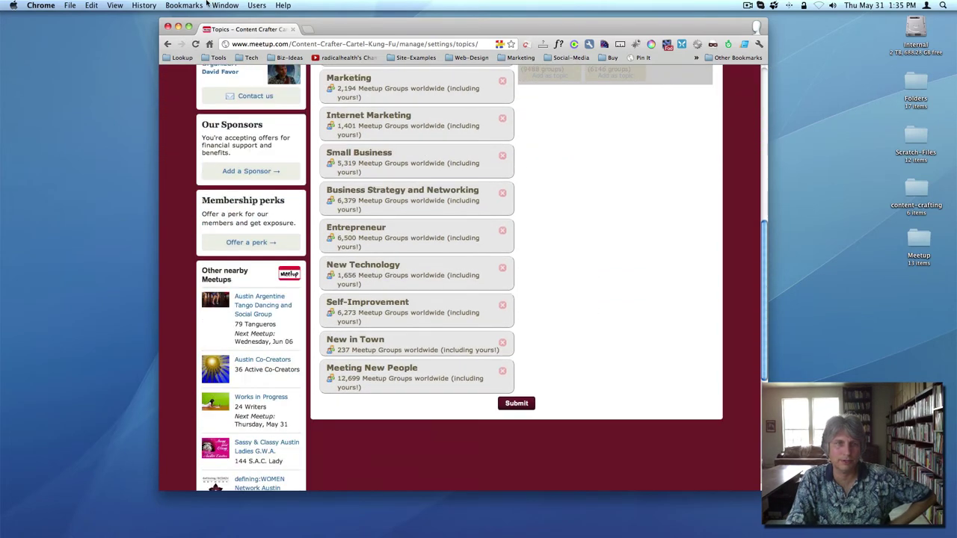
pyautogui.scroll(5, 236, 121)
pyautogui.scroll(-1, 390, 216)
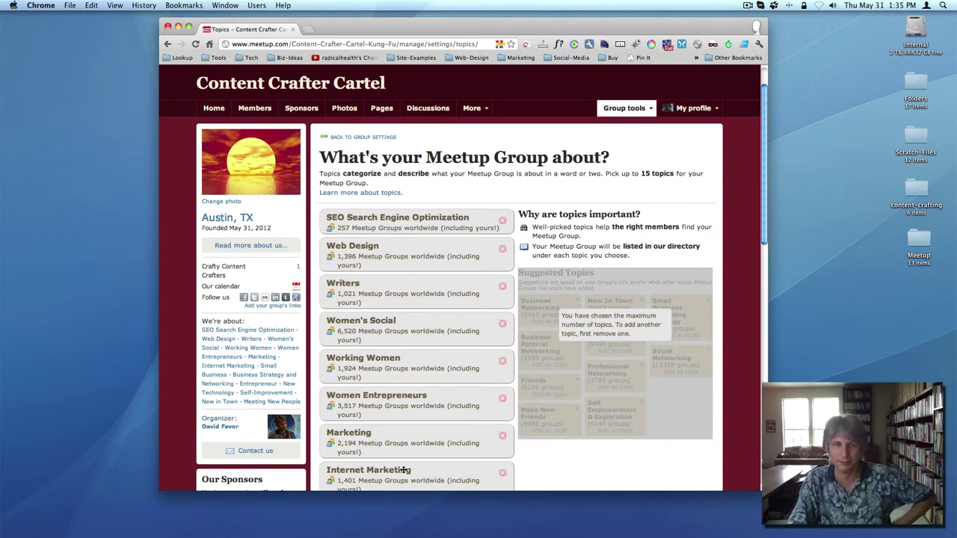
pyautogui.click(168, 45)
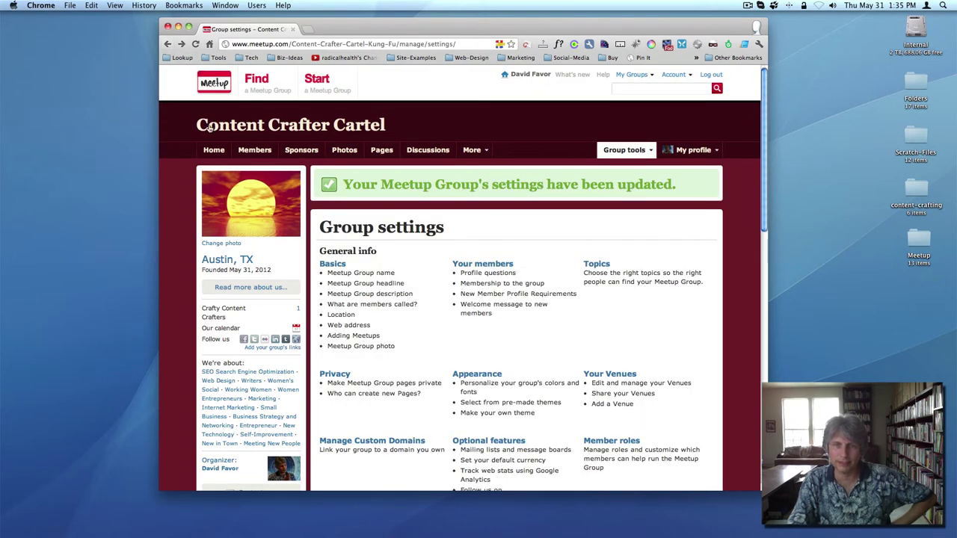
# Step: Restrict creation of new Pages to only the Organizer and Co-Organizers in the privacy settings and submit
pyautogui.click(333, 374)
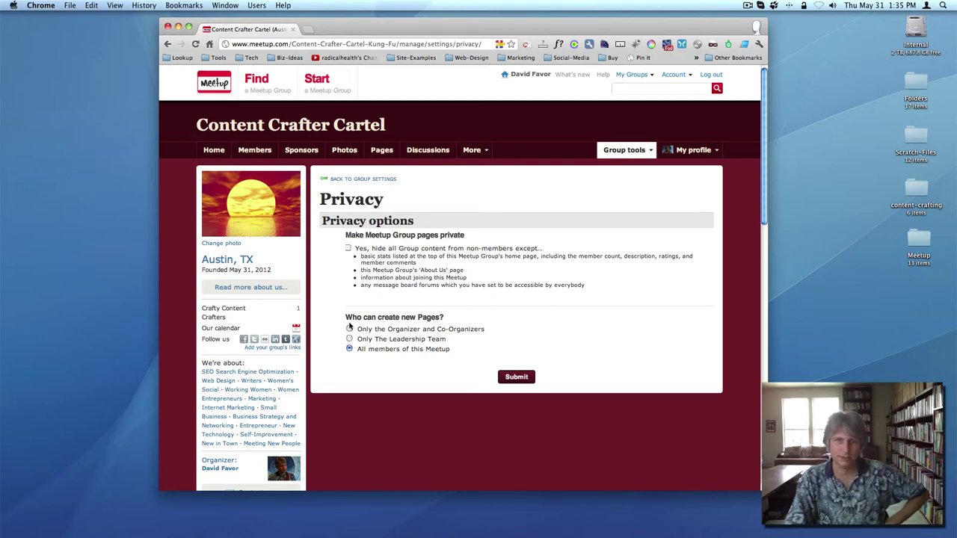
pyautogui.click(350, 329)
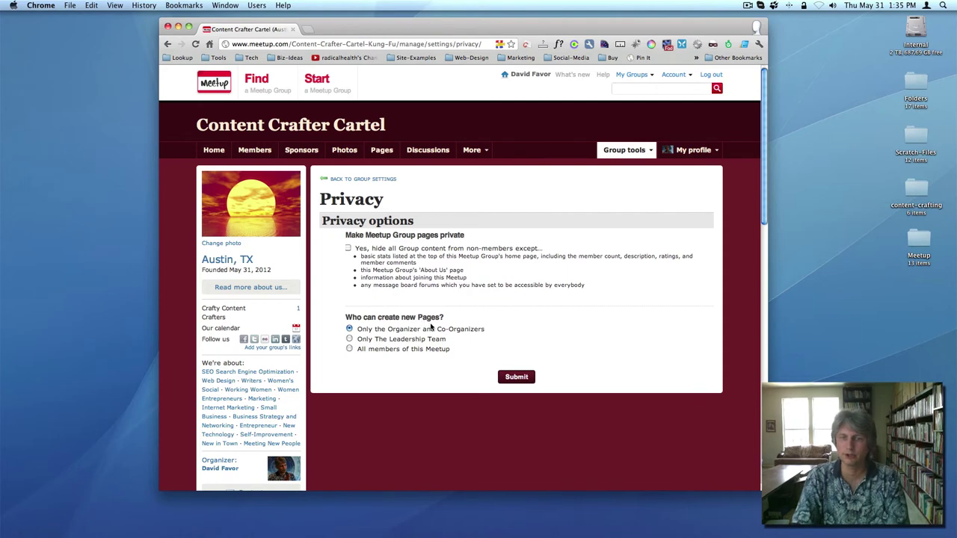
pyautogui.click(516, 378)
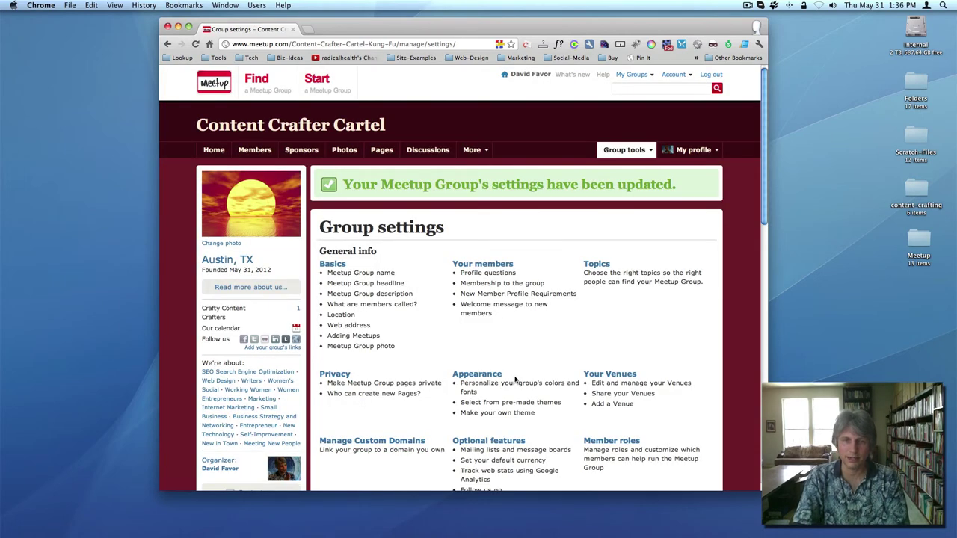
# Step: Look at the group's theme options in the appearance settings and leave without saving
pyautogui.click(492, 378)
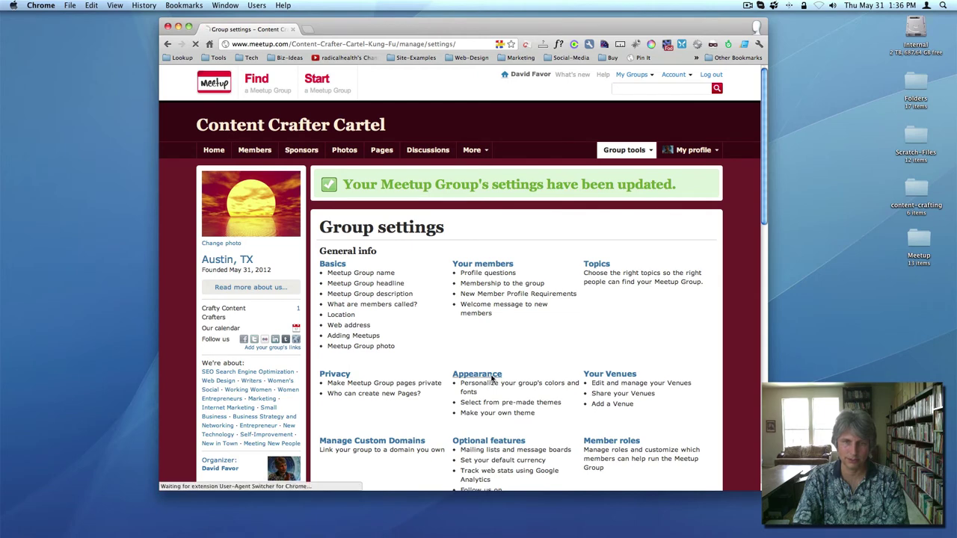
pyautogui.scroll(-3, 492, 378)
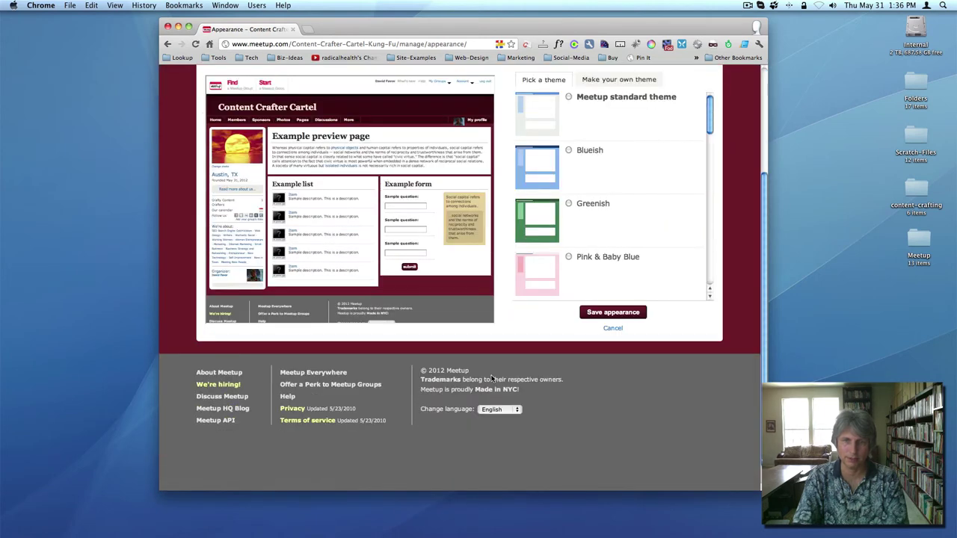
pyautogui.click(614, 327)
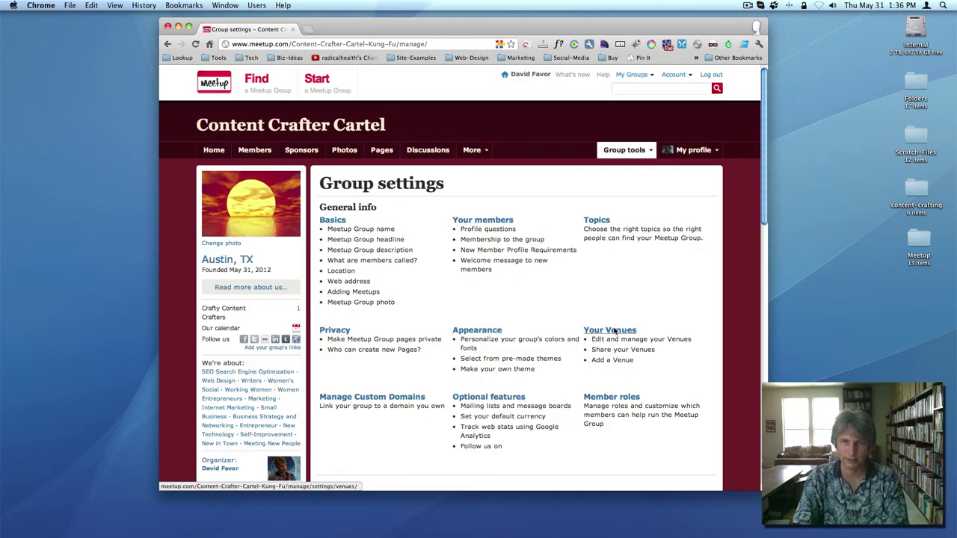
# Step: Review the group's venue list and the custom domain setup instructions, returning to the group settings overview
pyautogui.click(614, 331)
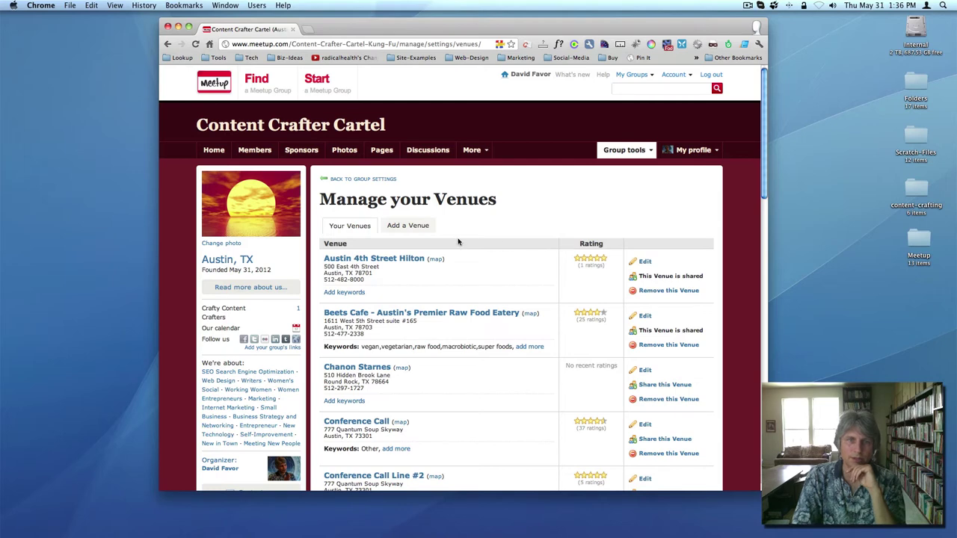
pyautogui.click(363, 179)
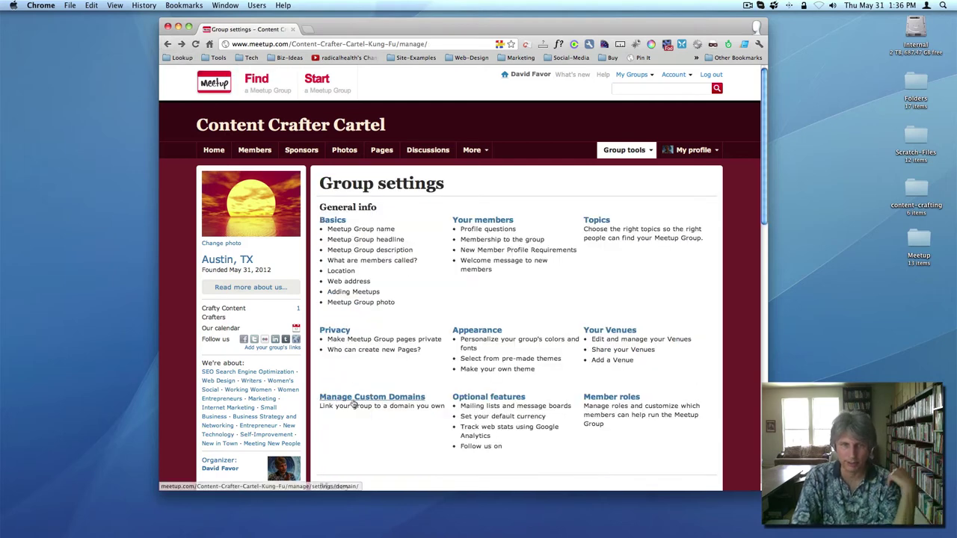
pyautogui.click(354, 403)
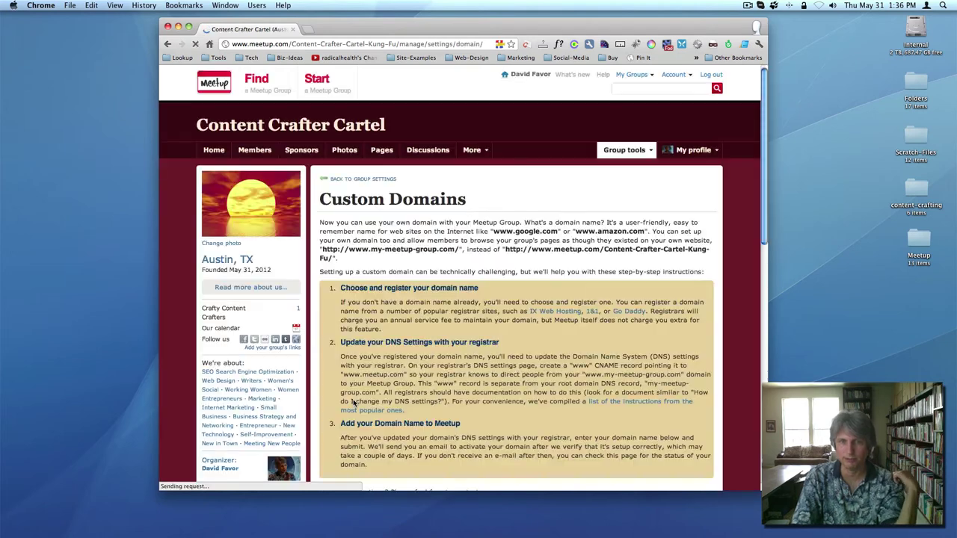
pyautogui.scroll(-4, 354, 403)
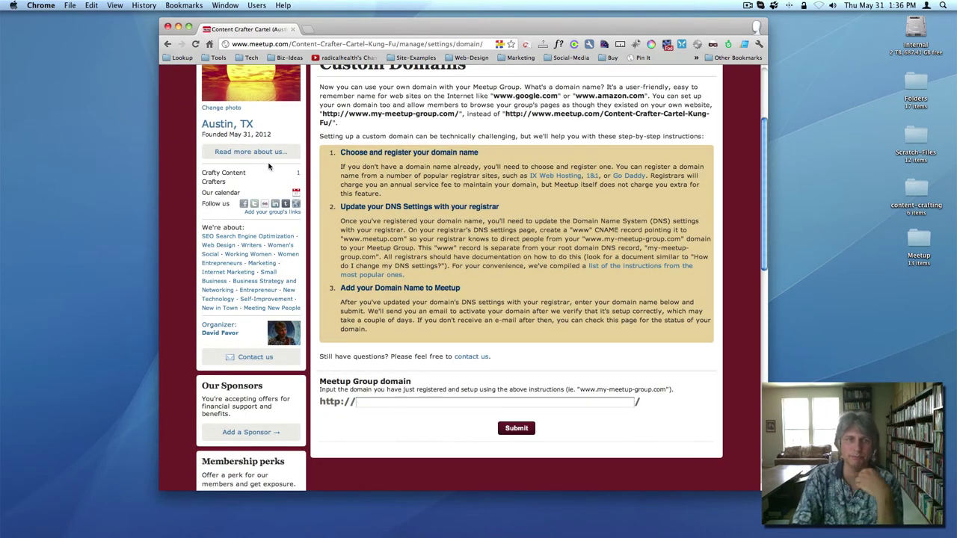
pyautogui.click(167, 43)
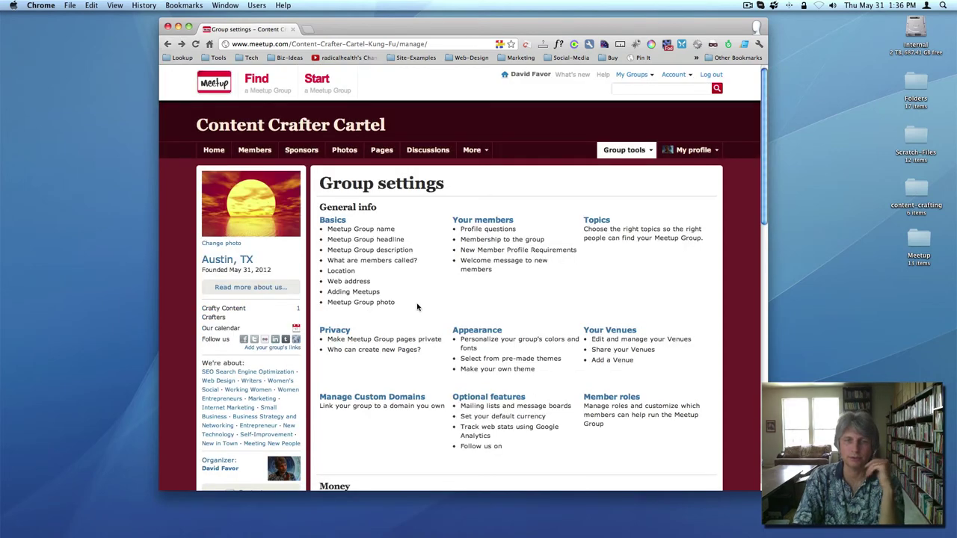
# Step: In the optional features, let all members send mailing list messages, with Organizers approving them first
pyautogui.click(501, 401)
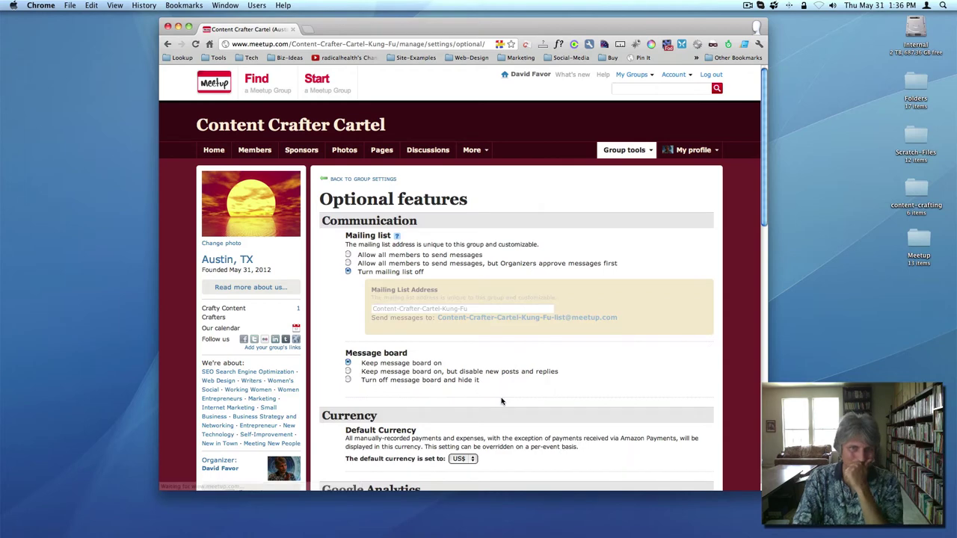
pyautogui.scroll(-2, 501, 402)
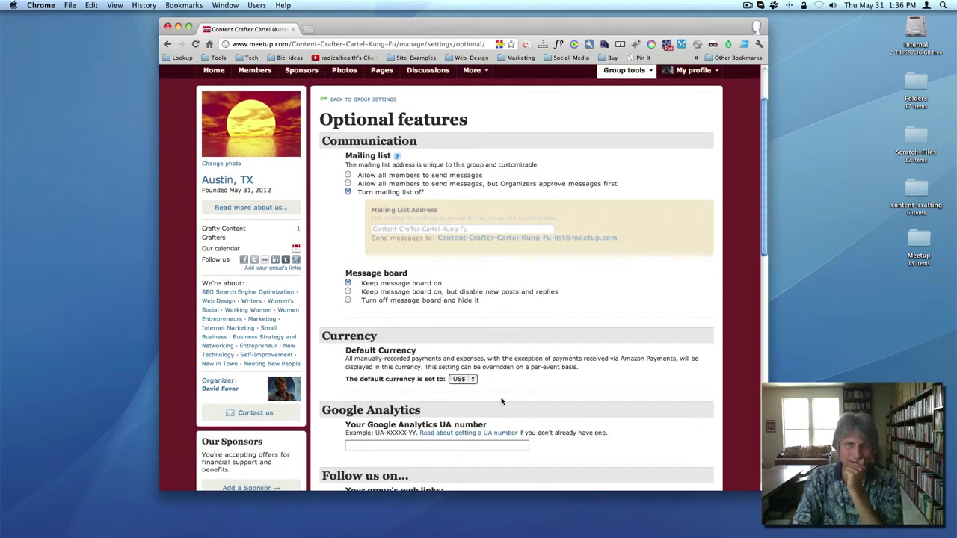
pyautogui.click(348, 184)
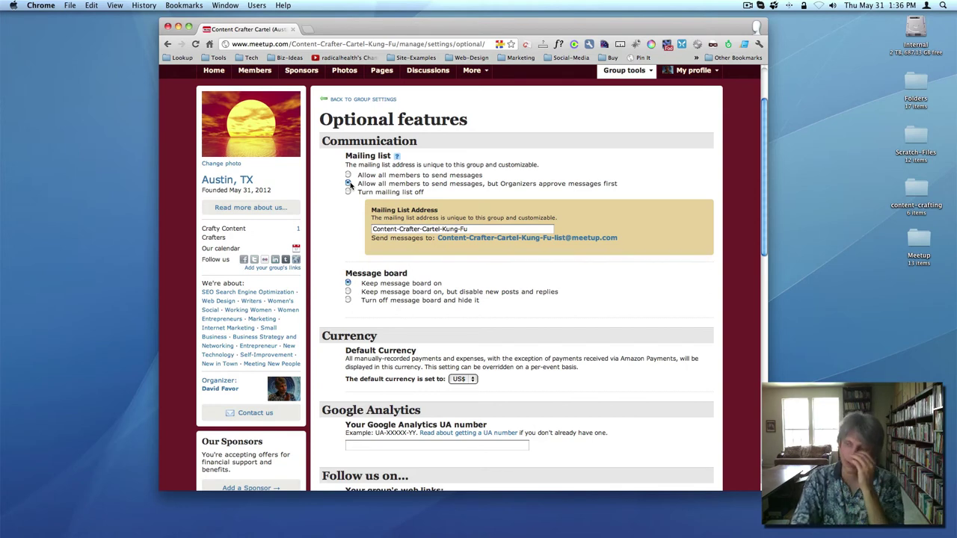
pyautogui.click(349, 184)
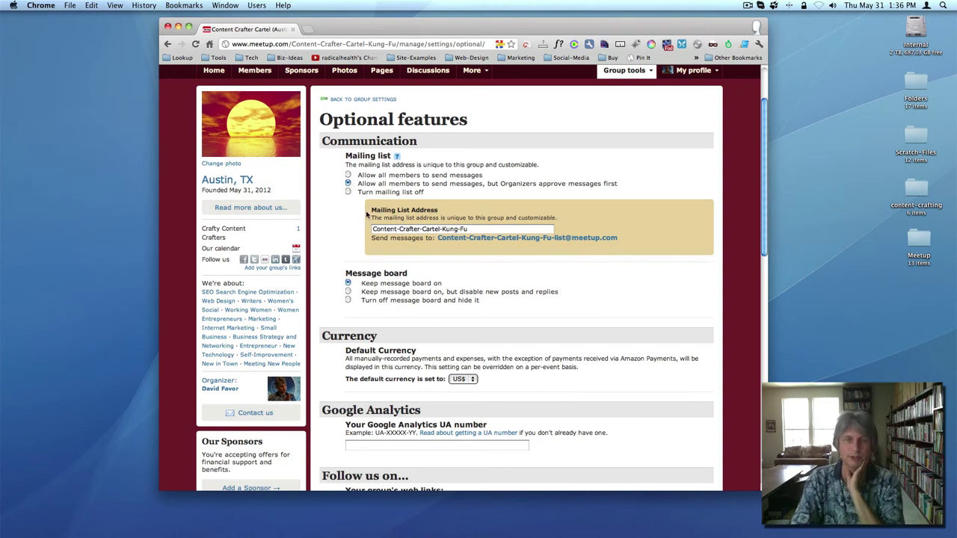
# Step: Keep the message board on but disable new posts and replies, and submit the optional features
pyautogui.click(347, 292)
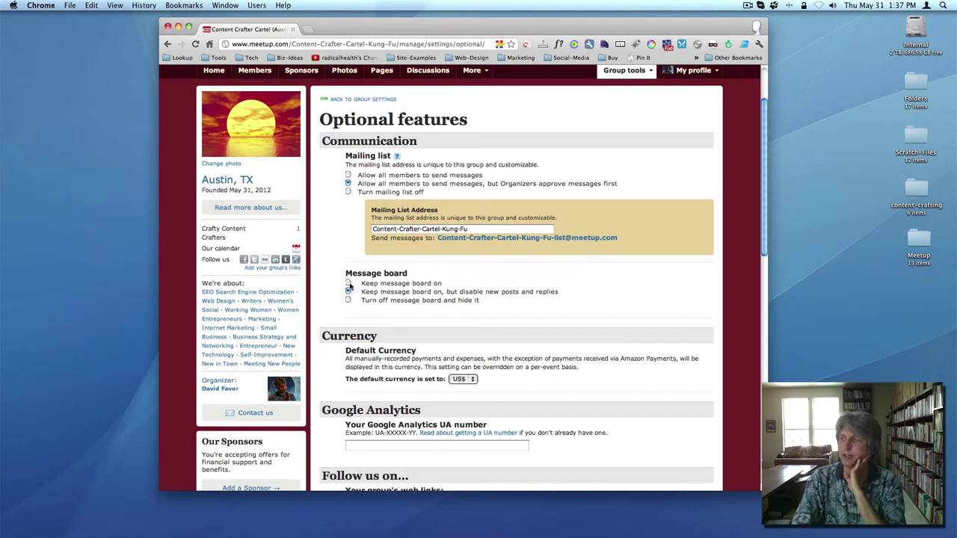
pyautogui.click(348, 283)
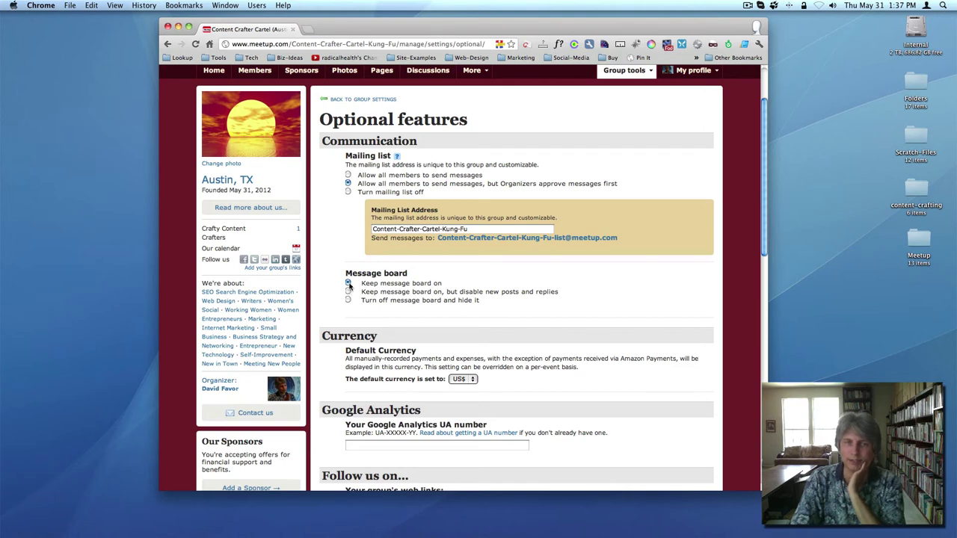
pyautogui.click(348, 292)
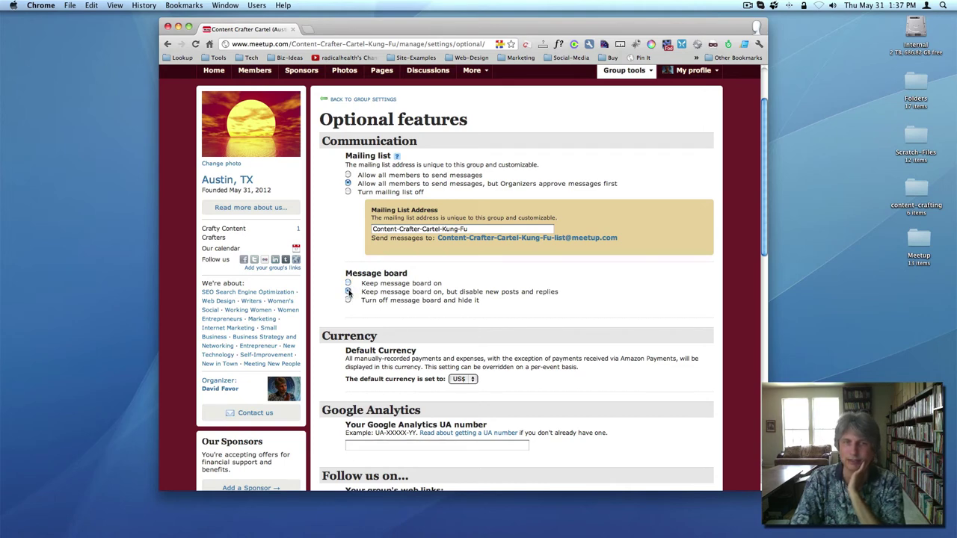
pyautogui.scroll(-3, 427, 320)
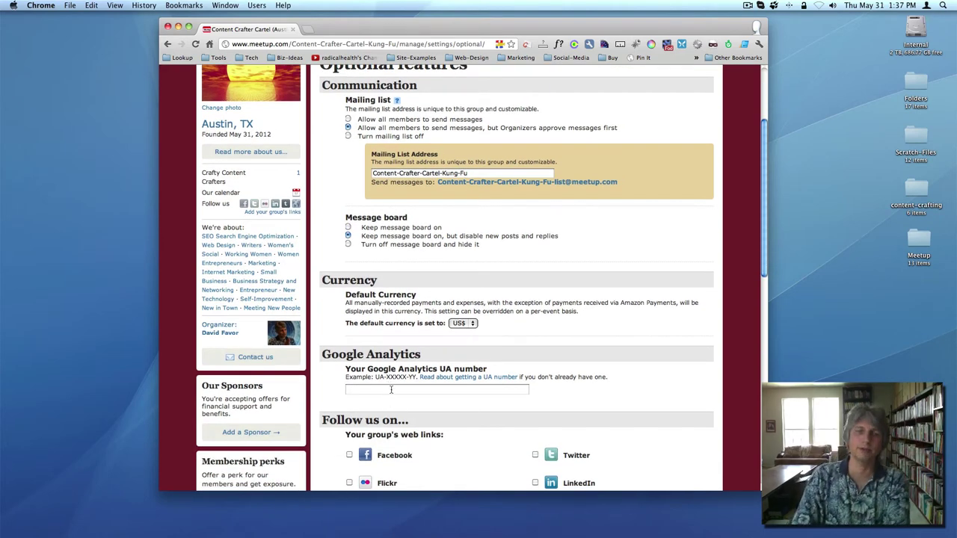
pyautogui.scroll(-2, 389, 387)
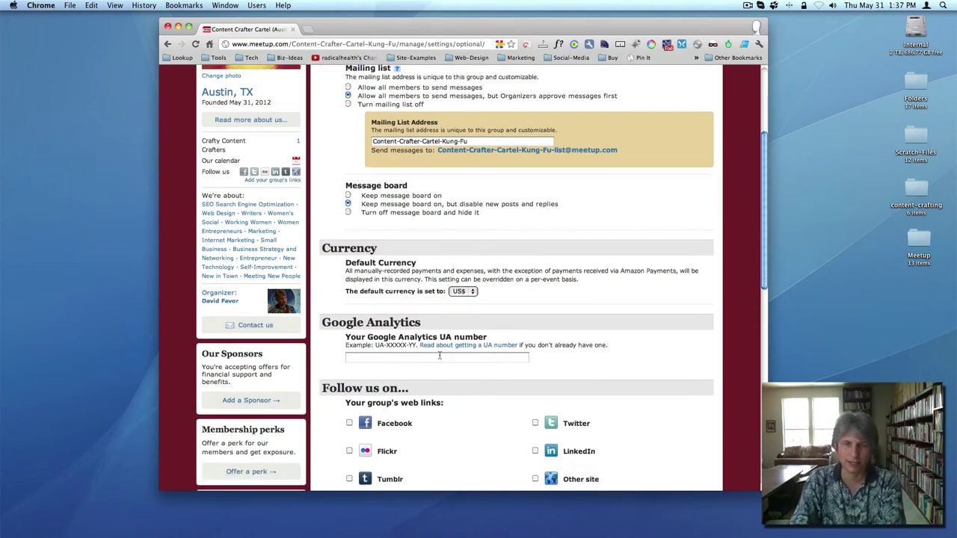
pyautogui.scroll(-8, 440, 356)
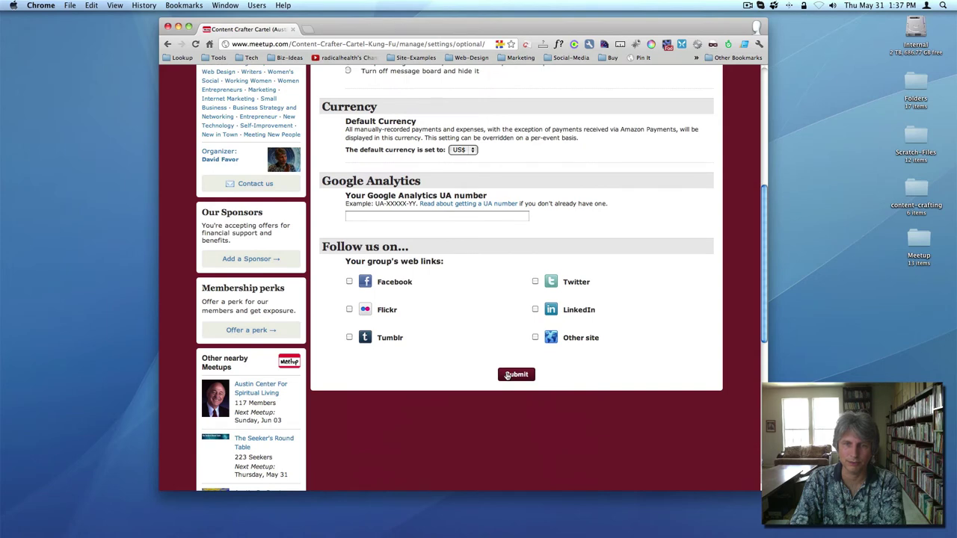
pyautogui.click(507, 376)
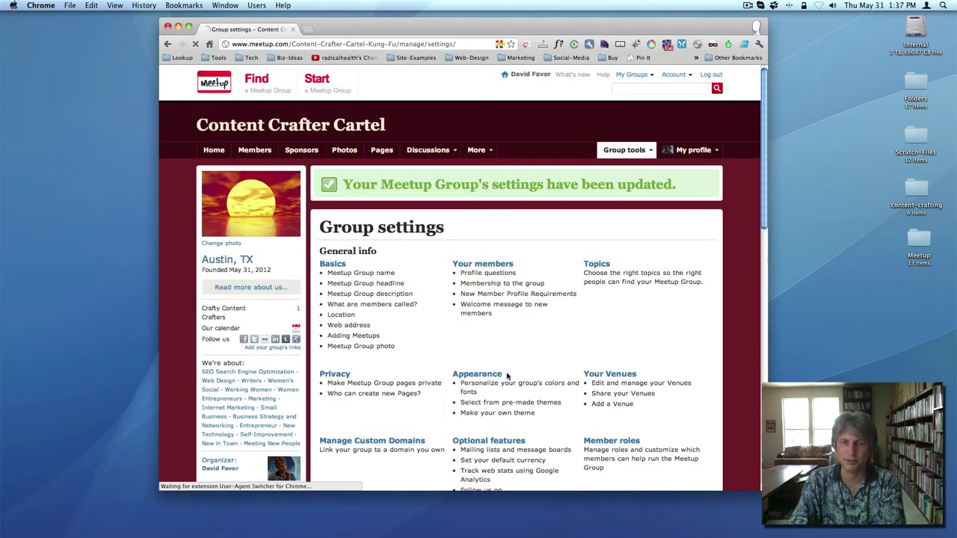
# Step: Look over the leadership team's member roles and return to the group settings overview
pyautogui.click(620, 445)
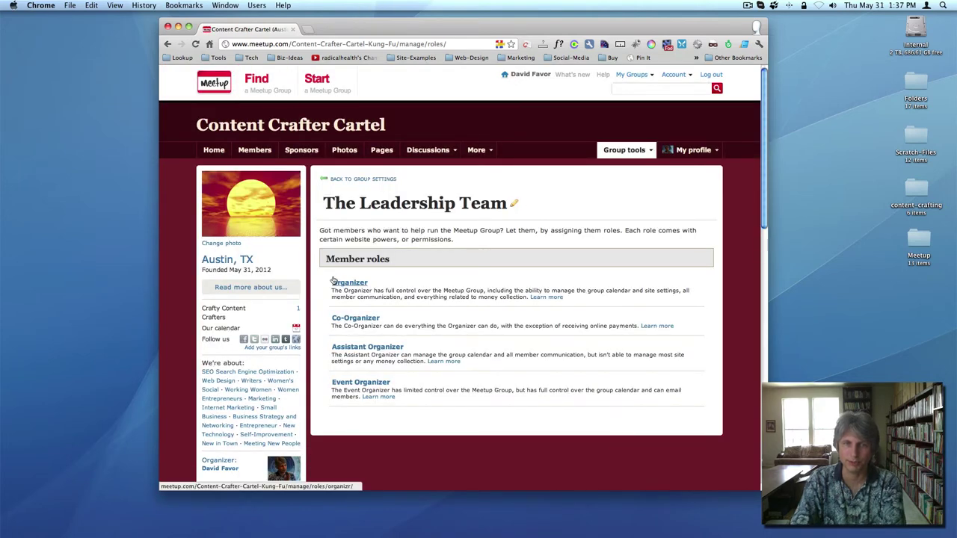
pyautogui.click(169, 44)
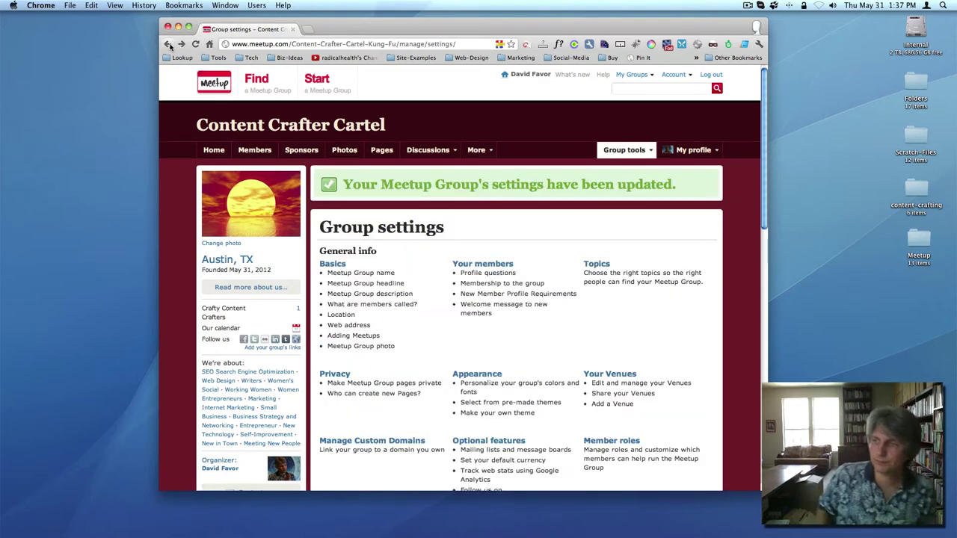
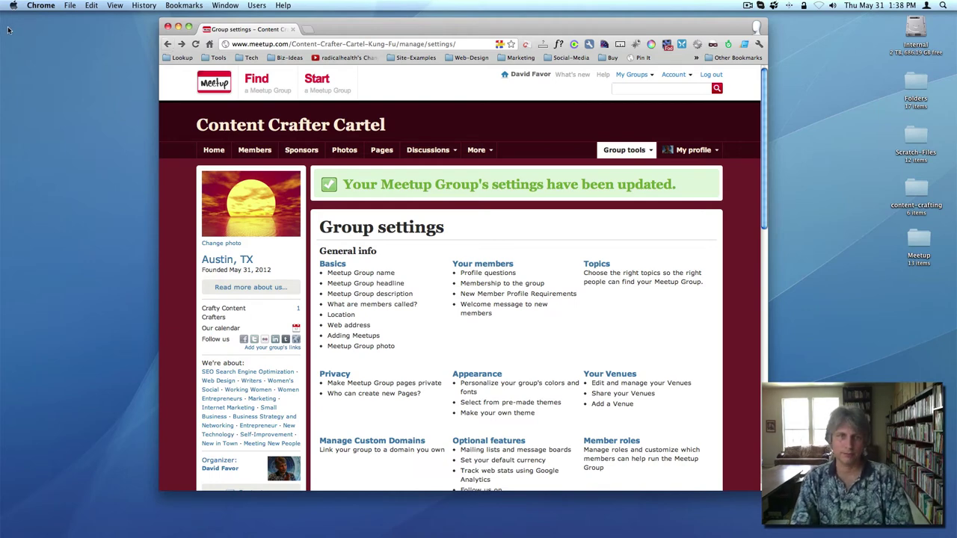
# Step: Open the group's home page and bring up the logged-out Safari window, moving it aside so the group's address stays visible
pyautogui.click(202, 153)
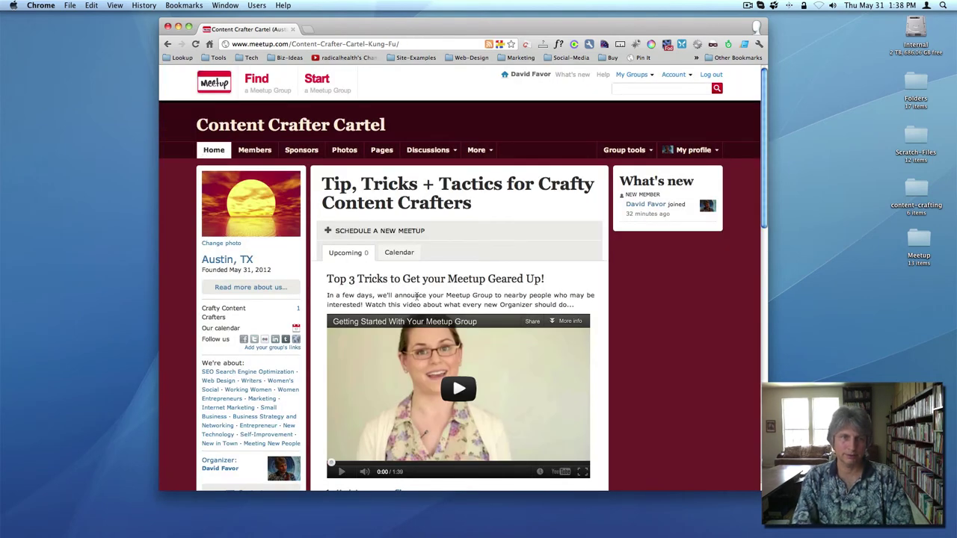
pyautogui.moveTo(947, 523)
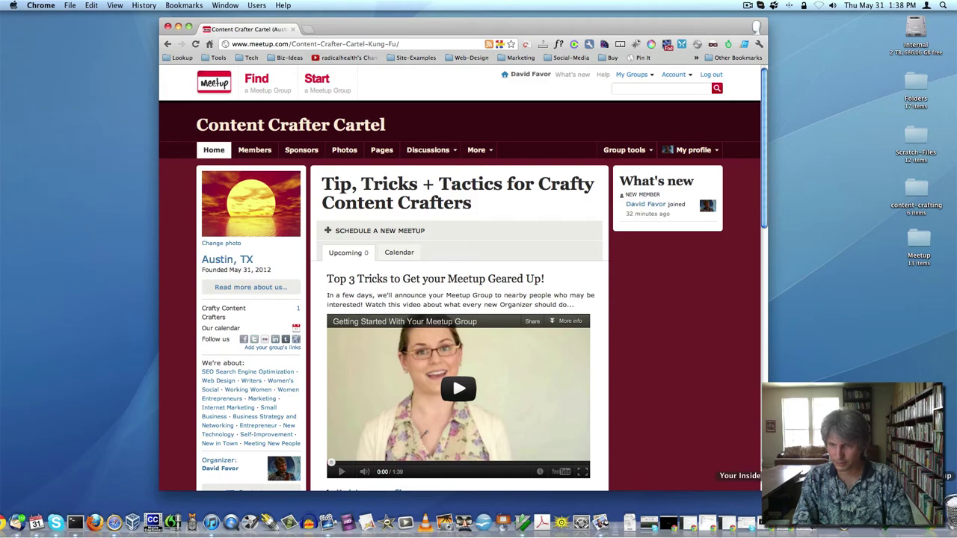
pyautogui.click(935, 524)
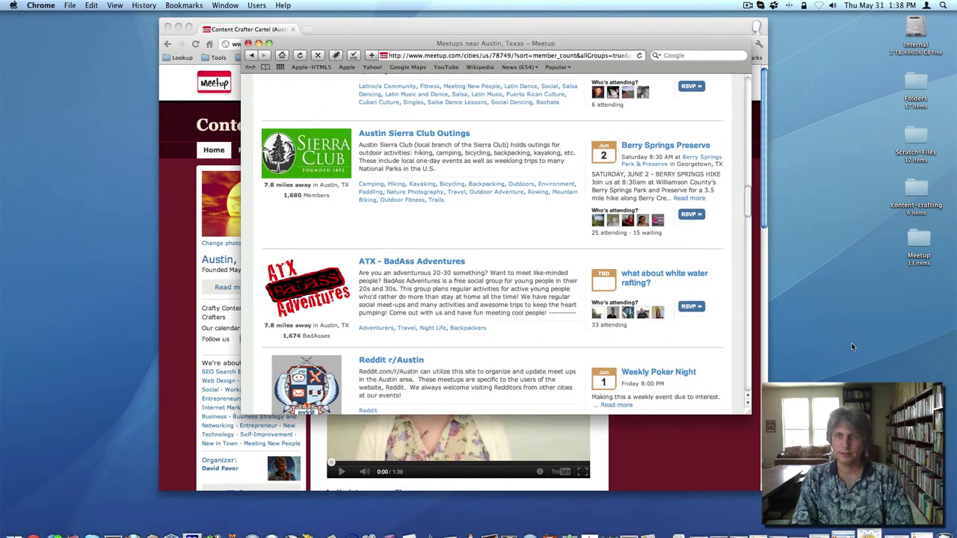
pyautogui.scroll(10, 696, 202)
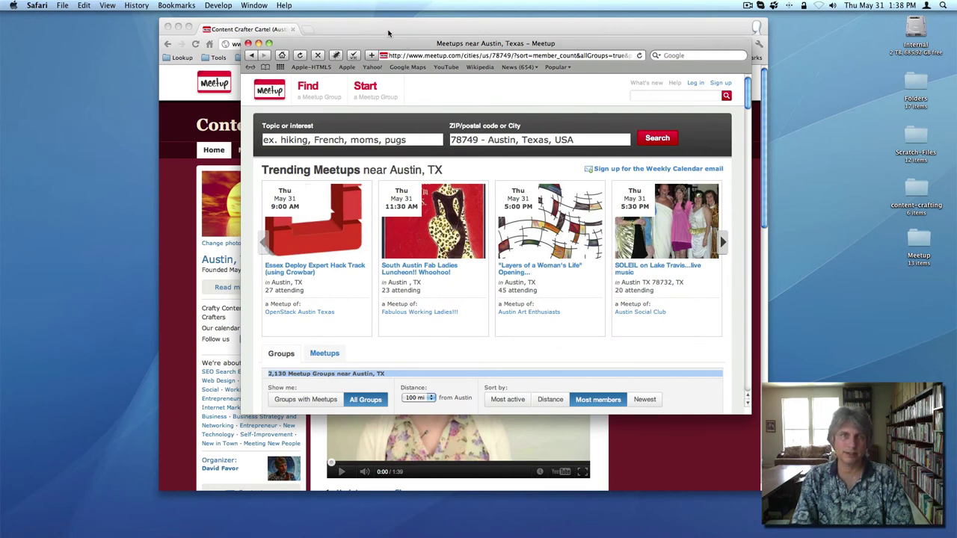
pyautogui.moveTo(404, 46); pyautogui.dragTo(560, 102)
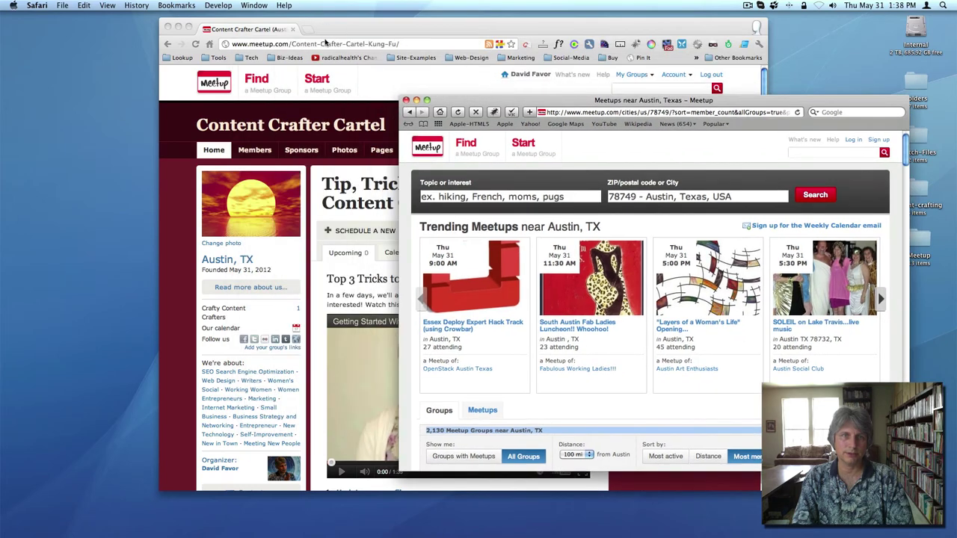
# Step: Copy the group's home page address from Chrome and load it in Safari to see the page as a non-member
pyautogui.click(325, 44)
pyautogui.press('super+c')
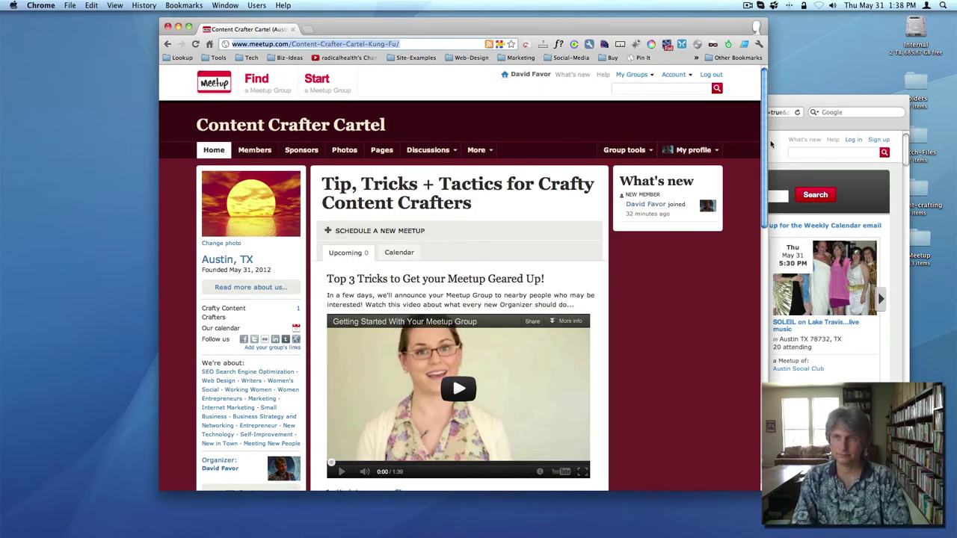
pyautogui.click(773, 145)
pyautogui.click(570, 112)
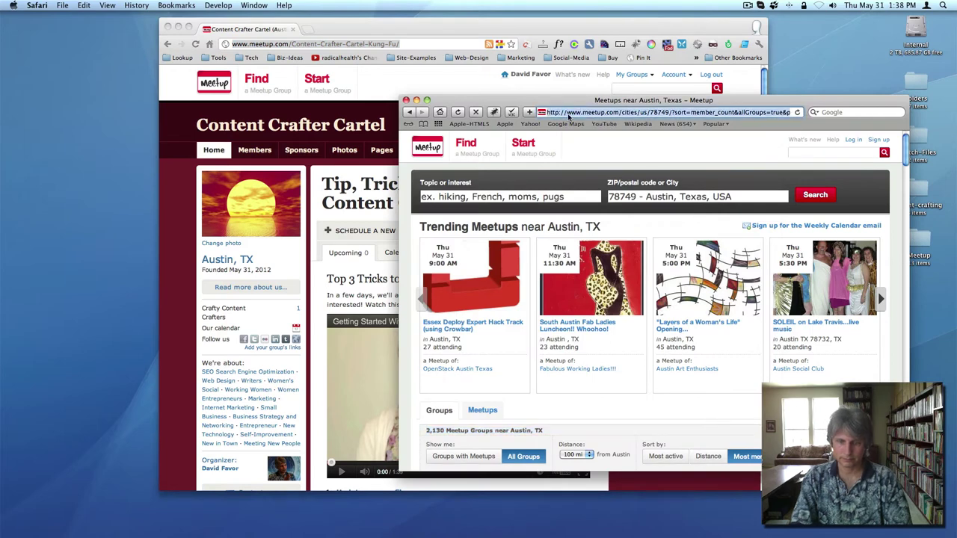
pyautogui.press('super+v')
pyautogui.press('Return')
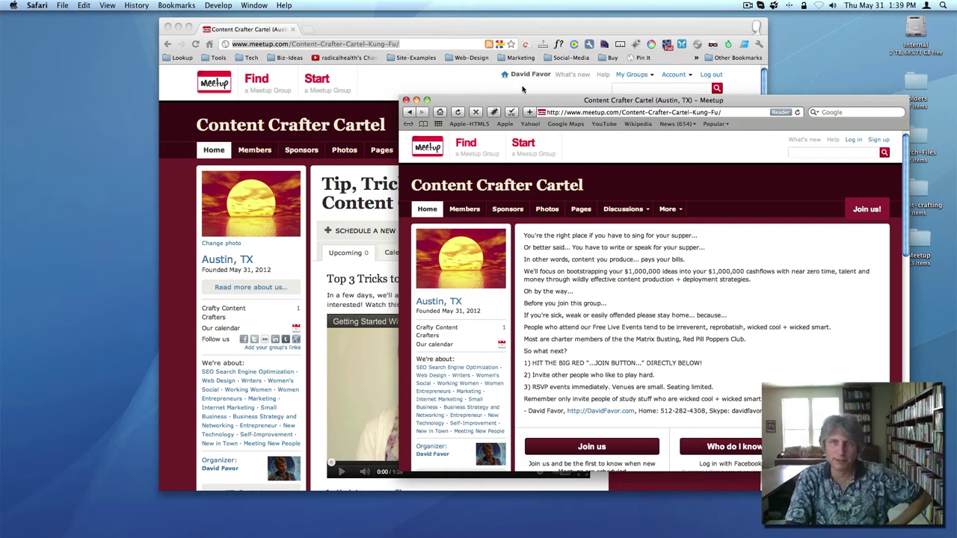
pyautogui.moveTo(534, 100)
pyautogui.mouseDown()
pyautogui.moveTo(557, 96)
pyautogui.moveTo(524, 95)
pyautogui.mouseUp()
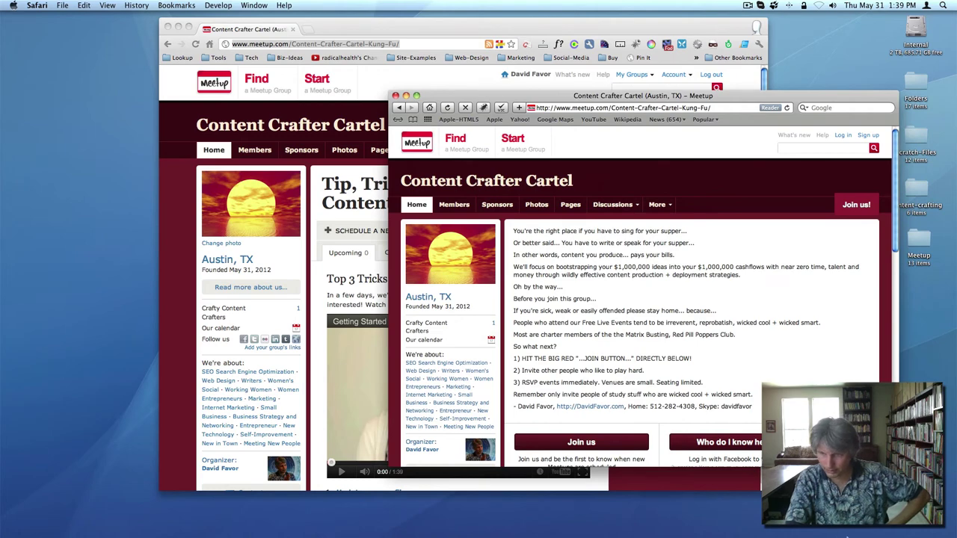
# Step: Switch to the Your Inside Track Party group in Chrome, review the description in its basic settings, and return to the Safari window
pyautogui.click(836, 536)
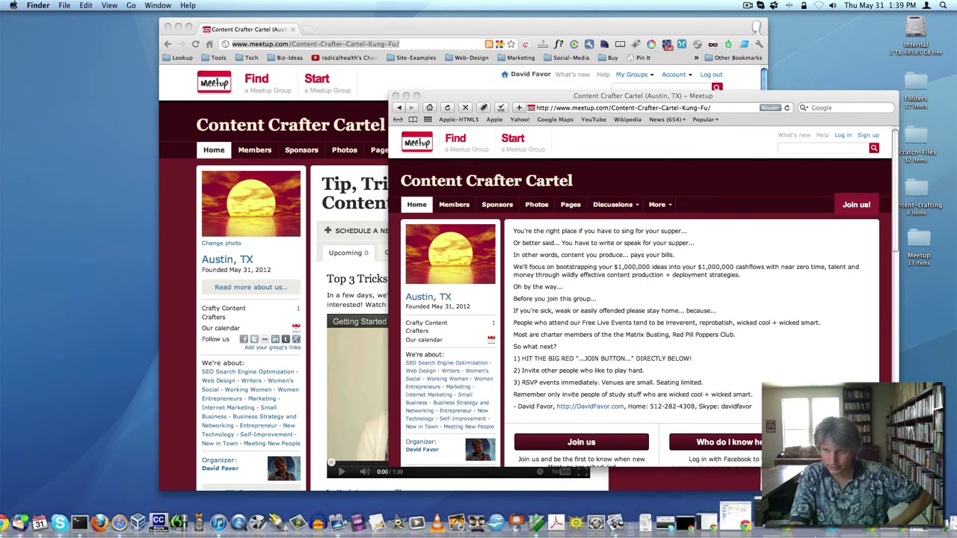
pyautogui.click(746, 522)
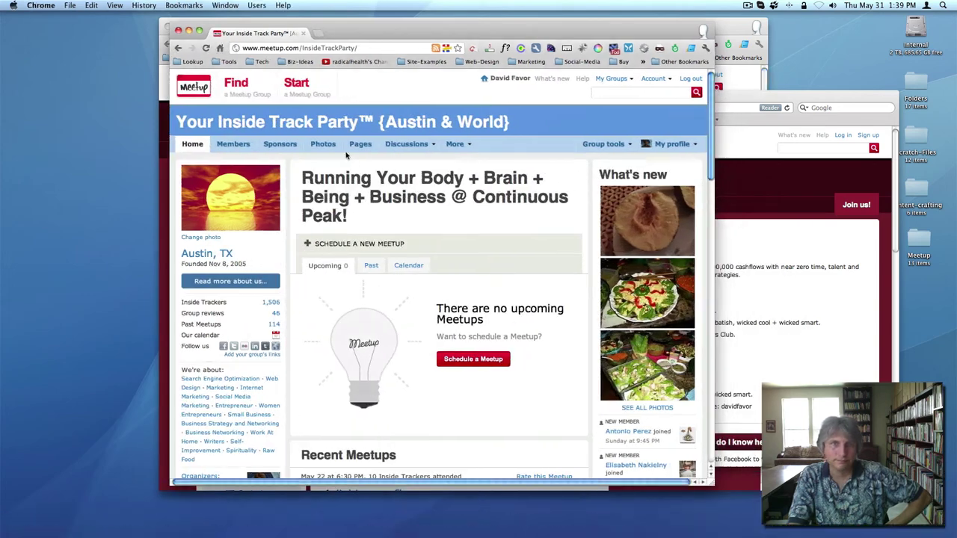
pyautogui.moveTo(604, 145)
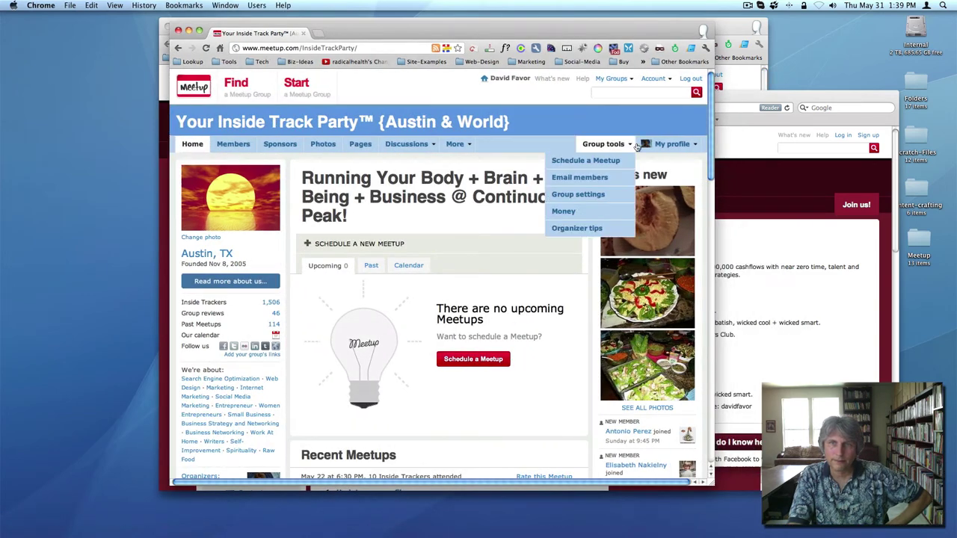
pyautogui.click(578, 194)
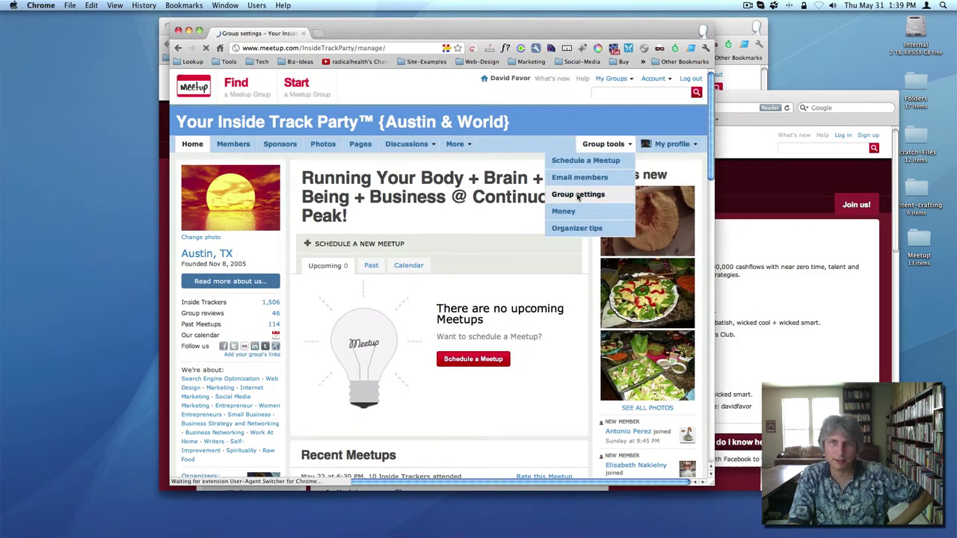
pyautogui.click(322, 223)
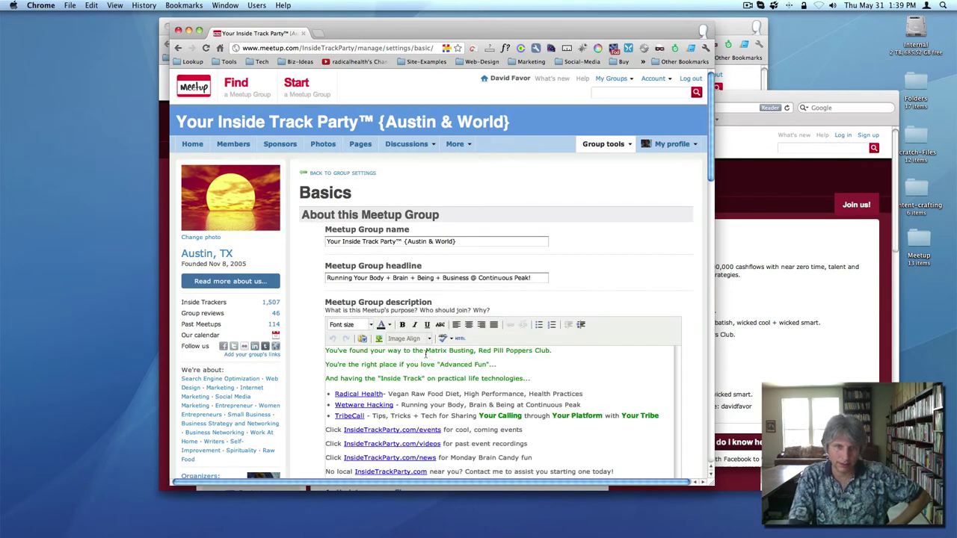
pyautogui.scroll(-3, 414, 379)
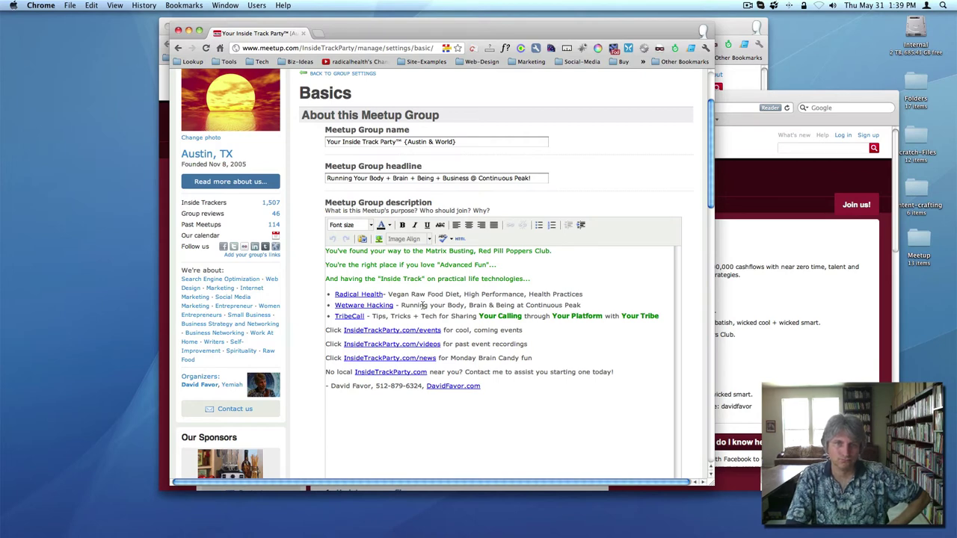
pyautogui.click(854, 302)
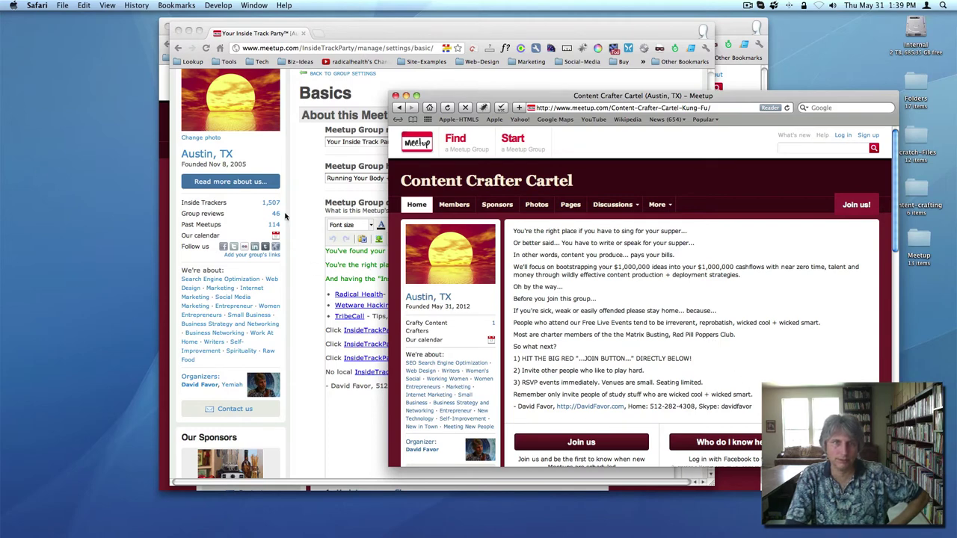
# Step: Review the HTML source of the Your Inside Track Party group description, close it, and minimize that window
pyautogui.click(294, 230)
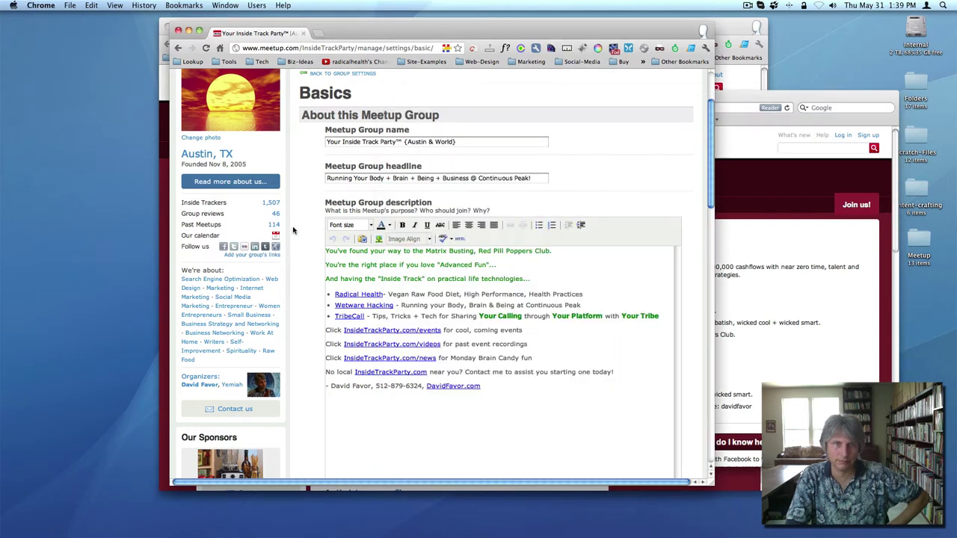
pyautogui.click(460, 239)
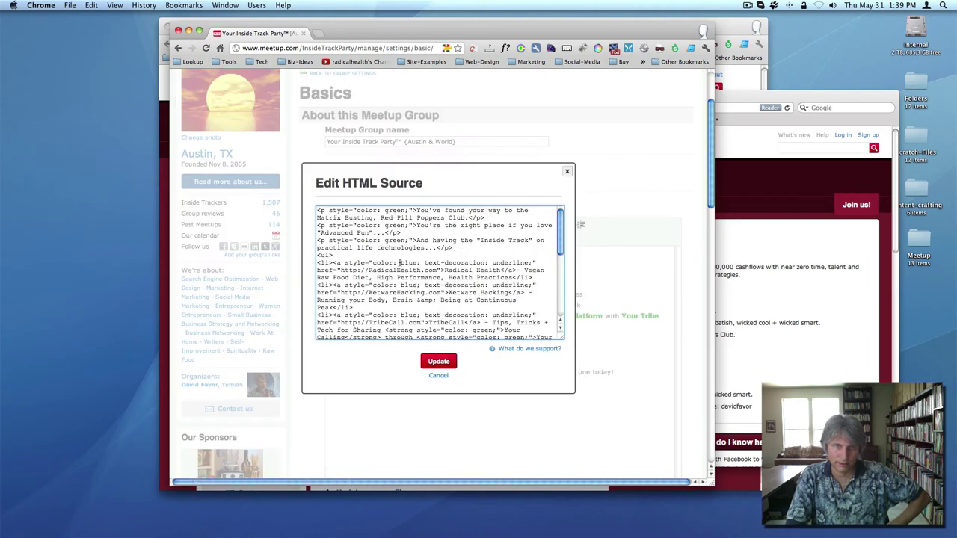
pyautogui.click(439, 363)
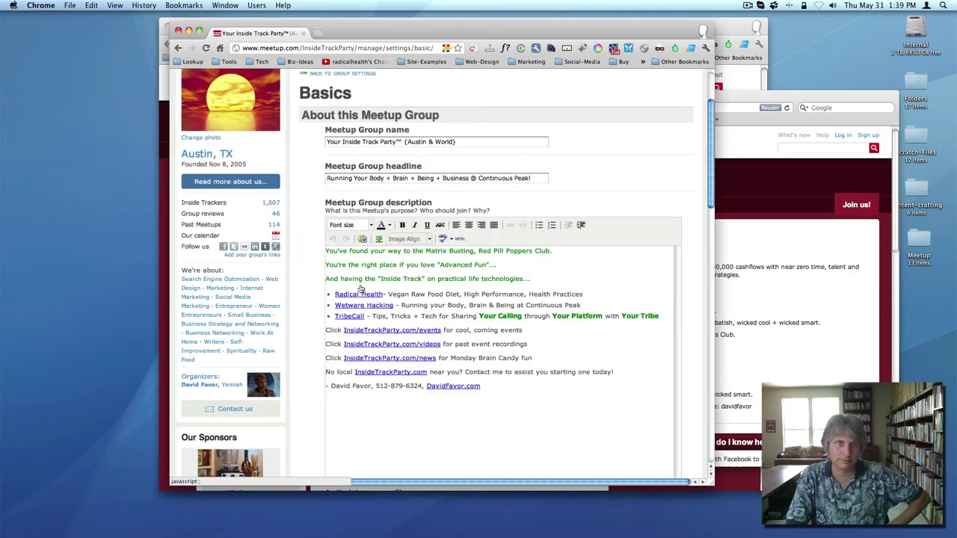
pyautogui.click(189, 31)
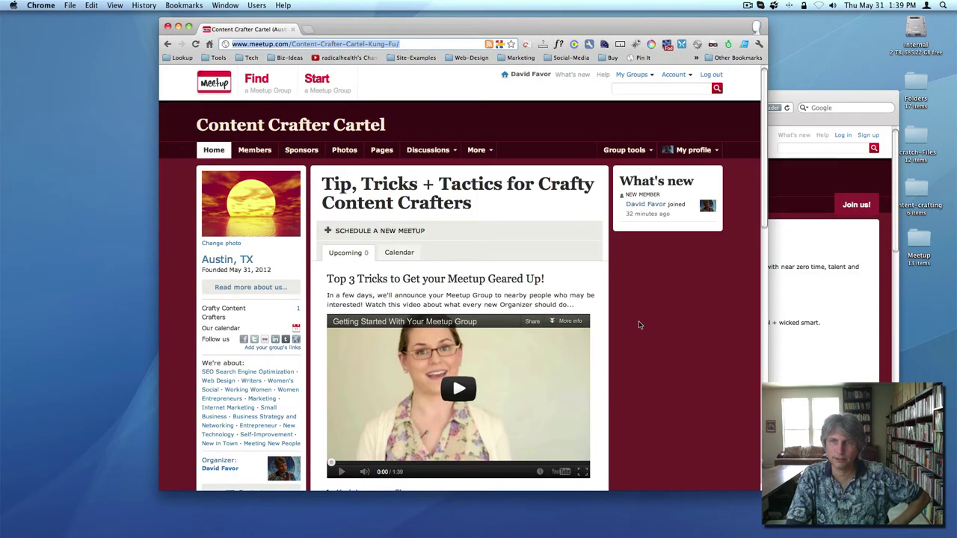
# Step: Open the Basics page in the Content Crafter Cartel group's settings
pyautogui.click(808, 358)
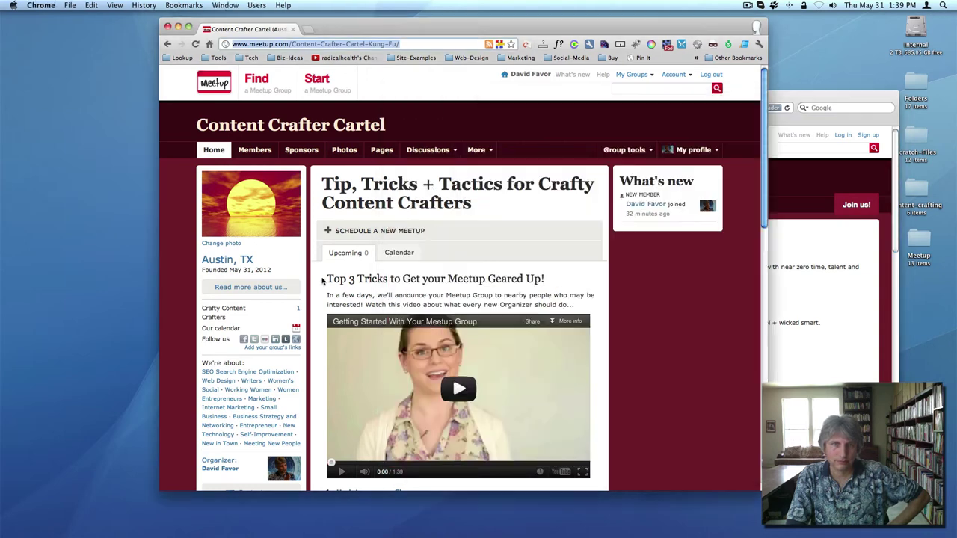
pyautogui.click(326, 282)
pyautogui.click(625, 150)
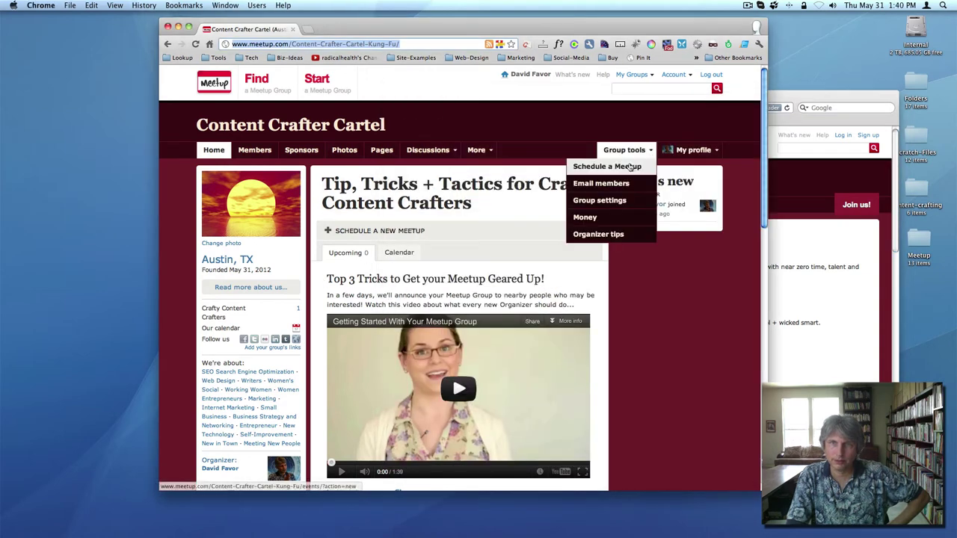
pyautogui.click(599, 200)
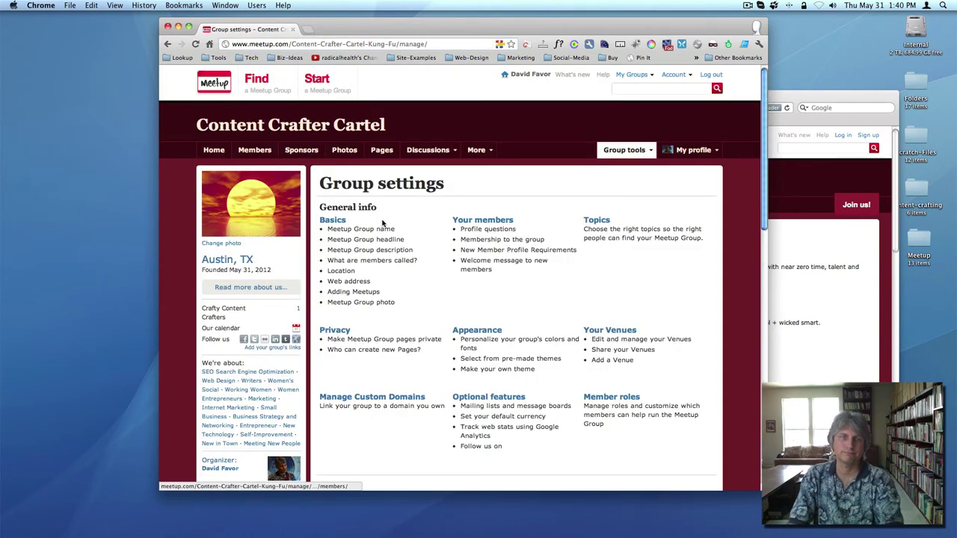
pyautogui.click(333, 219)
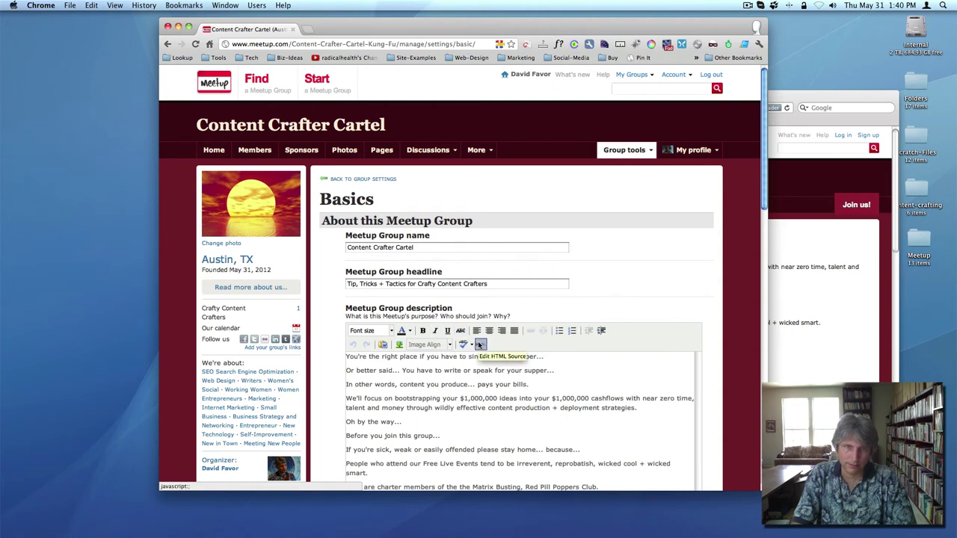
pyautogui.click(480, 344)
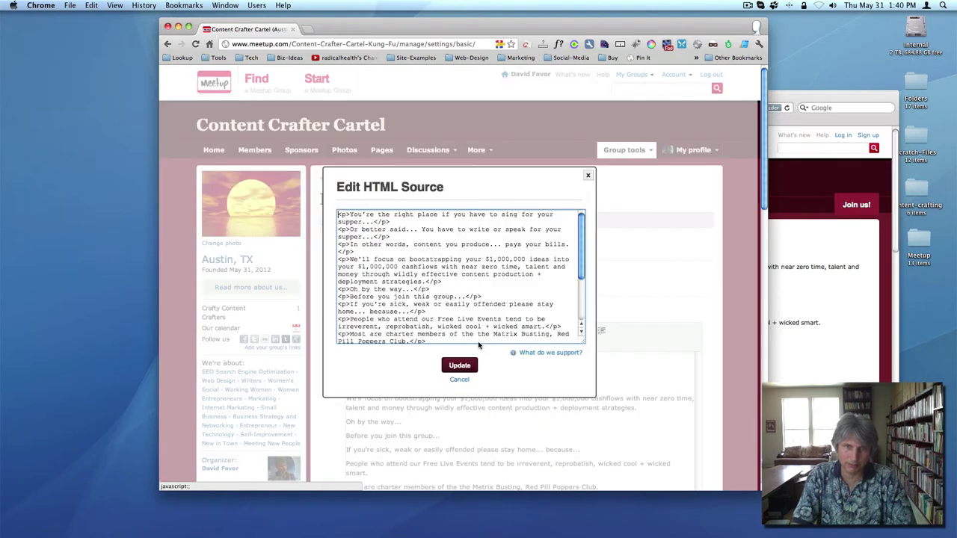
pyautogui.click(346, 217)
pyautogui.write('style')
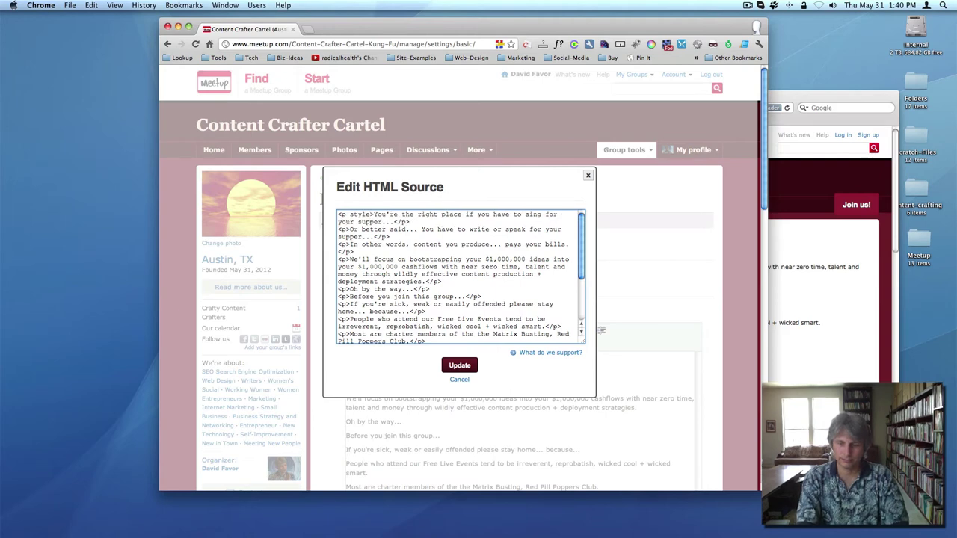
pyautogui.write('=""')
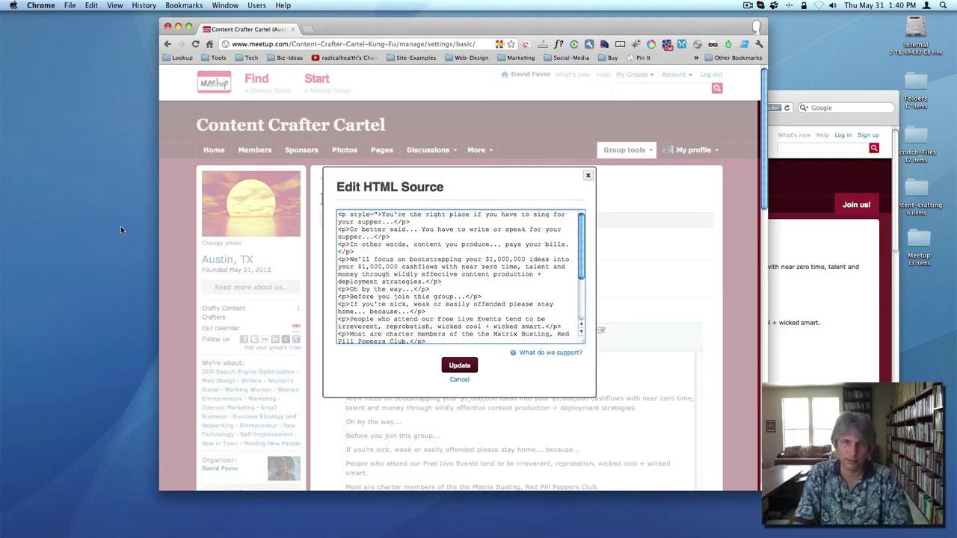
pyautogui.click(458, 380)
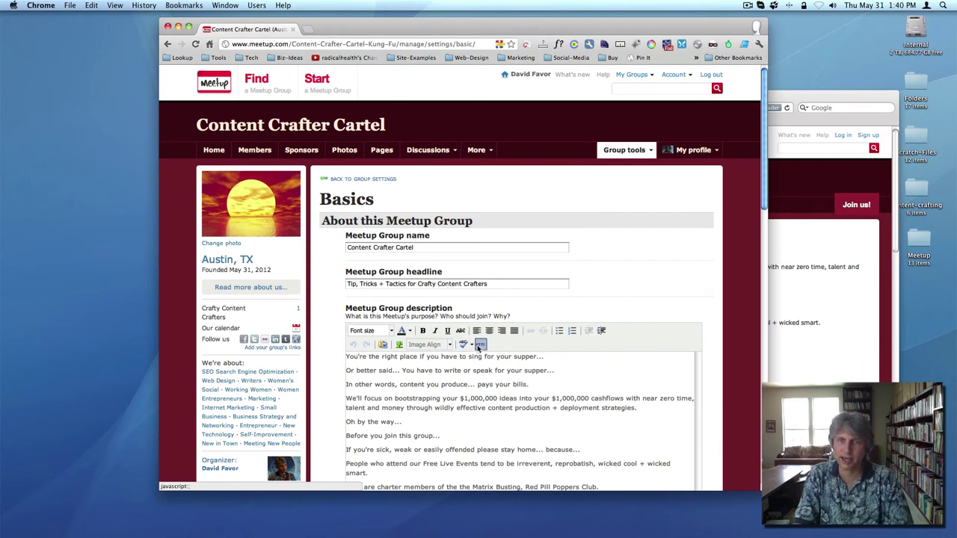
# Step: Open the group description's HTML source and add style="color: green;" to the first paragraph's opening tag
pyautogui.click(481, 345)
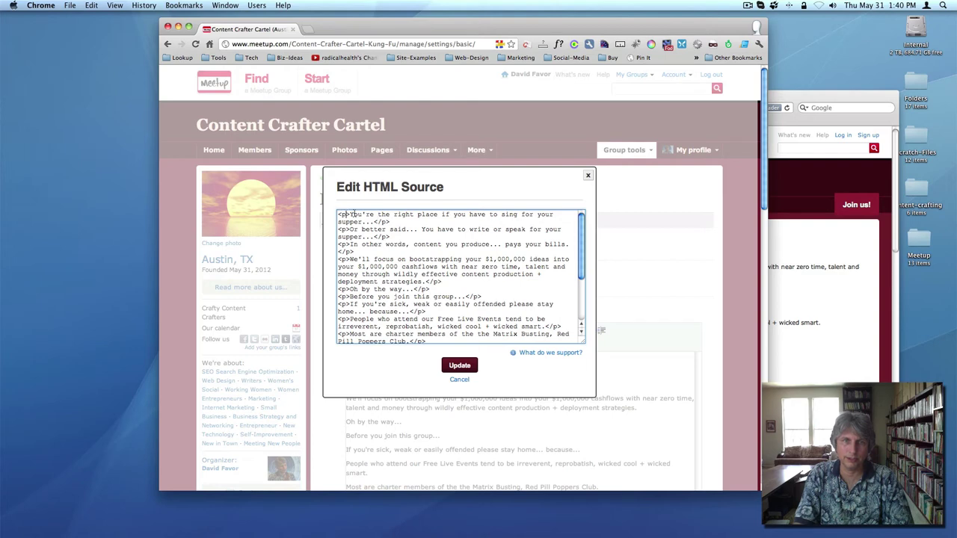
pyautogui.click(347, 214)
pyautogui.write('s')
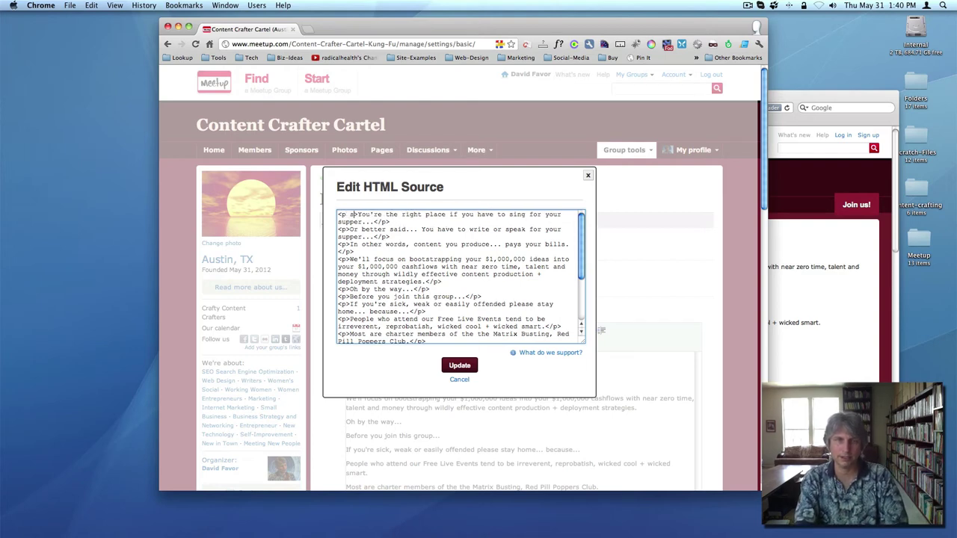
pyautogui.write('tyle="col')
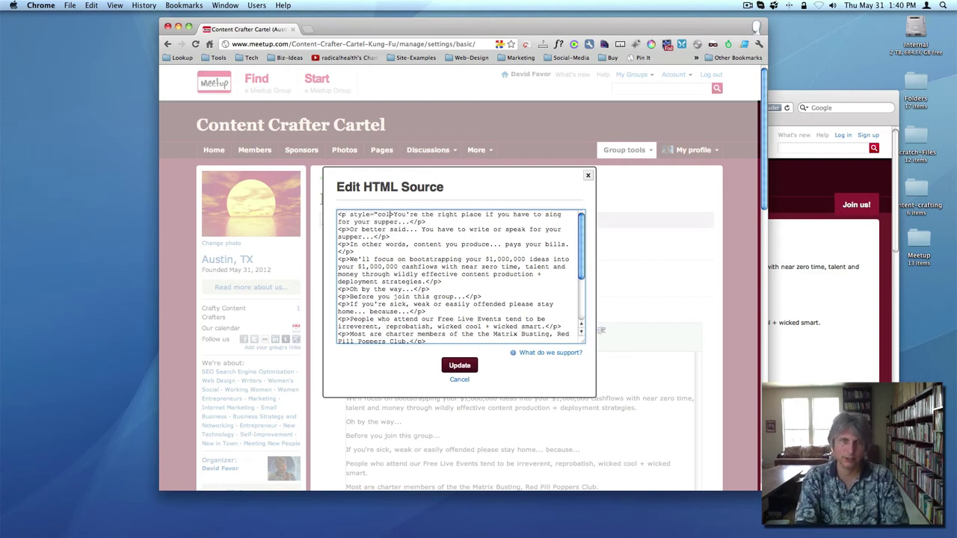
pyautogui.write('or: green')
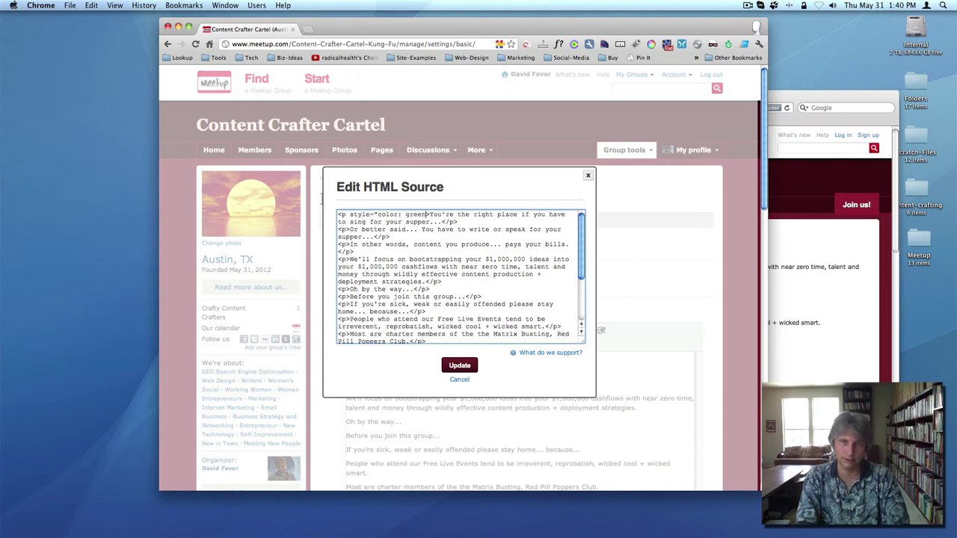
pyautogui.write(';"')
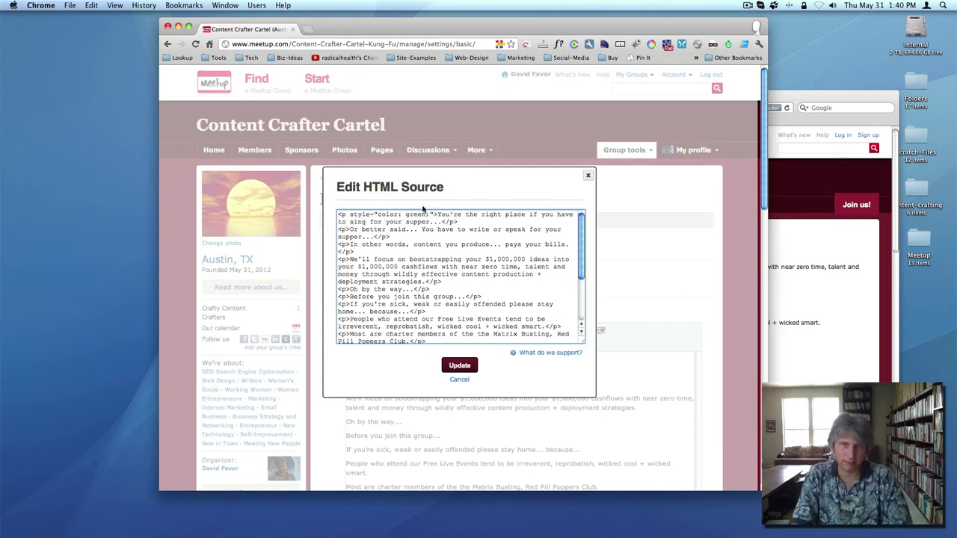
# Step: Copy the first paragraph's green style attribute into the opening tags of the second, third and fourth paragraphs
pyautogui.moveTo(436, 215); pyautogui.dragTo(351, 216)
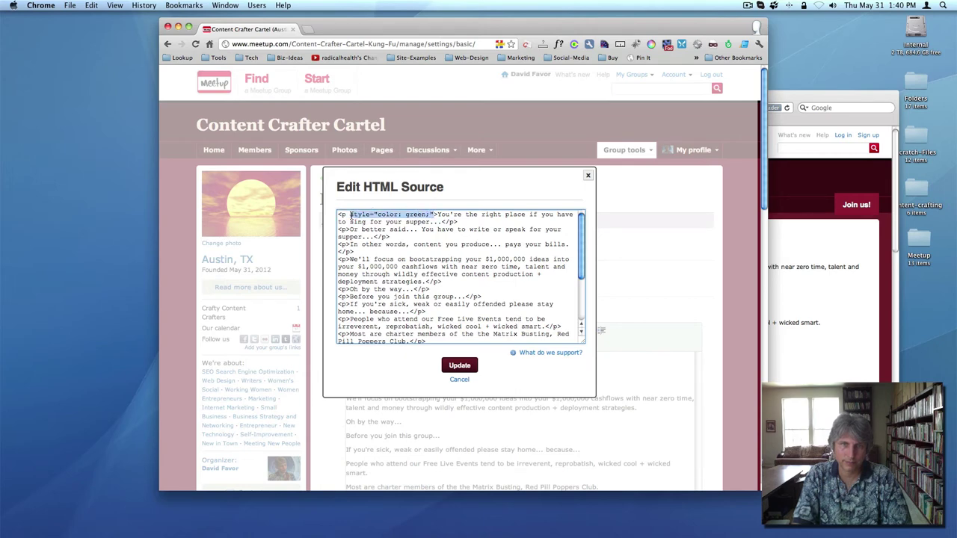
pyautogui.press('super+c')
pyautogui.click(347, 231)
pyautogui.press('super+v')
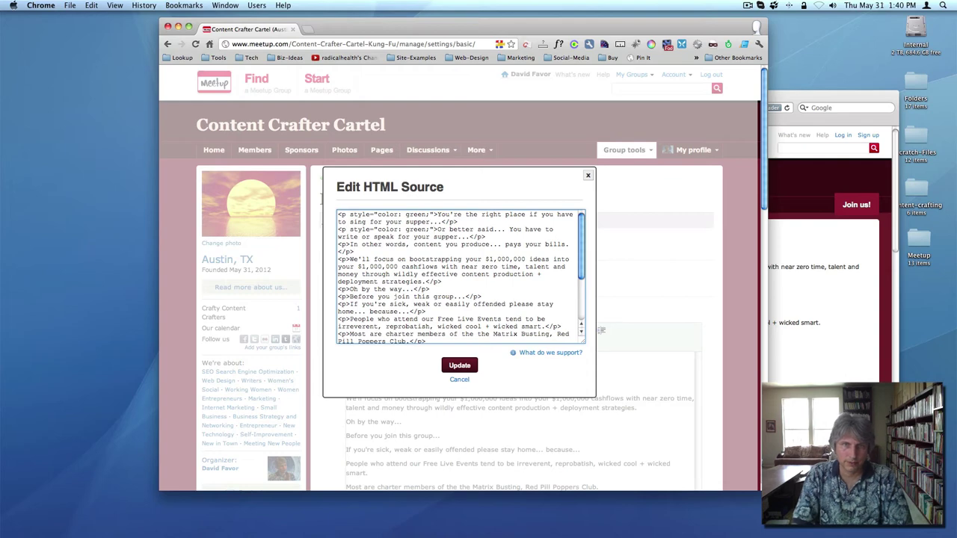
pyautogui.click(348, 245)
pyautogui.press('super+v')
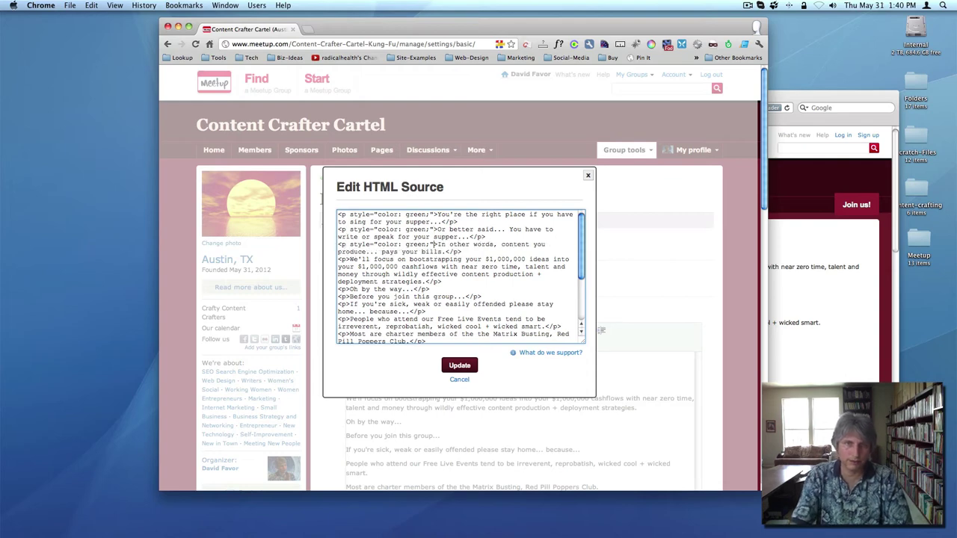
pyautogui.click(347, 260)
pyautogui.press('super+v')
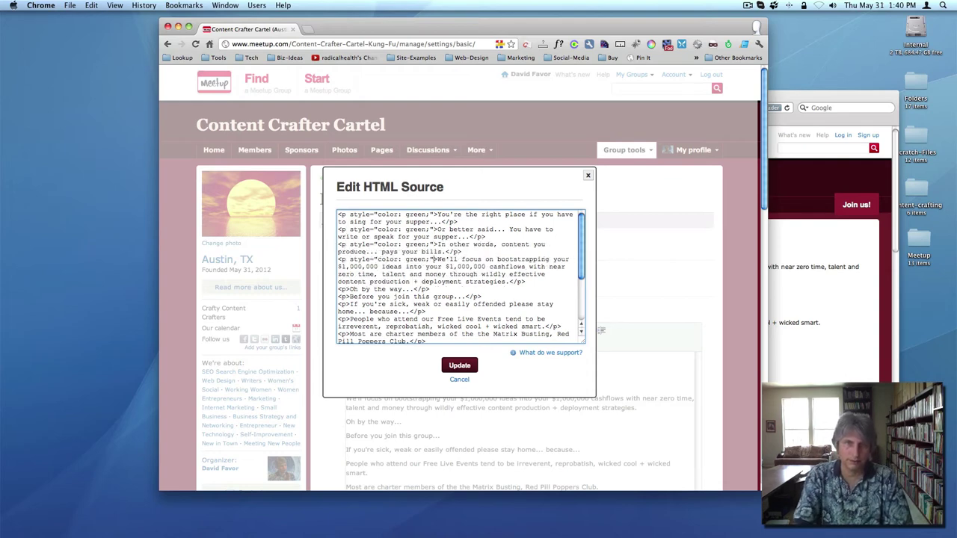
# Step: Paste the green style attribute into the four paragraphs from "Oh by the way..." through "People who attend our Free Live Events"
pyautogui.click(348, 289)
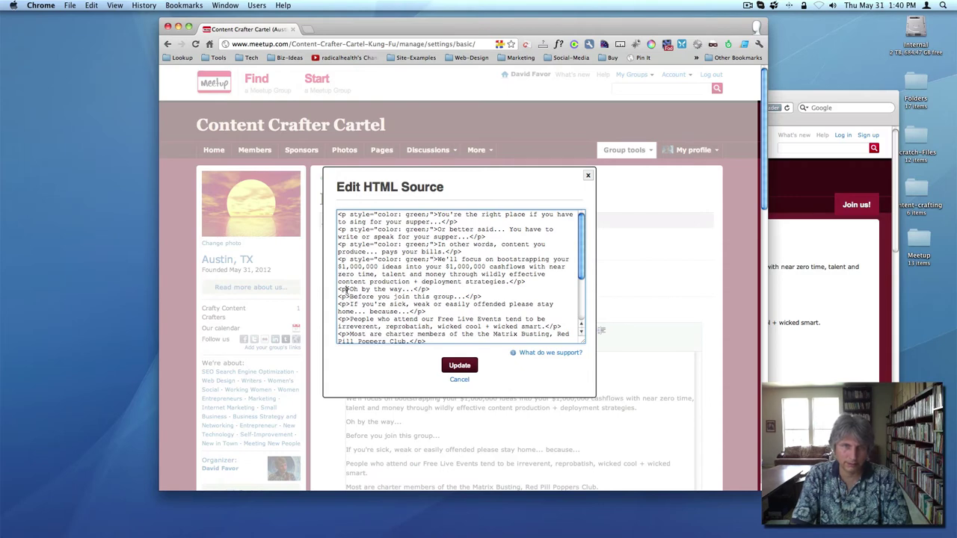
pyautogui.press('super+v')
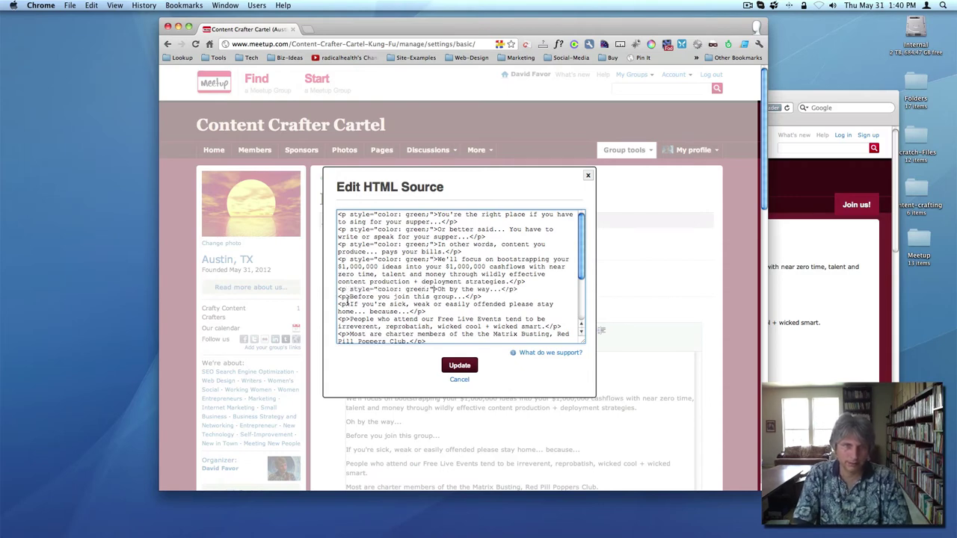
pyautogui.click(348, 297)
pyautogui.press('super+v')
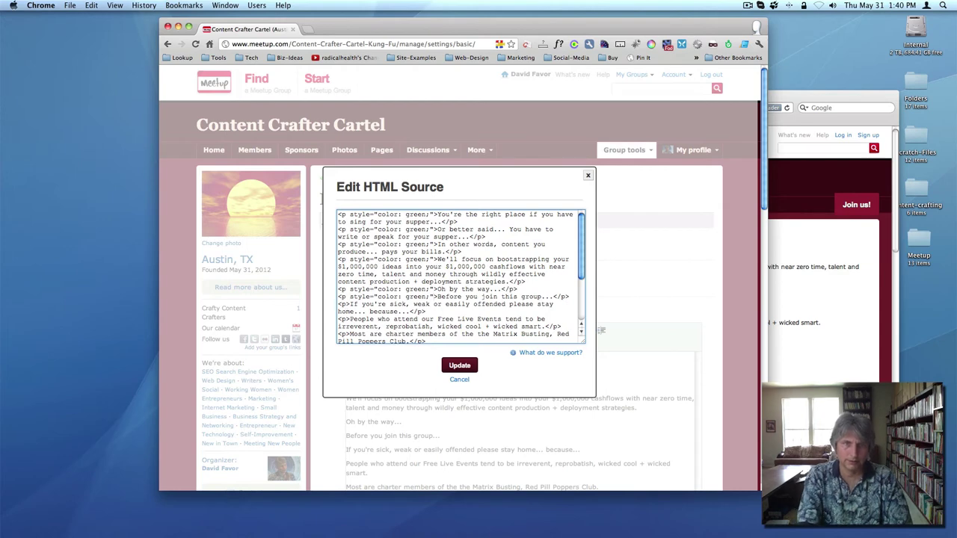
pyautogui.click(348, 304)
pyautogui.press('super+v')
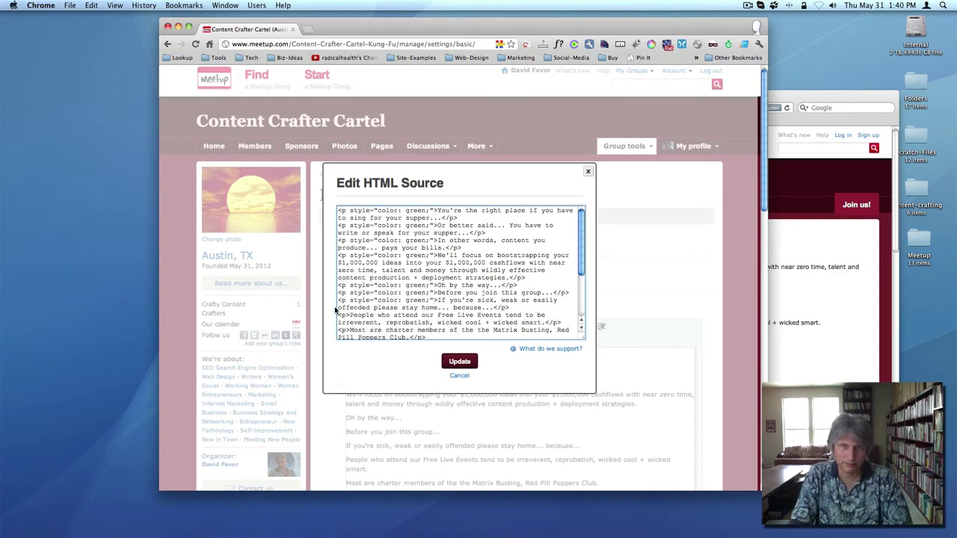
pyautogui.scroll(-1, 340, 308)
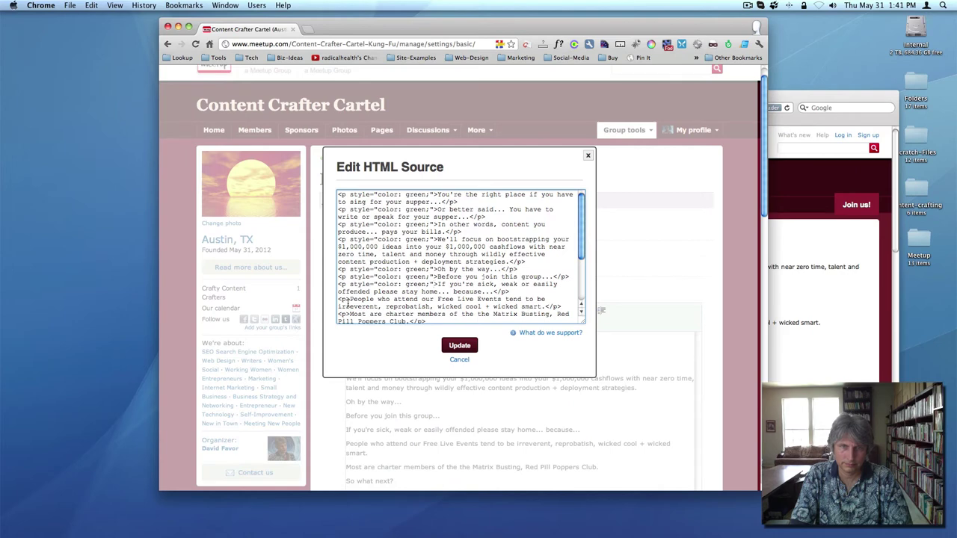
pyautogui.click(345, 299)
pyautogui.press('cmd+v')
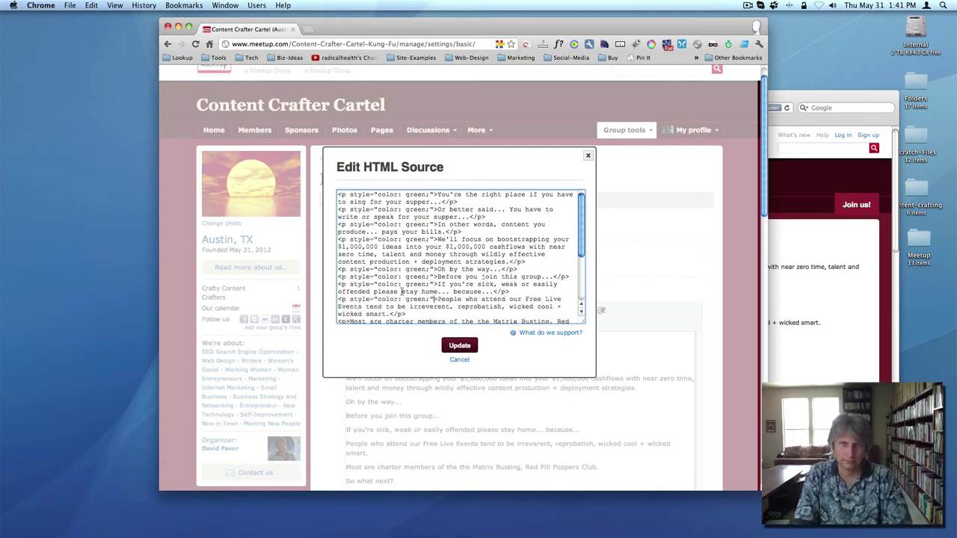
# Step: Set the "We'll focus on bootstrapping" paragraph's color to purple and the "If you're sick, weak or easily offended" paragraph's color to red
pyautogui.doubleClick(416, 241)
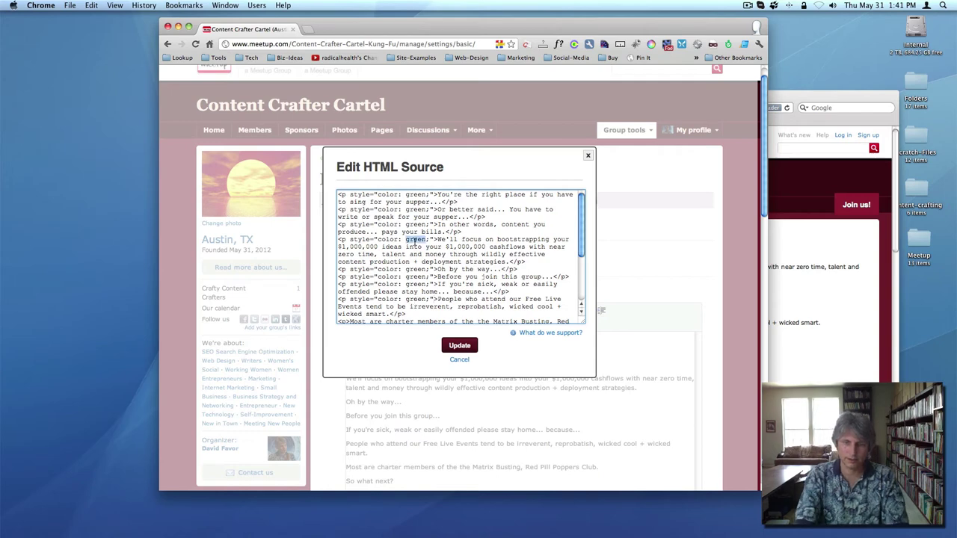
pyautogui.write('purp')
pyautogui.write('le')
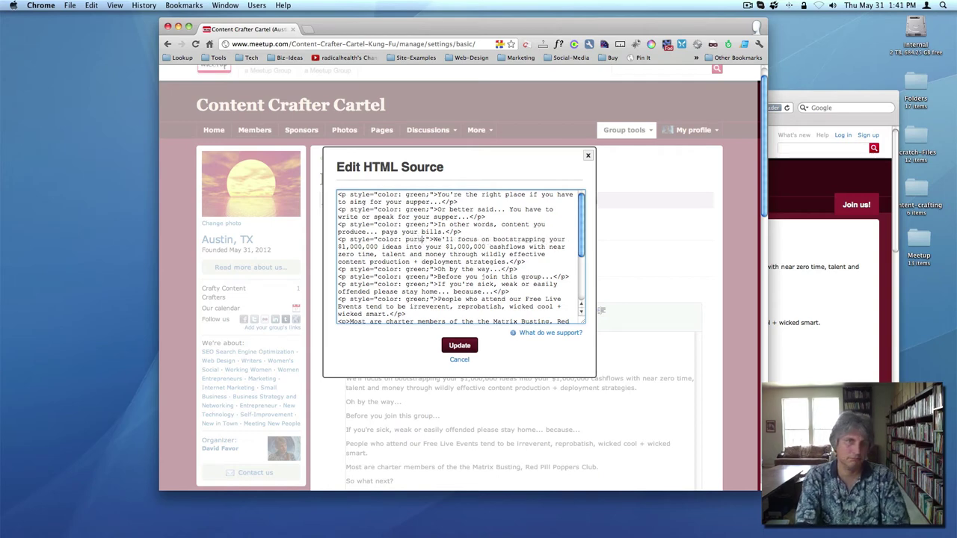
pyautogui.write('le')
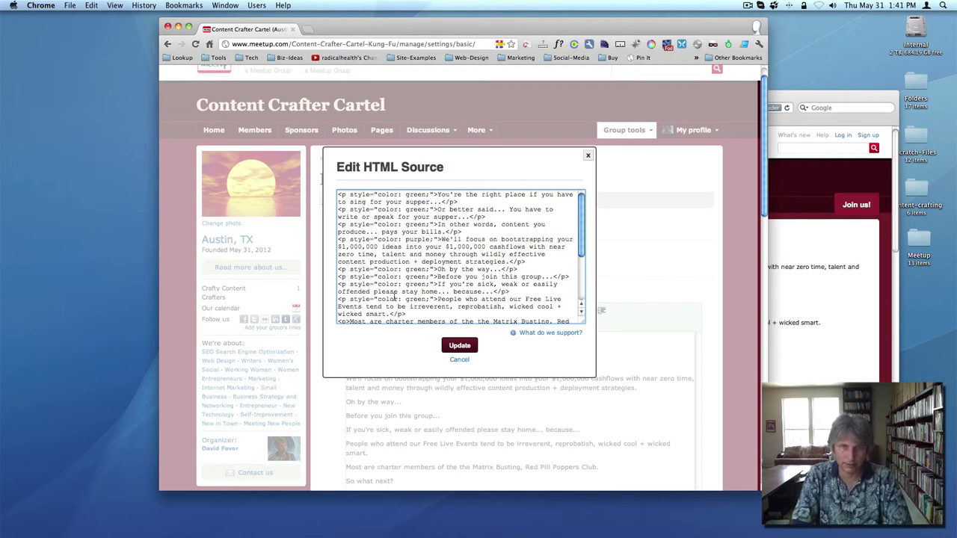
pyautogui.doubleClick(416, 284)
pyautogui.write('red')
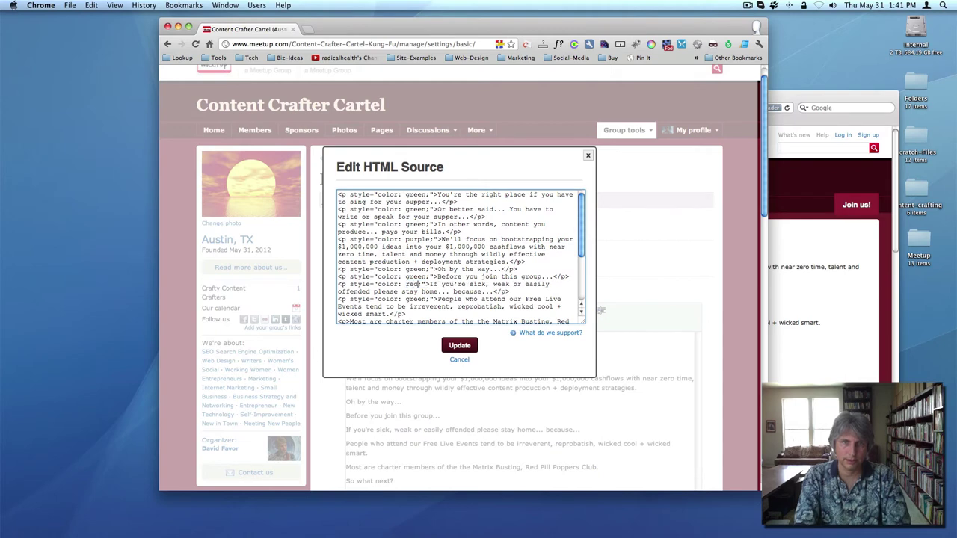
# Step: Paste the green style attribute into the opening tags of the "Most are charter members" and "So what next?" paragraphs
pyautogui.scroll(-3, 403, 295)
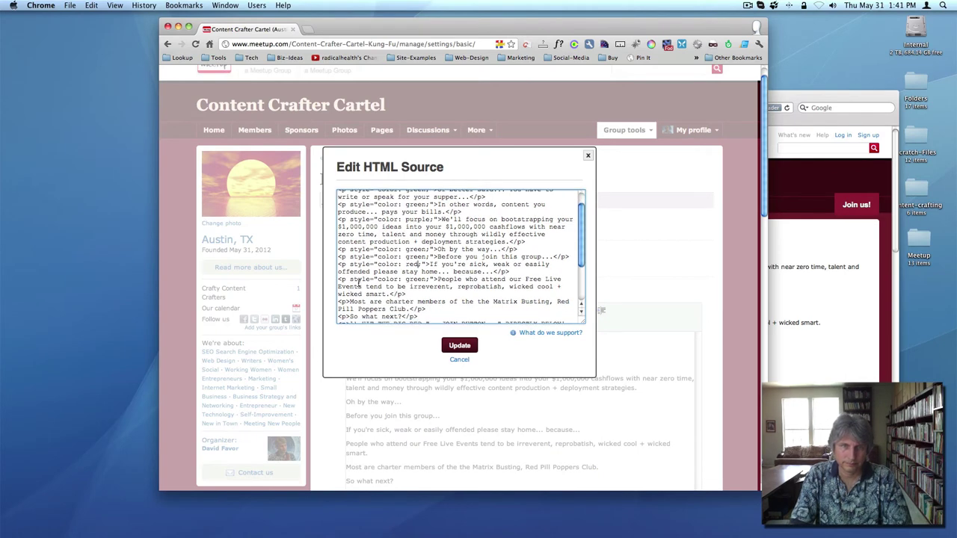
pyautogui.click(349, 303)
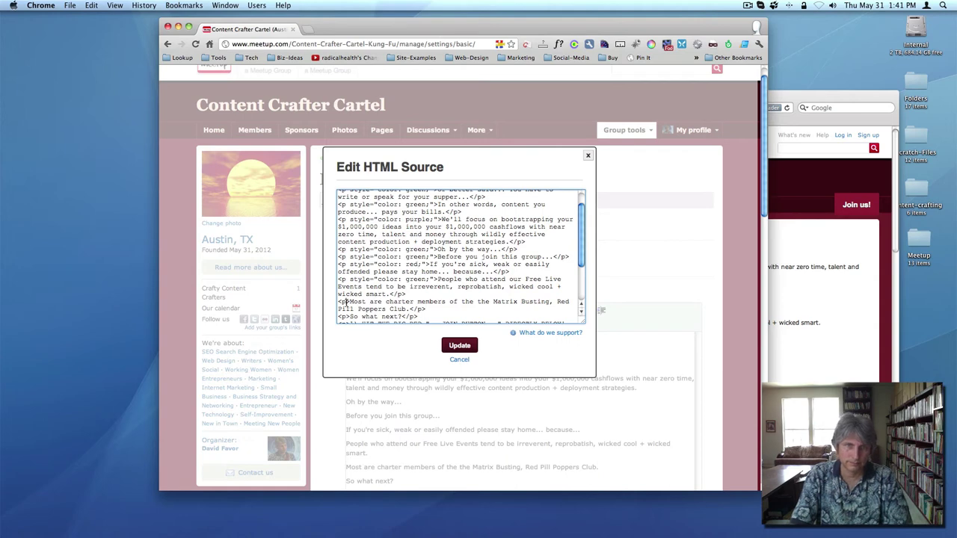
pyautogui.press('super+v')
pyautogui.scroll(-3, 460, 258)
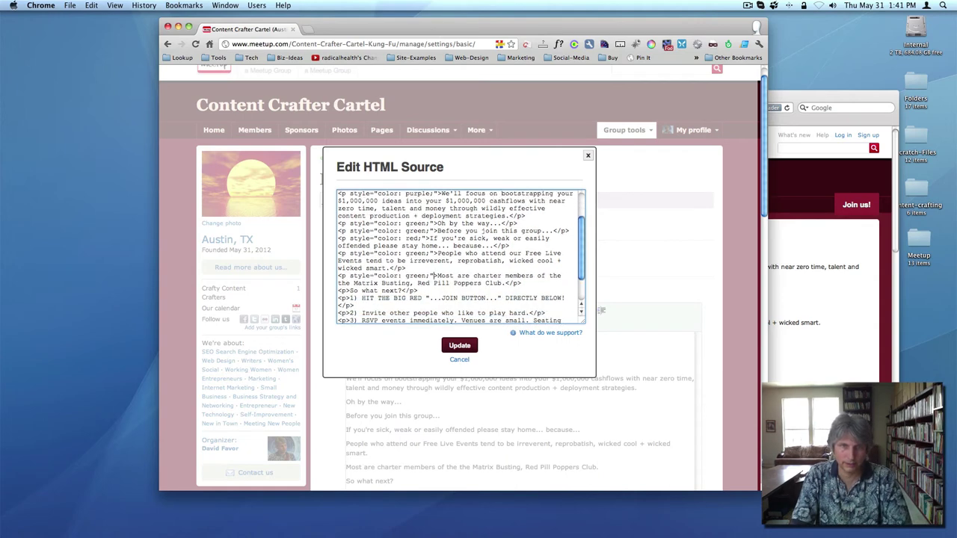
pyautogui.click(347, 292)
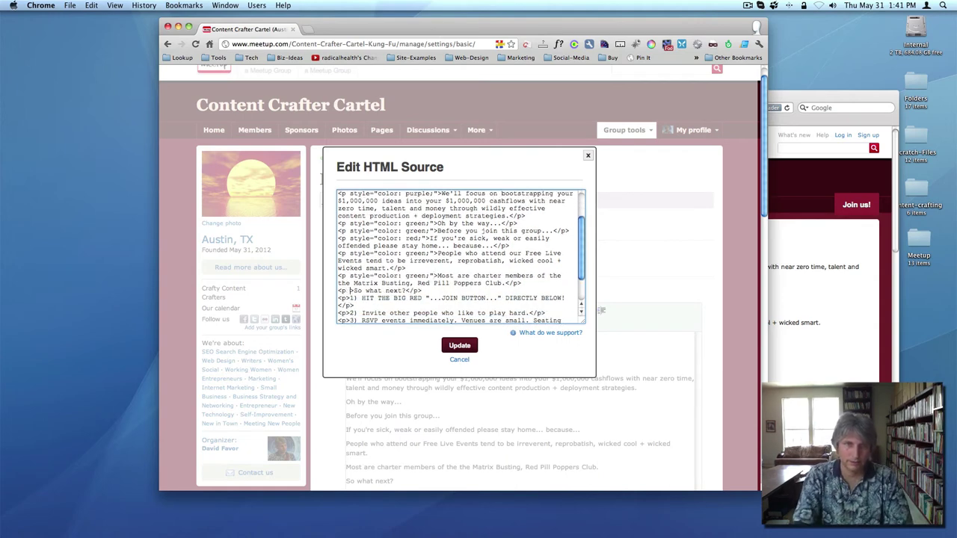
pyautogui.press('super+v')
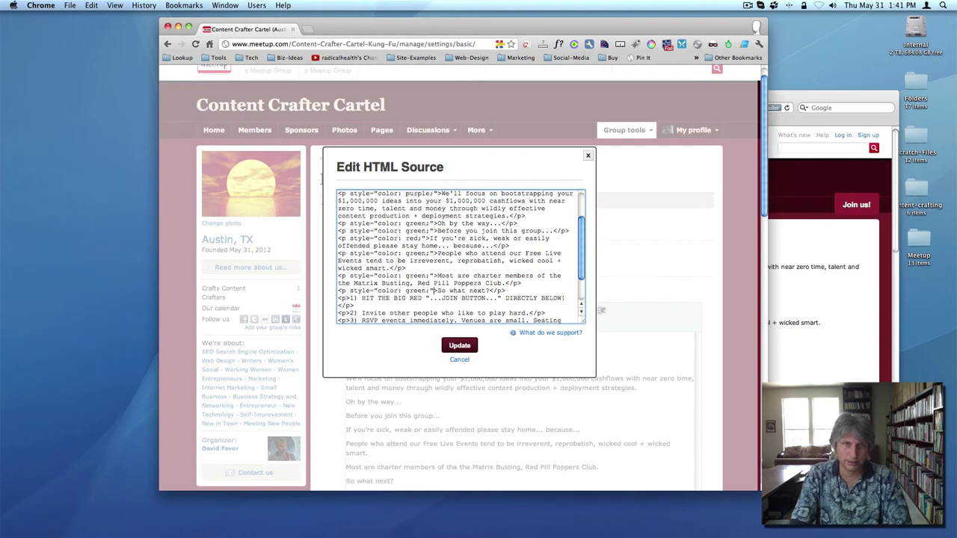
# Step: Add the color style attribute to the "1) HIT THE BIG RED" paragraph's opening tag and set its color to red
pyautogui.click(347, 297)
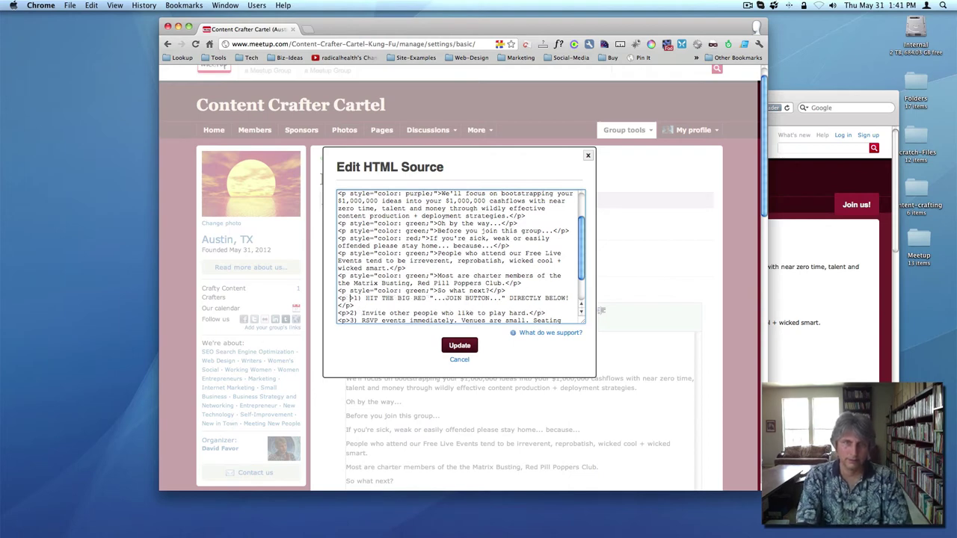
pyautogui.write('style="color: green;"')
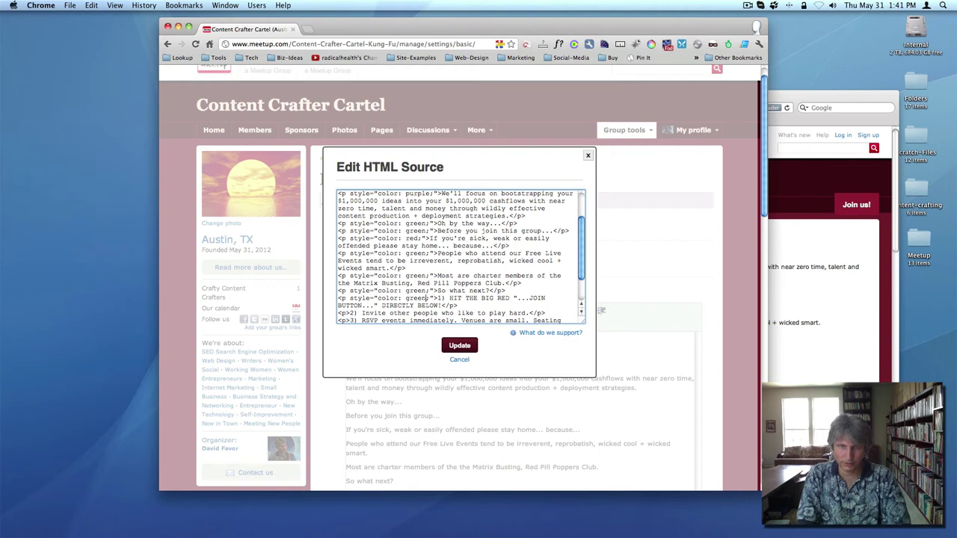
pyautogui.doubleClick(417, 297)
pyautogui.press('Delete')
pyautogui.press('Delete')
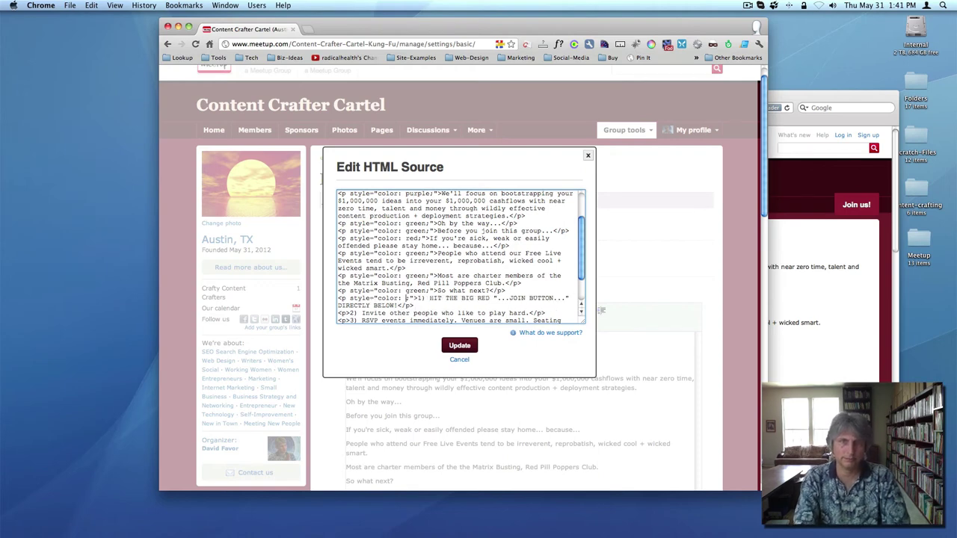
pyautogui.write('red')
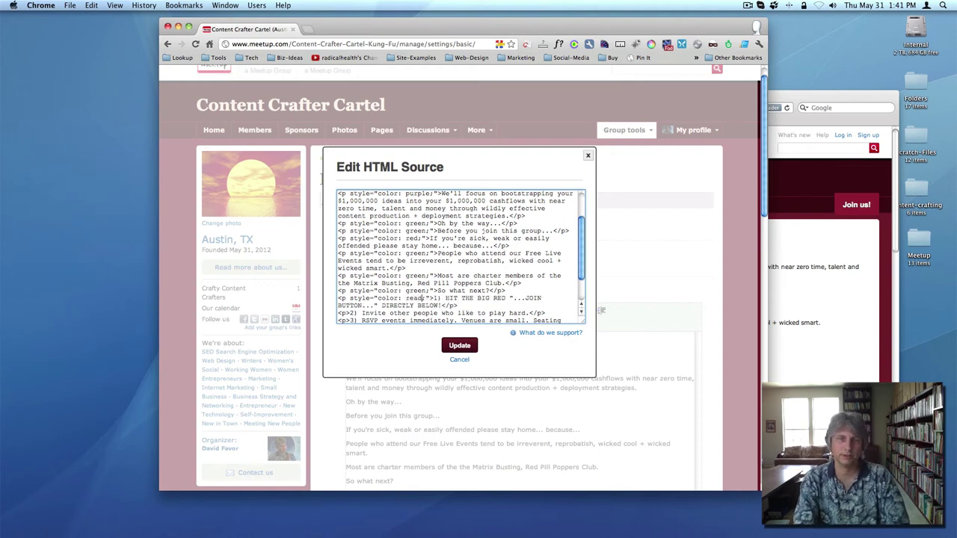
pyautogui.press('Delete')
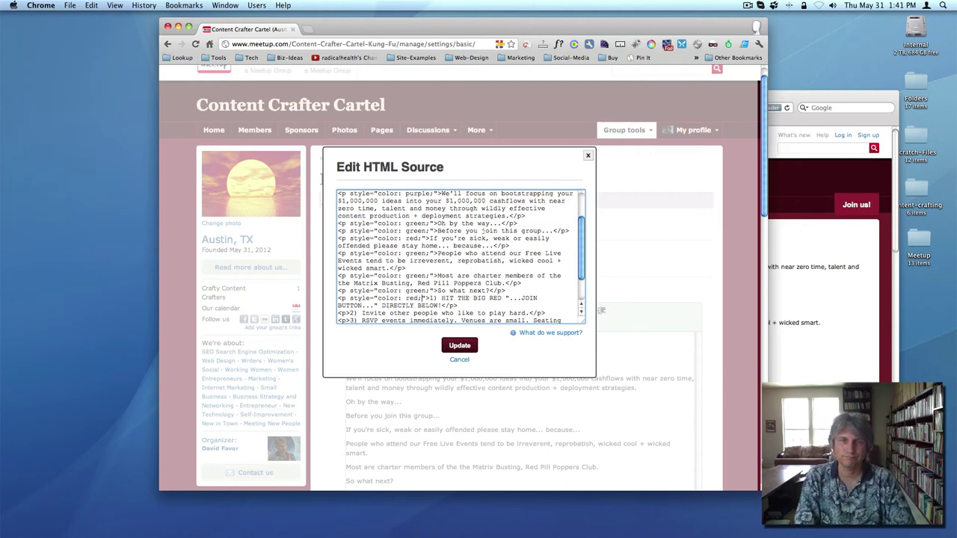
# Step: Wrap the "1) HIT THE BIG RED" paragraph's text in <strong> and </strong> tags
pyautogui.click(429, 298)
pyautogui.write('<stro')
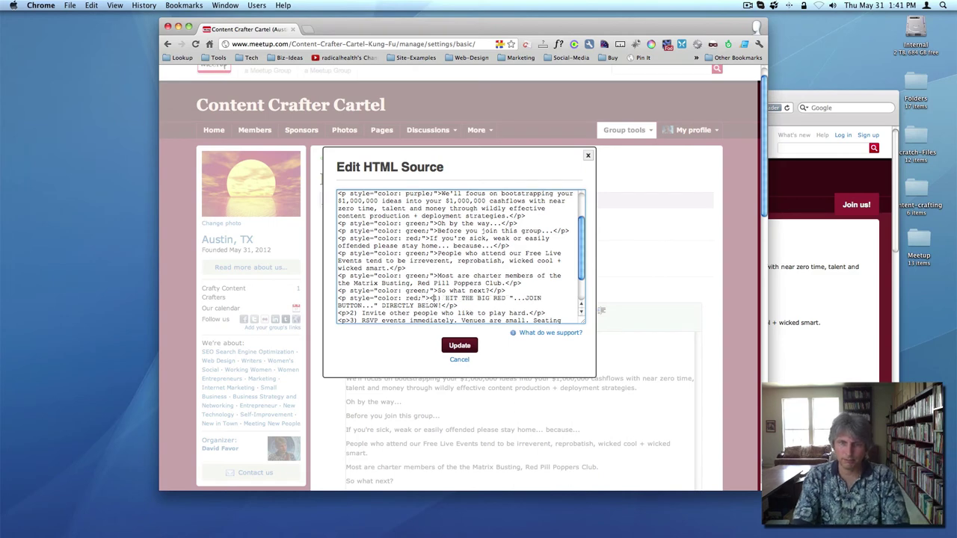
pyautogui.write('ng>')
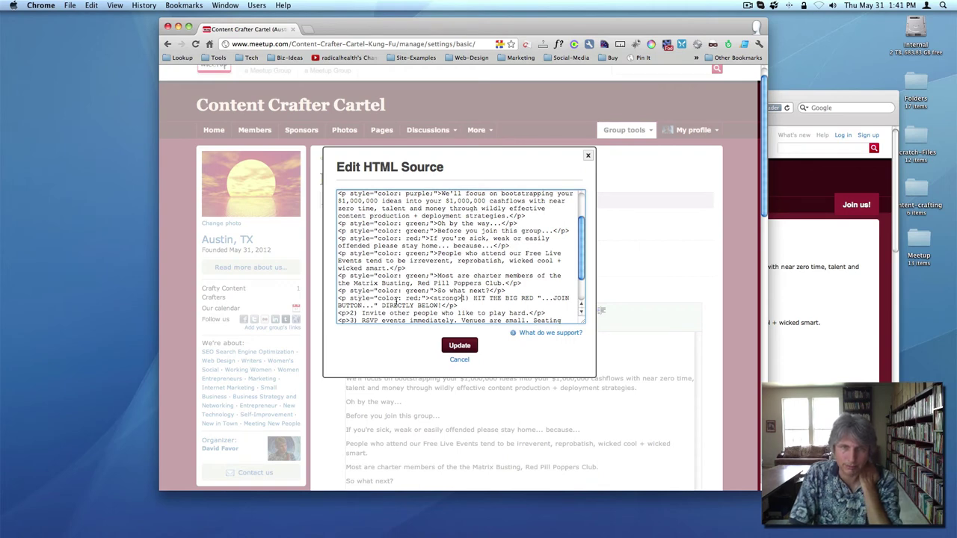
pyautogui.click(442, 305)
pyautogui.write('!</strong>')
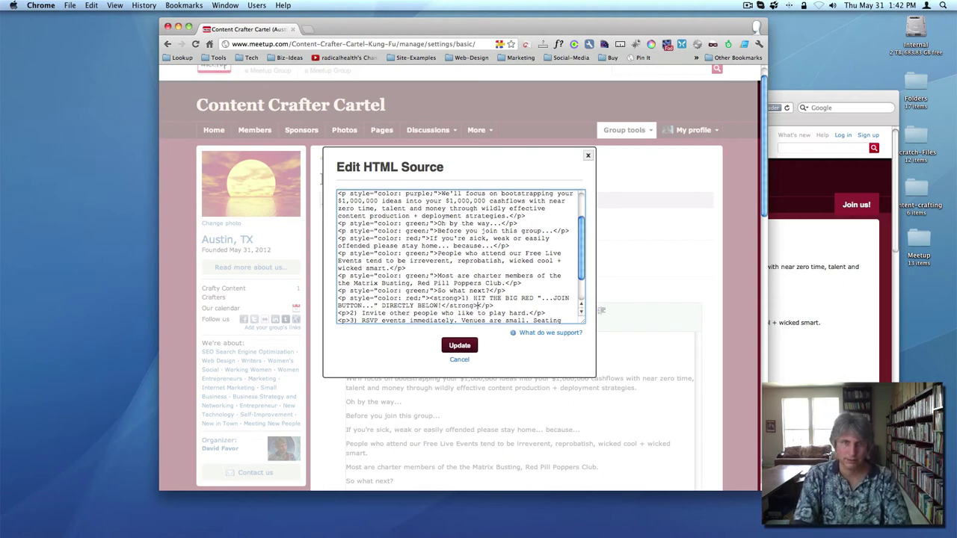
# Step: Add style="color: green;" to the opening tags of the "2) Invite other people" and "3) RSVP events immediately" paragraphs
pyautogui.scroll(-2, 443, 306)
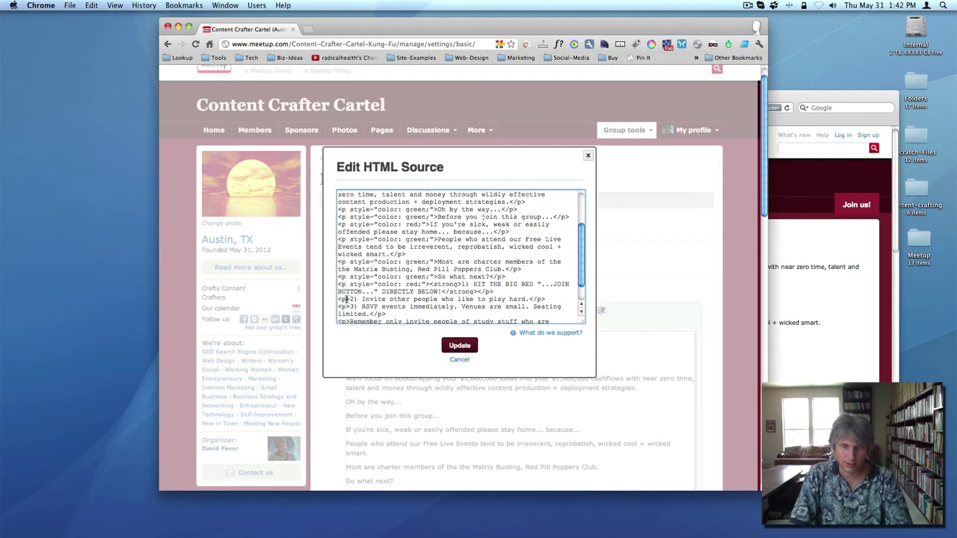
pyautogui.click(347, 299)
pyautogui.write('style="color: green;"')
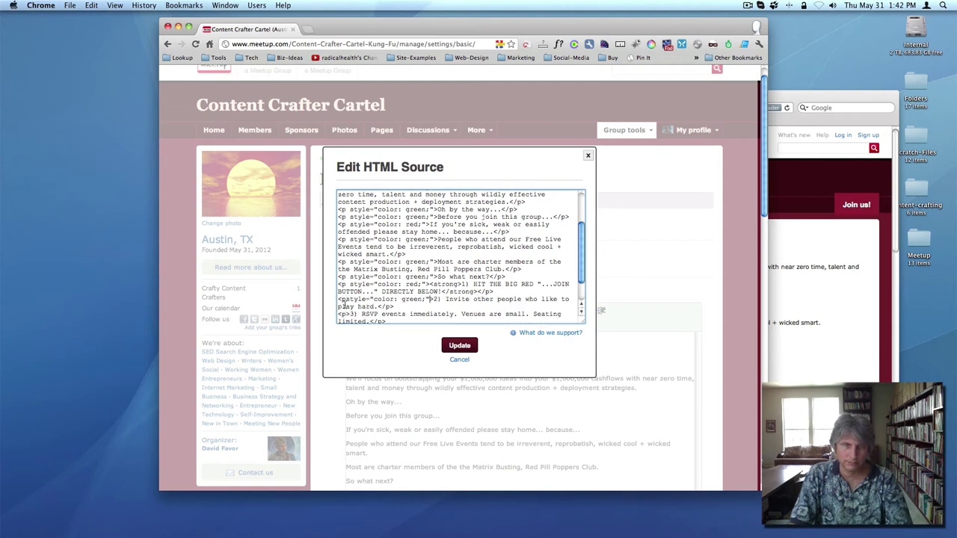
pyautogui.click(346, 300)
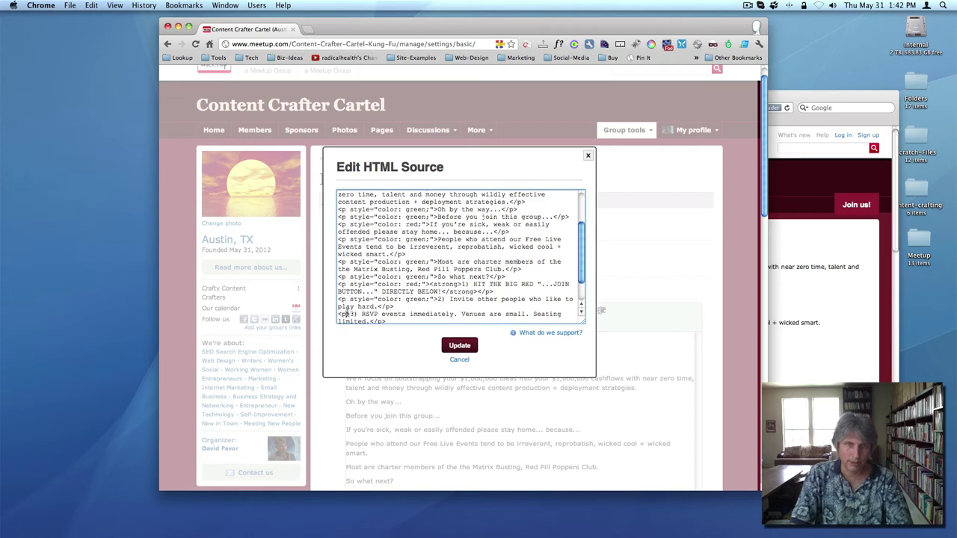
pyautogui.click(346, 314)
pyautogui.write('style="color: green;"')
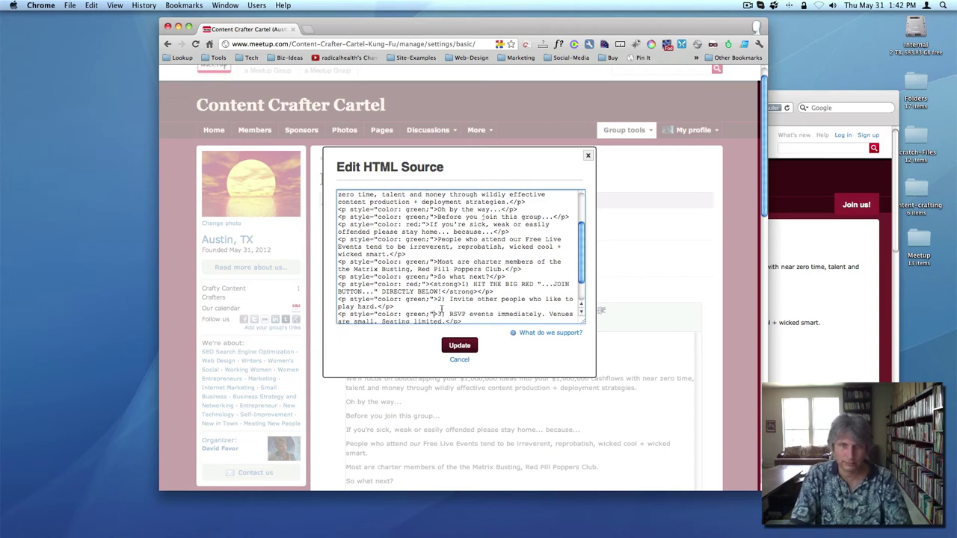
# Step: Wrap the text of the "3) RSVP events immediately" and "2) Invite other people" paragraphs in <strong> and </strong> tags
pyautogui.click(438, 314)
pyautogui.write('<strong>')
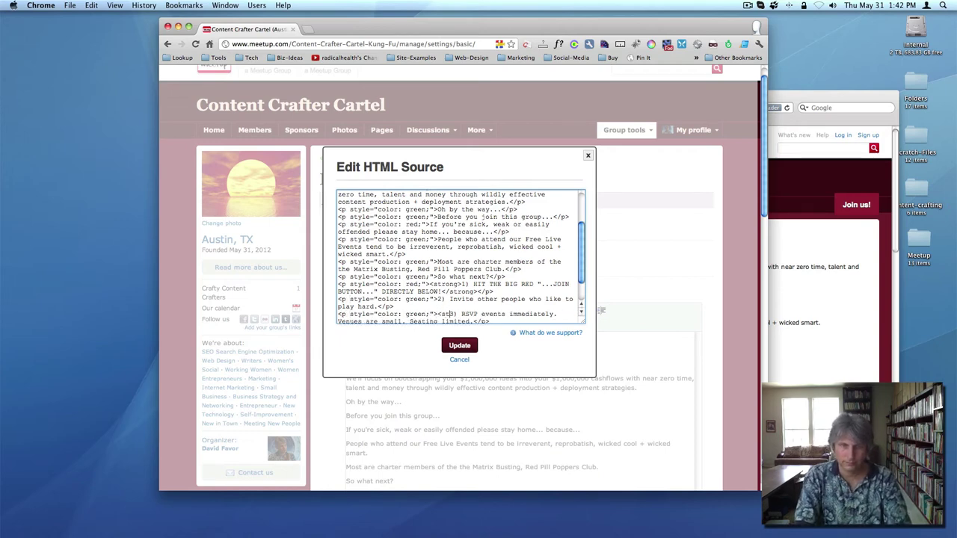
pyautogui.scroll(-1, 460, 299)
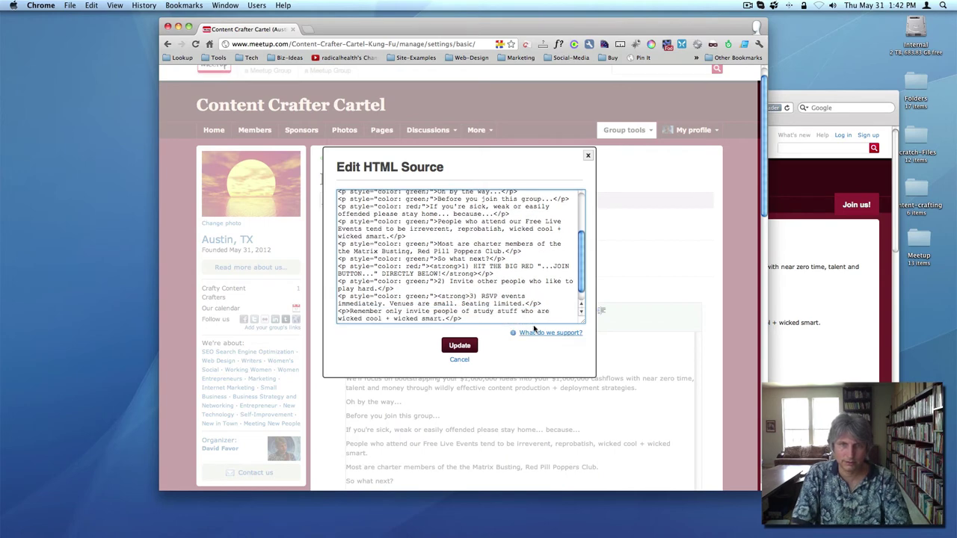
pyautogui.click(524, 304)
pyautogui.write('</strong>')
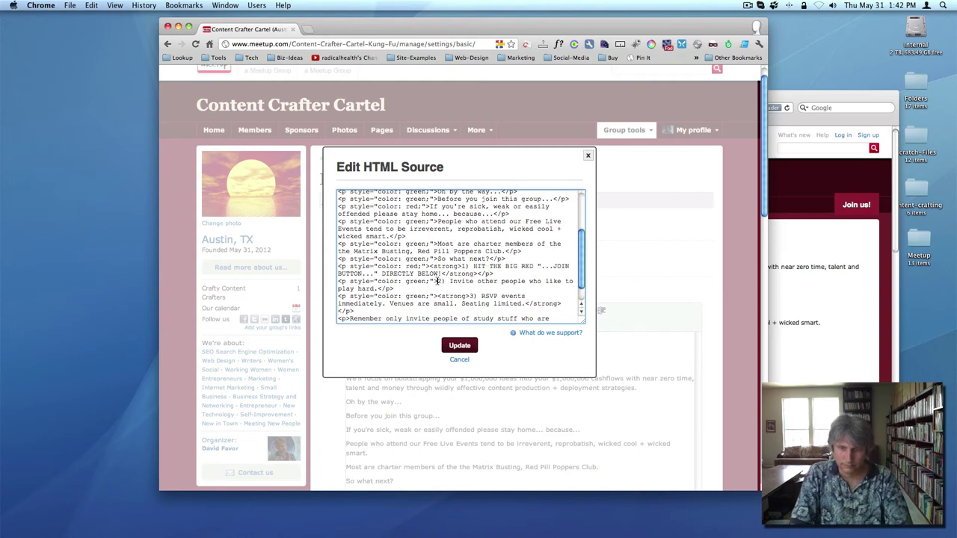
pyautogui.write('<strong>')
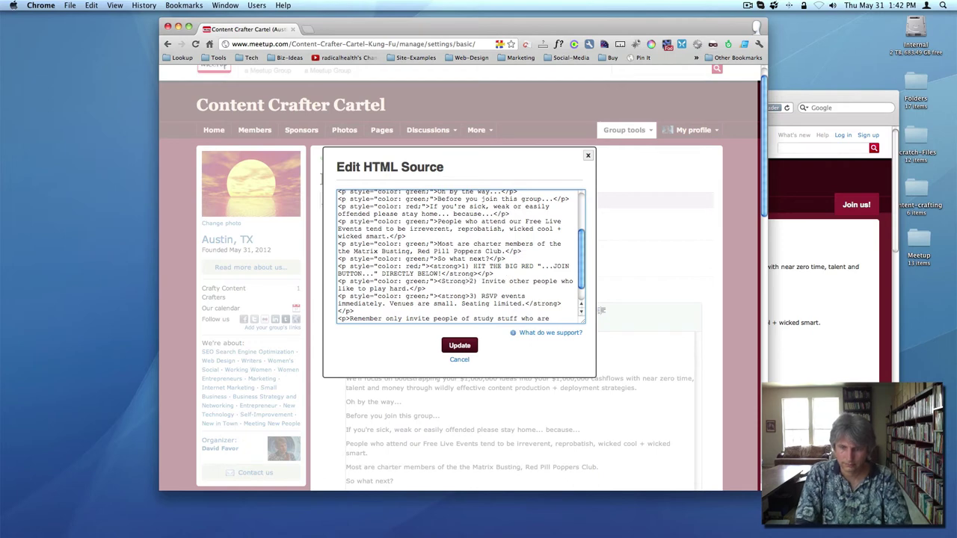
pyautogui.click(410, 288)
pyautogui.write('</strong>')
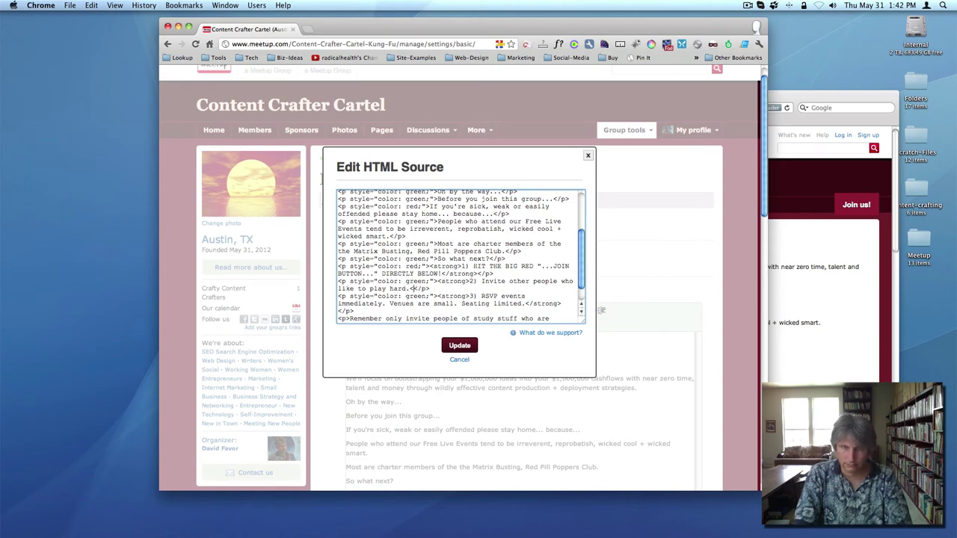
# Step: Add style="color: green;" to the "Remember only invite people" and contact signature paragraphs, and update the description from the HTML source
pyautogui.scroll(-3, 460, 257)
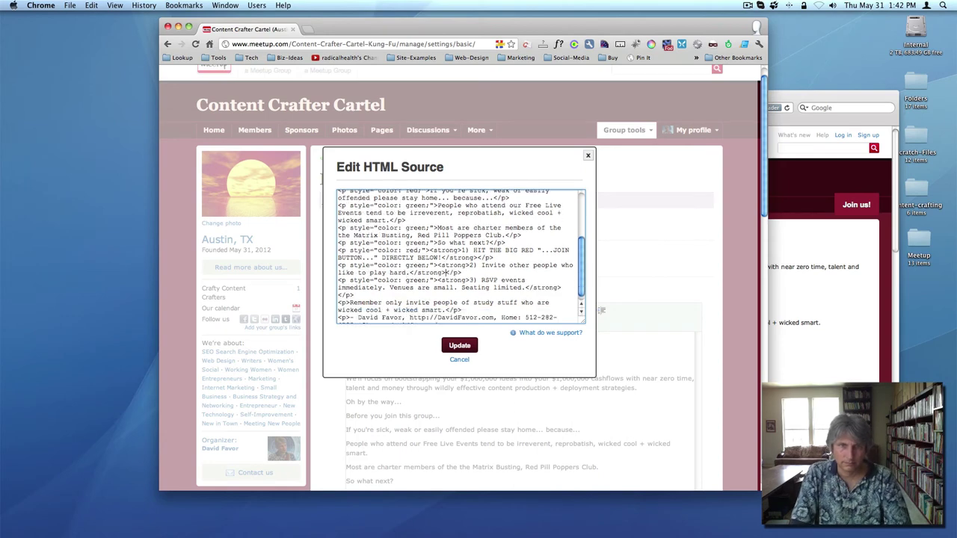
pyautogui.click(344, 296)
pyautogui.write('style="color: green;"')
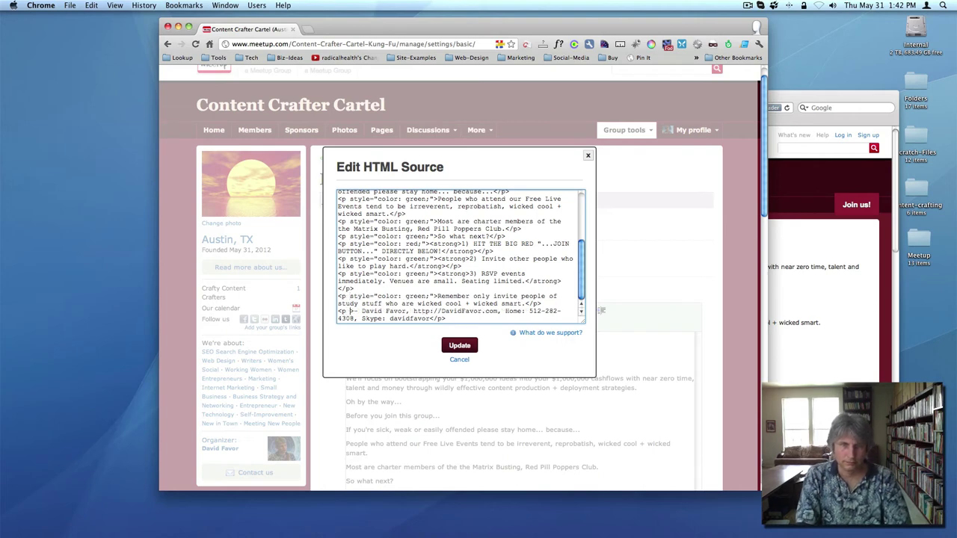
pyautogui.write('style="color: green;"')
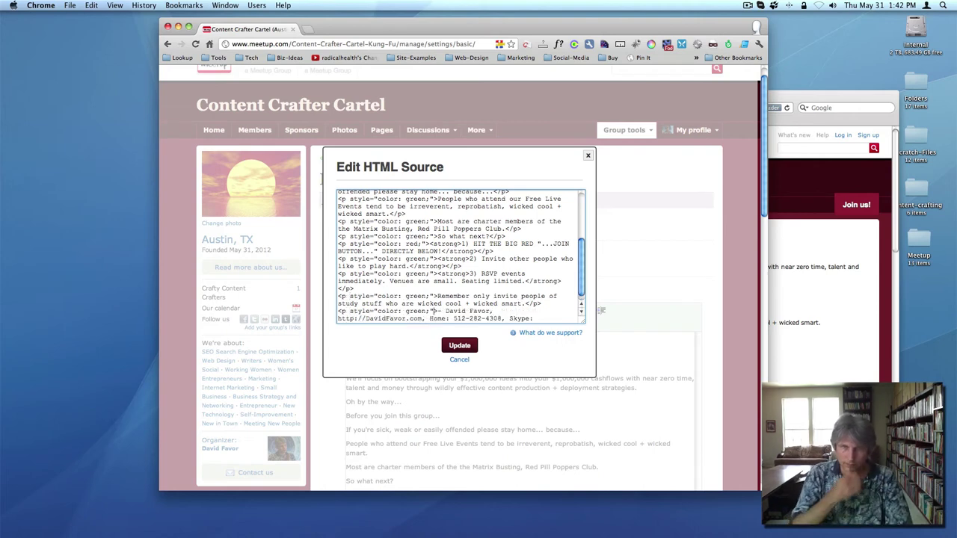
pyautogui.scroll(-2, 370, 296)
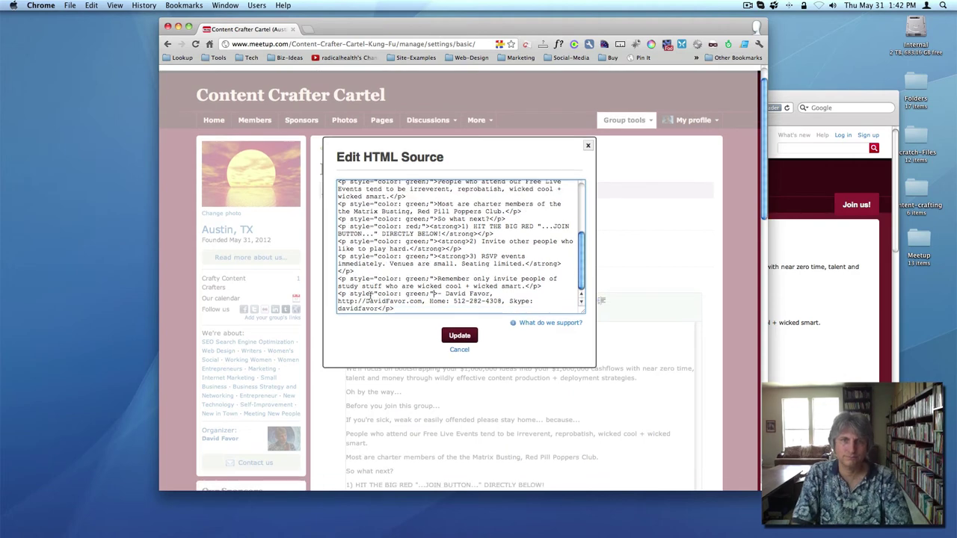
pyautogui.click(453, 336)
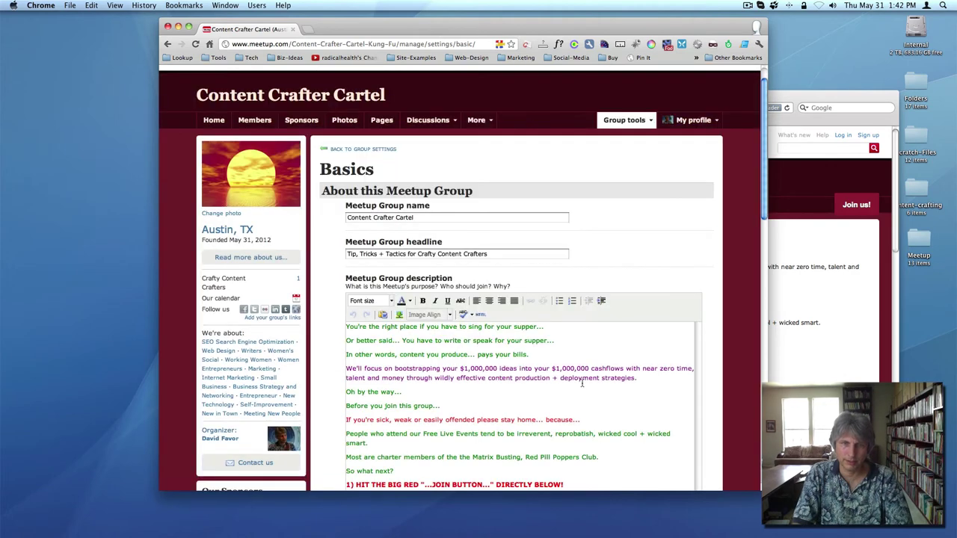
# Step: Try letting members suggest Meetups that an Organizer announces, switch back to only Organizers adding new Meetups, and submit the Basics settings
pyautogui.scroll(-3, 582, 383)
pyautogui.scroll(-2, 582, 383)
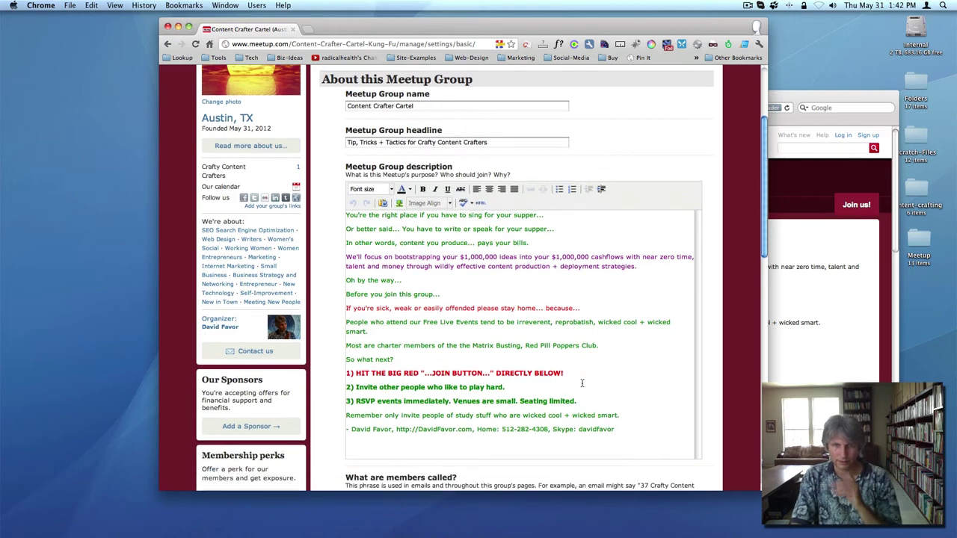
pyautogui.scroll(-1, 582, 383)
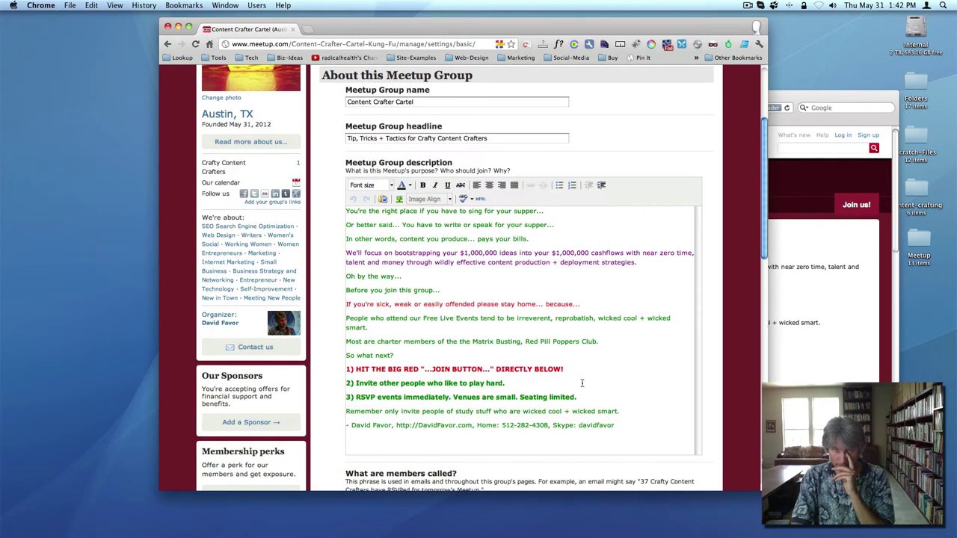
pyautogui.scroll(-15, 582, 383)
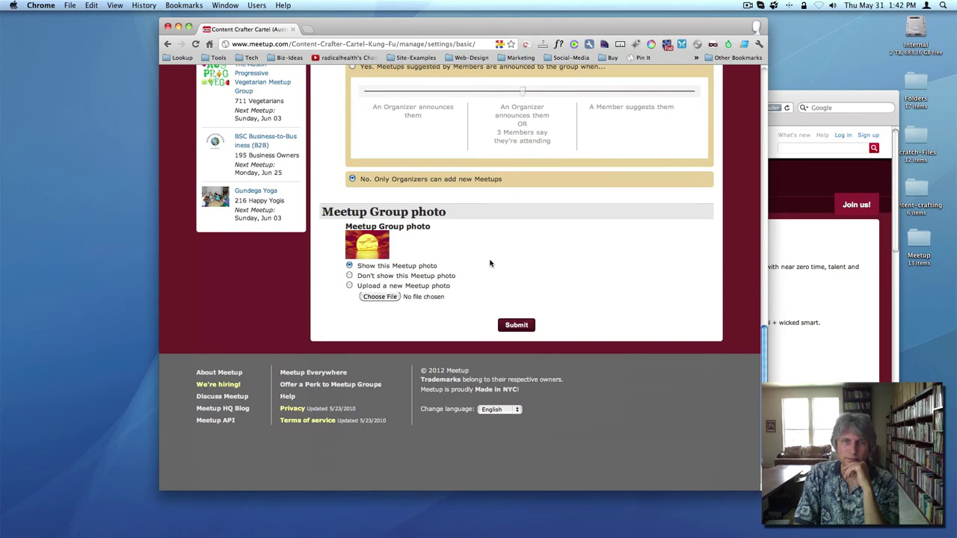
pyautogui.scroll(4, 490, 261)
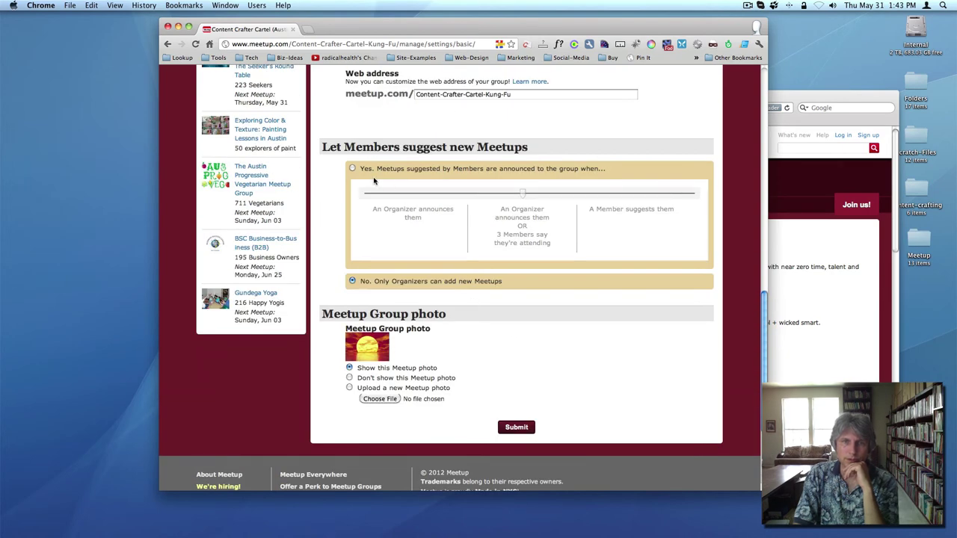
pyautogui.click(352, 168)
pyautogui.click(402, 193)
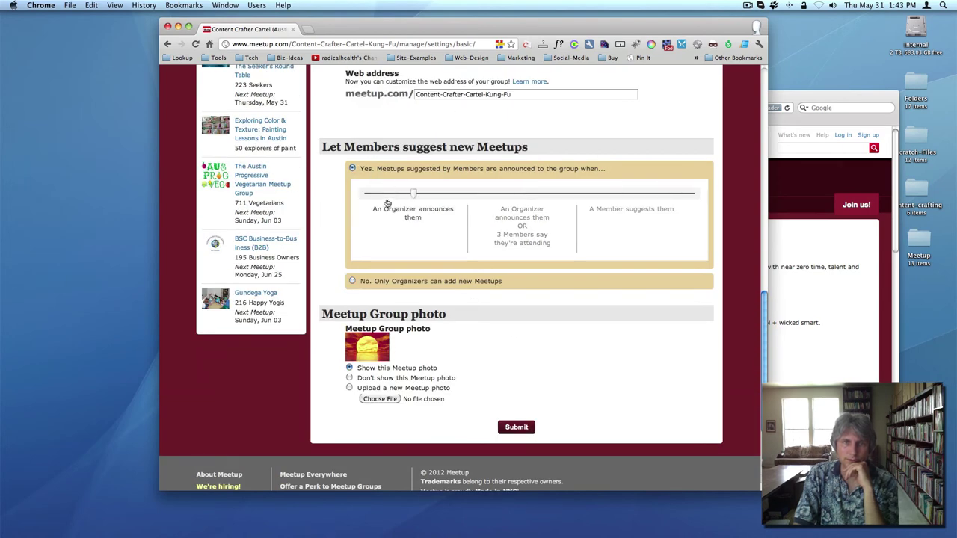
pyautogui.click(352, 281)
pyautogui.click(509, 428)
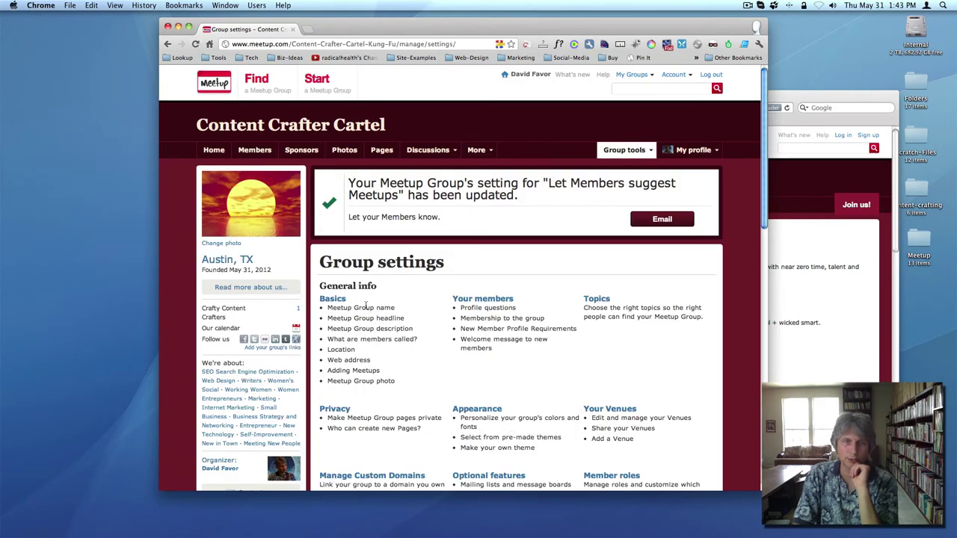
# Step: Reopen the group's Basics settings and check the colors and bold lines of the saved description
pyautogui.click(333, 300)
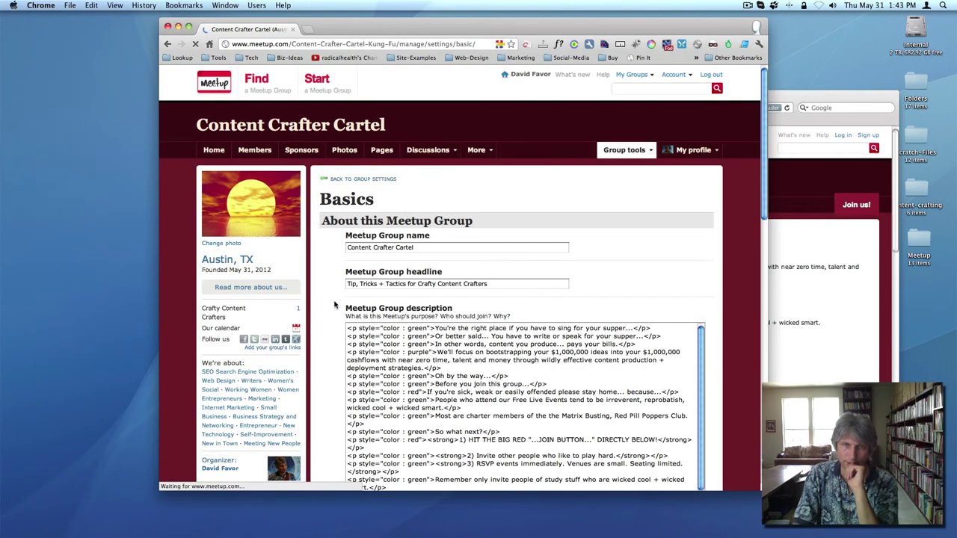
pyautogui.scroll(-5, 536, 377)
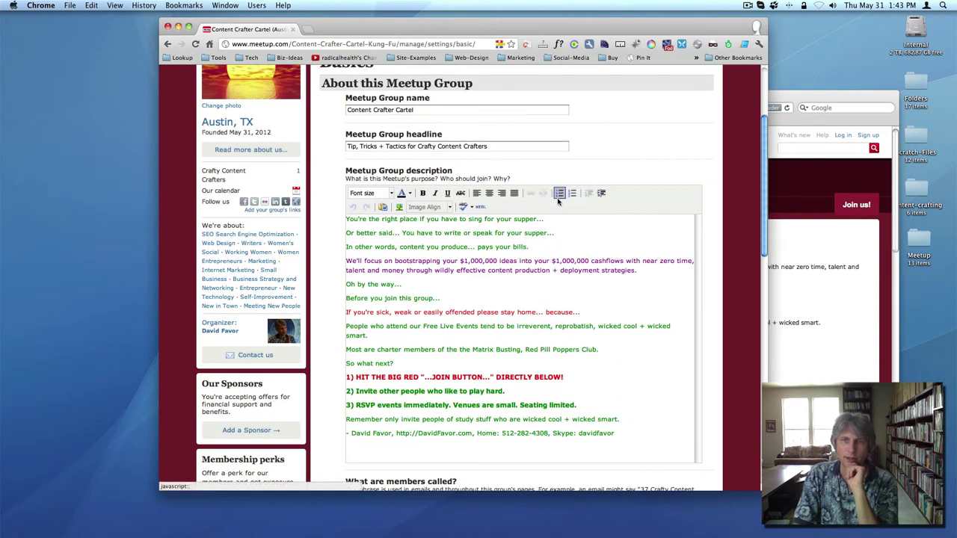
# Step: In the description's HTML source, insert <strong style="color: blue; text-decoration: underline"> directly before the website address in the contact signature
pyautogui.click(480, 207)
pyautogui.scroll(-5, 455, 278)
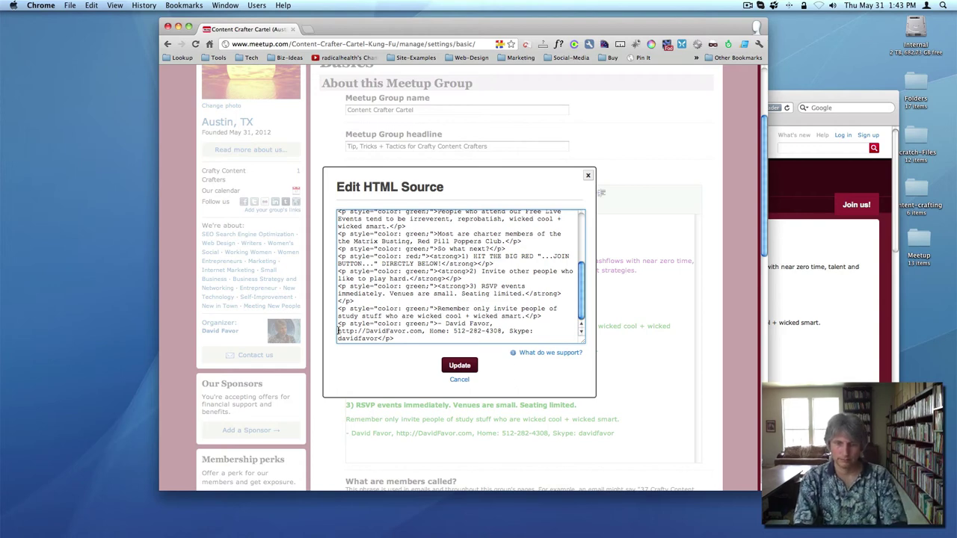
pyautogui.write('<')
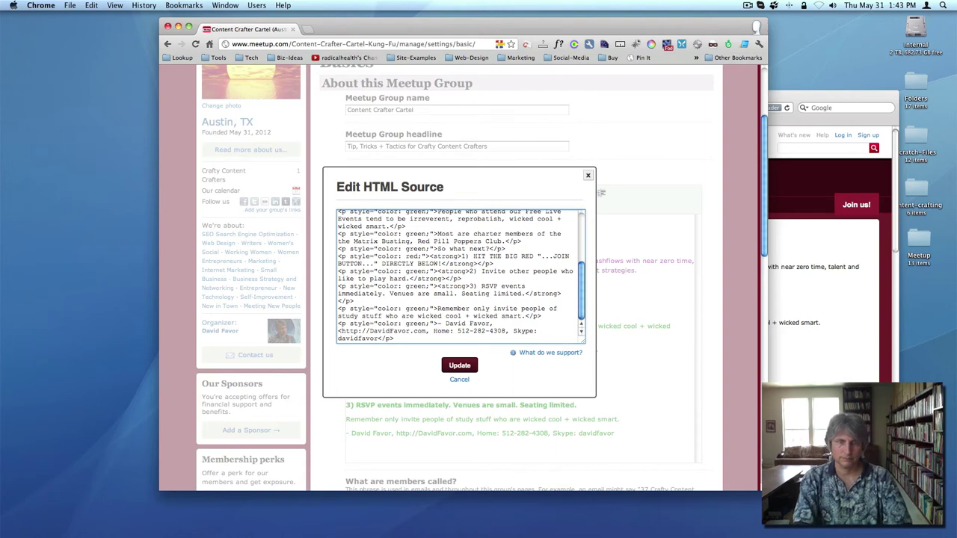
pyautogui.write('strong')
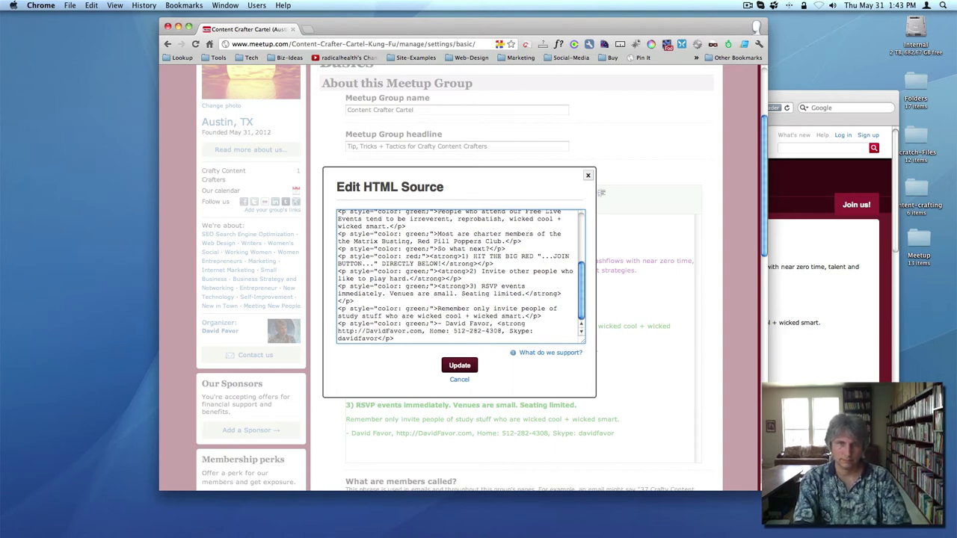
pyautogui.write(' style')
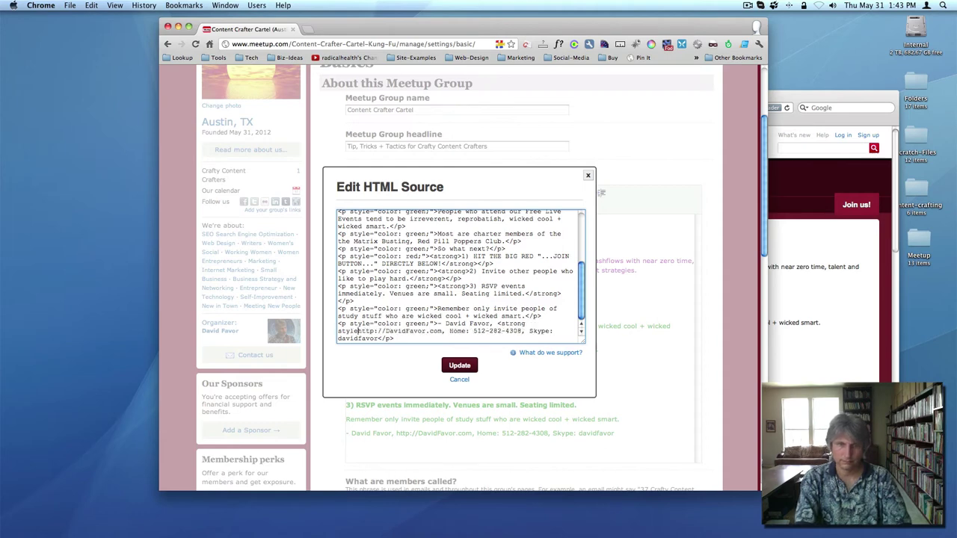
pyautogui.write('="color: ')
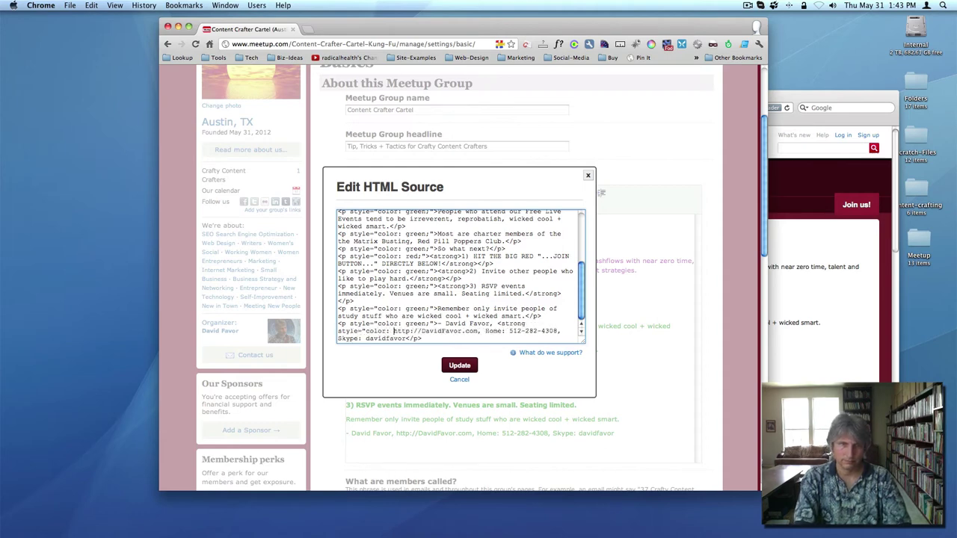
pyautogui.write('blue; ')
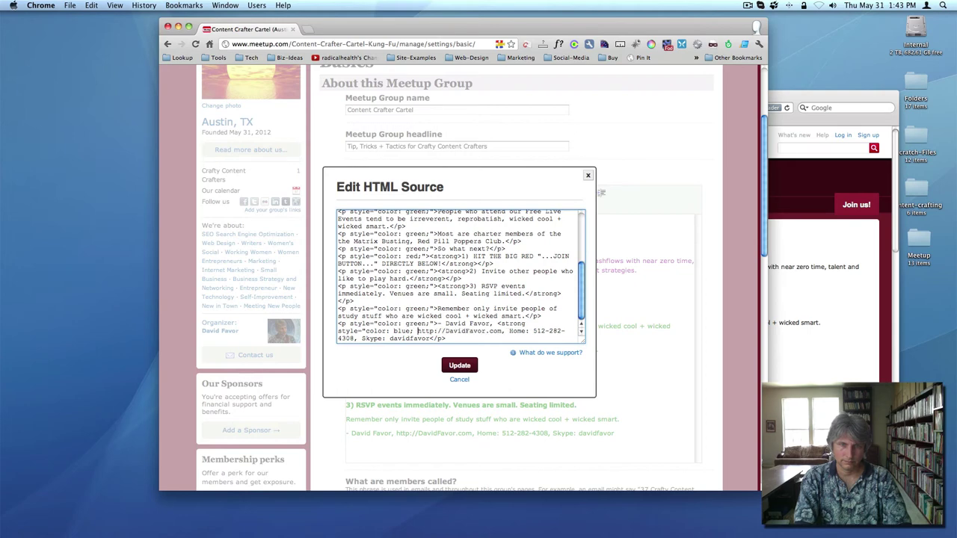
pyautogui.write('text-d')
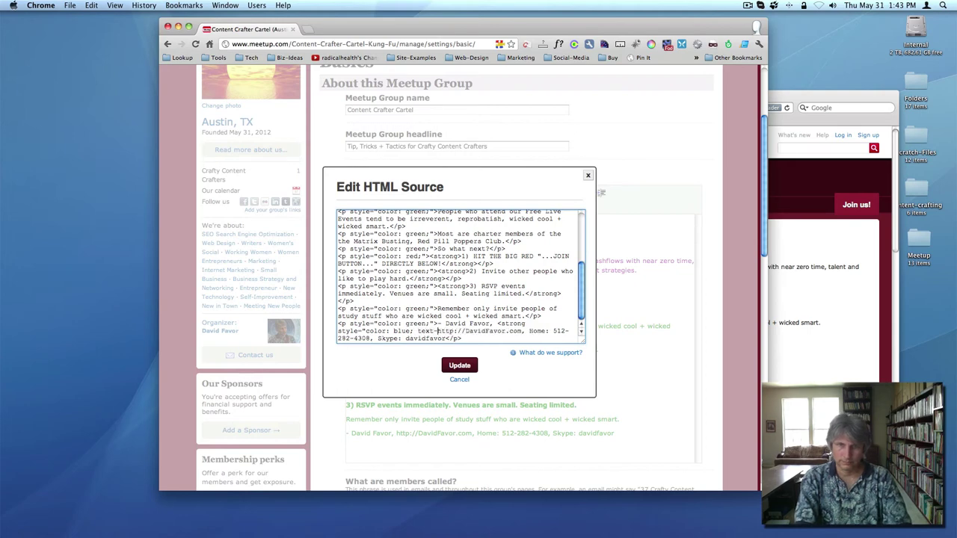
pyautogui.write('ecoratio')
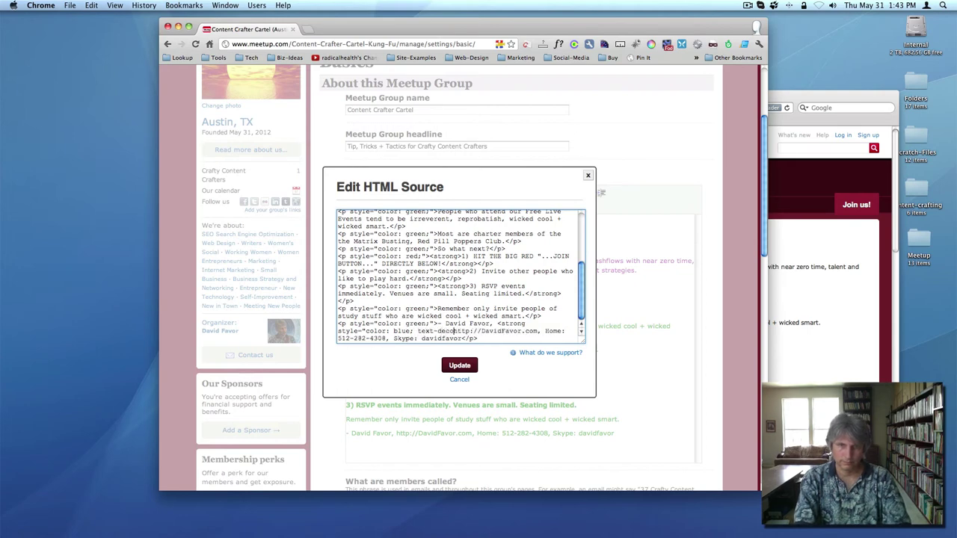
pyautogui.write('n: ')
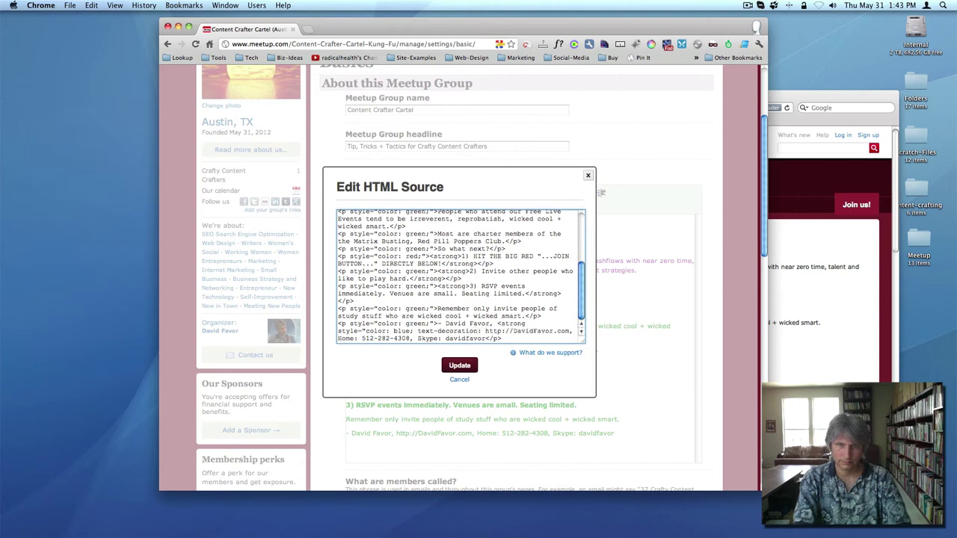
pyautogui.write('underline')
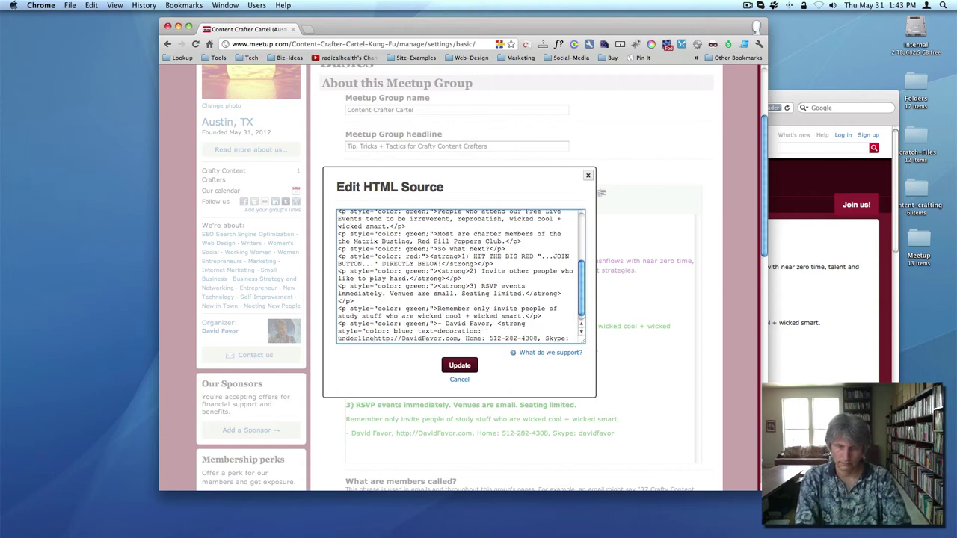
pyautogui.write('">')
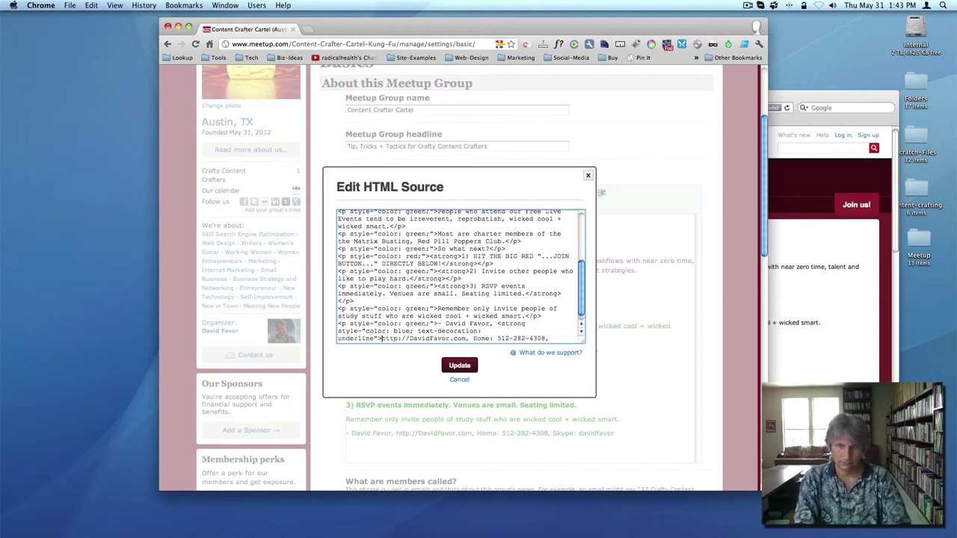
# Step: Insert a <strong> tag directly after the signature's website address and update the description from the HTML source
pyautogui.scroll(-1, 455, 324)
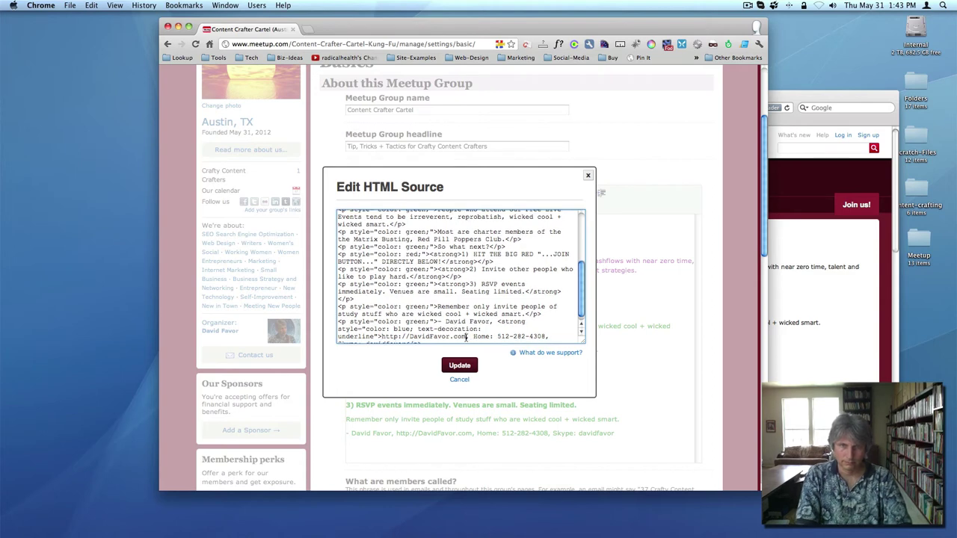
pyautogui.write('<strong')
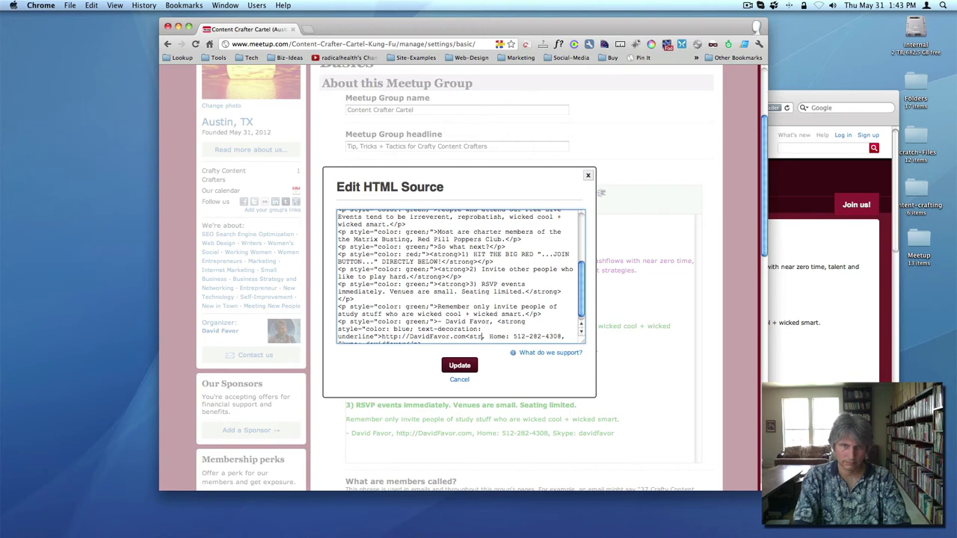
pyautogui.write('g')
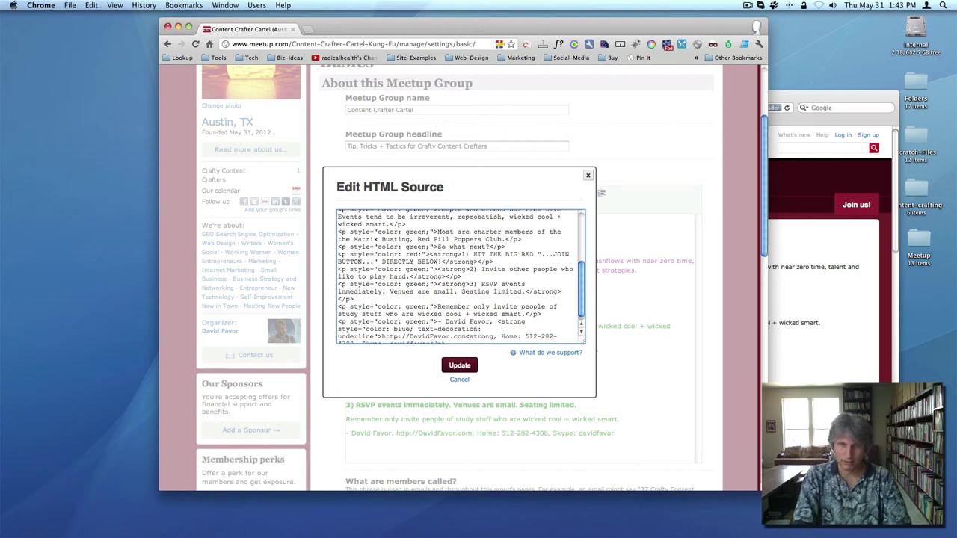
pyautogui.write('>')
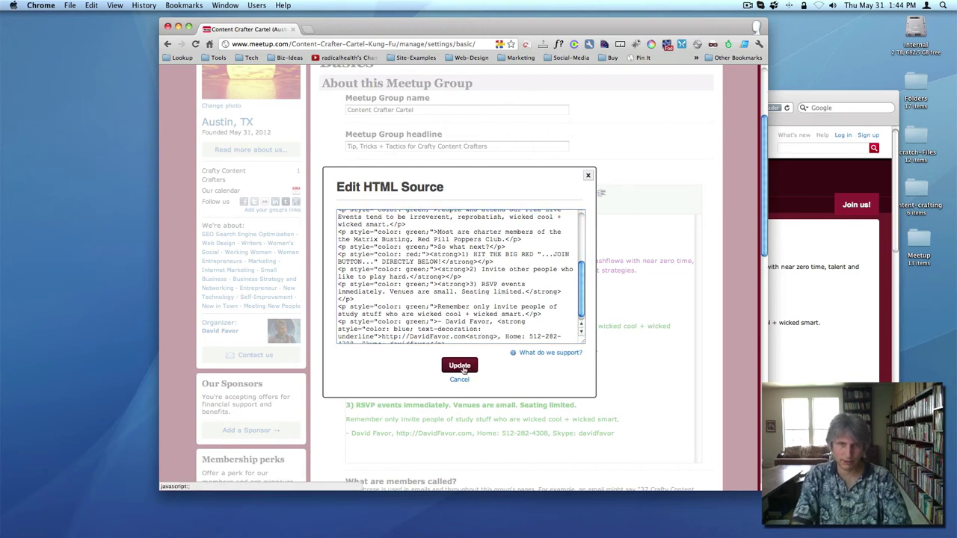
pyautogui.click(460, 367)
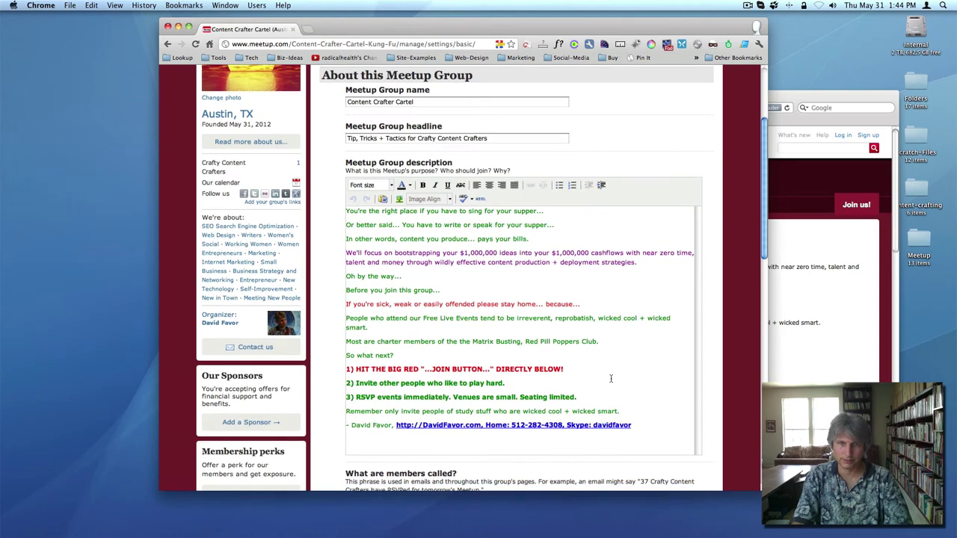
# Step: Check how the contact signature is formatted, inspect its tags in the HTML source, and close the source without updating
pyautogui.scroll(-1, 611, 379)
pyautogui.scroll(-2, 611, 379)
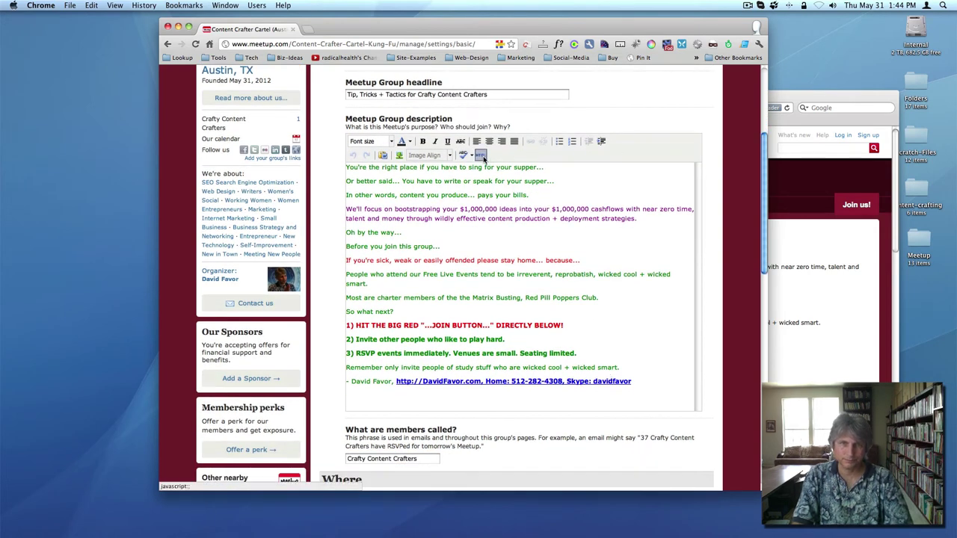
pyautogui.click(480, 156)
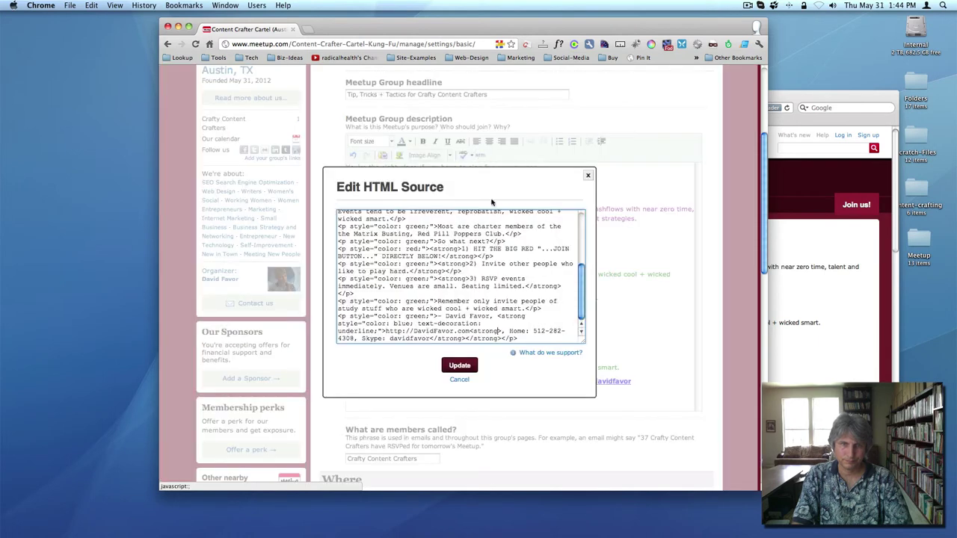
pyautogui.click(459, 381)
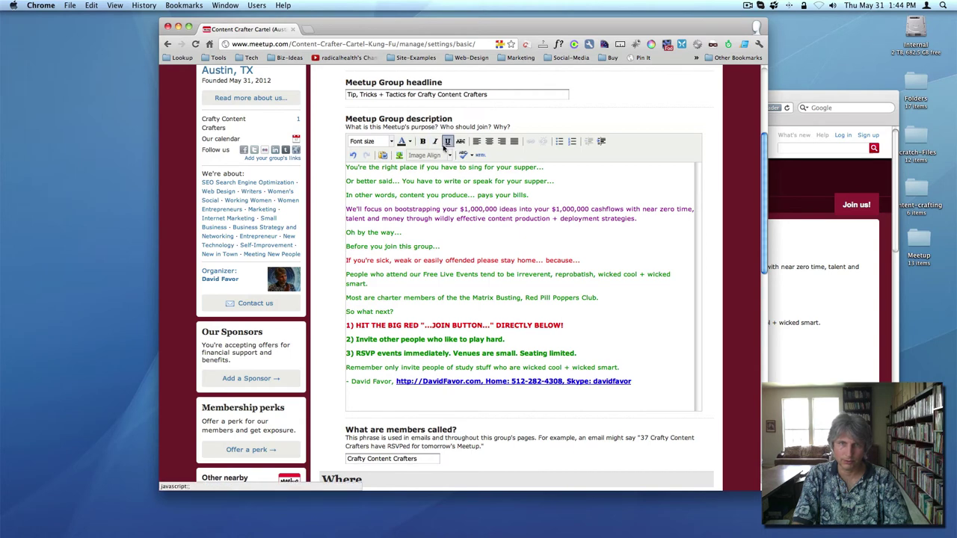
# Step: Delete the two </strong> tags at the end of the contact signature paragraph in the HTML source and update the description
pyautogui.click(481, 156)
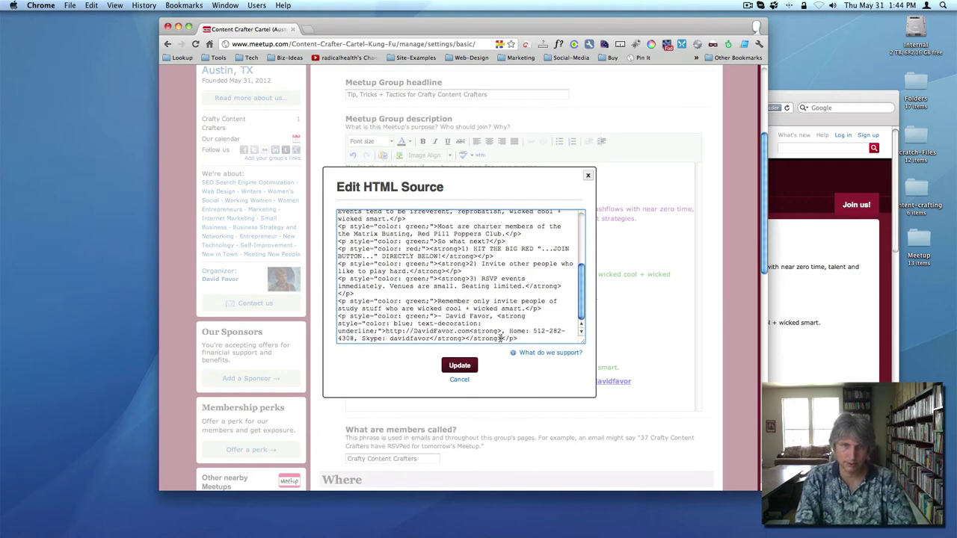
pyautogui.press('BackSpace')
pyautogui.press('BackSpace')
pyautogui.press('BackSpace')
pyautogui.press('BackSpace')
pyautogui.press('BackSpace')
pyautogui.press('BackSpace')
pyautogui.press('BackSpace')
pyautogui.press('BackSpace')
pyautogui.press('BackSpace')
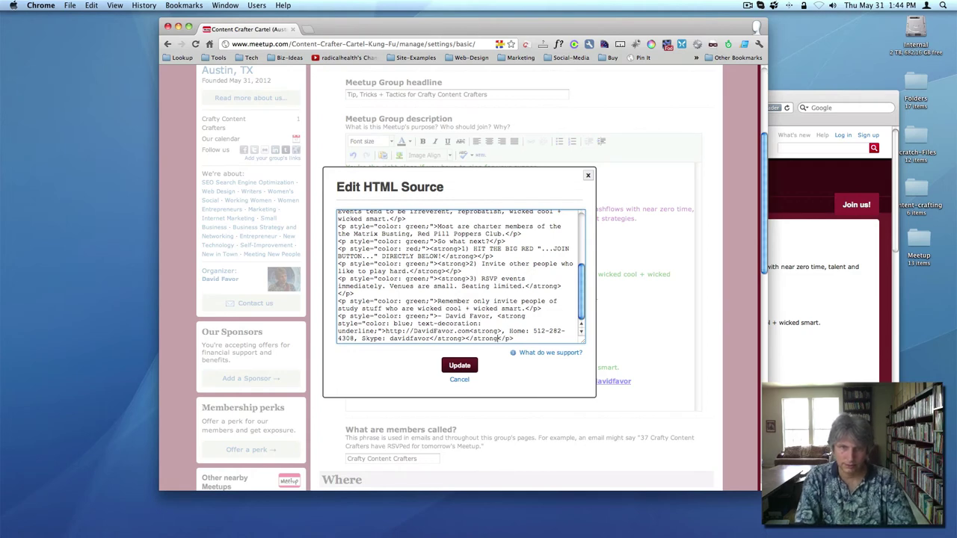
pyautogui.press('BackSpace')
pyautogui.press('BackSpace')
pyautogui.press('BackSpace')
pyautogui.press('BackSpace')
pyautogui.press('BackSpace')
pyautogui.press('BackSpace')
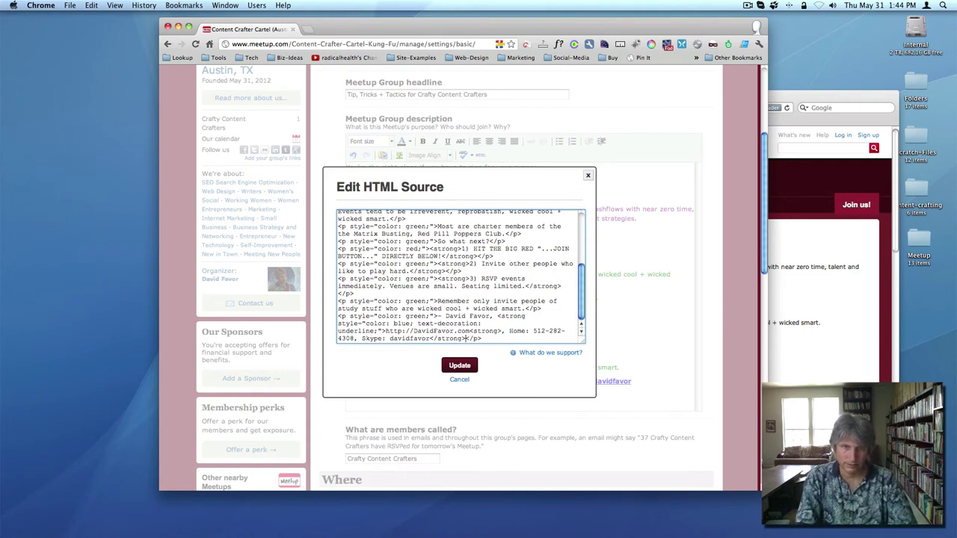
pyautogui.press('BackSpace')
pyautogui.press('BackSpace')
pyautogui.press('BackSpace')
pyautogui.press('BackSpace')
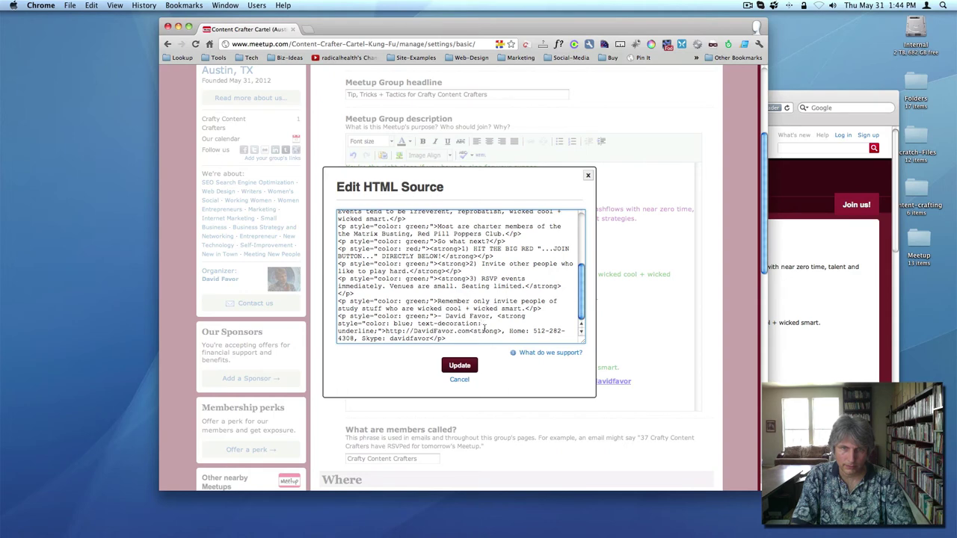
pyautogui.click(468, 367)
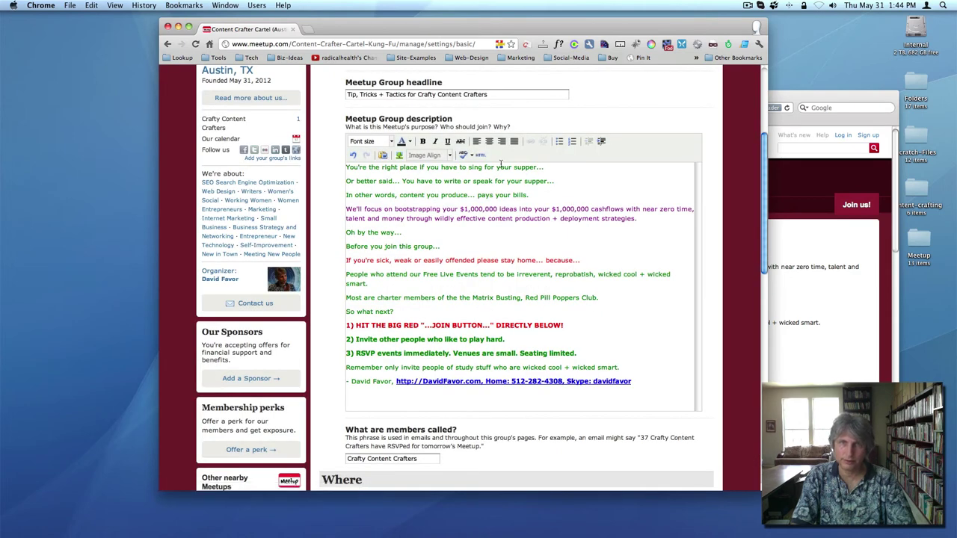
# Step: Open the group description's HTML source and delete the two closing strong tags at the end of the signature line
pyautogui.click(480, 155)
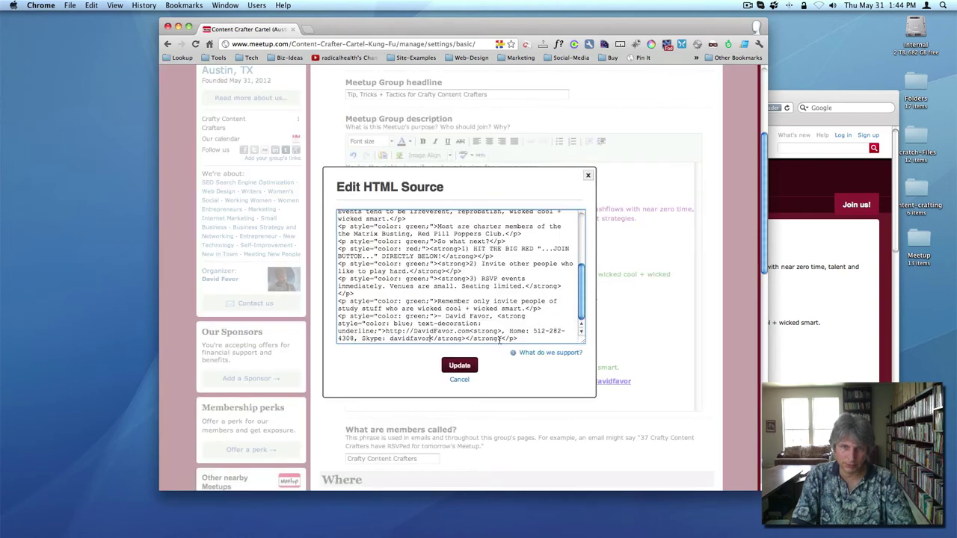
pyautogui.moveTo(499, 338); pyautogui.dragTo(431, 339)
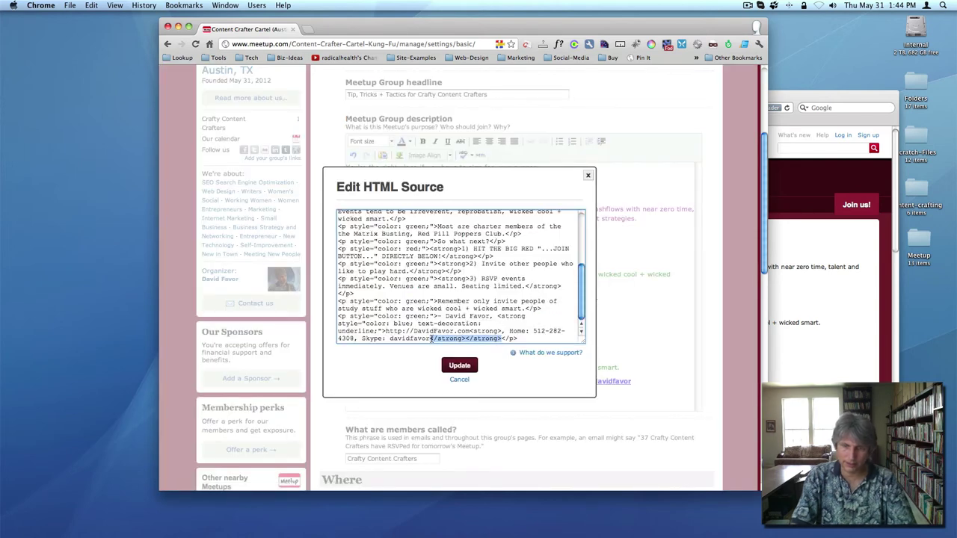
pyautogui.press('BackSpace')
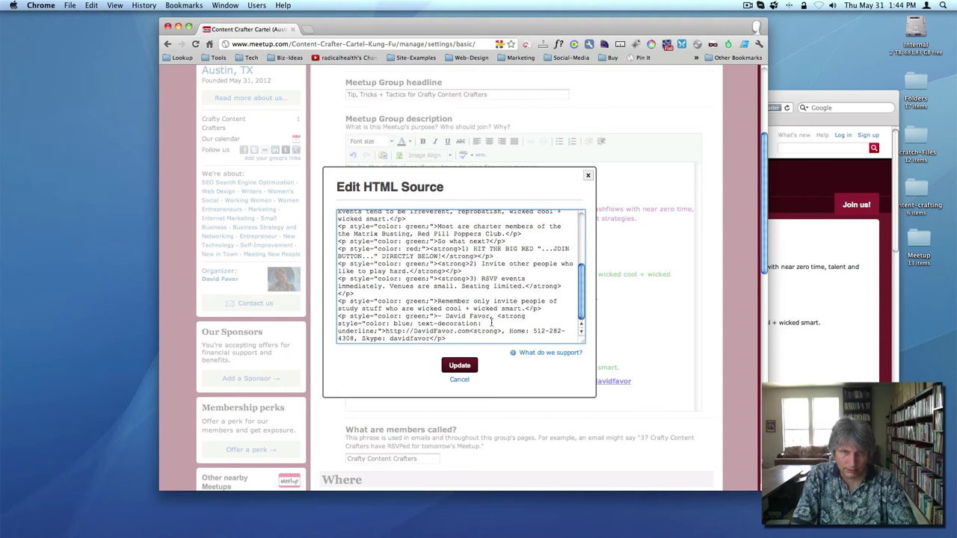
# Step: Remove the blue, underlined opening strong tag before the signature's website address and update the description
pyautogui.moveTo(496, 316); pyautogui.dragTo(531, 317)
pyautogui.press('BackSpace')
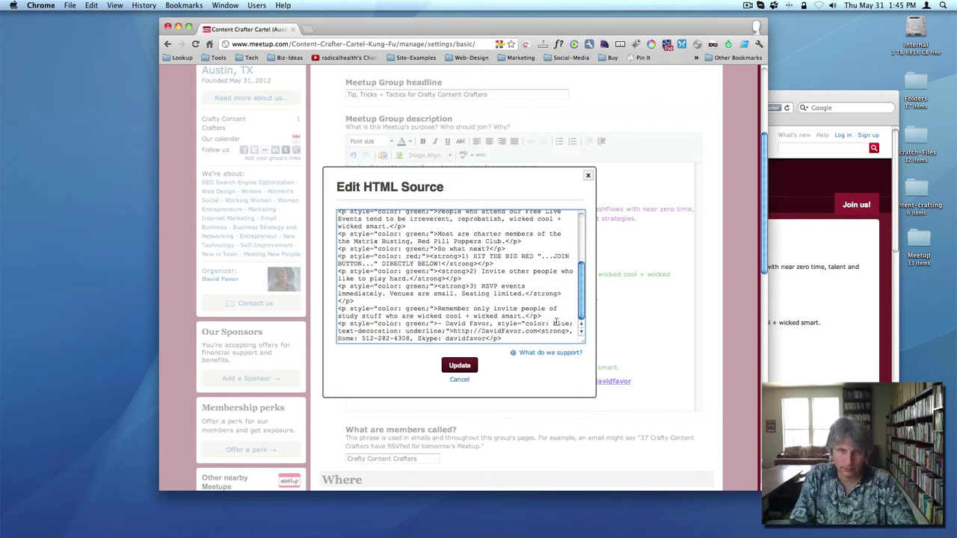
pyautogui.moveTo(497, 323); pyautogui.dragTo(451, 332)
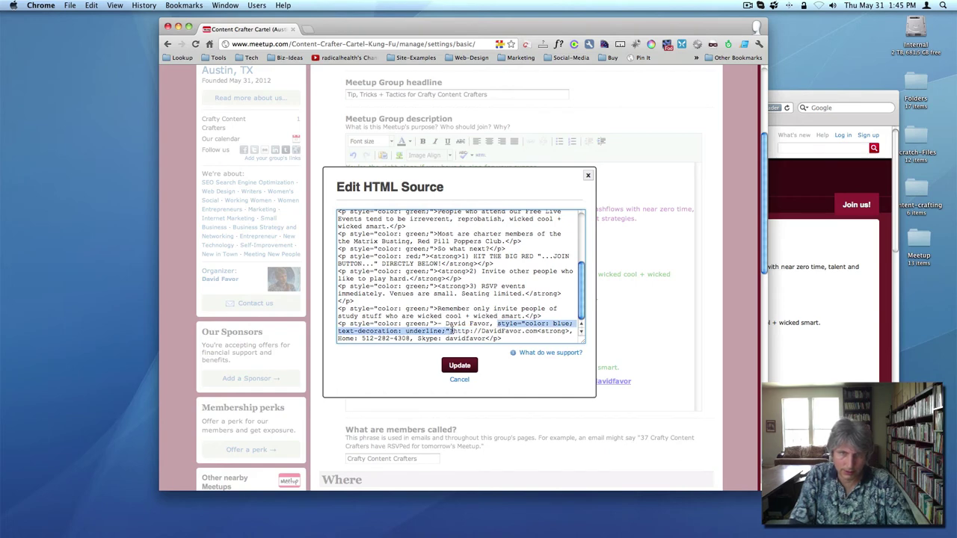
pyautogui.press('BackSpace')
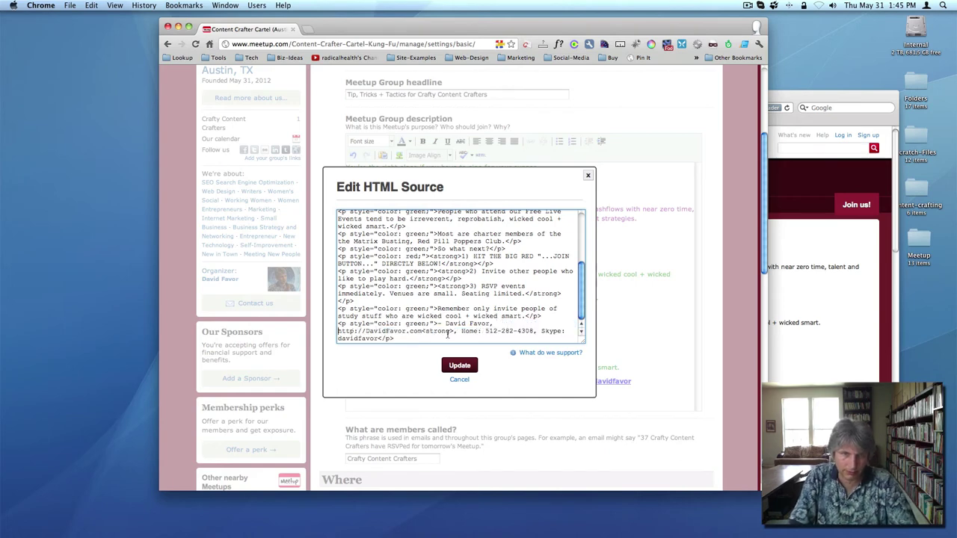
pyautogui.click(459, 365)
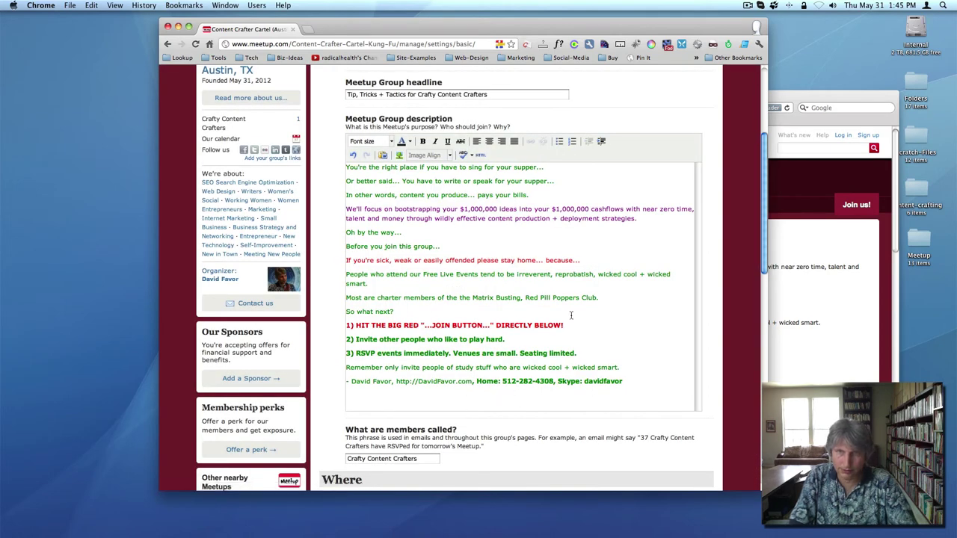
# Step: Try to remove the remaining closing strong tag at the end of the signature in the HTML source and update the description
pyautogui.click(480, 155)
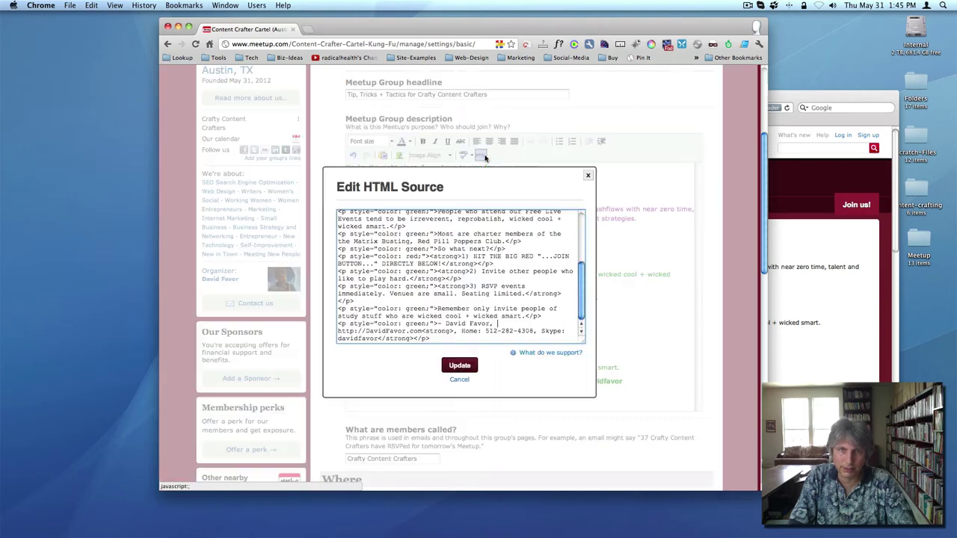
pyautogui.click(412, 335)
pyautogui.press('BackSpace')
pyautogui.press('BackSpace')
pyautogui.press('BackSpace')
pyautogui.press('BackSpace')
pyautogui.press('BackSpace')
pyautogui.press('BackSpace')
pyautogui.press('BackSpace')
pyautogui.press('BackSpace')
pyautogui.press('BackSpace')
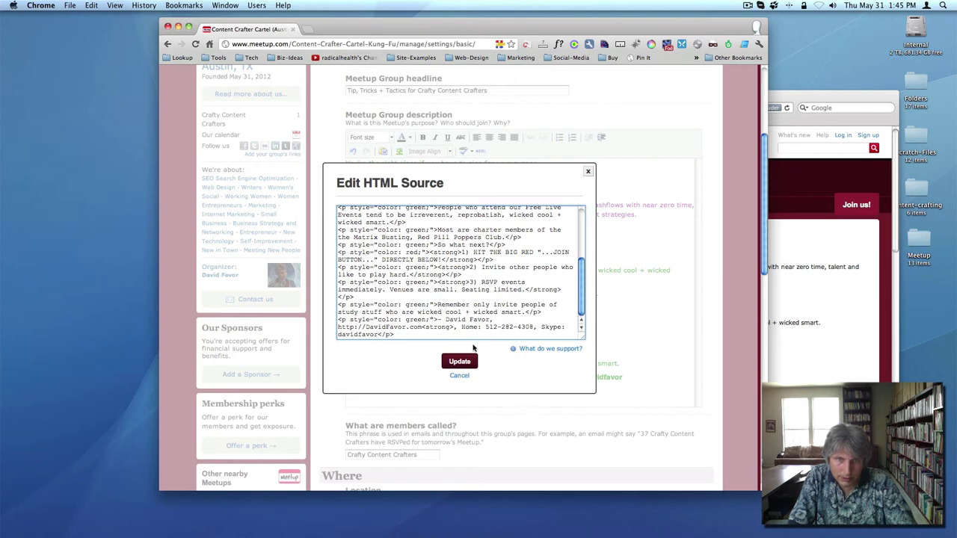
pyautogui.click(460, 362)
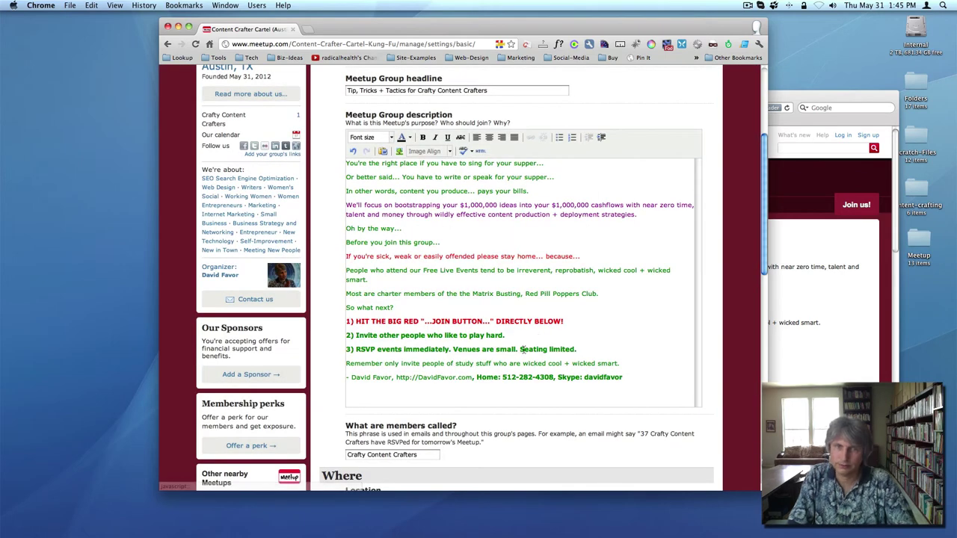
# Step: Reopen the HTML source, add blank lines before and after the "Remember only invite people" paragraph, and enlarge the source editing area
pyautogui.click(479, 152)
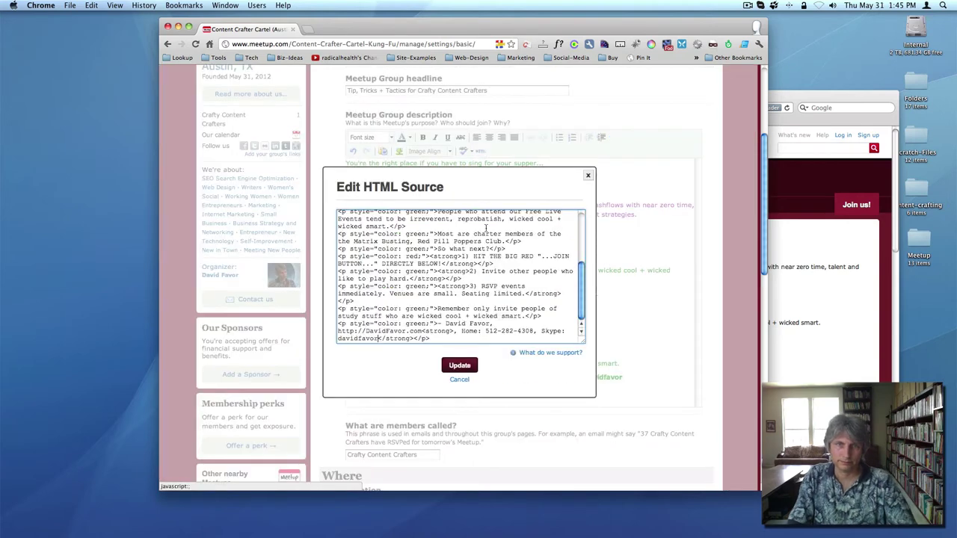
pyautogui.scroll(-5, 479, 279)
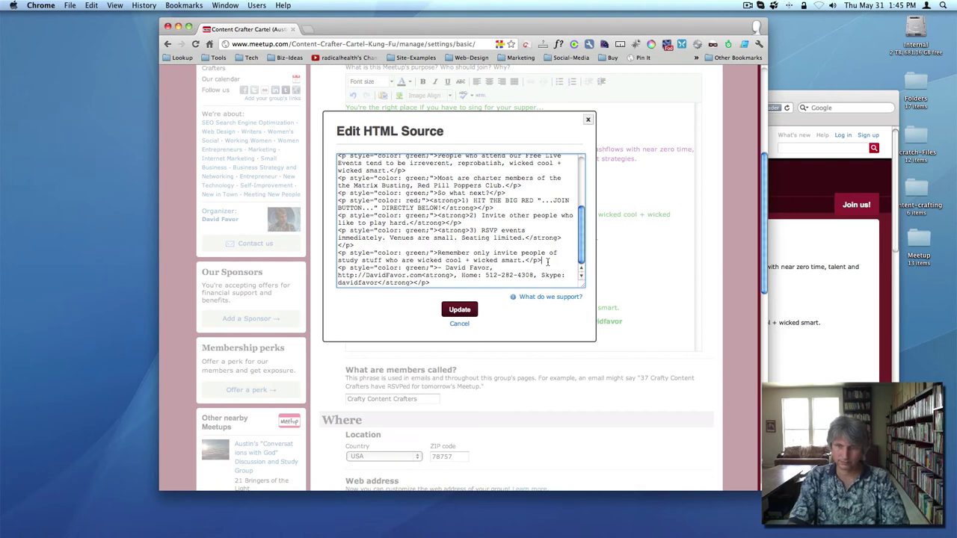
pyautogui.press('Return')
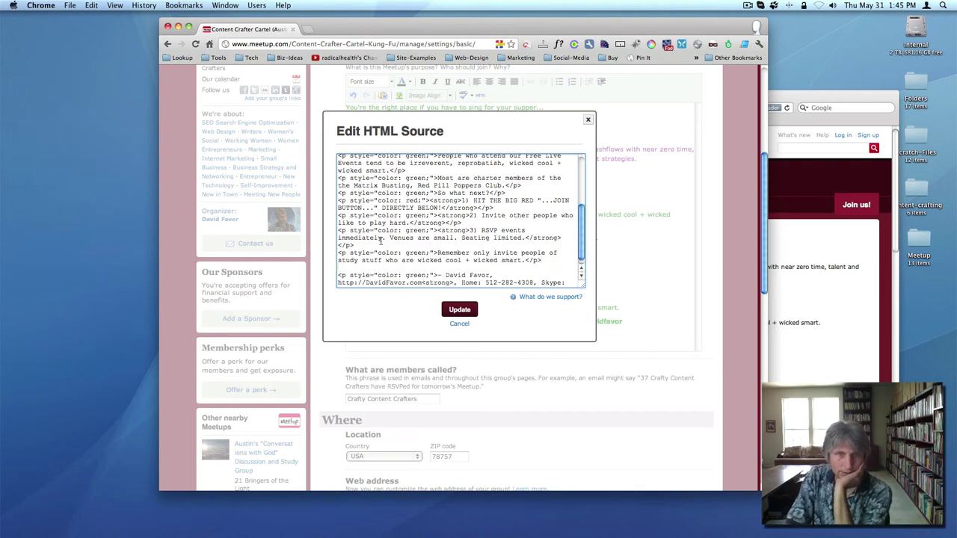
pyautogui.press('Return')
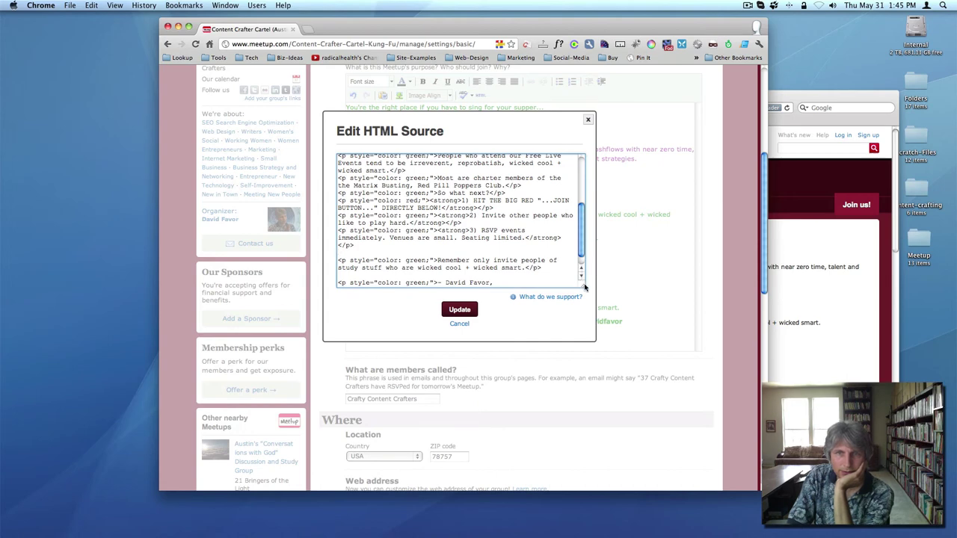
pyautogui.moveTo(585, 287); pyautogui.dragTo(581, 425)
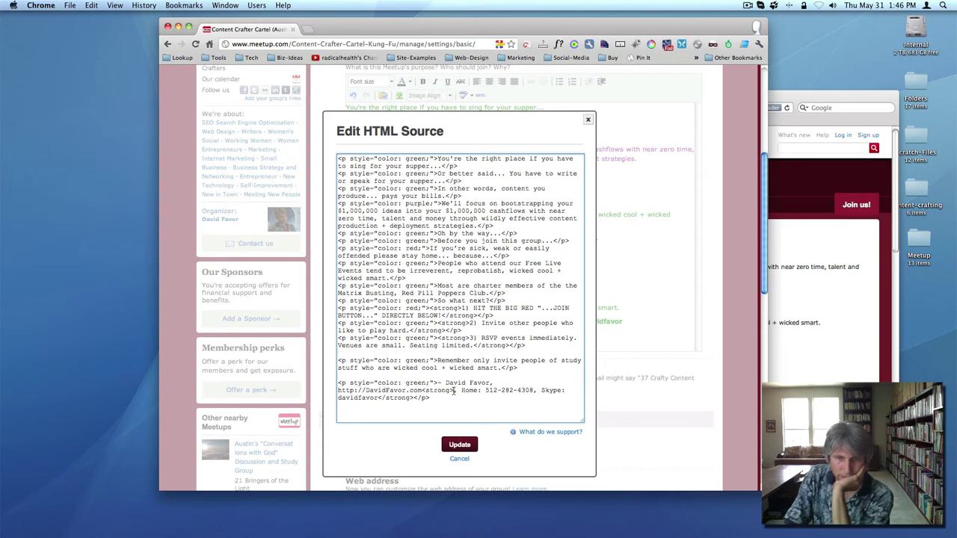
# Step: Delete the leftover opening strong tag after the signature's website address and update the description
pyautogui.press('BackSpace')
pyautogui.press('BackSpace')
pyautogui.press('BackSpace')
pyautogui.press('BackSpace')
pyautogui.press('BackSpace')
pyautogui.press('BackSpace')
pyautogui.press('BackSpace')
pyautogui.press('BackSpace')
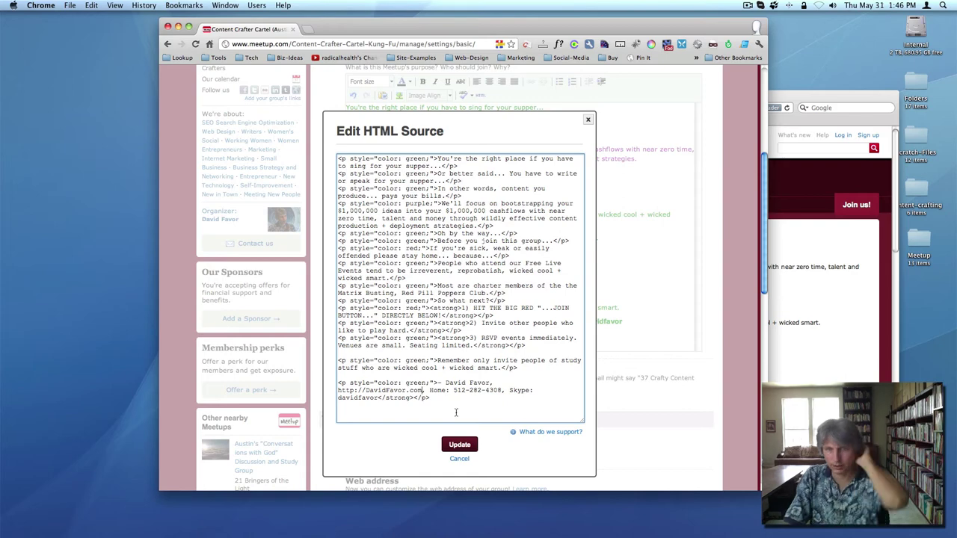
pyautogui.click(459, 444)
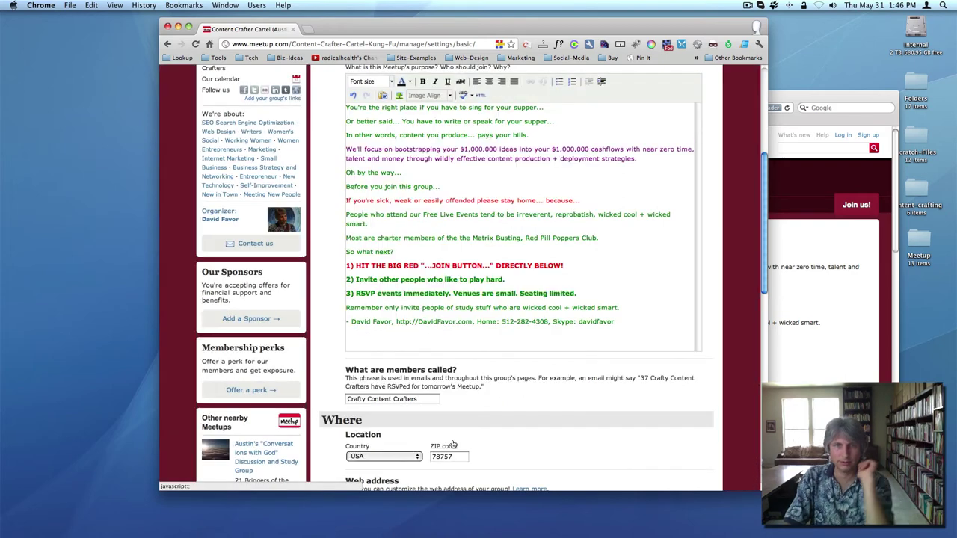
# Step: Turn the website address in the signature line into a hyperlink pointing to that same URL
pyautogui.moveTo(472, 322); pyautogui.dragTo(396, 323)
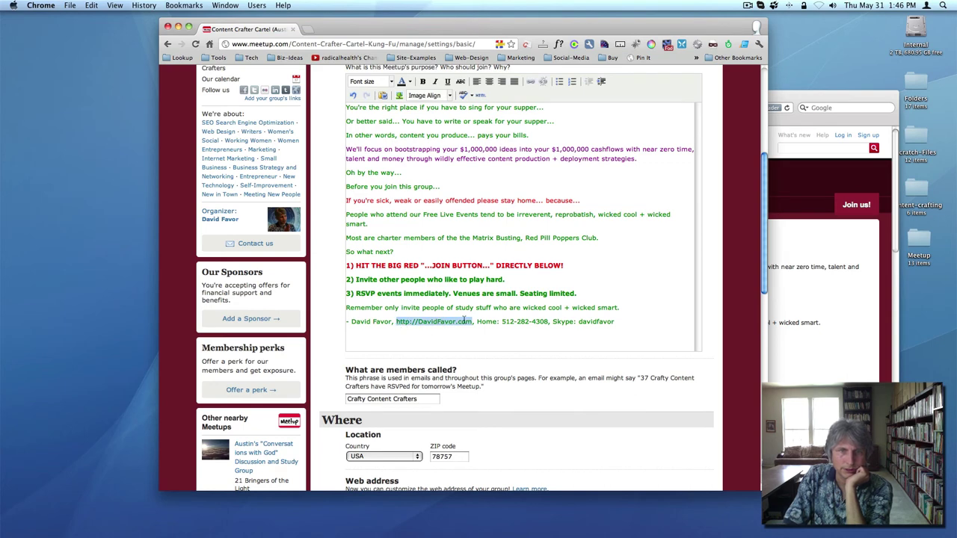
pyautogui.scroll(3, 414, 317)
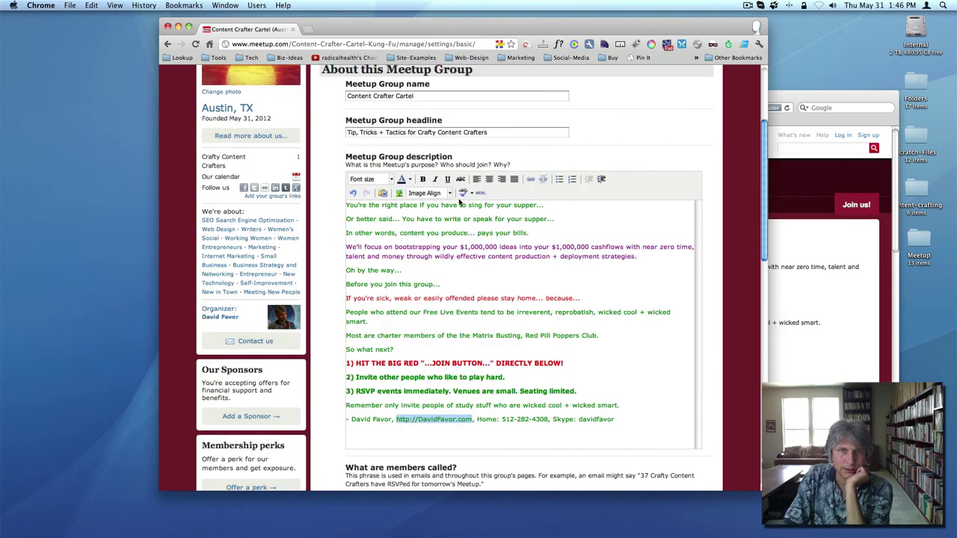
pyautogui.click(530, 178)
pyautogui.write('htt')
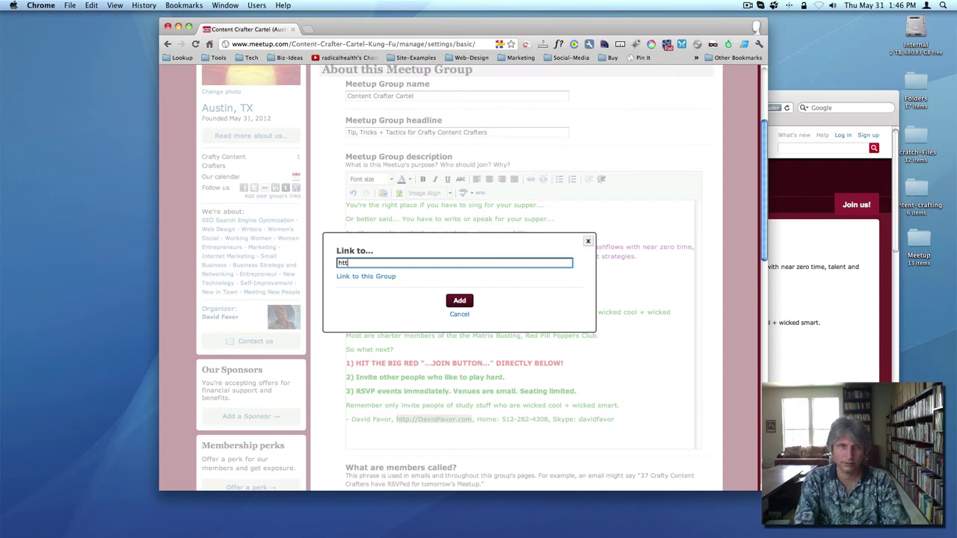
pyautogui.write('p://DavidFav')
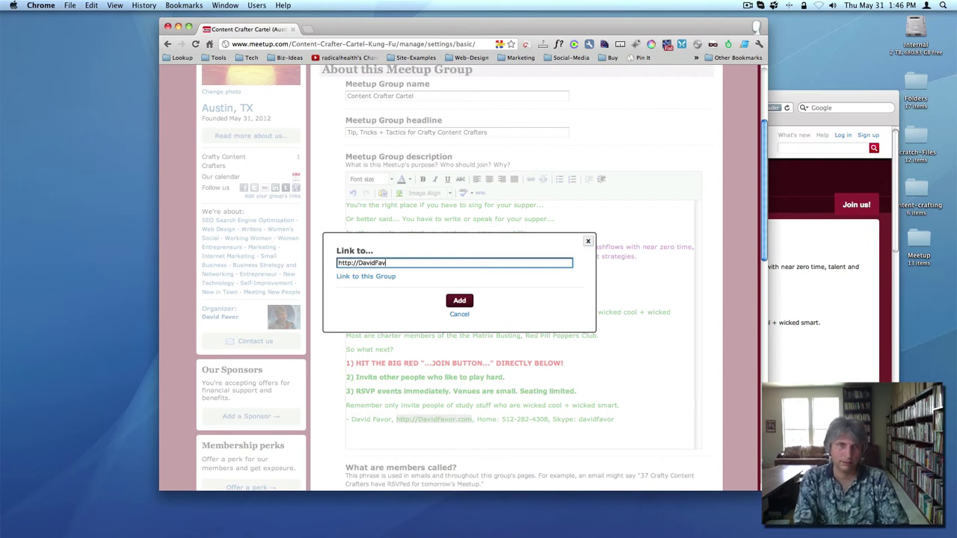
pyautogui.write('or.com')
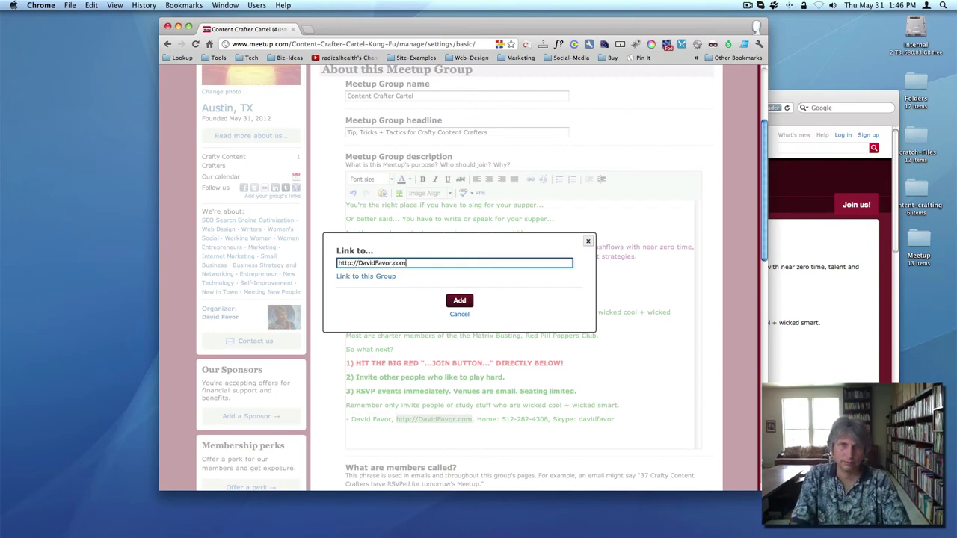
pyautogui.click(460, 301)
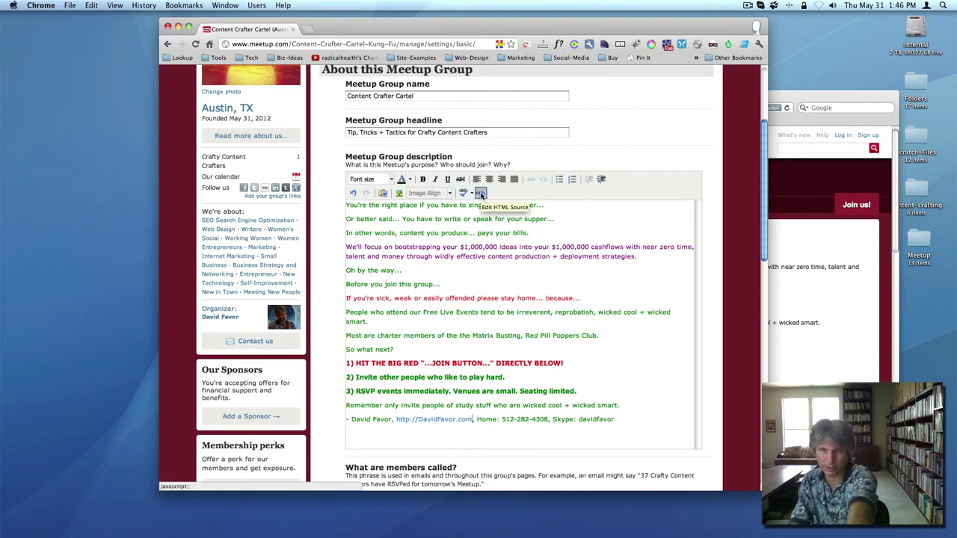
# Step: In the HTML source, insert an opening strong tag with style="color: green;" before the signature link's text
pyautogui.click(481, 193)
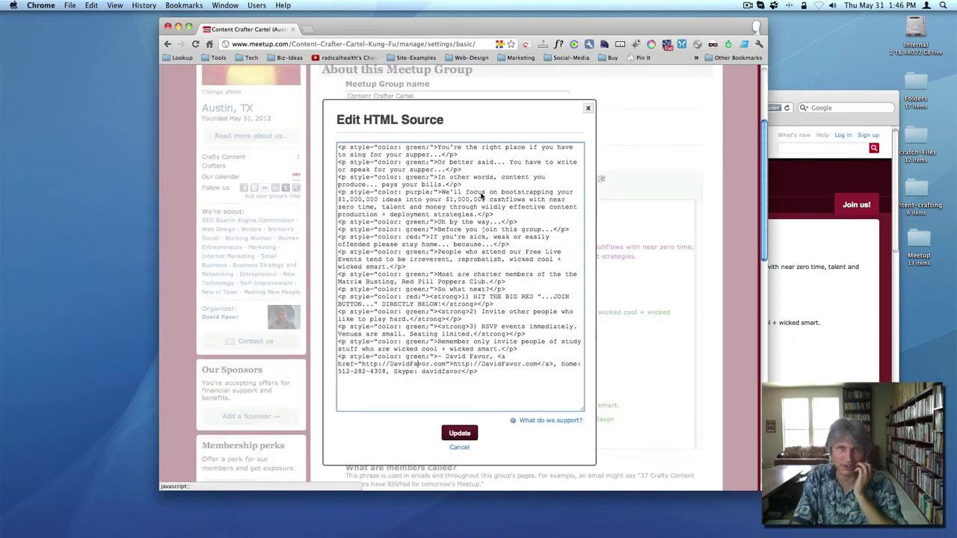
pyautogui.click(452, 364)
pyautogui.write('<strong')
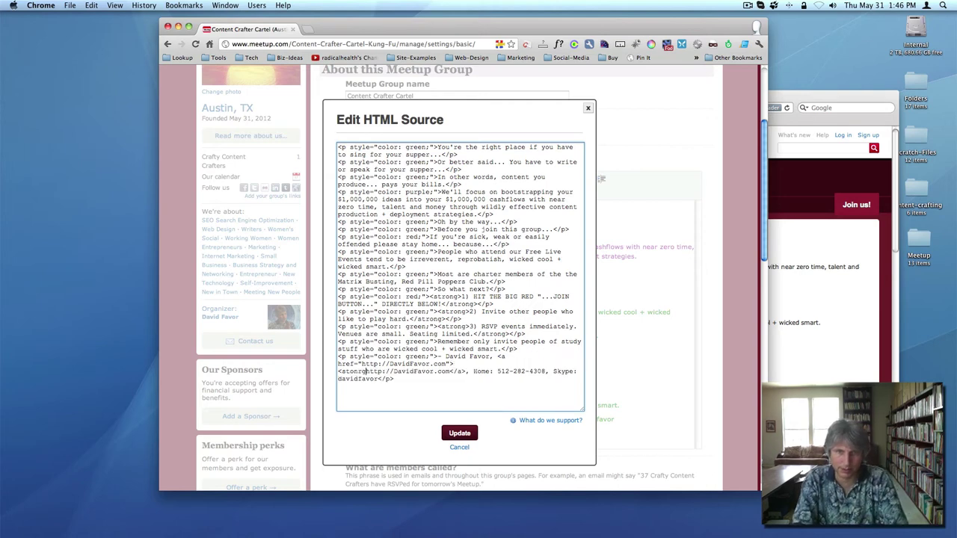
pyautogui.press('BackSpace')
pyautogui.press('BackSpace')
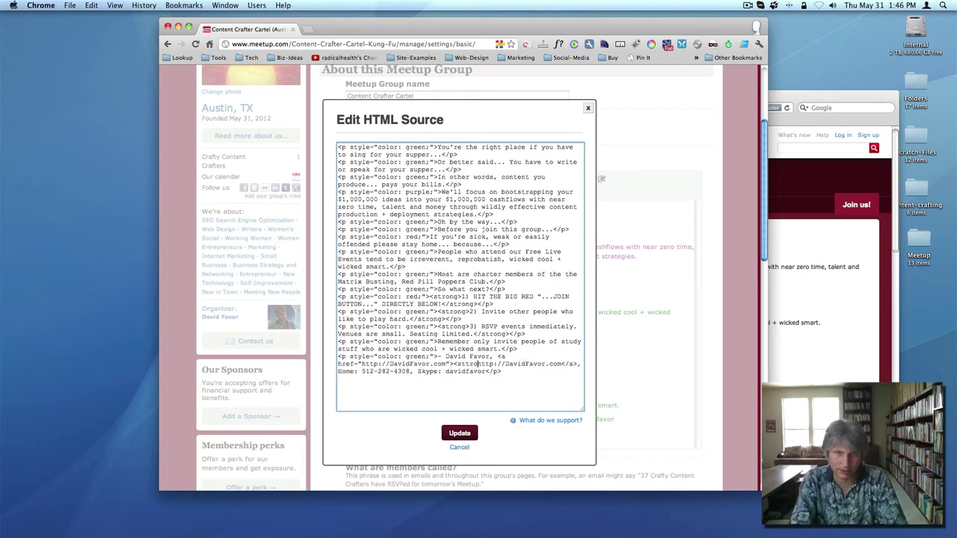
pyautogui.write('rong')
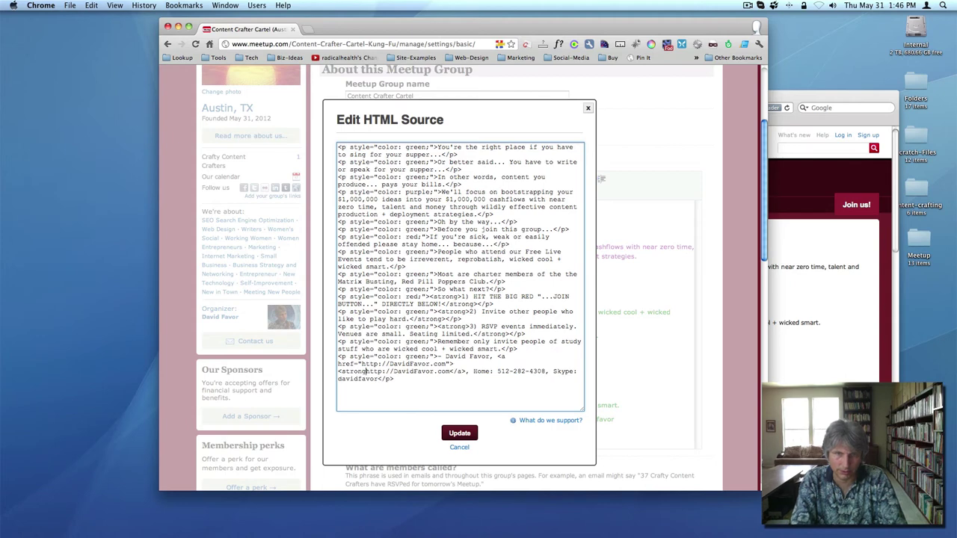
pyautogui.write('style="color: green;"')
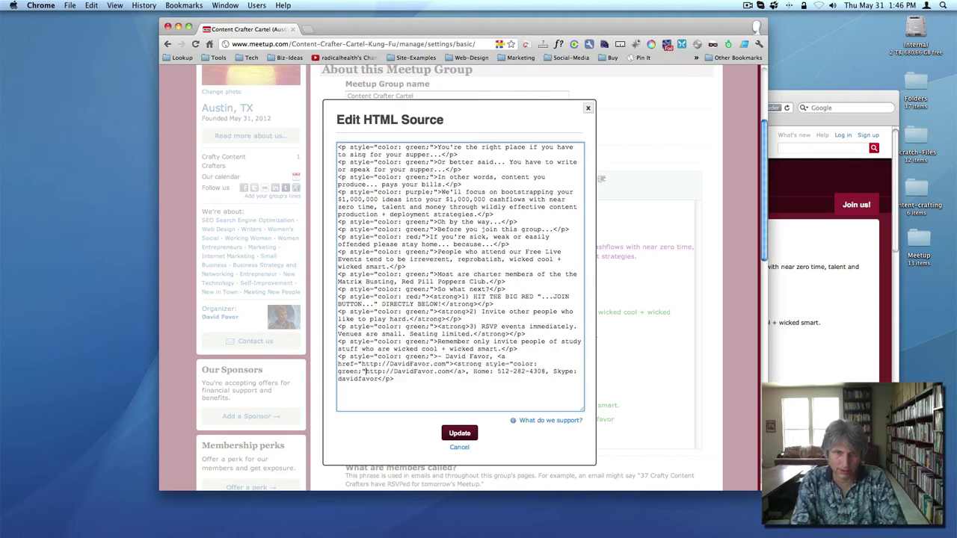
pyautogui.write('>')
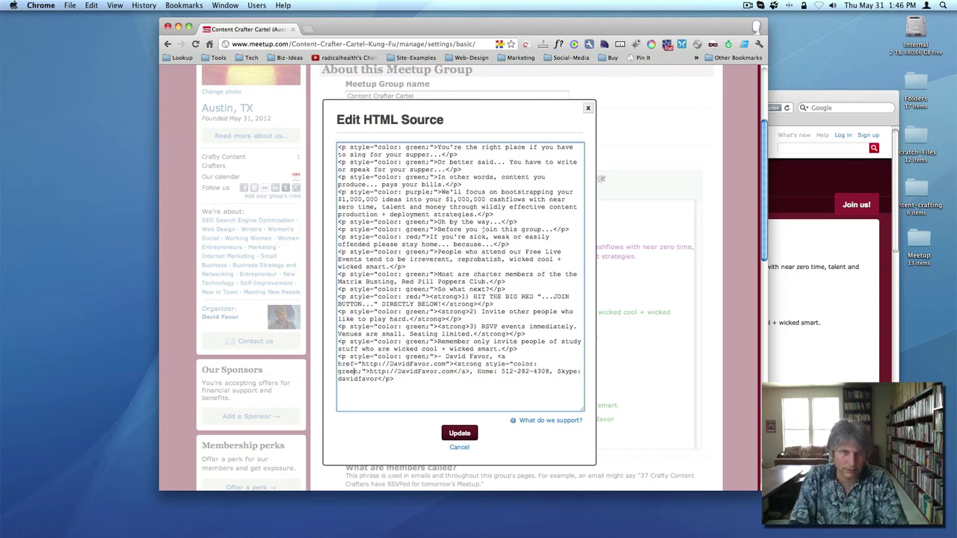
# Step: Change the colour in the link's new strong tag to blue
pyautogui.press('BackSpace')
pyautogui.press('BackSpace')
pyautogui.press('BackSpace')
pyautogui.press('BackSpace')
pyautogui.press('BackSpace')
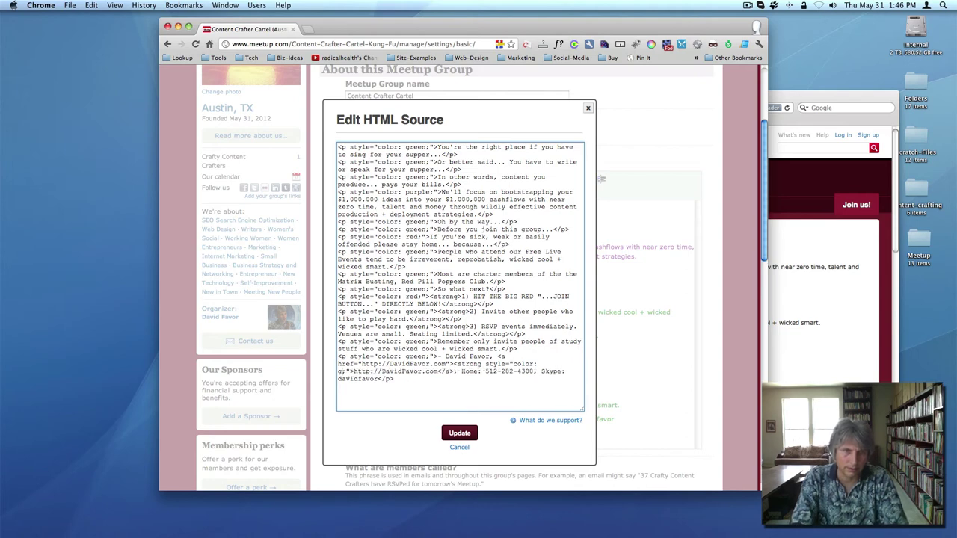
pyautogui.write('blue;')
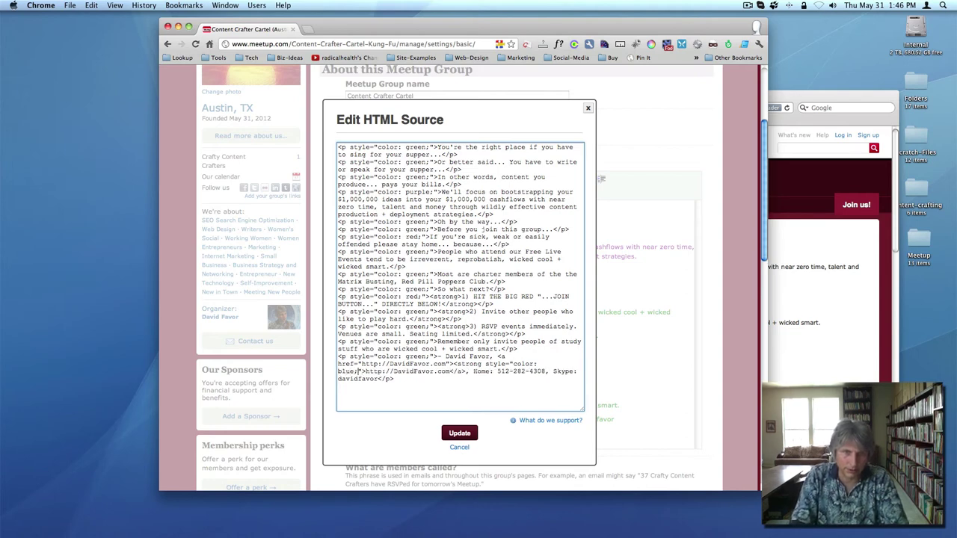
# Step: Add text-decoration: underline; to the style of the link's strong tag and place the cursor after the link text
pyautogui.write(' text-d')
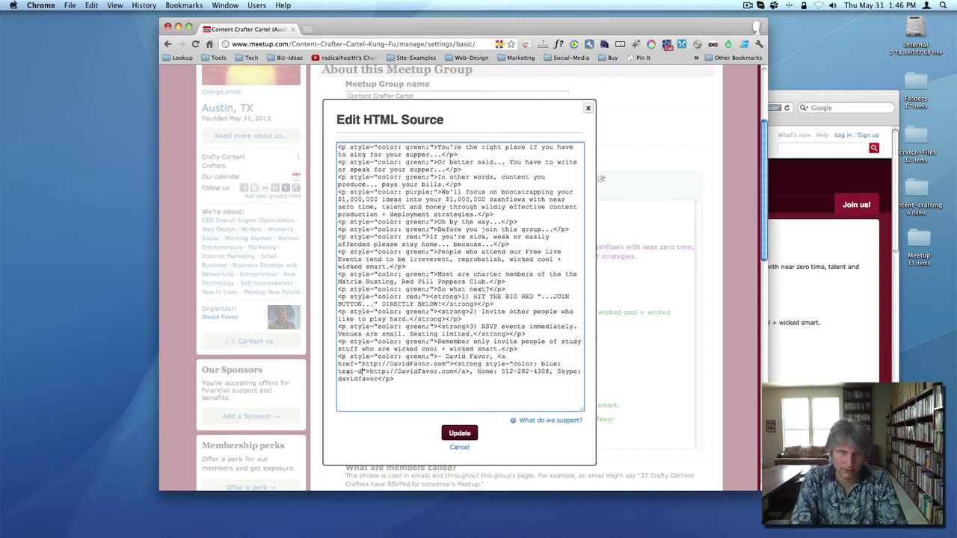
pyautogui.write('ecortati')
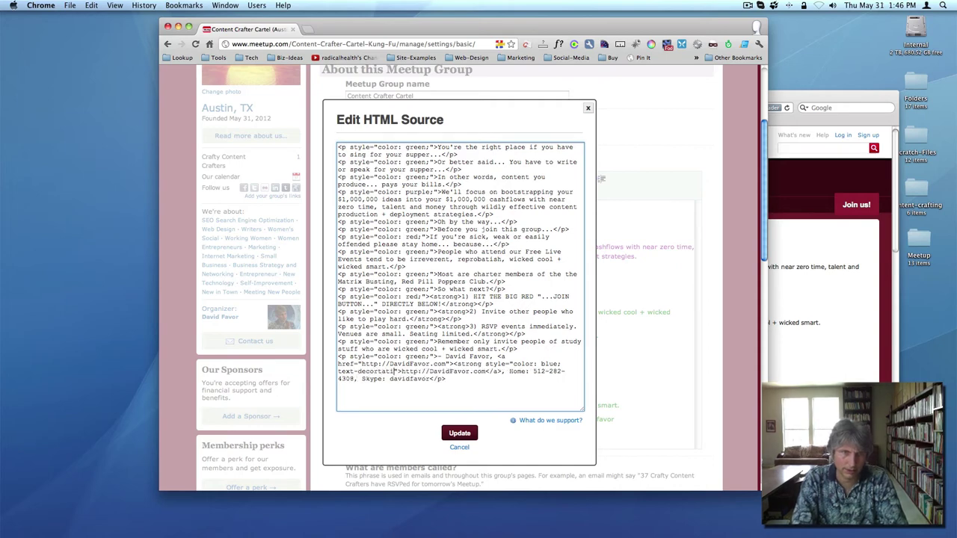
pyautogui.press('BackSpace')
pyautogui.press('BackSpace')
pyautogui.press('BackSpace')
pyautogui.press('BackSpace')
pyautogui.write('ation')
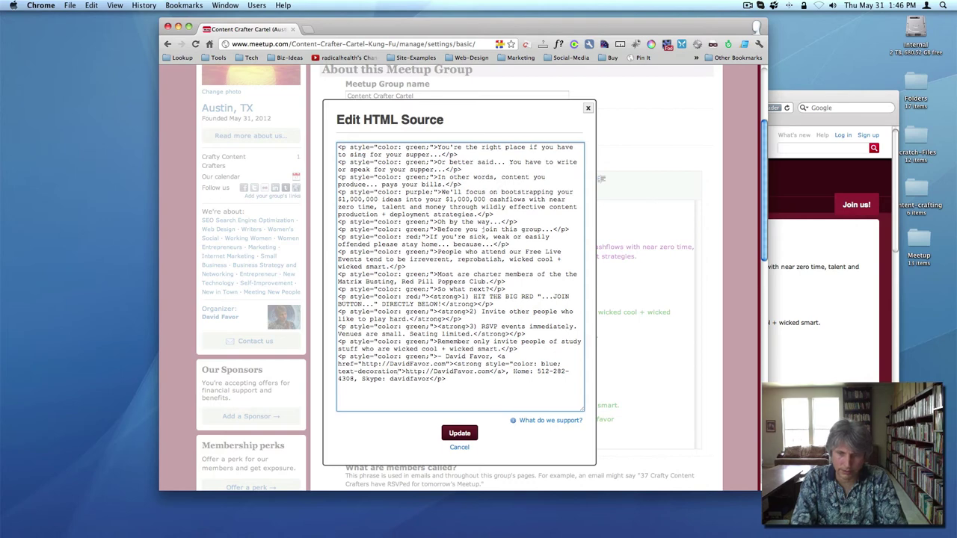
pyautogui.write(': underline;">http://DavidFavor.com')
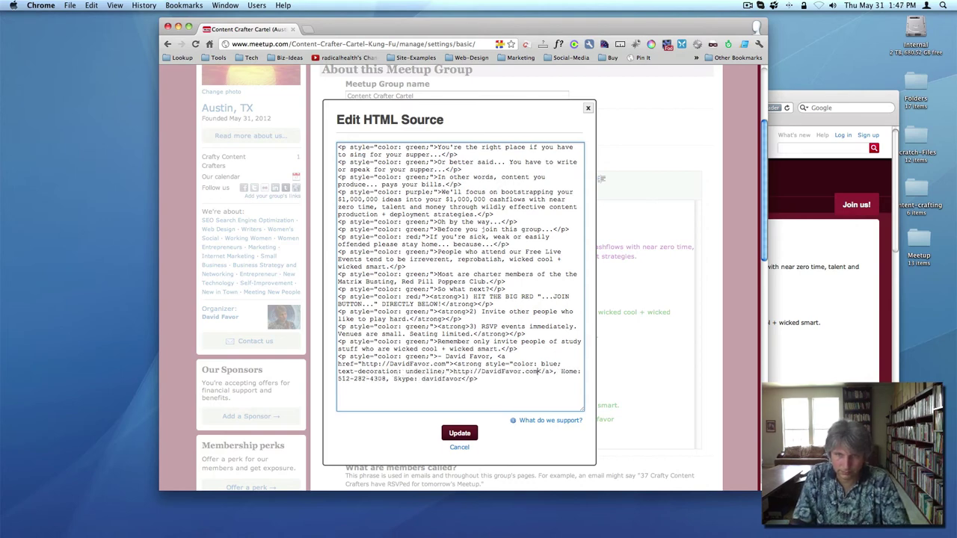
# Step: Close the signature link's strong tag with </strong> before the closing anchor tag and apply the HTML source changes to the description
pyautogui.write('</str')
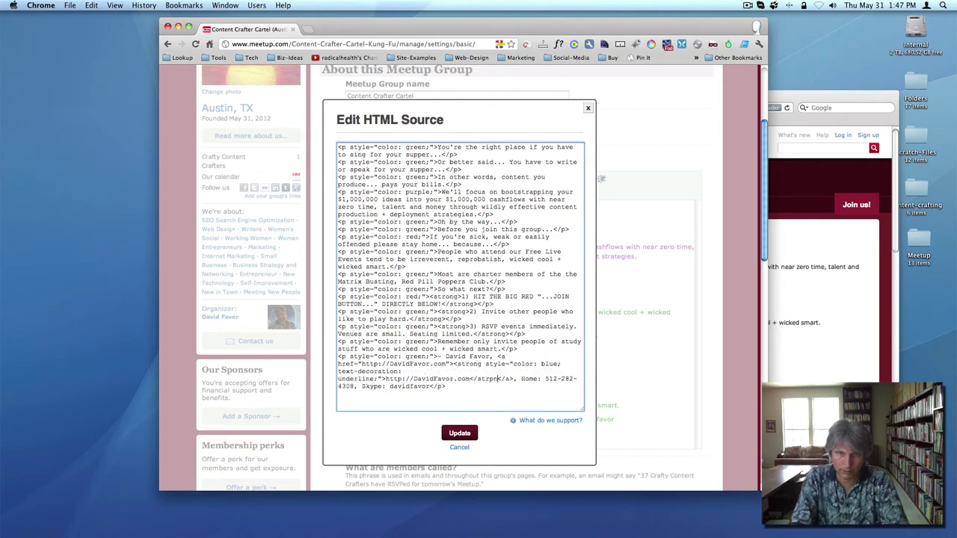
pyautogui.write('ong>')
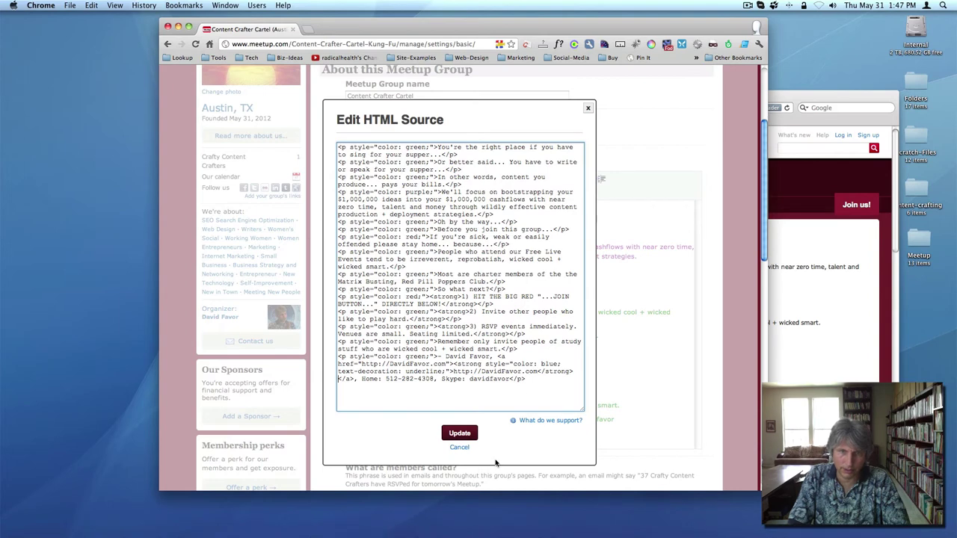
pyautogui.click(460, 434)
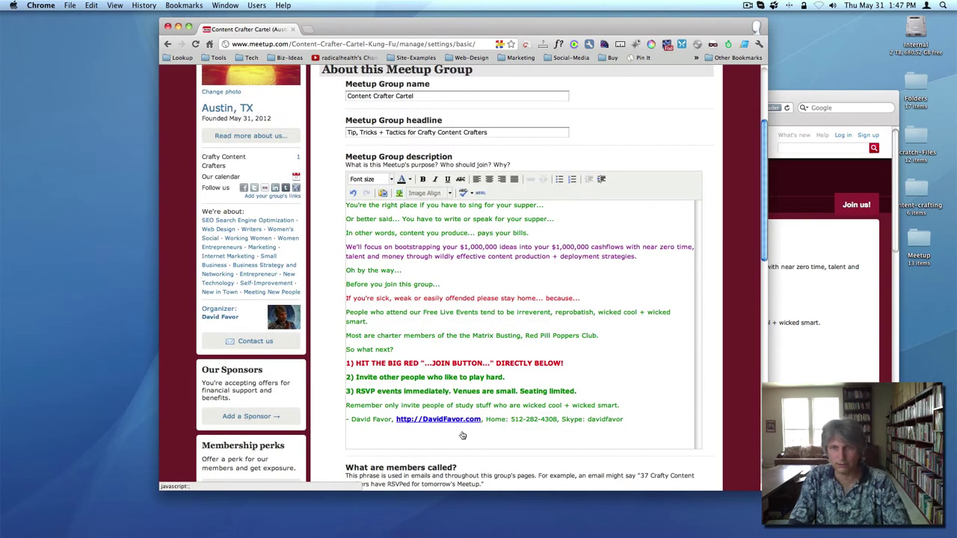
# Step: Submit the Basics settings form to save the updated group description
pyautogui.scroll(-1, 462, 436)
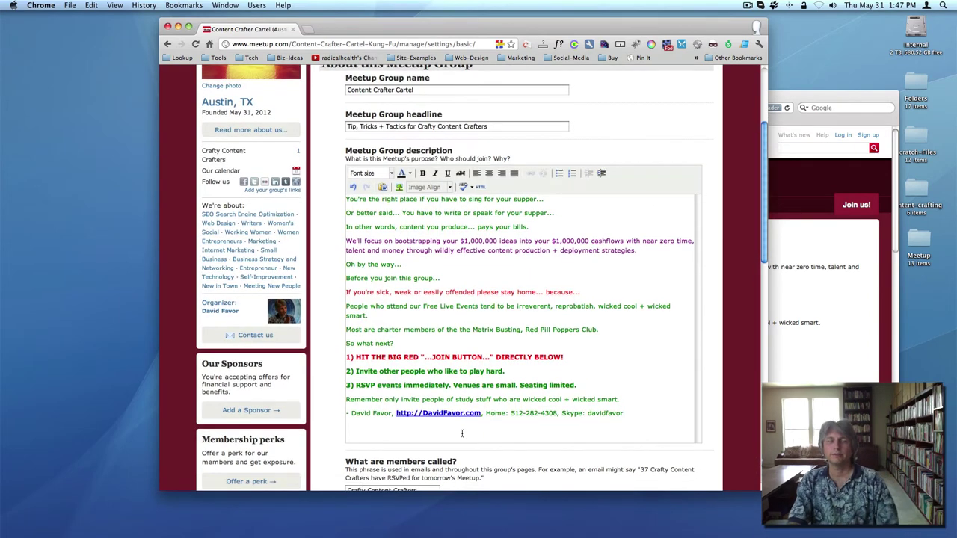
pyautogui.scroll(-20, 462, 432)
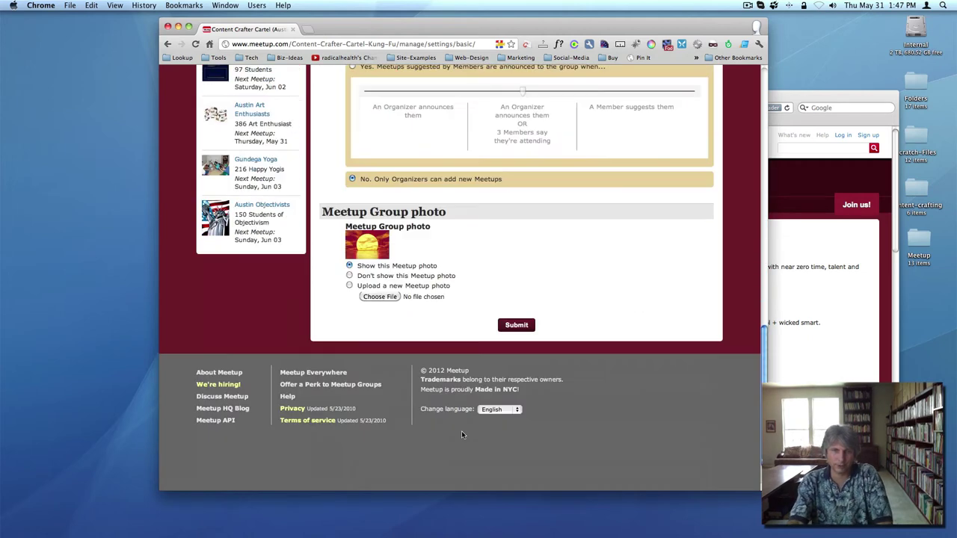
pyautogui.click(517, 325)
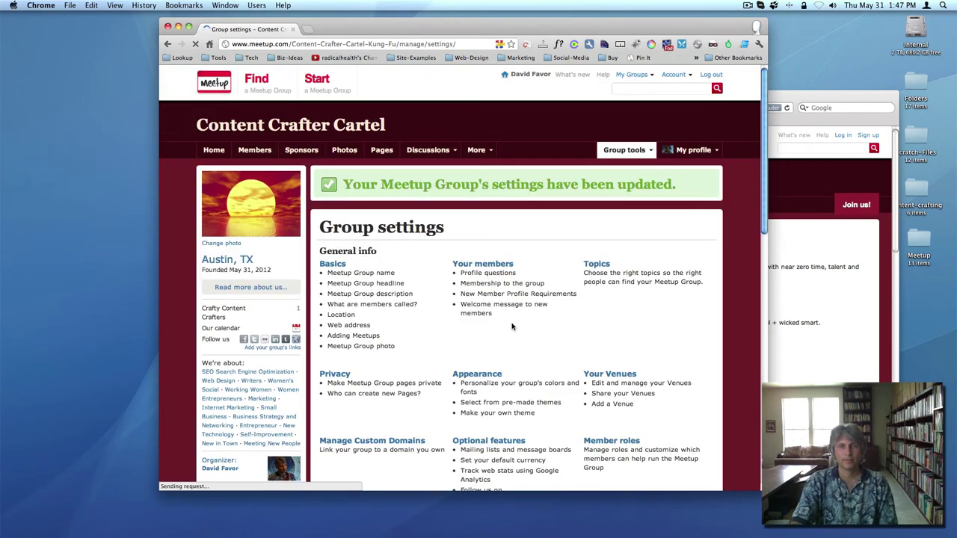
# Step: Reopen the Basics group settings and review the saved group description and the remaining settings
pyautogui.click(323, 263)
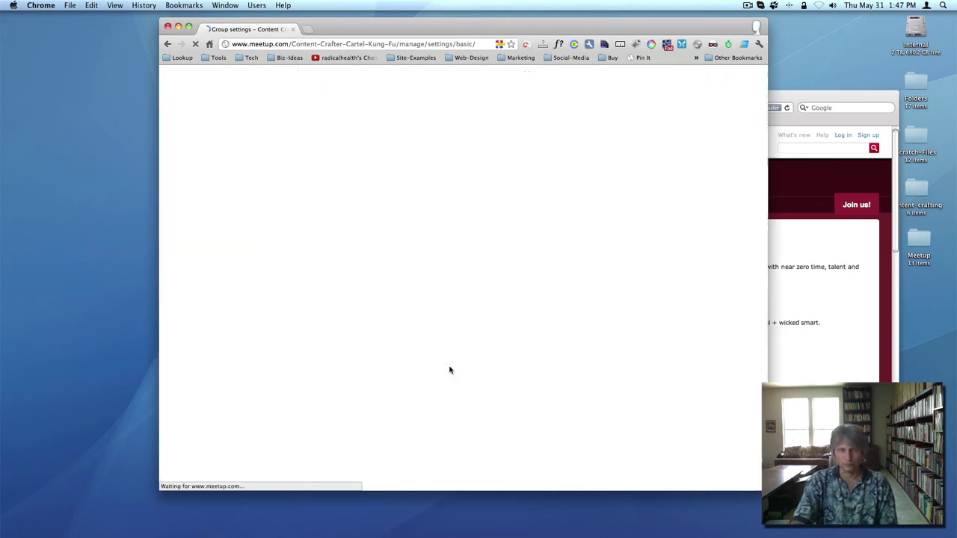
pyautogui.scroll(-5, 479, 313)
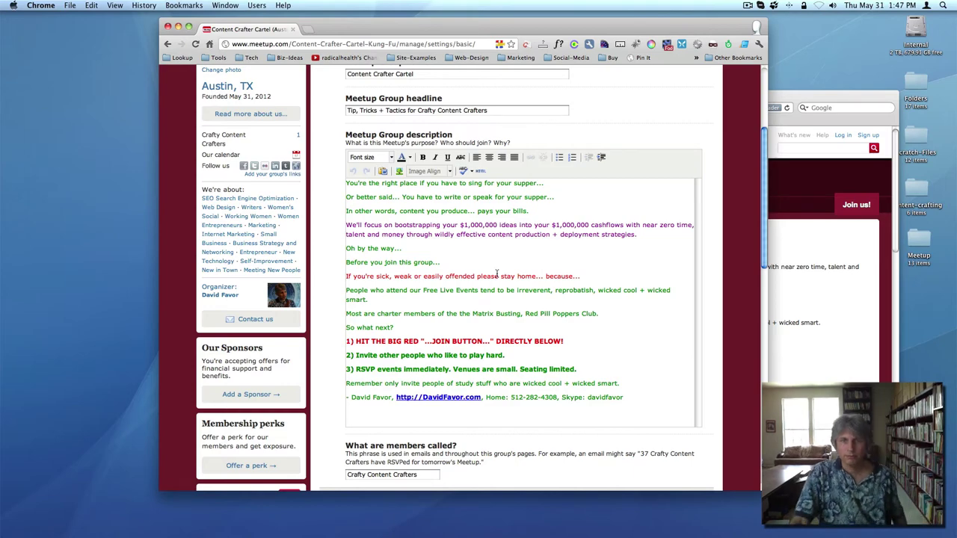
pyautogui.scroll(-10, 565, 439)
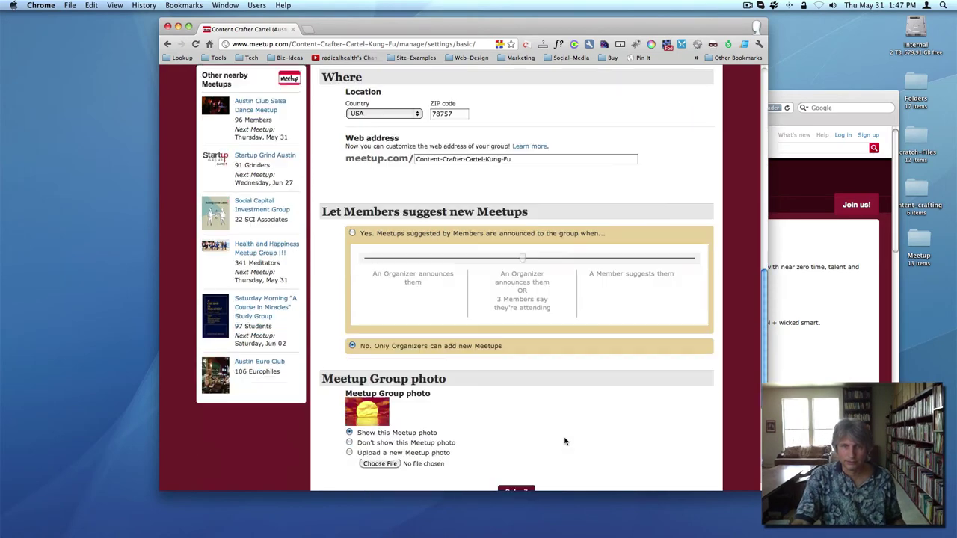
pyautogui.scroll(14, 564, 439)
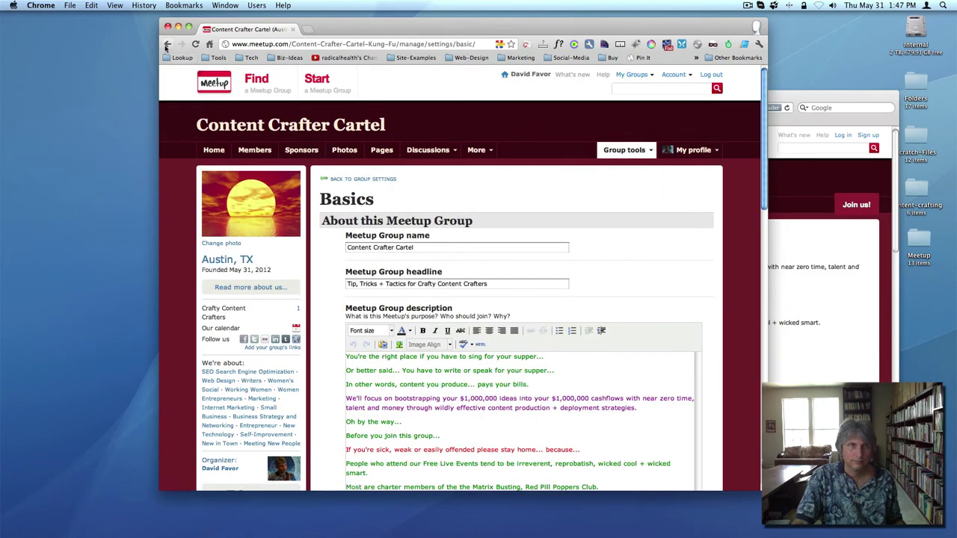
# Step: Open the group's home page, and switch to Safari to reload the public view of the group
pyautogui.click(167, 44)
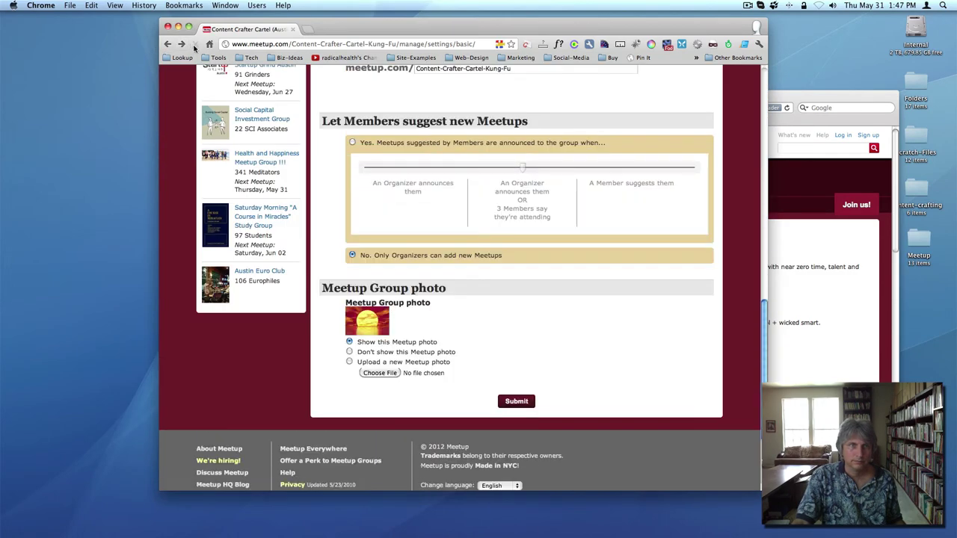
pyautogui.scroll(10, 305, 206)
pyautogui.click(212, 150)
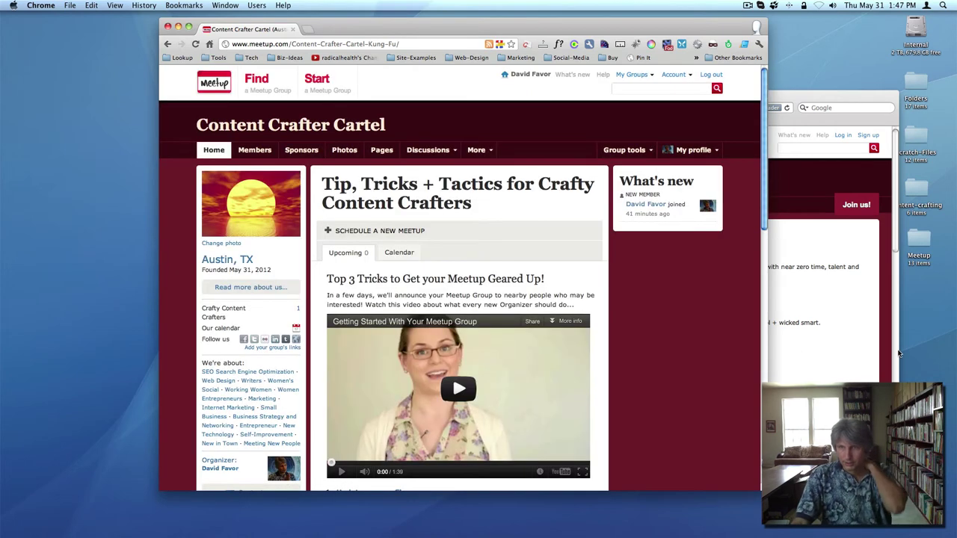
pyautogui.click(864, 354)
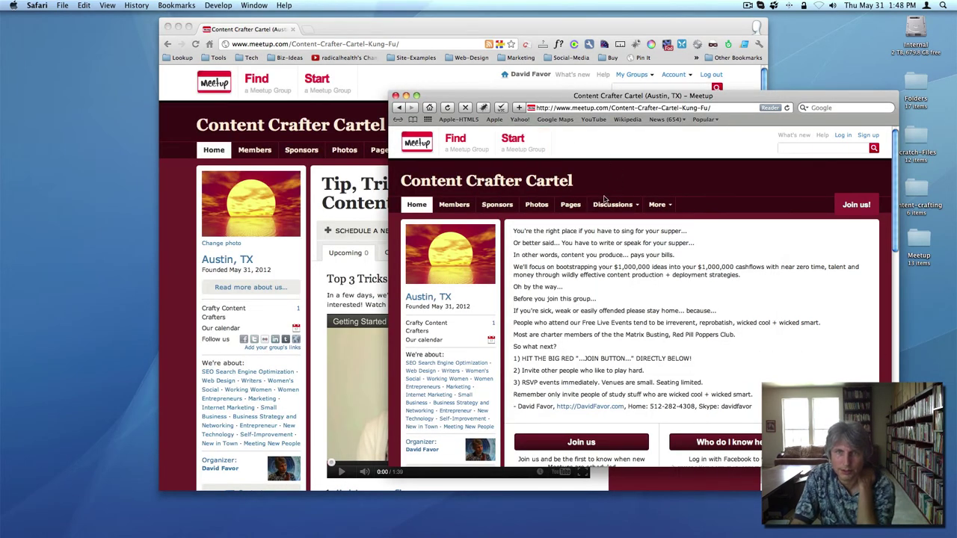
pyautogui.click(447, 108)
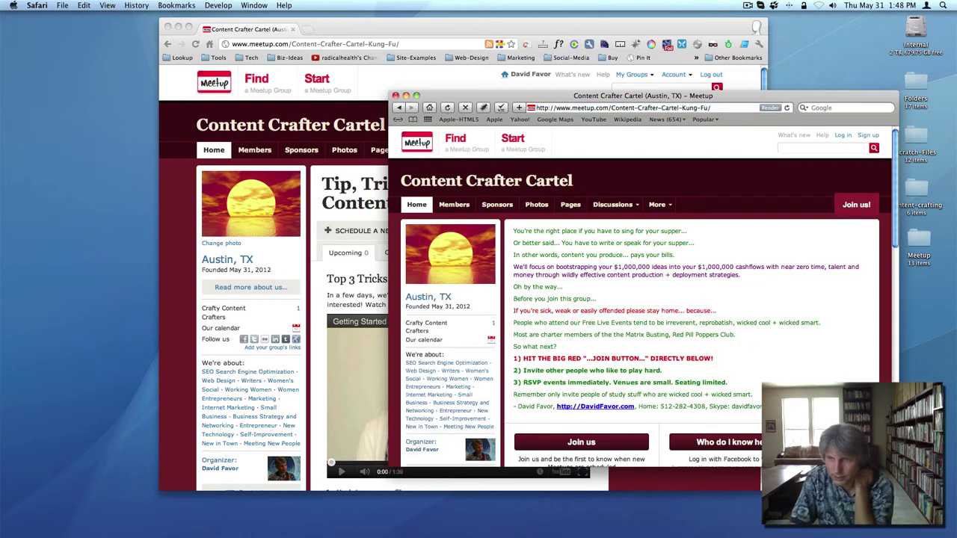
# Step: Narrow the Safari window to check how the description lines fit, reload the page, and widen the window again
pyautogui.moveTo(896, 470); pyautogui.dragTo(778, 489)
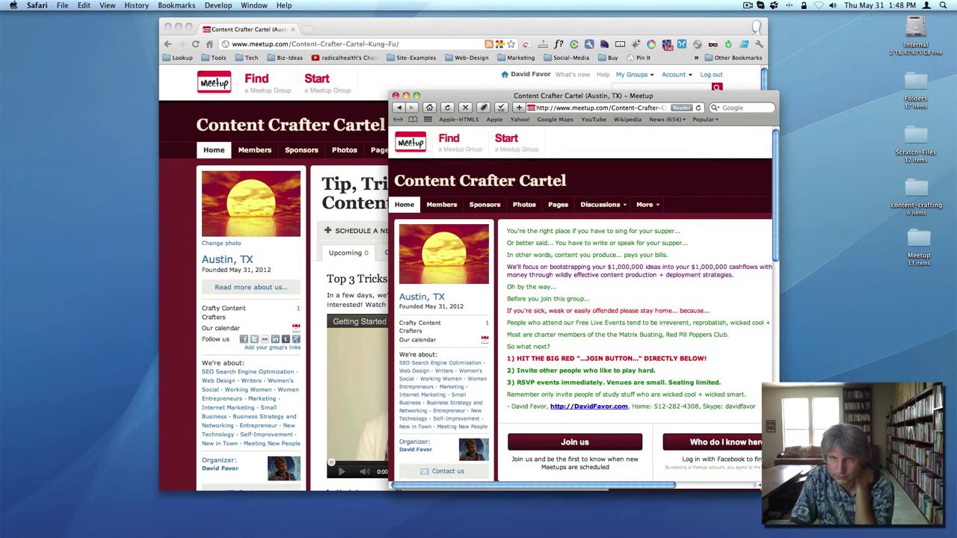
pyautogui.click(449, 108)
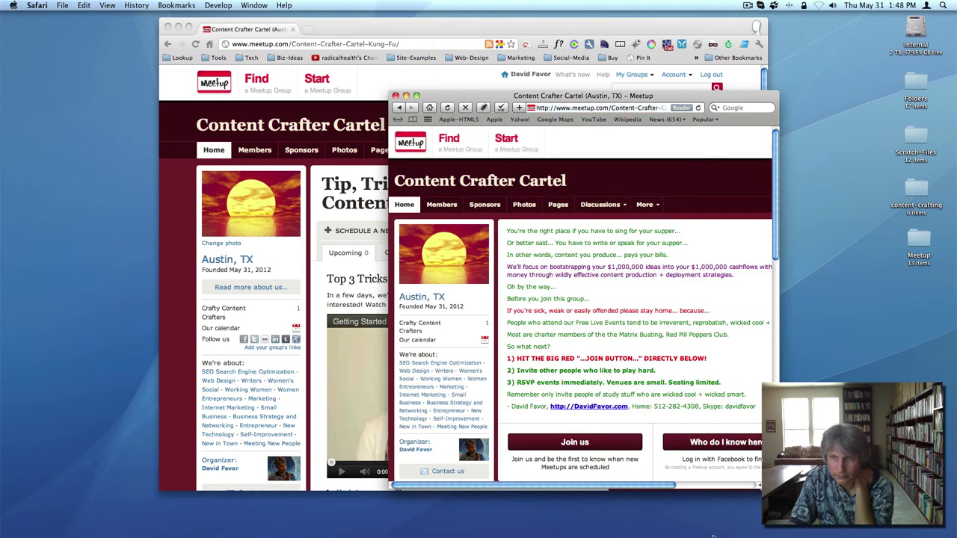
pyautogui.moveTo(777, 490); pyautogui.dragTo(884, 489)
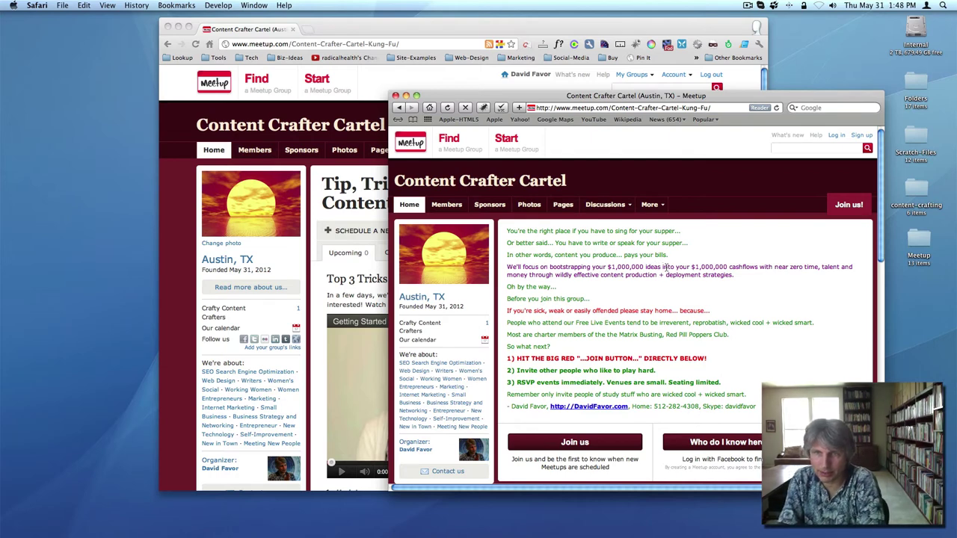
# Step: Switch back to Chrome and open the Basics section of the group settings
pyautogui.click(312, 305)
pyautogui.click(625, 149)
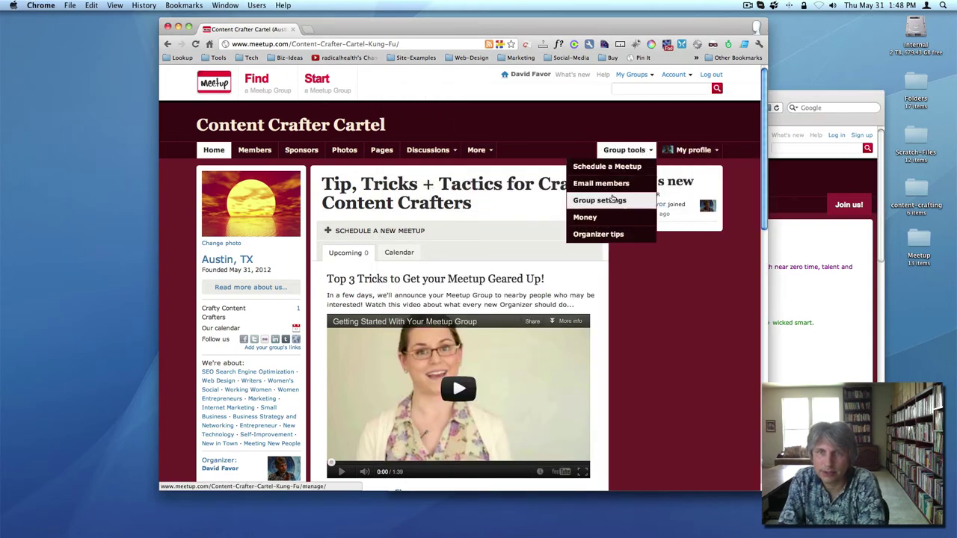
pyautogui.click(612, 200)
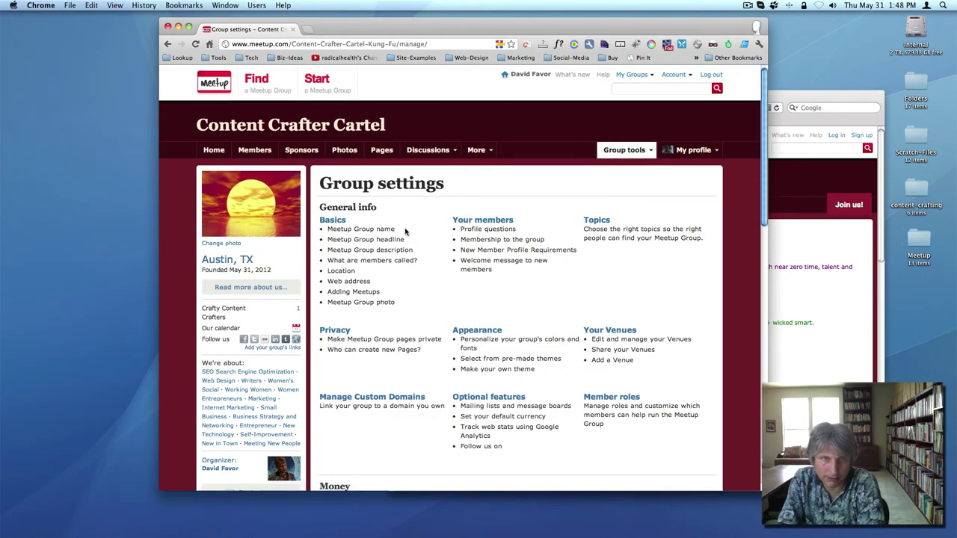
pyautogui.click(334, 221)
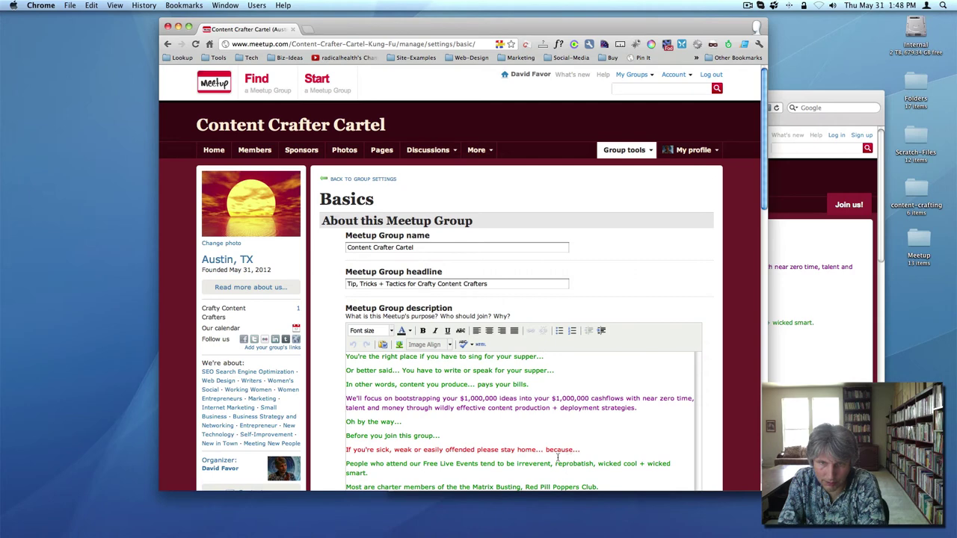
# Step: Split the purple description paragraph into three by adding breaks after "ideas into your" and after "talent and money"
pyautogui.click(552, 398)
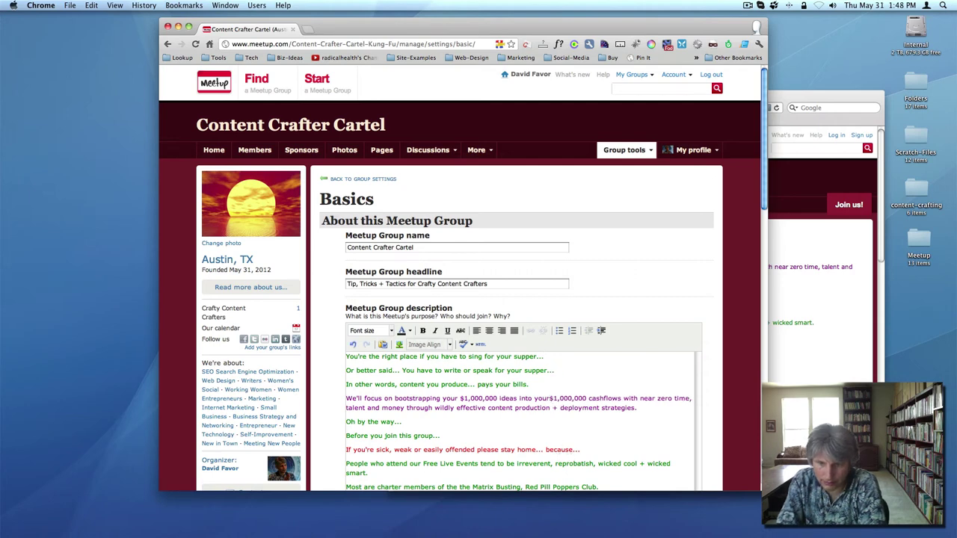
pyautogui.press('Return')
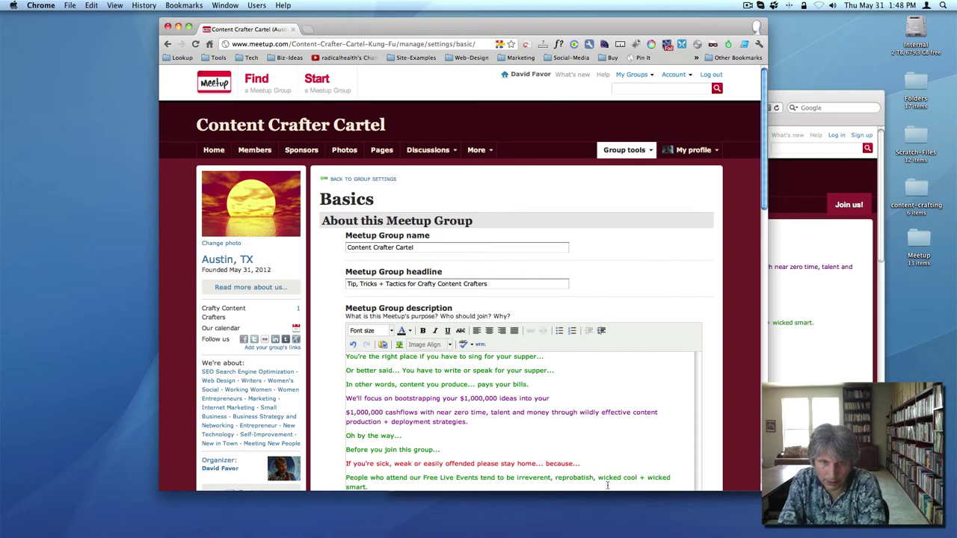
pyautogui.click(553, 412)
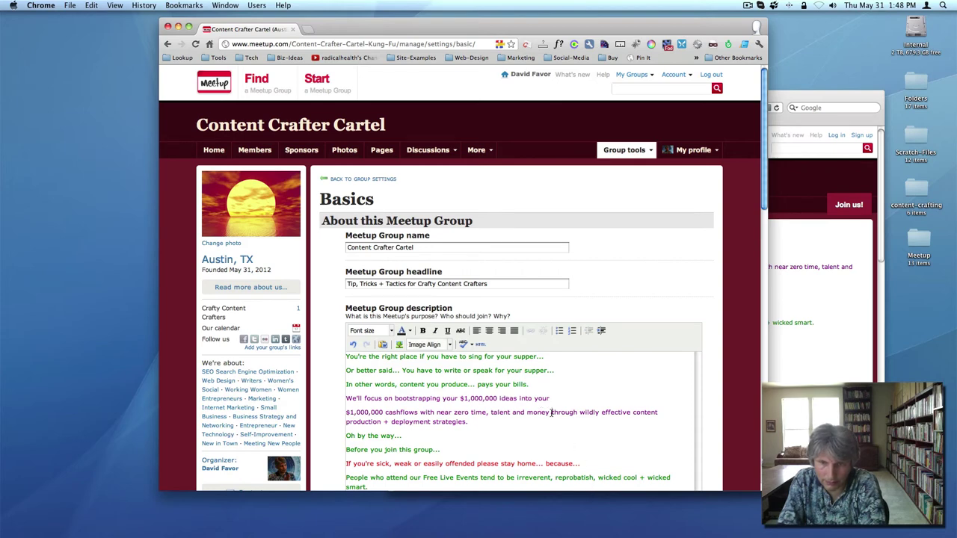
pyautogui.press('BackSpace')
pyautogui.press('Return')
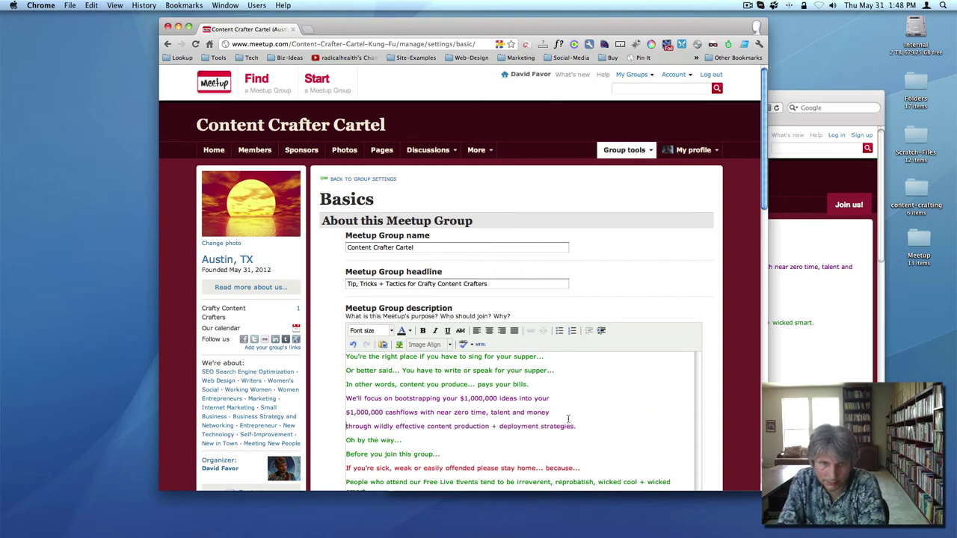
pyautogui.scroll(-1, 578, 423)
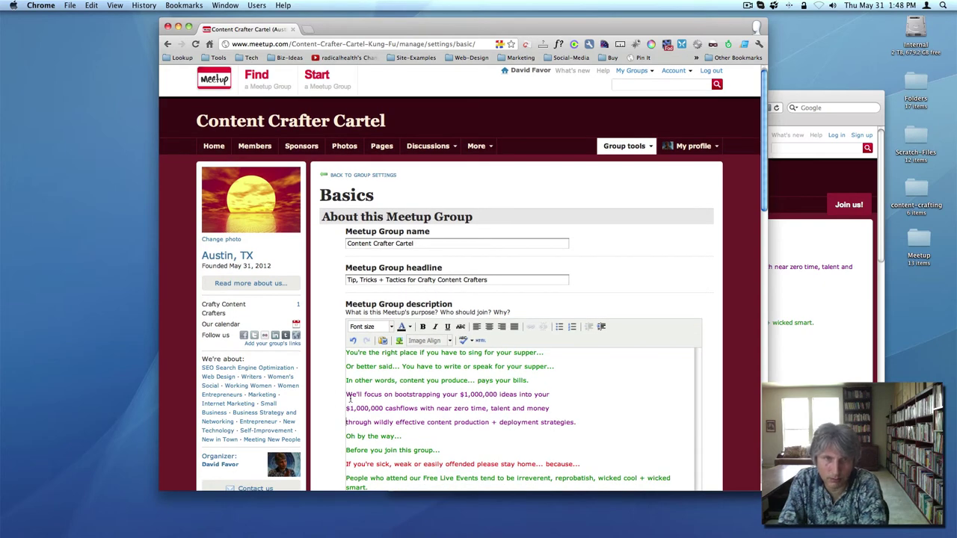
# Step: In the HTML source, replace the paragraph break between "ideas into your" and "$1,000,000 cashflows" with a <br /> tag
pyautogui.click(481, 341)
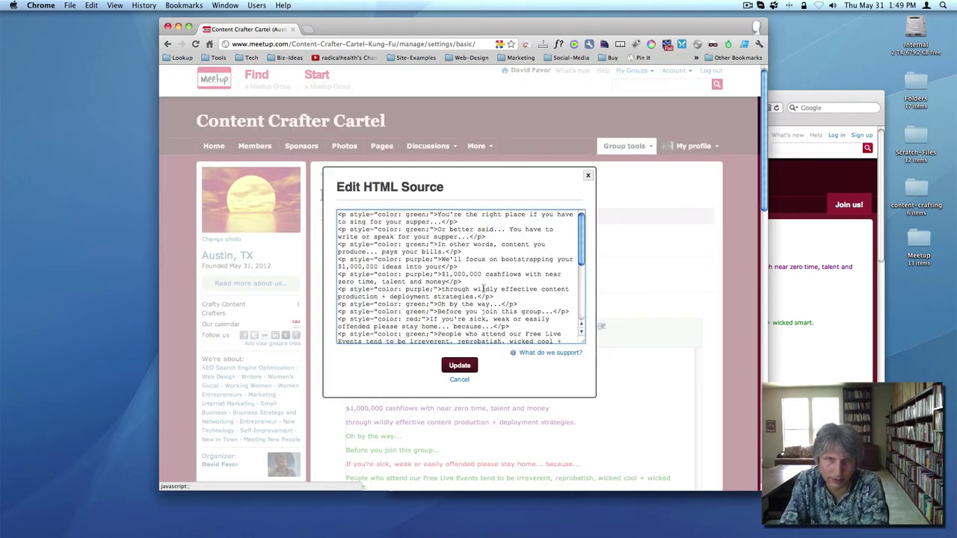
pyautogui.scroll(1, 484, 289)
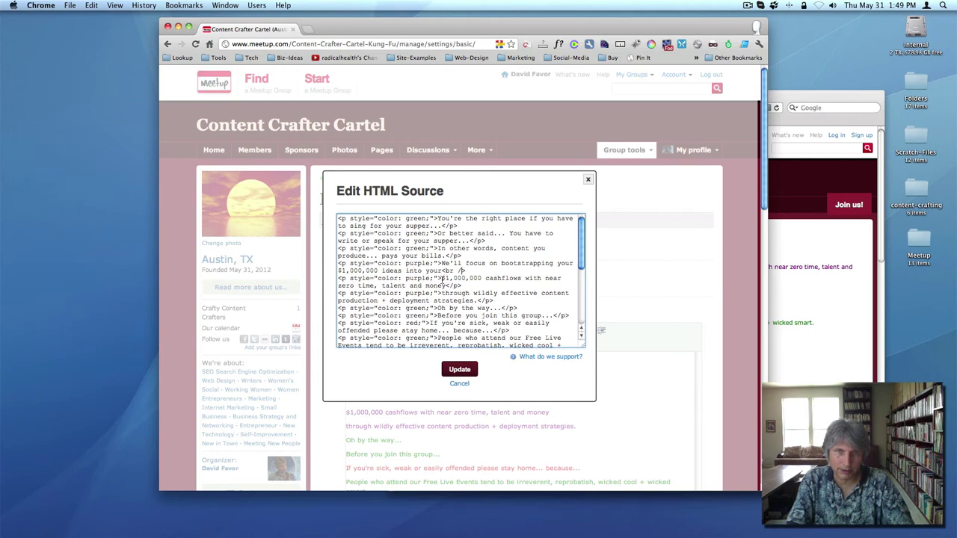
pyautogui.click(441, 279)
pyautogui.press('BackSpace')
pyautogui.press('BackSpace')
pyautogui.press('BackSpace')
pyautogui.press('BackSpace')
pyautogui.press('BackSpace')
pyautogui.press('BackSpace')
pyautogui.press('BackSpace')
pyautogui.press('BackSpace')
pyautogui.press('BackSpace')
pyautogui.press('BackSpace')
pyautogui.press('BackSpace')
pyautogui.press('BackSpace')
pyautogui.press('BackSpace')
pyautogui.press('BackSpace')
pyautogui.press('BackSpace')
pyautogui.press('BackSpace')
pyautogui.press('BackSpace')
pyautogui.press('BackSpace')
pyautogui.press('BackSpace')
pyautogui.press('BackSpace')
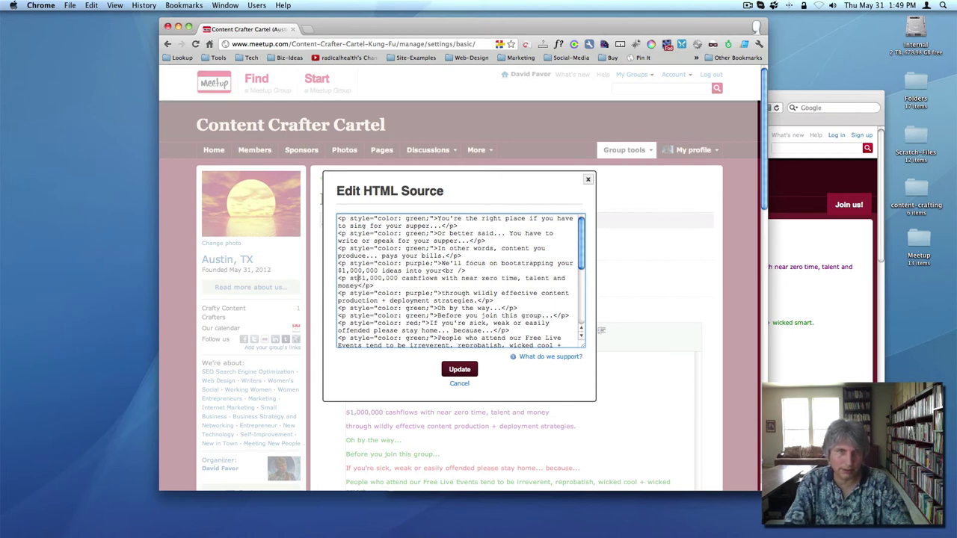
pyautogui.press('BackSpace')
pyautogui.press('BackSpace')
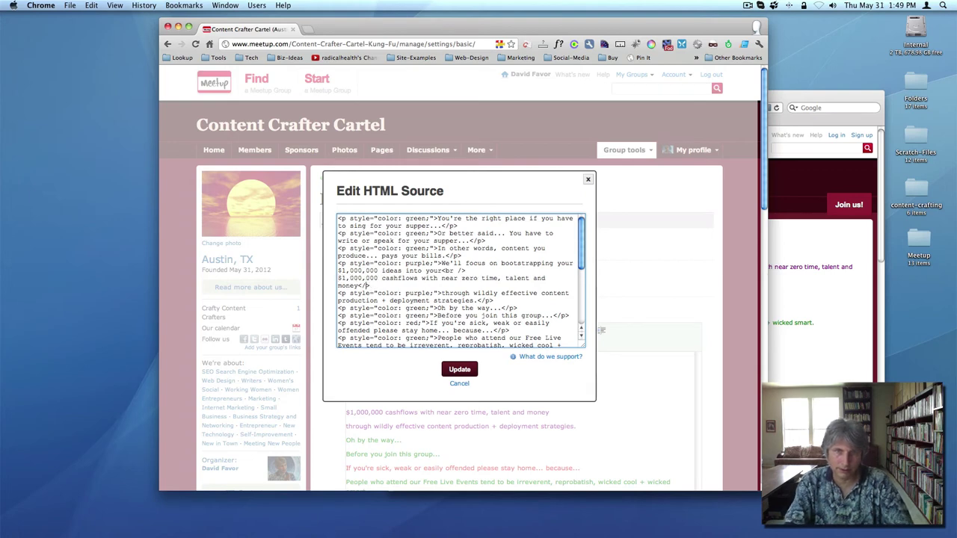
# Step: Replace the paragraph break between "talent and money" and "through wildly effective" with <br />, and apply the HTML changes
pyautogui.write('br /')
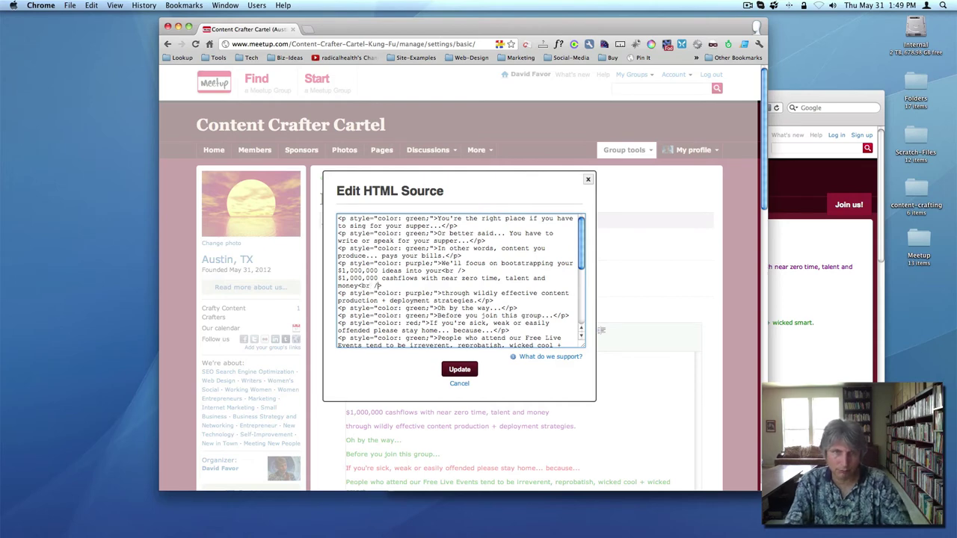
pyautogui.click(441, 293)
pyautogui.press('BackSpace')
pyautogui.press('BackSpace')
pyautogui.press('BackSpace')
pyautogui.press('BackSpace')
pyautogui.press('BackSpace')
pyautogui.press('BackSpace')
pyautogui.press('BackSpace')
pyautogui.press('BackSpace')
pyautogui.press('BackSpace')
pyautogui.press('BackSpace')
pyautogui.press('BackSpace')
pyautogui.press('BackSpace')
pyautogui.press('BackSpace')
pyautogui.press('BackSpace')
pyautogui.press('BackSpace')
pyautogui.press('BackSpace')
pyautogui.press('BackSpace')
pyautogui.press('BackSpace')
pyautogui.press('BackSpace')
pyautogui.press('BackSpace')
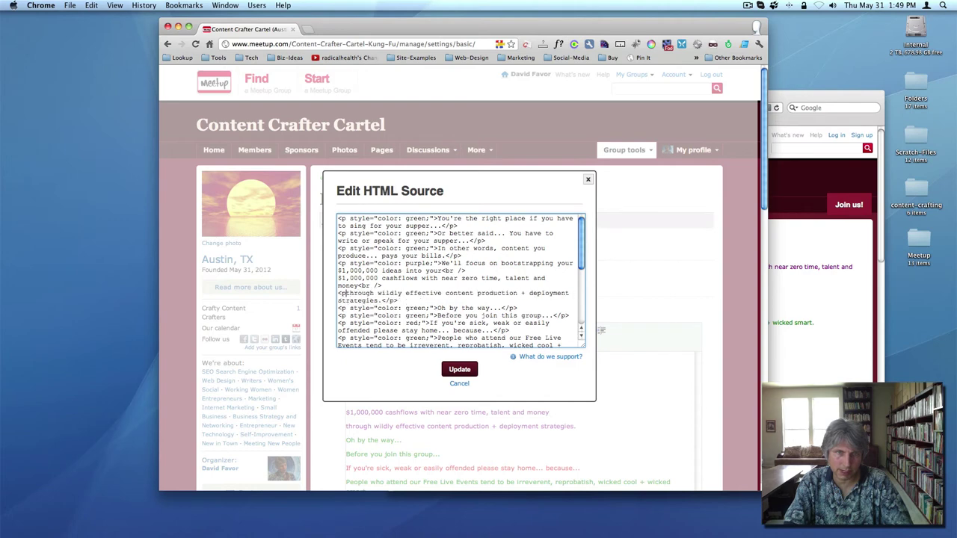
pyautogui.click(459, 370)
# Step: In the description's HTML source, replace the space between "irreverent," and "reprobatish" with a <br /> tag and apply the change
pyautogui.scroll(-3, 486, 389)
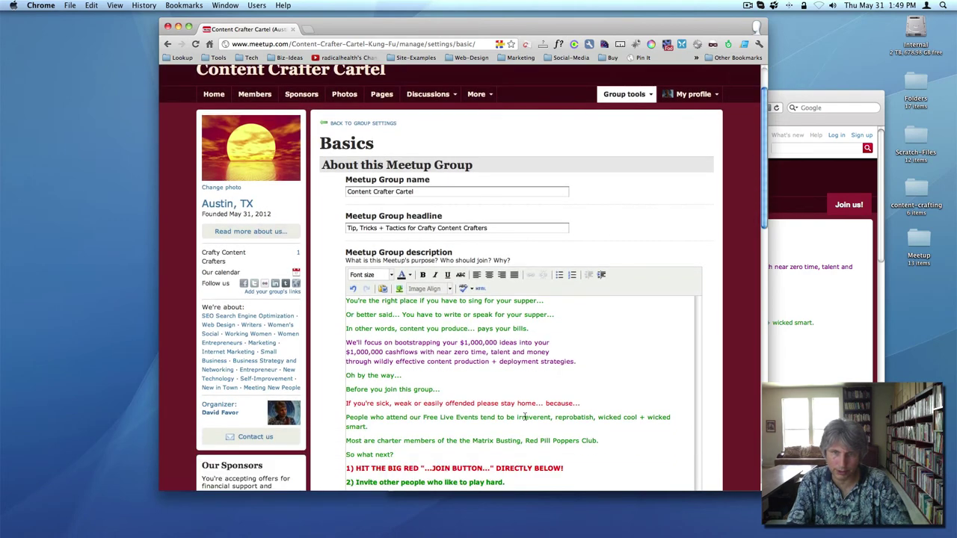
pyautogui.scroll(-4, 526, 416)
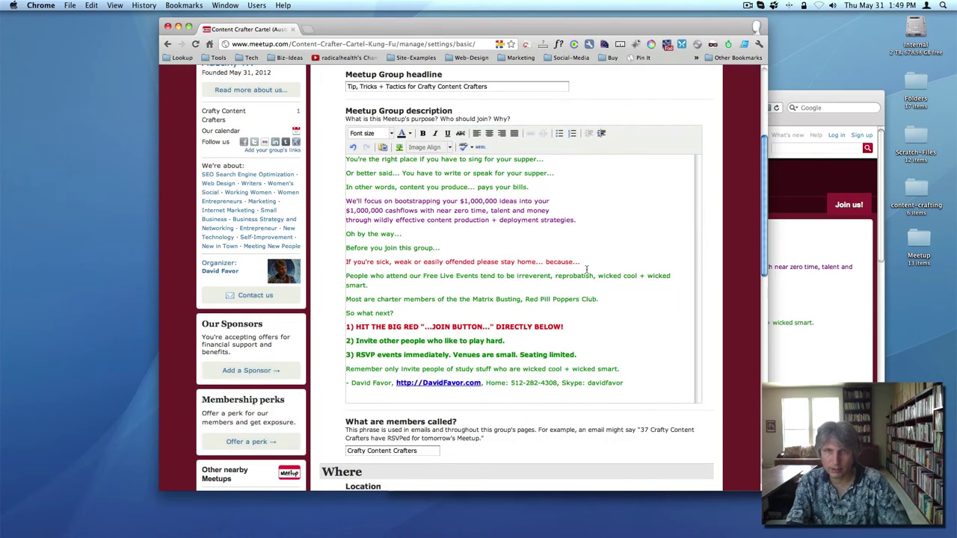
pyautogui.click(480, 147)
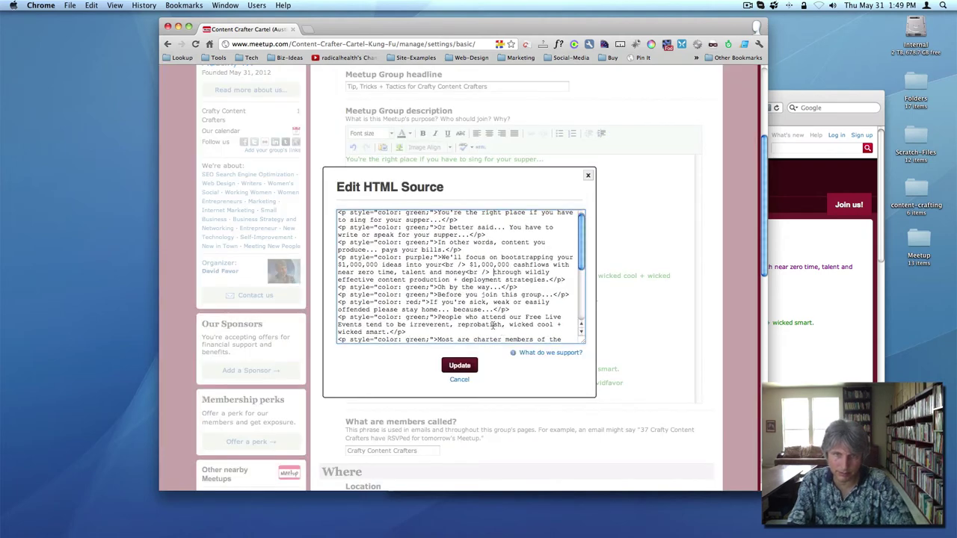
pyautogui.click(452, 324)
pyautogui.write('<br ')
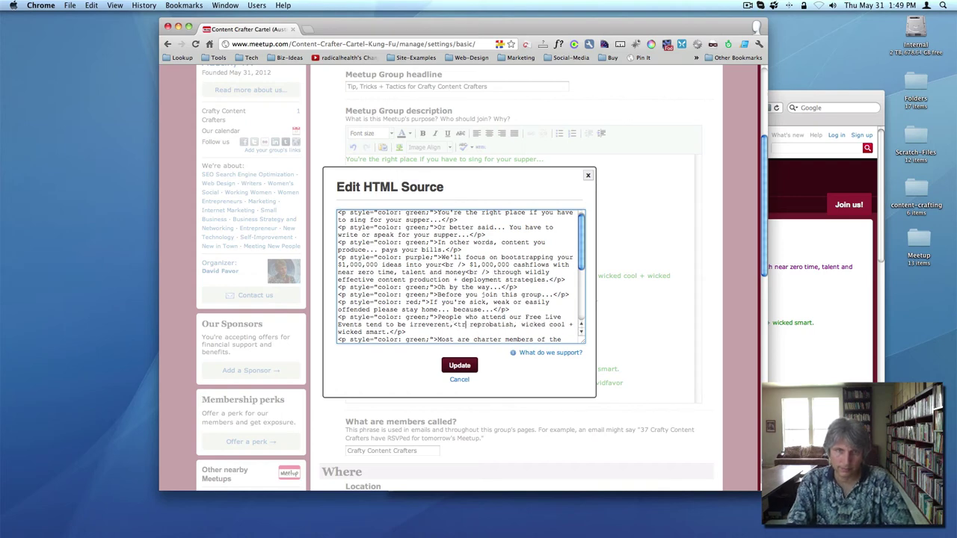
pyautogui.write('/>')
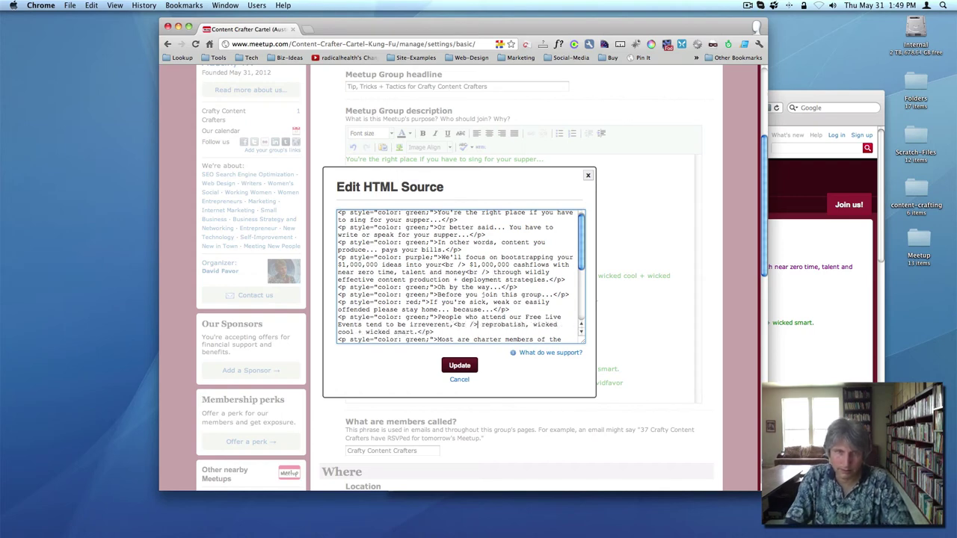
pyautogui.press('BackSpace')
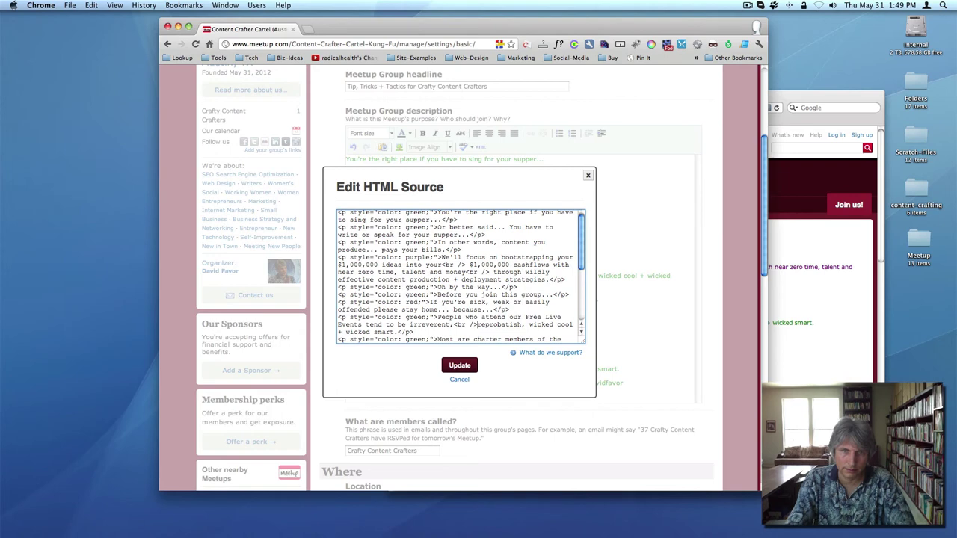
pyautogui.click(470, 363)
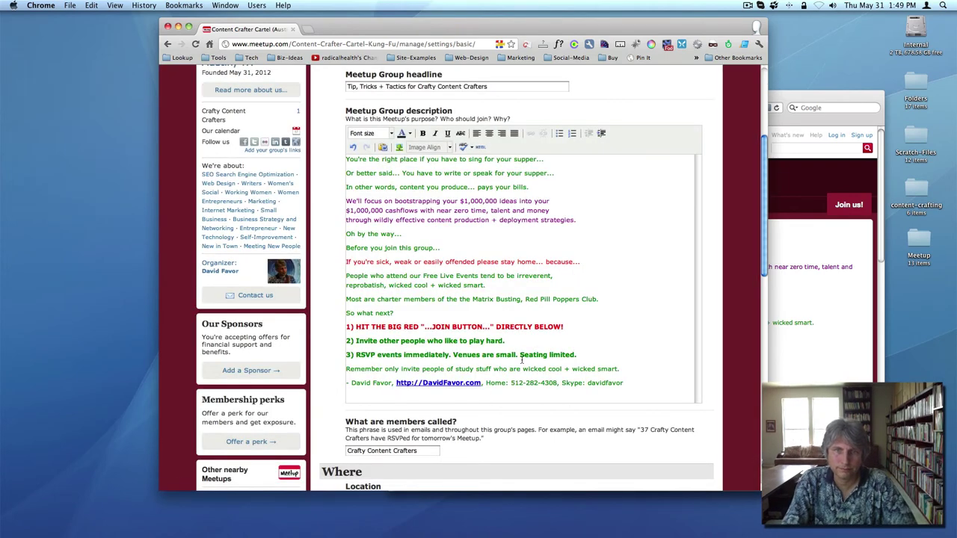
# Step: Submit the Basics settings and switch to Safari to view the reloaded group page at a larger zoom
pyautogui.scroll(-15, 523, 361)
pyautogui.click(517, 326)
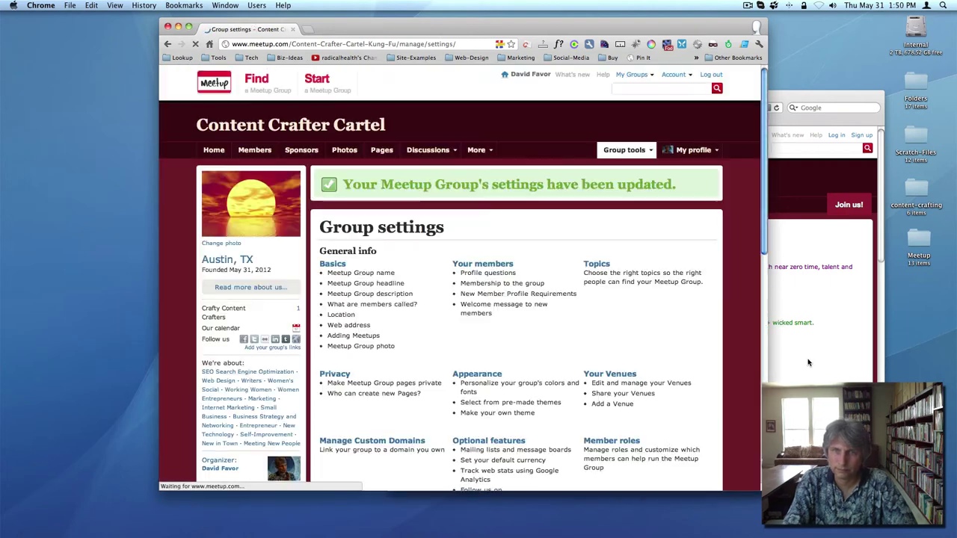
pyautogui.click(818, 370)
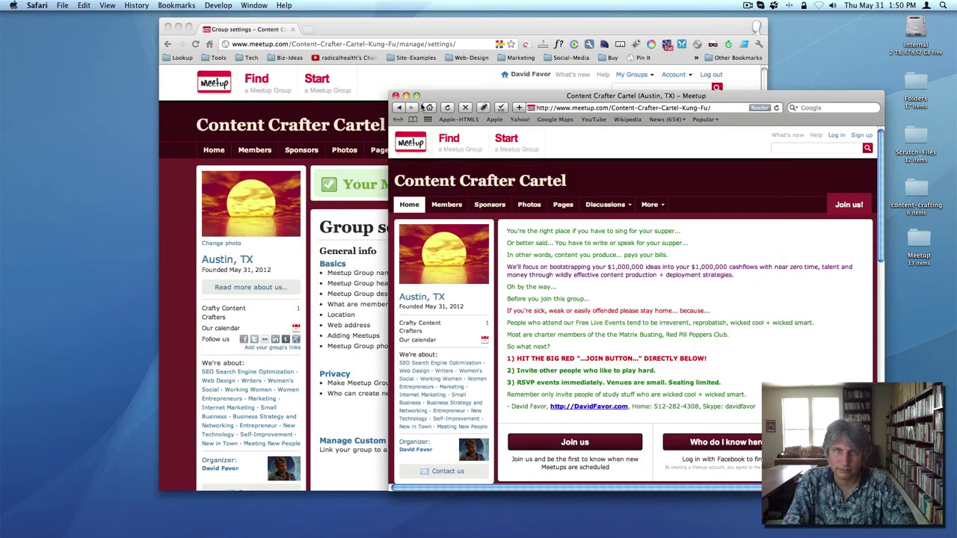
pyautogui.click(447, 108)
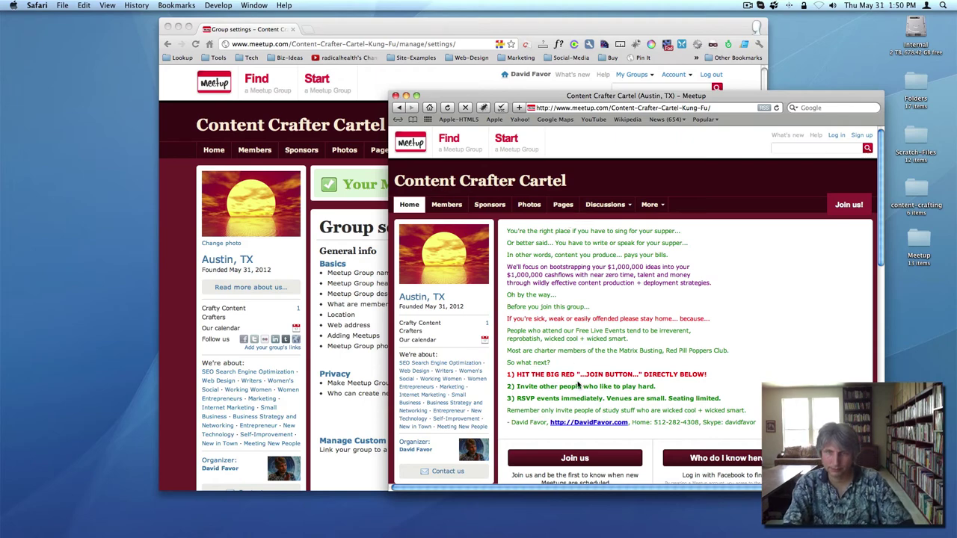
pyautogui.press('super+equal')
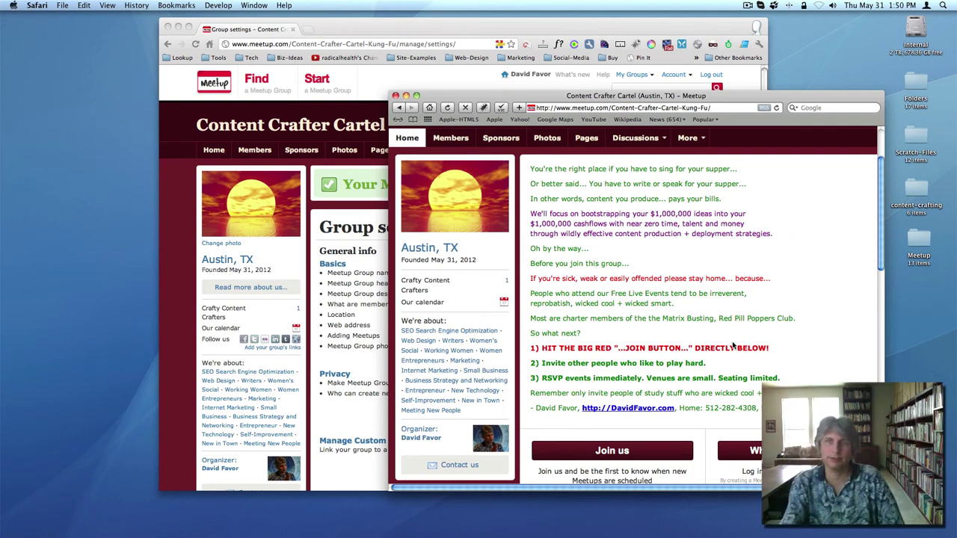
# Step: Reopen the Basics settings in Chrome and shorten the first description line to "You're the right place if you sing for your supper..."
pyautogui.click(302, 263)
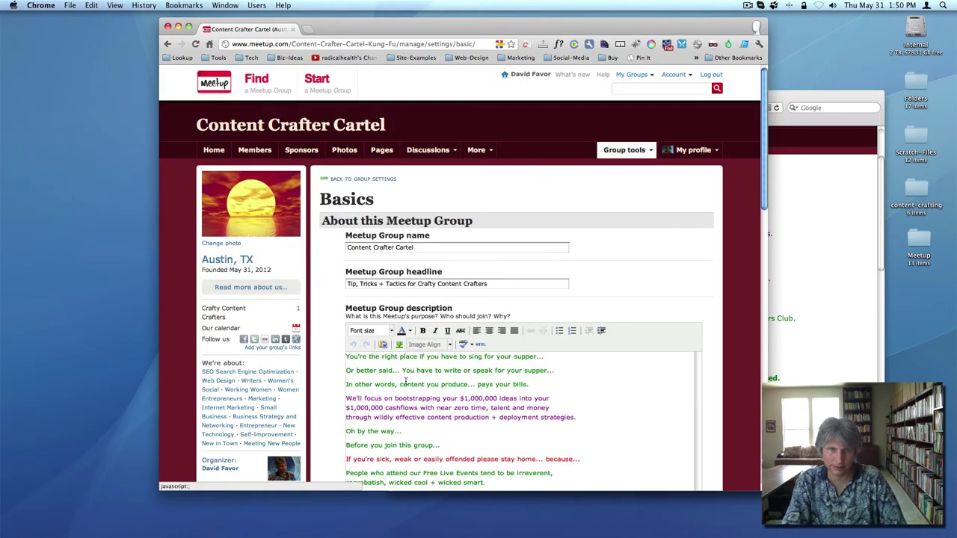
pyautogui.doubleClick(443, 357)
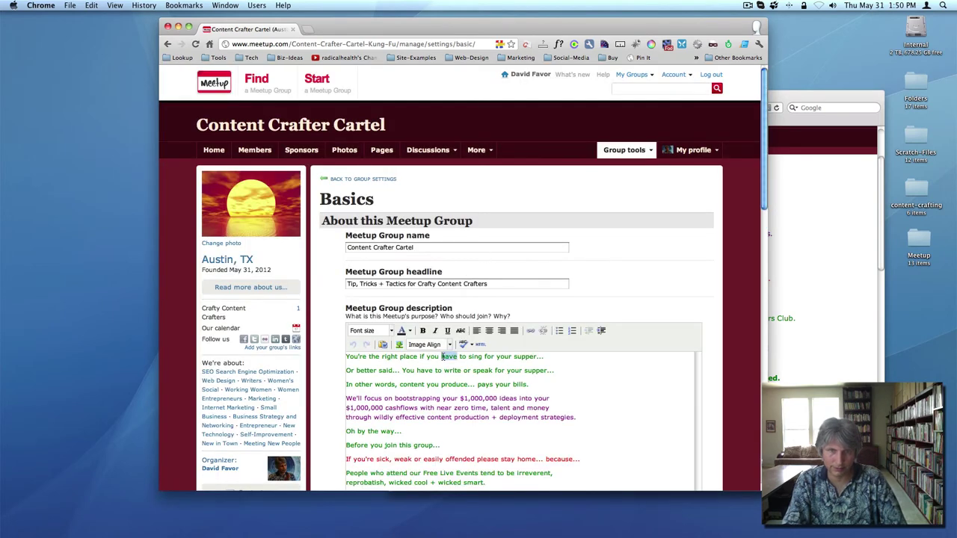
pyautogui.keyDown('shift'); pyautogui.click(465, 358); pyautogui.keyUp('shift')
pyautogui.write('h')
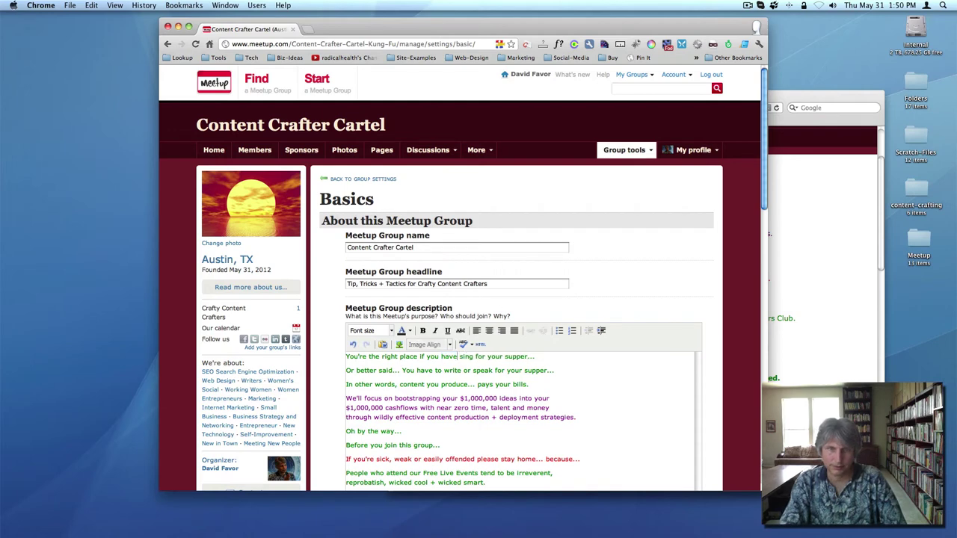
pyautogui.press('BackSpace')
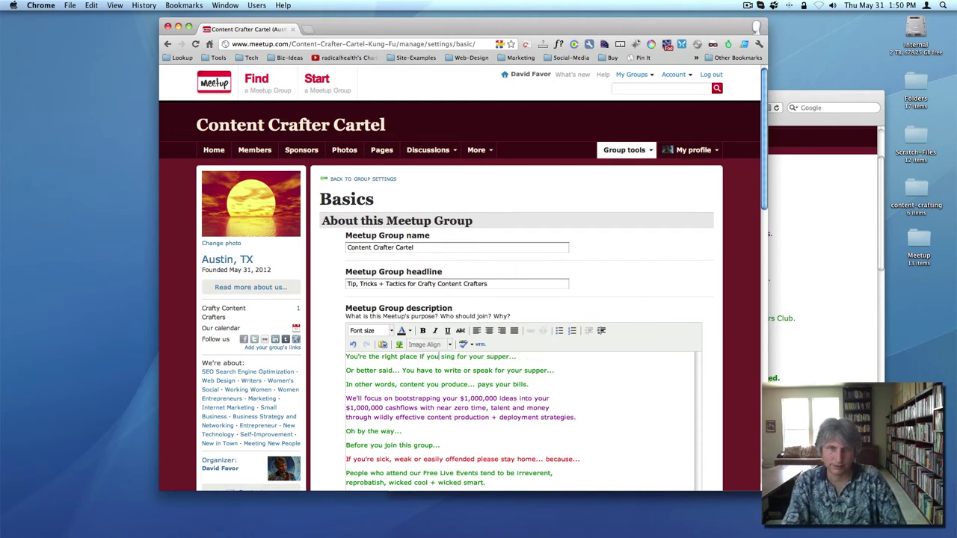
# Step: Shorten the second description line to "Or write or speak for your supper..."
pyautogui.click(392, 369)
pyautogui.press('BackSpace')
pyautogui.press('BackSpace')
pyautogui.press('BackSpace')
pyautogui.press('BackSpace')
pyautogui.press('BackSpace')
pyautogui.press('BackSpace')
pyautogui.press('BackSpace')
pyautogui.press('BackSpace')
pyautogui.press('BackSpace')
pyautogui.press('BackSpace')
pyautogui.press('BackSpace')
pyautogui.press('BackSpace')
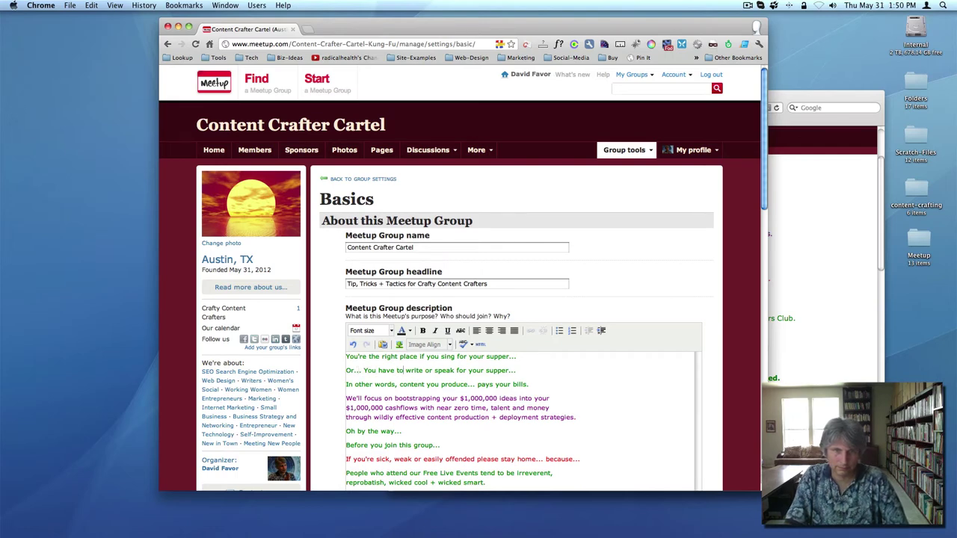
pyautogui.press('BackSpace')
pyautogui.press('BackSpace')
pyautogui.press('BackSpace')
pyautogui.press('BackSpace')
pyautogui.press('BackSpace')
pyautogui.press('BackSpace')
pyautogui.press('BackSpace')
pyautogui.press('BackSpace')
pyautogui.press('BackSpace')
pyautogui.press('BackSpace')
pyautogui.press('BackSpace')
pyautogui.press('BackSpace')
pyautogui.press('BackSpace')
pyautogui.press('BackSpace')
pyautogui.press('BackSpace')
pyautogui.press('BackSpace')
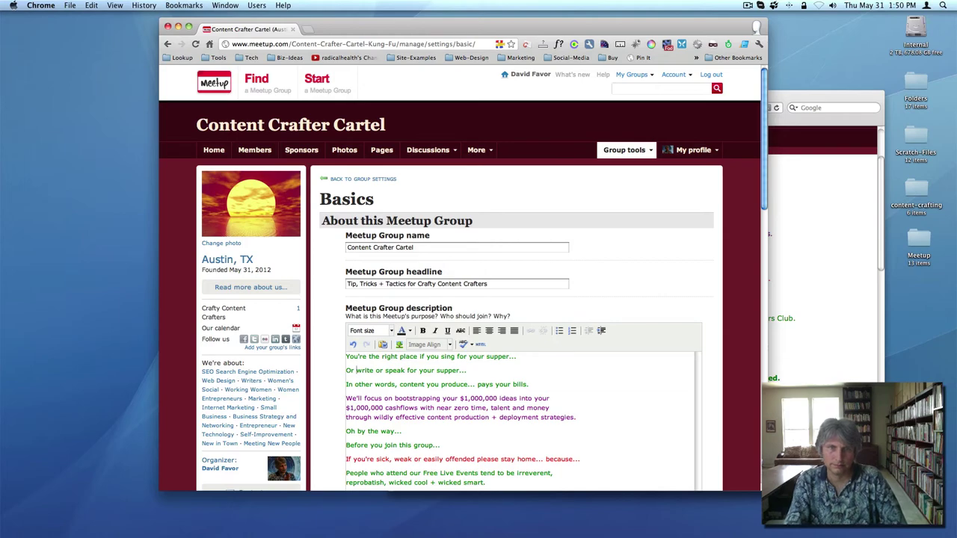
# Step: Submit the shortened opening lines and reload the public group page in Safari
pyautogui.scroll(-10, 423, 376)
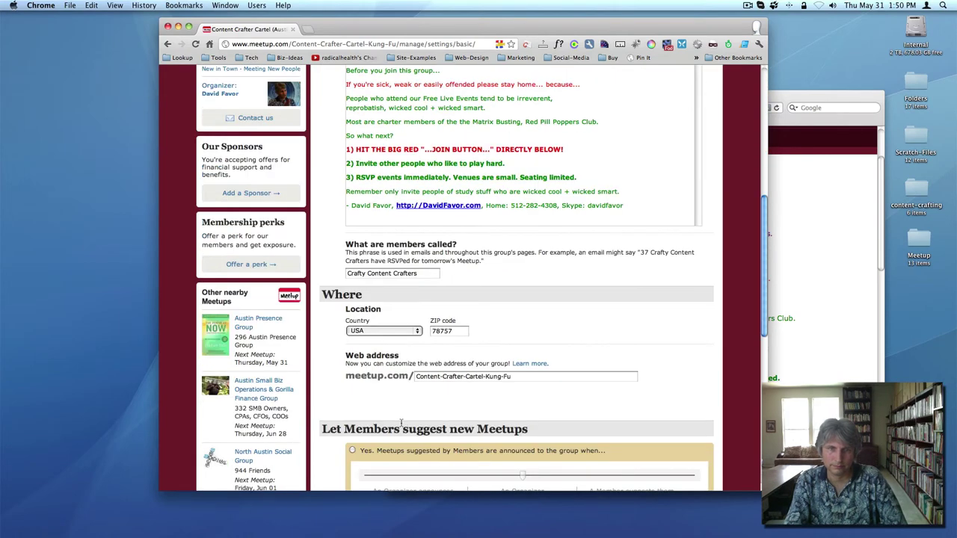
pyautogui.scroll(-5, 450, 410)
pyautogui.click(516, 325)
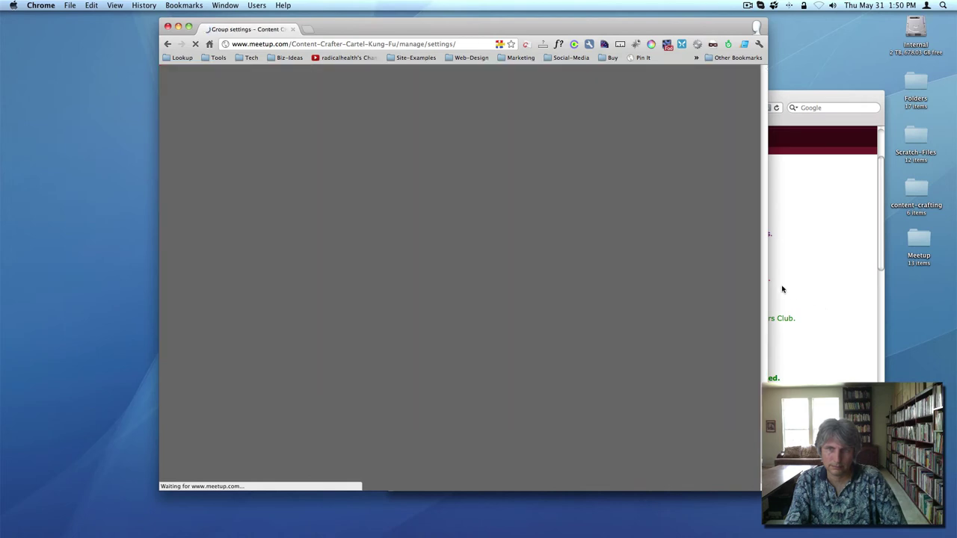
pyautogui.click(784, 291)
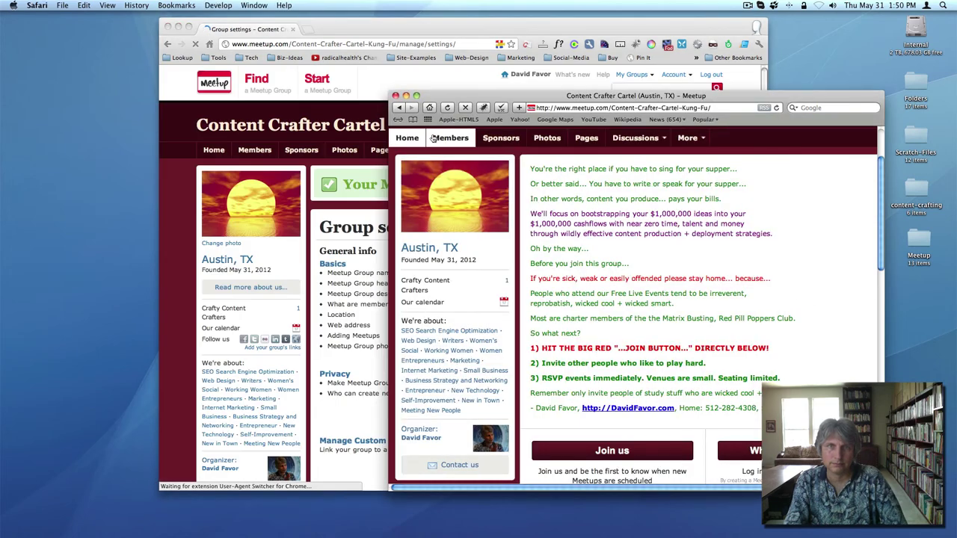
pyautogui.click(448, 108)
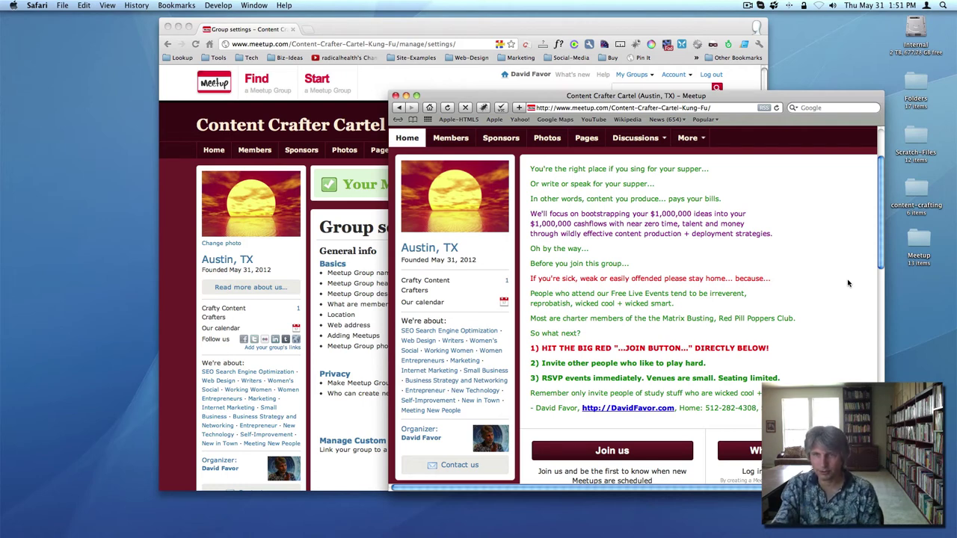
# Step: Switch back to Chrome, reopen the Basics settings and replace "and" between "talent" and "money" with "+"
pyautogui.click(316, 287)
pyautogui.click(328, 266)
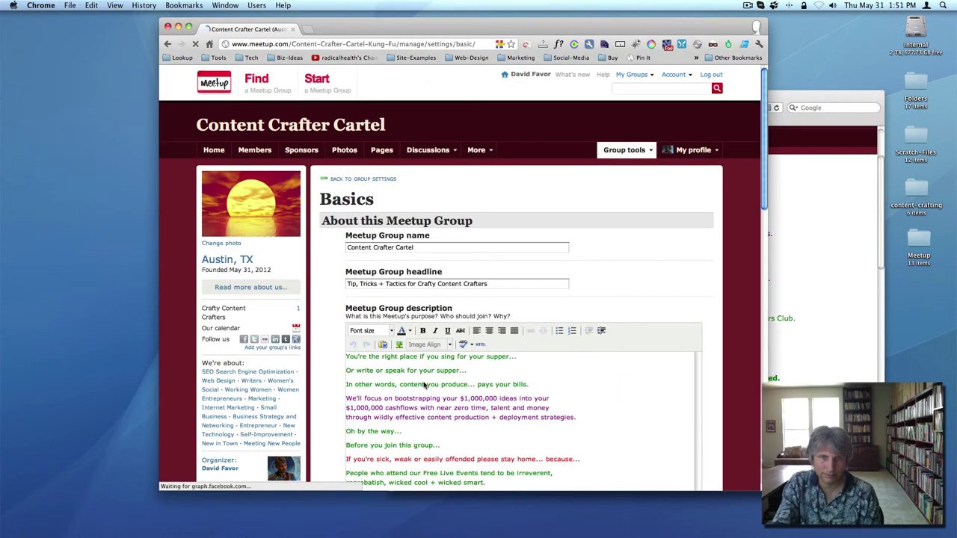
pyautogui.doubleClick(518, 409)
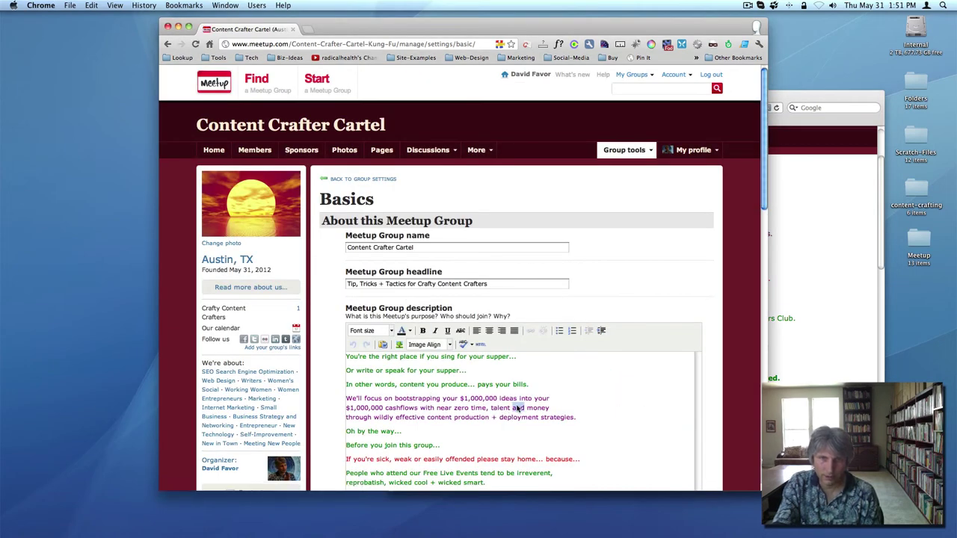
pyautogui.write('+')
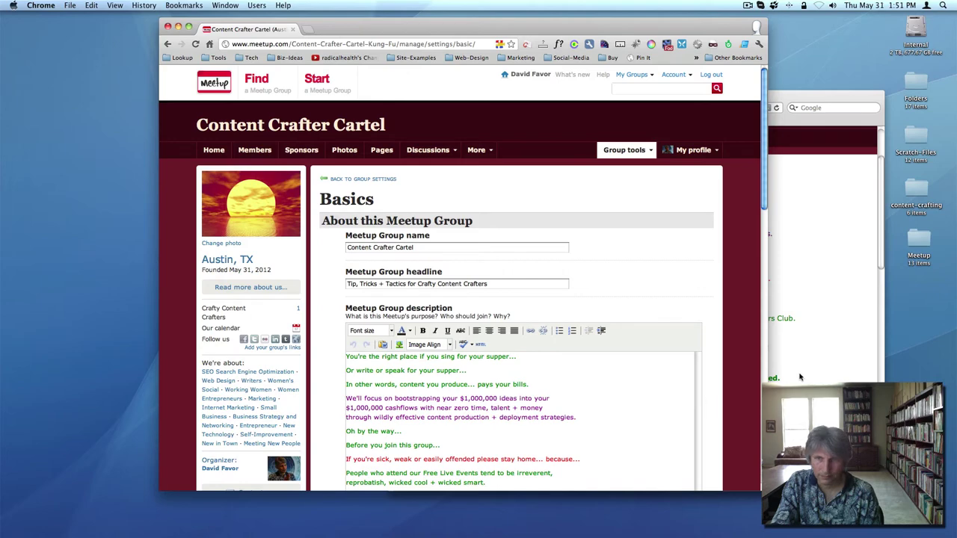
# Step: Submit the "talent + money" wording and switch to Safari to check the group page
pyautogui.scroll(-15, 658, 352)
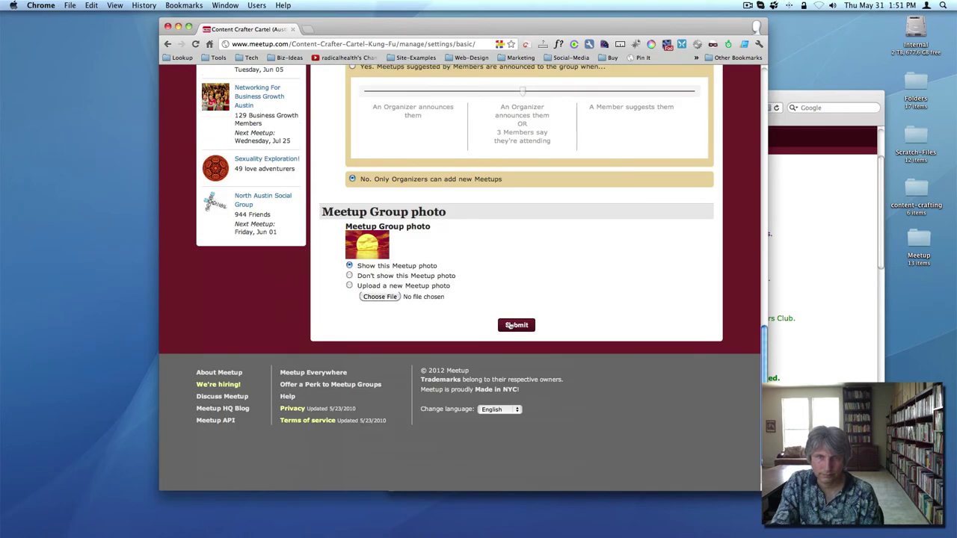
pyautogui.click(515, 325)
pyautogui.click(793, 319)
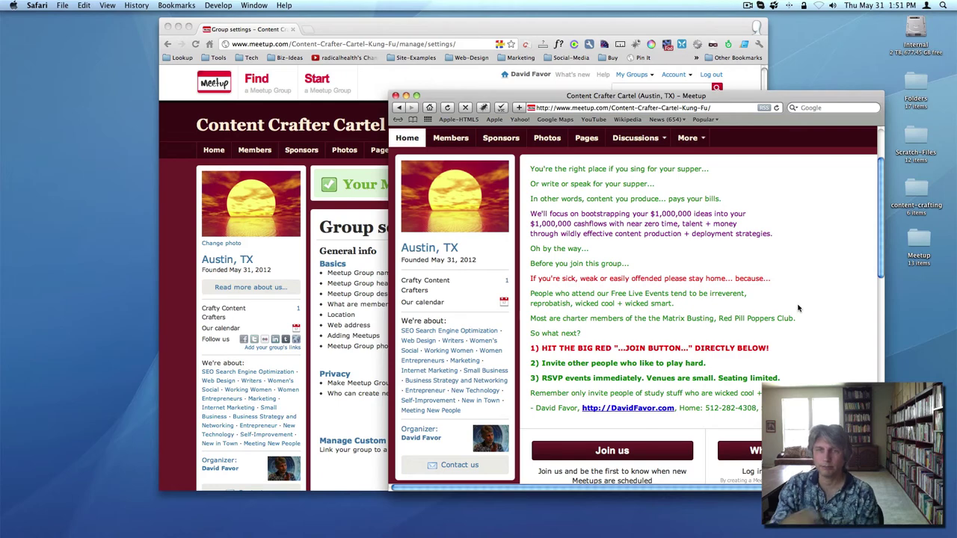
# Step: Reopen the Basics settings in Chrome and make "Free Live Events" in the description bold and italic
pyautogui.click(335, 256)
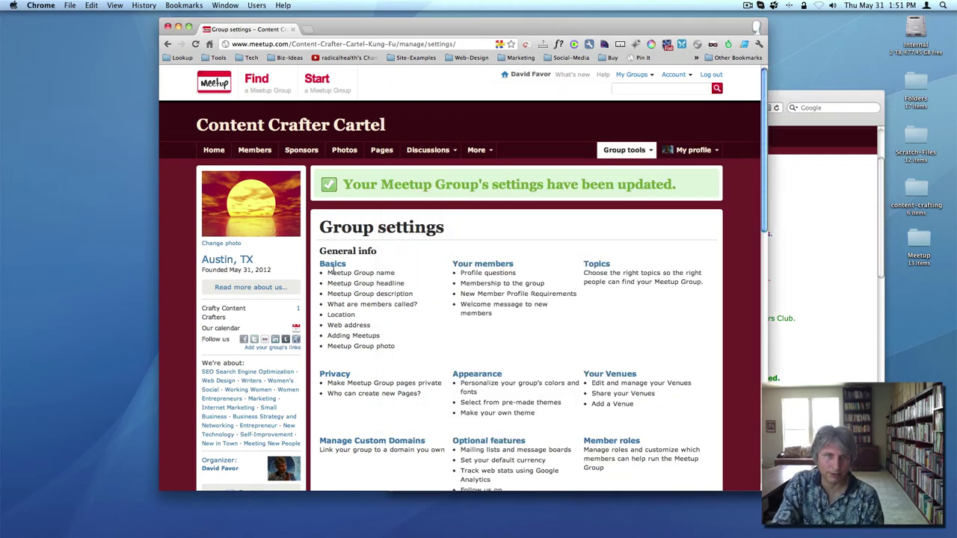
pyautogui.click(333, 266)
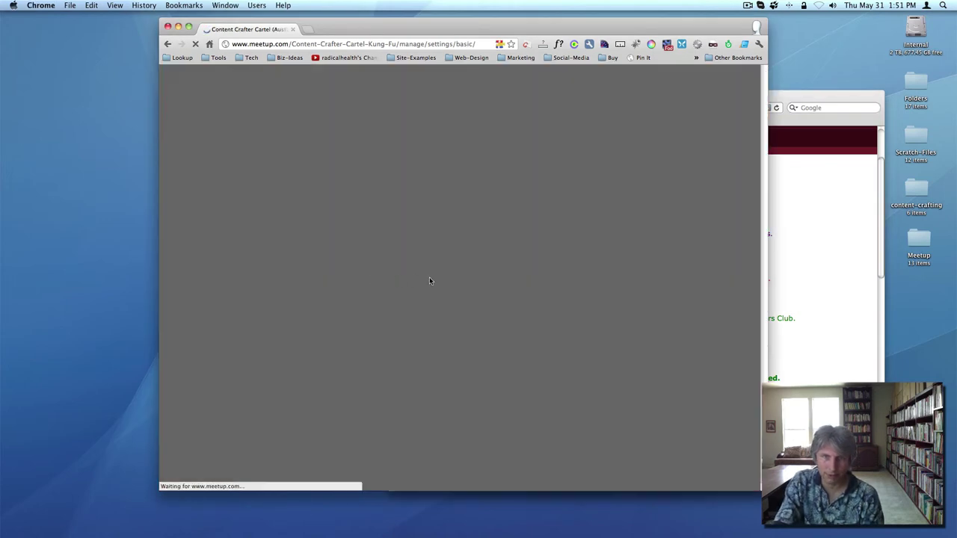
pyautogui.scroll(-3, 407, 343)
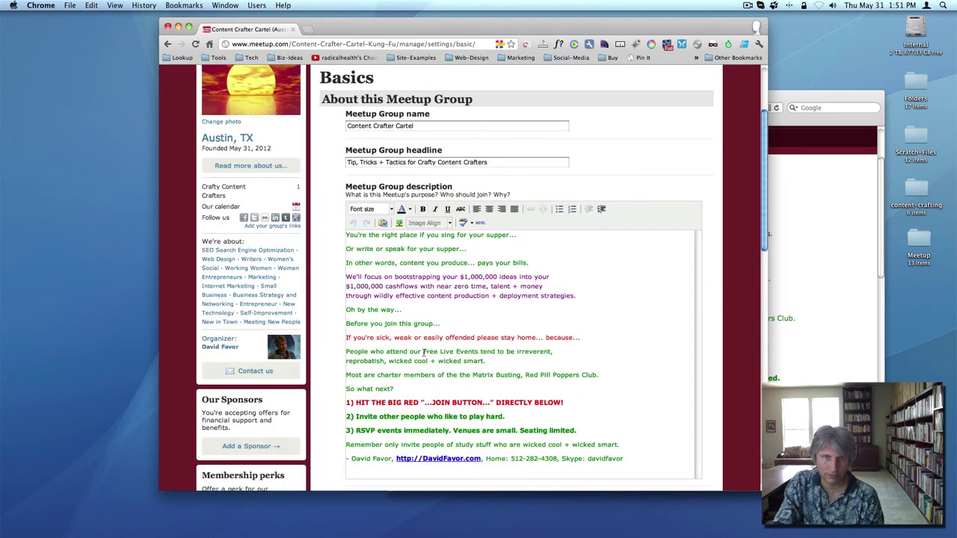
pyautogui.moveTo(424, 353); pyautogui.dragTo(479, 353)
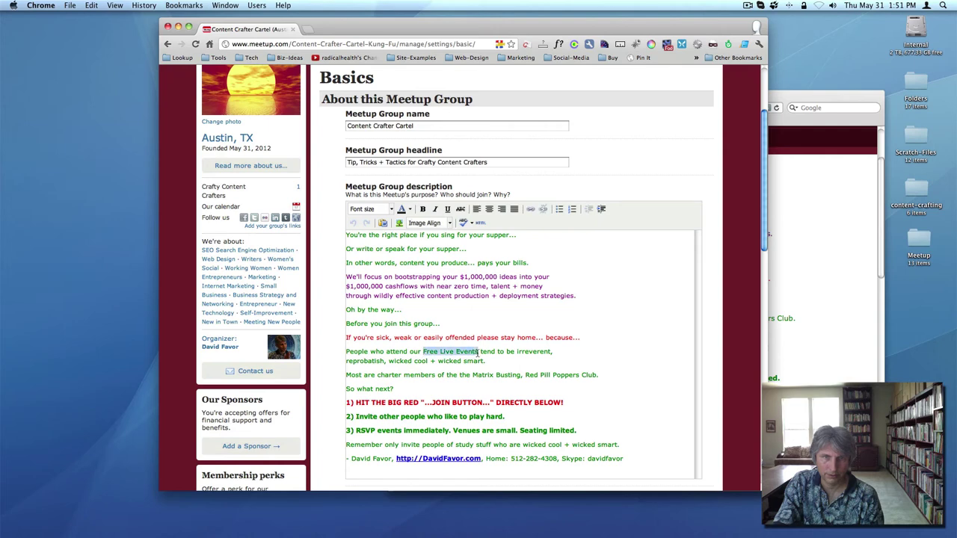
pyautogui.click(422, 209)
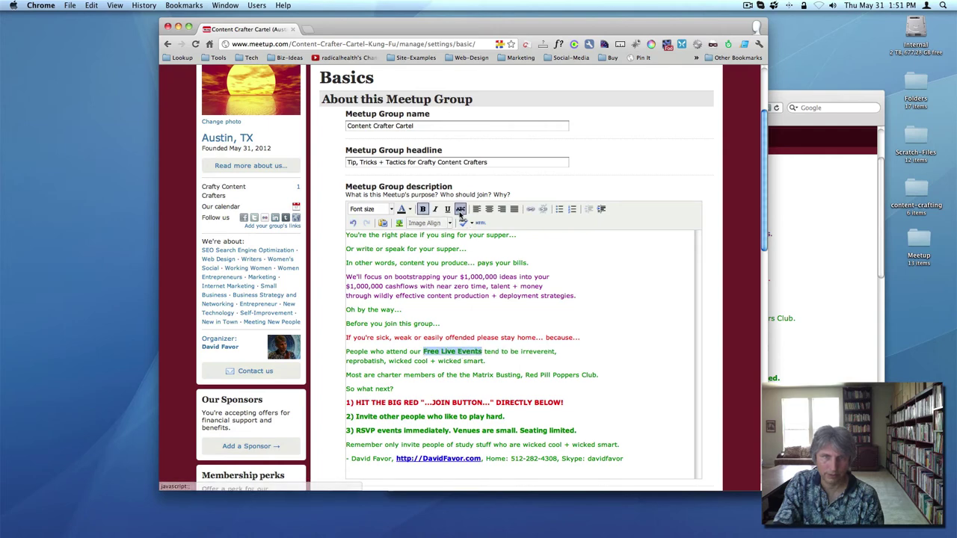
pyautogui.click(437, 209)
pyautogui.click(574, 309)
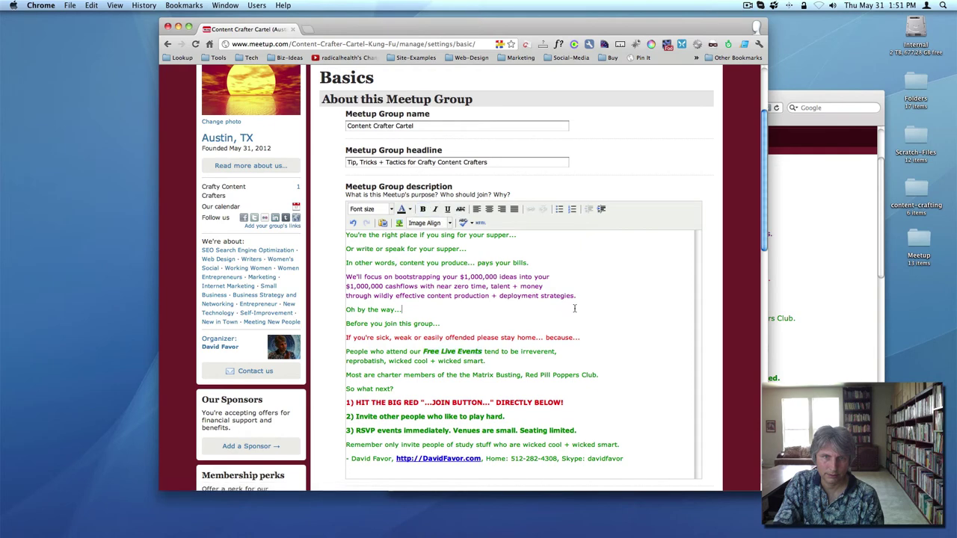
# Step: Submit the Basics settings with the bold italic "Free Live Events" formatting
pyautogui.scroll(-3, 575, 309)
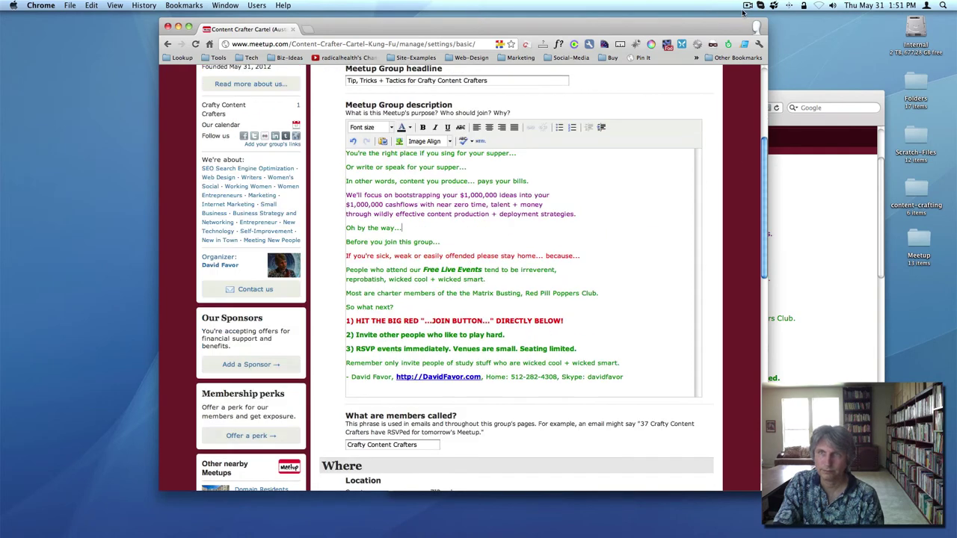
pyautogui.scroll(-15, 617, 237)
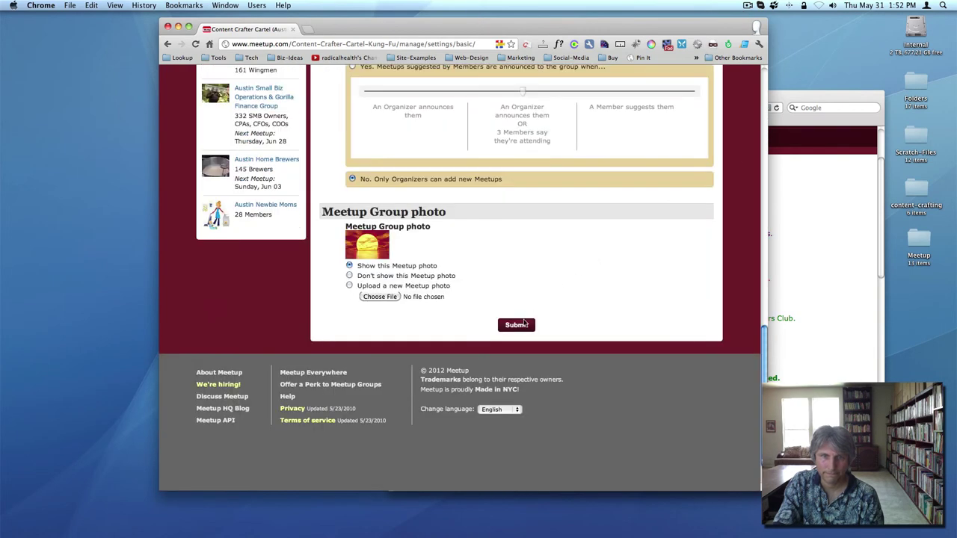
pyautogui.click(518, 325)
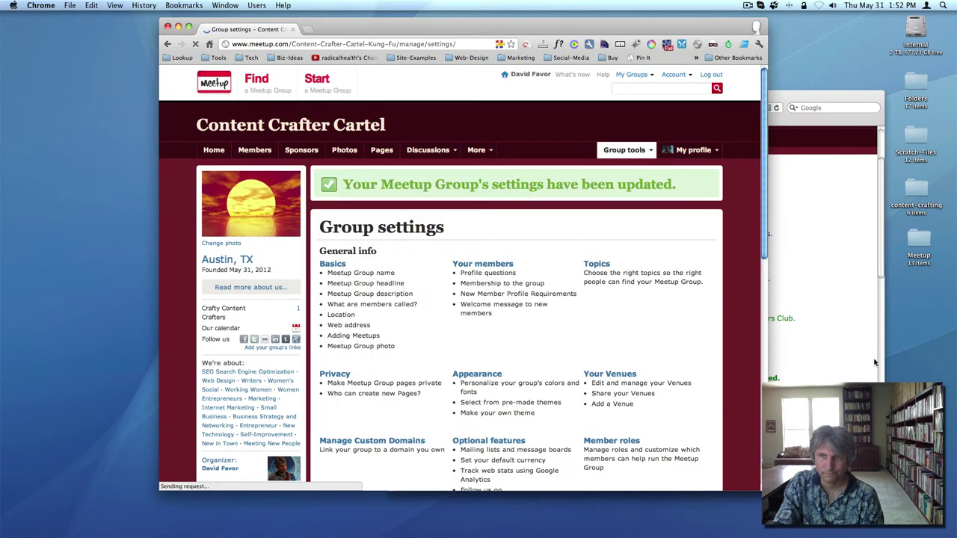
# Step: Reload the public group page in Safari, and return to Chrome to open the description's HTML source in the Basics settings
pyautogui.press('super+Tab')
pyautogui.click(447, 107)
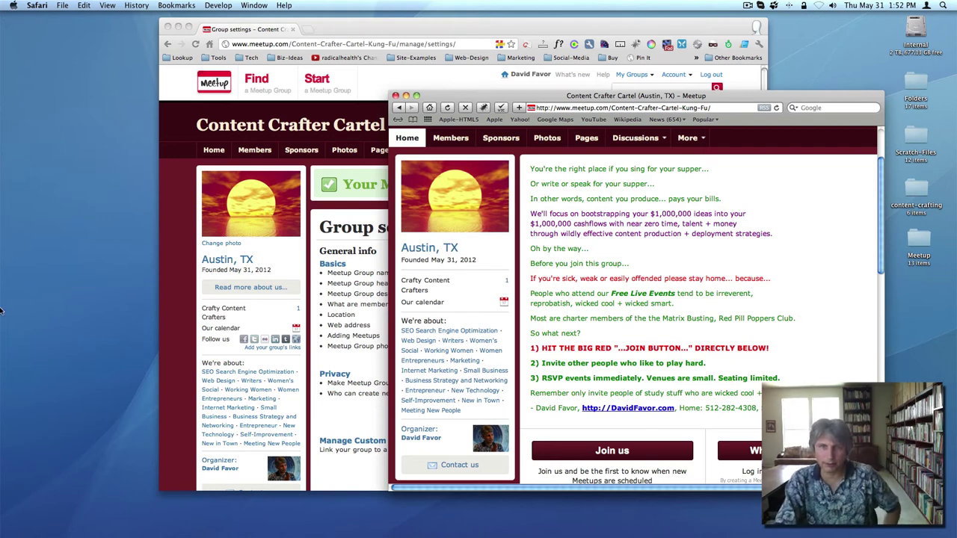
pyautogui.click(334, 263)
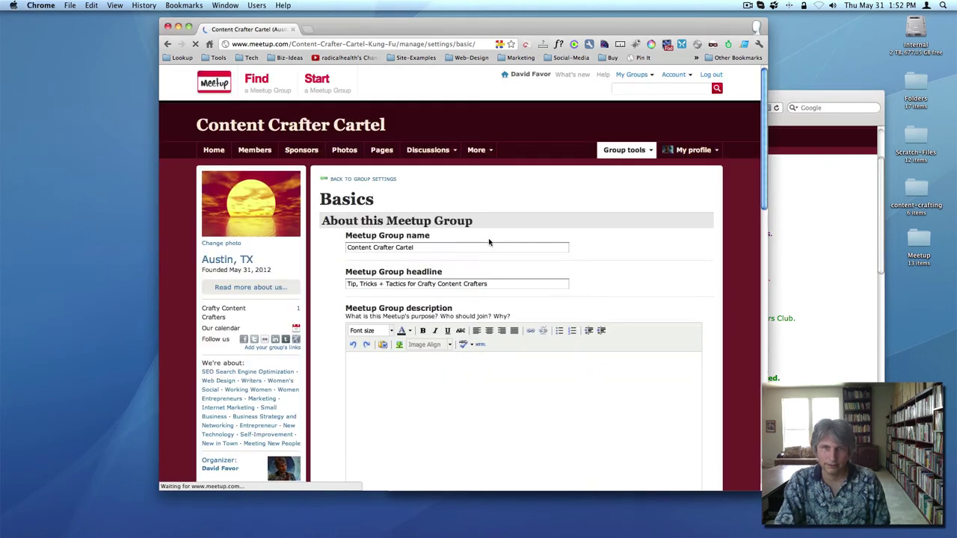
pyautogui.click(480, 344)
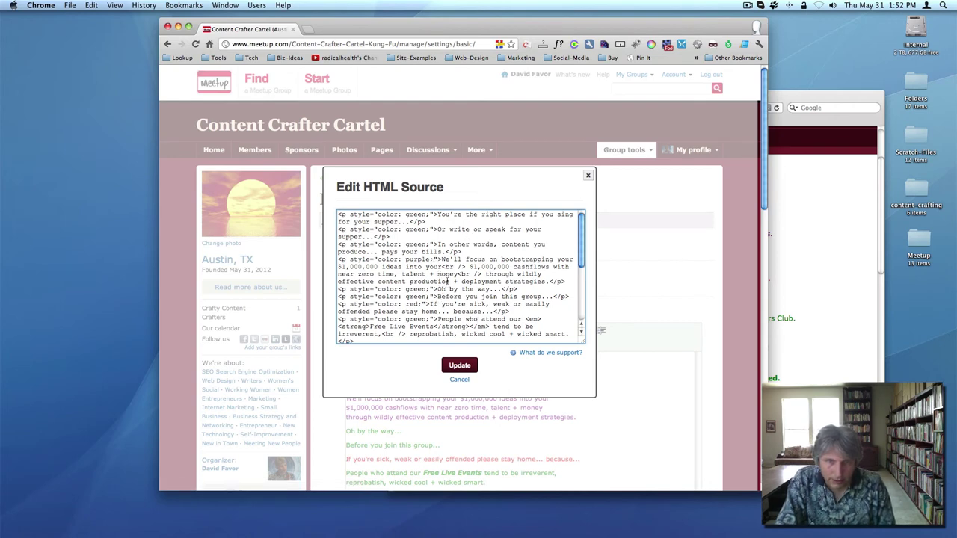
# Step: Find "free" in the HTML source, add style="color: red;" to the strong tag around "Free Live Events" and update the description
pyautogui.press('super+f')
pyautogui.write('free')
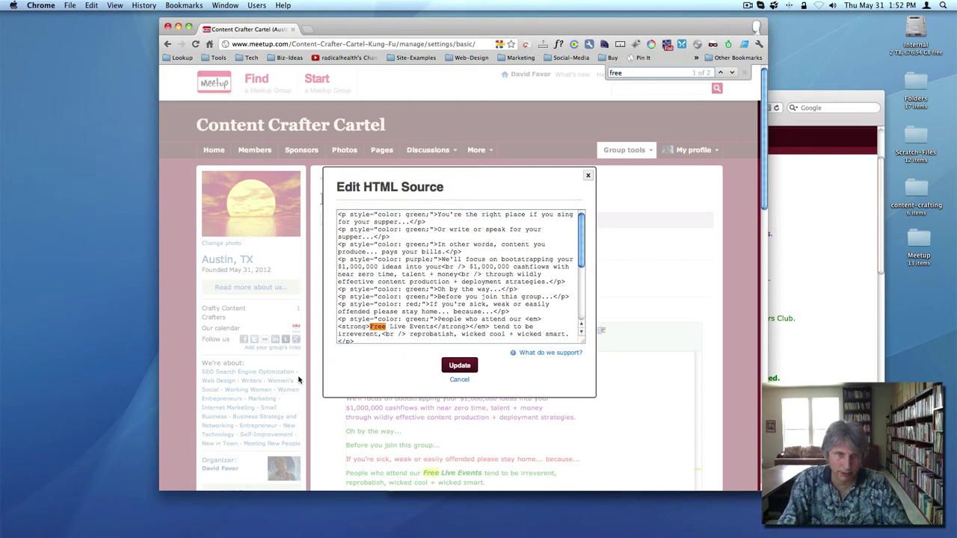
pyautogui.click(362, 323)
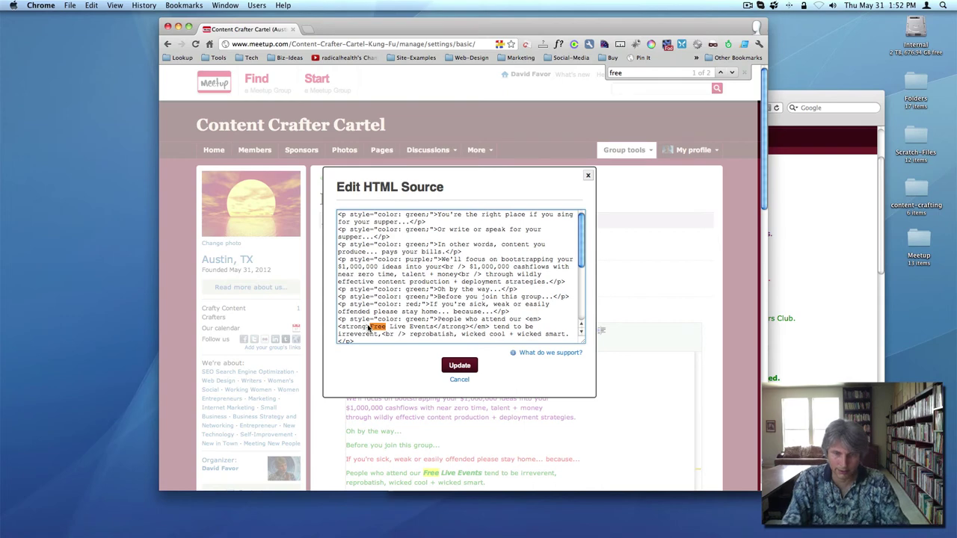
pyautogui.press('BackSpace')
pyautogui.write('sty')
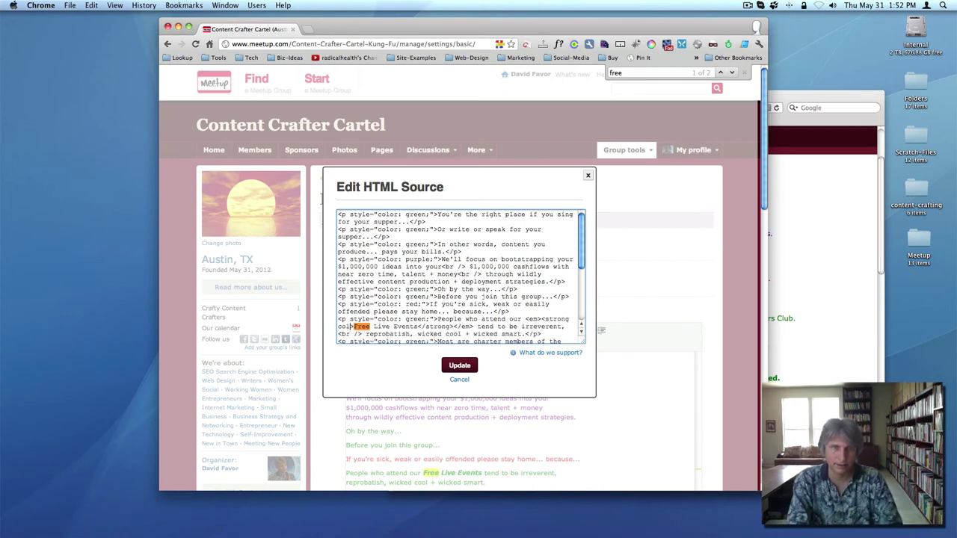
pyautogui.write('le="color:')
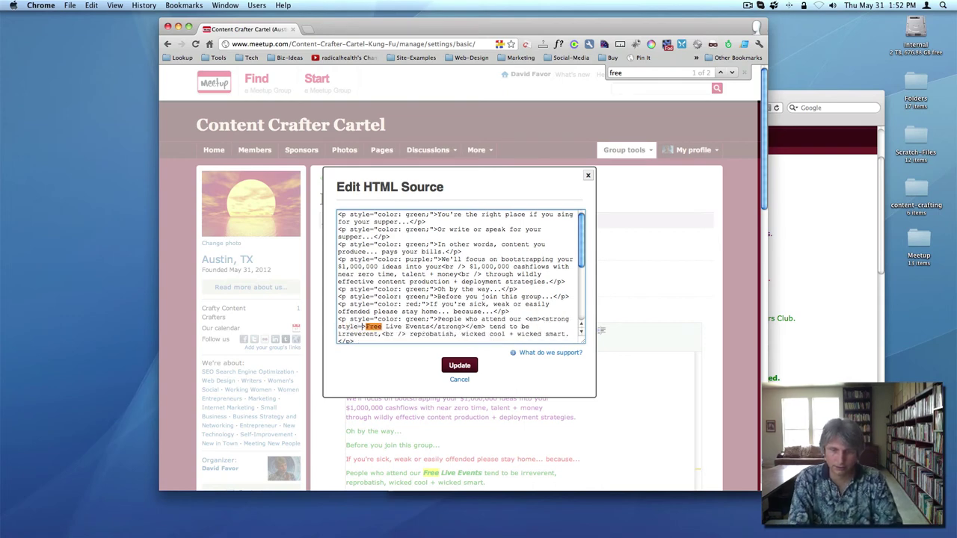
pyautogui.write(' red;"')
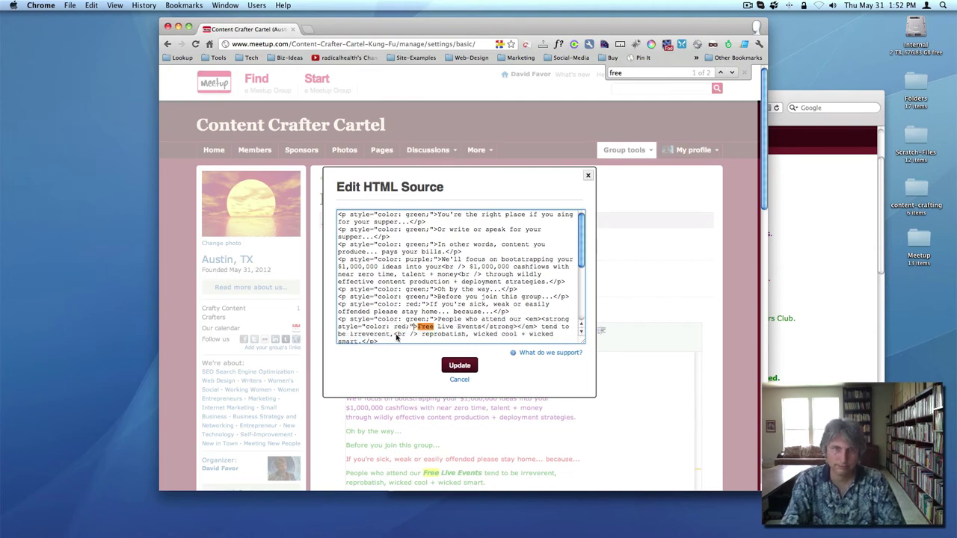
pyautogui.click(459, 366)
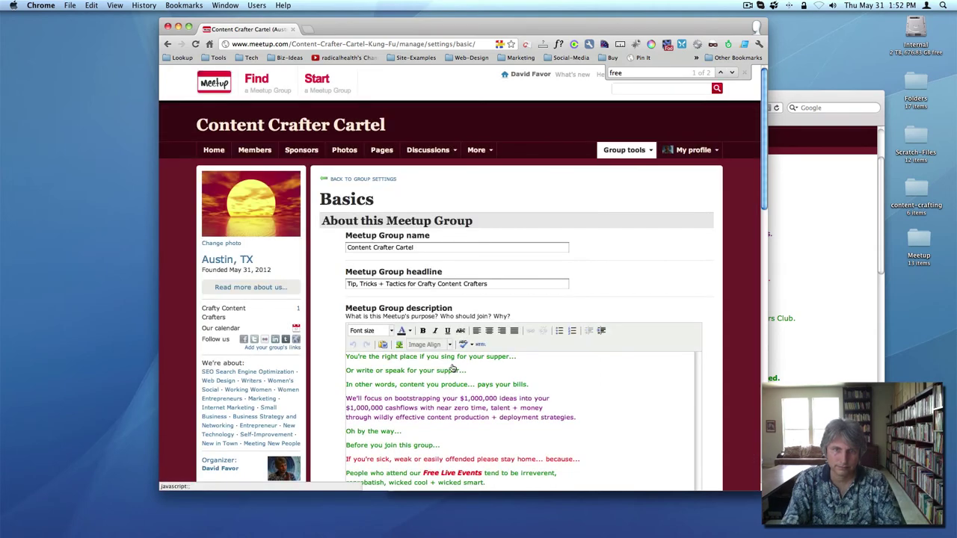
# Step: Reopen the description's HTML source, set the "Free Live Events" color to purple and update the description
pyautogui.scroll(-10, 453, 369)
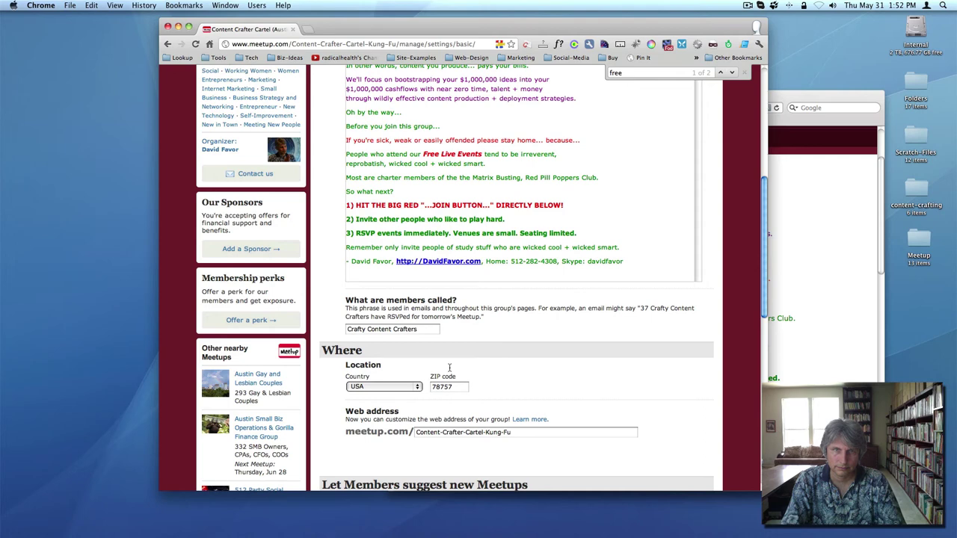
pyautogui.scroll(6, 450, 367)
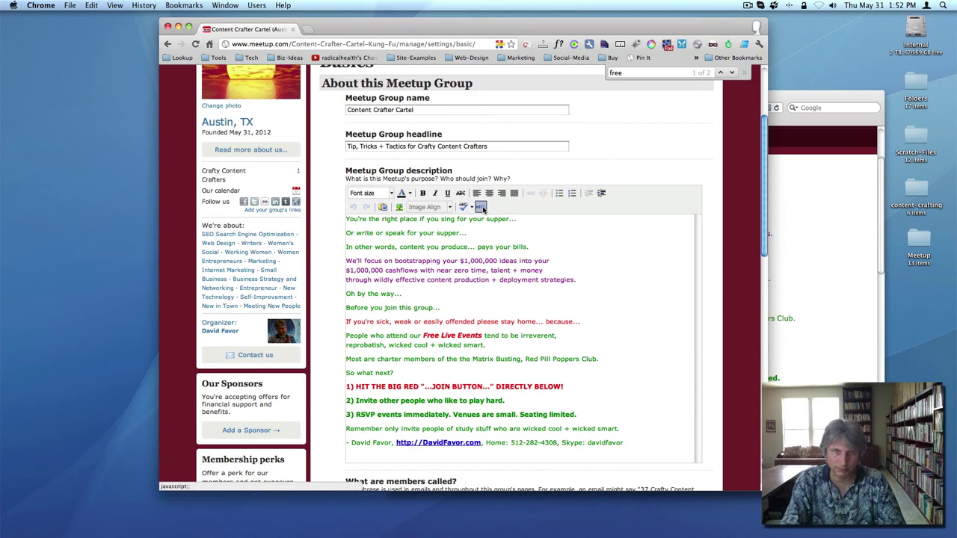
pyautogui.click(481, 209)
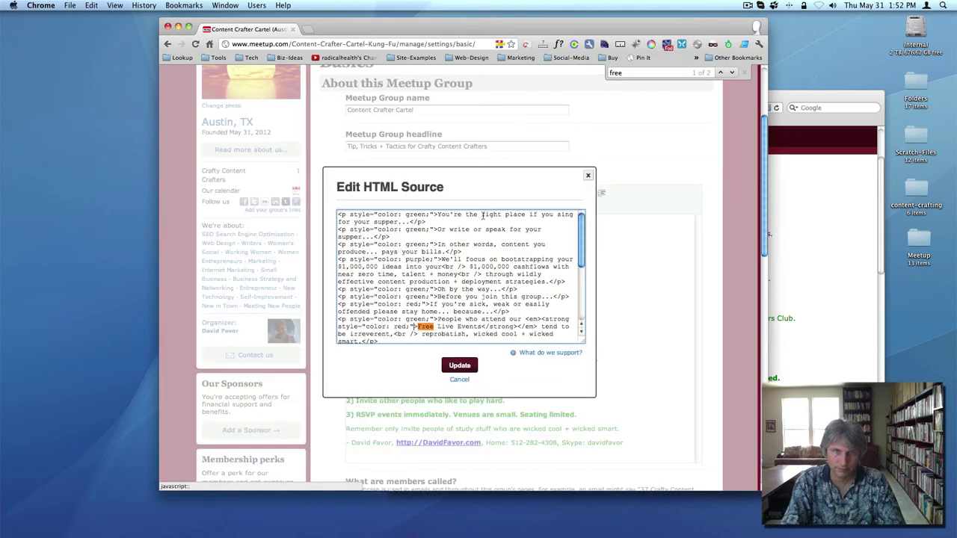
pyautogui.doubleClick(398, 326)
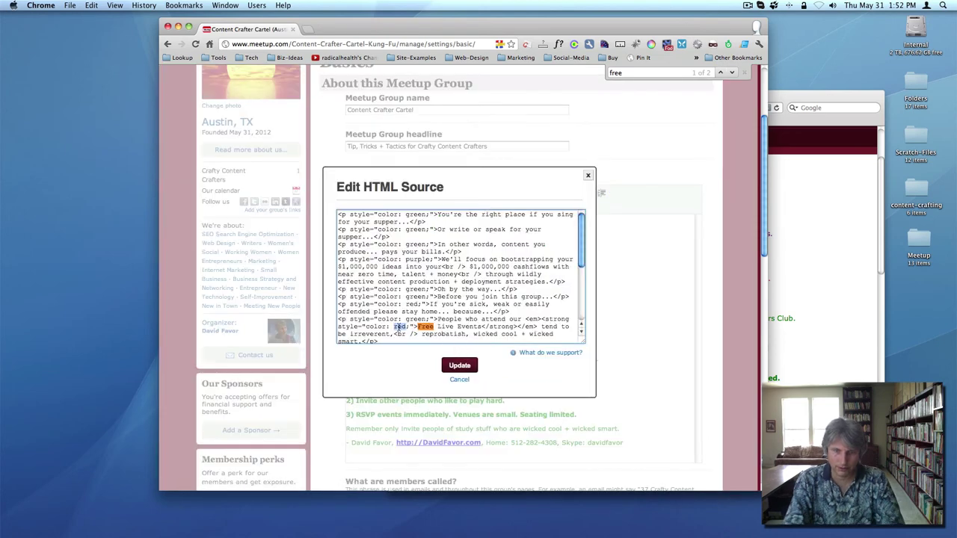
pyautogui.write('purple')
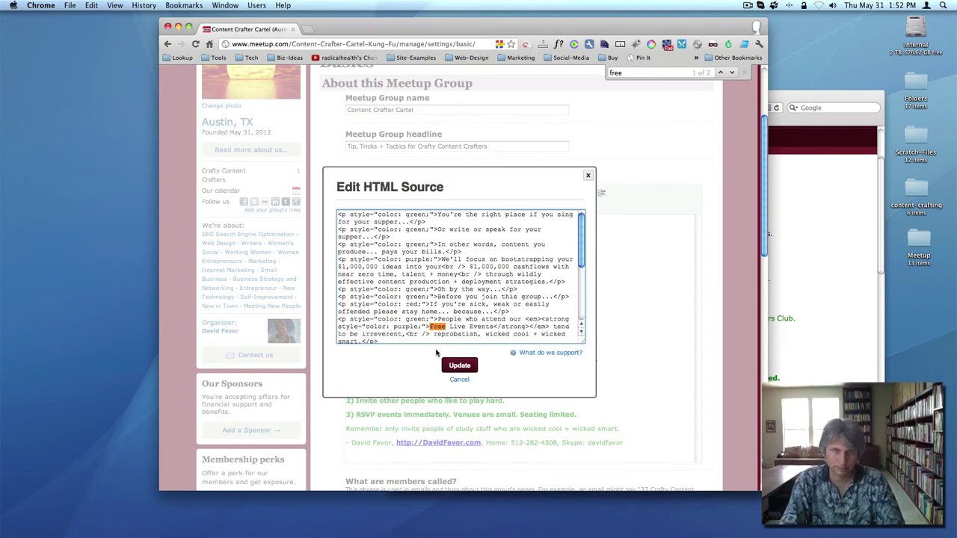
pyautogui.click(459, 366)
# Step: Submit the Basics settings with the purple "Free Live Events" and switch to Safari to reload and check the group page
pyautogui.scroll(-10, 554, 394)
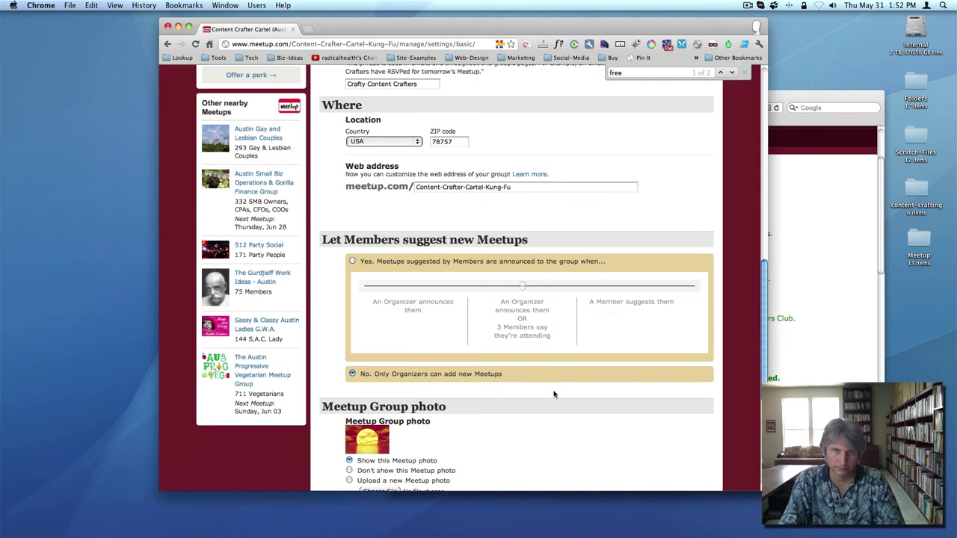
pyautogui.scroll(-5, 554, 394)
pyautogui.click(515, 327)
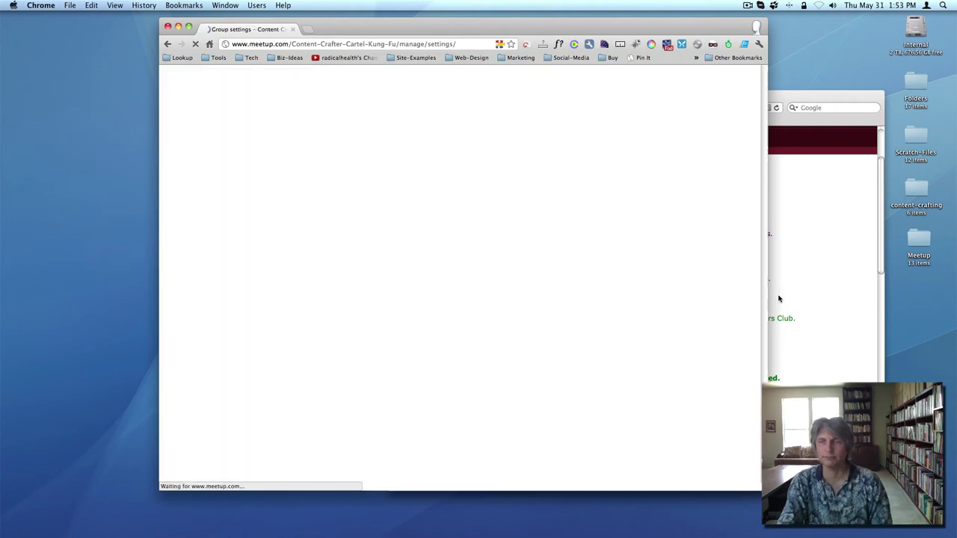
pyautogui.click(776, 299)
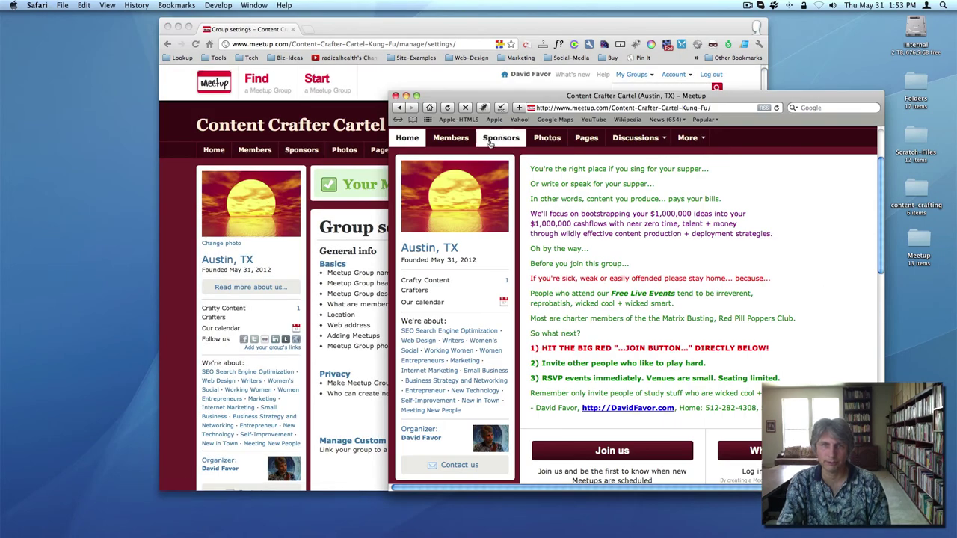
pyautogui.click(447, 107)
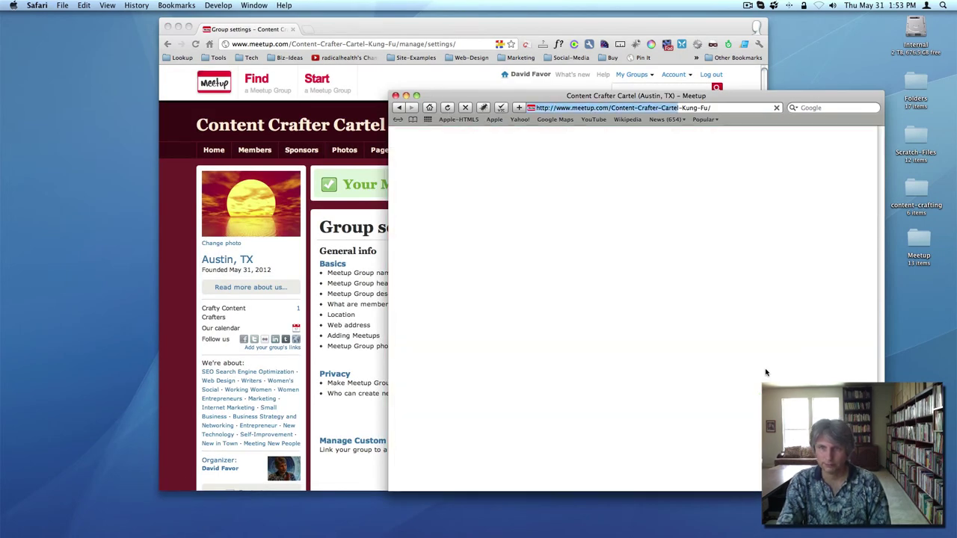
pyautogui.scroll(-5, 765, 372)
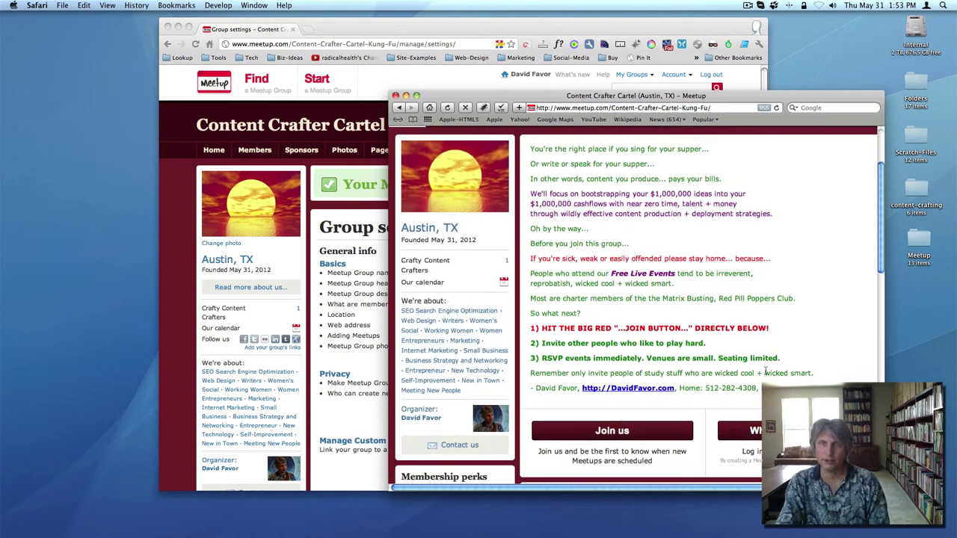
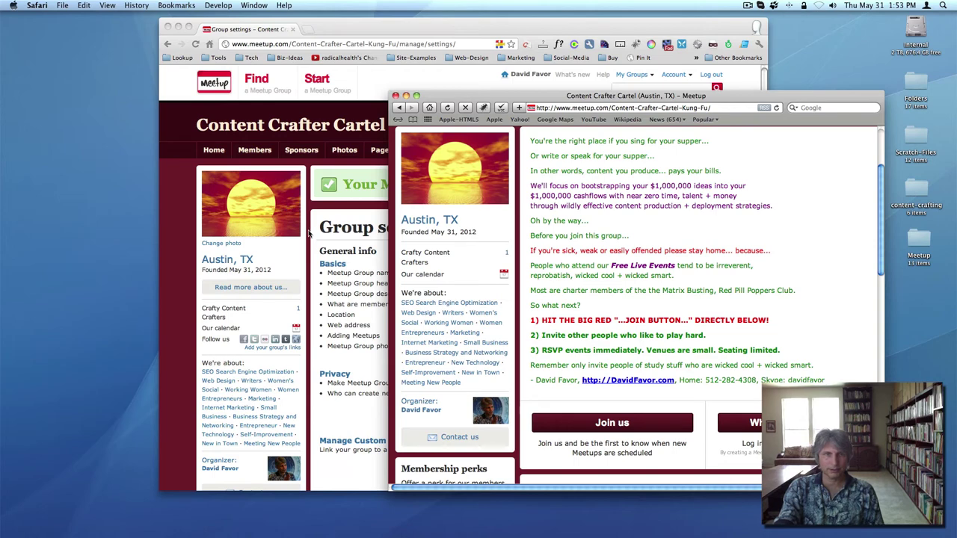
# Step: Switch back to Chrome, reopen the Basics settings and bring up the "charter members" paragraph in the description's HTML source
pyautogui.click(373, 319)
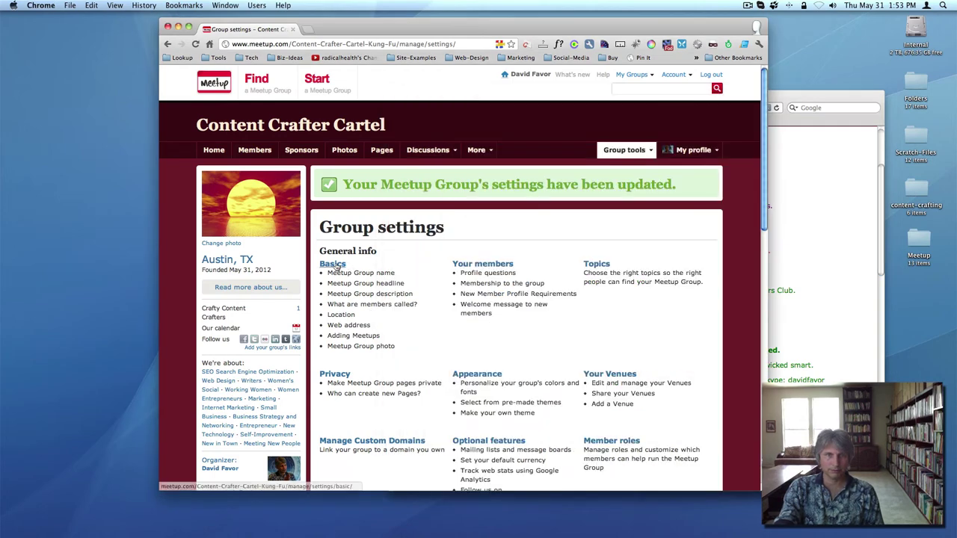
pyautogui.click(341, 265)
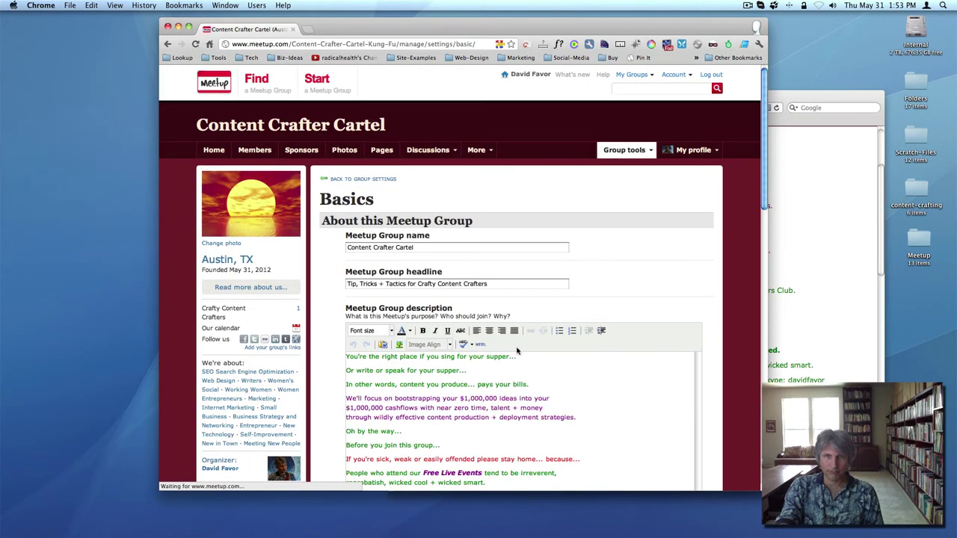
pyautogui.click(480, 344)
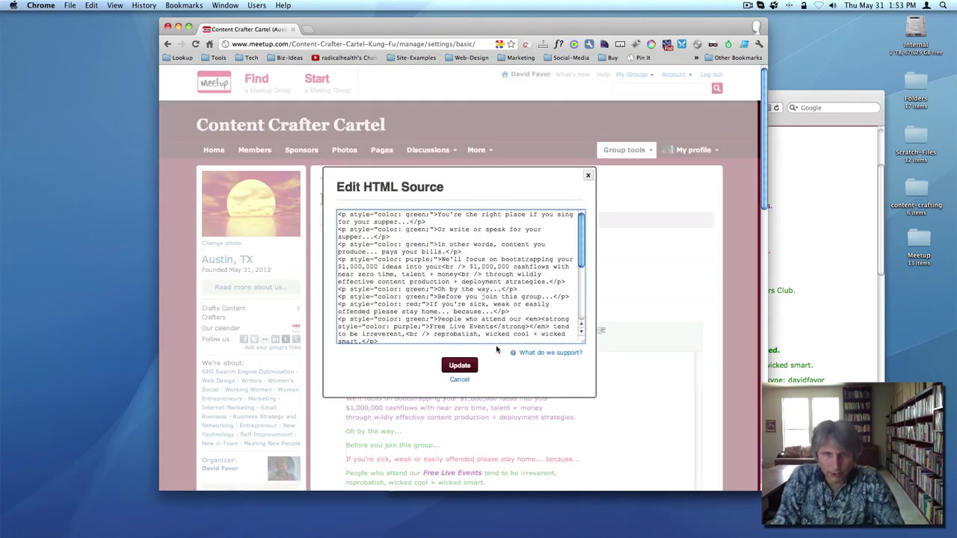
pyautogui.scroll(-1, 489, 310)
pyautogui.scroll(-5, 490, 309)
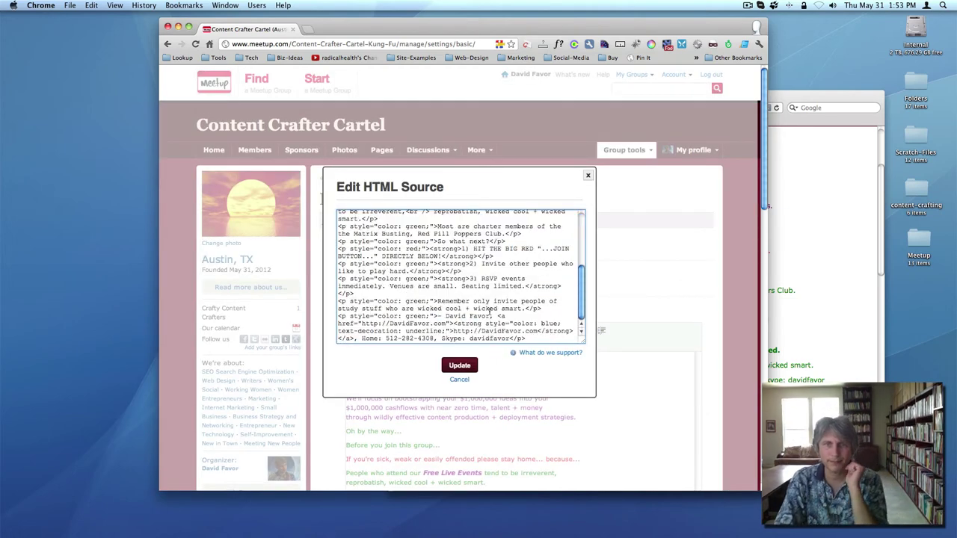
pyautogui.scroll(3, 490, 309)
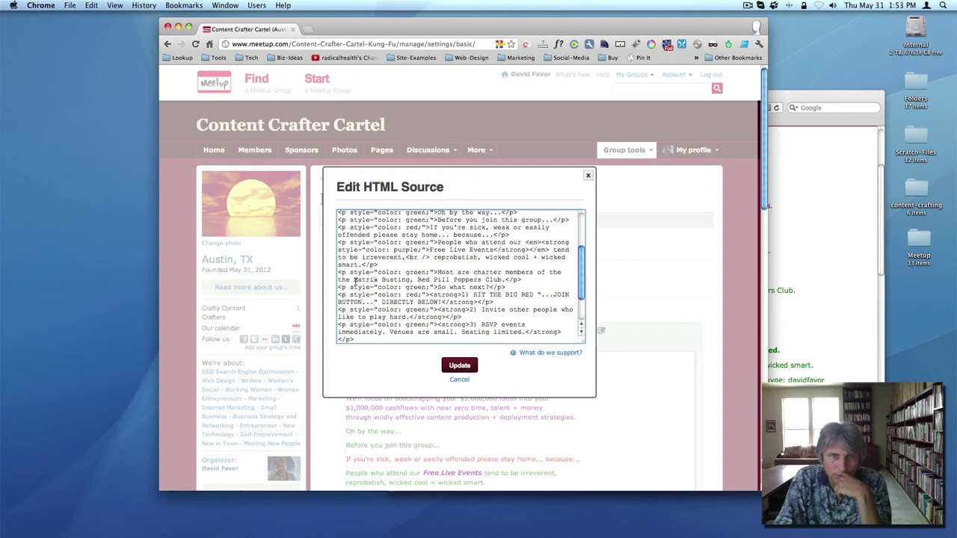
# Step: Wrap "Matrix Busting, Red Pill Poppers Club" in a strong tag with style="color: purple;" and update the description
pyautogui.click(353, 280)
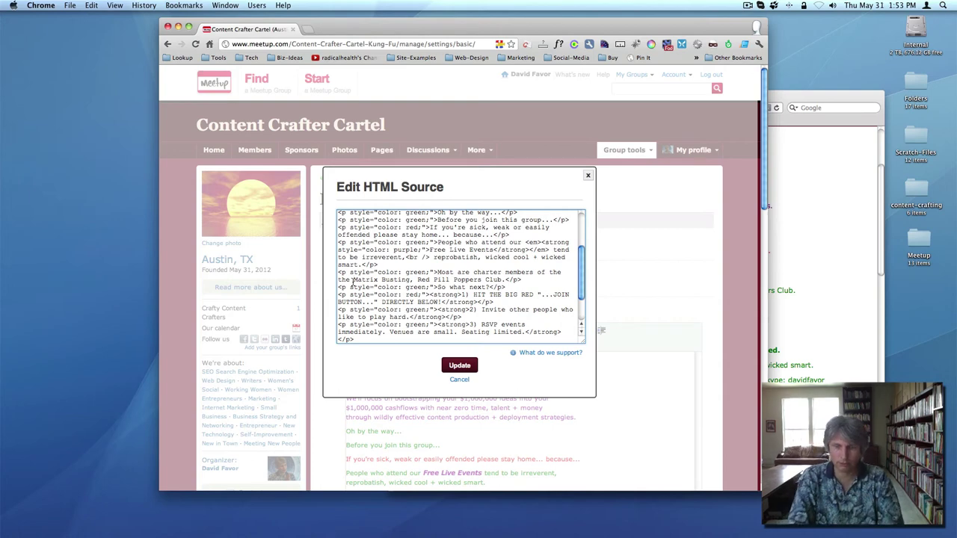
pyautogui.write('<stron')
pyautogui.press('BackSpace')
pyautogui.press('BackSpace')
pyautogui.press('BackSpace')
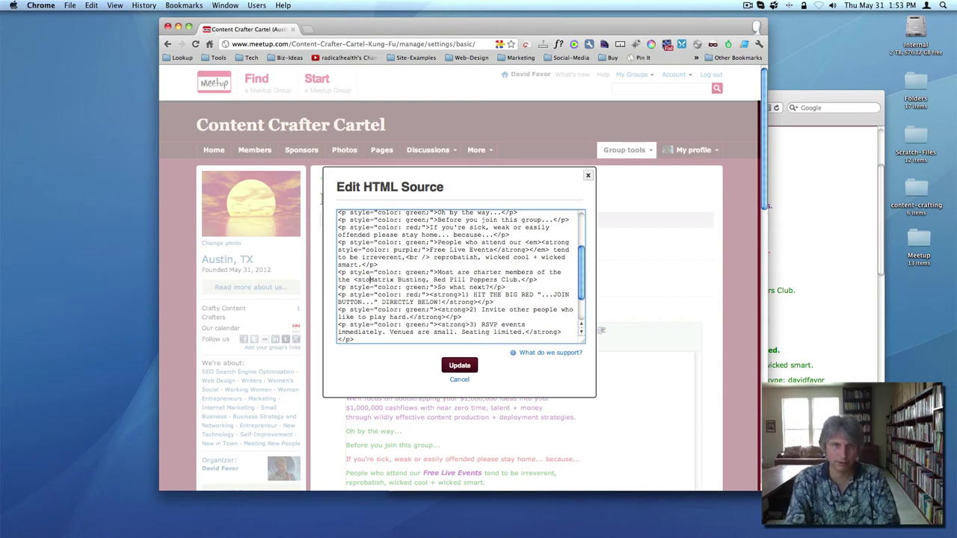
pyautogui.write('rong style')
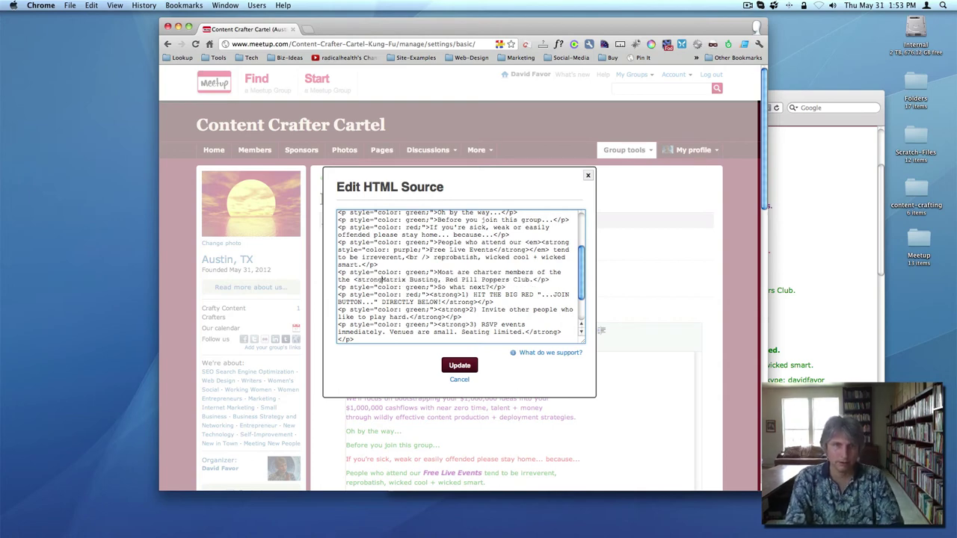
pyautogui.write('="')
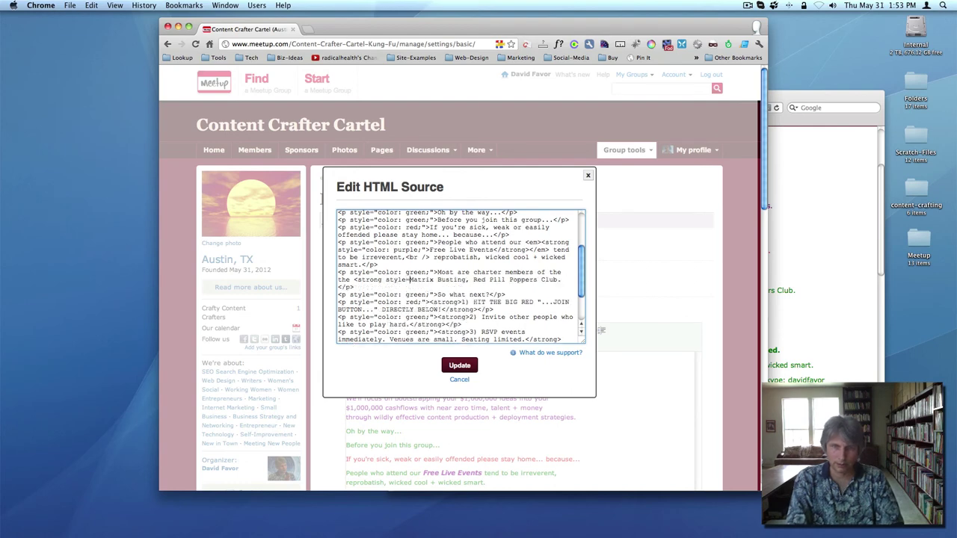
pyautogui.write('color')
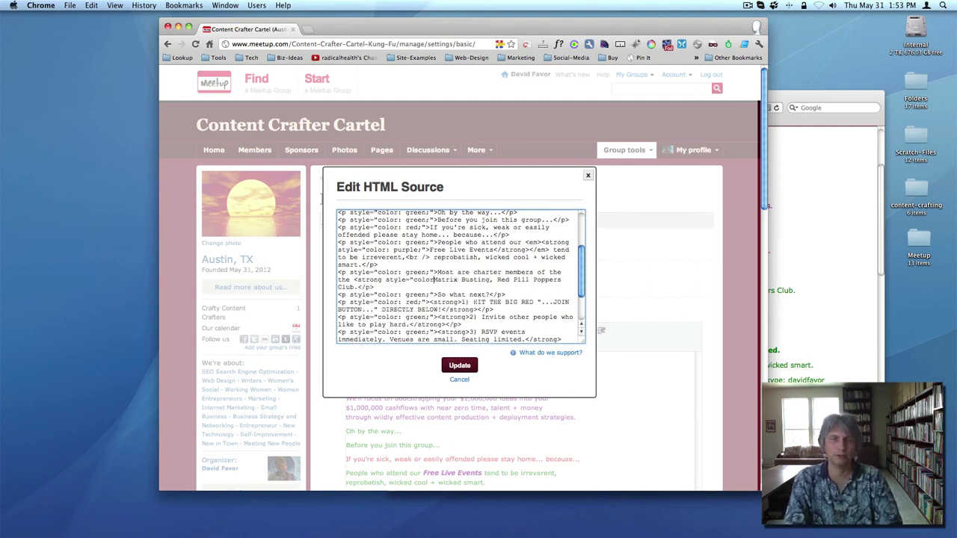
pyautogui.write(': purp')
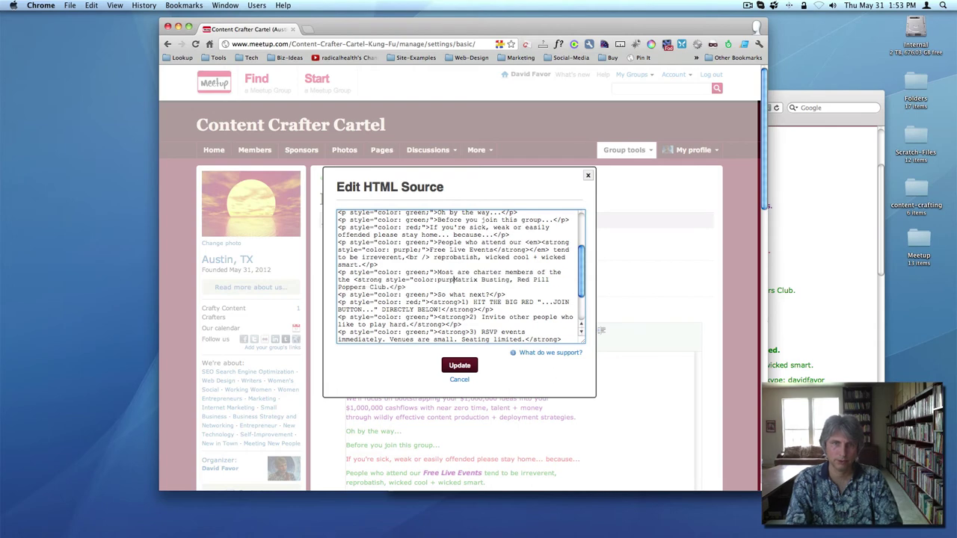
pyautogui.write('le')
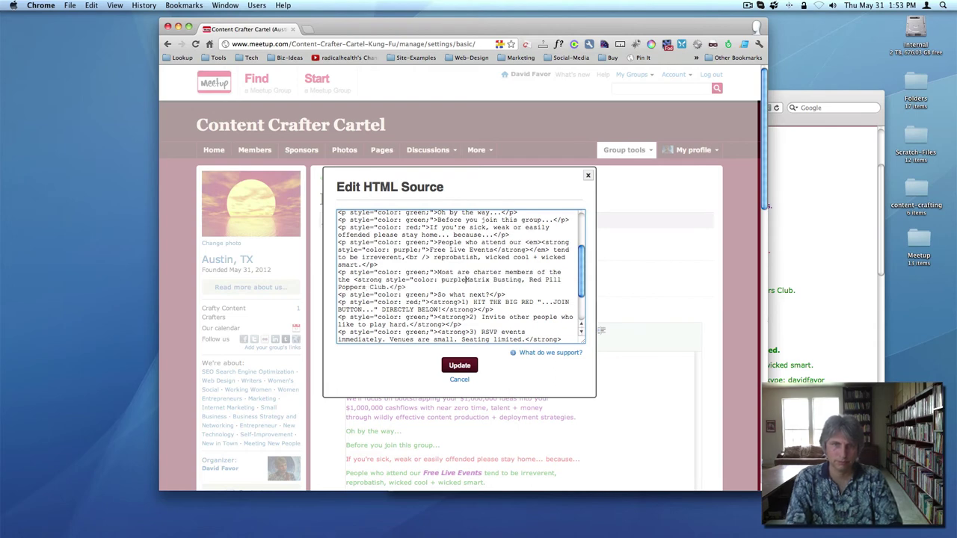
pyautogui.write(';">Matrix Busting, Red Pill Poppers Club')
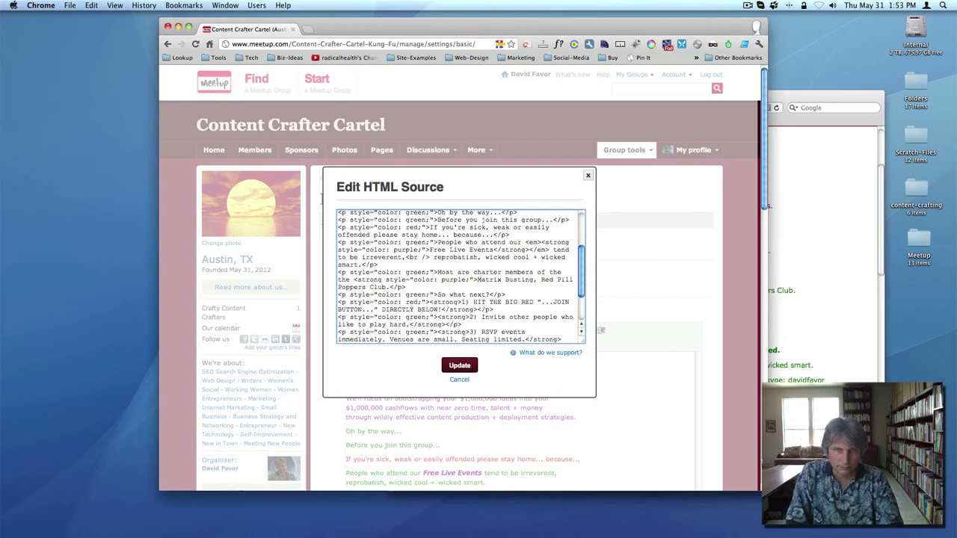
pyautogui.write('</strong>')
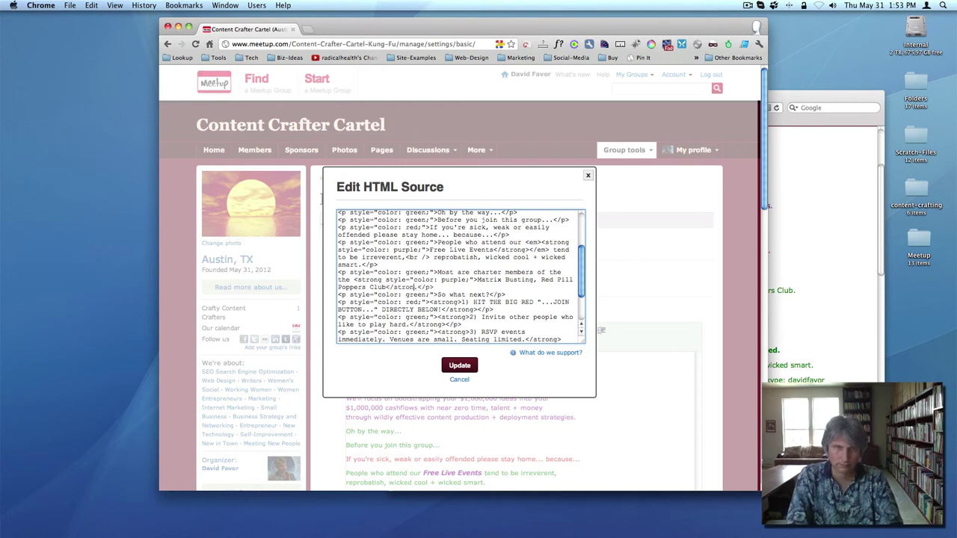
pyautogui.click(464, 368)
pyautogui.scroll(-2, 466, 370)
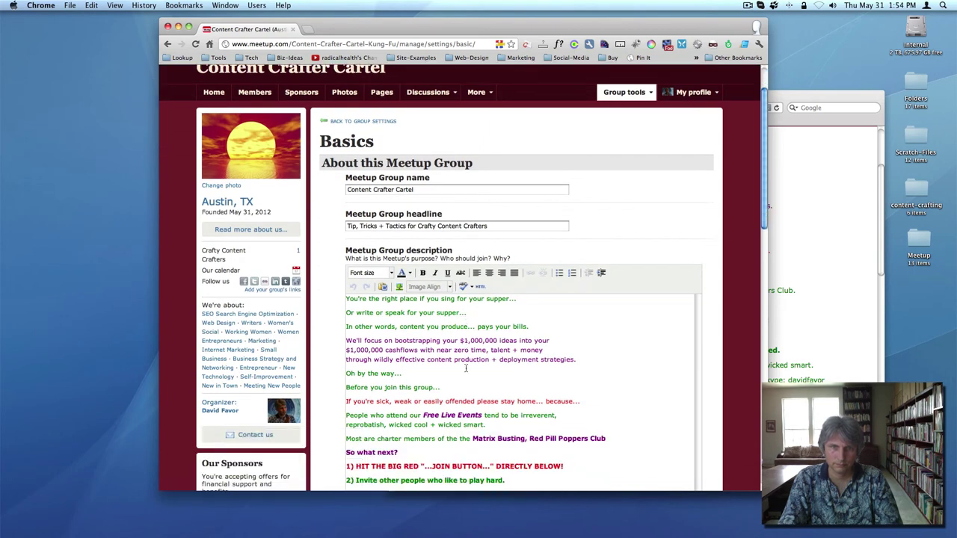
# Step: In the description's HTML source, wrap the strong "Matrix Busting, Red Pill Poppers Club" in an em tag followed by a period, remove its trailing space and update
pyautogui.click(480, 287)
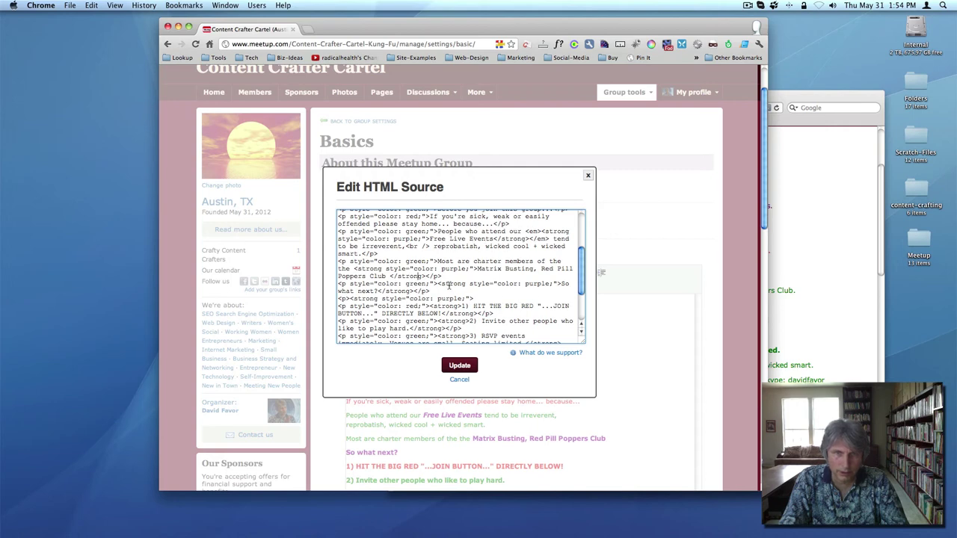
pyautogui.doubleClick(534, 232)
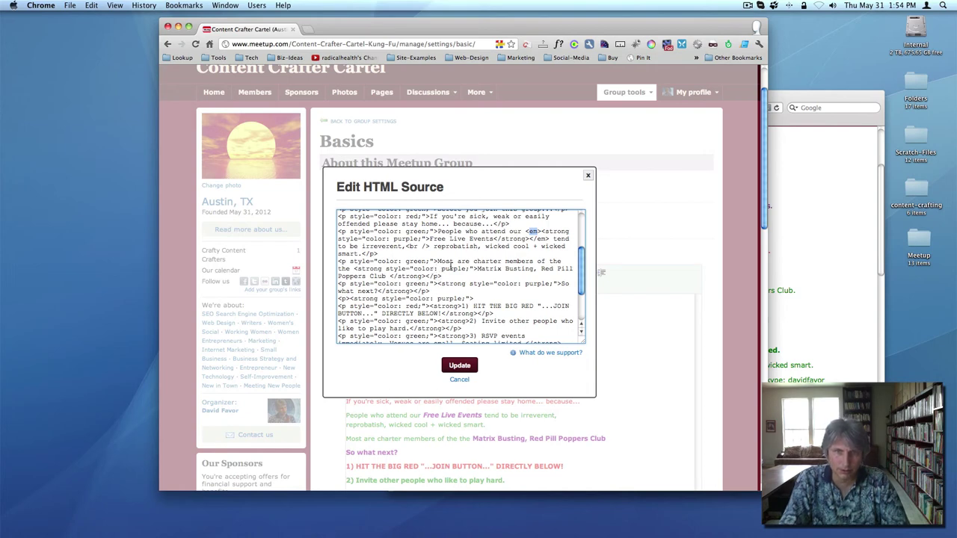
pyautogui.click(354, 269)
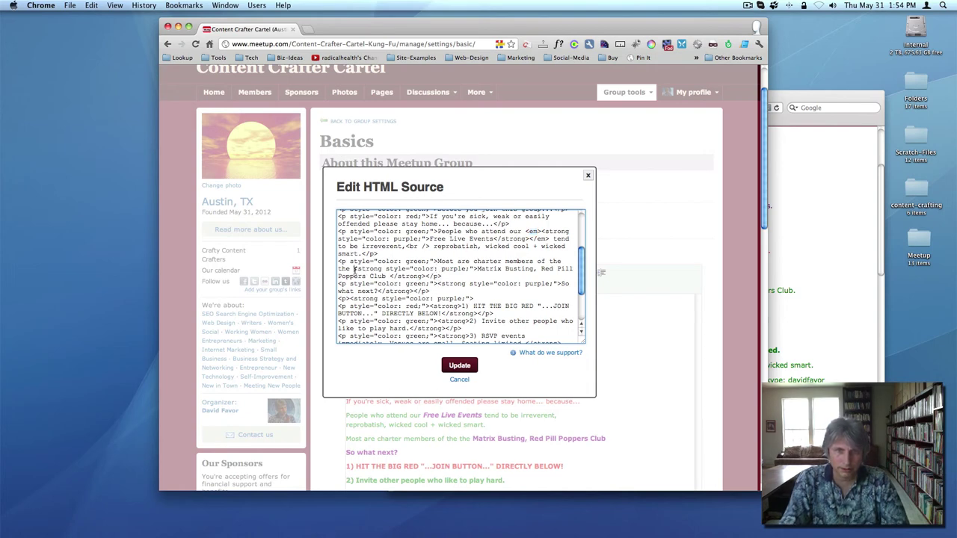
pyautogui.write('<em>')
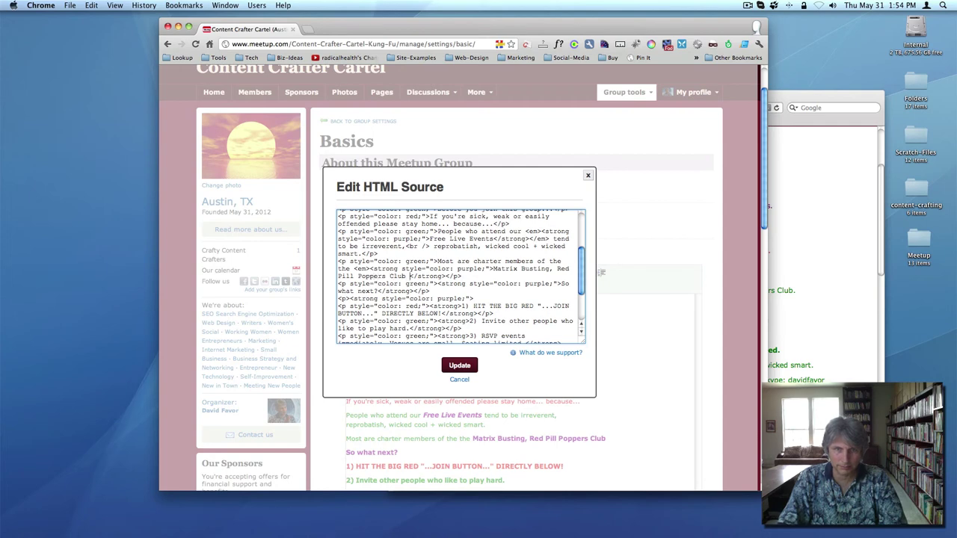
pyautogui.press('BackSpace')
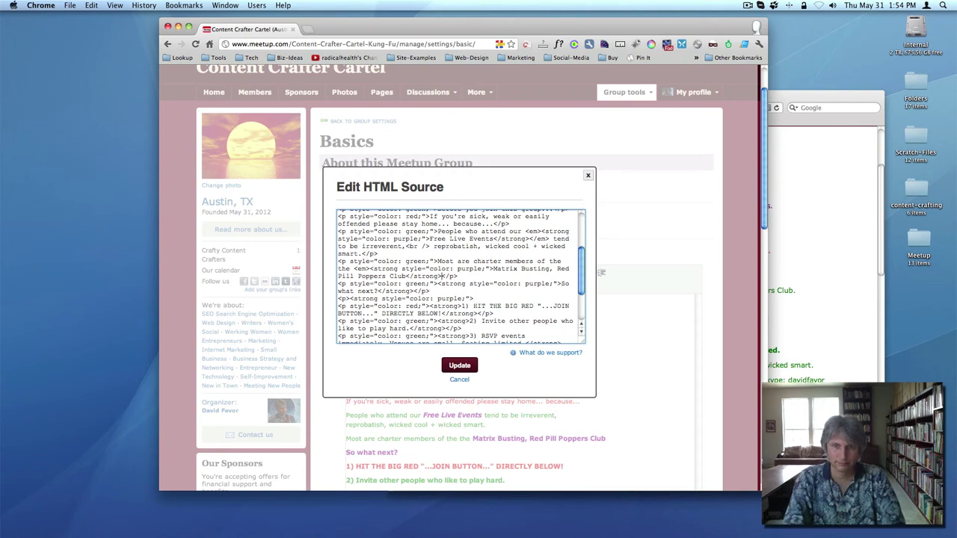
pyautogui.write('</em>.</')
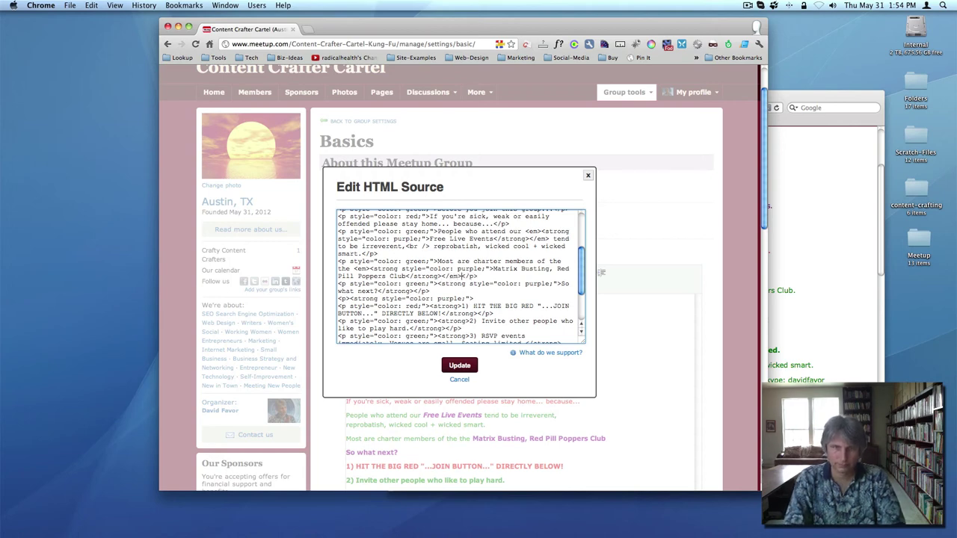
pyautogui.click(468, 362)
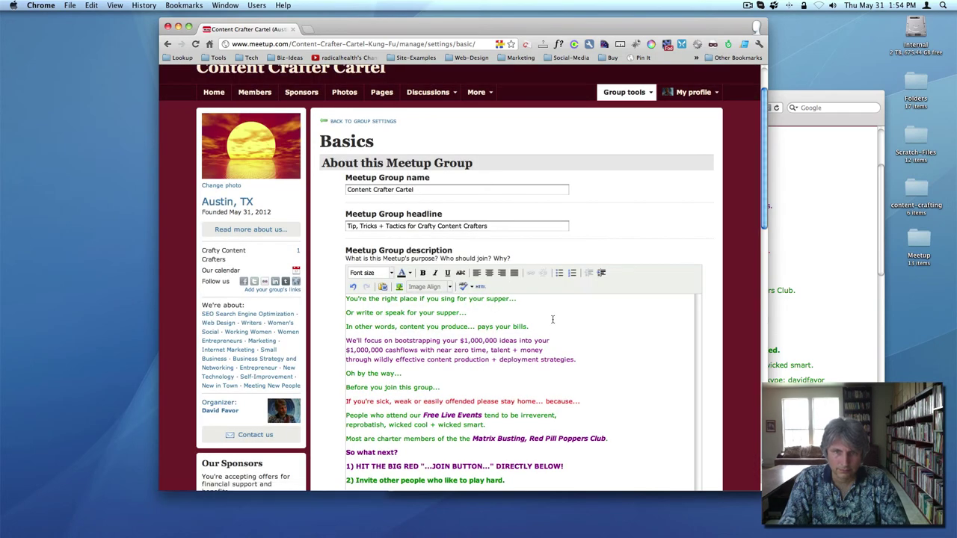
# Step: Submit the Basics settings with the italicized club name, reopen Basics, and switch to Safari to reload the public group page
pyautogui.scroll(-3, 553, 319)
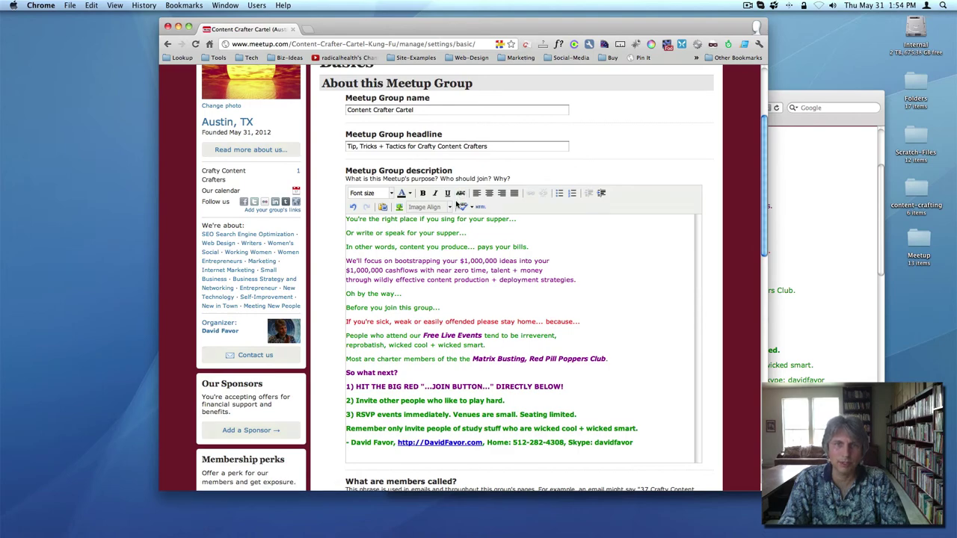
pyautogui.scroll(-9, 473, 408)
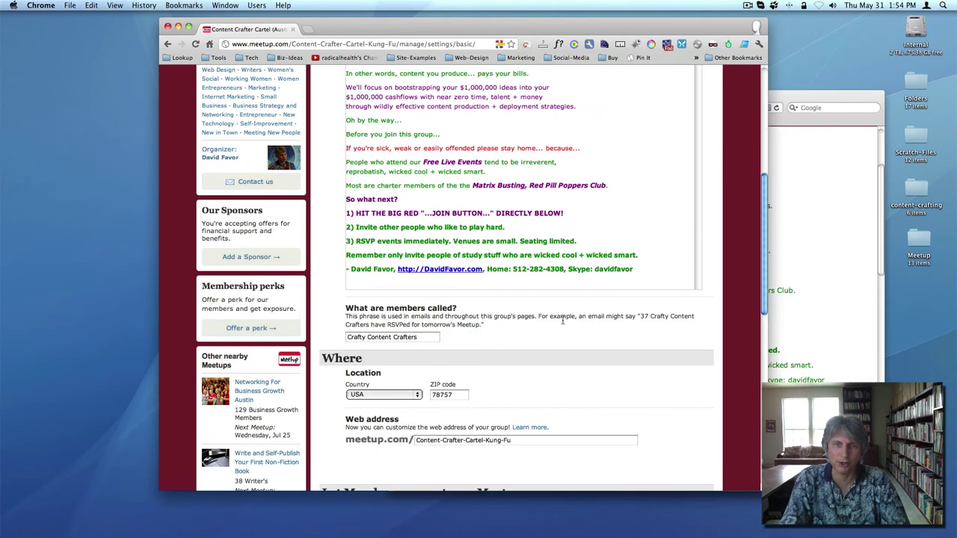
pyautogui.scroll(-10, 473, 408)
pyautogui.click(513, 431)
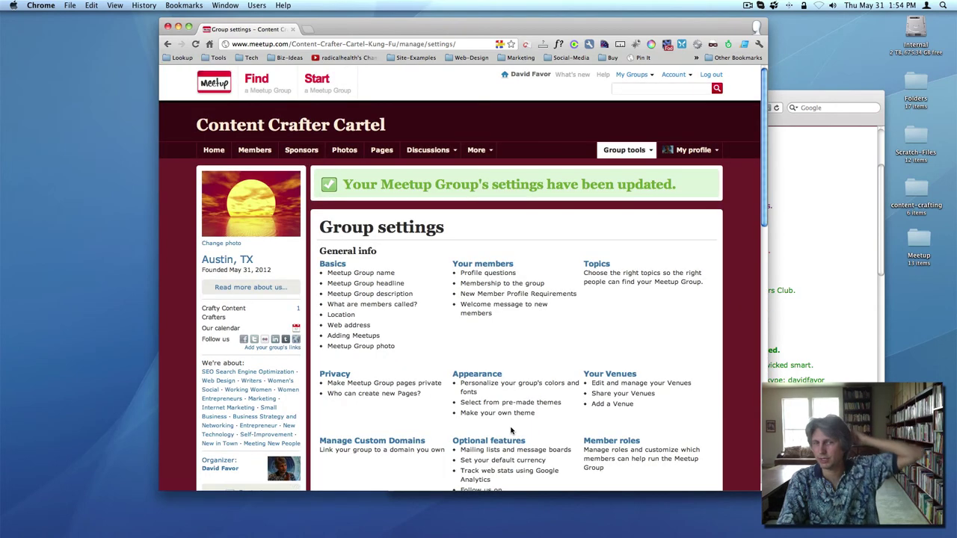
pyautogui.click(331, 266)
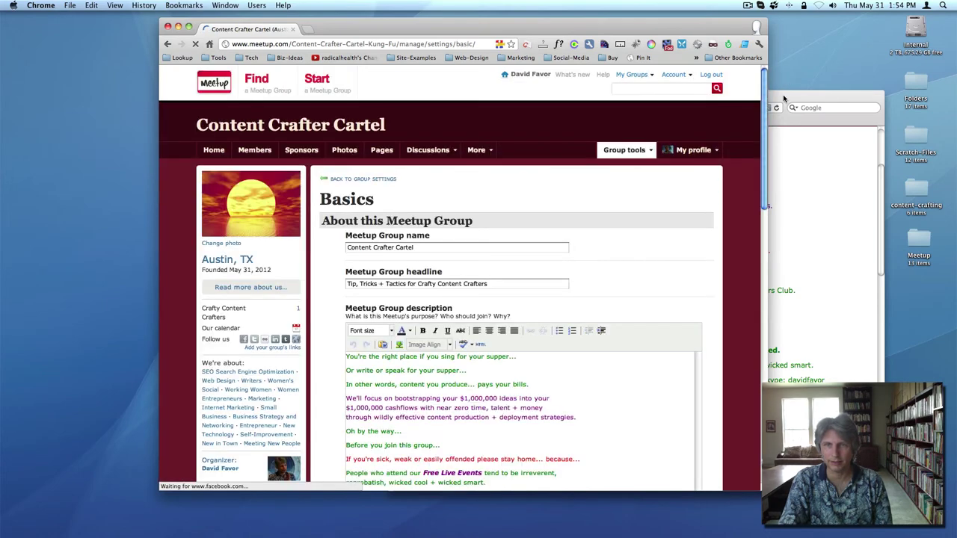
pyautogui.moveTo(782, 95); pyautogui.dragTo(631, 88)
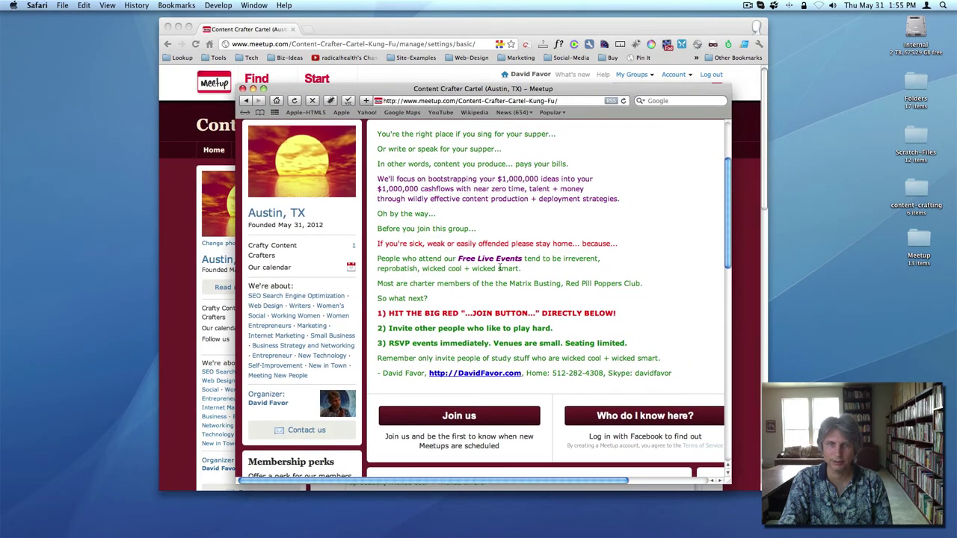
pyautogui.click(294, 100)
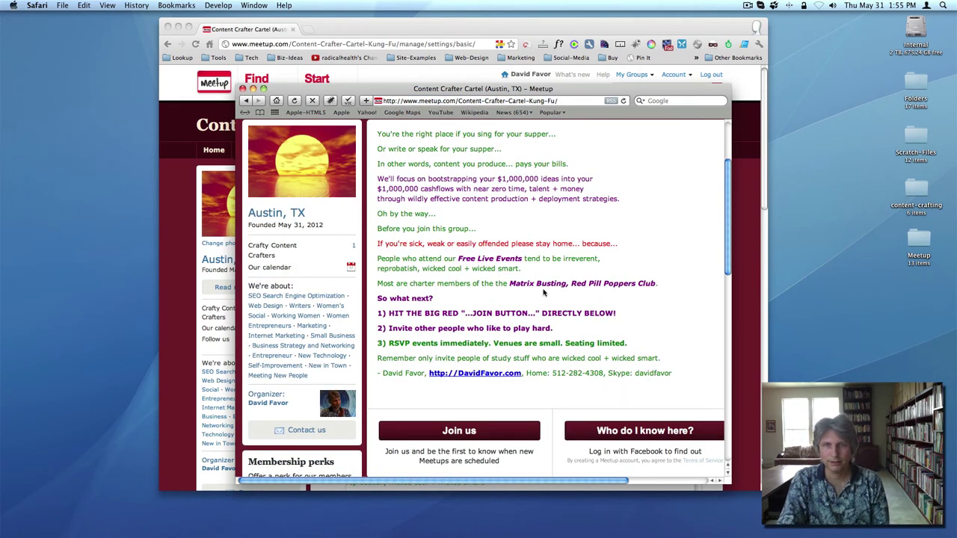
# Step: Switch back to Chrome, open the description's HTML source and copy all of its code
pyautogui.click(170, 335)
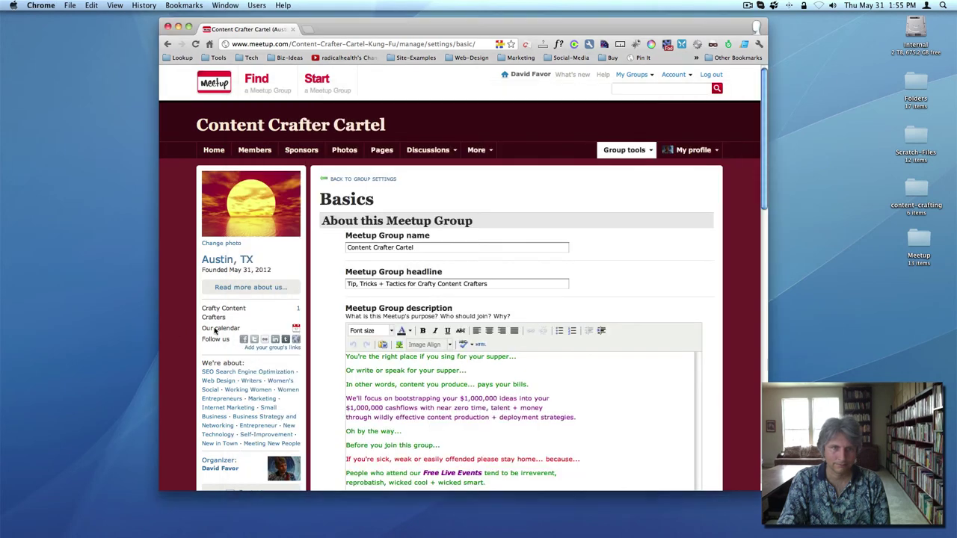
pyautogui.scroll(-2, 592, 346)
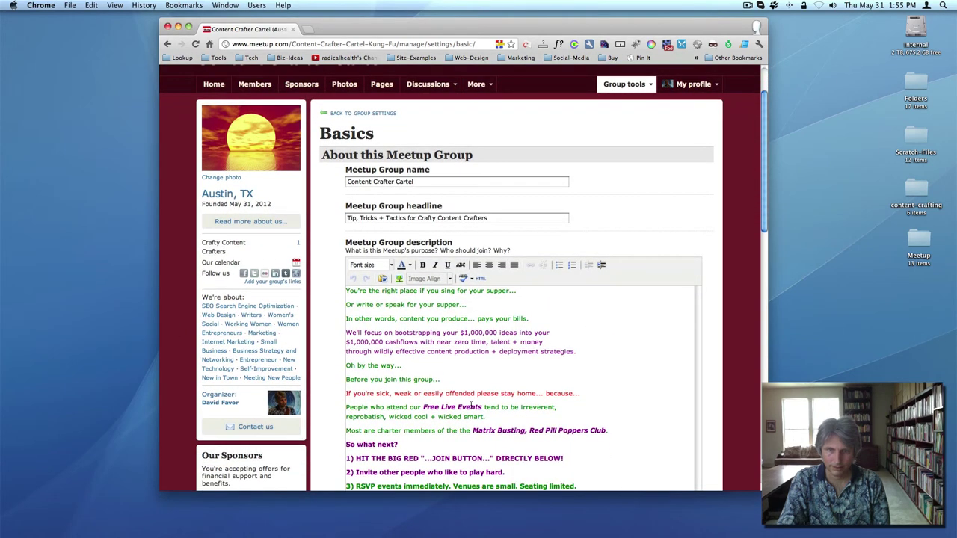
pyautogui.click(479, 278)
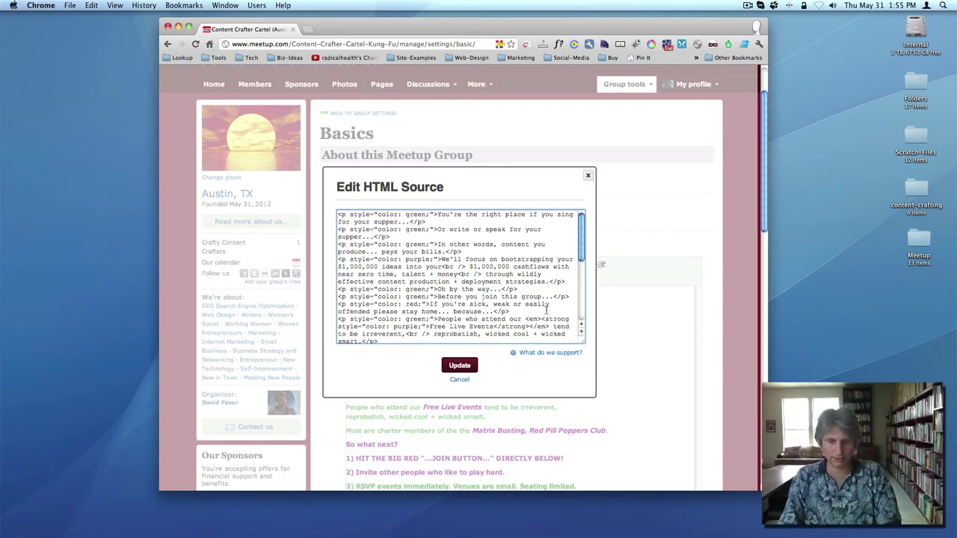
pyautogui.press('super+a')
pyautogui.press('super+c')
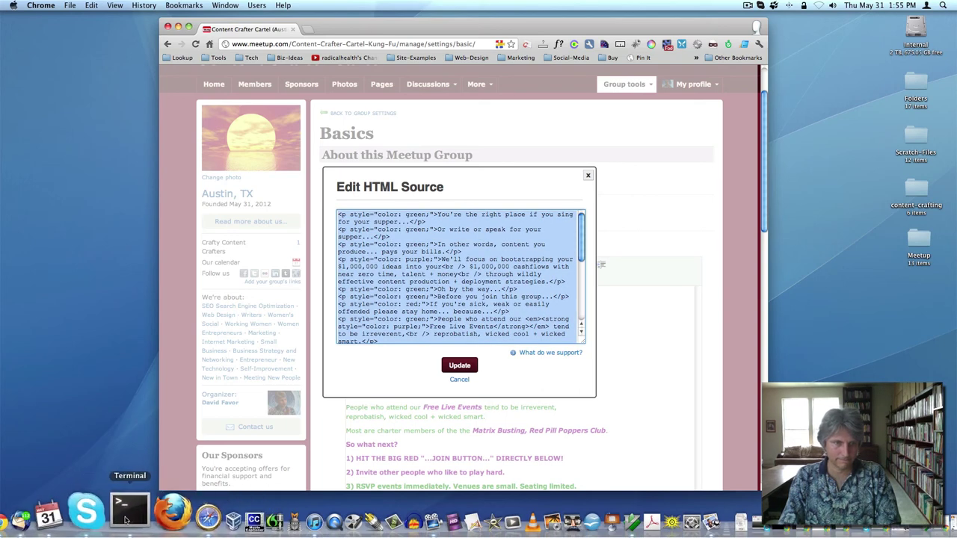
# Step: Switch to Terminal, log out of the remote server session and clear the screen
pyautogui.click(123, 511)
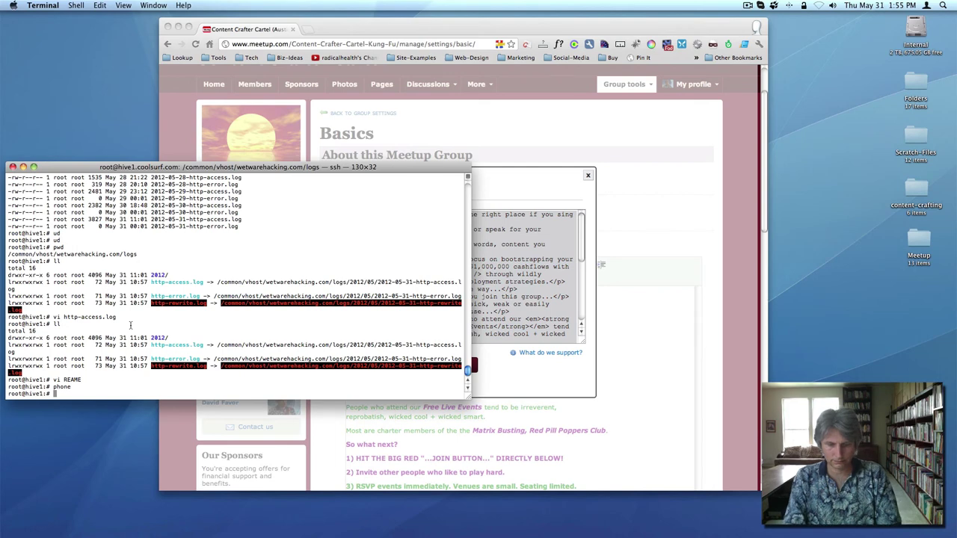
pyautogui.hotkey('ctrl', 'd')
pyautogui.write('clear')
pyautogui.press('Return')
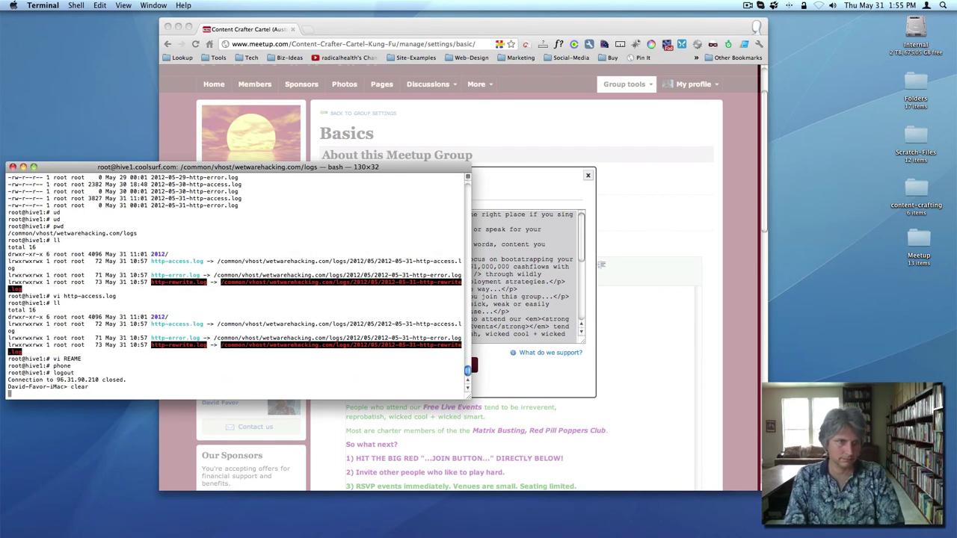
# Step: Change the working directory to the home folder and from there to ~/Desktop/
pyautogui.write('cd ')
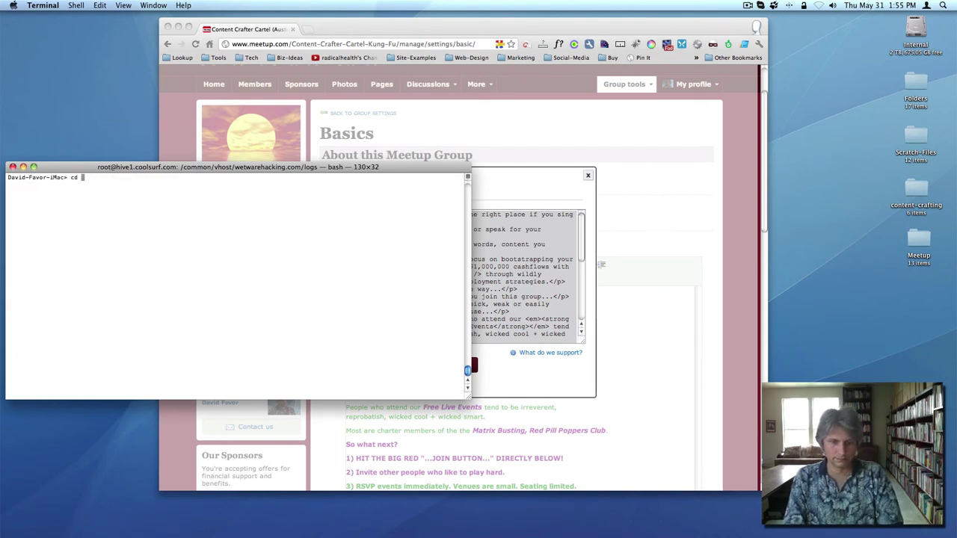
pyautogui.write('~D')
pyautogui.press('BackSpace')
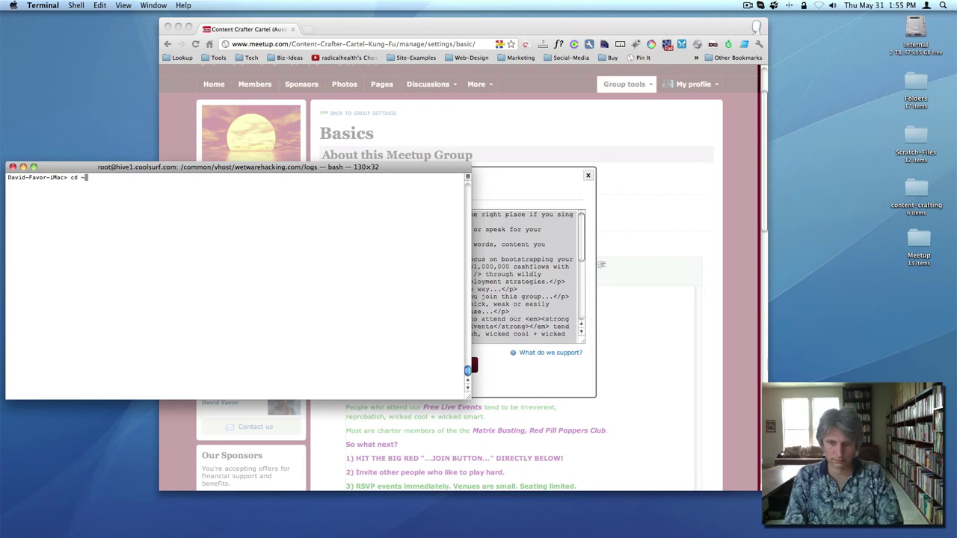
pyautogui.write('/')
pyautogui.press('Return')
pyautogui.write('d-Favor-iMac>cd ')
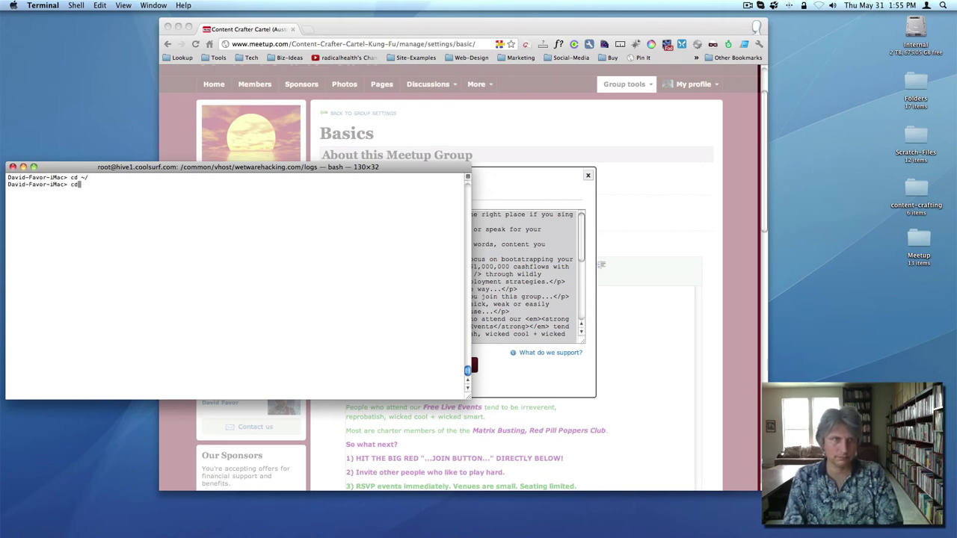
pyautogui.write('~/De')
pyautogui.press('Tab')
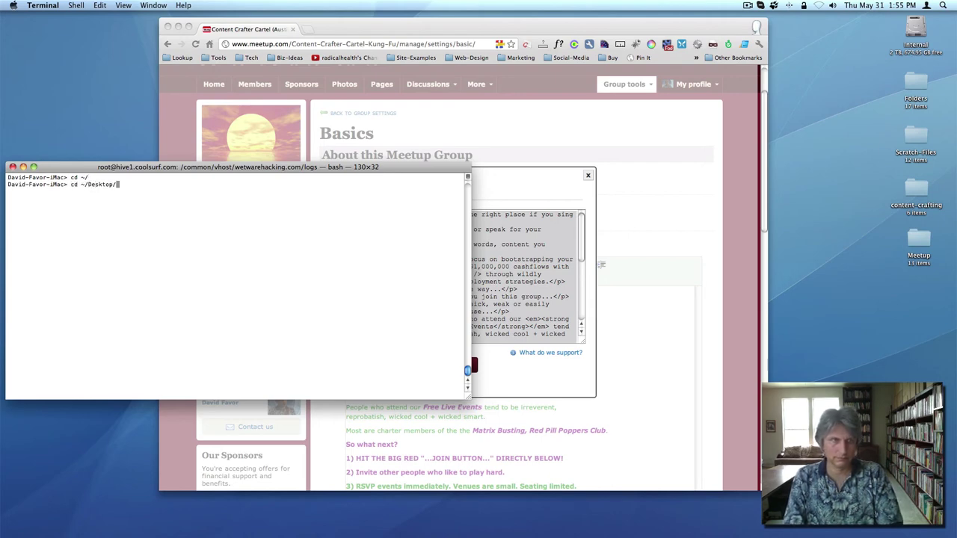
pyautogui.press('Return')
# Step: Create meetup-desc.txt in vi and write the empty file to the desktop
pyautogui.write('vi meet')
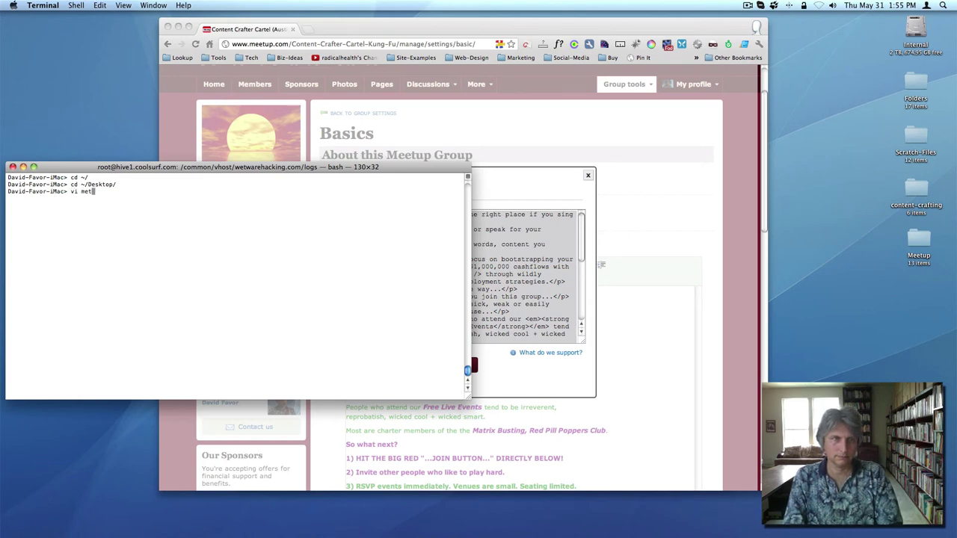
pyautogui.write('up-desc.txt')
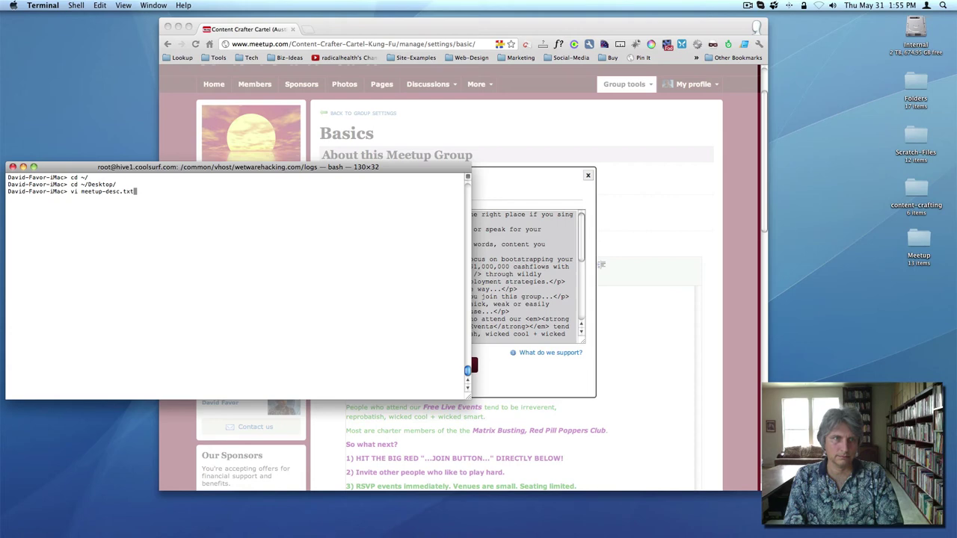
pyautogui.press('Return')
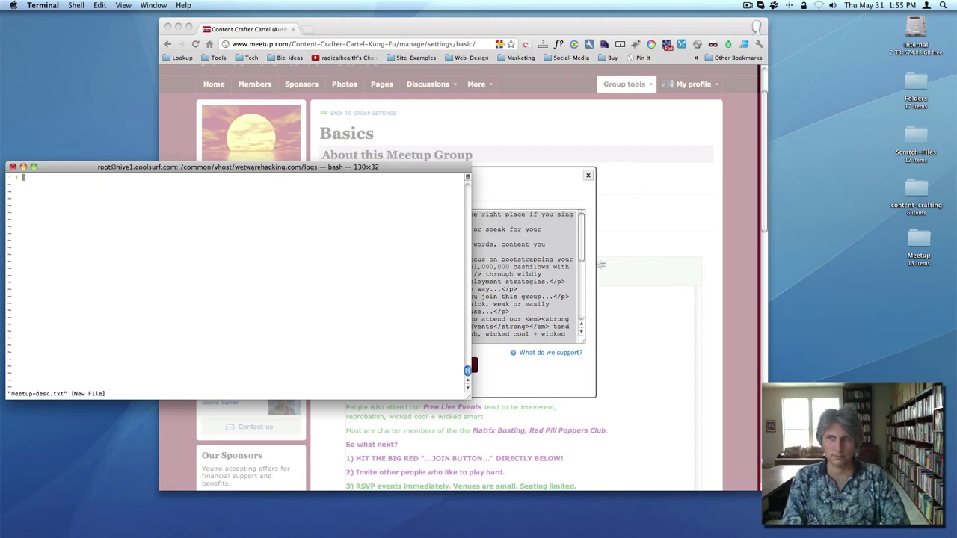
pyautogui.write(':w')
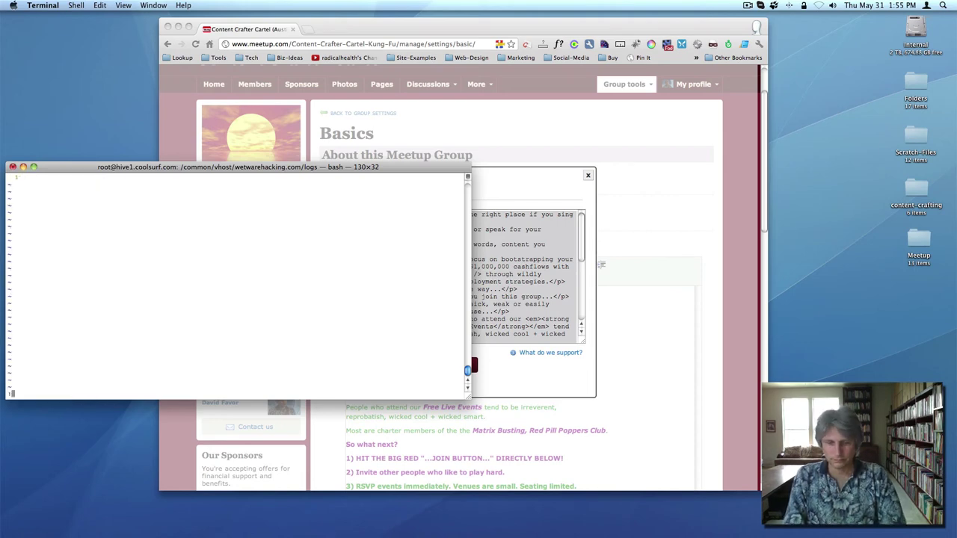
pyautogui.press('Return')
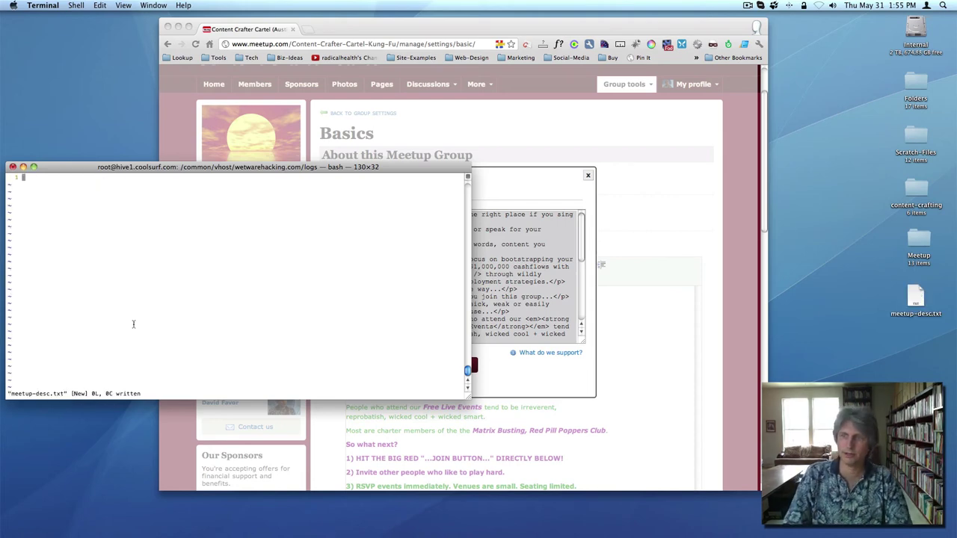
pyautogui.click(914, 298)
pyautogui.click(98, 270)
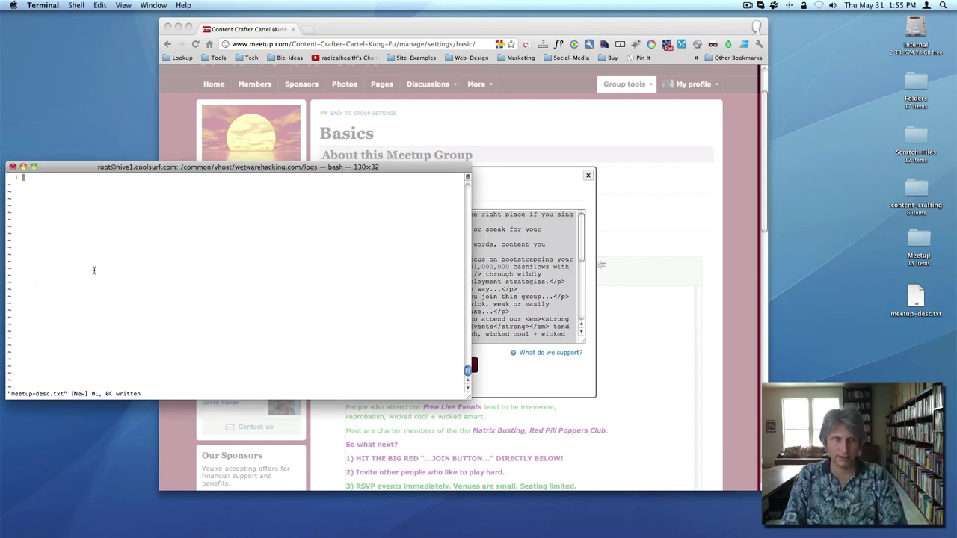
pyautogui.press('super+v')
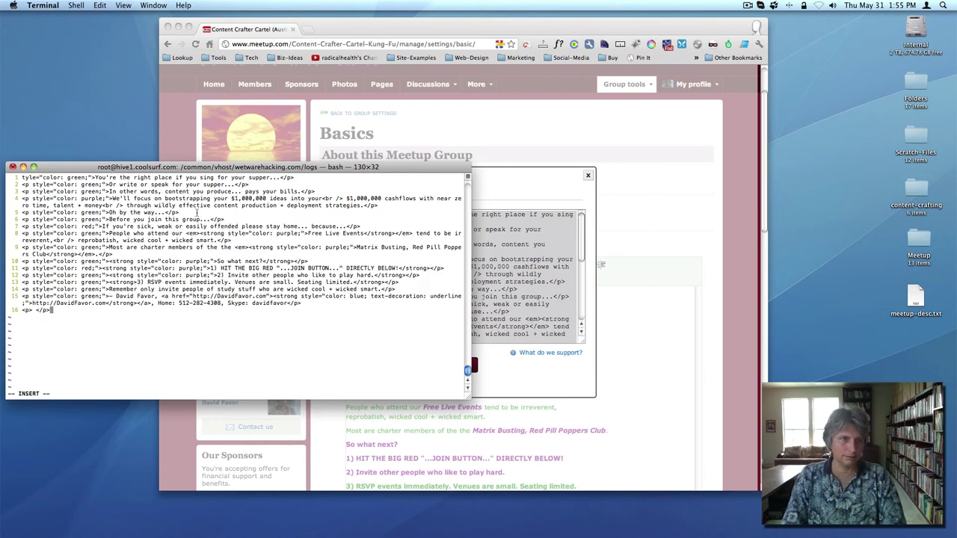
pyautogui.press('Escape')
pyautogui.press('u')
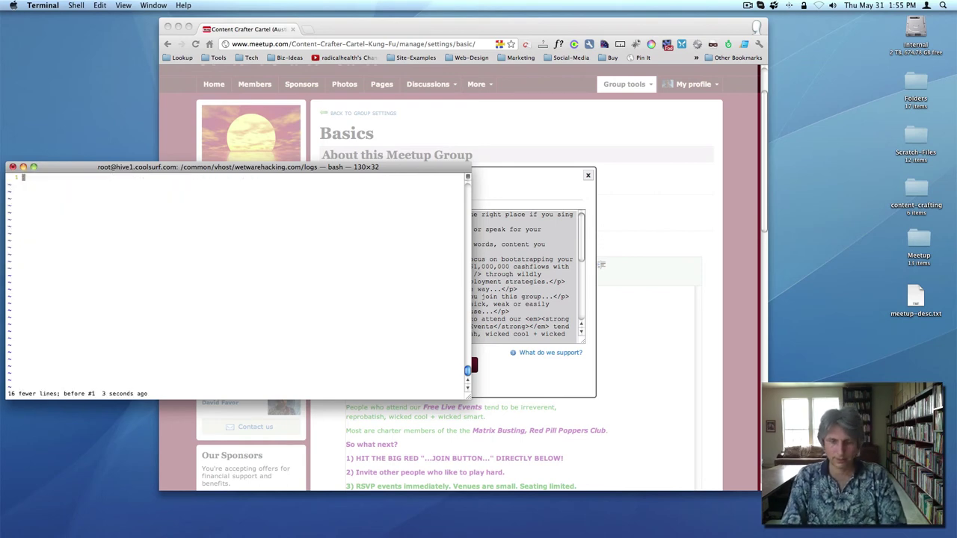
# Step: Paste the complete copied description HTML into meetup-desc.txt in insert mode
pyautogui.press('i')
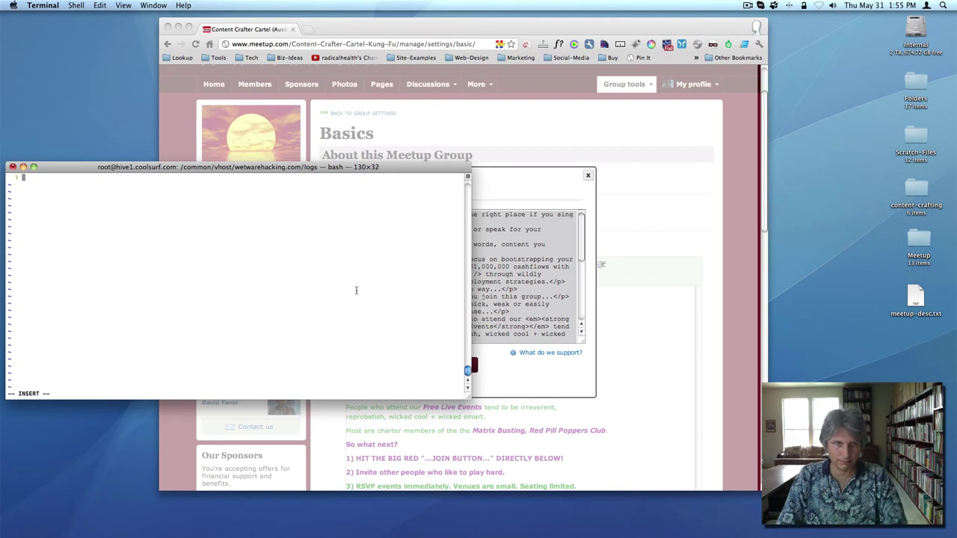
pyautogui.press('super+v')
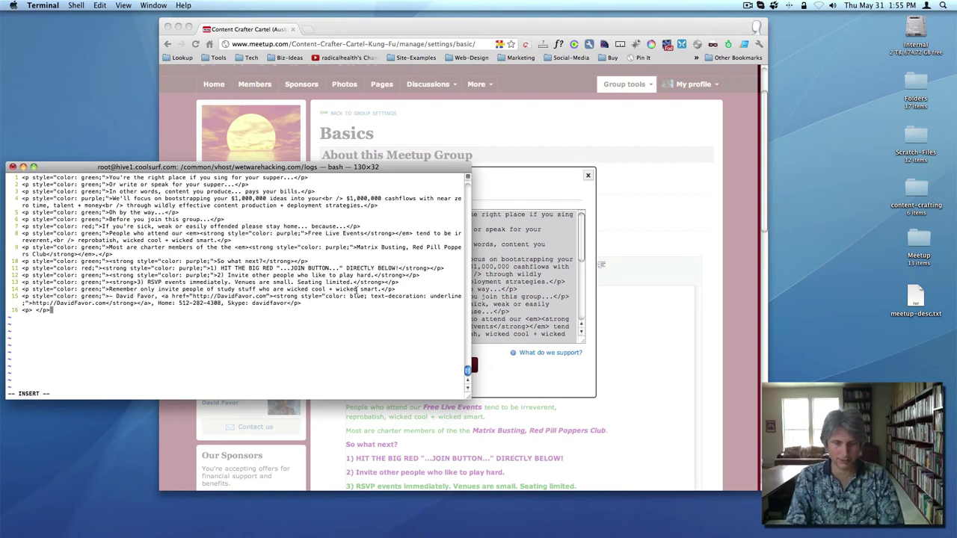
pyautogui.press('Escape')
# Step: Insert a blank line after each of the first three paragraphs of the description HTML
pyautogui.press('k')
pyautogui.press('k')
pyautogui.press('k')
pyautogui.press('k')
pyautogui.press('k')
pyautogui.press('k')
pyautogui.press('k')
pyautogui.press('k')
pyautogui.press('k')
pyautogui.press('k')
pyautogui.press('k')
pyautogui.press('k')
pyautogui.press('k')
pyautogui.press('k')
pyautogui.press('k')
pyautogui.press('o')
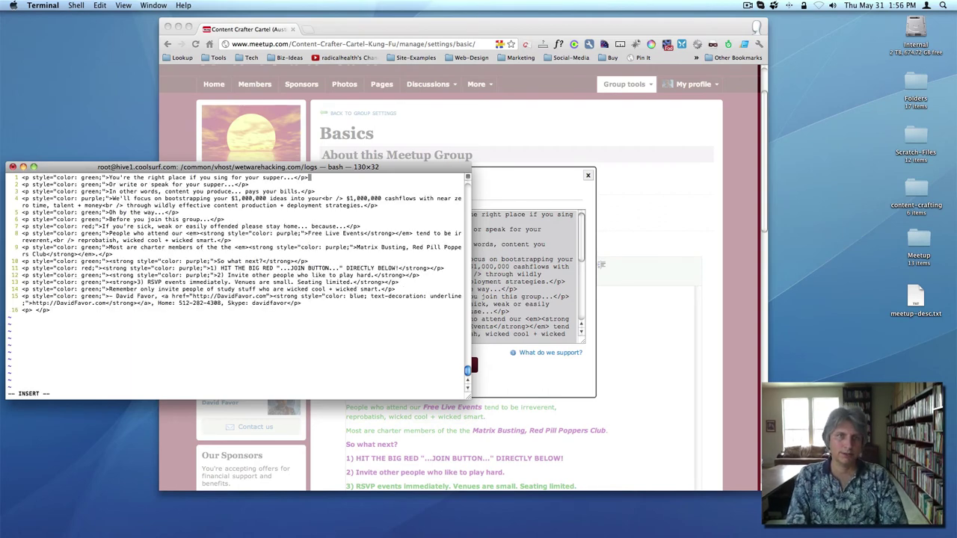
pyautogui.press('Escape')
pyautogui.press('j')
pyautogui.press('o')
pyautogui.press('Escape')
pyautogui.press('j')
pyautogui.press('o')
pyautogui.press('Escape')
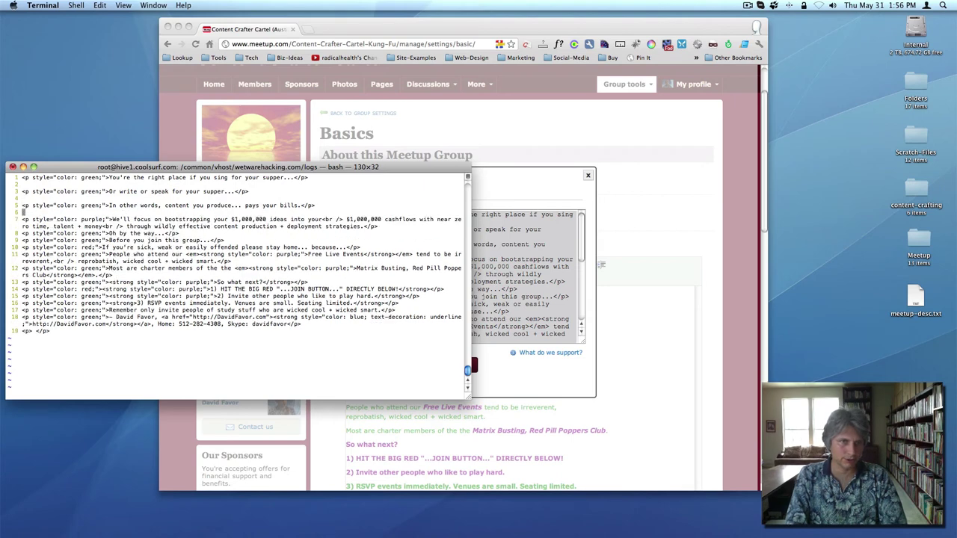
# Step: Break the purple "We'll focus on bootstrapping" paragraph onto a new line after "ideas into your<br />"
pyautogui.press('j')
pyautogui.press('e')
pyautogui.press('e')
pyautogui.press('e')
pyautogui.press('e')
pyautogui.press('e')
pyautogui.press('e')
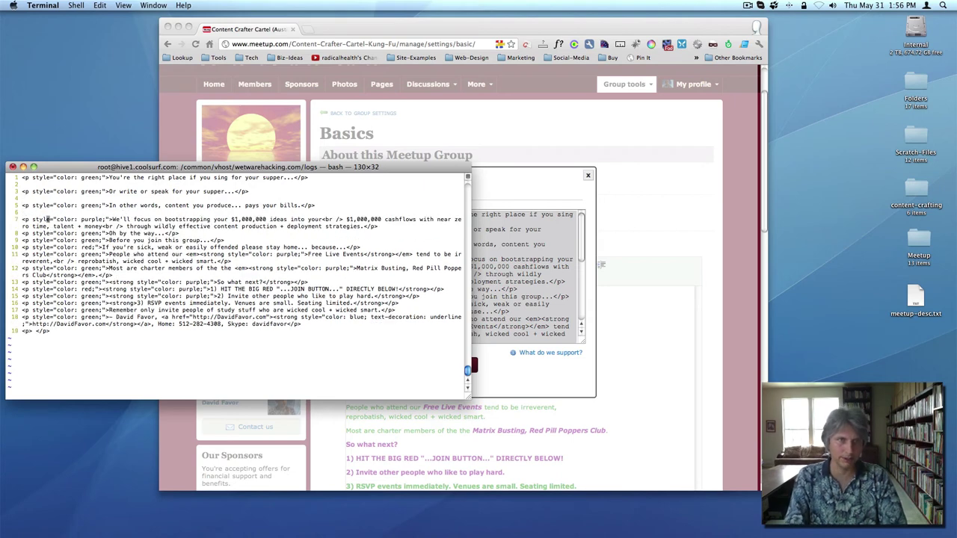
pyautogui.press('e')
pyautogui.press('e')
pyautogui.press('e')
pyautogui.press('e')
pyautogui.press('e')
pyautogui.press('e')
pyautogui.press('e')
pyautogui.press('e')
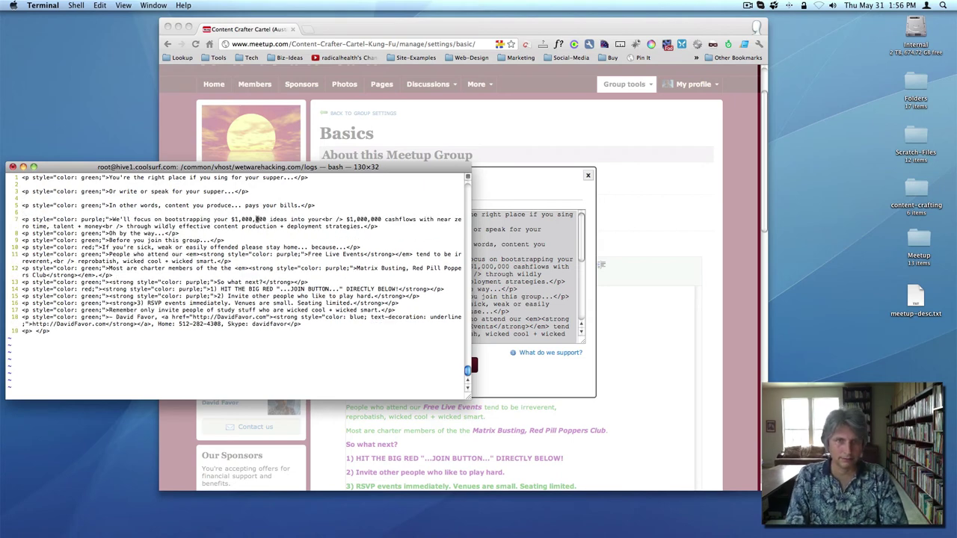
pyautogui.press('e')
pyautogui.press('e')
pyautogui.press('e')
pyautogui.press('l')
pyautogui.press('r')
pyautogui.press('Return')
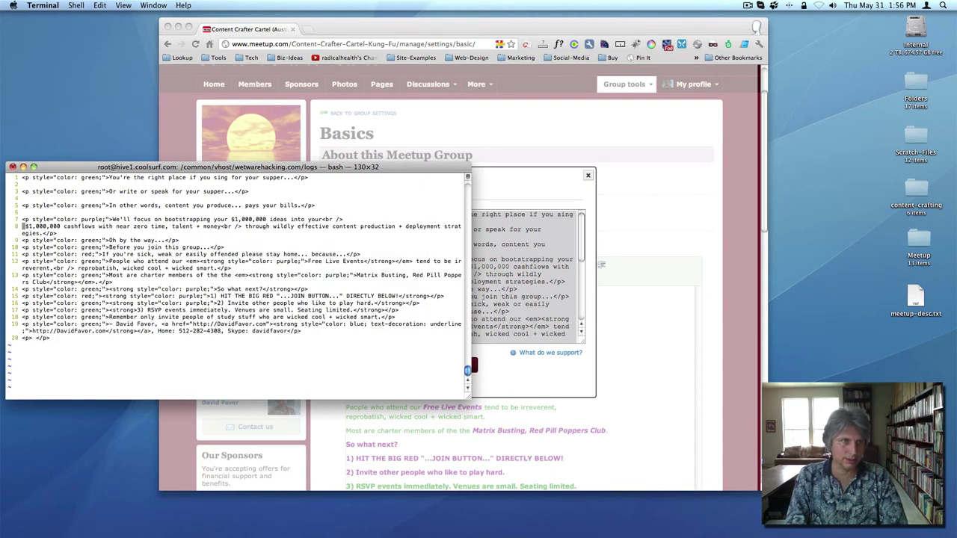
# Step: Break the same paragraph after "talent + money<br />" and remove the leading space before "through wildly effective"
pyautogui.press('e')
pyautogui.press('e')
pyautogui.press('e')
pyautogui.press('e')
pyautogui.press('e')
pyautogui.press('e')
pyautogui.press('e')
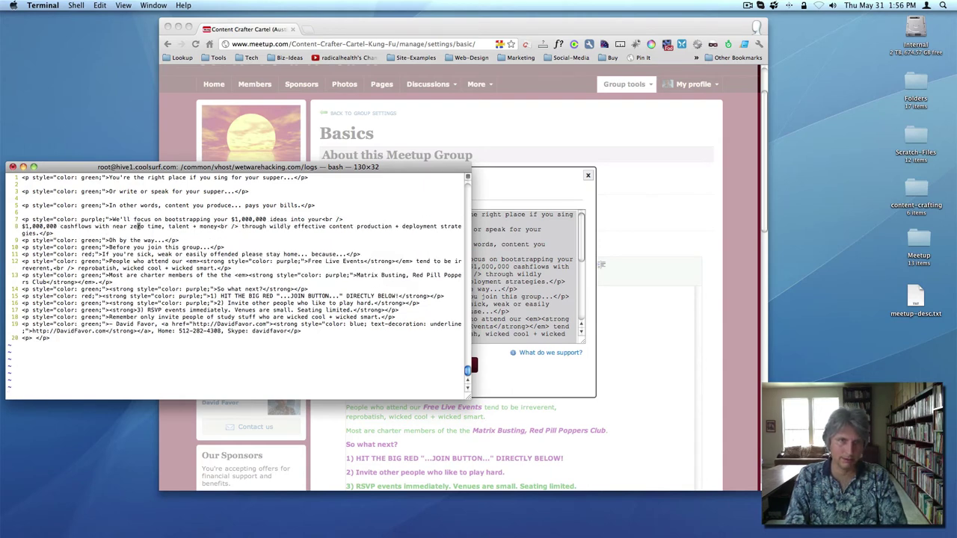
pyautogui.press('e')
pyautogui.press('e')
pyautogui.press('e')
pyautogui.press('e')
pyautogui.press('e')
pyautogui.press('a')
pyautogui.press('Return')
pyautogui.press('Escape')
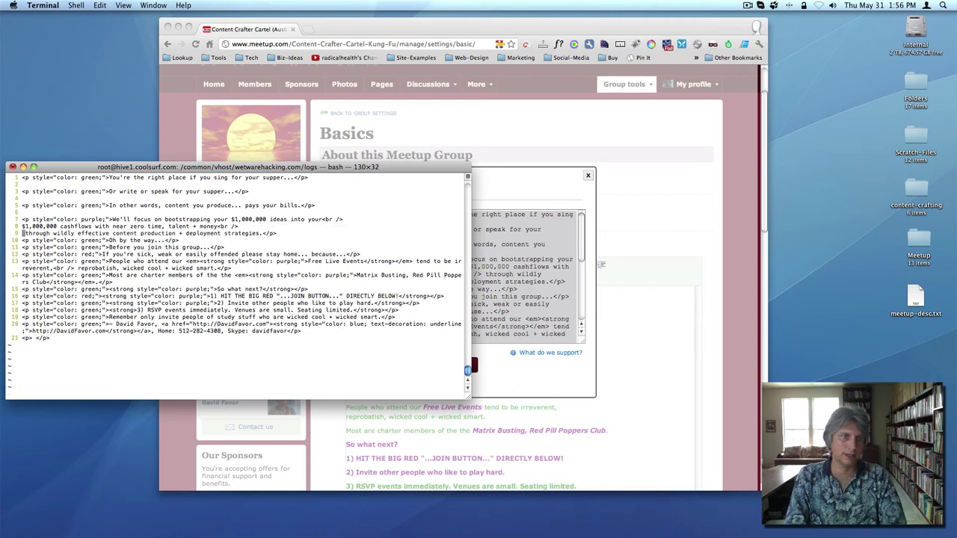
pyautogui.press('x')
pyautogui.press('A')
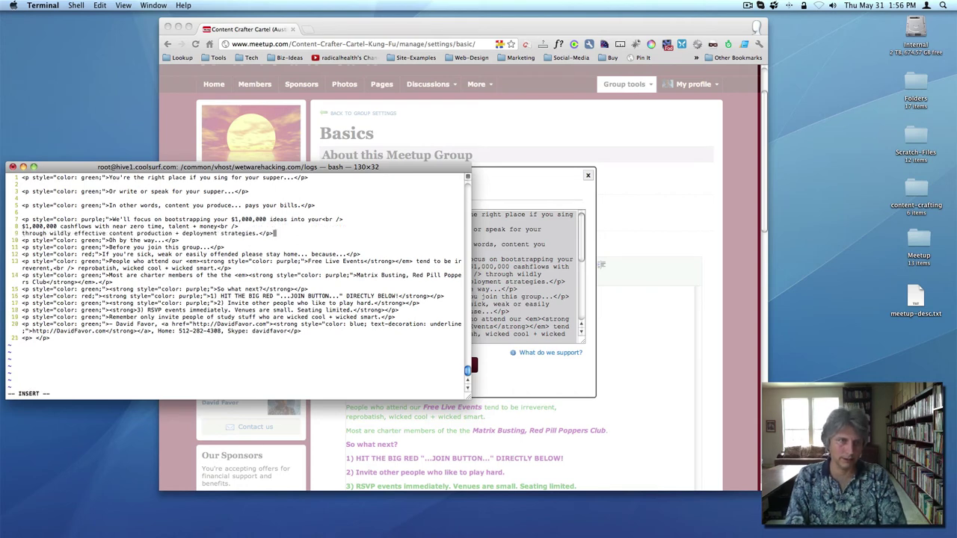
pyautogui.press('Escape')
pyautogui.press('h')
pyautogui.press('h')
pyautogui.press('h')
pyautogui.press('i')
pyautogui.press('Return')
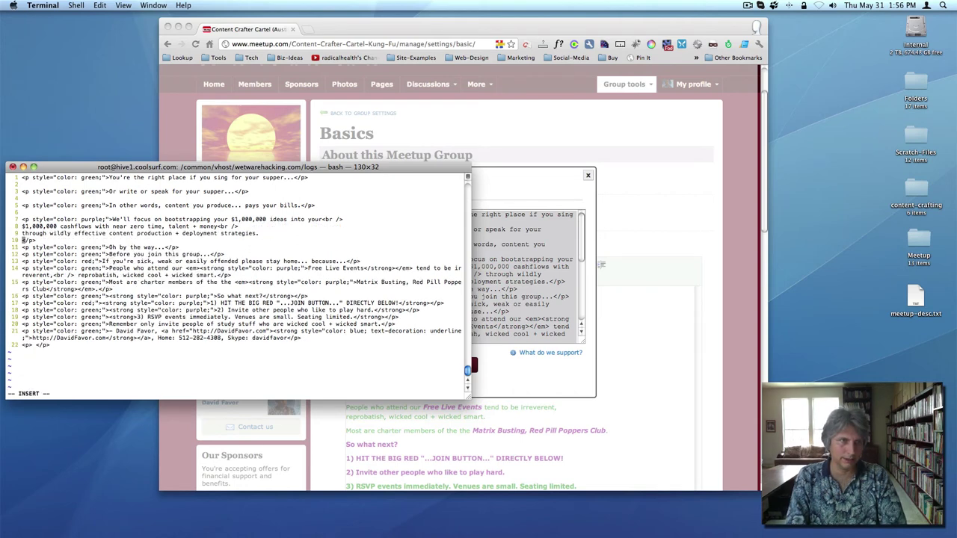
pyautogui.press('BackSpace')
# Step: Insert blank lines after the "deployment strategies", "Oh by the way...", "Before you join this group..." and "If you're sick" paragraphs
pyautogui.press('Escape')
pyautogui.press('o')
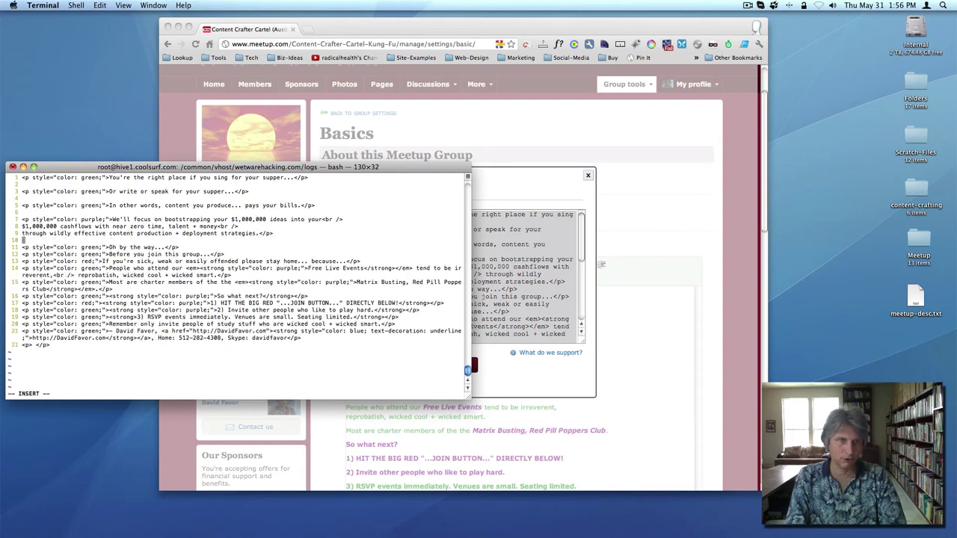
pyautogui.press('Escape')
pyautogui.press('j')
pyautogui.press('o')
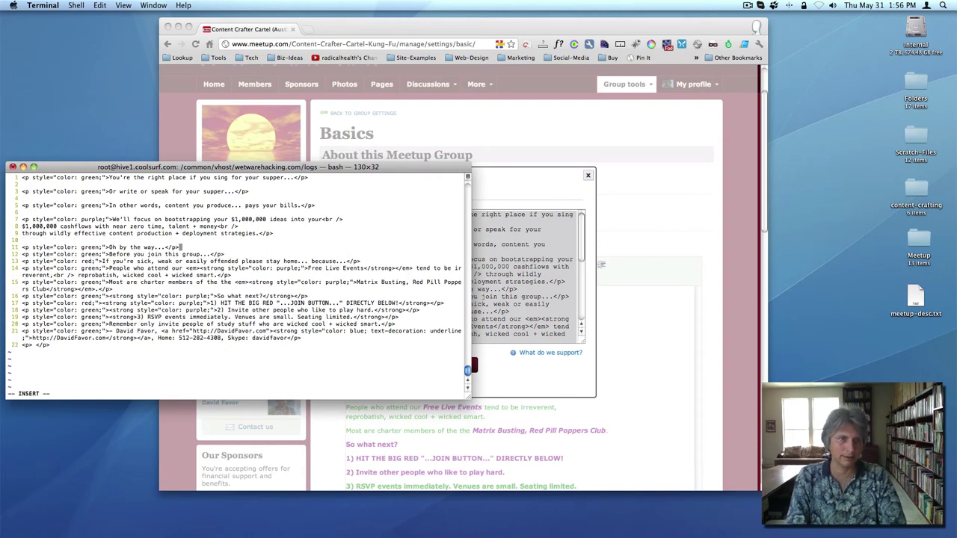
pyautogui.press('Escape')
pyautogui.press('j')
pyautogui.press('o')
pyautogui.press('Escape')
pyautogui.press('j')
pyautogui.press('o')
pyautogui.press('Escape')
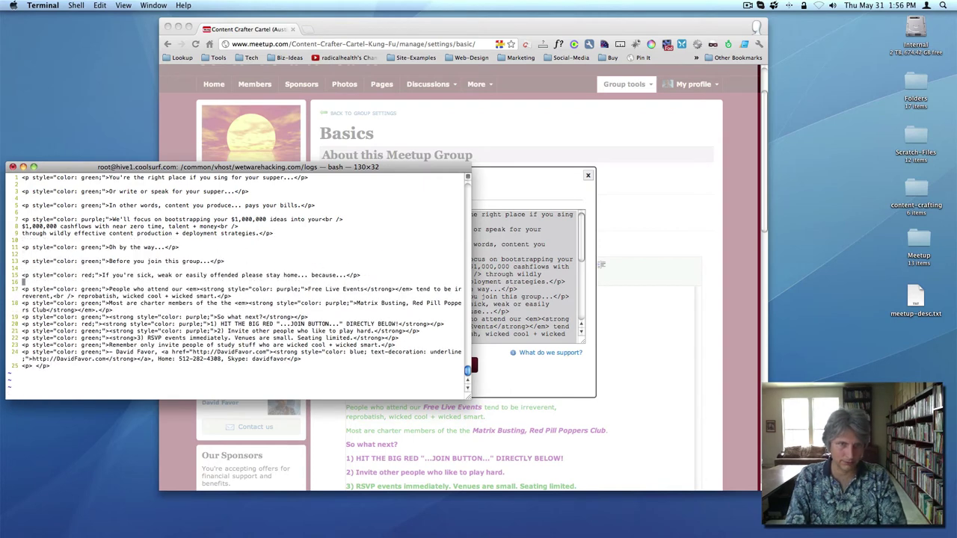
# Step: Break the "People who attend our" paragraph before its <em> tag and remove the new line's leading space
pyautogui.press('j')
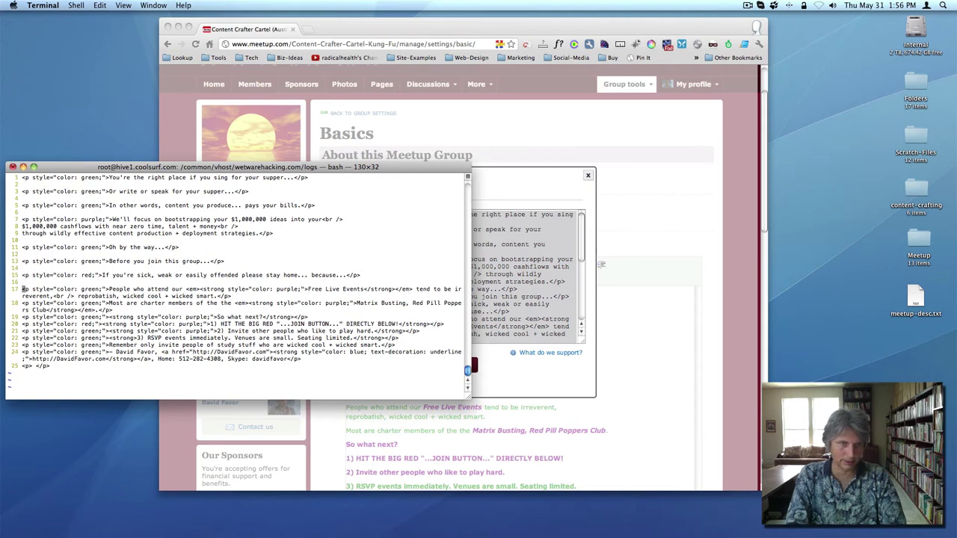
pyautogui.press('e')
pyautogui.press('e')
pyautogui.press('e')
pyautogui.press('e')
pyautogui.press('e')
pyautogui.press('e')
pyautogui.press('w')
pyautogui.press('w')
pyautogui.press('w')
pyautogui.press('w')
pyautogui.press('w')
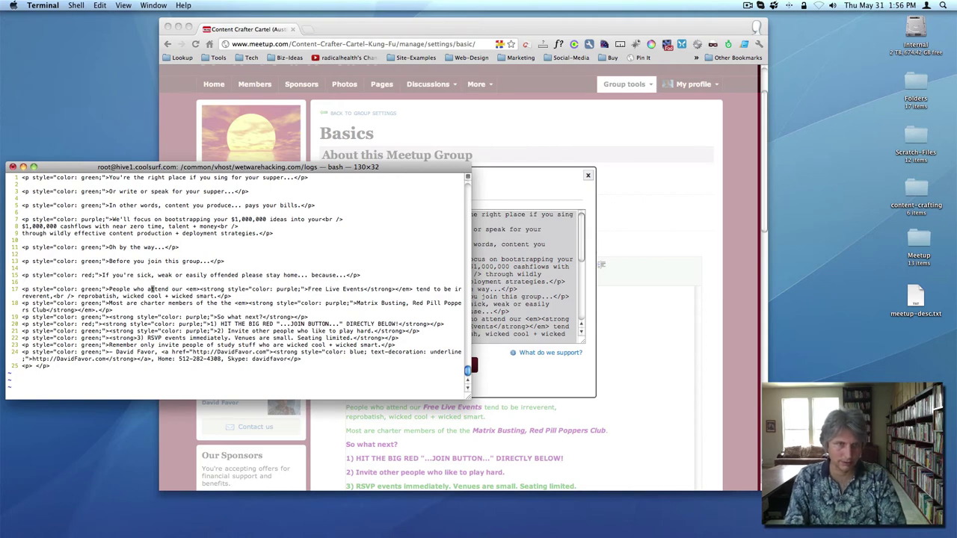
pyautogui.press('i')
pyautogui.press('Return')
pyautogui.press('Escape')
pyautogui.press('x')
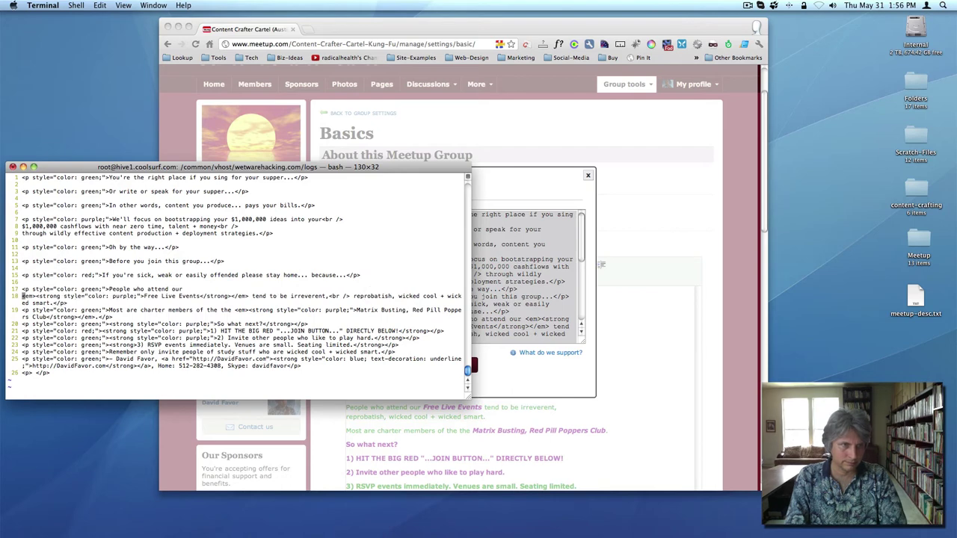
# Step: Start a new line after the "Free Live Events</strong></em>" closing tags
pyautogui.press('e')
pyautogui.press('e')
pyautogui.press('e')
pyautogui.press('e')
pyautogui.press('e')
pyautogui.press('e')
pyautogui.press('e')
pyautogui.press('e')
pyautogui.press('e')
pyautogui.press('e')
pyautogui.press('e')
pyautogui.press('e')
pyautogui.press('e')
pyautogui.press('e')
pyautogui.press('e')
pyautogui.press('e')
pyautogui.press('e')
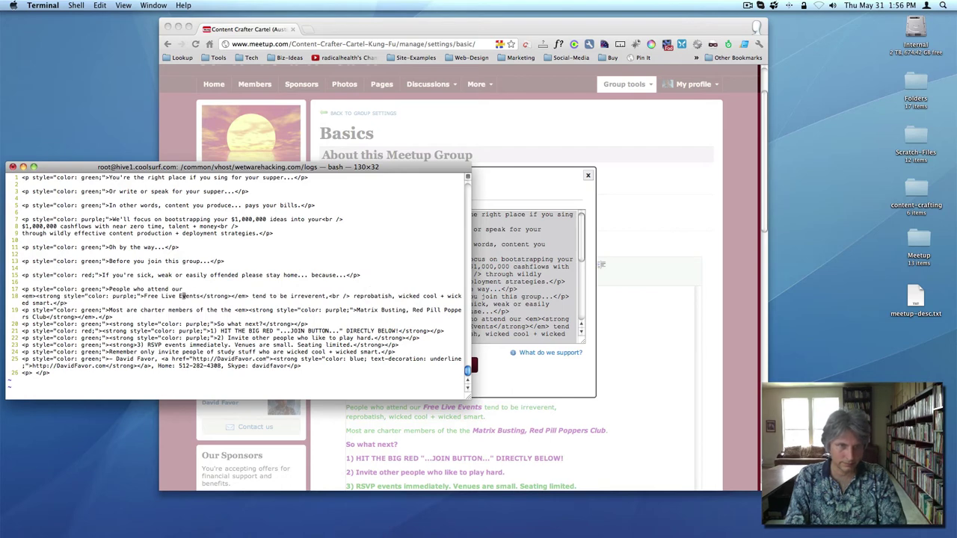
pyautogui.press('a')
pyautogui.press('Return')
pyautogui.press('Escape')
# Step: Break the line again after "tend to be irreverent,<br />" so the rest of the sentence sits on its own line
pyautogui.press('w')
pyautogui.press('w')
pyautogui.press('w')
pyautogui.press('w')
pyautogui.press('w')
pyautogui.press('w')
pyautogui.press('w')
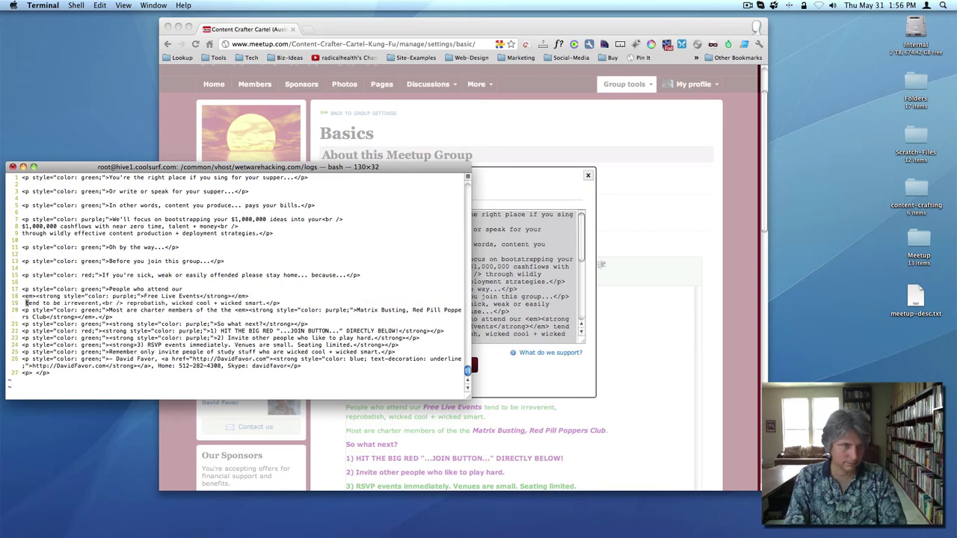
pyautogui.press('l')
pyautogui.press('a')
pyautogui.press('Return')
pyautogui.press('Escape')
# Step: Add a blank line after the "wicked cool + wicked smart." paragraph and write the file with :w
pyautogui.press('A')
pyautogui.press('Return')
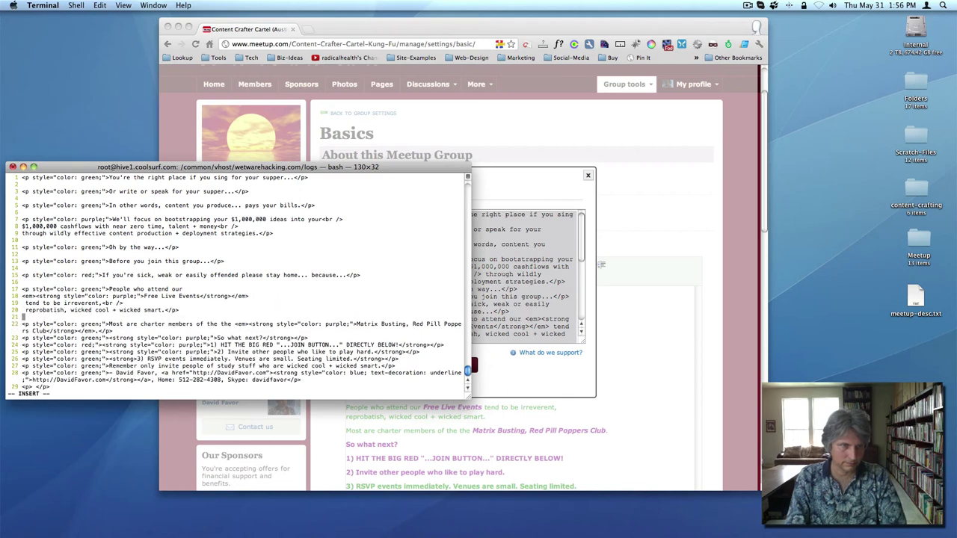
pyautogui.press('Escape')
pyautogui.write(':w')
pyautogui.press('Return')
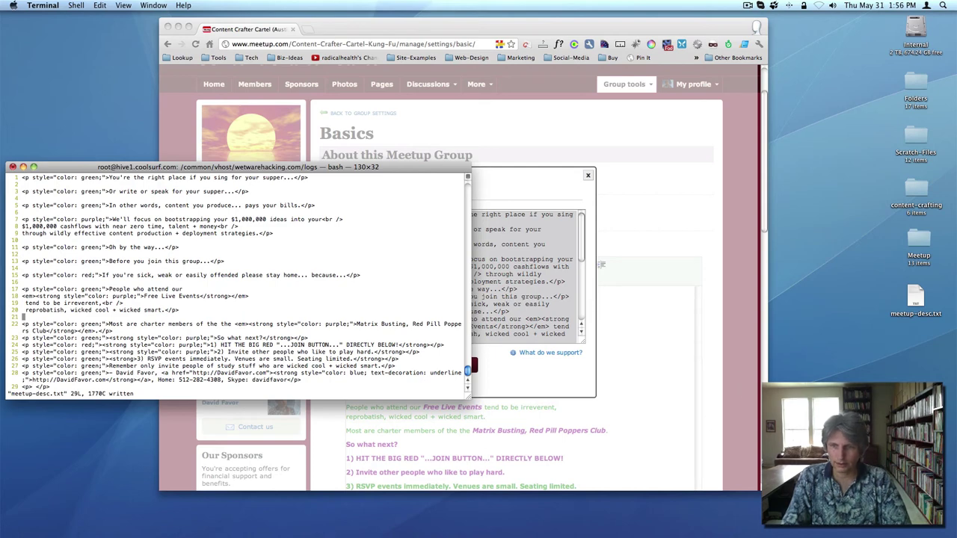
# Step: Switch to Safari to check the description layout on the public group page, and return to the Terminal editor
pyautogui.moveTo(86, 537)
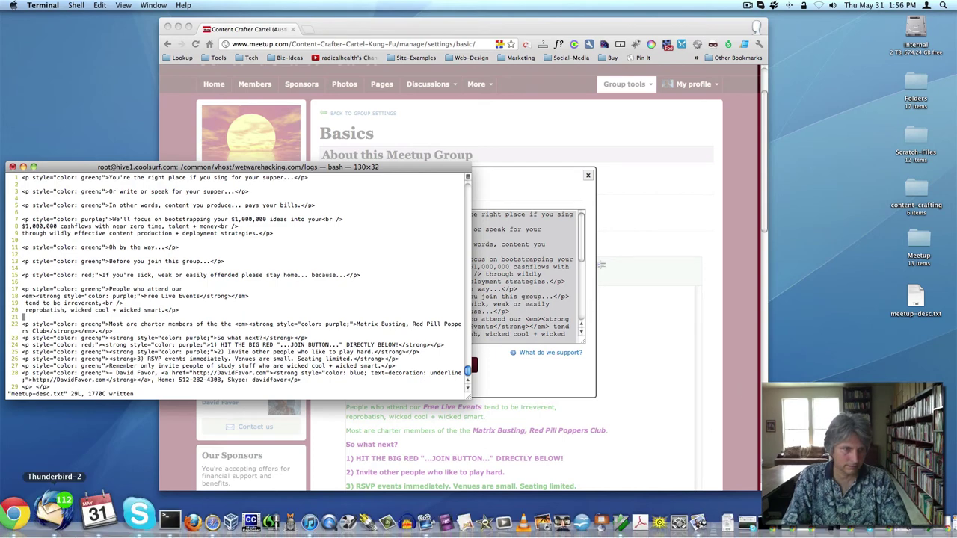
pyautogui.click(163, 516)
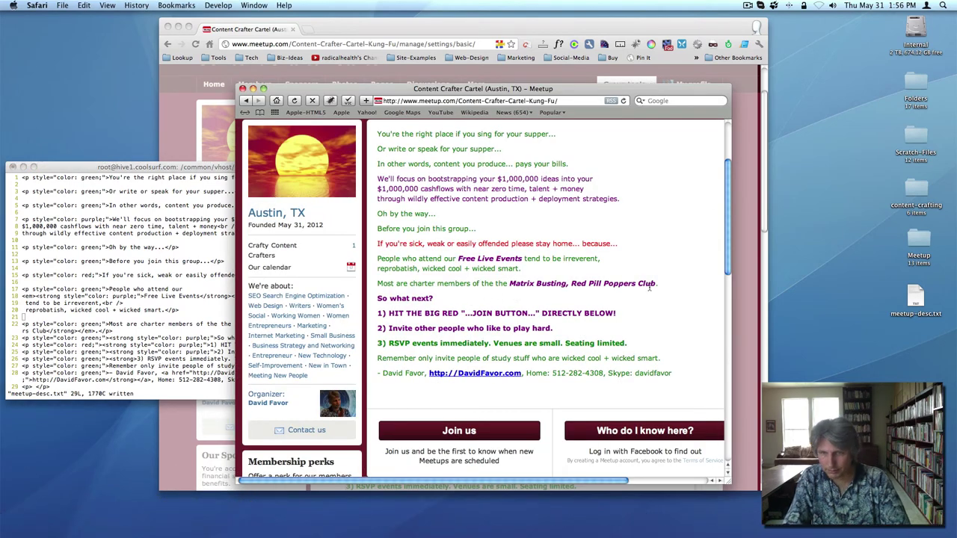
pyautogui.click(188, 290)
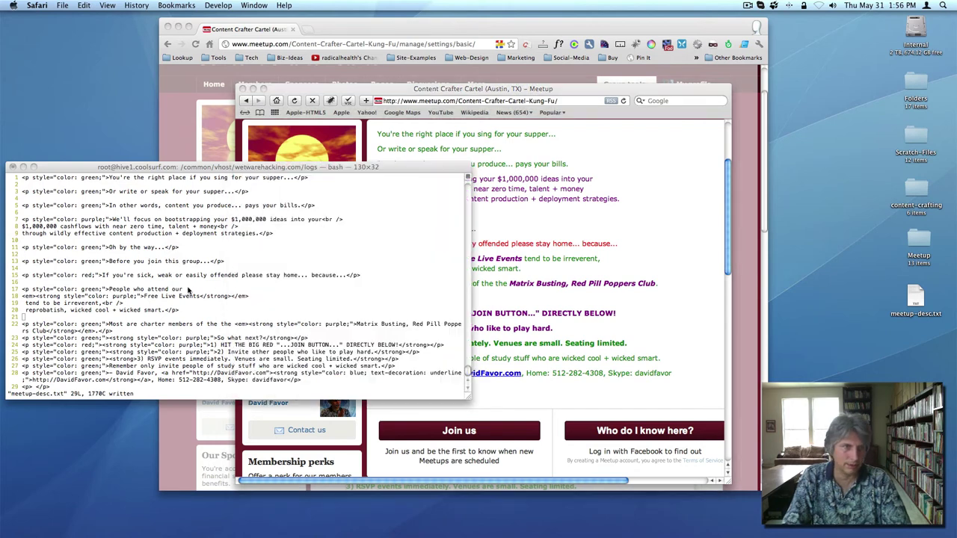
# Step: Insert blank lines after the "So what next?" heading, found by searching, and after the "Most are charter members" paragraph
pyautogui.write('/so')
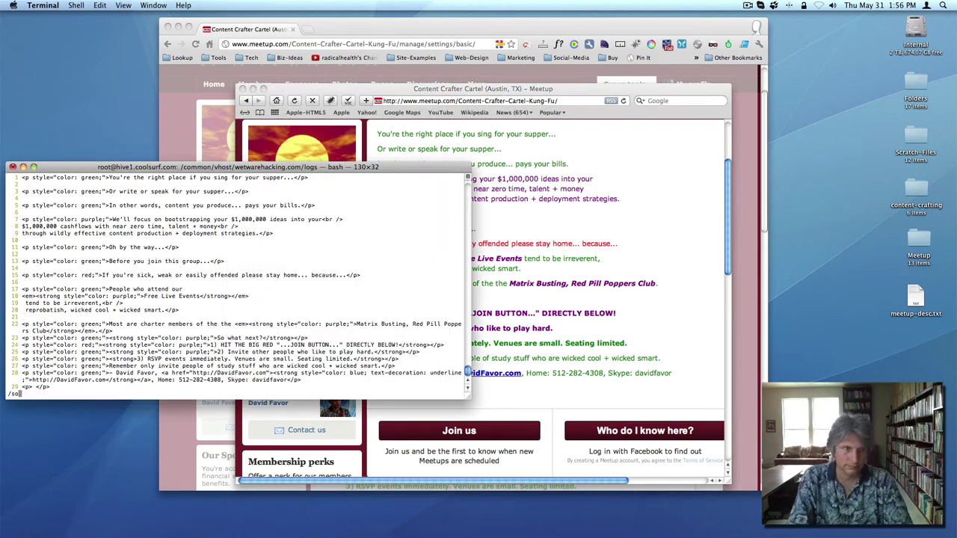
pyautogui.write('o')
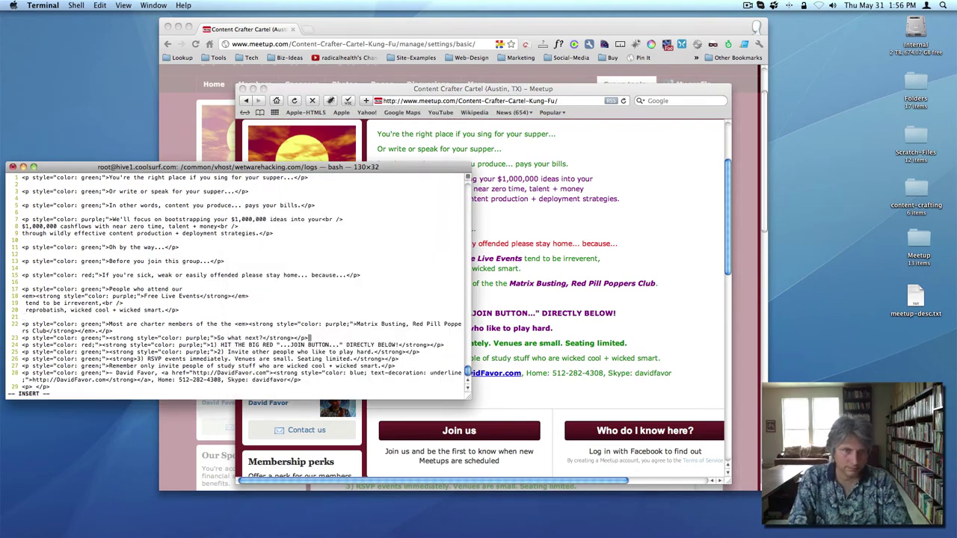
pyautogui.press('Escape')
pyautogui.press('k')
pyautogui.press('k')
pyautogui.press('A')
pyautogui.press('Return')
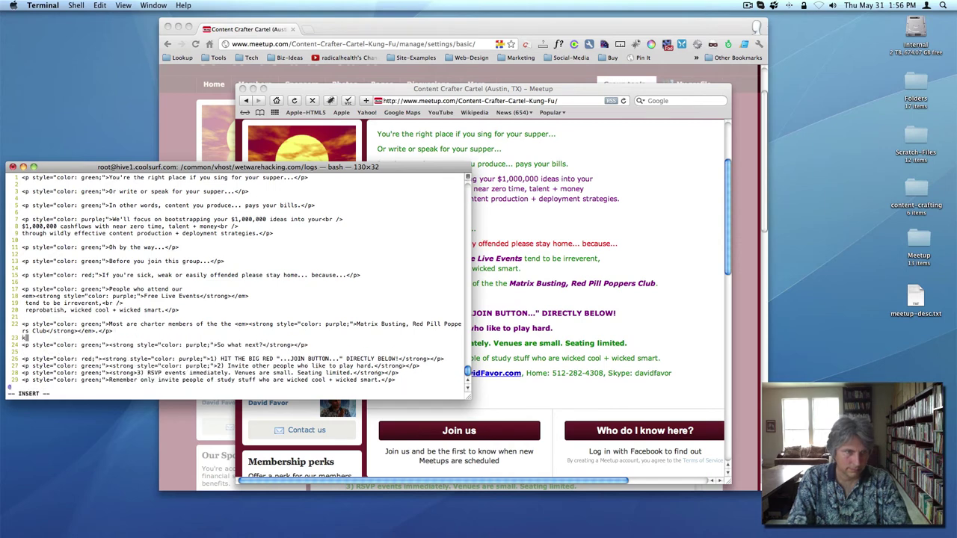
pyautogui.press('Escape')
pyautogui.press('k')
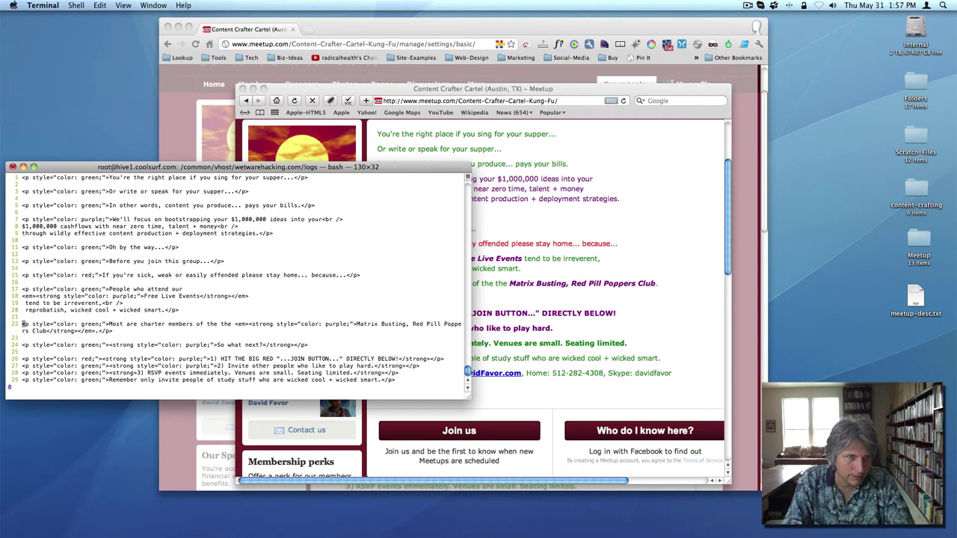
# Step: Search for "strong" to reach the "So what next?" heading and set its strong tag's color to green
pyautogui.press('l')
pyautogui.press('l')
pyautogui.press('l')
pyautogui.press('l')
pyautogui.press('l')
pyautogui.press('l')
pyautogui.press('l')
pyautogui.press('l')
pyautogui.press('l')
pyautogui.press('l')
pyautogui.press('l')
pyautogui.press('l')
pyautogui.press('l')
pyautogui.press('l')
pyautogui.press('l')
pyautogui.press('l')
pyautogui.press('l')
pyautogui.press('l')
pyautogui.press('l')
pyautogui.press('l')
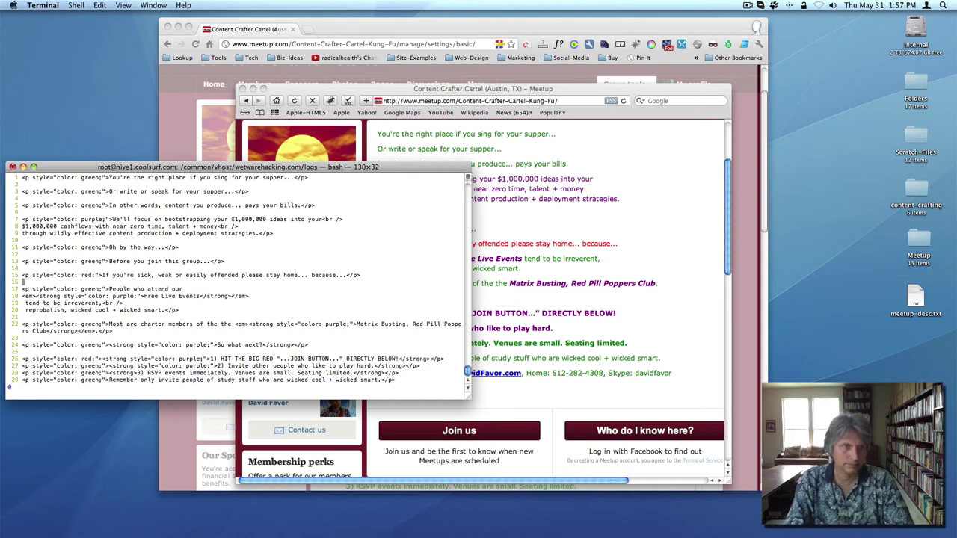
pyautogui.write('/strong')
pyautogui.press('Return')
pyautogui.press('n')
pyautogui.press('n')
pyautogui.press('n')
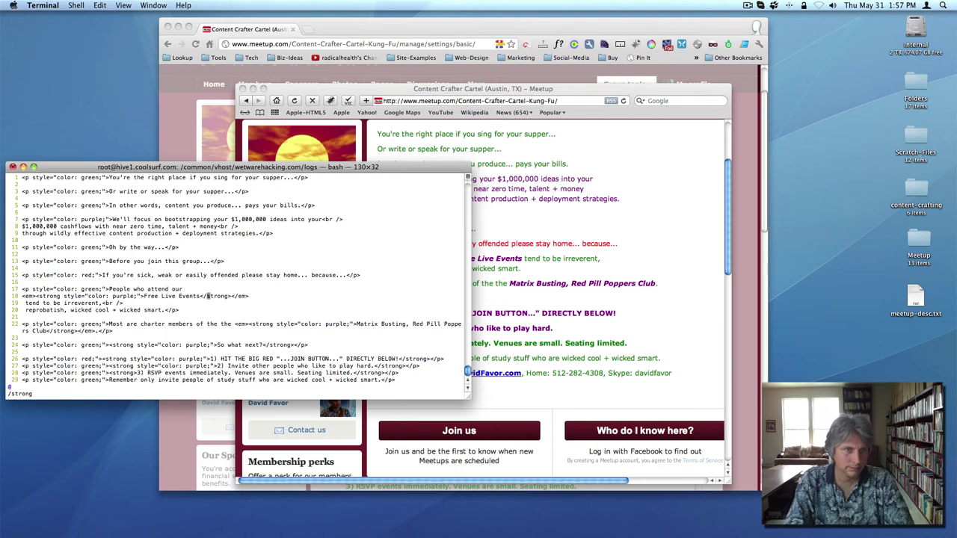
pyautogui.press('n')
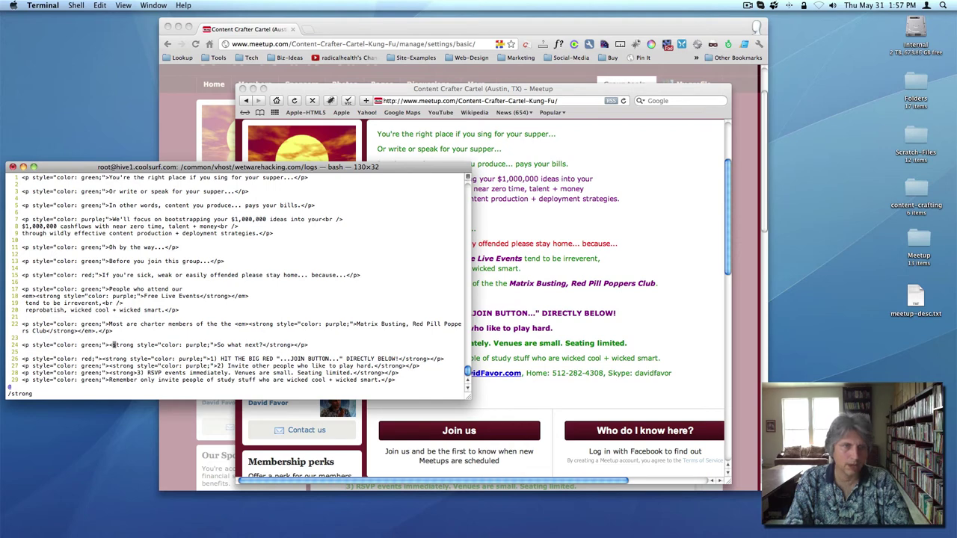
pyautogui.press('l')
pyautogui.press('l')
pyautogui.press('l')
pyautogui.press('l')
pyautogui.press('l')
pyautogui.press('l')
pyautogui.press('l')
pyautogui.press('l')
pyautogui.press('l')
pyautogui.press('l')
pyautogui.press('l')
pyautogui.press('l')
pyautogui.press('l')
pyautogui.press('l')
pyautogui.press('l')
pyautogui.press('l')
pyautogui.press('l')
pyautogui.press('l')
pyautogui.press('l')
pyautogui.press('l')
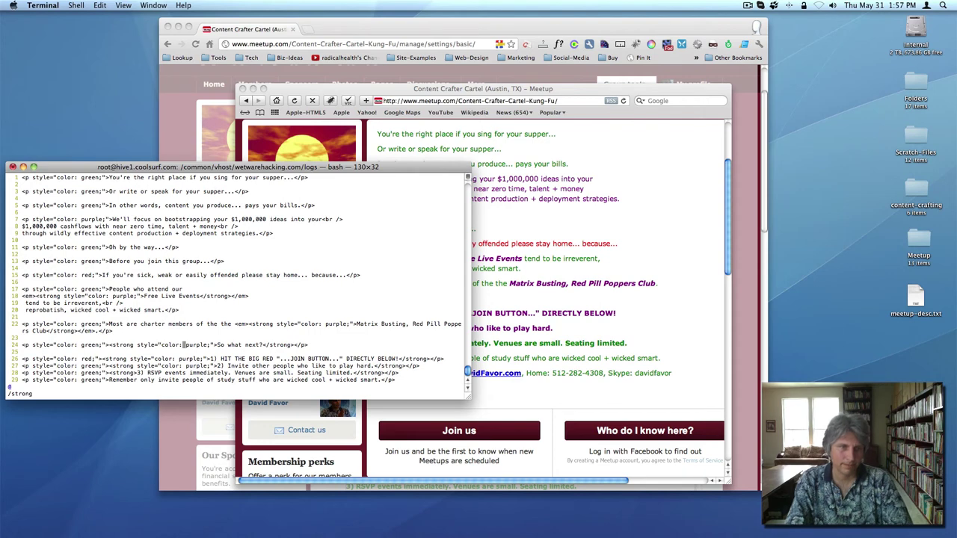
pyautogui.write('cwgreen')
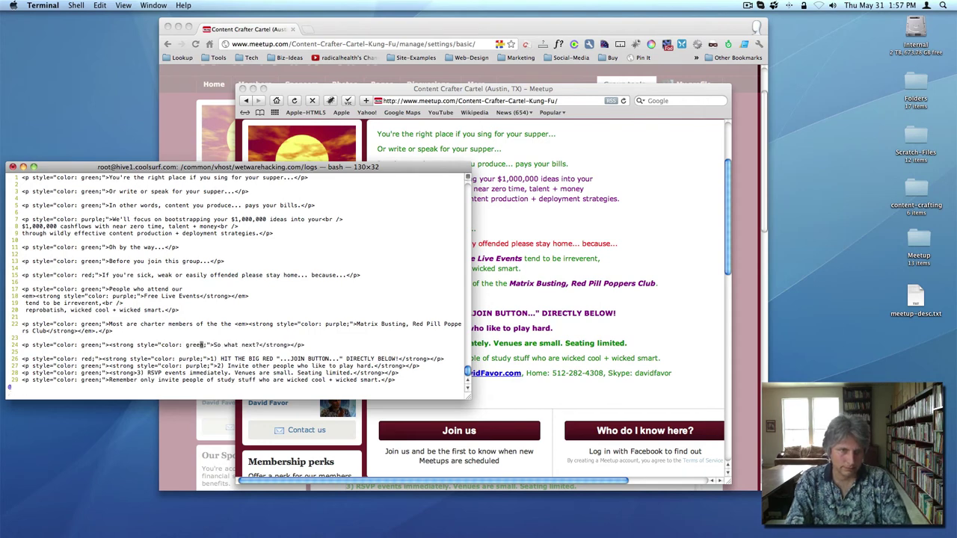
pyautogui.press('Escape')
# Step: Set the strong tag's color on the "1) HIT THE BIG RED" line to green
pyautogui.press('j')
pyautogui.press('j')
pyautogui.press('h')
pyautogui.press('h')
pyautogui.press('h')
pyautogui.press('h')
pyautogui.press('h')
pyautogui.press('h')
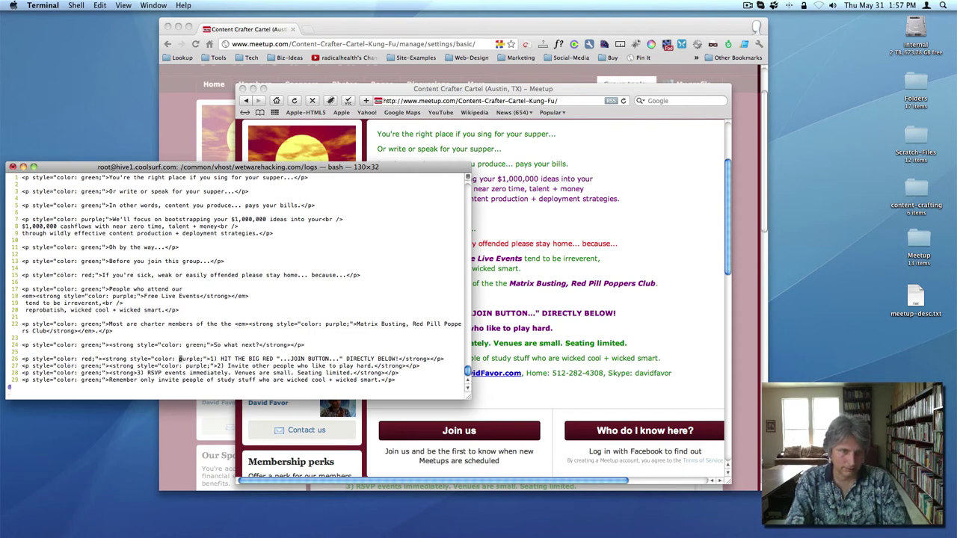
pyautogui.write('cwgreen')
pyautogui.press('Escape')
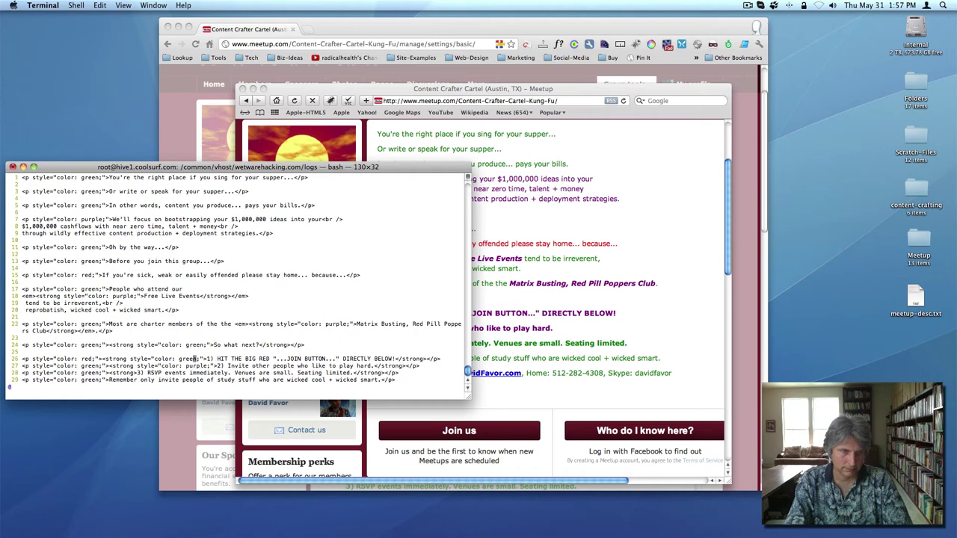
# Step: Set the strong tag's color on the "1) HIT THE BIG RED" line to red
pyautogui.press('h')
pyautogui.press('h')
pyautogui.press('h')
pyautogui.press('h')
pyautogui.write('cwred')
pyautogui.press('Escape')
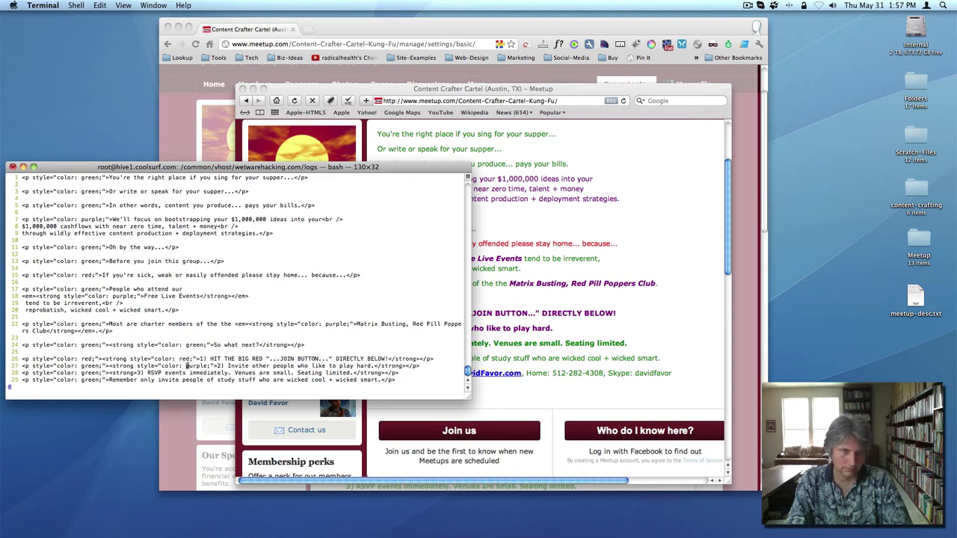
# Step: Set the strong tag's color on the "2) Invite other people" line to green and write the file with :w
pyautogui.write('jbcwgreen')
pyautogui.press('Escape')
pyautogui.write(':w')
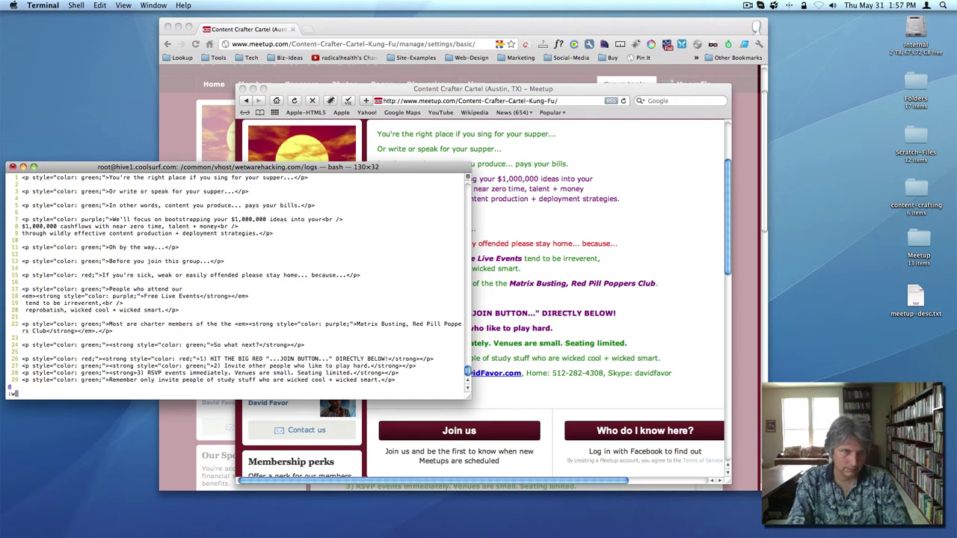
pyautogui.press('Return')
pyautogui.press('k')
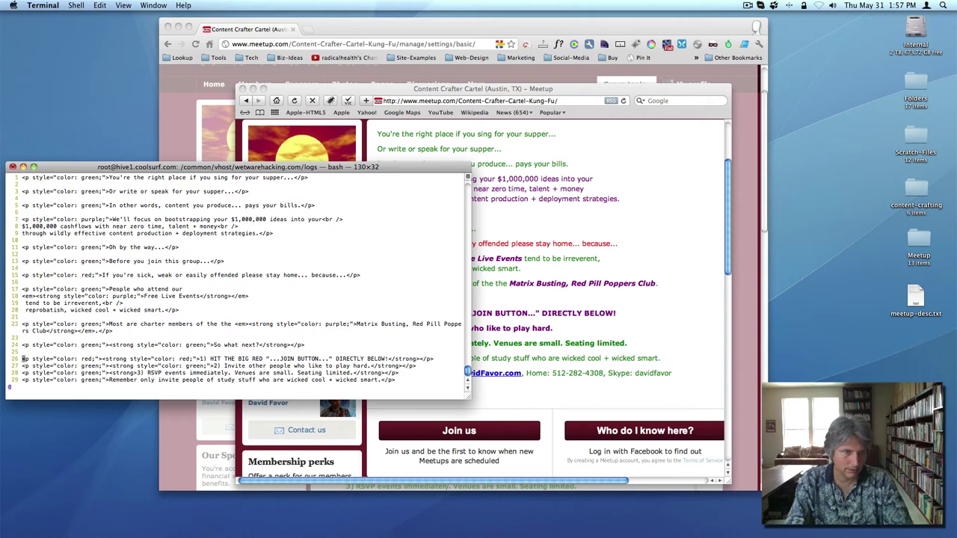
pyautogui.press('0')
pyautogui.press('f')
pyautogui.press('"')
pyautogui.press('W')
pyautogui.press('f')
pyautogui.press('less')
pyautogui.press('j')
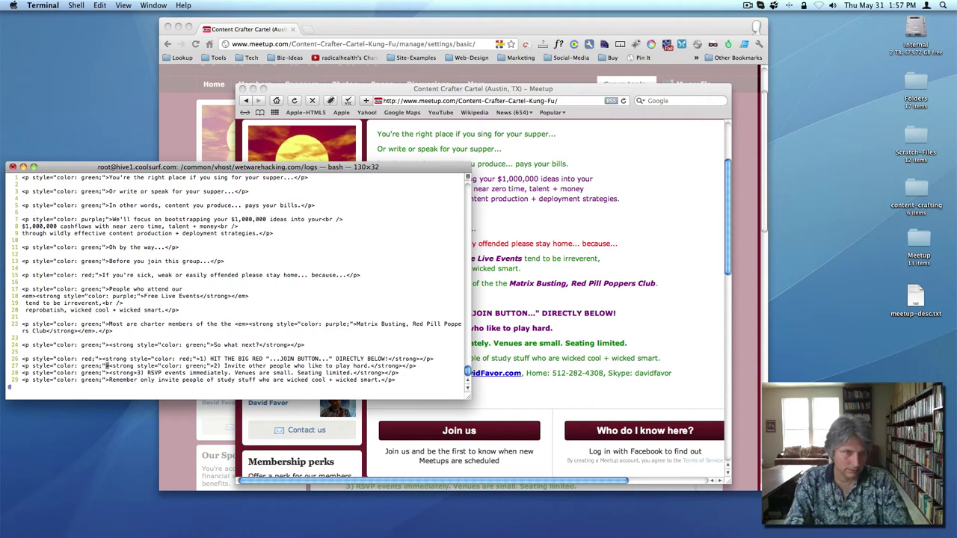
pyautogui.press('f')
pyautogui.press('less')
pyautogui.press('x')
pyautogui.press('x')
pyautogui.press('x')
pyautogui.press('x')
pyautogui.press('x')
pyautogui.press('x')
pyautogui.press('x')
pyautogui.press('x')
pyautogui.press('x')
pyautogui.press('x')
pyautogui.press('x')
pyautogui.press('x')
pyautogui.press('x')
pyautogui.press('x')
pyautogui.press('x')
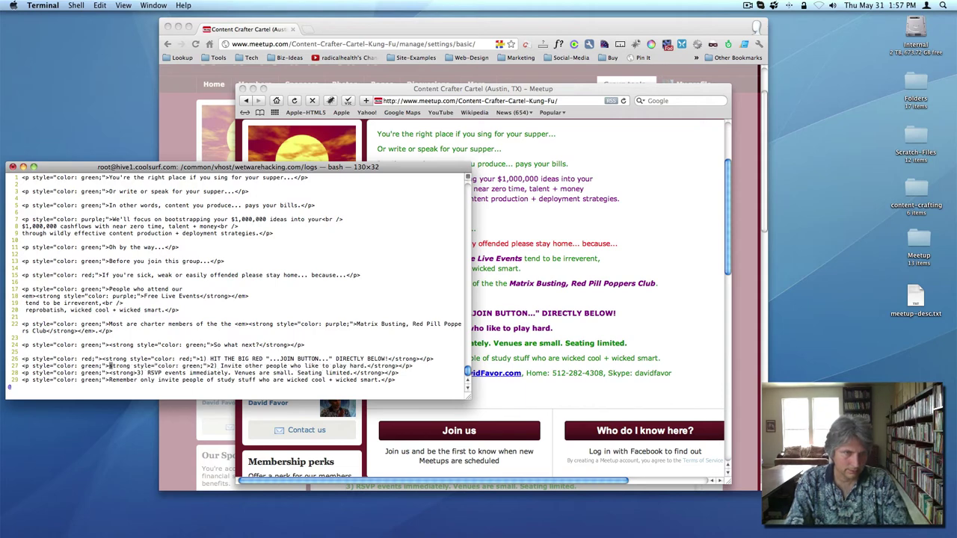
pyautogui.press('i')
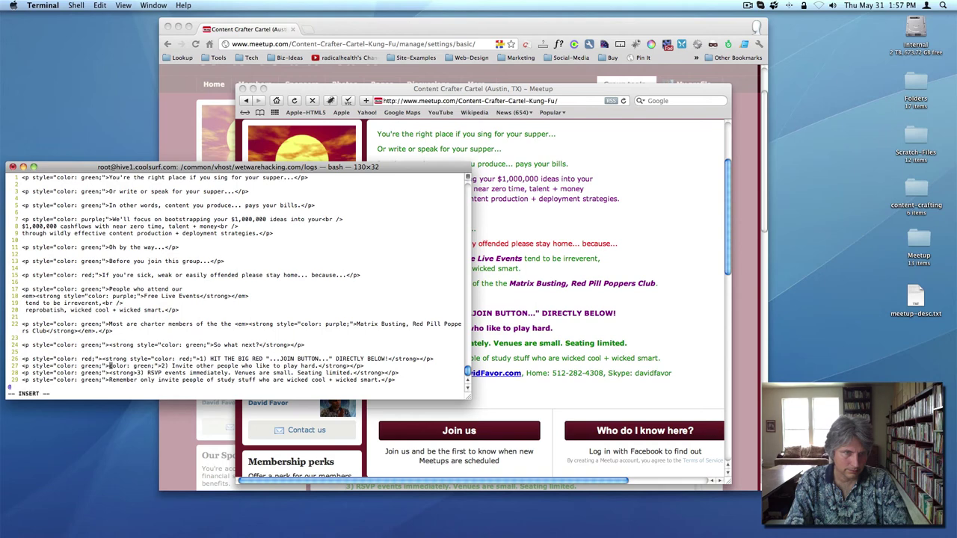
pyautogui.press('Escape')
pyautogui.press('u')
pyautogui.press('u')
pyautogui.press('u')
pyautogui.press('u')
pyautogui.press('u')
pyautogui.press('u')
pyautogui.press('u')
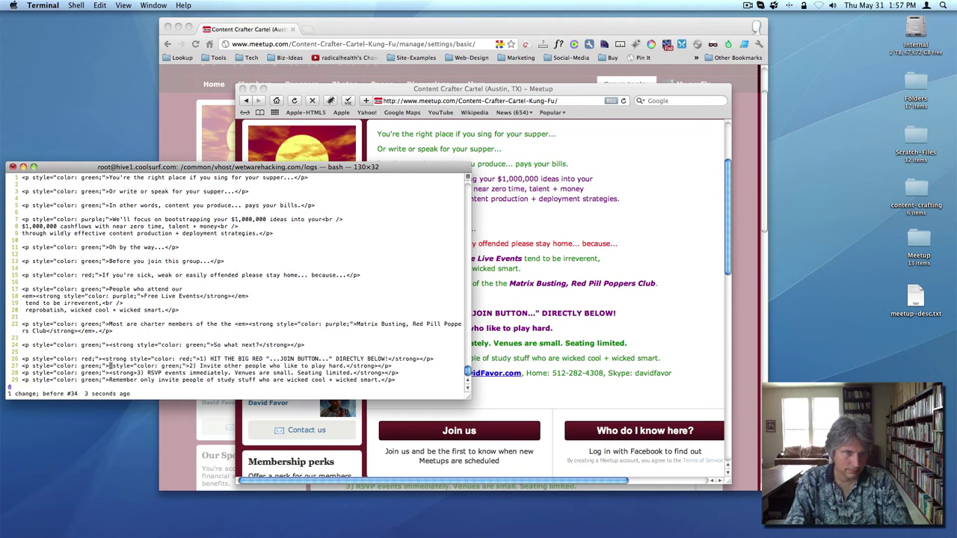
pyautogui.press('u')
pyautogui.press('u')
pyautogui.press('u')
pyautogui.press('u')
pyautogui.press('u')
pyautogui.press('u')
pyautogui.press('u')
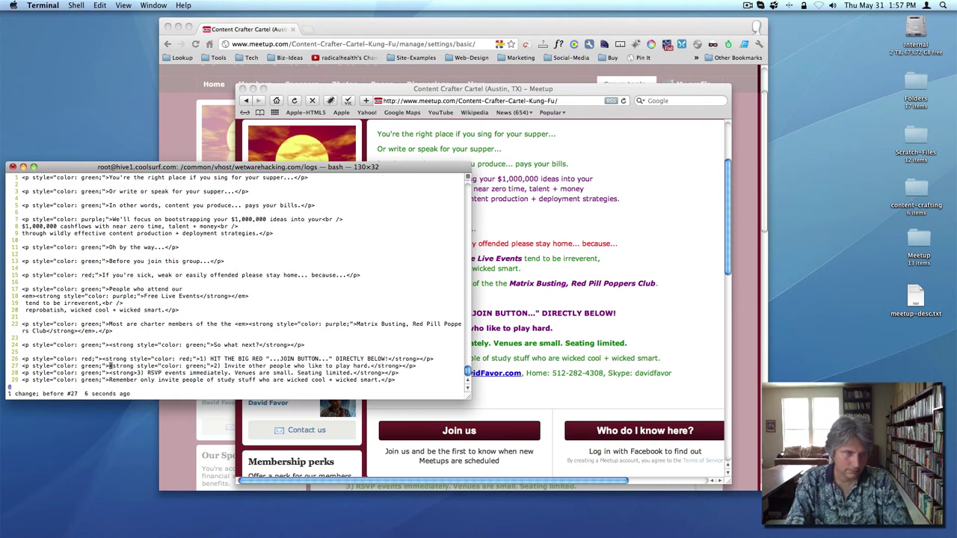
# Step: Insert two spaces before the opening strong tag on the "1) HIT THE BIG RED" line and write the file with :w
pyautogui.write(':w')
pyautogui.press('Return')
pyautogui.press('k')
pyautogui.press('h')
pyautogui.press('h')
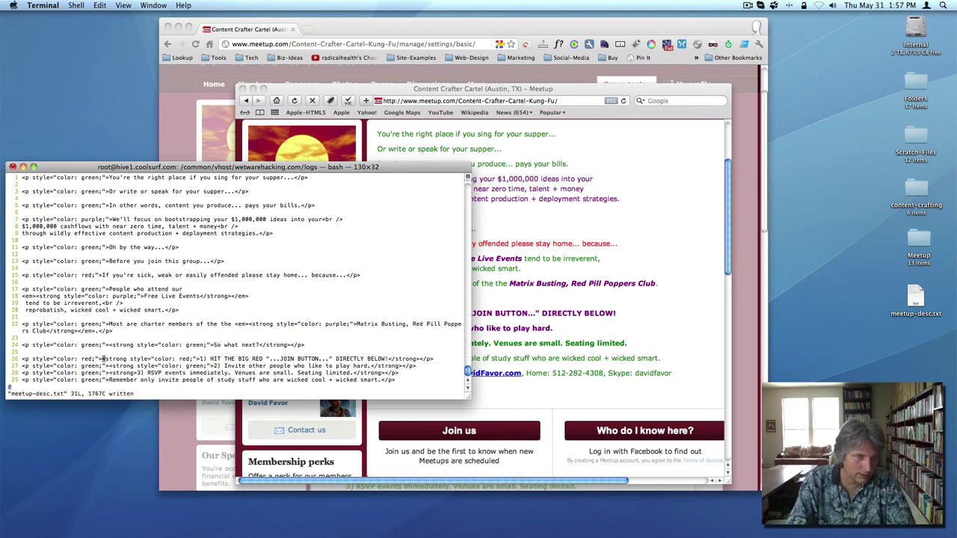
pyautogui.press('i')
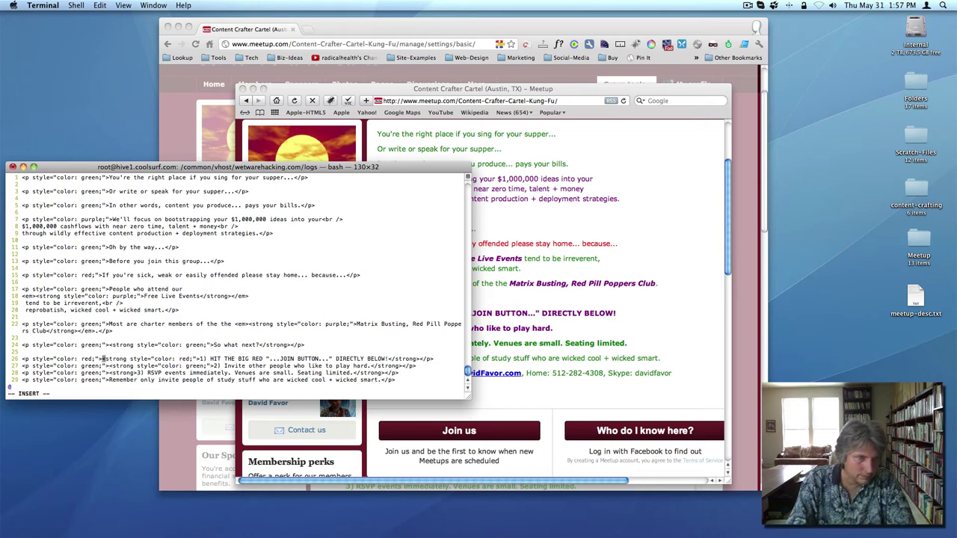
pyautogui.press('Escape')
pyautogui.press('j')
pyautogui.press('j')
pyautogui.write(':w')
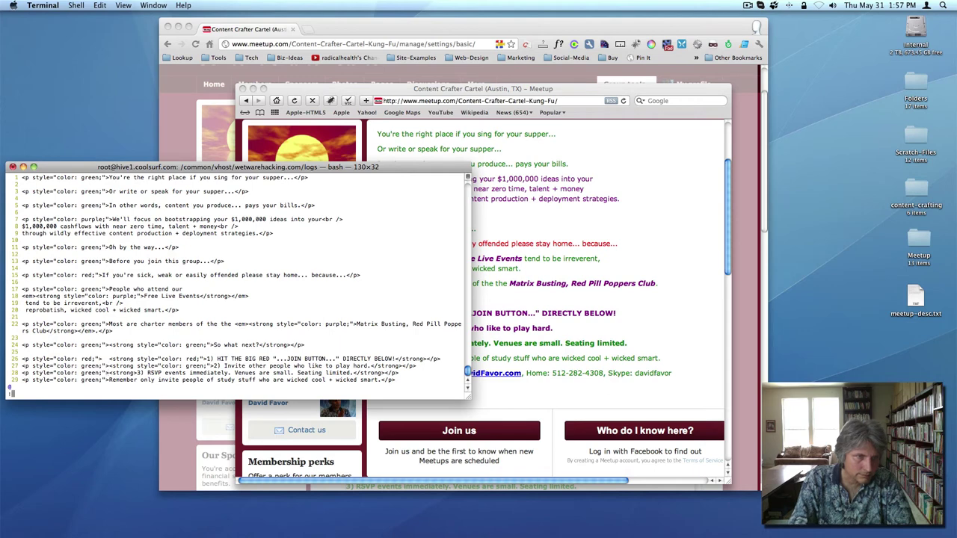
pyautogui.press('Return')
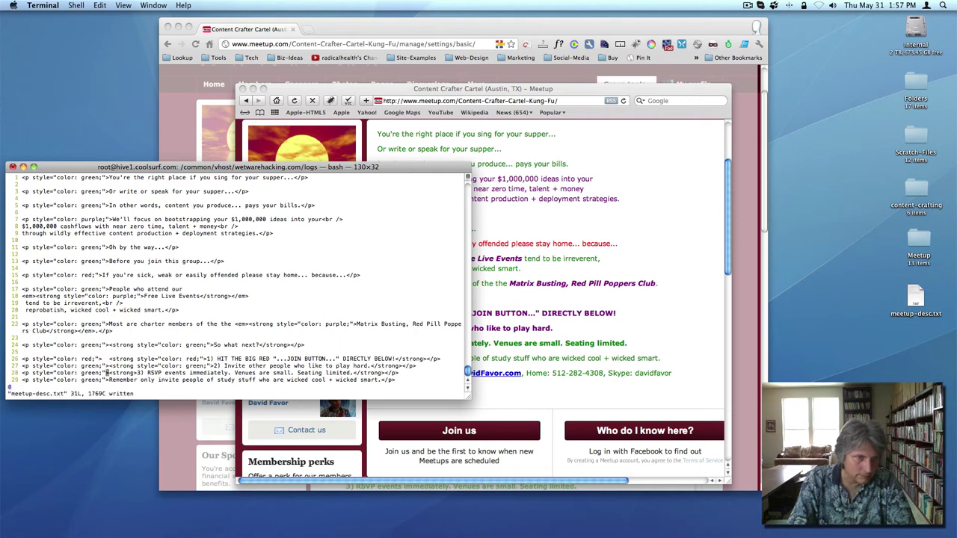
# Step: Add a blank line after each of the three numbered paragraphs and write the file with :w
pyautogui.press('o')
pyautogui.press('Escape')
pyautogui.press('k')
pyautogui.press('k')
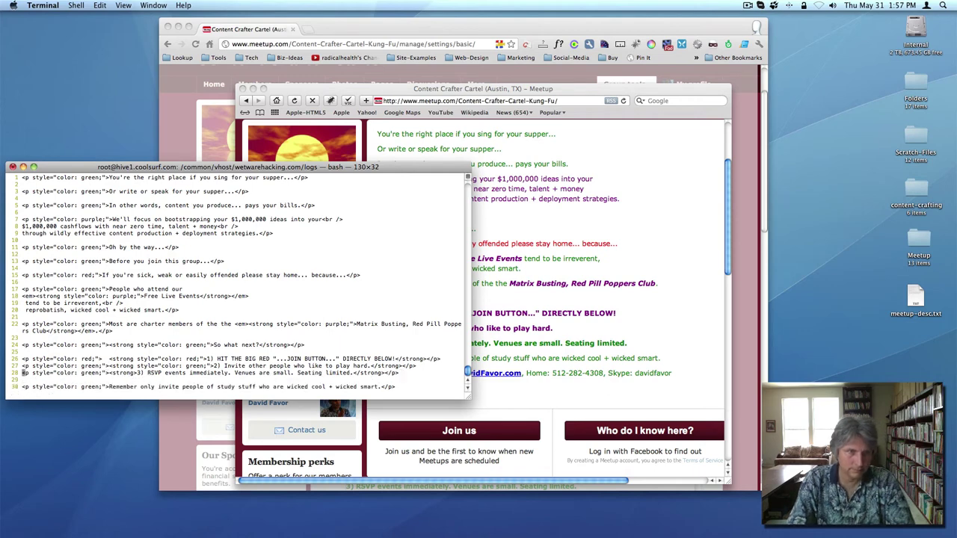
pyautogui.press('o')
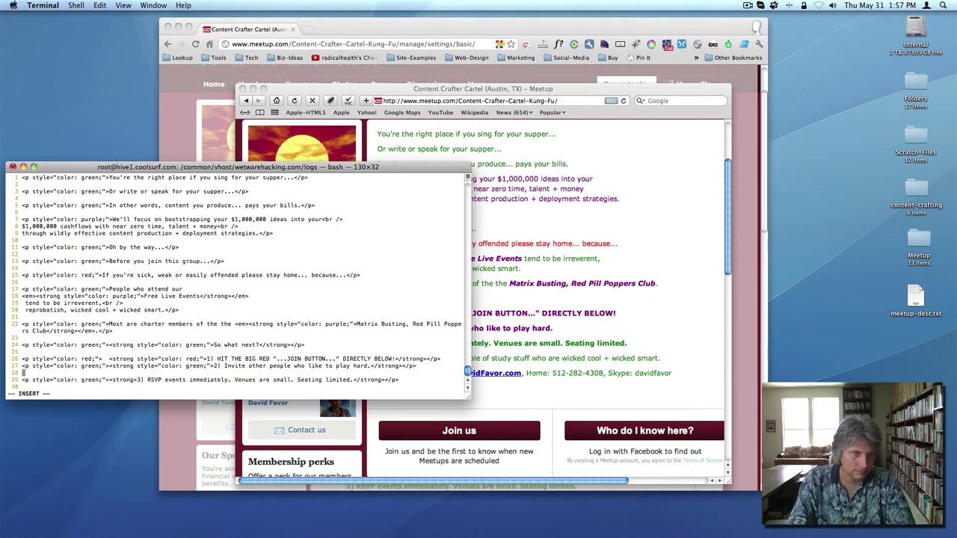
pyautogui.press('Escape')
pyautogui.press('k')
pyautogui.hotkey('shift', 'o')
pyautogui.press('Escape')
pyautogui.write(':w')
pyautogui.press('Return')
# Step: Review the remaining lines down to the end of the file and go back up to the "So what next?" heading
pyautogui.press('j')
pyautogui.press('j')
pyautogui.press('j')
pyautogui.press('j')
pyautogui.press('j')
pyautogui.press('j')
pyautogui.press('j')
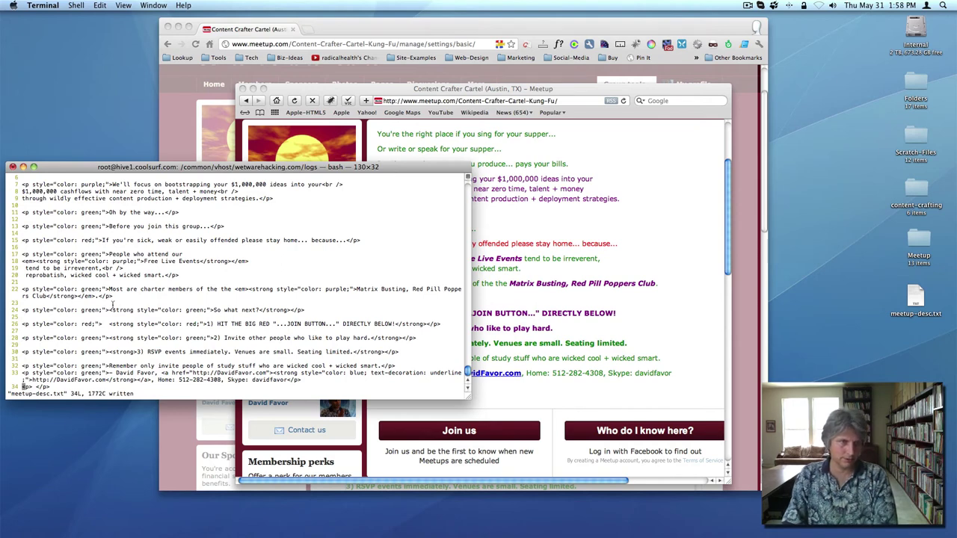
pyautogui.press('Up')
pyautogui.press('Up')
pyautogui.press('Up')
pyautogui.press('Up')
pyautogui.press('Up')
pyautogui.press('Up')
pyautogui.press('Up')
pyautogui.press('Up')
pyautogui.press('Up')
pyautogui.press('Up')
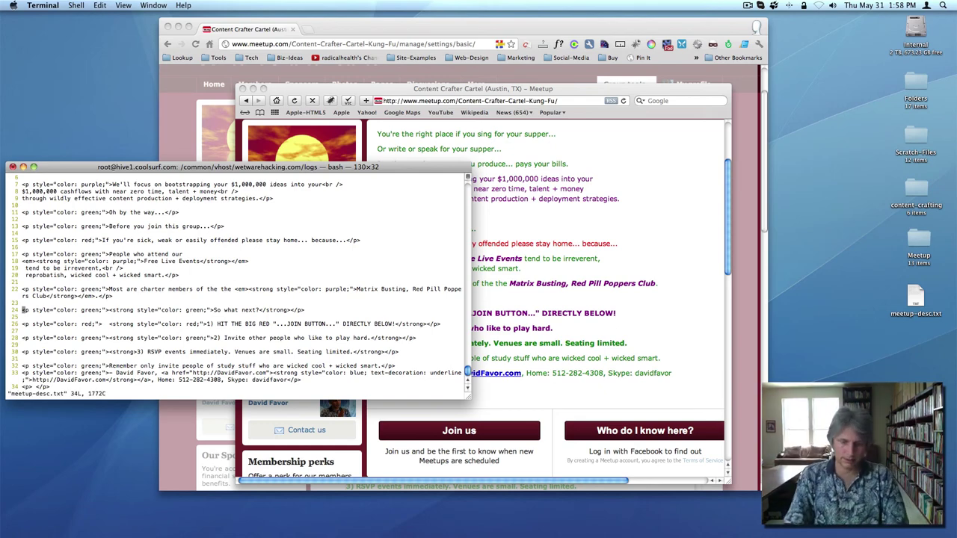
# Step: Turn off line numbering with :set nonumber and enlarge the Terminal window to 142×35
pyautogui.write(':set')
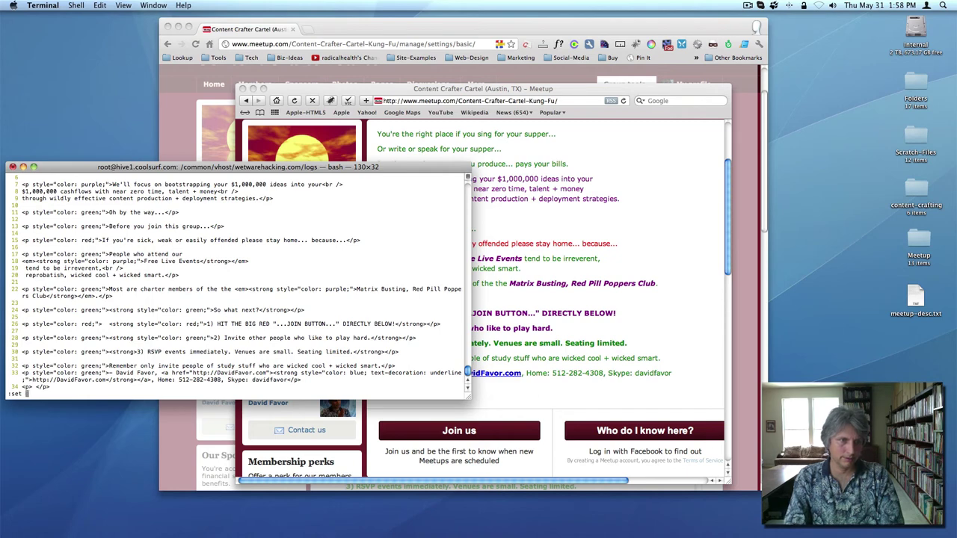
pyautogui.write(' nonumber')
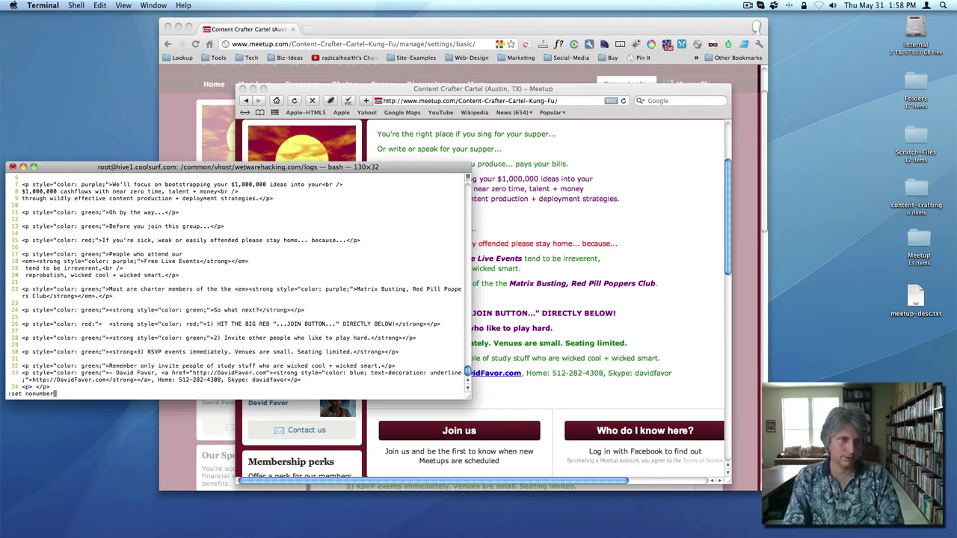
pyautogui.press('Return')
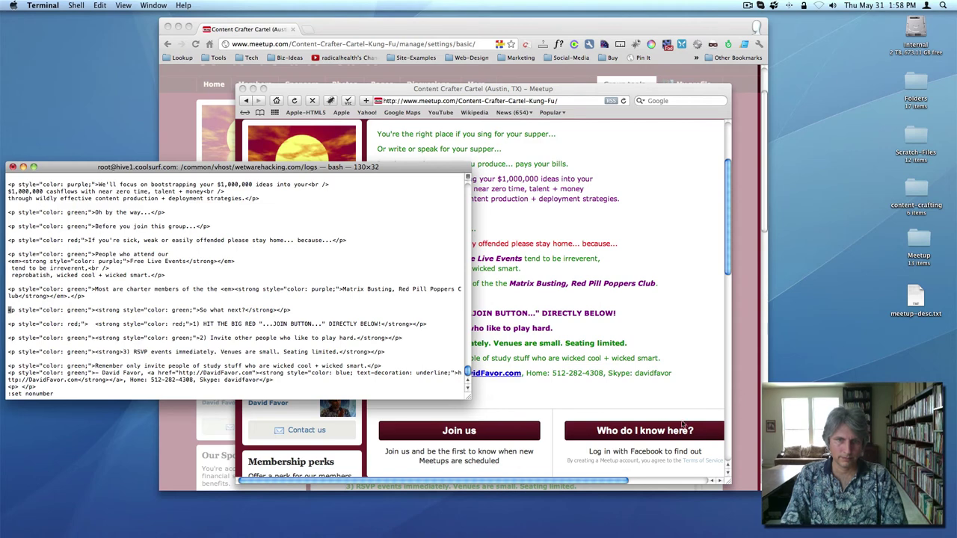
pyautogui.moveTo(469, 398); pyautogui.dragTo(509, 419)
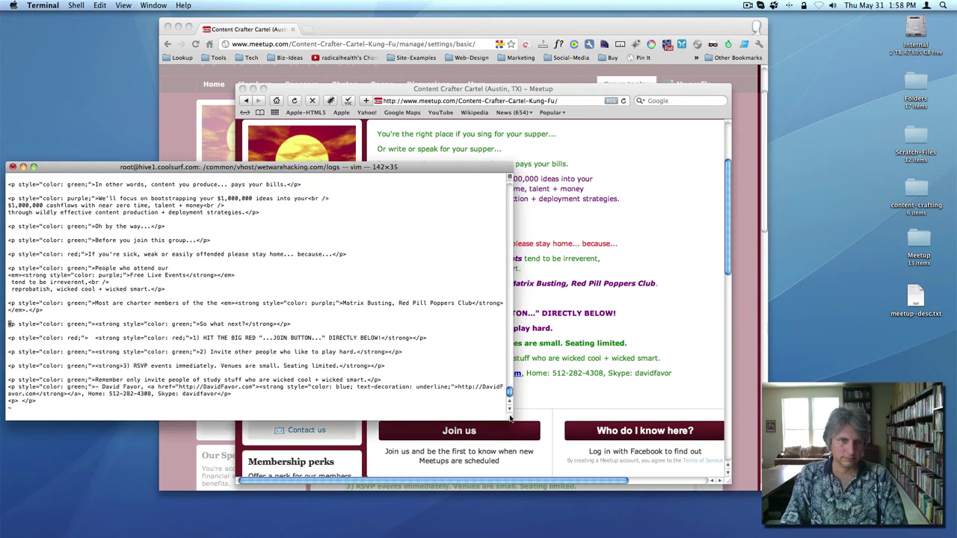
# Step: Break the signature paragraph's line before the opening tag of the website link
pyautogui.press('j')
pyautogui.press('j')
pyautogui.press('j')
pyautogui.press('j')
pyautogui.press('j')
pyautogui.press('j')
pyautogui.press('j')
pyautogui.press('j')
pyautogui.press('j')
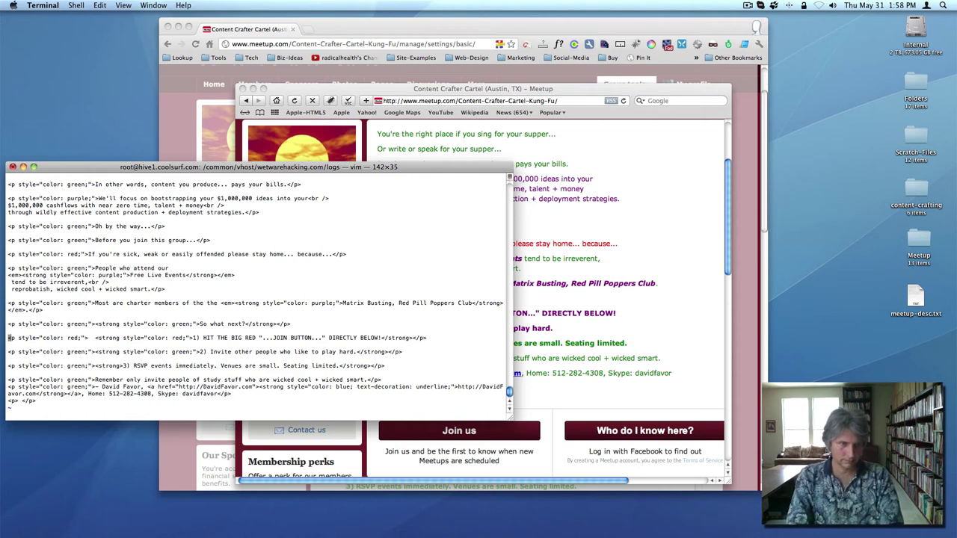
pyautogui.press('l')
pyautogui.press('l')
pyautogui.press('l')
pyautogui.press('l')
pyautogui.press('l')
pyautogui.press('l')
pyautogui.press('l')
pyautogui.press('l')
pyautogui.press('l')
pyautogui.press('l')
pyautogui.press('l')
pyautogui.press('l')
pyautogui.press('l')
pyautogui.press('l')
pyautogui.press('l')
pyautogui.press('l')
pyautogui.press('l')
pyautogui.press('l')
pyautogui.press('l')
pyautogui.press('l')
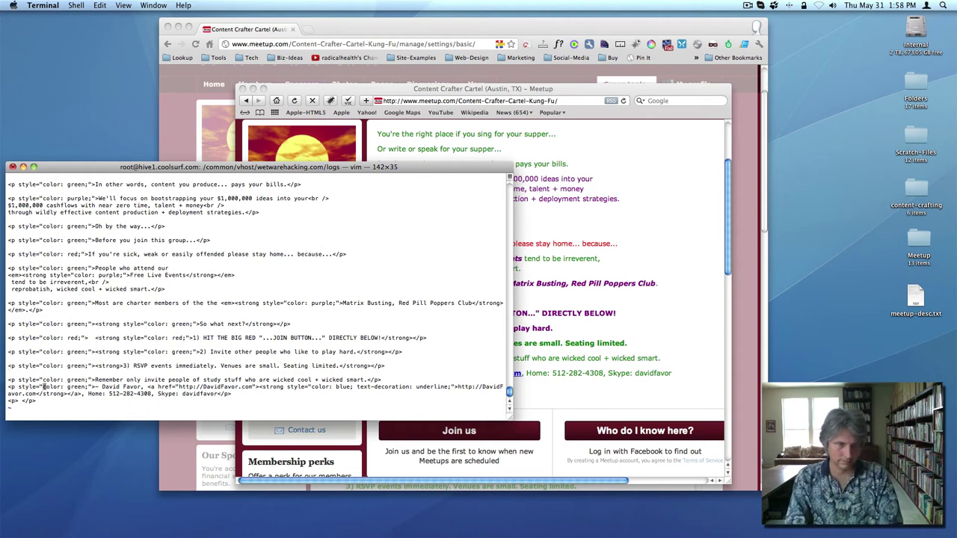
pyautogui.press('i')
pyautogui.press('Return')
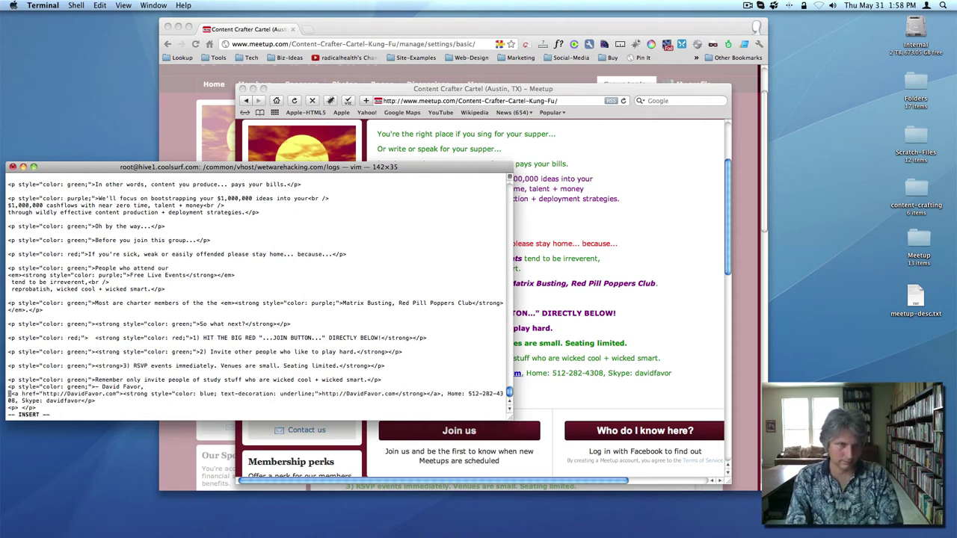
pyautogui.press('Escape')
# Step: Put the website link's opening strong tag and the text after it on a new line
pyautogui.press('l')
pyautogui.press('l')
pyautogui.press('l')
pyautogui.press('l')
pyautogui.press('l')
pyautogui.press('l')
pyautogui.press('l')
pyautogui.press('l')
pyautogui.press('l')
pyautogui.press('l')
pyautogui.press('l')
pyautogui.press('l')
pyautogui.press('l')
pyautogui.press('l')
pyautogui.press('l')
pyautogui.press('l')
pyautogui.press('l')
pyautogui.press('l')
pyautogui.press('l')
pyautogui.press('l')
pyautogui.press('l')
pyautogui.press('l')
pyautogui.press('l')
pyautogui.press('l')
pyautogui.press('l')
pyautogui.press('l')
pyautogui.press('l')
pyautogui.press('l')
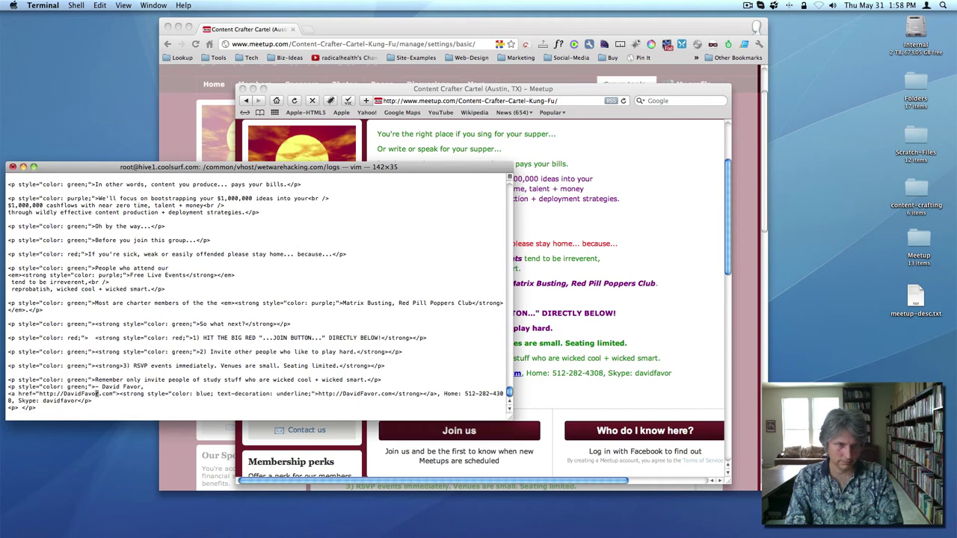
pyautogui.press('l')
pyautogui.press('l')
pyautogui.press('h')
pyautogui.press('h')
pyautogui.press('h')
pyautogui.press('h')
pyautogui.press('h')
pyautogui.press('h')
pyautogui.press('h')
pyautogui.press('h')
pyautogui.press('h')
pyautogui.press('h')
pyautogui.press('h')
pyautogui.press('h')
pyautogui.press('h')
pyautogui.press('h')
pyautogui.press('h')
pyautogui.press('h')
pyautogui.press('h')
pyautogui.press('h')
pyautogui.press('h')
pyautogui.press('h')
pyautogui.press('h')
pyautogui.press('h')
pyautogui.press('h')
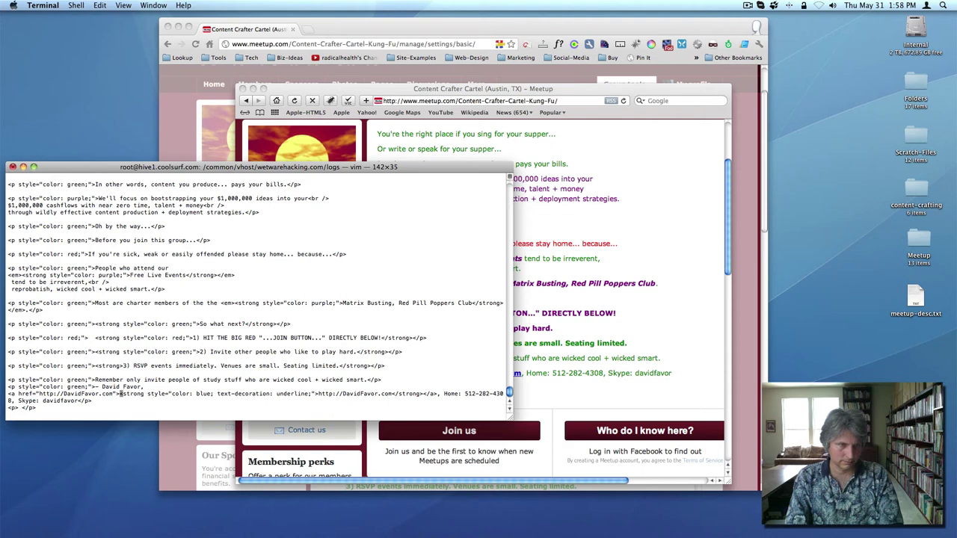
pyautogui.press('i')
pyautogui.press('Return')
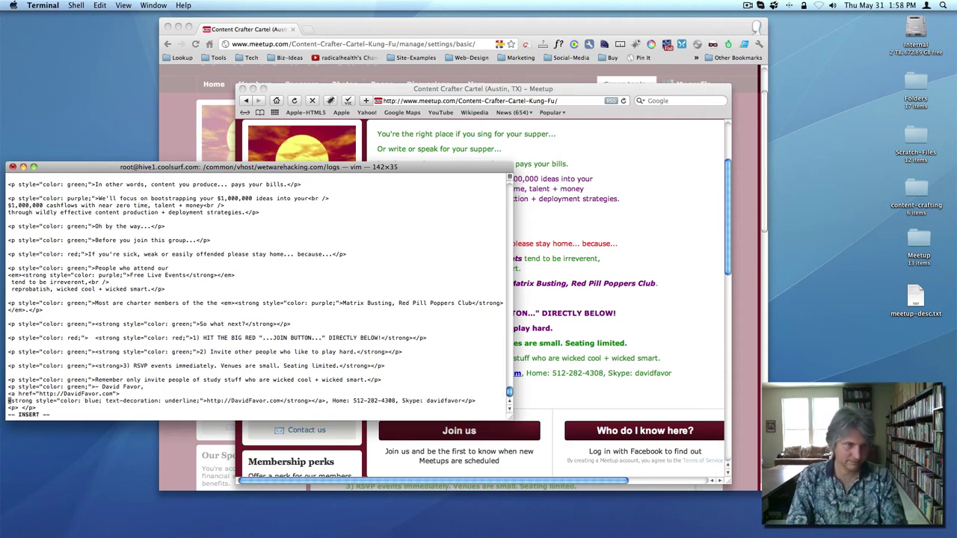
pyautogui.press('Escape')
# Step: Join the signature's name line with the website link's opening tag and write the file with :w
pyautogui.press('k')
pyautogui.press('k')
pyautogui.hotkey('shift', 'j')
pyautogui.write(':w')
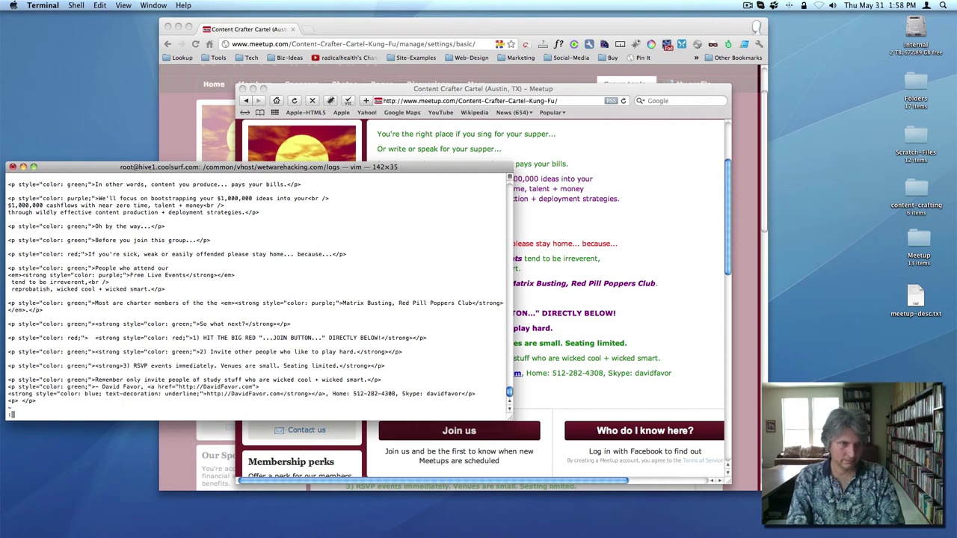
pyautogui.press('Return')
# Step: Break the signature after the comma following the website link and remove the leading space before "Home:"
pyautogui.press('l')
pyautogui.press('l')
pyautogui.press('l')
pyautogui.press('l')
pyautogui.press('l')
pyautogui.press('l')
pyautogui.press('l')
pyautogui.press('l')
pyautogui.press('l')
pyautogui.press('l')
pyautogui.press('l')
pyautogui.press('l')
pyautogui.press('l')
pyautogui.press('l')
pyautogui.press('l')
pyautogui.press('l')
pyautogui.press('l')
pyautogui.press('l')
pyautogui.press('l')
pyautogui.press('l')
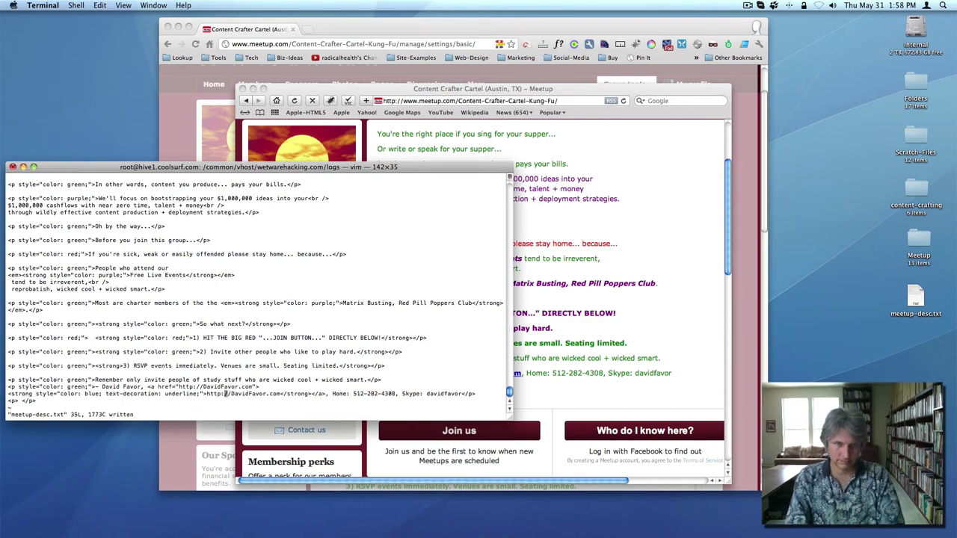
pyautogui.write('i,')
pyautogui.press('Return')
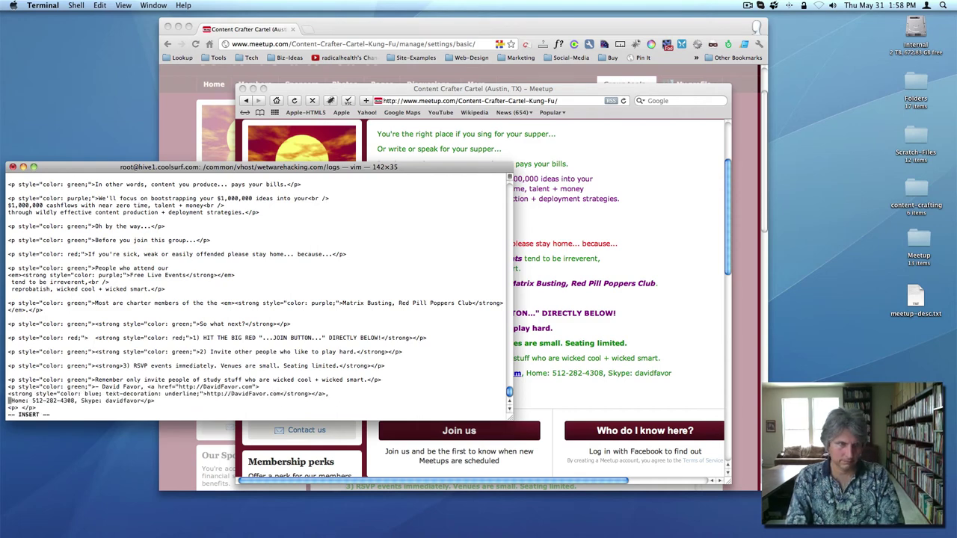
pyautogui.press('Escape')
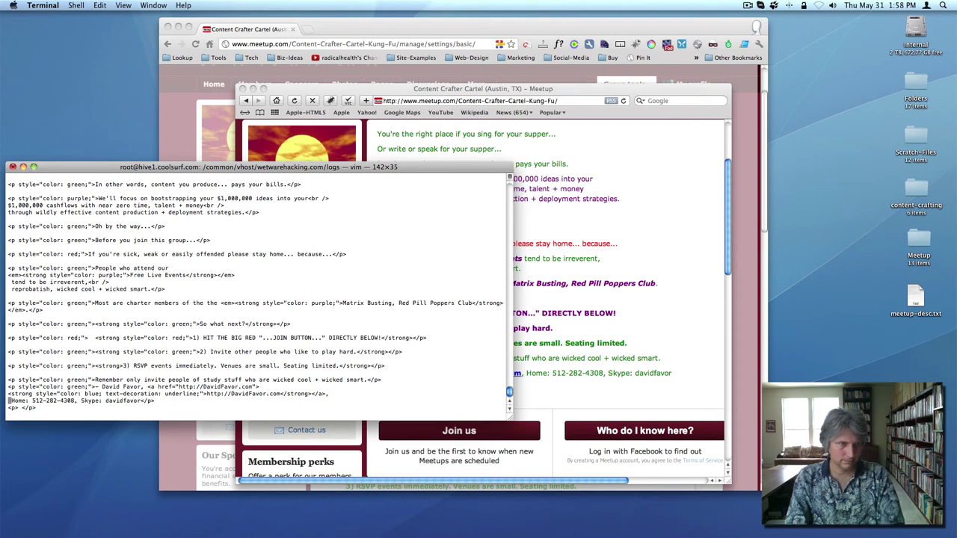
pyautogui.press('x')
# Step: Delete the empty paragraph at the end of the file and write the file with :w
pyautogui.press('j')
pyautogui.press('d')
pyautogui.press('d')
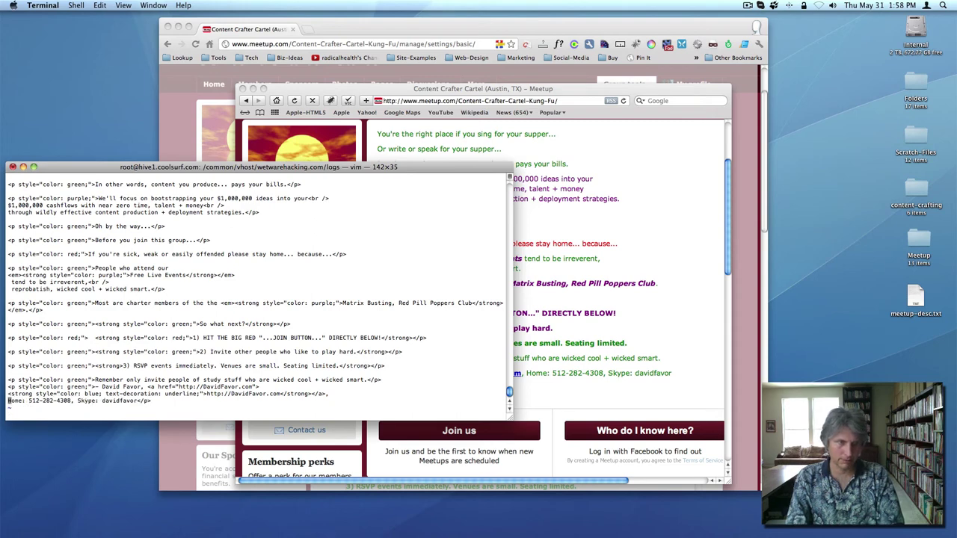
pyautogui.write(':w')
pyautogui.press('Return')
# Step: Add a blank line between the "Remember only invite people" paragraph and the signature paragraph and write the file with :w
pyautogui.press('k')
pyautogui.press('k')
pyautogui.press('k')
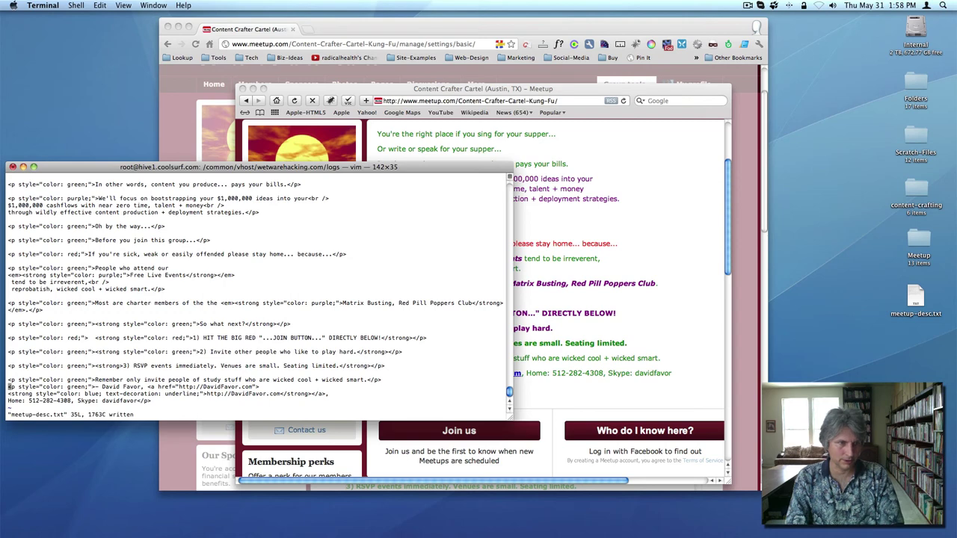
pyautogui.press('o')
pyautogui.press('Escape')
pyautogui.write(':w')
pyautogui.press('Return')
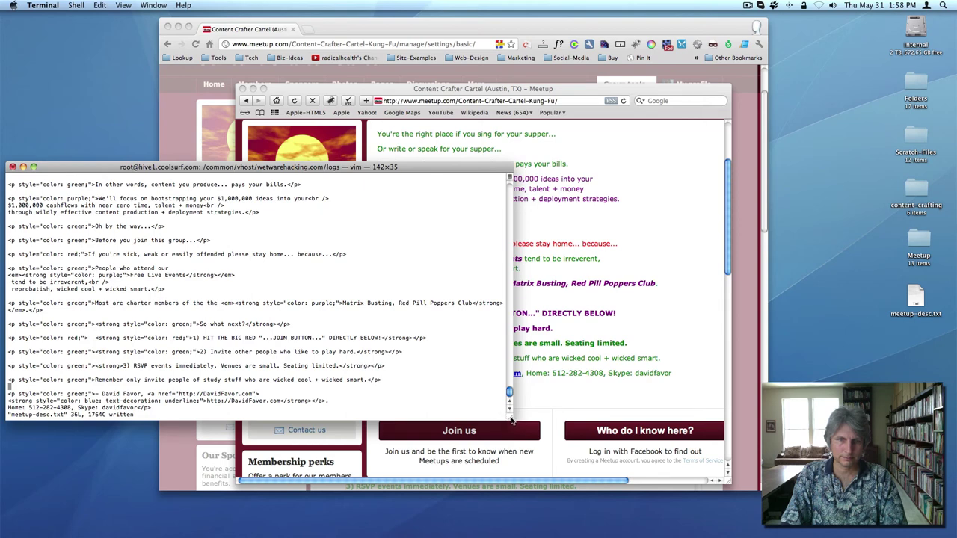
# Step: Enlarge the Terminal window to 142×44 and write the file again with :w
pyautogui.moveTo(511, 421); pyautogui.dragTo(511, 469)
pyautogui.moveTo(511, 474); pyautogui.dragTo(511, 483)
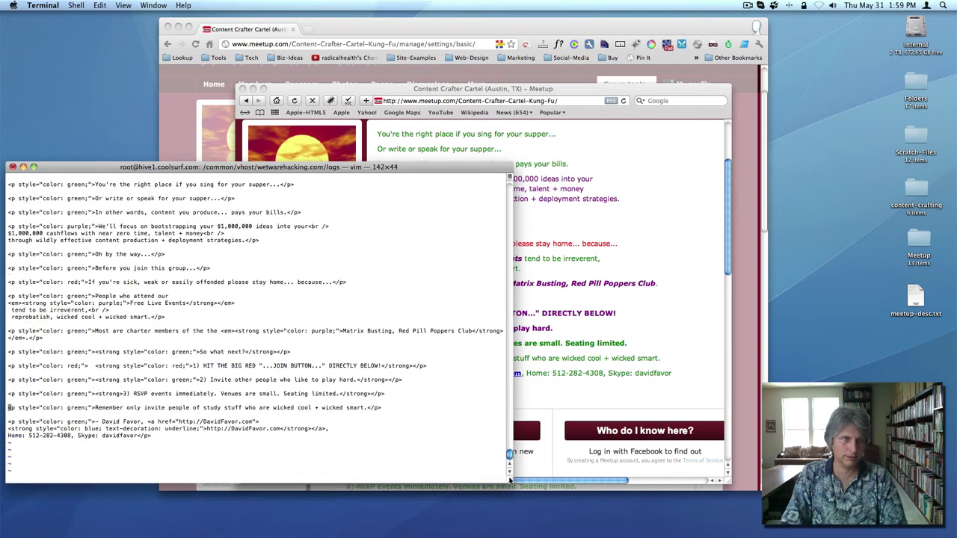
pyautogui.write(':w')
pyautogui.press('Return')
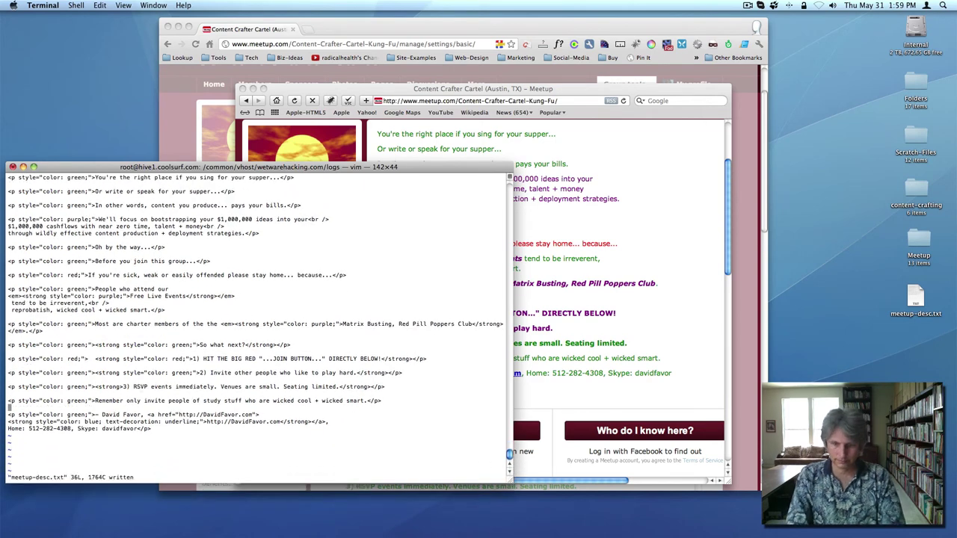
# Step: Copy the file's entire HTML, replace the group description's HTML source with it in Chrome, and update the description editor
pyautogui.write(':1')
pyautogui.press('Return')
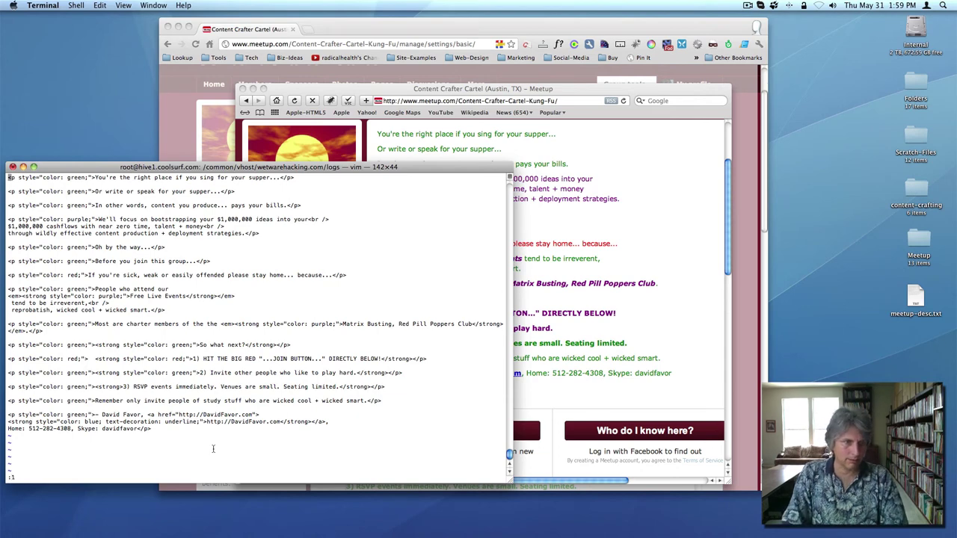
pyautogui.write(':')
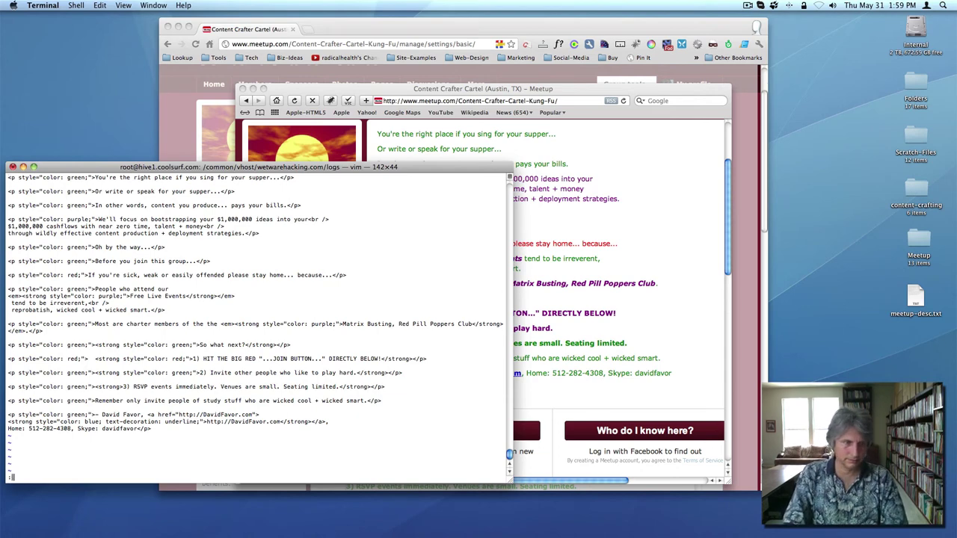
pyautogui.press('Escape')
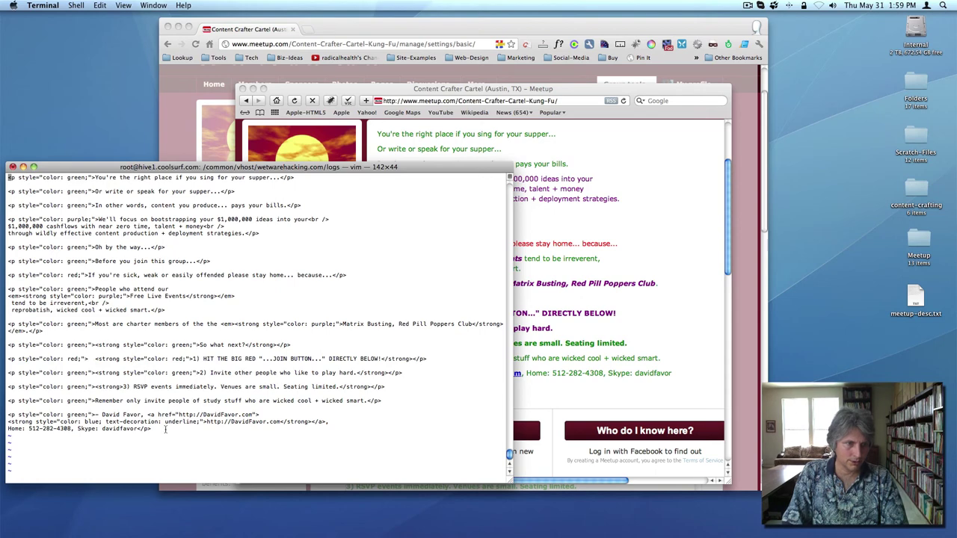
pyautogui.moveTo(156, 430); pyautogui.dragTo(9, 178)
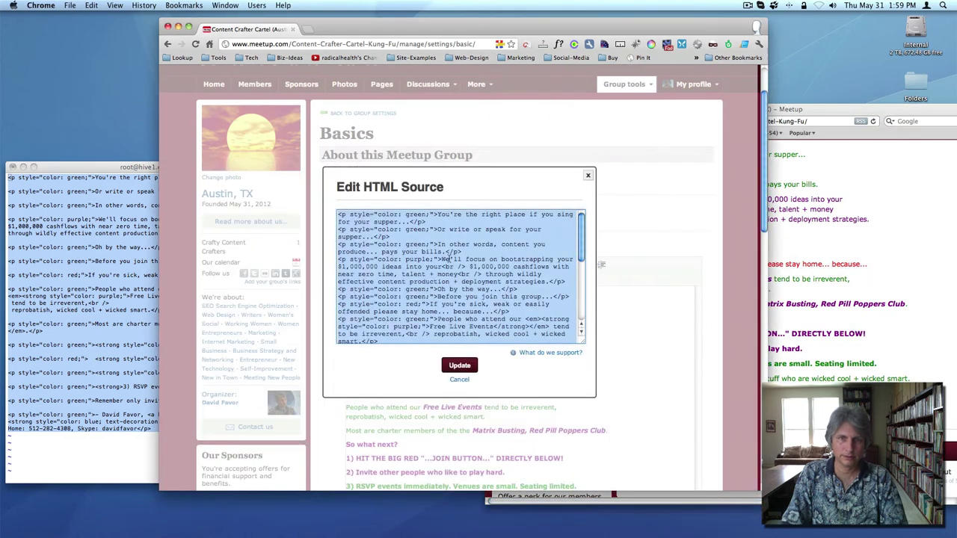
pyautogui.press('super+v')
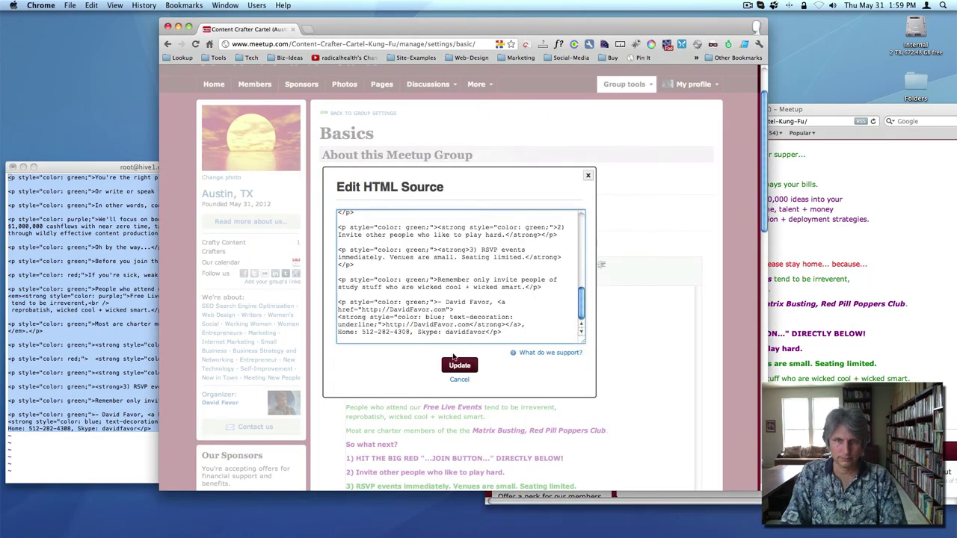
pyautogui.click(458, 365)
pyautogui.scroll(-5, 486, 352)
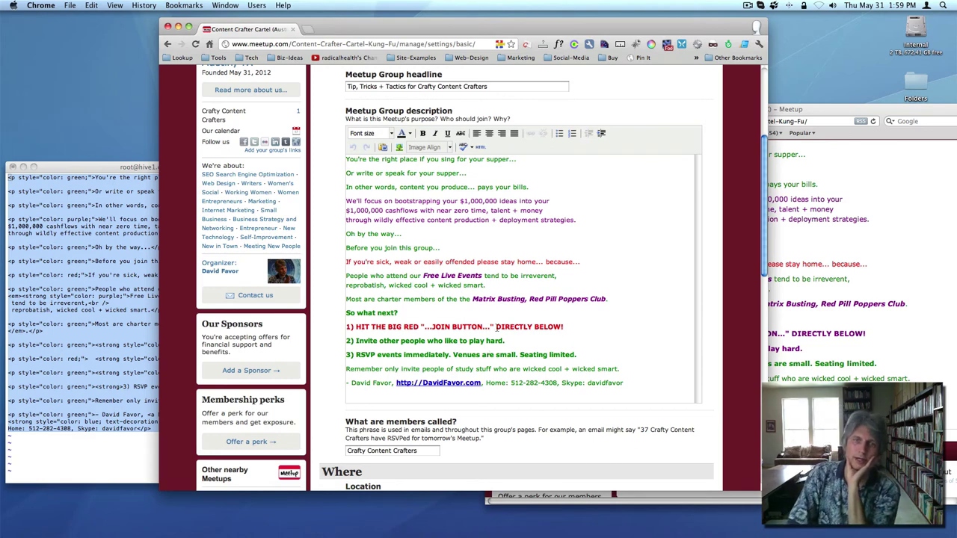
# Step: Return to Terminal, clear the text selection and quit vim with :q
pyautogui.click(124, 341)
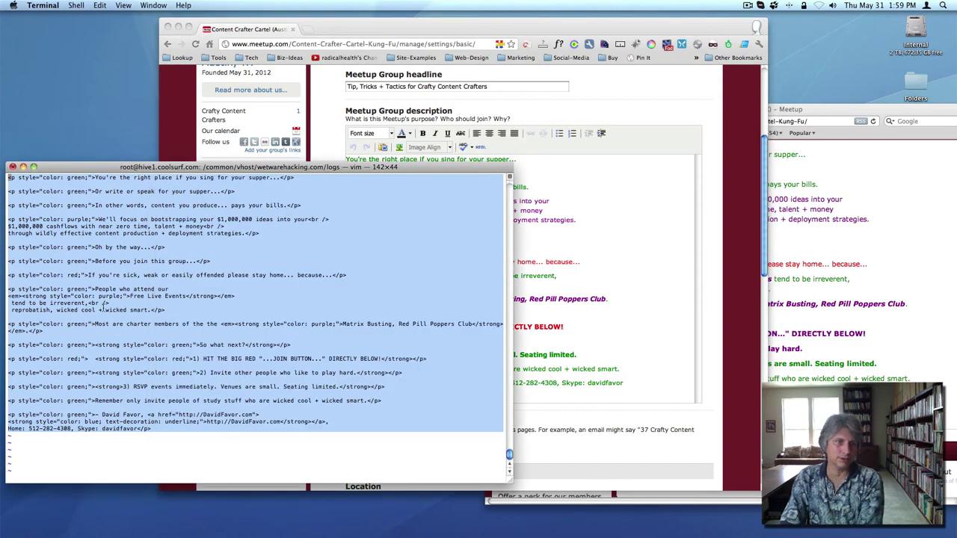
pyautogui.click(103, 247)
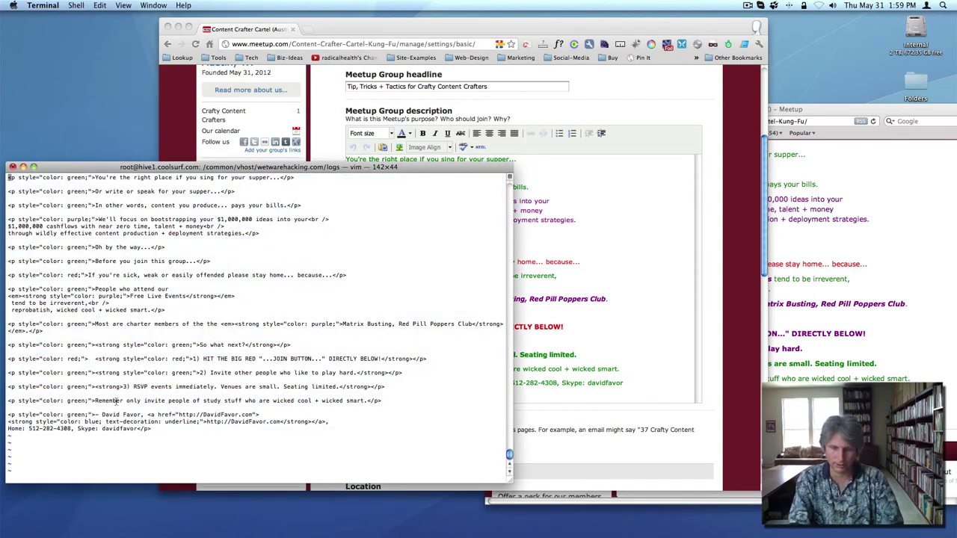
pyautogui.write(':q')
pyautogui.press('Return')
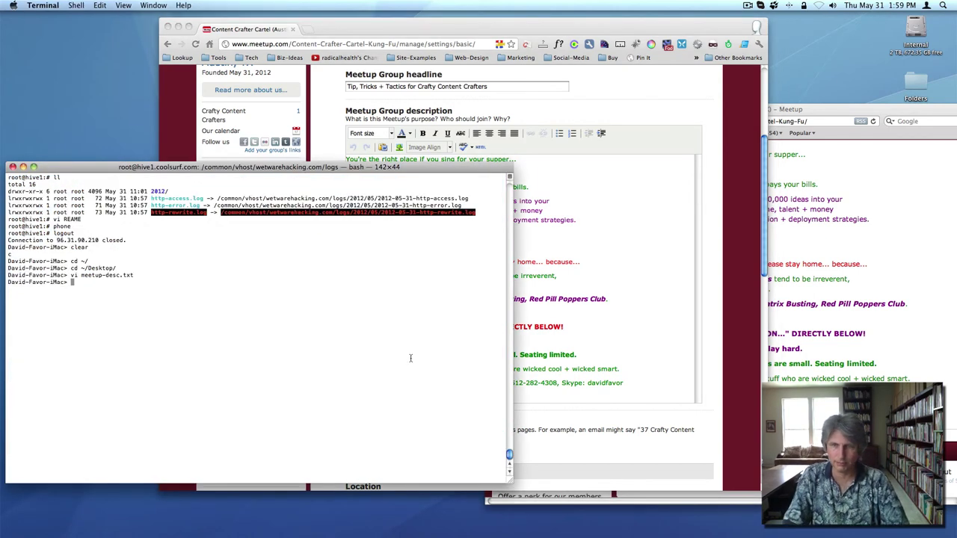
# Step: Switch to Chrome, look over the rest of the Basics settings page and open the group's Home page
pyautogui.click(627, 273)
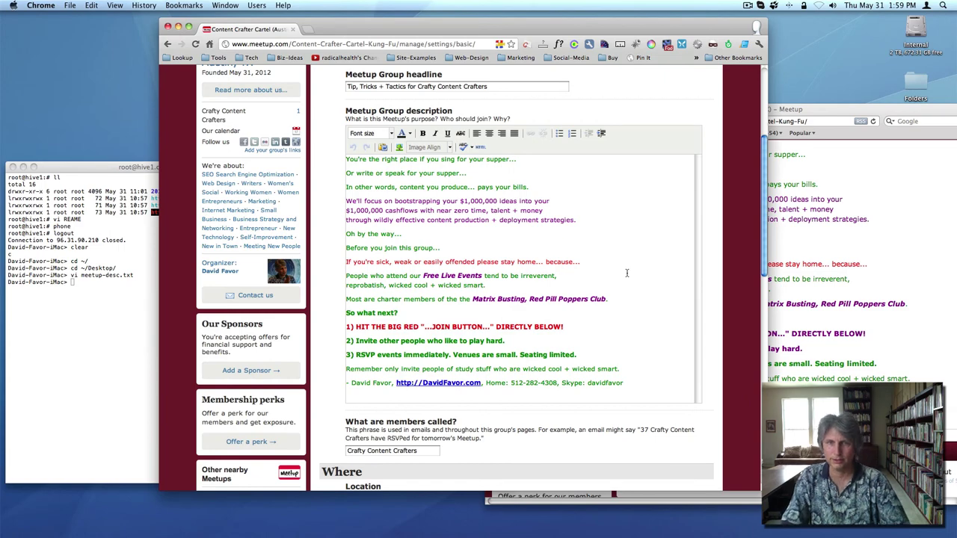
pyautogui.scroll(-5, 626, 273)
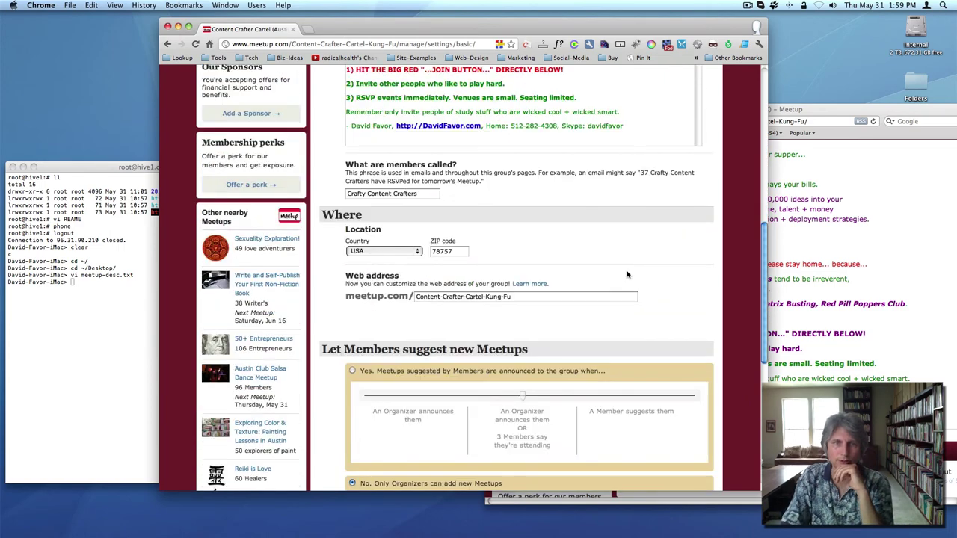
pyautogui.scroll(10, 628, 276)
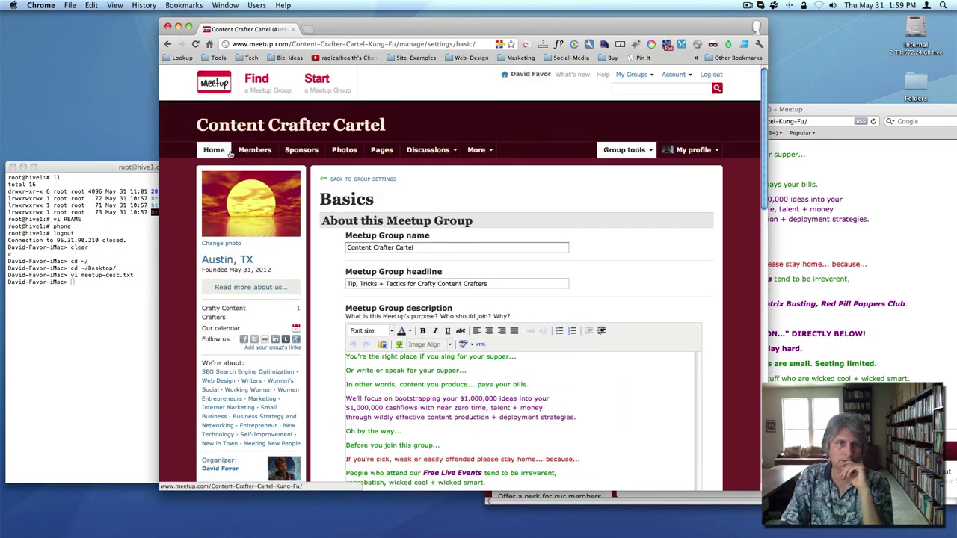
pyautogui.click(228, 151)
# Step: Reload the public group page in Safari to check its description
pyautogui.click(792, 187)
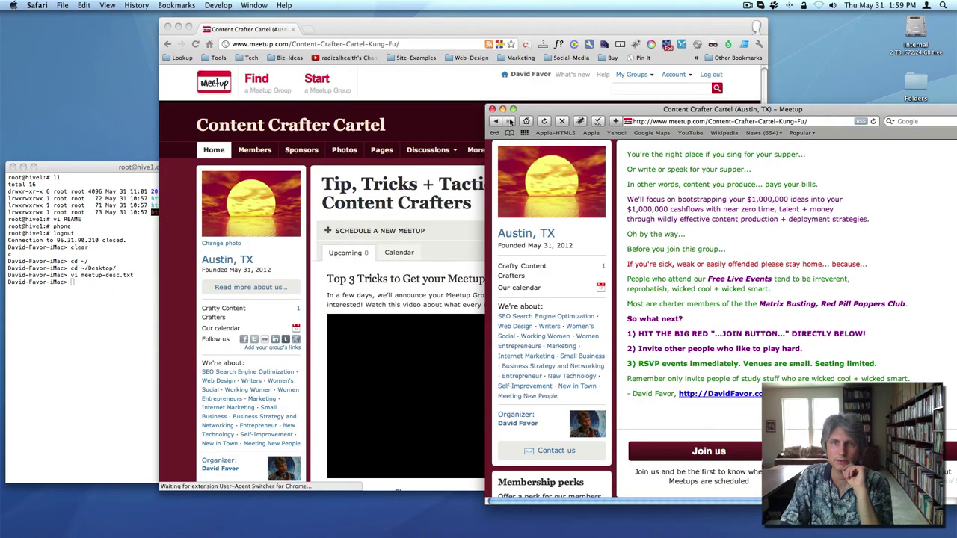
pyautogui.click(544, 121)
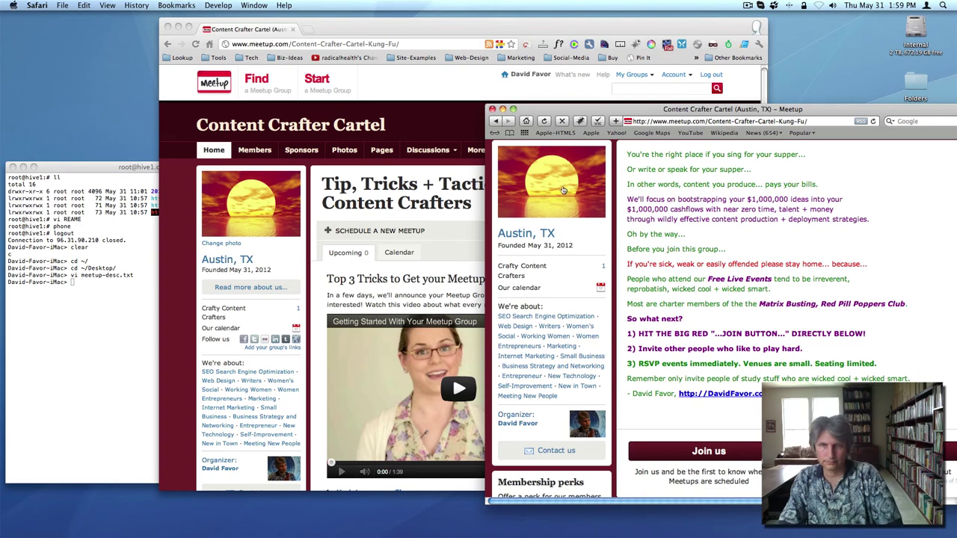
pyautogui.click(545, 124)
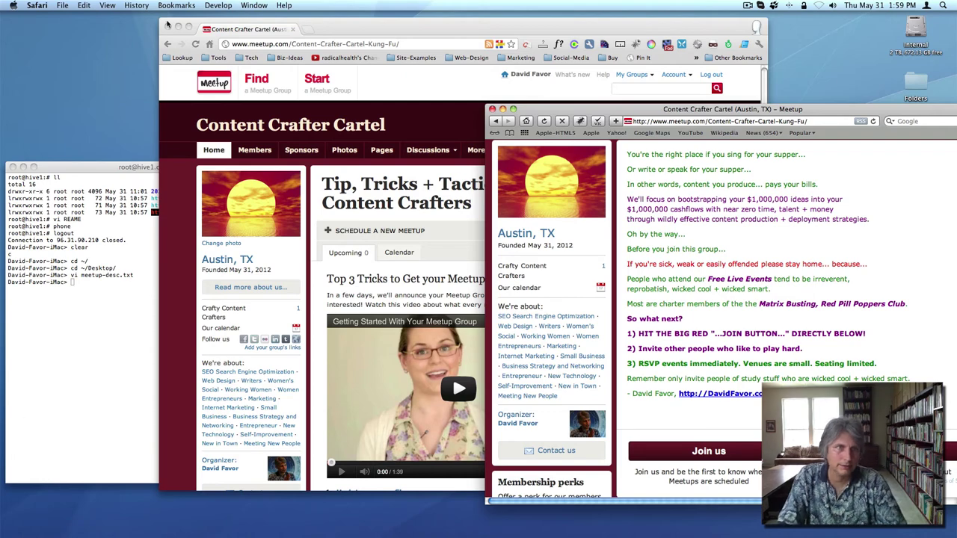
# Step: Go back to the Basics settings page in Chrome and open the group description's HTML source for editing
pyautogui.click(168, 43)
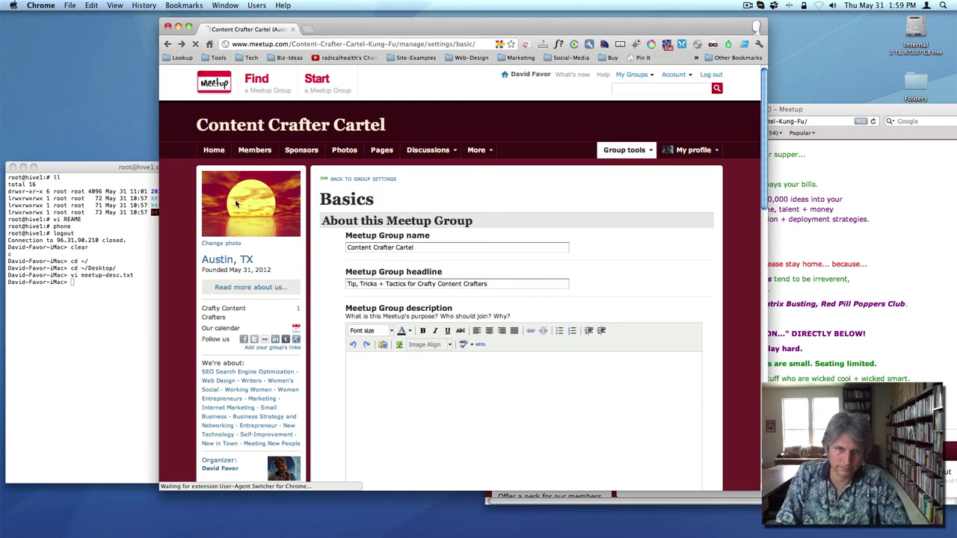
pyautogui.scroll(-4, 481, 356)
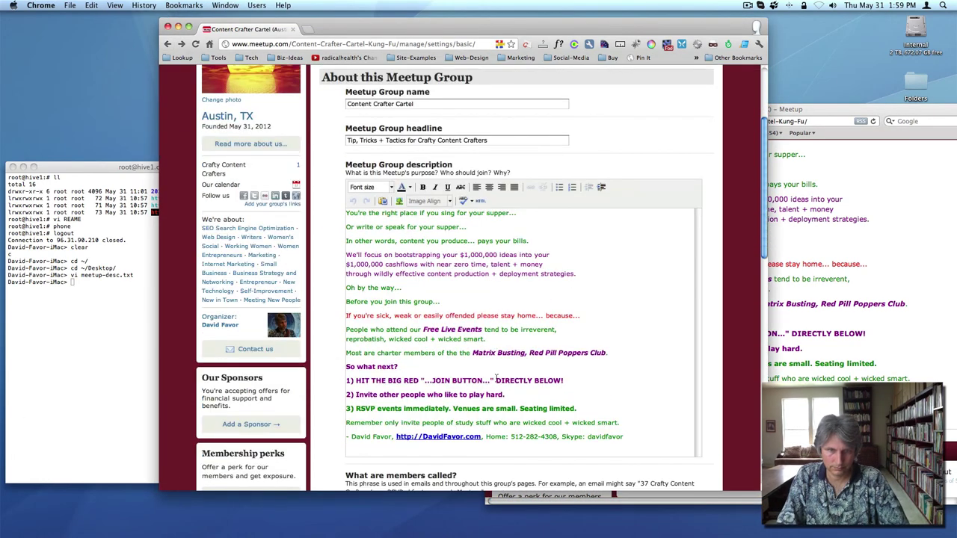
pyautogui.click(478, 200)
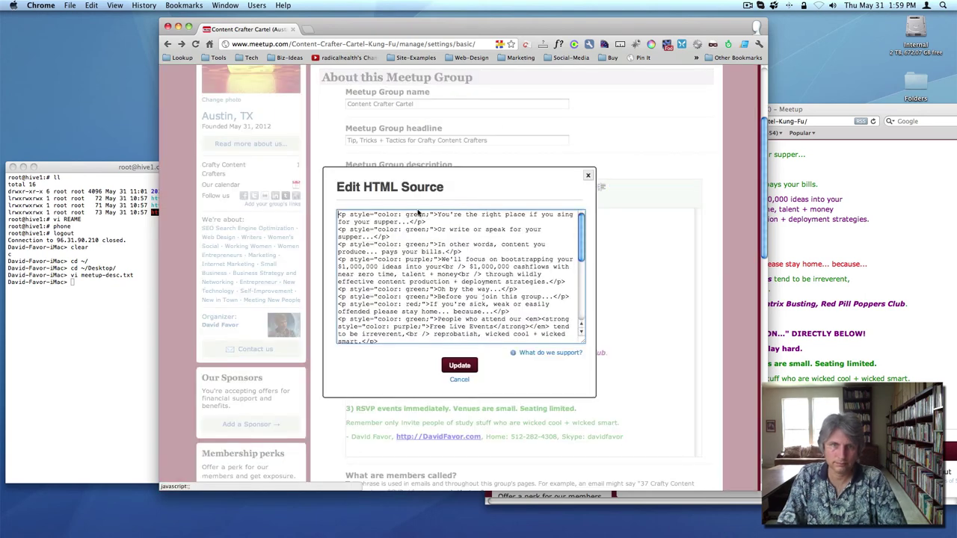
# Step: Switch to Terminal, print meetup-desc.txt with cat and select the whole HTML output for copying
pyautogui.click(131, 291)
pyautogui.press('Up')
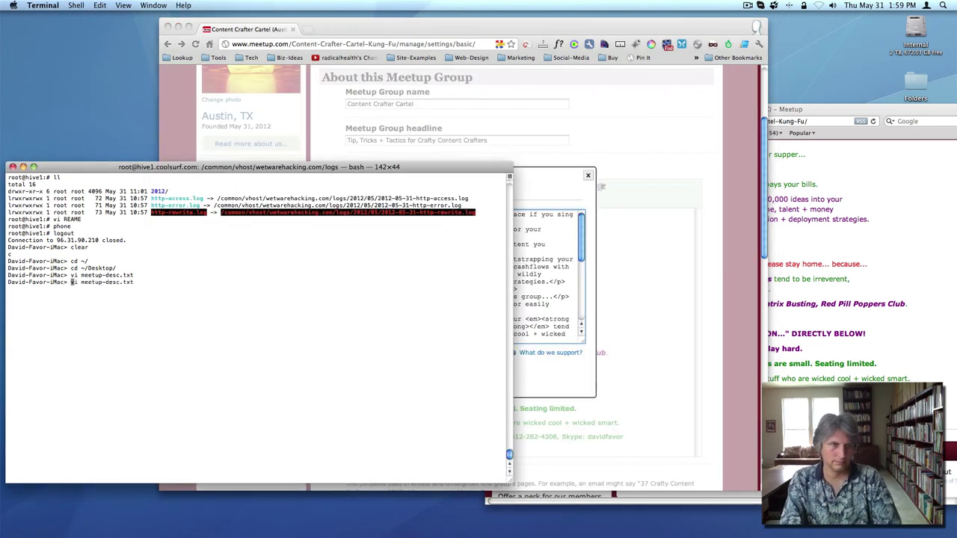
pyautogui.hotkey('ctrl', 'a')
pyautogui.press('Delete')
pyautogui.press('Delete')
pyautogui.write('cat')
pyautogui.press('Return')
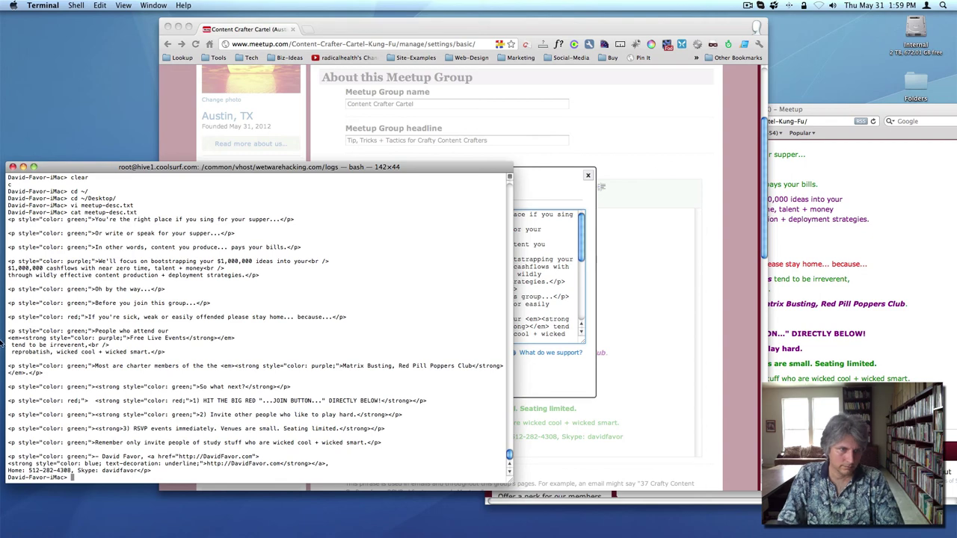
pyautogui.moveTo(74, 477); pyautogui.dragTo(2, 222)
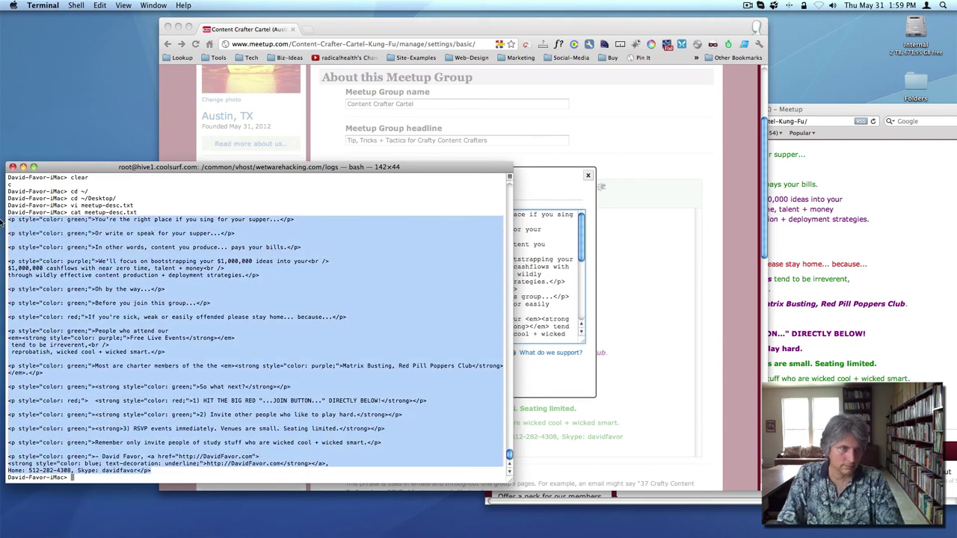
# Step: Replace the group description's HTML source in Chrome with the copied HTML, update it and save the Basics settings
pyautogui.click(549, 311)
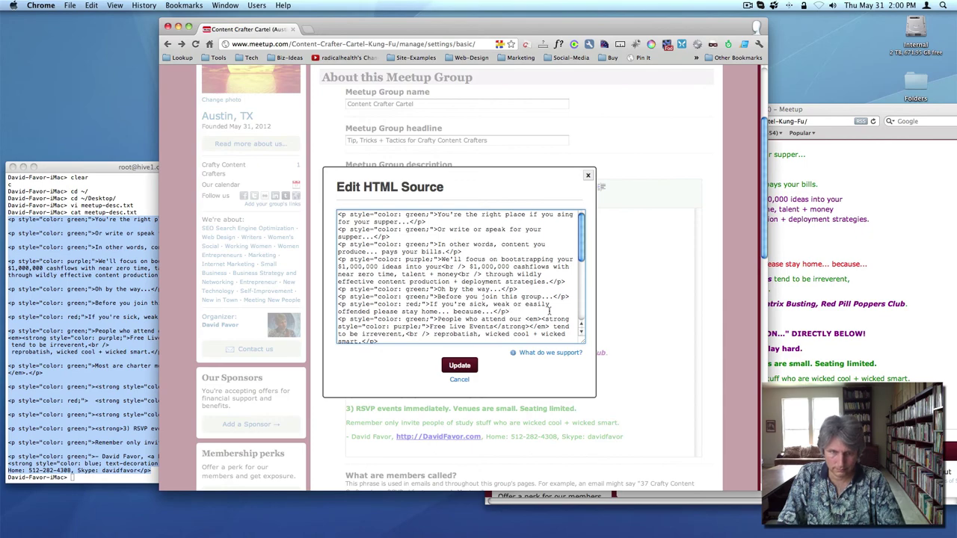
pyautogui.press('super+a')
pyautogui.press('super+v')
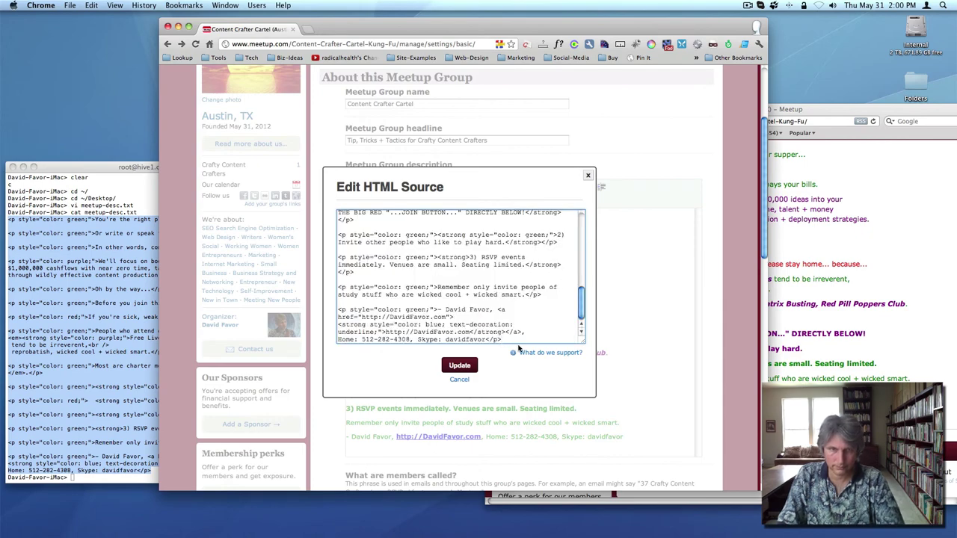
pyautogui.click(460, 366)
pyautogui.scroll(-15, 554, 360)
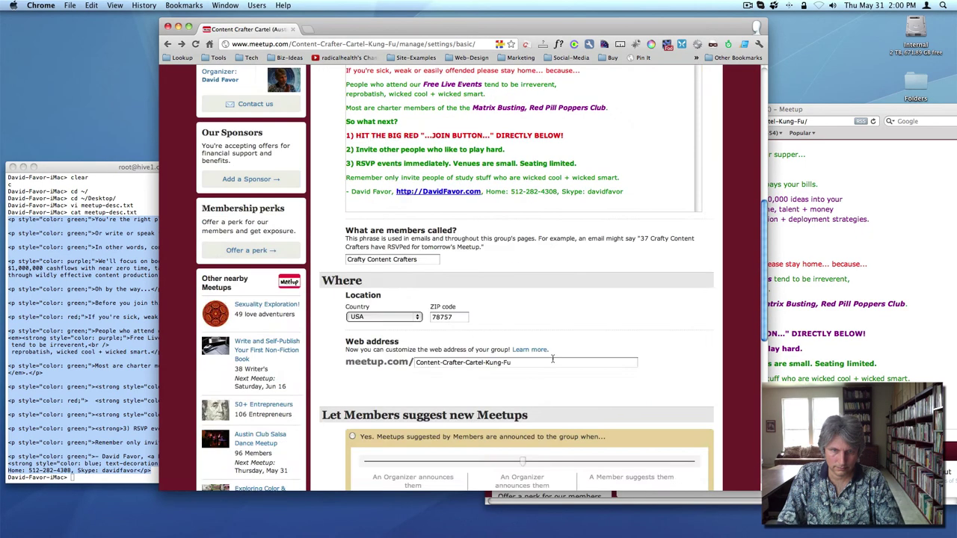
pyautogui.click(517, 326)
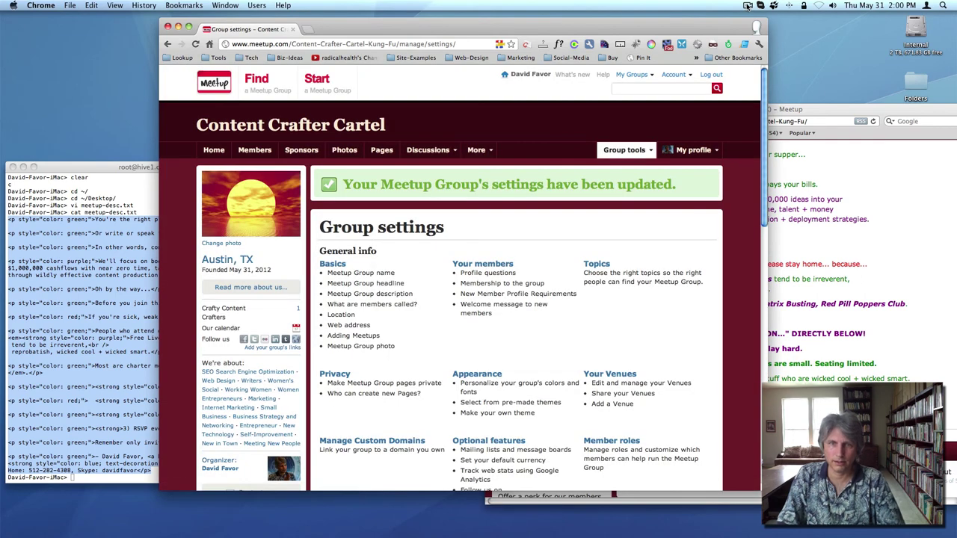
pyautogui.click(748, 6)
pyautogui.click(747, 37)
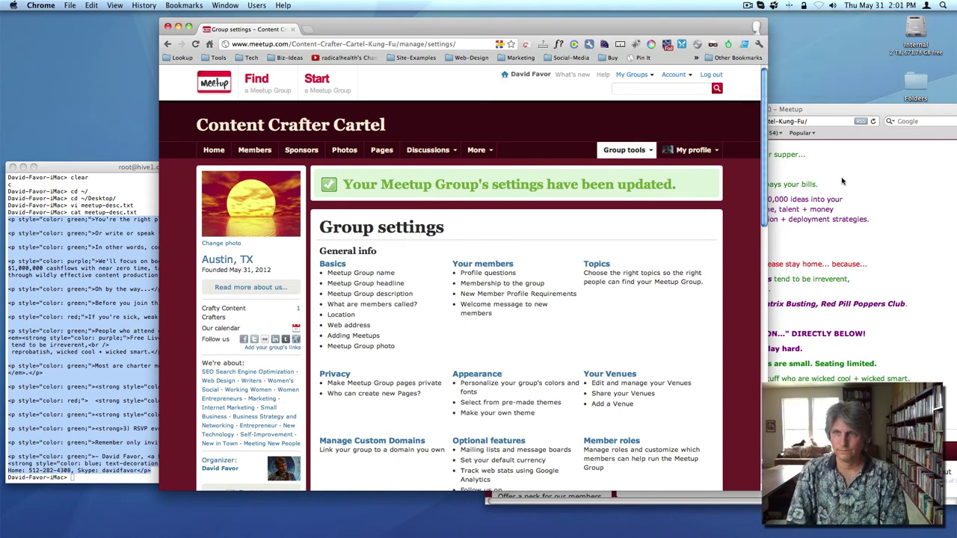
# Step: Bring the Safari window fully into view and reload the public group page
pyautogui.moveTo(817, 114); pyautogui.dragTo(694, 67)
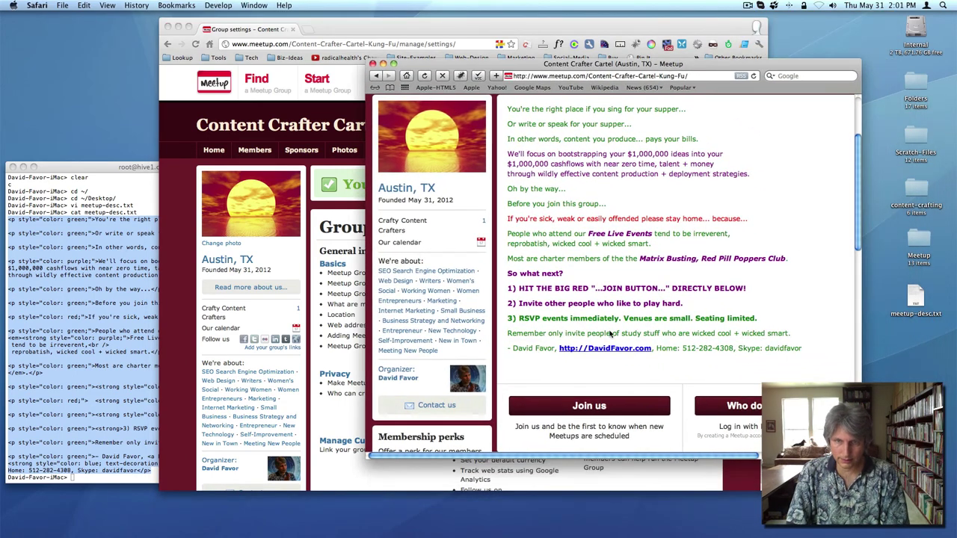
pyautogui.click(424, 77)
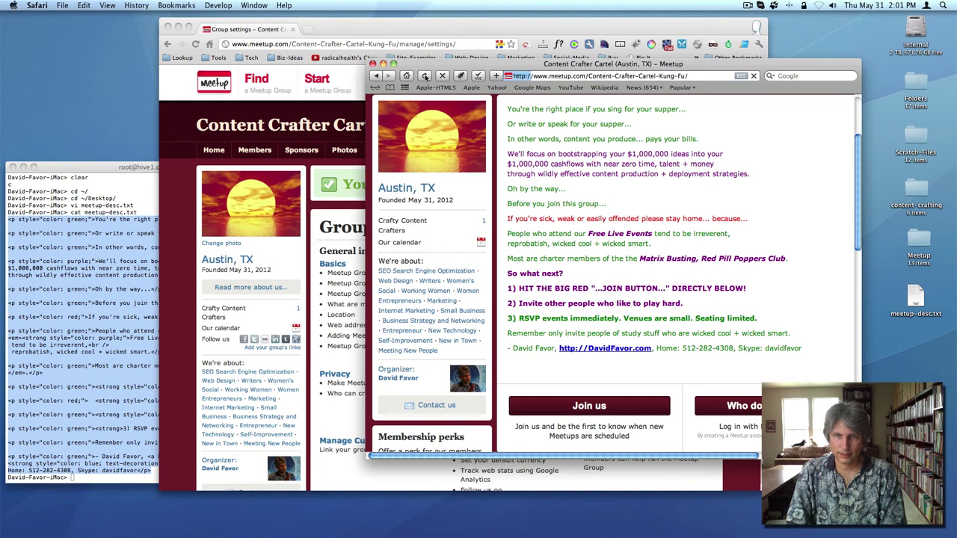
pyautogui.click(424, 77)
pyautogui.click(424, 76)
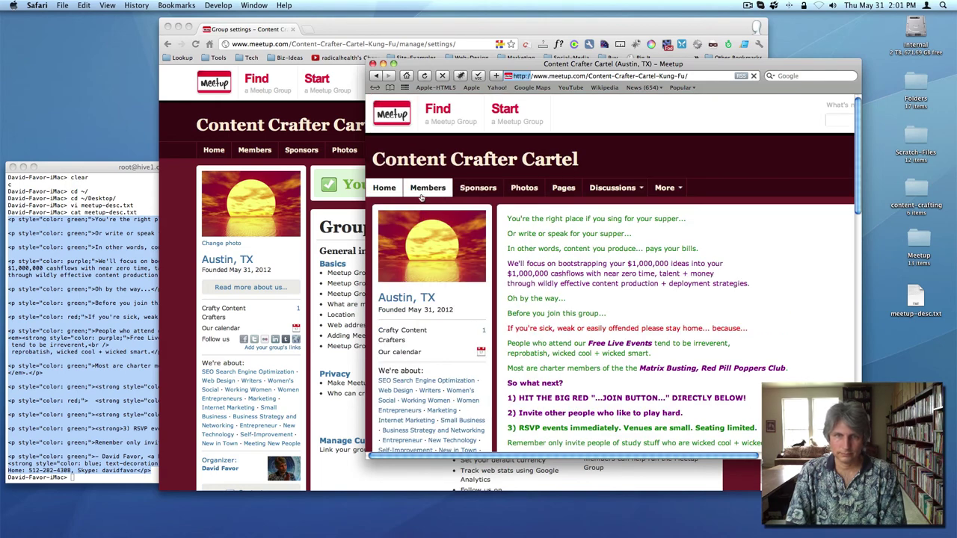
# Step: Try the group's Members and Home pages and the Meetup home page, and reload the page in Safari
pyautogui.click(423, 191)
pyautogui.click(389, 191)
pyautogui.click(402, 118)
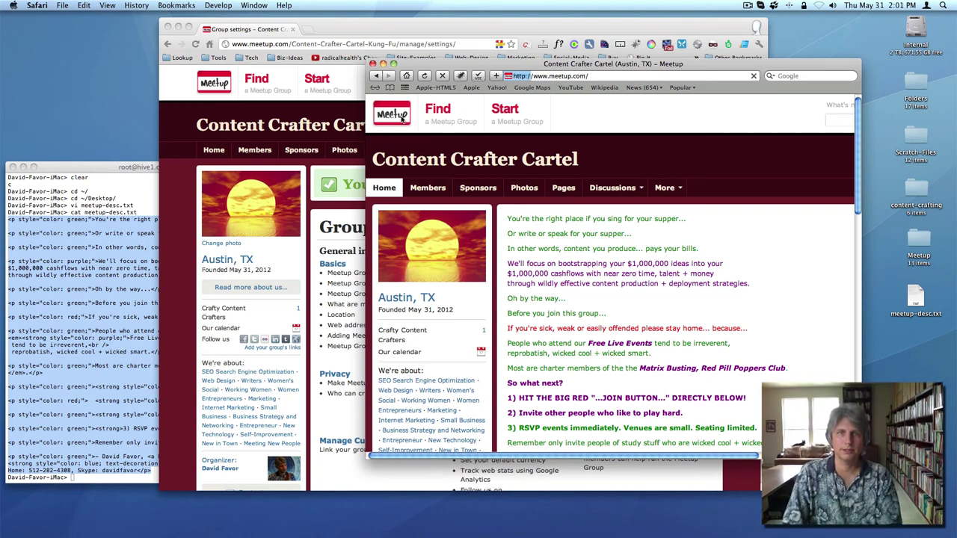
pyautogui.click(425, 76)
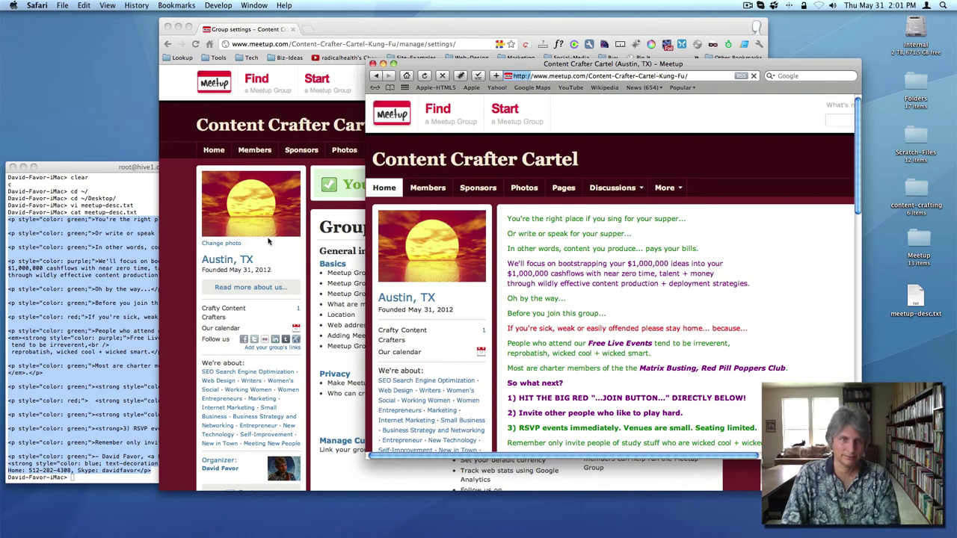
# Step: Open Meetup's Privacy page from the footer, return to the group page and reload it to check the description
pyautogui.scroll(-20, 553, 348)
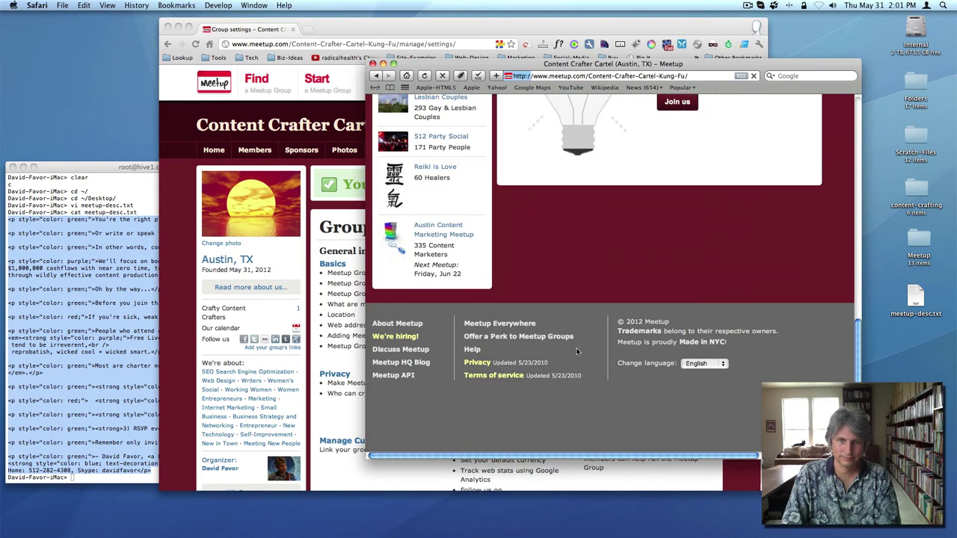
pyautogui.click(475, 364)
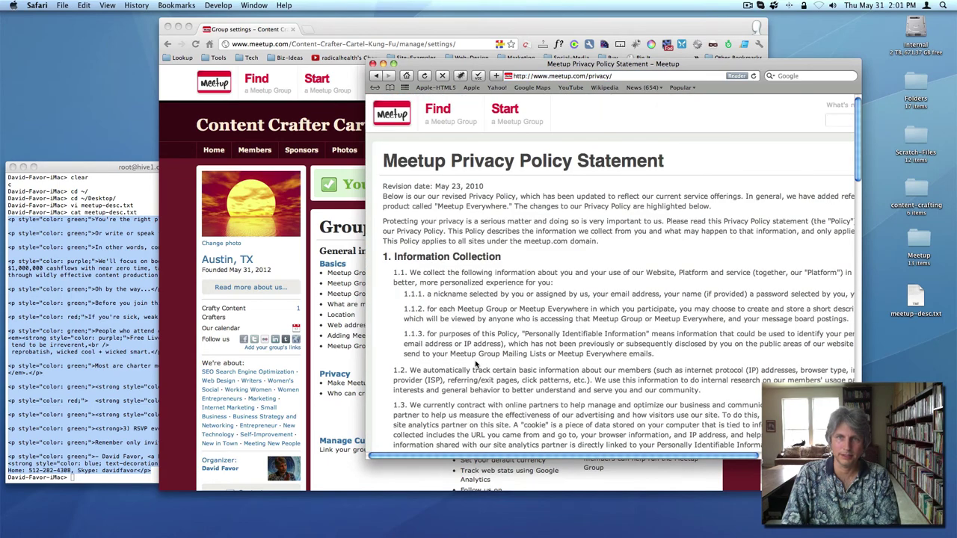
pyautogui.click(377, 76)
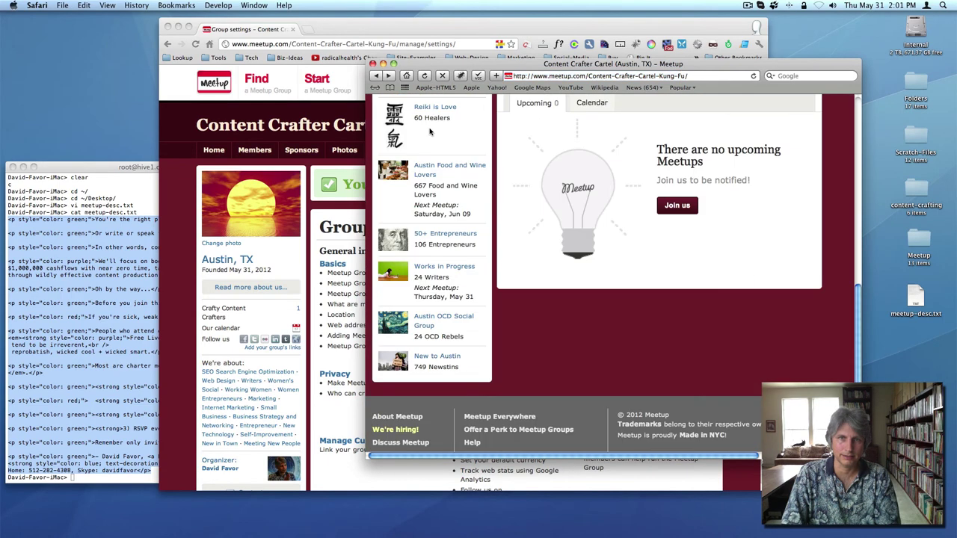
pyautogui.scroll(4, 460, 153)
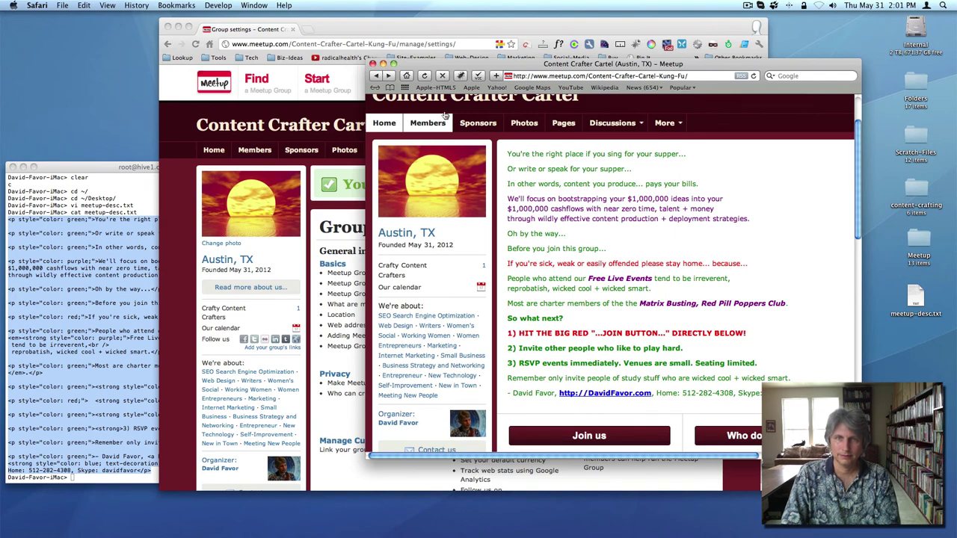
pyautogui.click(424, 76)
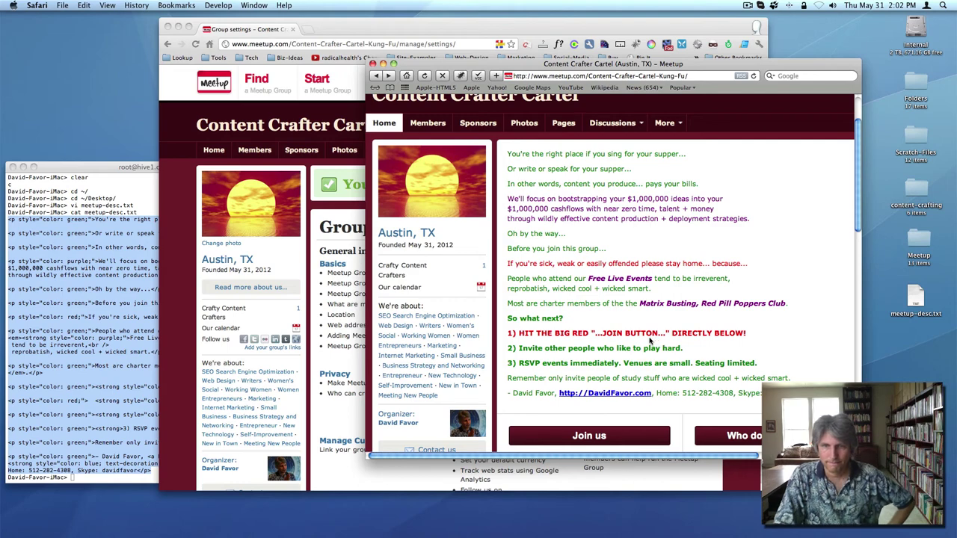
# Step: Return to Terminal and reopen meetup-desc.txt in vim with vi !$
pyautogui.click(333, 340)
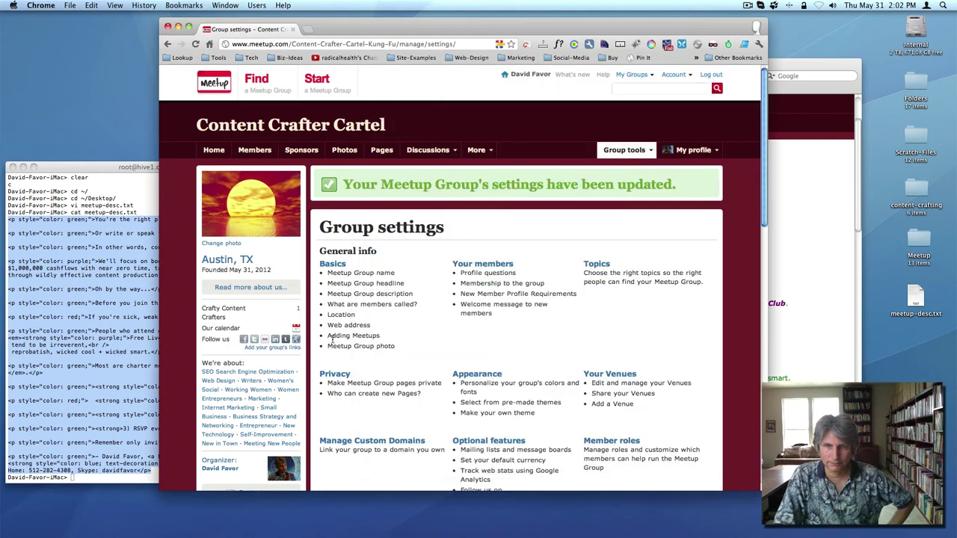
pyautogui.press('super+Tab')
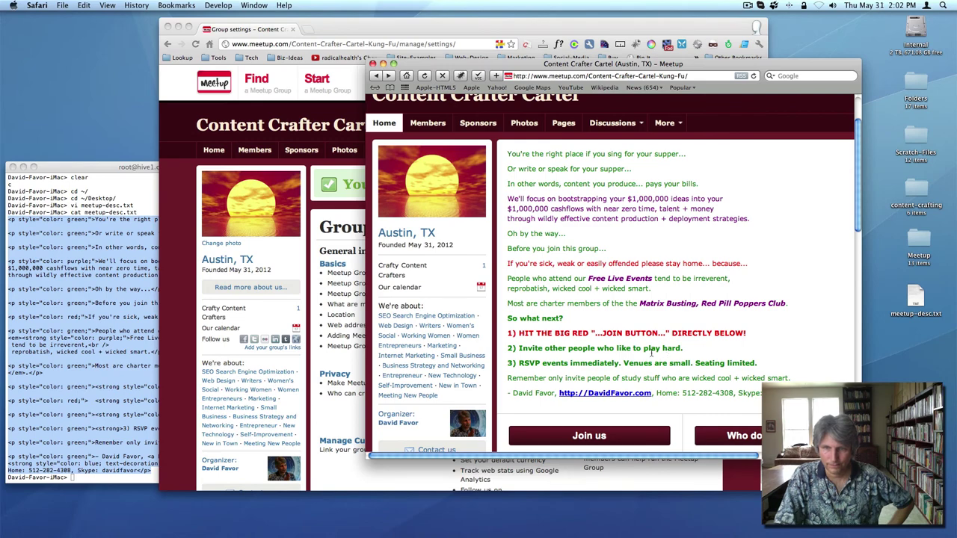
pyautogui.click(107, 374)
pyautogui.click(152, 374)
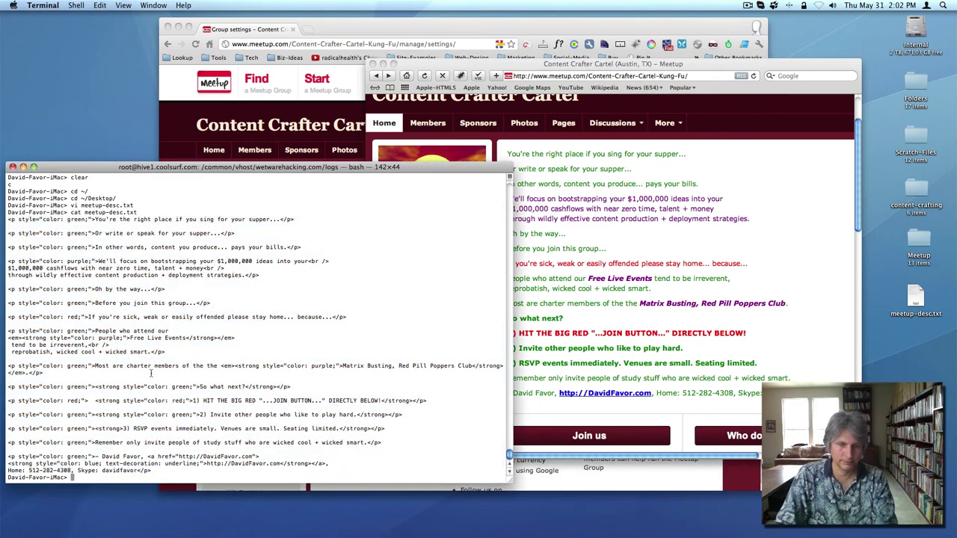
pyautogui.write('vi !$')
pyautogui.press('Return')
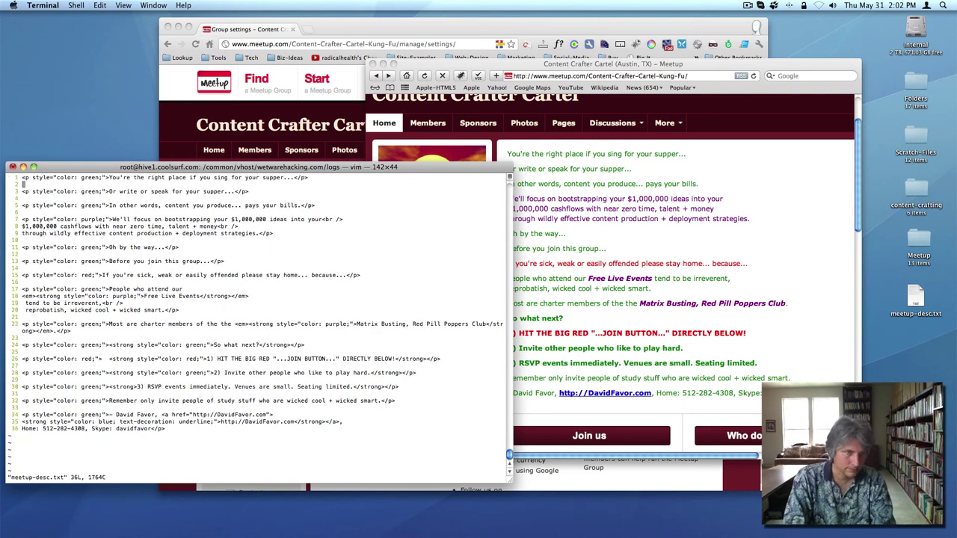
# Step: Set the paragraph colour of the "1) HIT THE BIG RED" line to green and delete the extra spaces before its strong tag
pyautogui.press('j')
pyautogui.press('j')
pyautogui.press('j')
pyautogui.press('j')
pyautogui.press('j')
pyautogui.press('j')
pyautogui.press('j')
pyautogui.press('j')
pyautogui.press('j')
pyautogui.press('j')
pyautogui.press('j')
pyautogui.press('j')
pyautogui.press('j')
pyautogui.press('j')
pyautogui.press('j')
pyautogui.press('j')
pyautogui.press('j')
pyautogui.press('j')
pyautogui.press('j')
pyautogui.press('j')
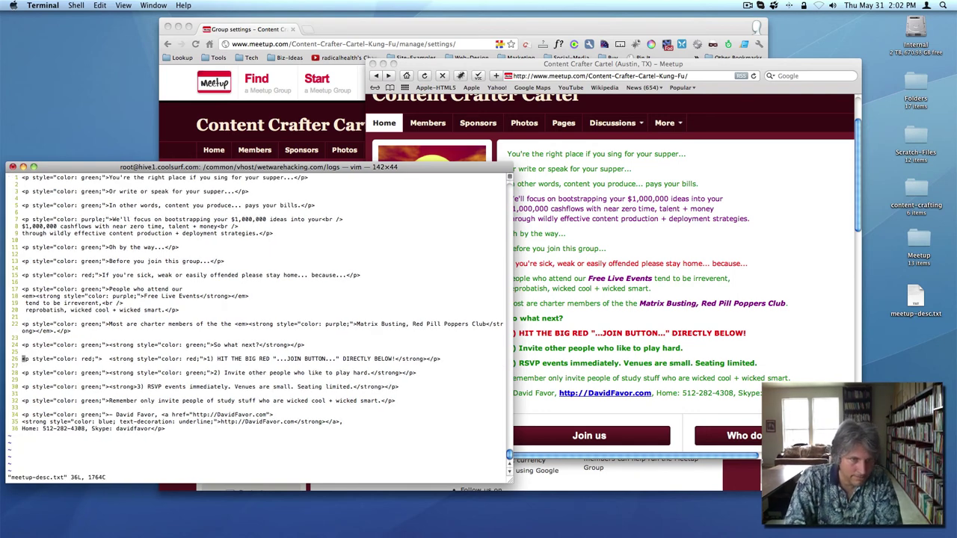
pyautogui.press('j')
pyautogui.press('k')
pyautogui.press('w')
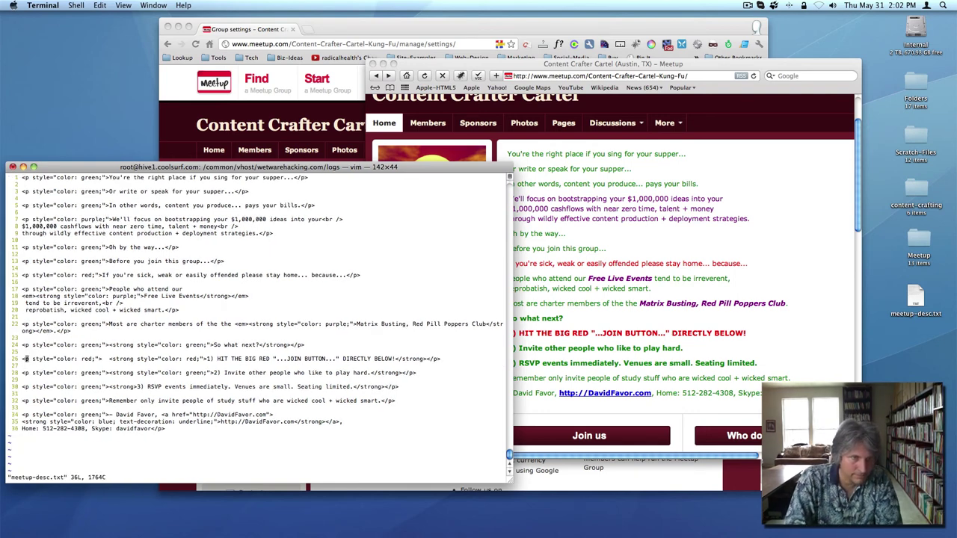
pyautogui.press('w')
pyautogui.press('w')
pyautogui.press('w')
pyautogui.press('w')
pyautogui.press('w')
pyautogui.write('cwgreen;')
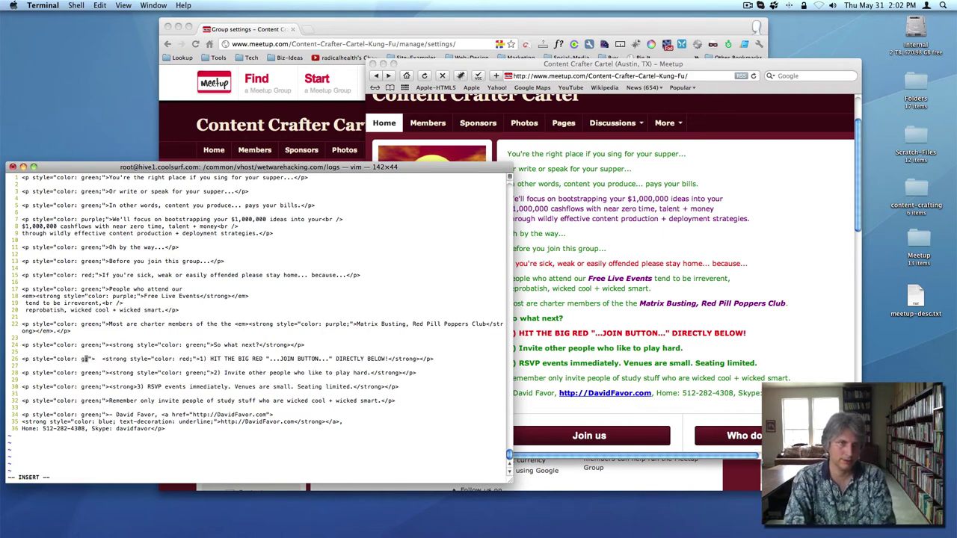
pyautogui.press('Escape')
pyautogui.press('l')
pyautogui.press('l')
pyautogui.press('x')
pyautogui.press('x')
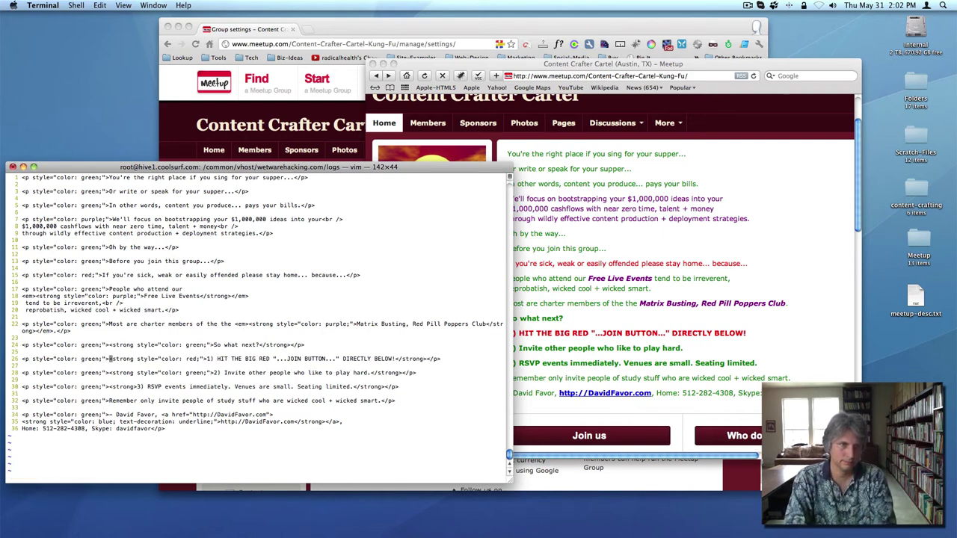
# Step: Turn off vim's line numbers with :set nonumber
pyautogui.write(':wet')
pyautogui.press('BackSpace')
pyautogui.press('BackSpace')
pyautogui.press('BackSpace')
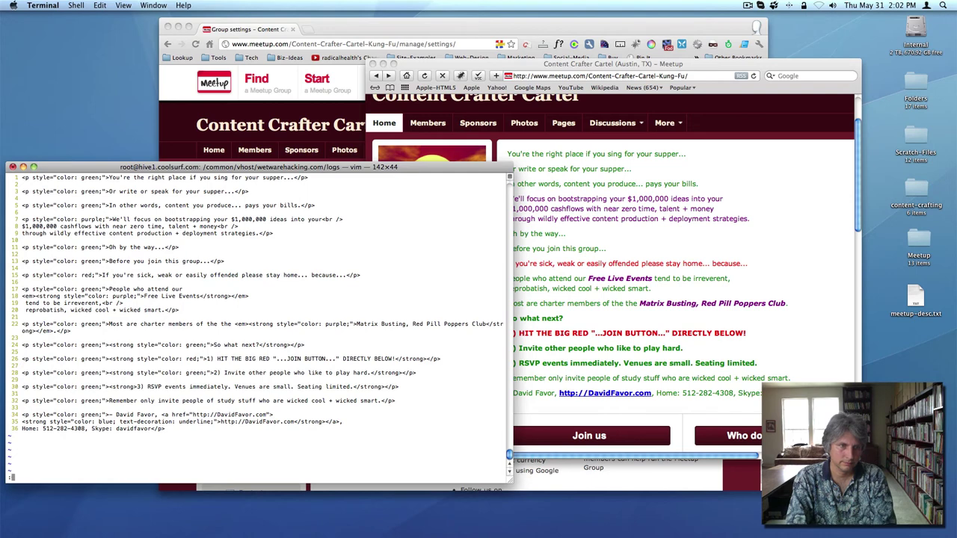
pyautogui.write('set nonumber')
pyautogui.press('Return')
# Step: Delete the inline style attribute from the strong tag in the "So what next?" line
pyautogui.press('l')
pyautogui.press('l')
pyautogui.press('l')
pyautogui.press('l')
pyautogui.press('l')
pyautogui.press('l')
pyautogui.press('l')
pyautogui.press('l')
pyautogui.press('l')
pyautogui.press('l')
pyautogui.press('l')
pyautogui.press('l')
pyautogui.press('l')
pyautogui.press('l')
pyautogui.press('l')
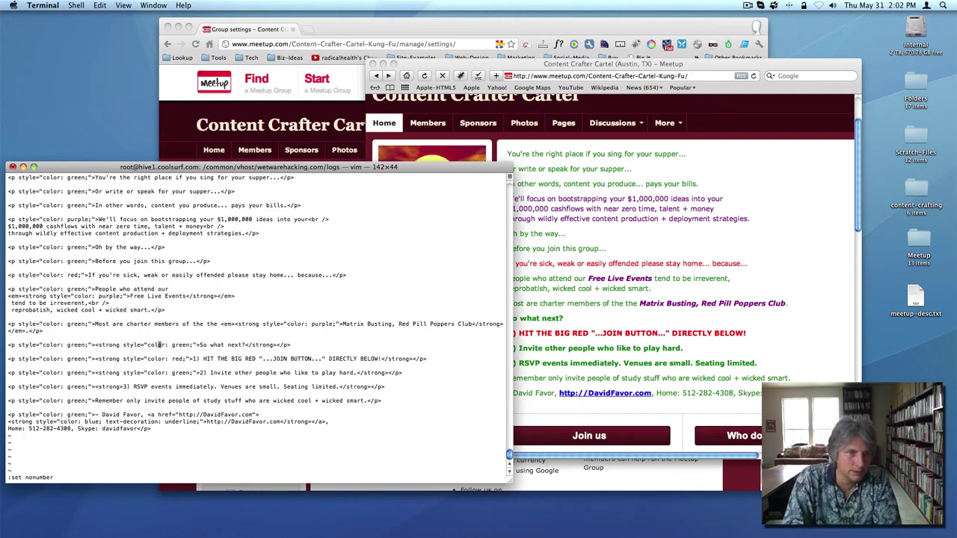
pyautogui.press('k')
pyautogui.press('h')
pyautogui.press('h')
pyautogui.press('h')
pyautogui.press('h')
pyautogui.press('h')
pyautogui.press('h')
pyautogui.press('h')
pyautogui.press('h')
pyautogui.press('h')
pyautogui.press('h')
pyautogui.press('h')
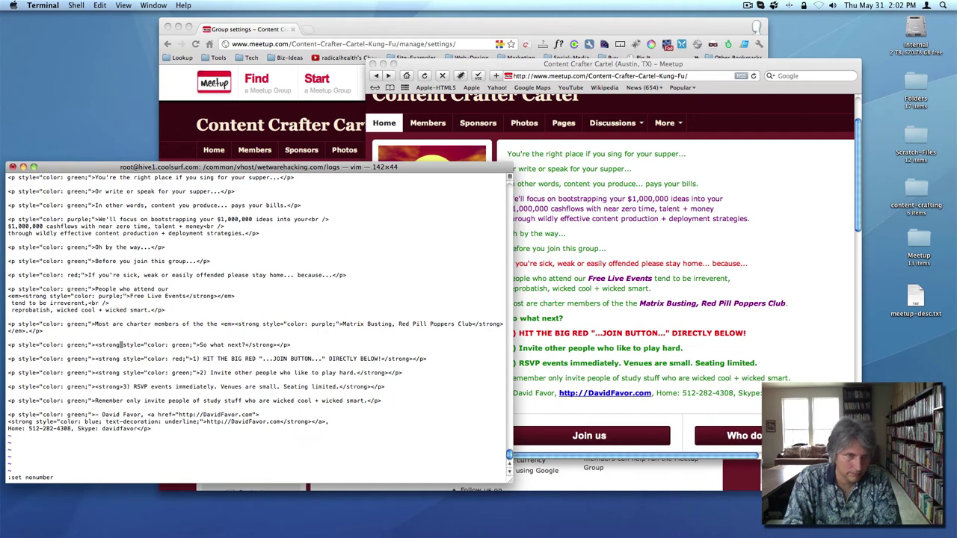
pyautogui.press('x')
pyautogui.press('x')
pyautogui.press('x')
pyautogui.press('x')
pyautogui.press('x')
pyautogui.press('x')
pyautogui.press('x')
pyautogui.press('x')
pyautogui.press('x')
pyautogui.press('x')
pyautogui.press('x')
pyautogui.press('x')
pyautogui.press('x')
pyautogui.press('x')
pyautogui.press('x')
pyautogui.press('x')
pyautogui.press('x')
pyautogui.press('x')
pyautogui.press('x')
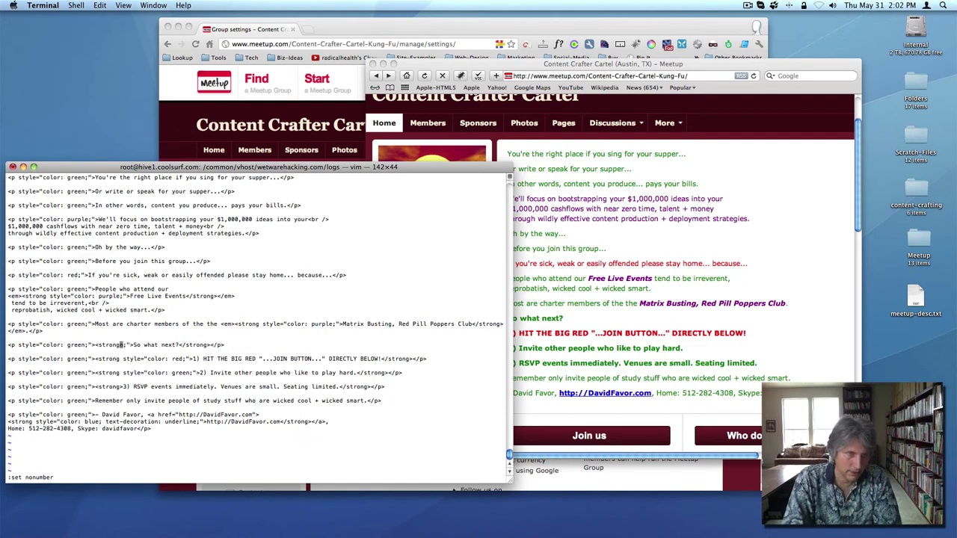
pyautogui.press('x')
pyautogui.press('x')
pyautogui.press('x')
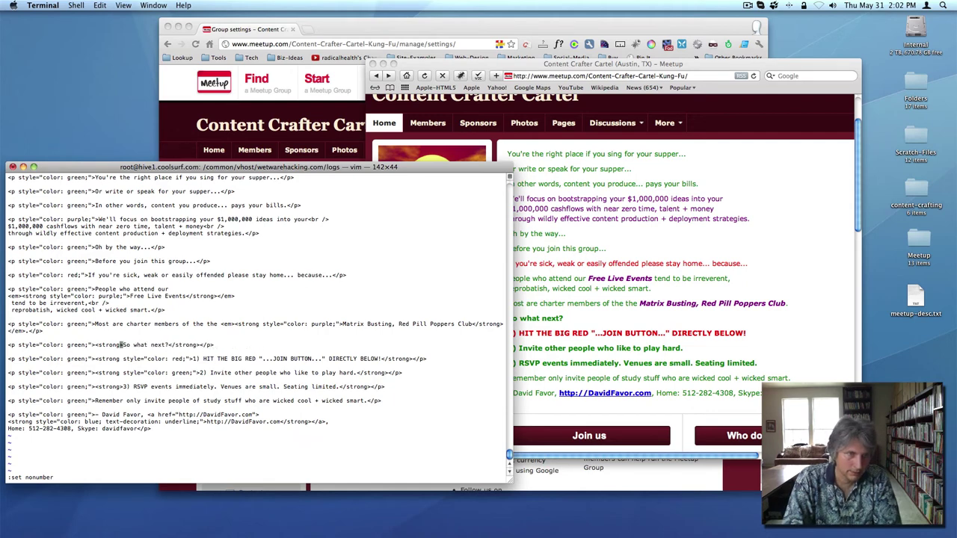
# Step: Delete the inline style attribute from the strong tag in the "1) HIT THE BIG RED" line
pyautogui.press('j')
pyautogui.press('x')
pyautogui.press('x')
pyautogui.press('x')
pyautogui.press('x')
pyautogui.press('x')
pyautogui.press('x')
pyautogui.press('x')
pyautogui.press('x')
pyautogui.press('x')
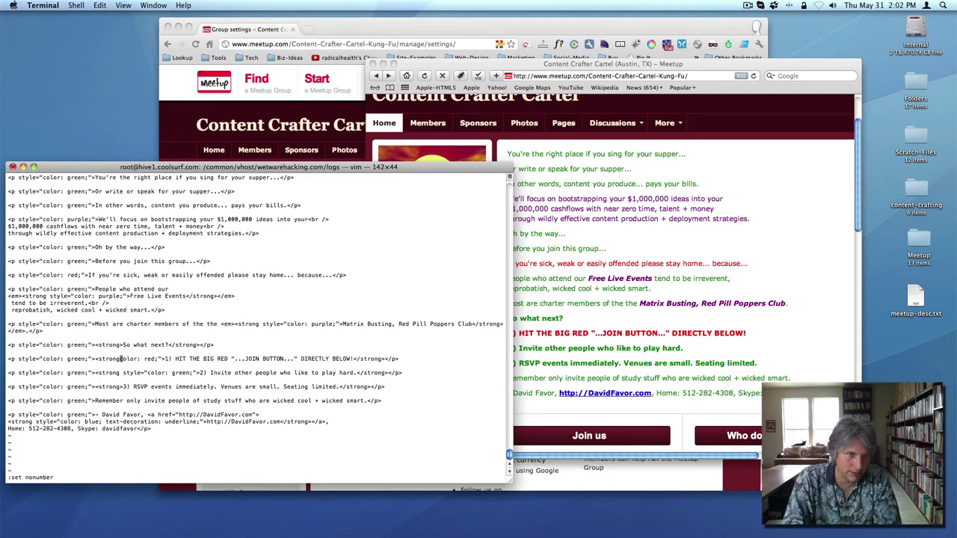
pyautogui.press('x')
pyautogui.press('x')
pyautogui.press('x')
pyautogui.press('x')
pyautogui.press('x')
pyautogui.press('x')
pyautogui.press('x')
pyautogui.press('x')
pyautogui.press('x')
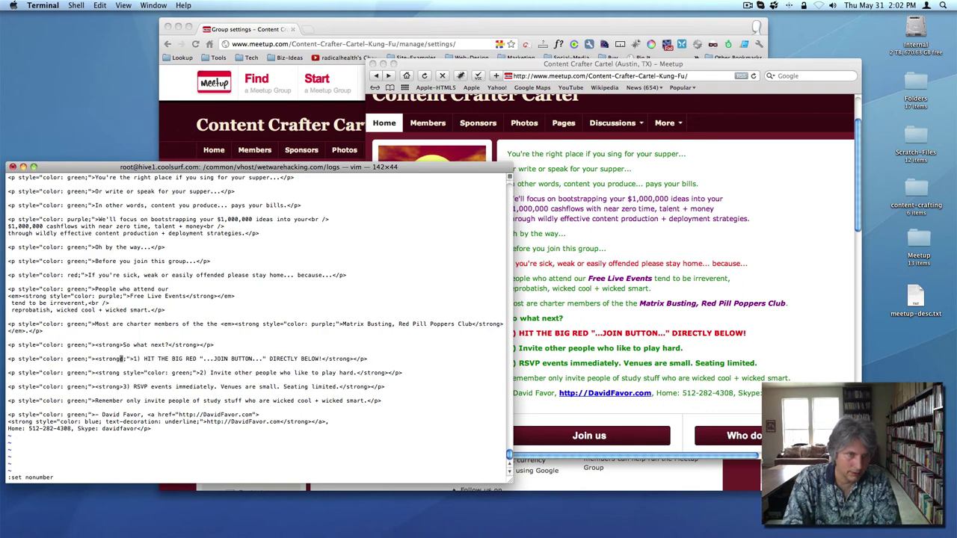
pyautogui.press('x')
pyautogui.press('x')
# Step: Delete the inline style attribute from the strong tag in the "2) Invite other people" line
pyautogui.press('j')
pyautogui.press('j')
pyautogui.press('j')
pyautogui.press('k')
pyautogui.press('x')
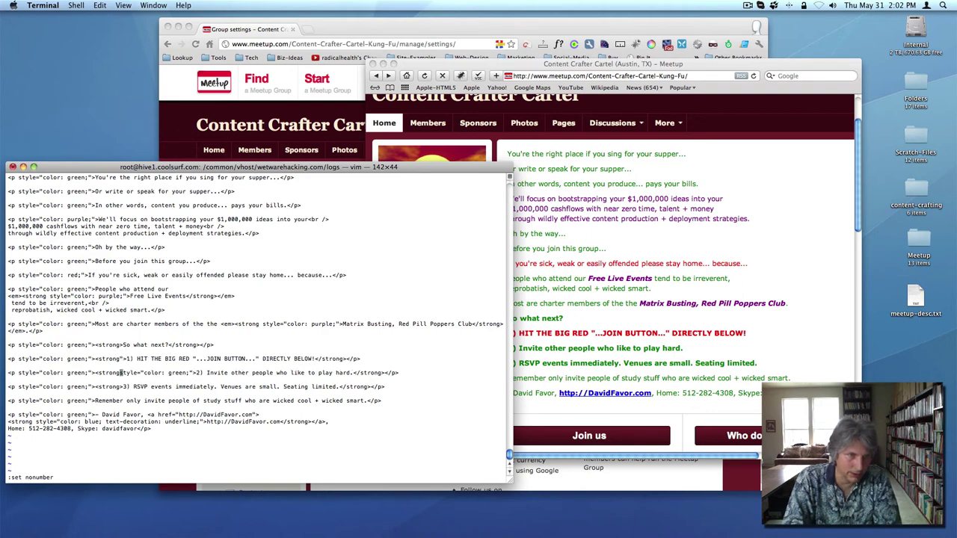
pyautogui.press('x')
pyautogui.press('x')
pyautogui.press('x')
pyautogui.press('x')
pyautogui.press('x')
pyautogui.press('x')
pyautogui.press('x')
pyautogui.press('x')
pyautogui.press('x')
pyautogui.press('x')
pyautogui.press('x')
pyautogui.press('x')
pyautogui.press('x')
pyautogui.press('x')
pyautogui.press('x')
pyautogui.press('x')
pyautogui.press('x')
pyautogui.press('x')
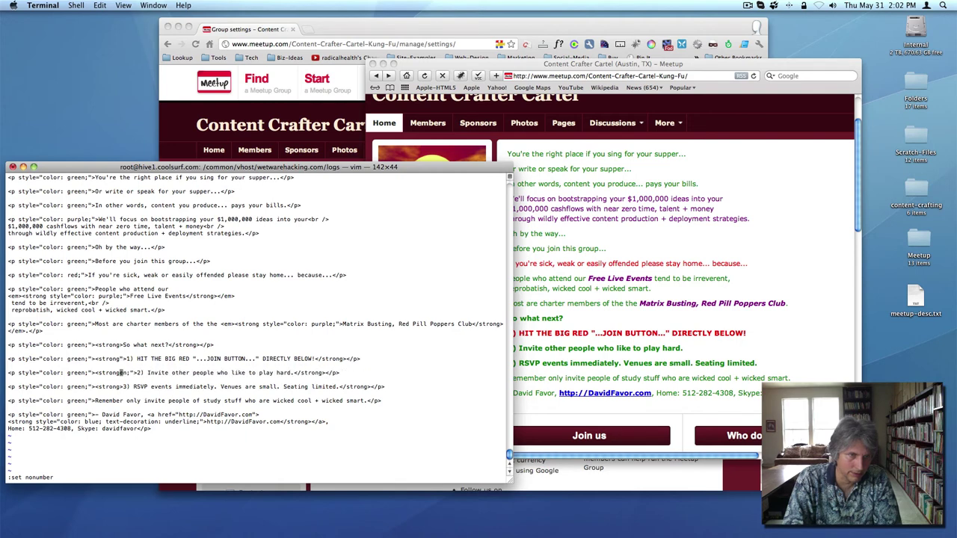
pyautogui.press('x')
pyautogui.press('x')
pyautogui.press('x')
pyautogui.press('x')
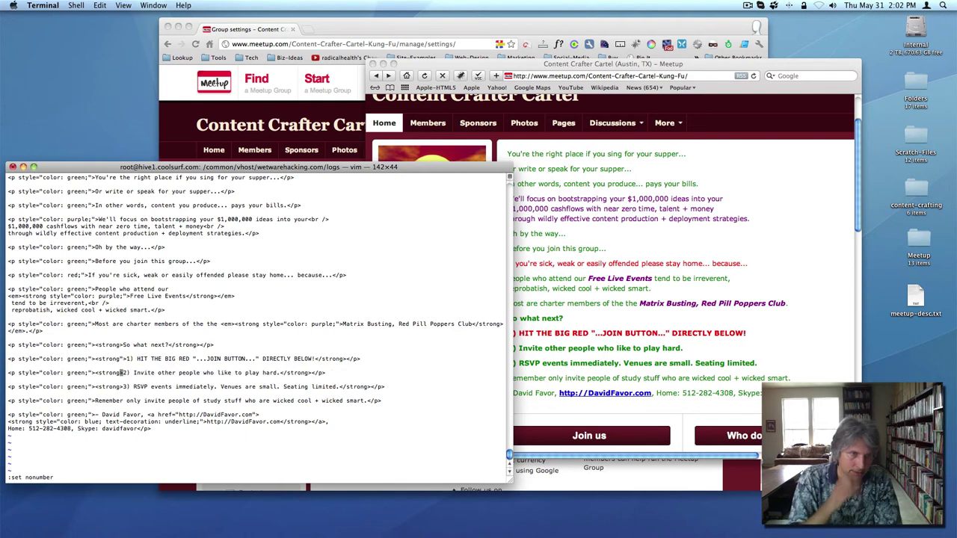
# Step: Delete the stray quotation mark from the strong tag in the "1) HIT THE BIG RED" line and save the file
pyautogui.press('k')
pyautogui.press('k')
pyautogui.write('x')
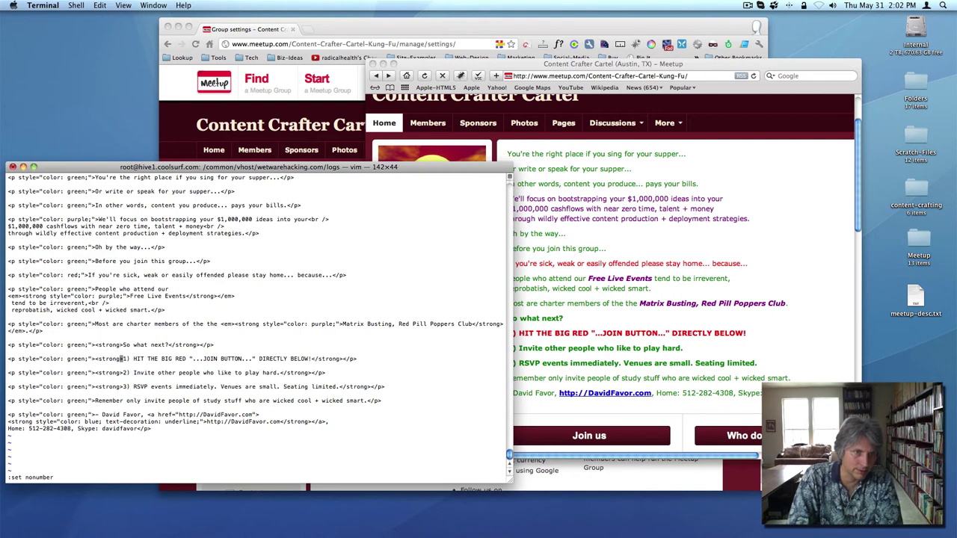
pyautogui.write(':w')
pyautogui.press('Return')
# Step: Insert "BIG RED " before "JOIN BUTTON" inside the quoted phrase of the "1) HIT THE BIG RED" line
pyautogui.press('j')
pyautogui.press('j')
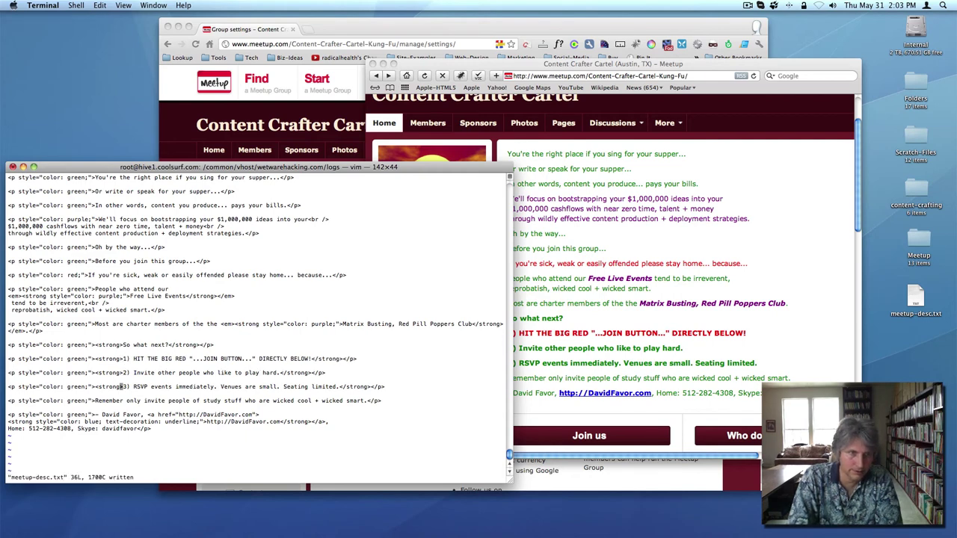
pyautogui.press('k')
pyautogui.press('k')
pyautogui.press('k')
pyautogui.press('k')
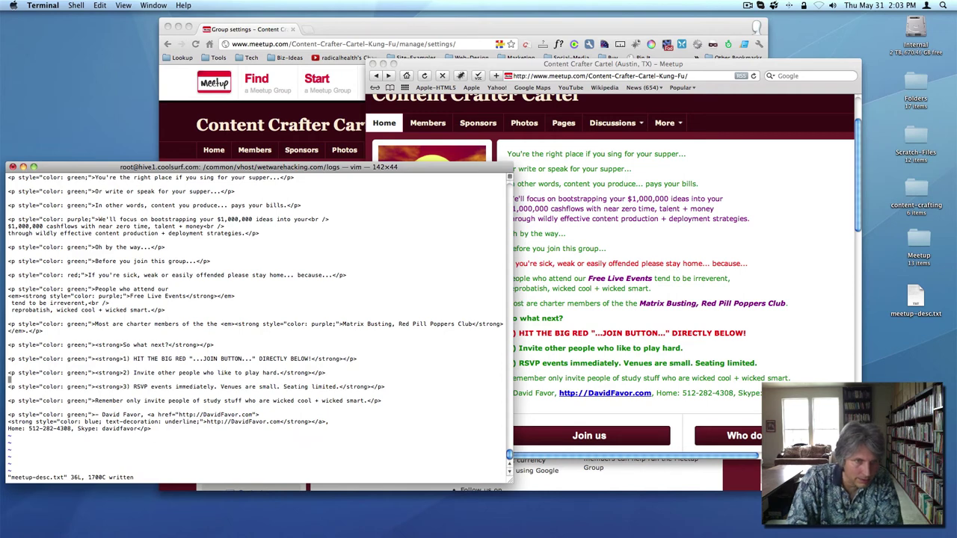
pyautogui.press('l')
pyautogui.press('l')
pyautogui.press('l')
pyautogui.press('l')
pyautogui.press('l')
pyautogui.press('w')
pyautogui.press('w')
pyautogui.press('w')
pyautogui.press('w')
pyautogui.press('w')
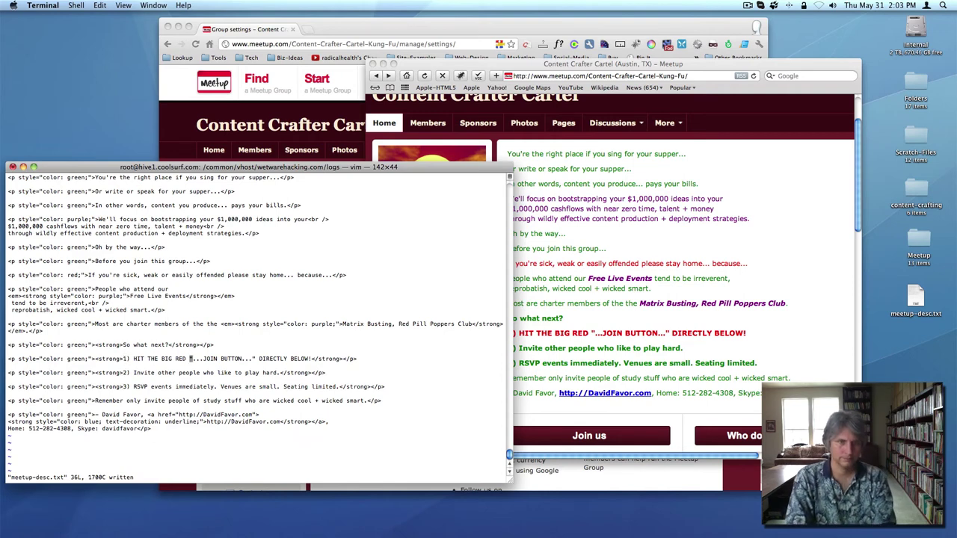
pyautogui.write('i<')
pyautogui.press('BackSpace')
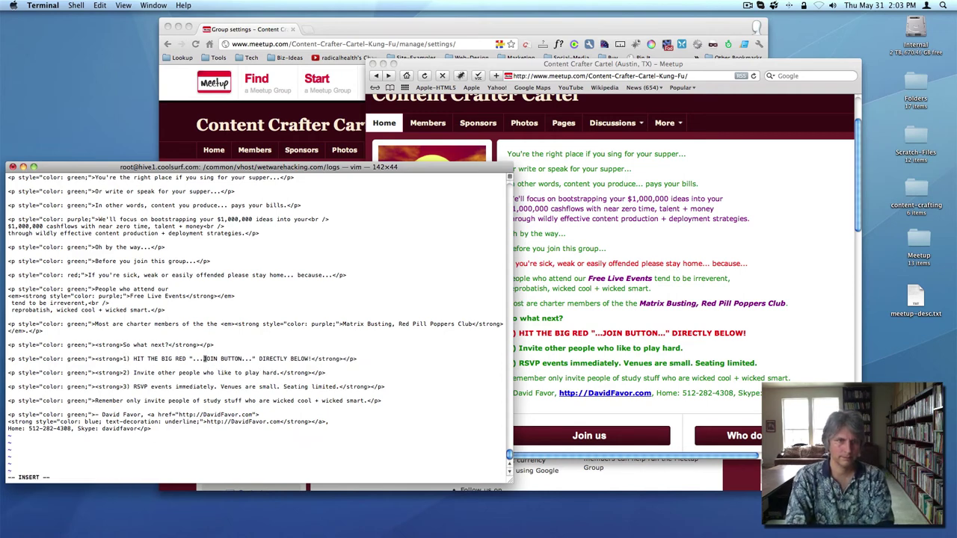
pyautogui.write('Bi')
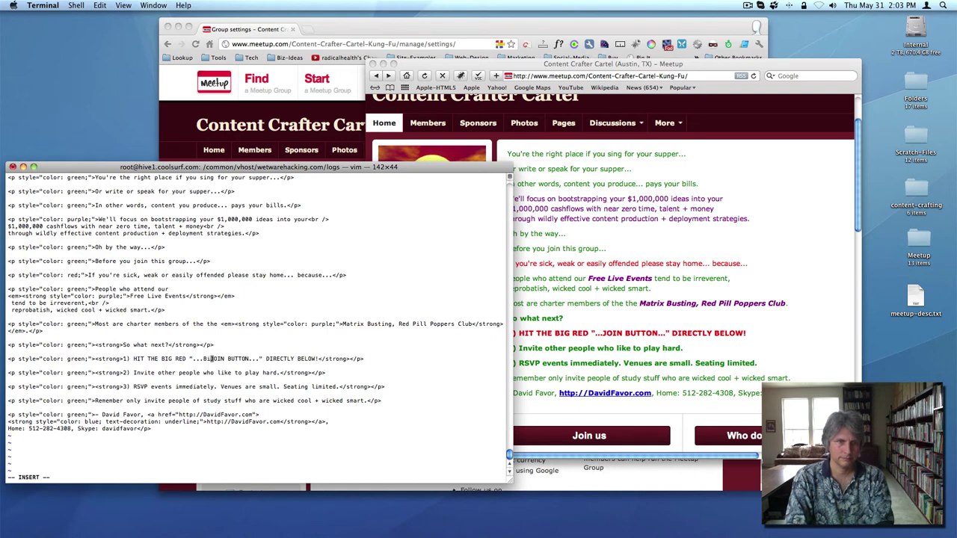
pyautogui.press('BackSpace')
pyautogui.write('IG RED')
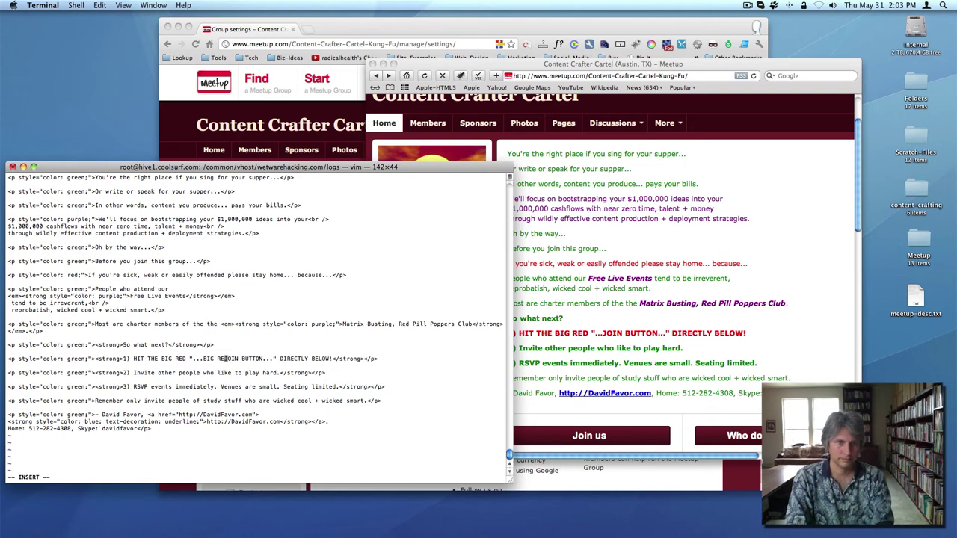
# Step: Delete the words "BIG RED" that stand before the opening quotation mark in line 1)
pyautogui.press('Escape')
pyautogui.press('h')
pyautogui.press('h')
pyautogui.press('h')
pyautogui.press('h')
pyautogui.press('h')
pyautogui.press('h')
pyautogui.press('h')
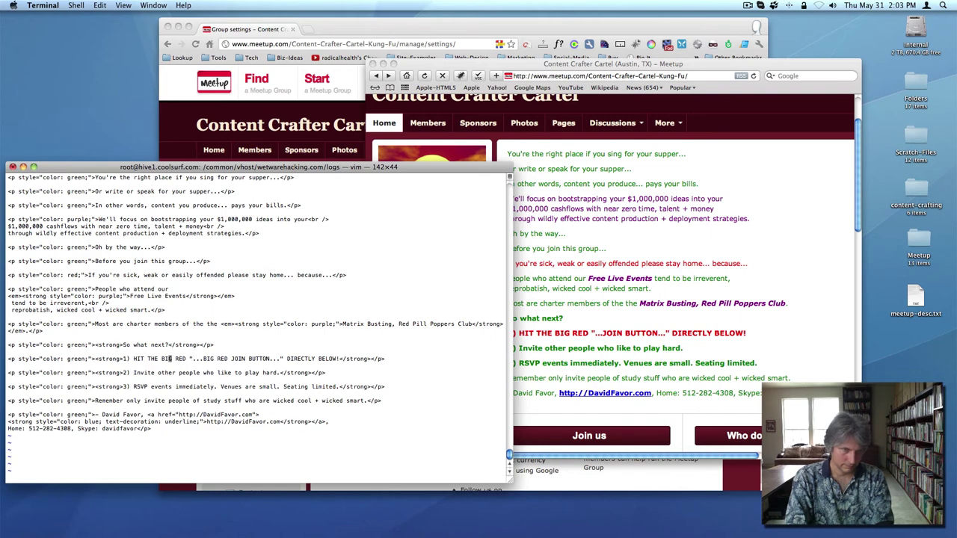
pyautogui.press('x')
pyautogui.press('x')
pyautogui.press('x')
pyautogui.press('x')
pyautogui.press('x')
pyautogui.press('x')
pyautogui.press('x')
pyautogui.press('x')
pyautogui.press('x')
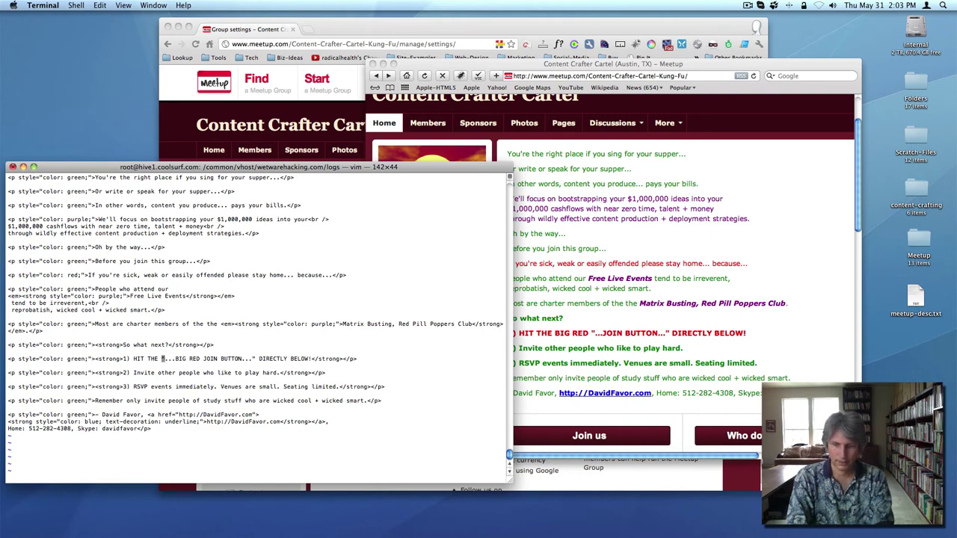
# Step: Insert an opening <span style="color: red;"> tag before the quoted "...BIG RED JOIN BUTTON..." phrase
pyautogui.write('i')
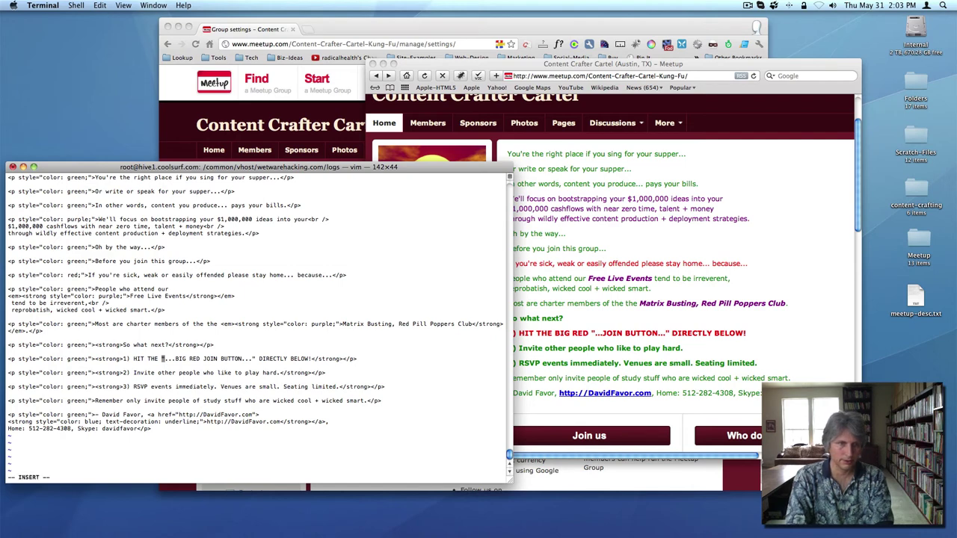
pyautogui.write('<st')
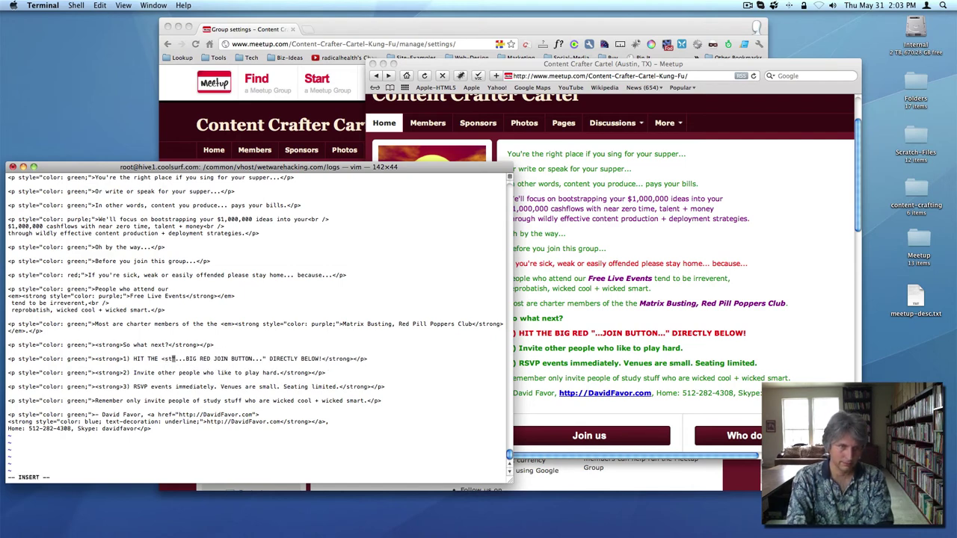
pyautogui.write('an ')
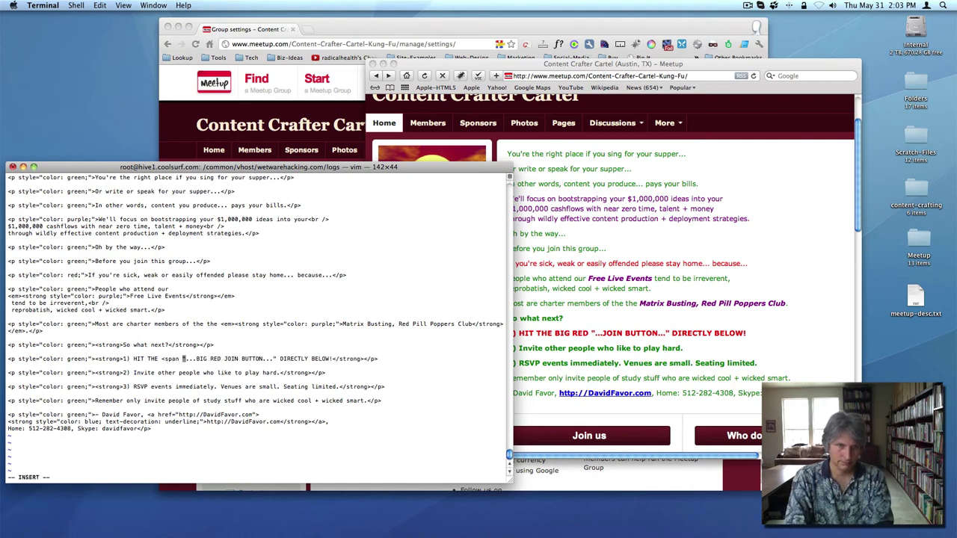
pyautogui.write('style="C')
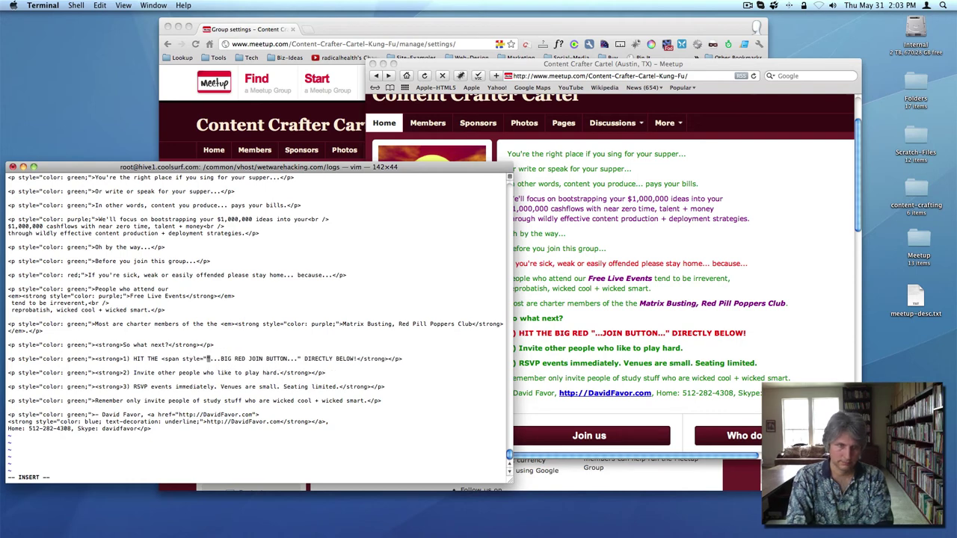
pyautogui.press('BackSpace')
pyautogui.write('"')
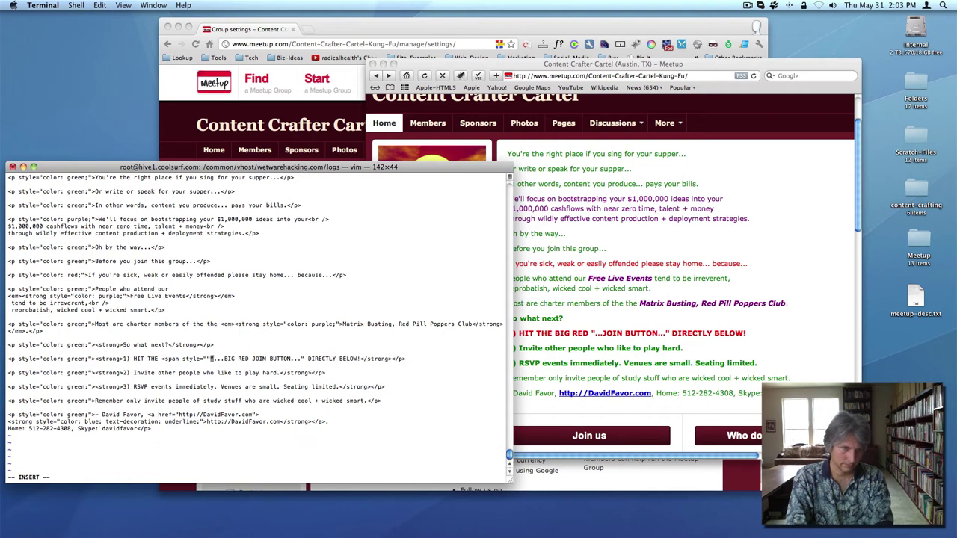
pyautogui.press('BackSpace')
pyautogui.write('color:r')
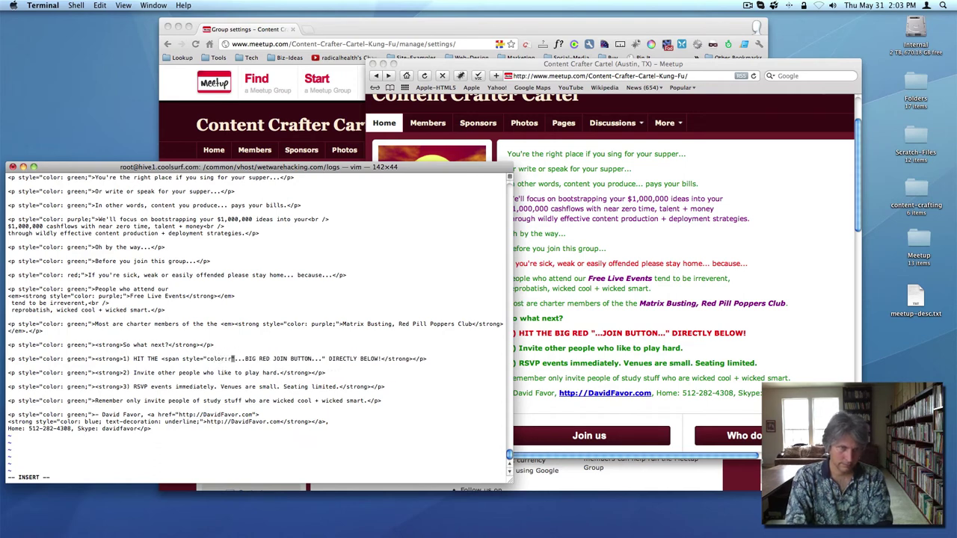
pyautogui.press('BackSpace')
pyautogui.write('red;"')
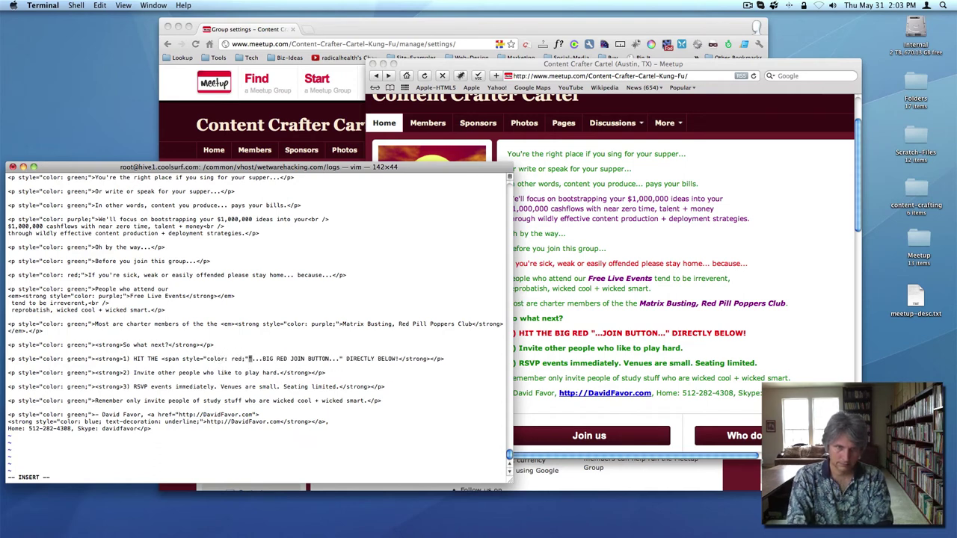
pyautogui.write('>')
pyautogui.press('Escape')
# Step: Close the span with </span> after the quoted "...BIG RED JOIN BUTTON..." phrase and save the file
pyautogui.press('l')
pyautogui.press('l')
pyautogui.press('l')
pyautogui.press('l')
pyautogui.press('l')
pyautogui.press('l')
pyautogui.press('l')
pyautogui.press('l')
pyautogui.press('l')
pyautogui.press('l')
pyautogui.press('l')
pyautogui.press('l')
pyautogui.press('l')
pyautogui.press('l')
pyautogui.press('l')
pyautogui.press('l')
pyautogui.press('l')
pyautogui.press('l')
pyautogui.press('l')
pyautogui.press('l')
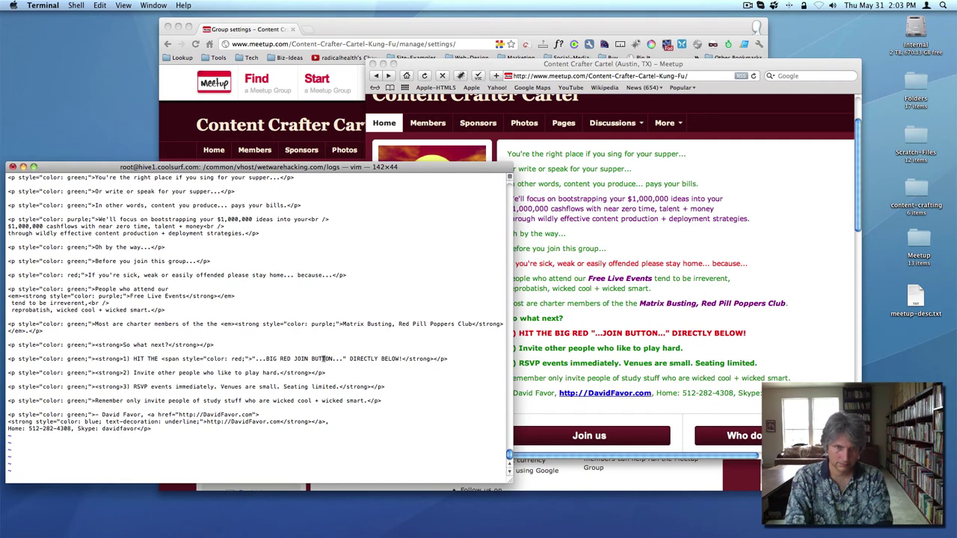
pyautogui.press('l')
pyautogui.press('l')
pyautogui.press('l')
pyautogui.press('l')
pyautogui.press('l')
pyautogui.write('i</')
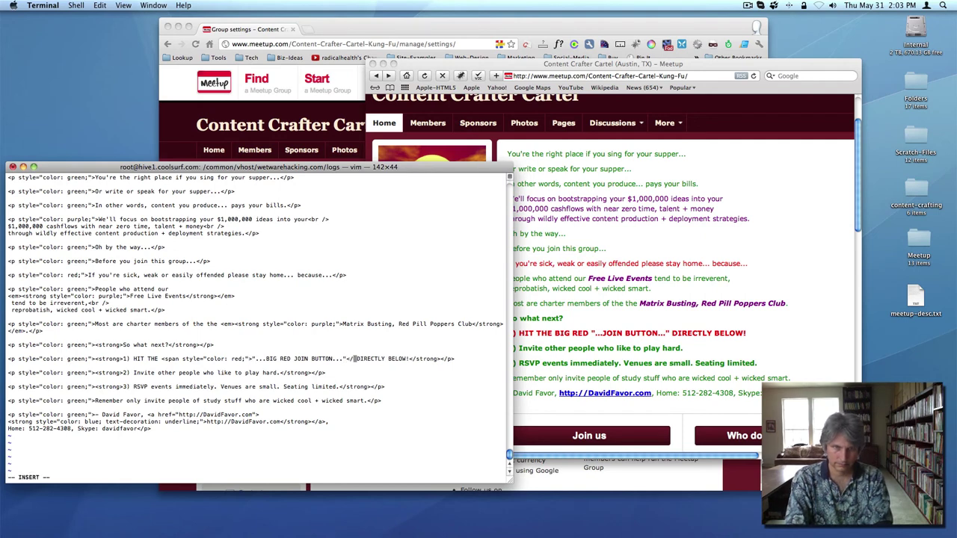
pyautogui.write('span>')
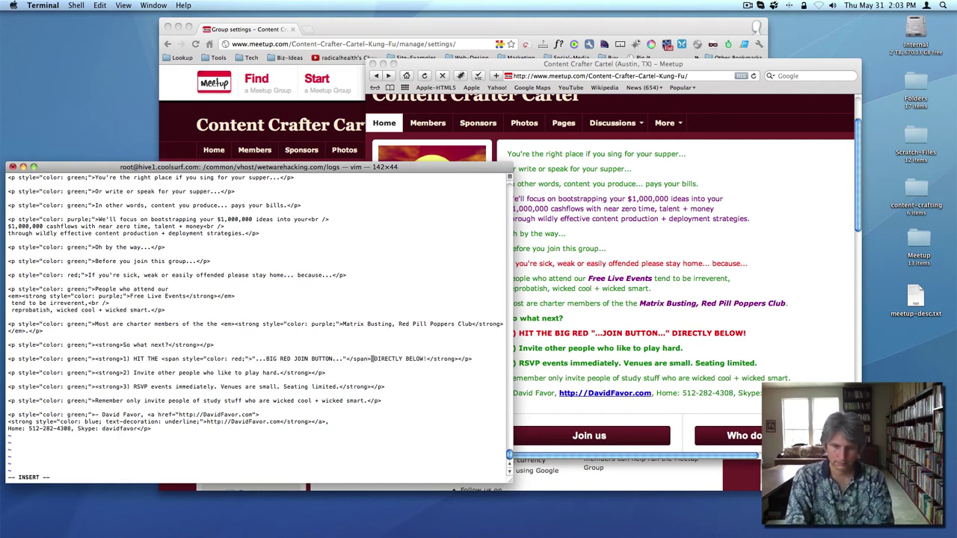
pyautogui.press('Escape')
pyautogui.write(':w')
pyautogui.press('Return')
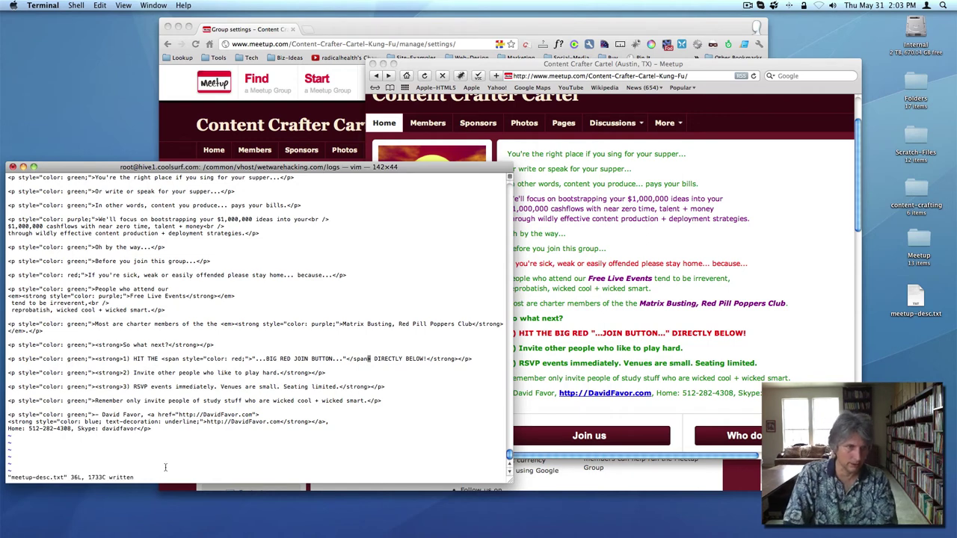
# Step: Copy all the HTML of meetup-desc.txt and open the Meetup group's Basics settings in Chrome
pyautogui.moveTo(159, 428); pyautogui.dragTo(5, 173)
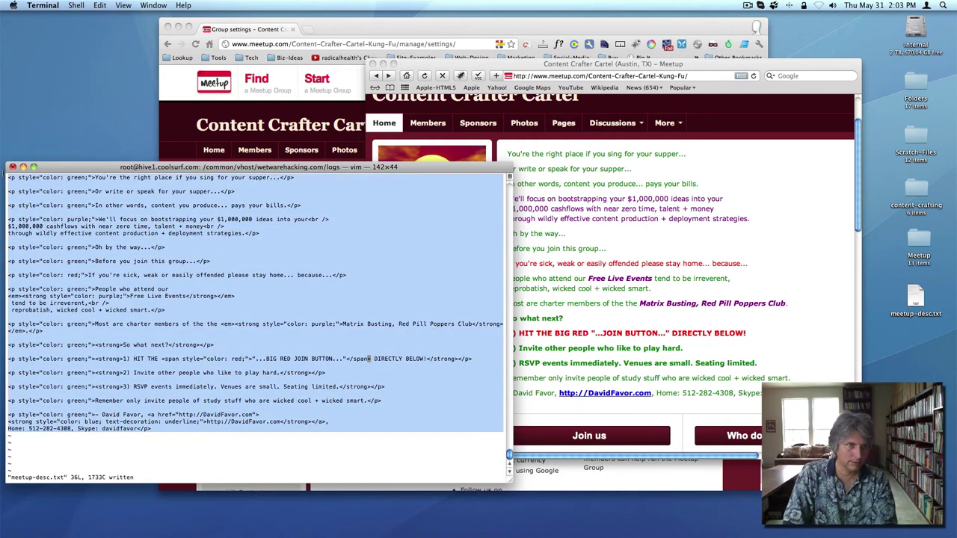
pyautogui.click(192, 103)
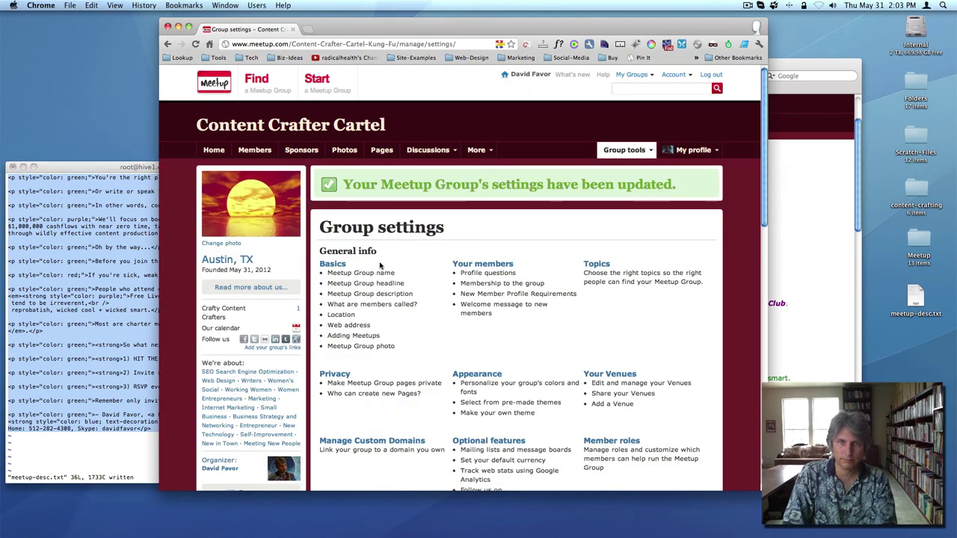
pyautogui.click(332, 264)
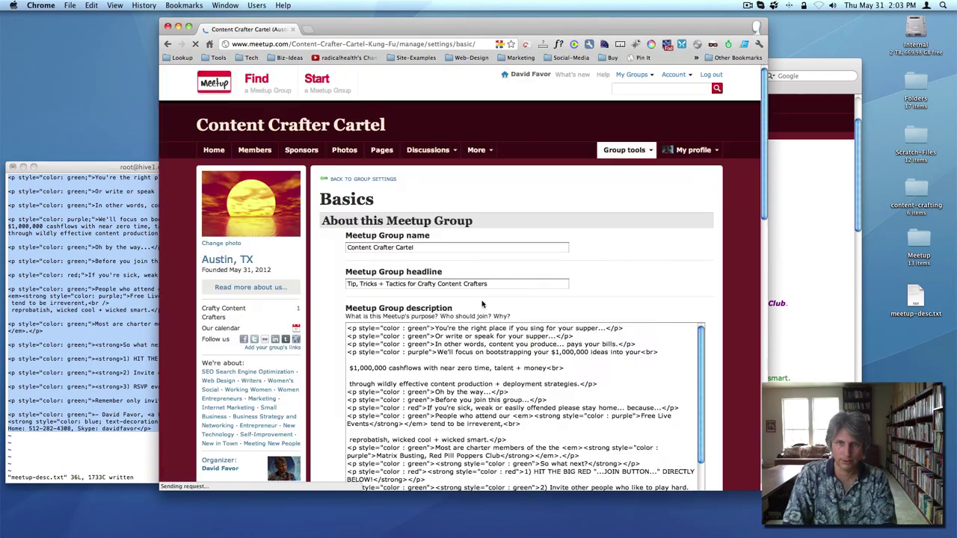
# Step: Replace the Meetup Group description's HTML source with the copied markup and submit the Basics settings
pyautogui.click(481, 345)
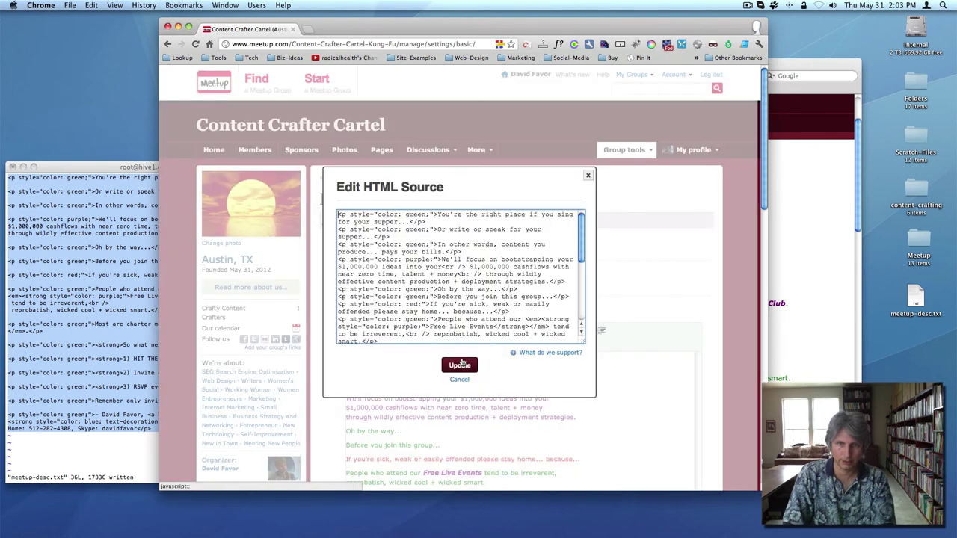
pyautogui.press('super+a')
pyautogui.press('super+v')
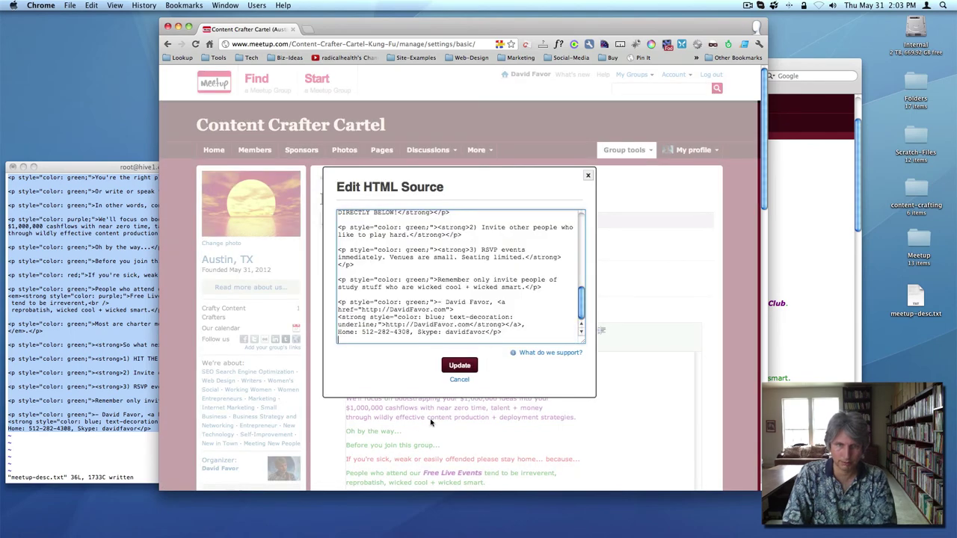
pyautogui.click(449, 367)
pyautogui.scroll(-3, 522, 360)
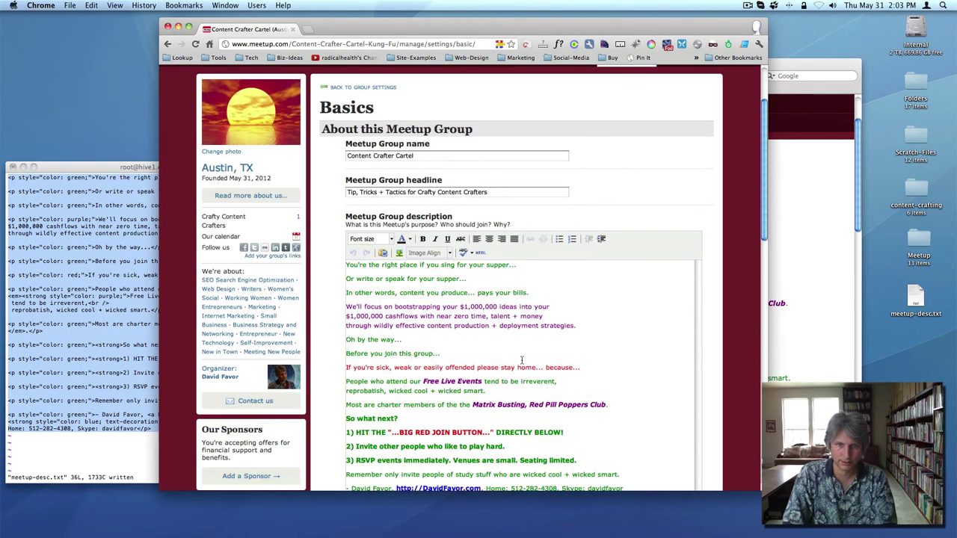
pyautogui.scroll(-15, 523, 360)
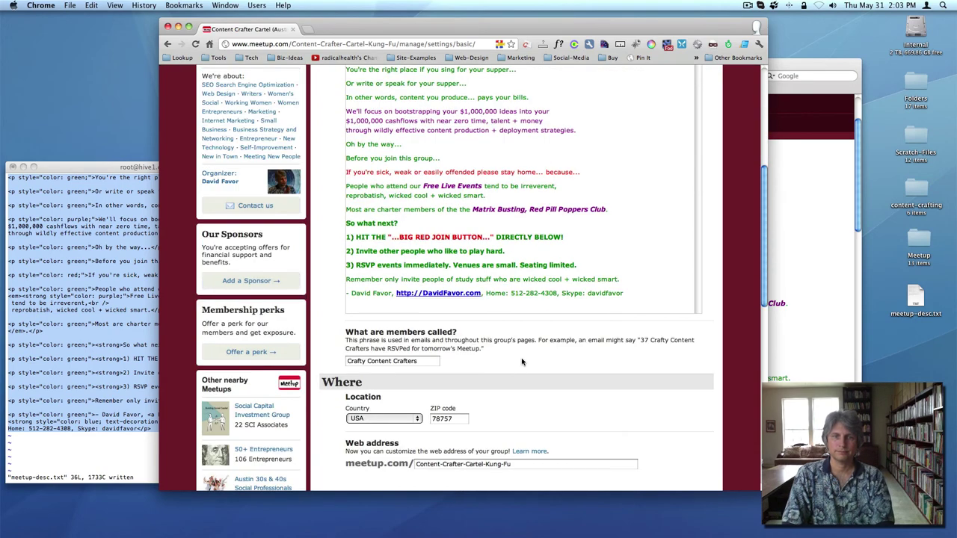
pyautogui.click(515, 455)
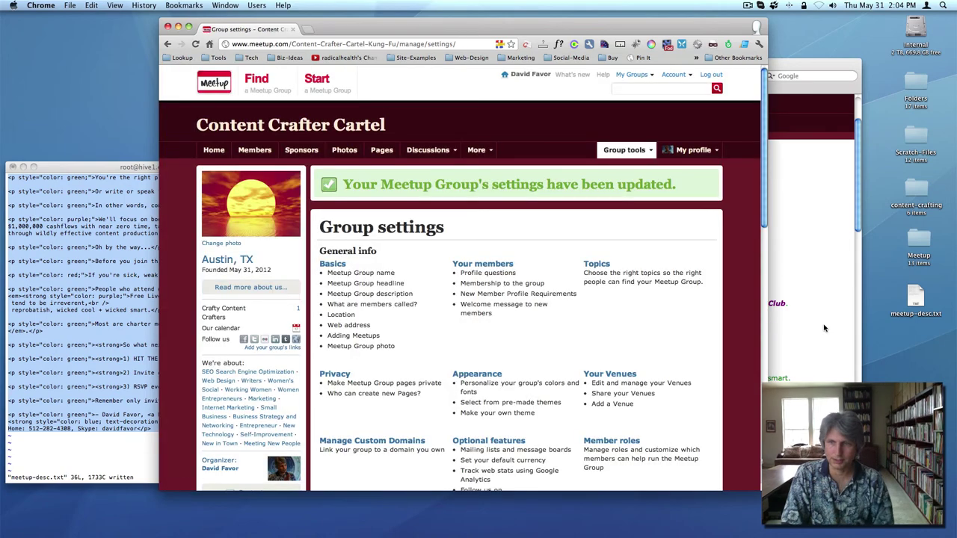
# Step: Switch to Safari, reload the group's public page and check the description's "BIG RED JOIN BUTTON" line
pyautogui.click(825, 328)
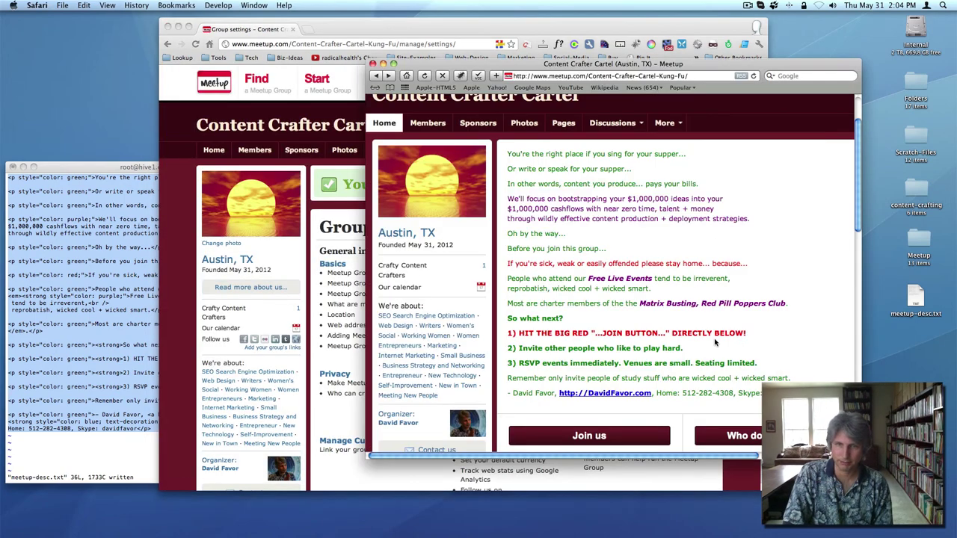
pyautogui.click(427, 77)
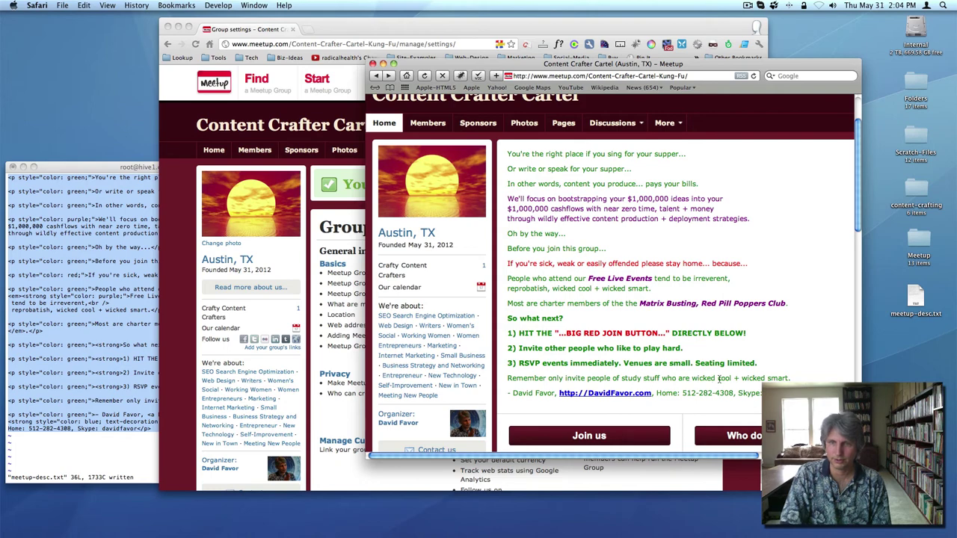
pyautogui.scroll(5, 719, 379)
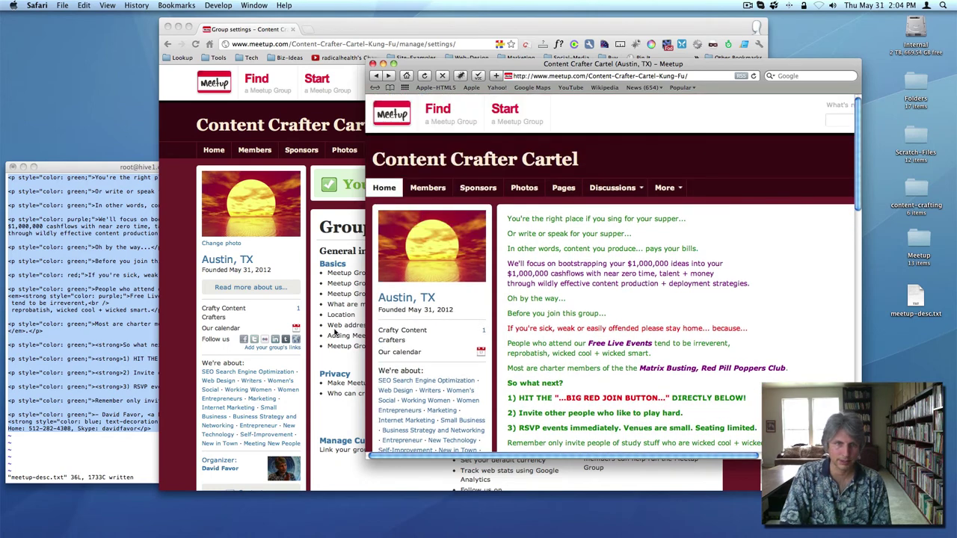
# Step: Switch to Chrome and open the HTML source of the Meetup Group description in the Basics settings
pyautogui.click(336, 334)
pyautogui.click(330, 265)
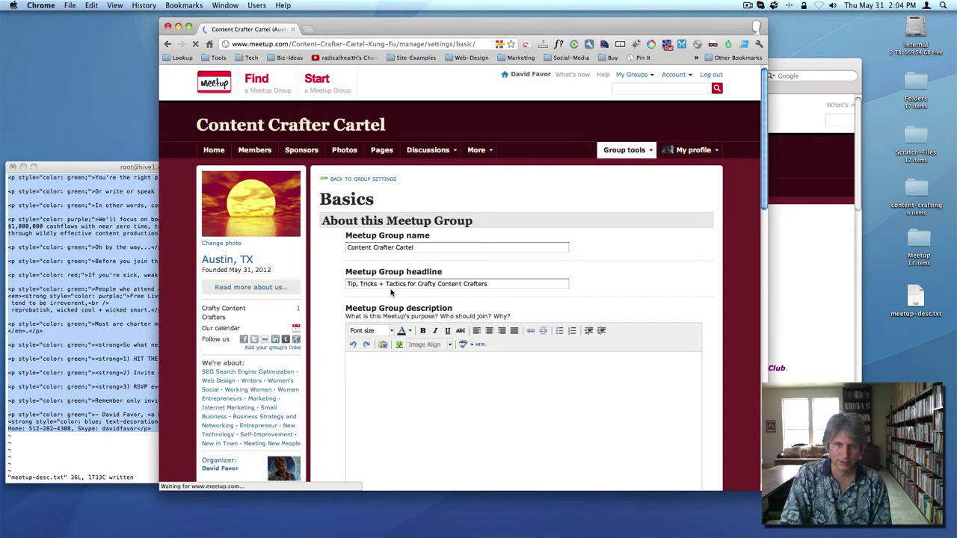
pyautogui.scroll(-1, 451, 392)
pyautogui.scroll(-5, 451, 393)
pyautogui.scroll(7, 479, 314)
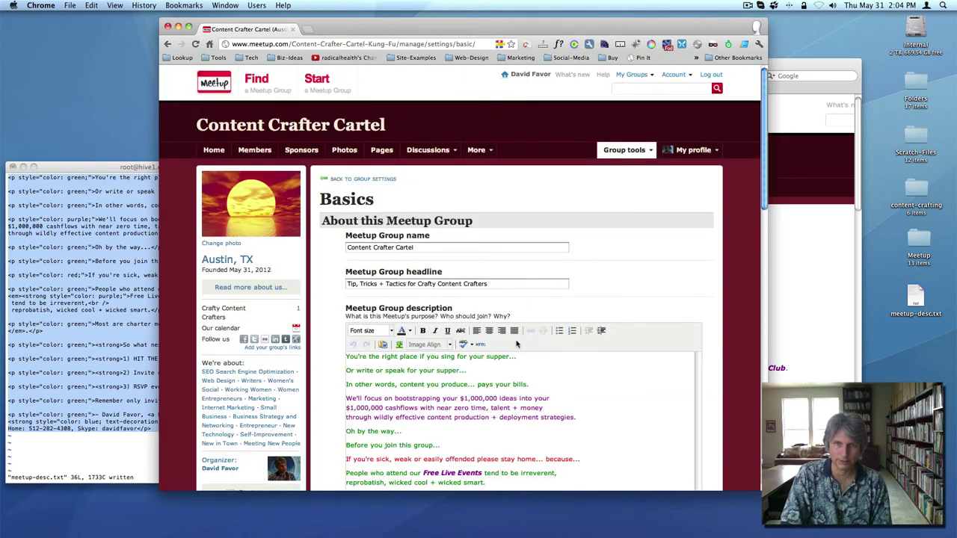
pyautogui.click(480, 345)
pyautogui.scroll(-3, 483, 347)
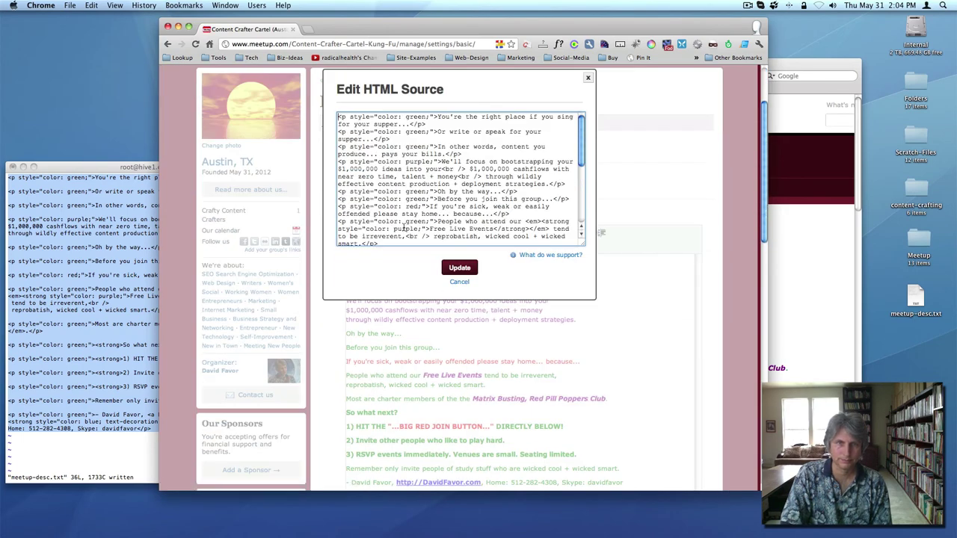
pyautogui.scroll(-10, 394, 228)
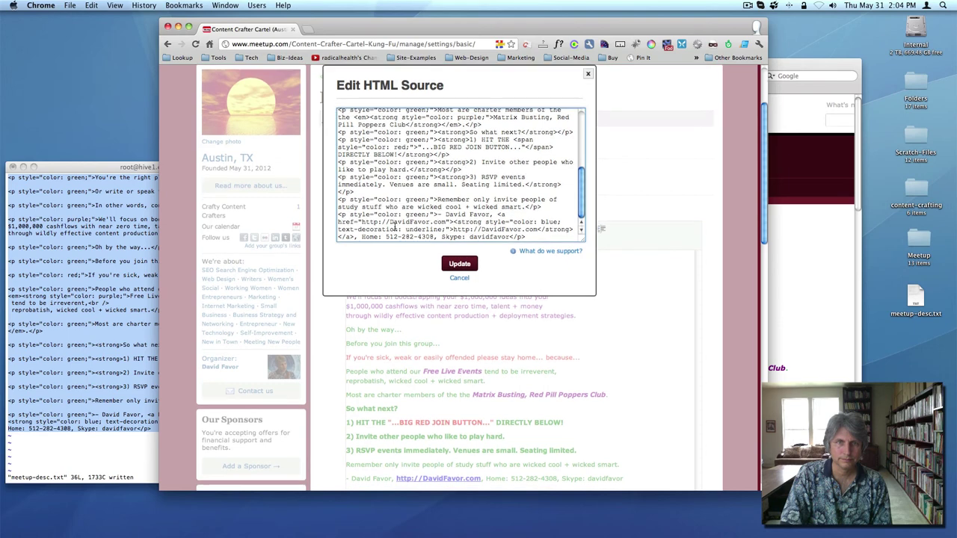
# Step: Change the "Remember only invite people of study stuff" paragraph's color to purple in the HTML source and submit the Basics settings
pyautogui.doubleClick(410, 200)
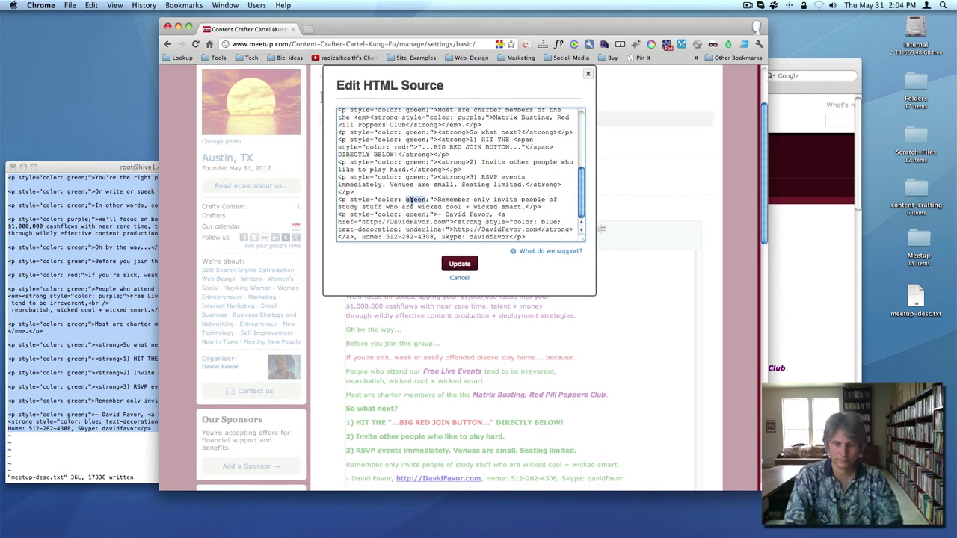
pyautogui.write('purple')
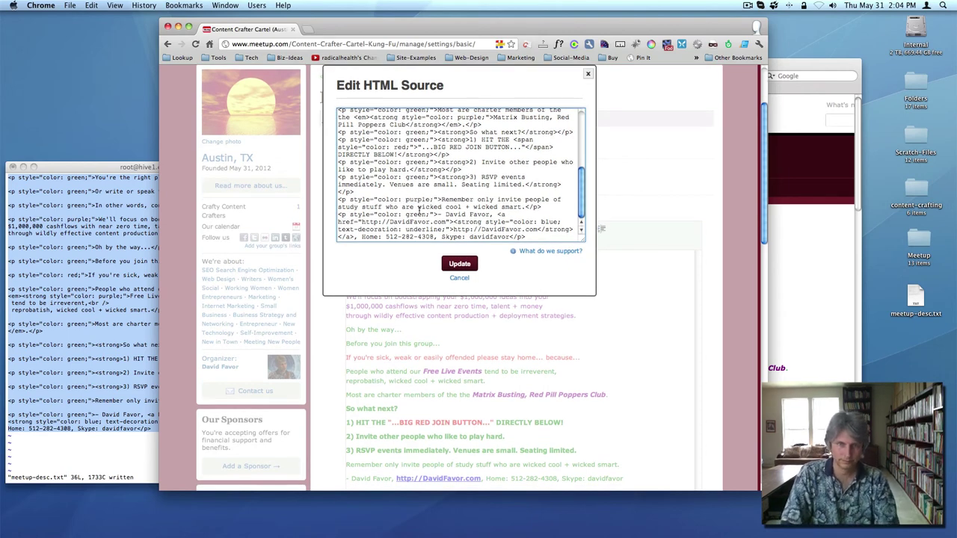
pyautogui.click(455, 262)
pyautogui.scroll(-1, 454, 259)
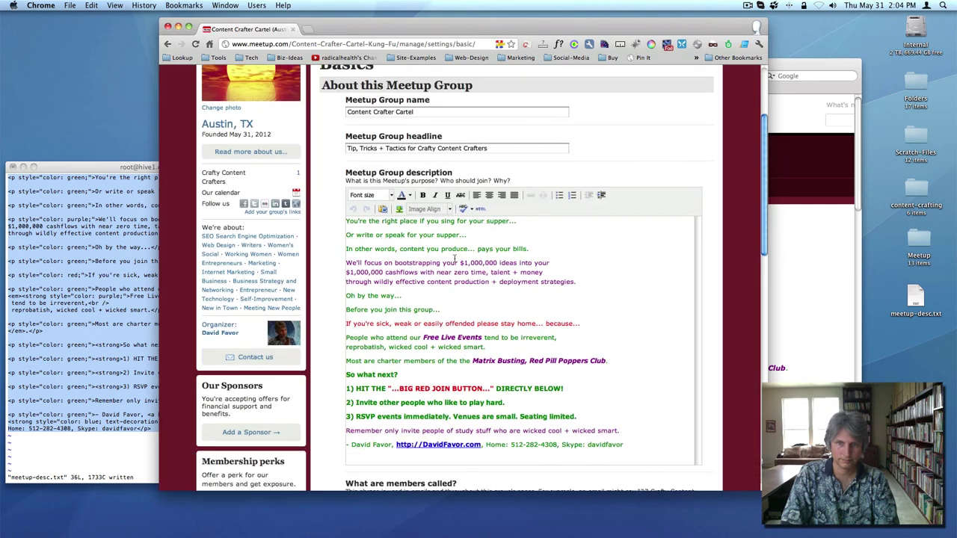
pyautogui.scroll(-2, 454, 259)
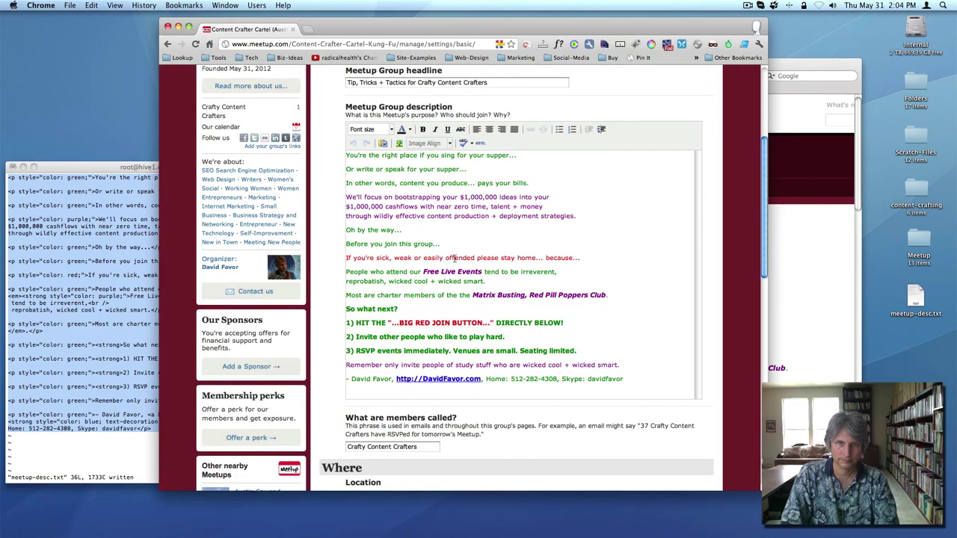
pyautogui.scroll(-15, 455, 259)
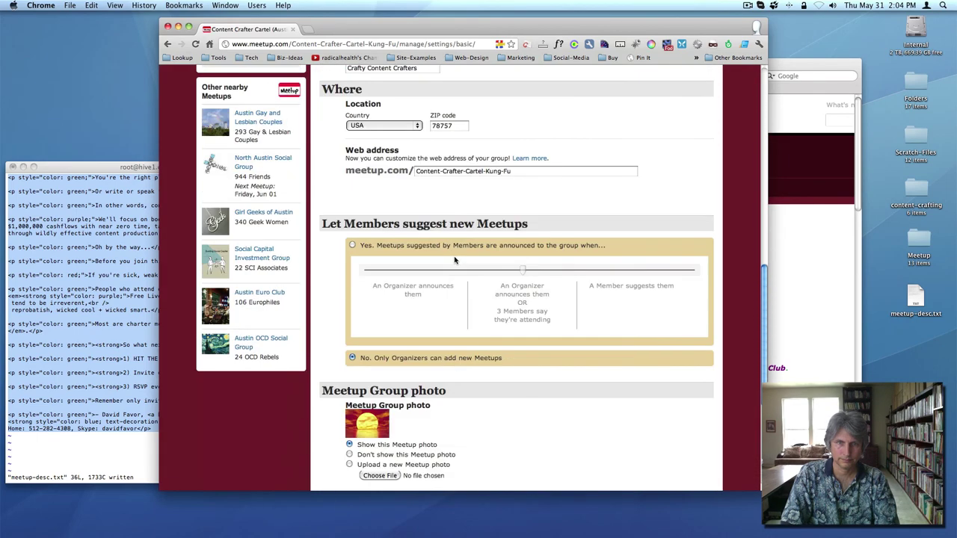
pyautogui.scroll(-1, 424, 449)
pyautogui.click(526, 353)
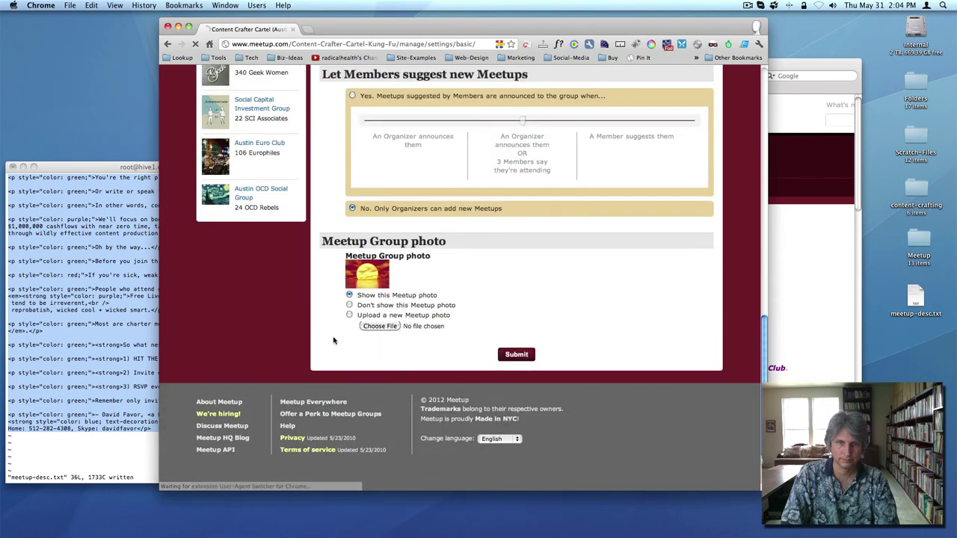
# Step: Switch to Terminal, set the "Remember only invite people" paragraph's color to purple in meetup-desc.txt and save the file
pyautogui.click(119, 336)
pyautogui.click(9, 365)
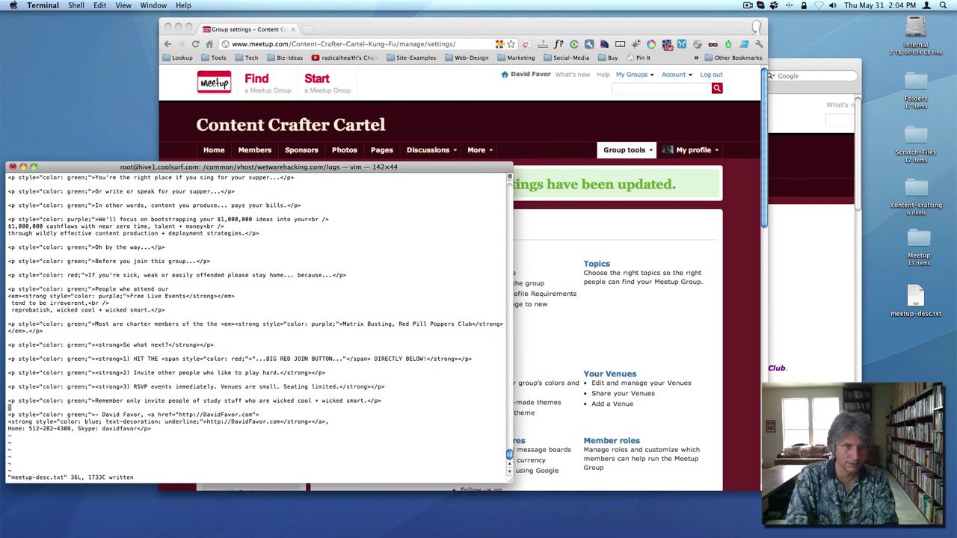
pyautogui.press('Left')
pyautogui.press('Left')
pyautogui.press('Left')
pyautogui.press('Left')
pyautogui.press('Left')
pyautogui.press('Left')
pyautogui.press('Left')
pyautogui.press('Left')
pyautogui.press('Left')
pyautogui.press('Left')
pyautogui.press('Left')
pyautogui.press('Left')
pyautogui.press('Left')
pyautogui.press('Left')
pyautogui.press('Left')
pyautogui.press('Left')
pyautogui.press('Left')
pyautogui.press('Left')
pyautogui.press('Left')
pyautogui.press('Left')
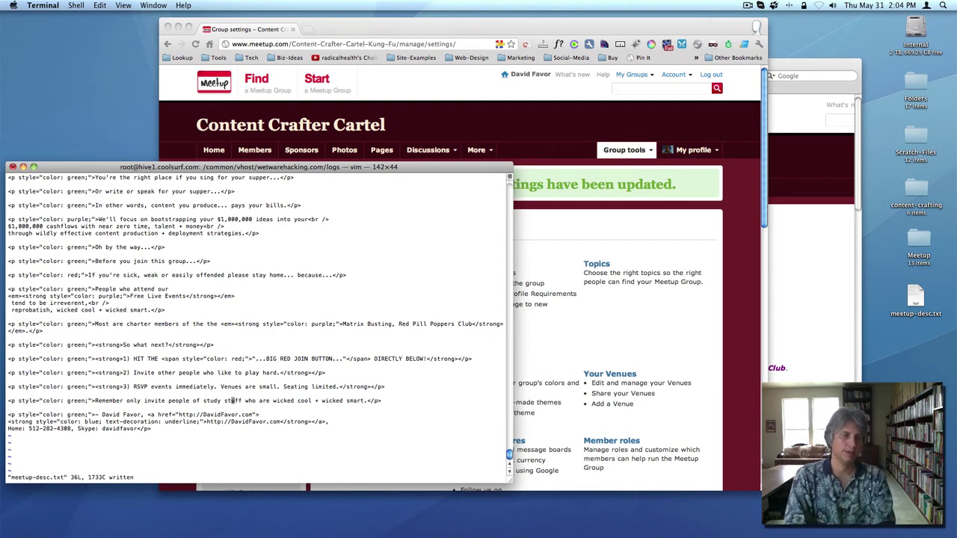
pyautogui.press('Left')
pyautogui.press('Left')
pyautogui.press('Left')
pyautogui.press('Left')
pyautogui.press('Left')
pyautogui.press('Left')
pyautogui.press('Left')
pyautogui.press('Left')
pyautogui.press('Left')
pyautogui.press('Left')
pyautogui.press('Left')
pyautogui.press('Left')
pyautogui.press('Left')
pyautogui.press('Left')
pyautogui.press('Left')
pyautogui.press('Left')
pyautogui.press('Left')
pyautogui.press('Left')
pyautogui.press('Left')
pyautogui.press('Left')
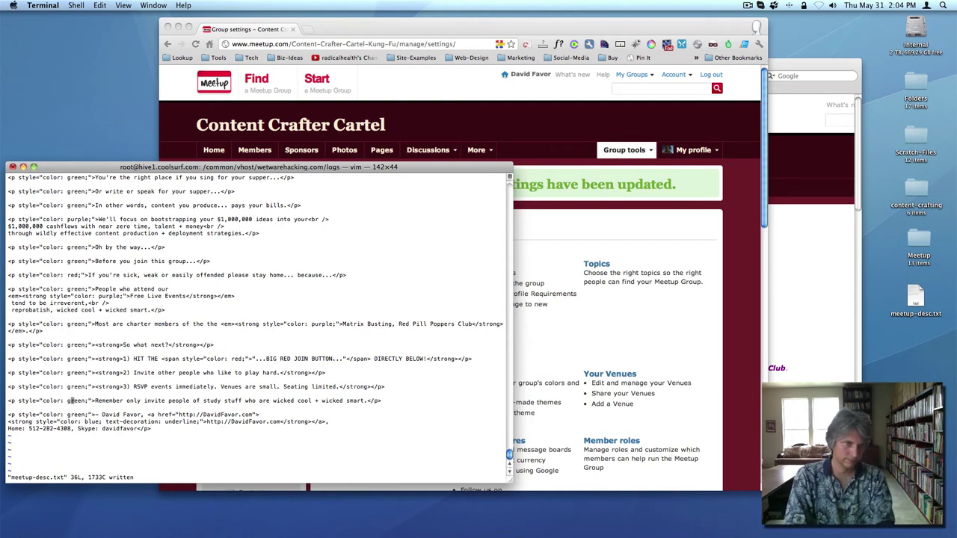
pyautogui.write('cwpurp')
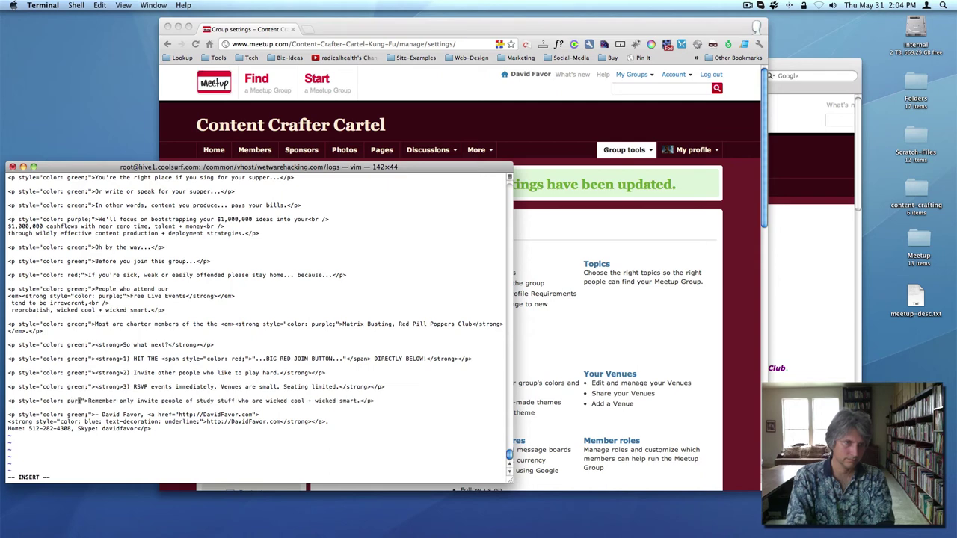
pyautogui.write('le')
pyautogui.press('Escape')
pyautogui.write(':w')
pyautogui.press('Return')
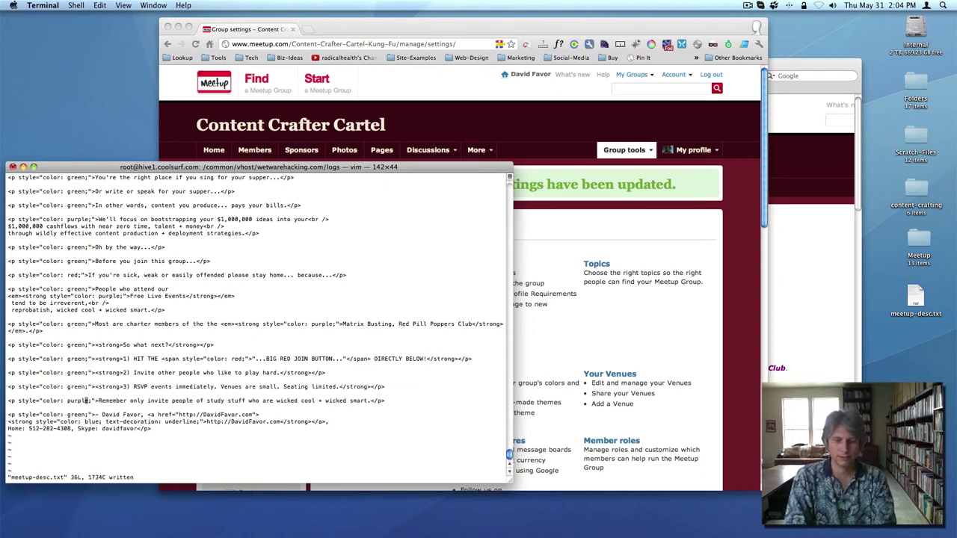
# Step: Quit vim and close the Terminal window
pyautogui.write(':q')
pyautogui.press('Return')
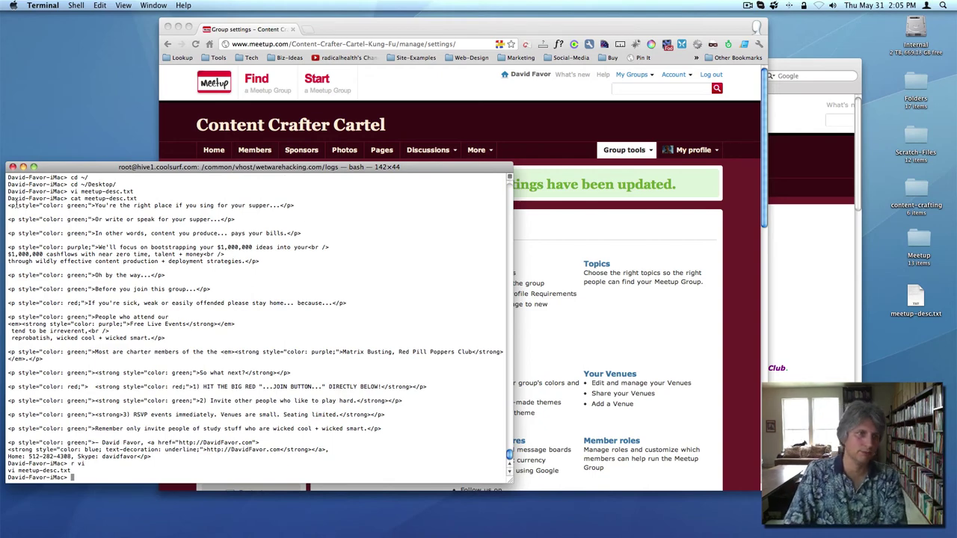
pyautogui.click(12, 167)
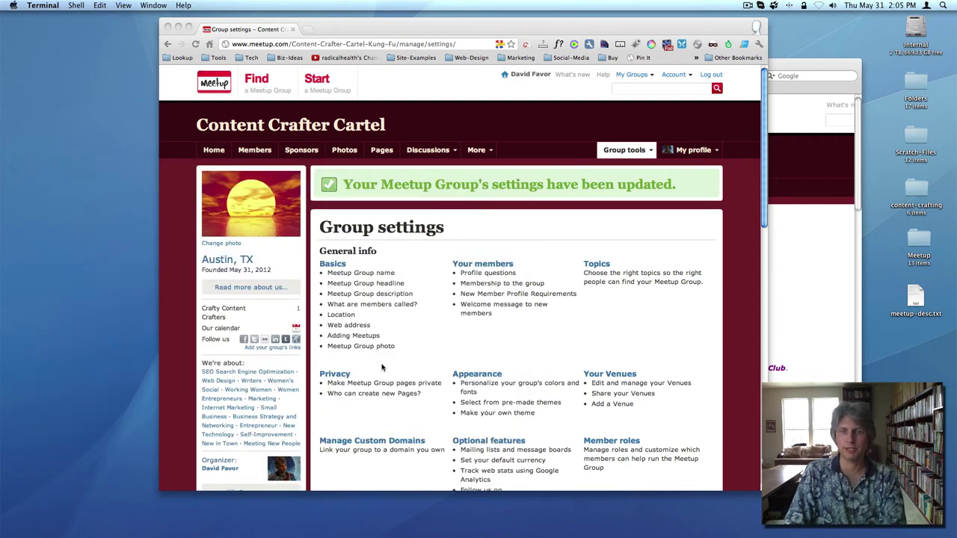
# Step: Switch to Safari and examine the group description on the public page down to the Join us button
pyautogui.click(818, 342)
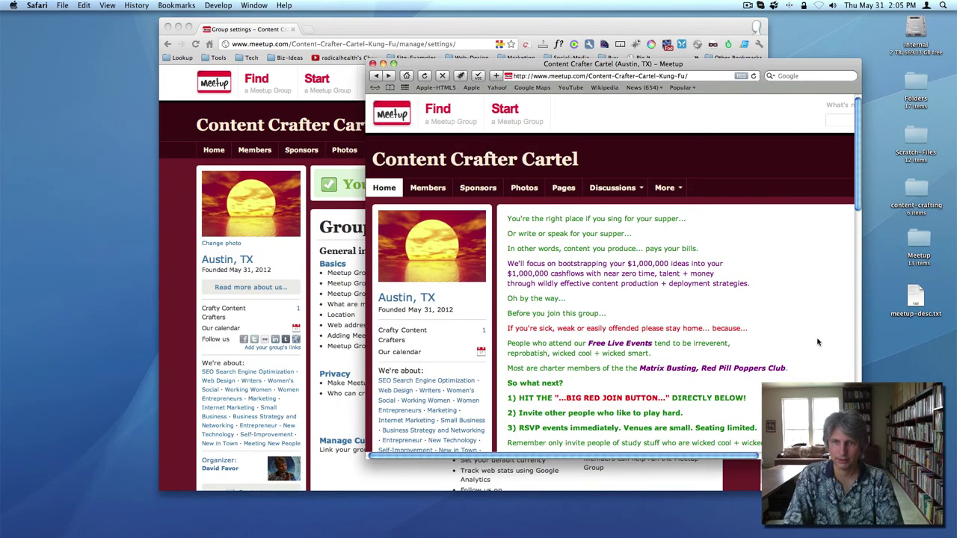
pyautogui.scroll(-3, 818, 342)
pyautogui.scroll(-2, 818, 341)
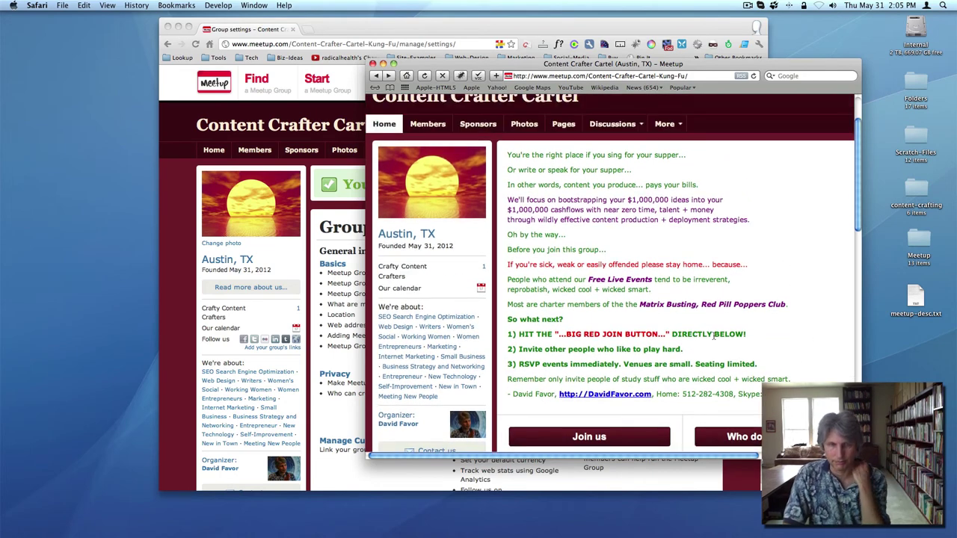
# Step: Open blend-meetup.txt from the Meetup folder on the desktop
pyautogui.click(175, 337)
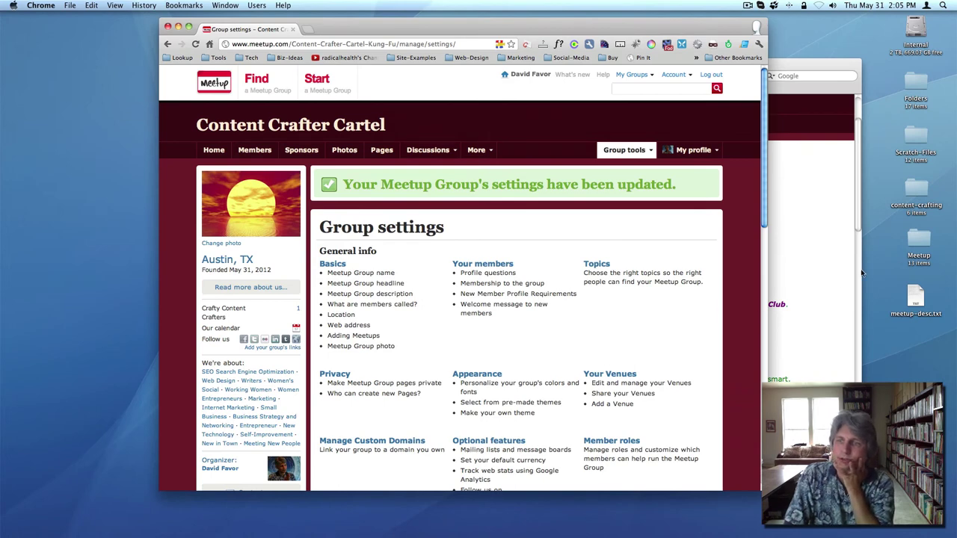
pyautogui.doubleClick(916, 239)
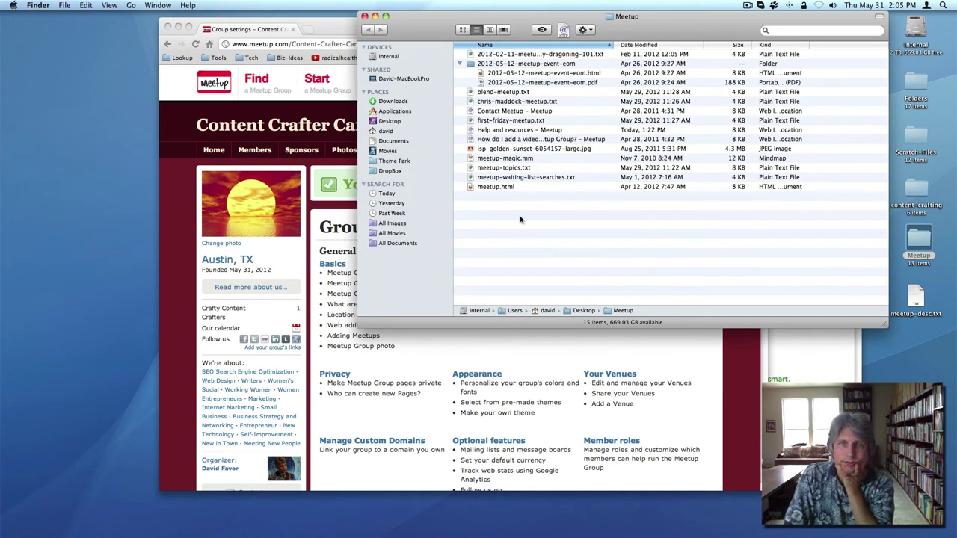
pyautogui.doubleClick(502, 91)
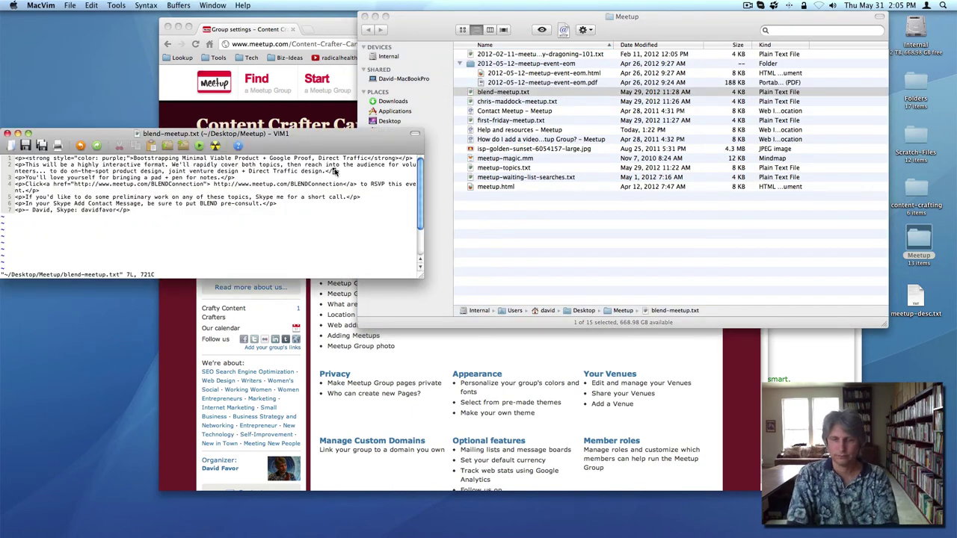
# Step: Turn off line numbering with the command :set nonumber
pyautogui.write(':set now')
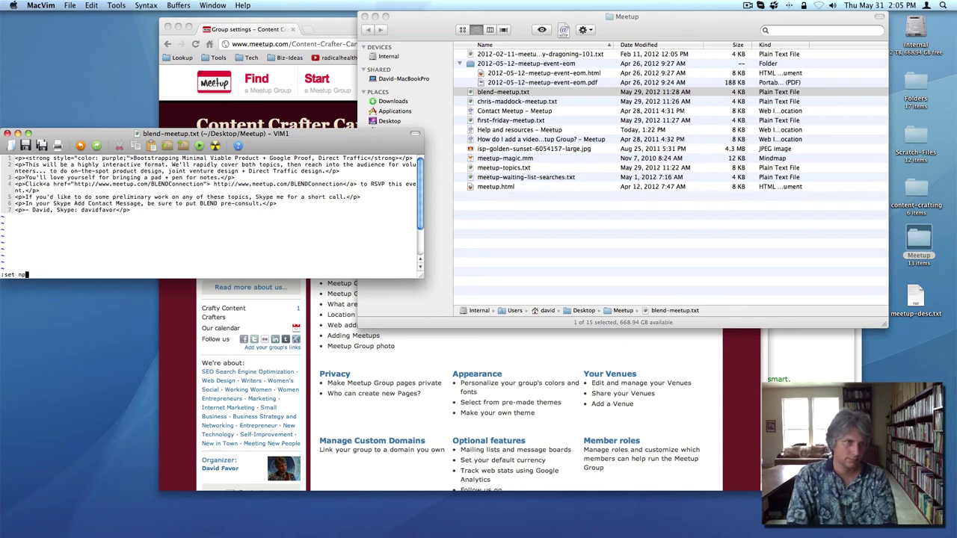
pyautogui.write('number')
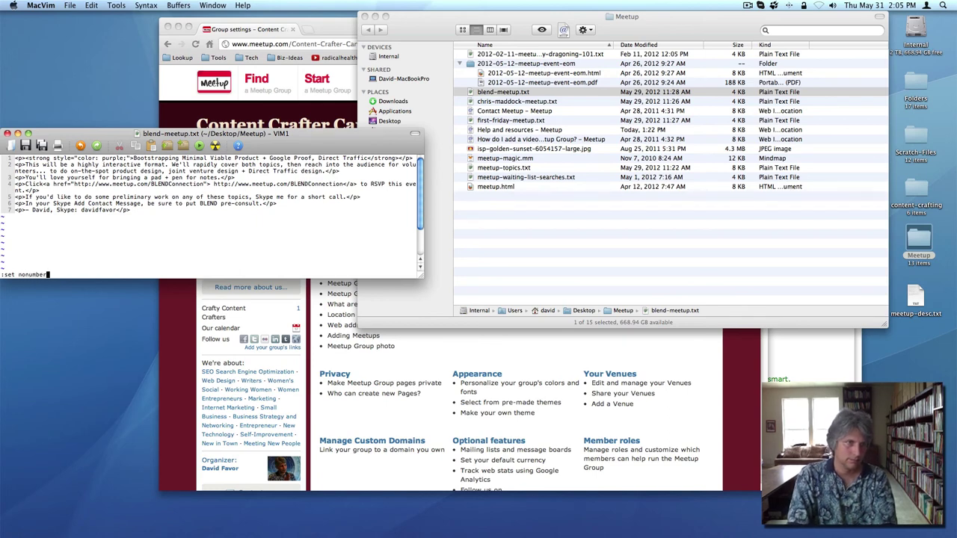
pyautogui.press('Return')
# Step: Insert a blank line after each of the first three paragraphs, from the purple title to "You'll love yourself for bringing a pad"
pyautogui.press('j')
pyautogui.press('j')
pyautogui.press('j')
pyautogui.press('j')
pyautogui.press('j')
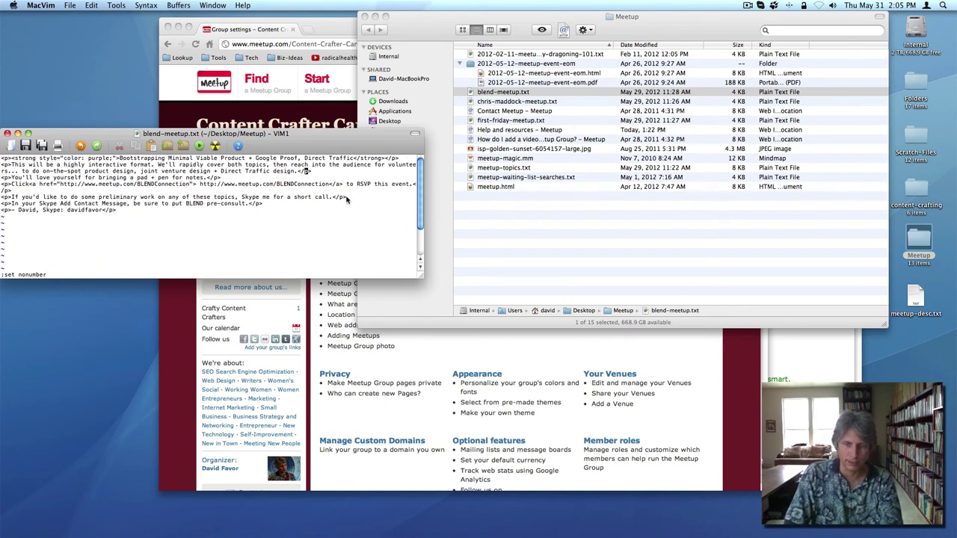
pyautogui.press('0')
pyautogui.press('k')
pyautogui.press('k')
pyautogui.press('k')
pyautogui.press('k')
pyautogui.press('k')
pyautogui.press('k')
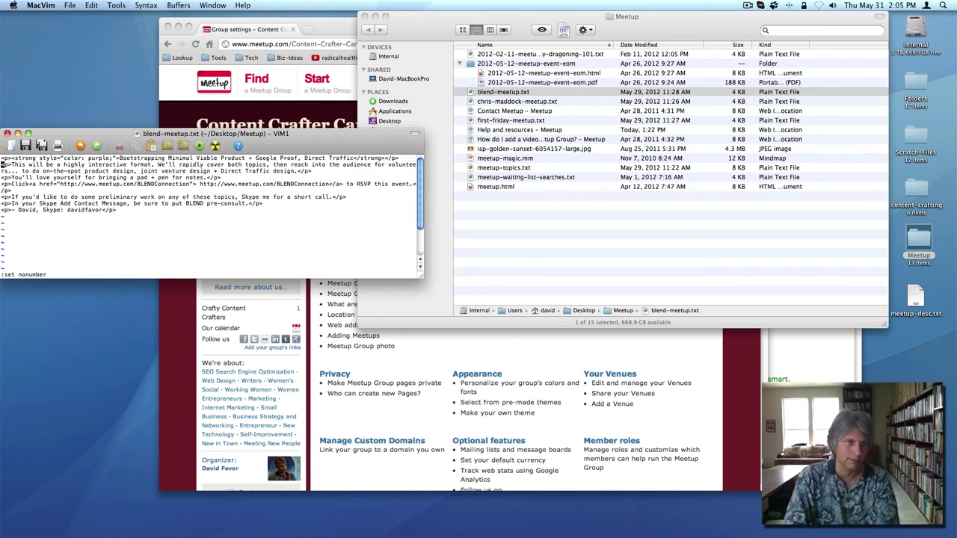
pyautogui.press('A')
pyautogui.press('Return')
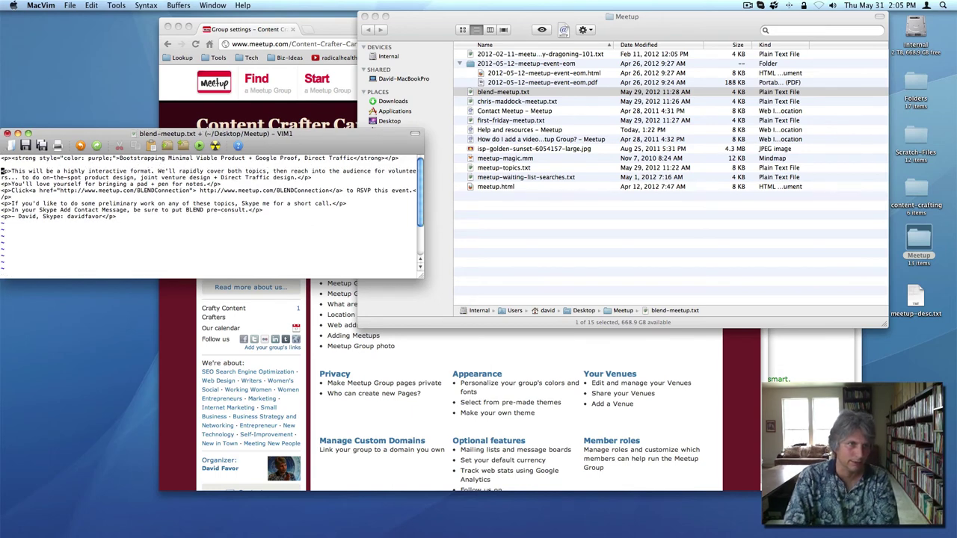
pyautogui.press('o')
pyautogui.press('O')
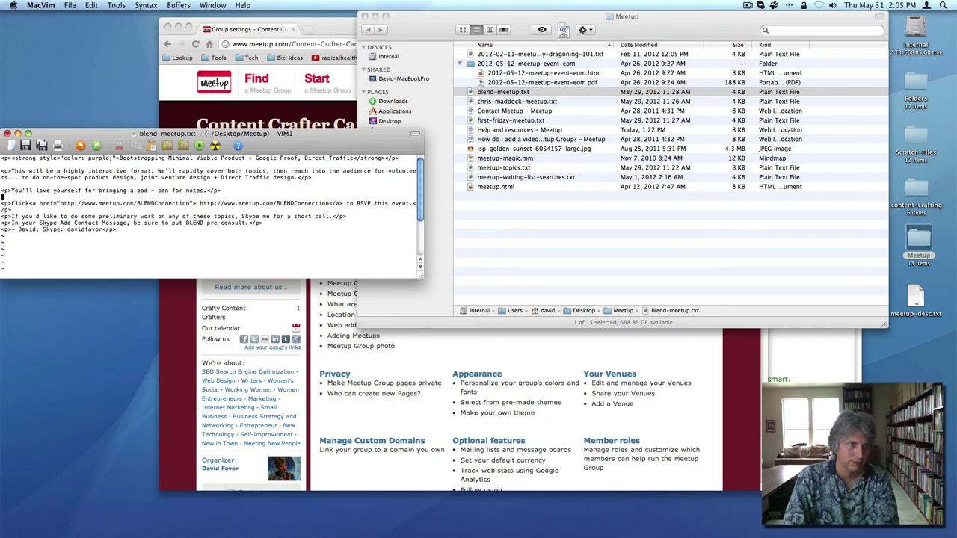
pyautogui.press('w')
pyautogui.press('W')
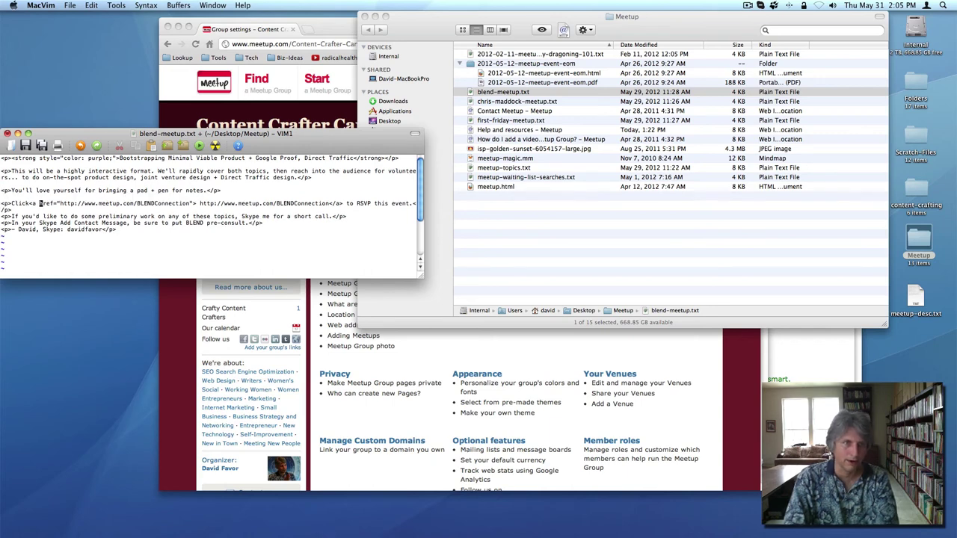
pyautogui.press('w')
pyautogui.press('w')
pyautogui.press('w')
pyautogui.press('w')
pyautogui.press('w')
pyautogui.press('w')
pyautogui.press('x')
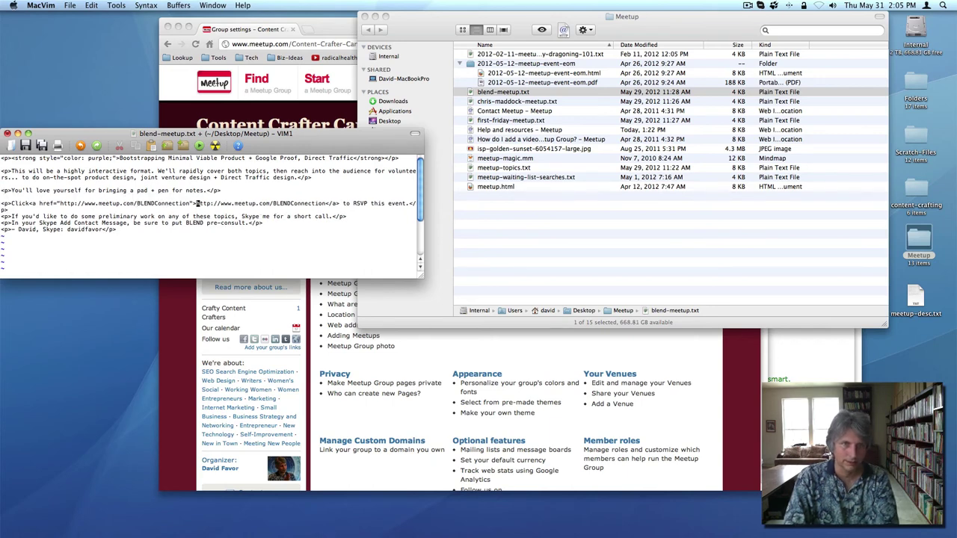
# Step: Break the line after the link's closing </a> so that "to RSVP this event.</p>" starts a new line
pyautogui.press('l')
pyautogui.press('l')
pyautogui.press('l')
pyautogui.press('l')
pyautogui.press('l')
pyautogui.press('l')
pyautogui.press('l')
pyautogui.press('l')
pyautogui.press('l')
pyautogui.press('l')
pyautogui.press('l')
pyautogui.press('l')
pyautogui.press('l')
pyautogui.press('l')
pyautogui.press('l')
pyautogui.press('s')
pyautogui.press('Return')
pyautogui.press('Escape')
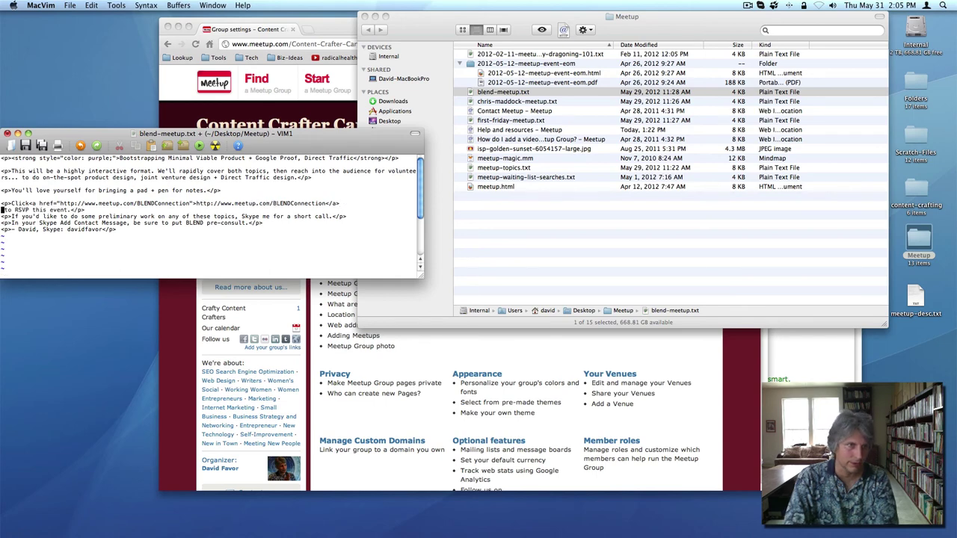
# Step: Insert blank lines after the "to RSVP this event", "If you'd like to do some preliminary work" and "In your Skype Add Contact Message" paragraphs
pyautogui.press('o')
pyautogui.press('Escape')
pyautogui.press('j')
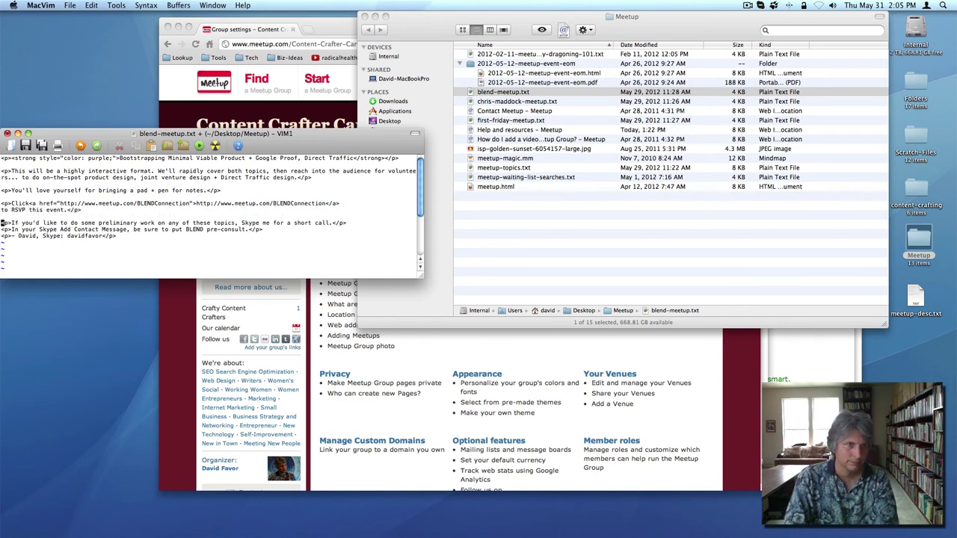
pyautogui.press('o')
pyautogui.press('Escape')
pyautogui.press('j')
pyautogui.press('o')
pyautogui.press('Escape')
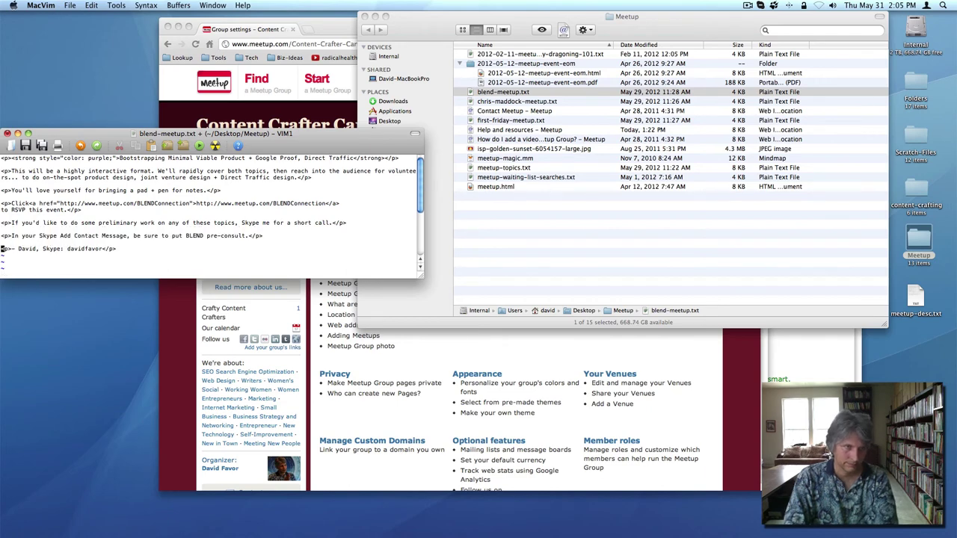
# Step: Break the line after "highly interactive format." so that "We'll rapidly cover both topics" starts a new line without a leading space
pyautogui.press('k')
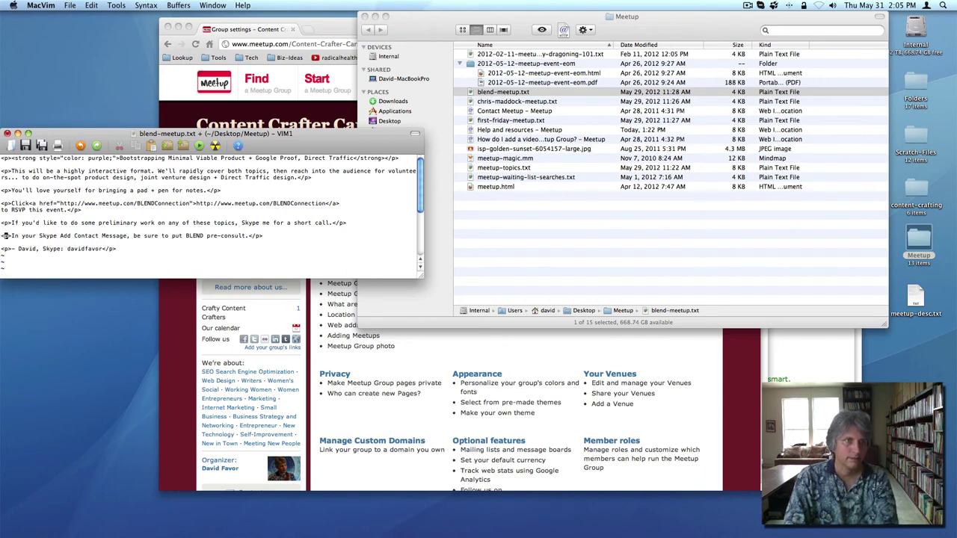
pyautogui.press('k')
pyautogui.press('k')
pyautogui.press('k')
pyautogui.press('k')
pyautogui.press('k')
pyautogui.press('k')
pyautogui.press('k')
pyautogui.press('k')
pyautogui.press('k')
pyautogui.press('k')
pyautogui.press('k')
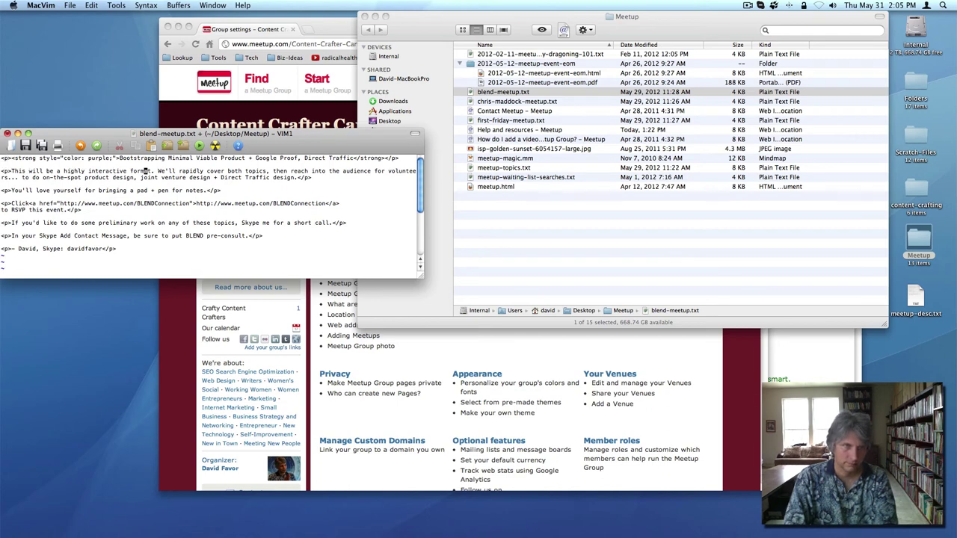
pyautogui.press('B')
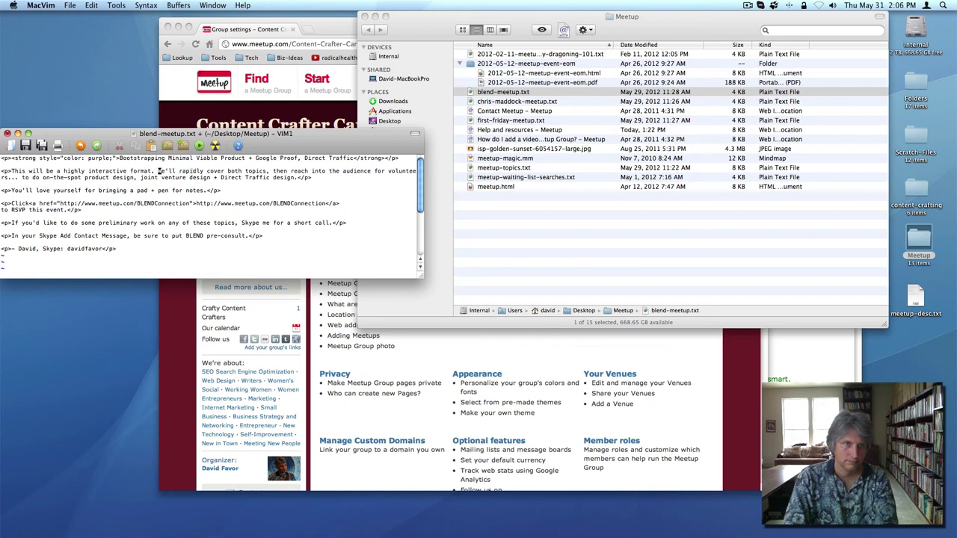
pyautogui.press('h')
pyautogui.press('i')
pyautogui.press('Return')
pyautogui.press('Escape')
pyautogui.press('x')
# Step: Break the line after "then reach into" so that "the audience for volunteers" starts a new line without a leading space
pyautogui.press('w')
pyautogui.press('w')
pyautogui.press('w')
pyautogui.press('w')
pyautogui.press('w')
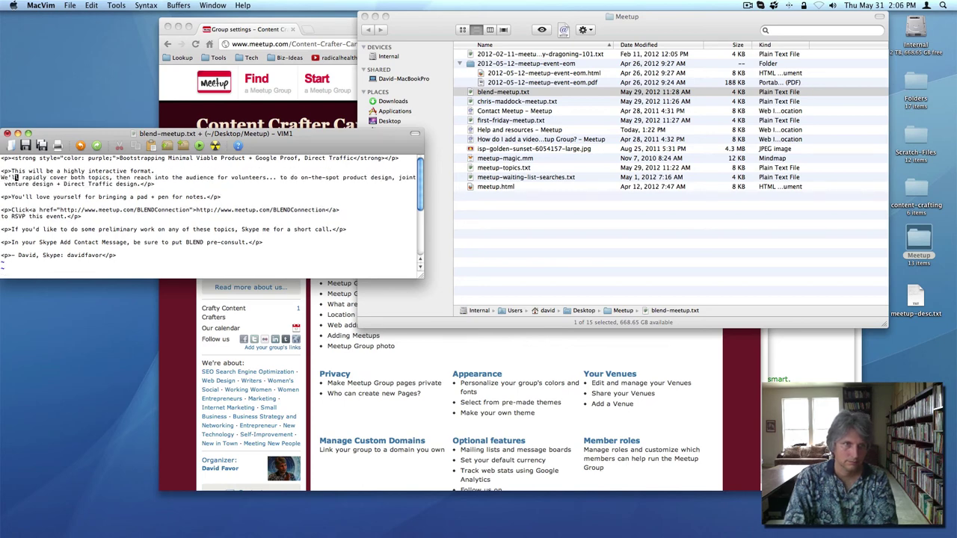
pyautogui.press('w')
pyautogui.press('w')
pyautogui.press('w')
pyautogui.press('h')
pyautogui.press('i')
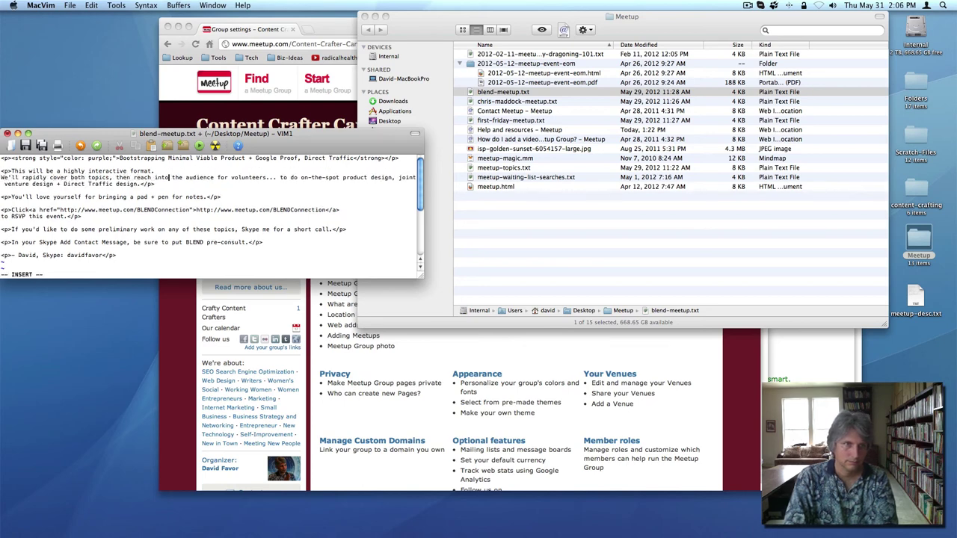
pyautogui.press('Return')
pyautogui.press('Escape')
pyautogui.press('x')
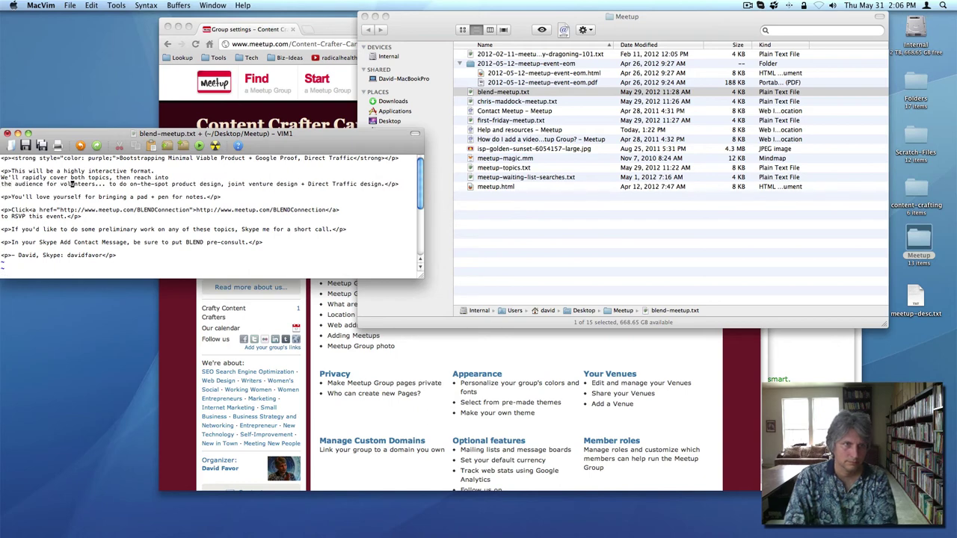
# Step: Break the line after "to do on-the-spot" so that "product design" starts a new line without a leading space
pyautogui.press('w')
pyautogui.press('w')
pyautogui.press('w')
pyautogui.press('w')
pyautogui.press('w')
pyautogui.press('w')
pyautogui.press('h')
pyautogui.press('i')
pyautogui.press('Return')
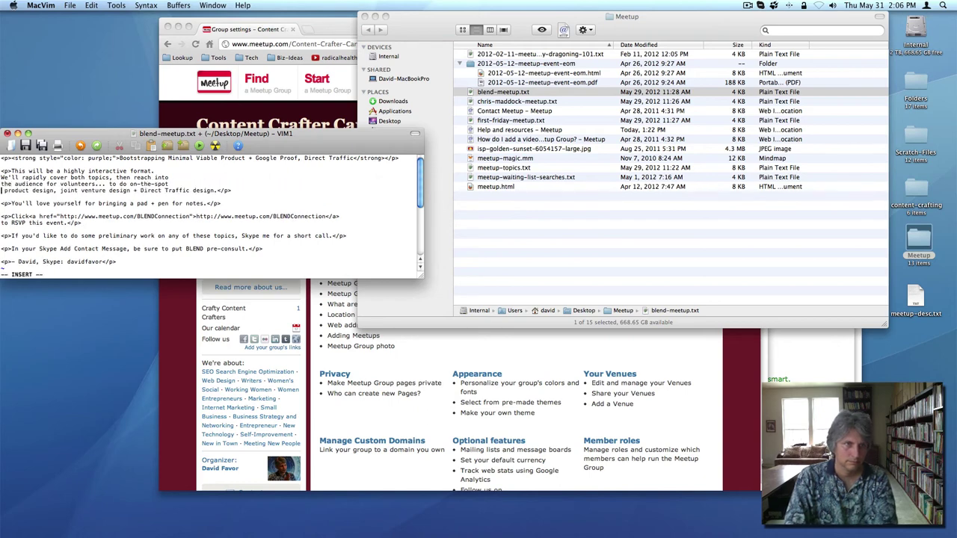
pyautogui.press('Escape')
pyautogui.write('x')
# Step: Save blend-meetup.txt and enlarge the editor window so the whole text fits
pyautogui.write(':w')
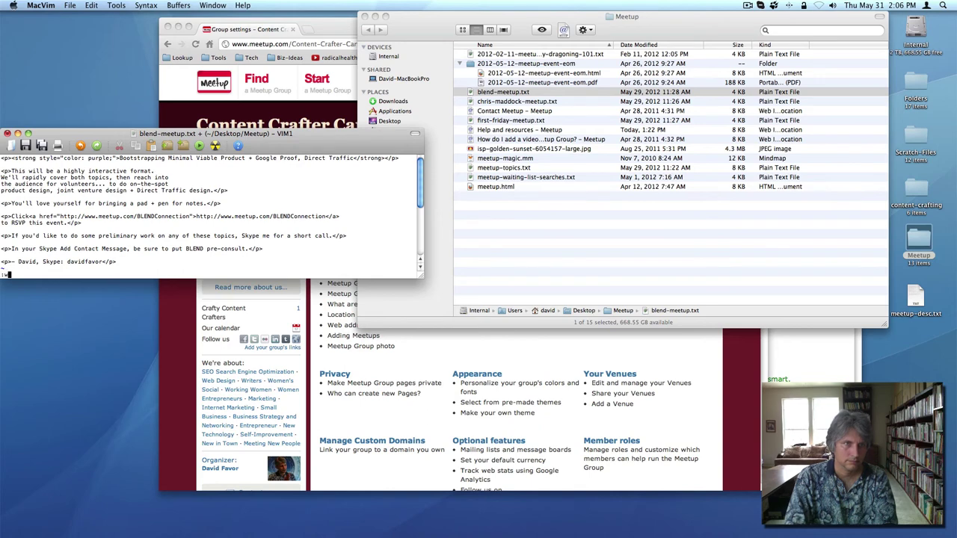
pyautogui.press('Return')
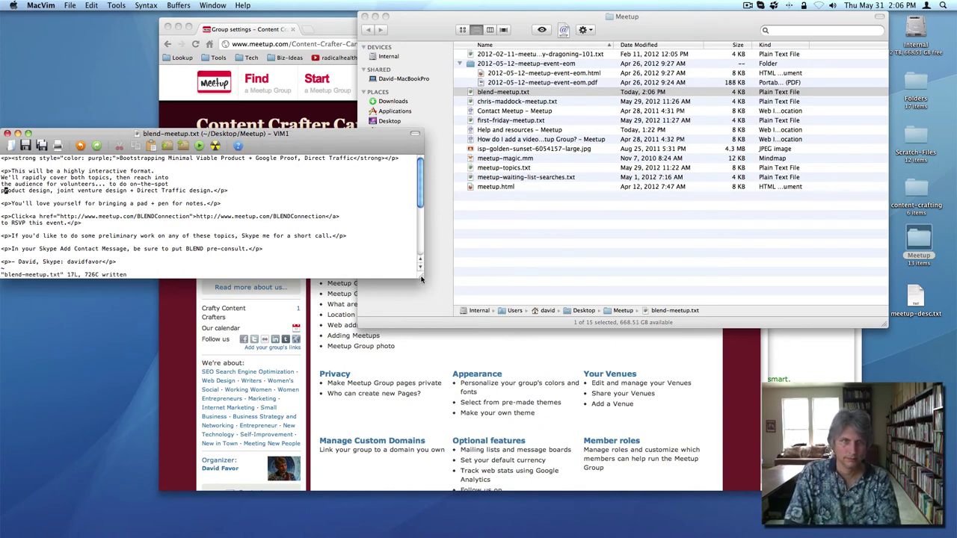
pyautogui.moveTo(421, 279); pyautogui.dragTo(429, 373)
pyautogui.click(350, 327)
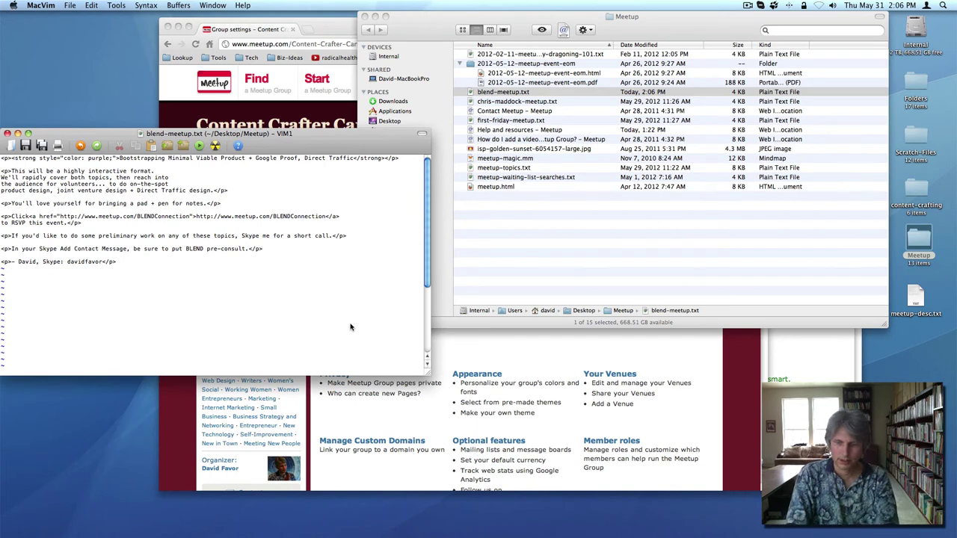
pyautogui.write(':w')
pyautogui.press('Return')
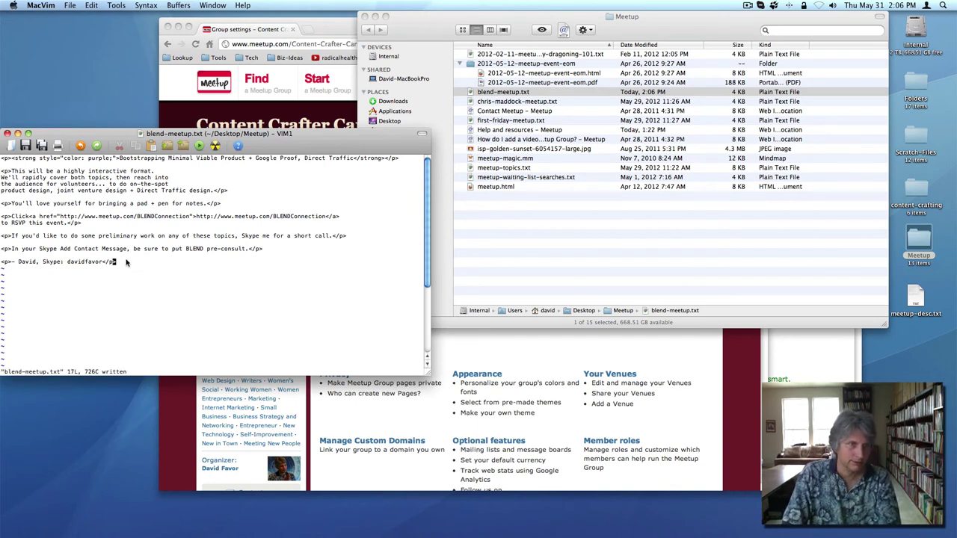
# Step: Copy the entire HTML text of blend-meetup.txt and switch to the Meetup group page in Chrome
pyautogui.moveTo(129, 264); pyautogui.dragTo(2, 159)
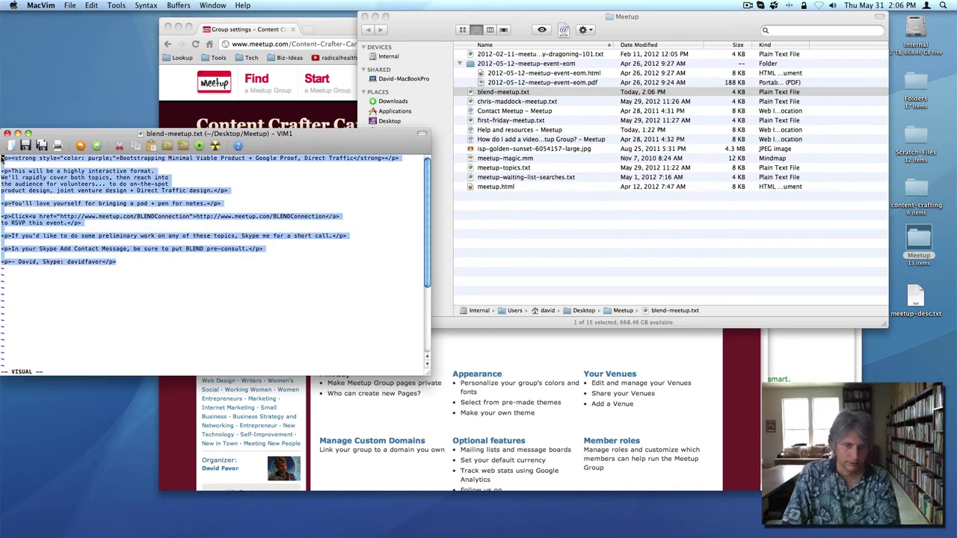
pyautogui.press('super+c')
pyautogui.click(356, 408)
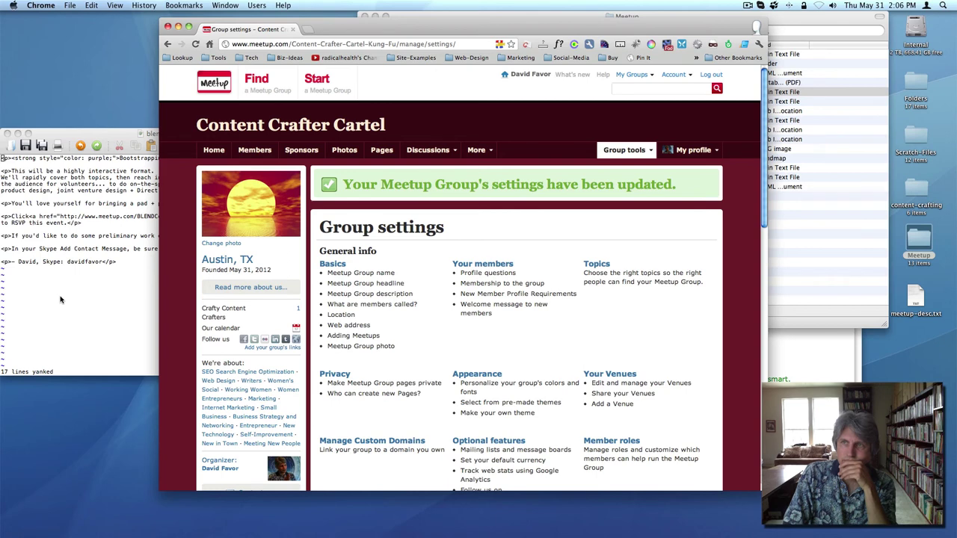
pyautogui.click(214, 150)
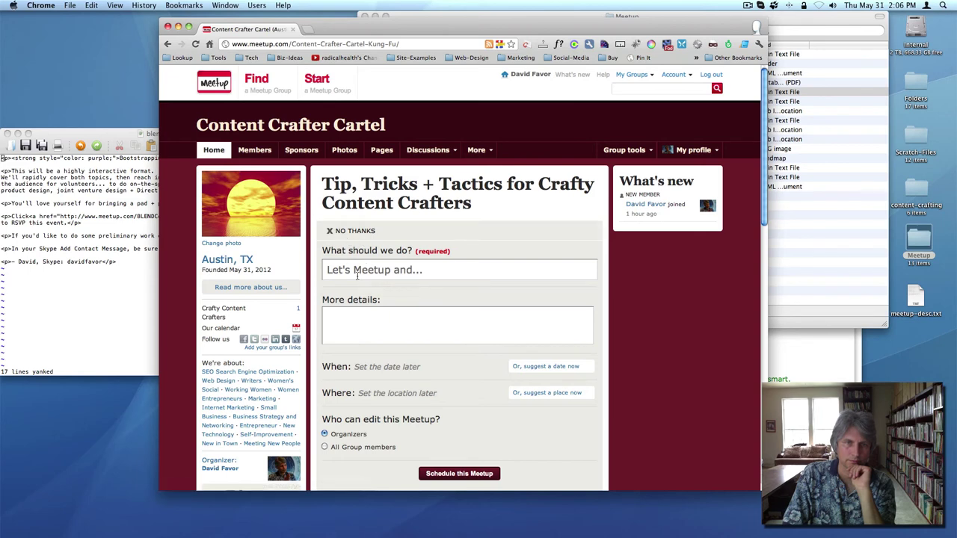
pyautogui.click(406, 314)
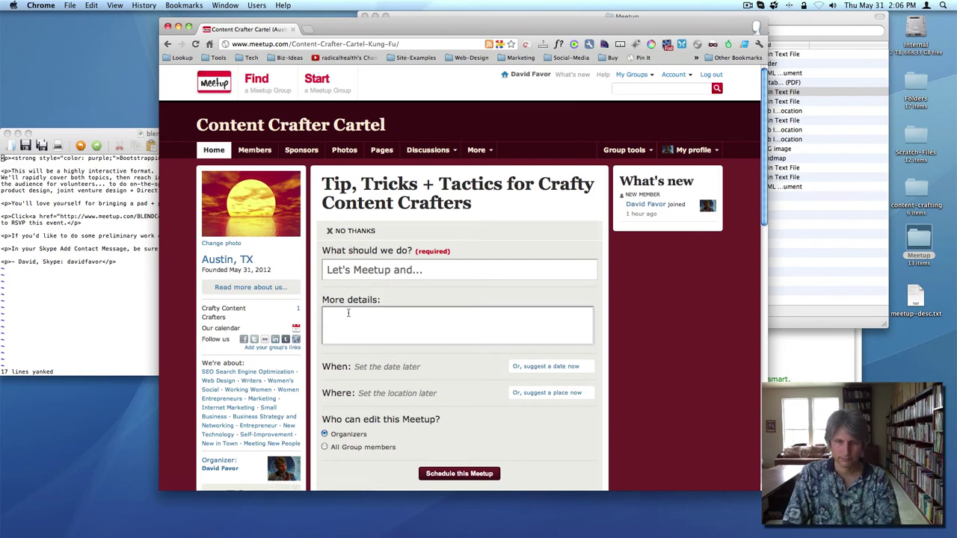
pyautogui.press('super+v')
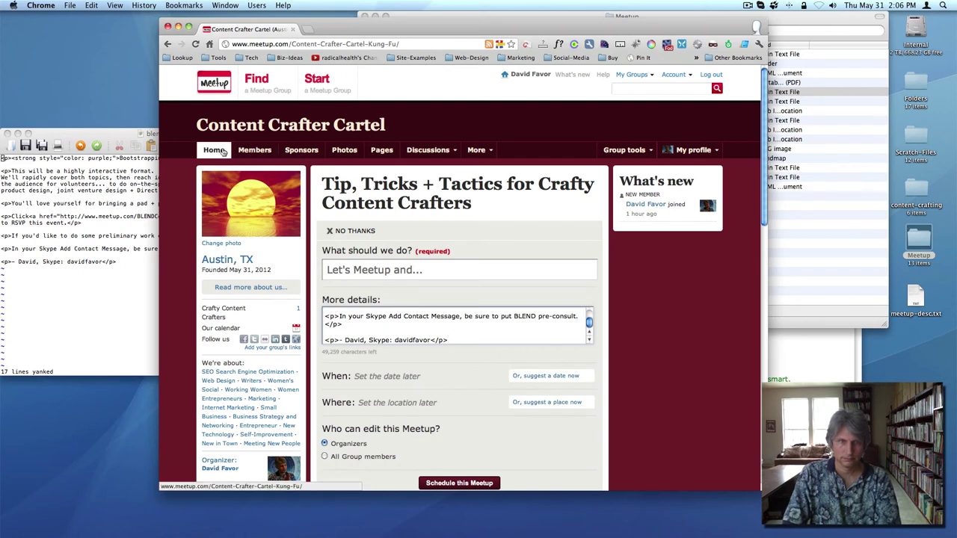
pyautogui.click(168, 44)
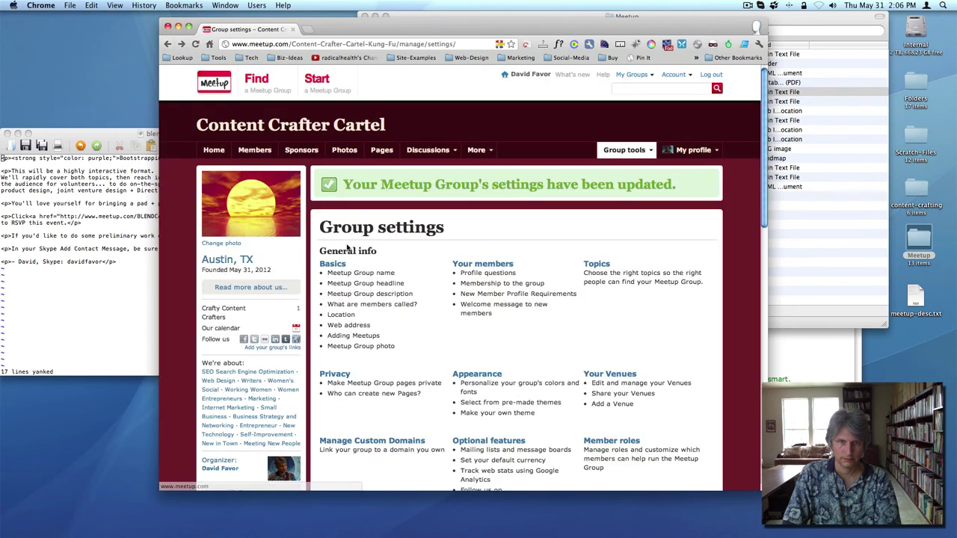
# Step: Schedule a new Meetup from the group's home page with "foo" as both title and details, choosing Announce later
pyautogui.click(213, 149)
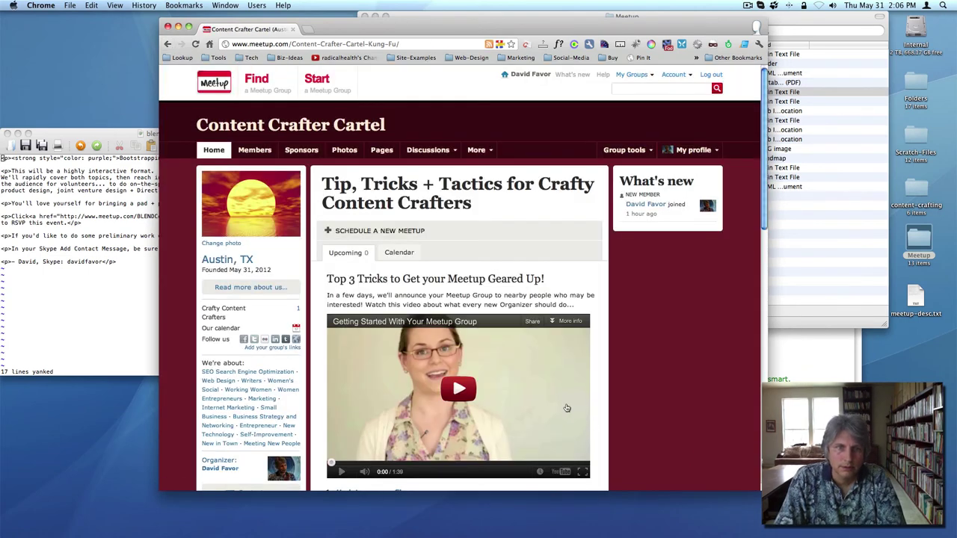
pyautogui.scroll(-1, 505, 358)
pyautogui.click(385, 212)
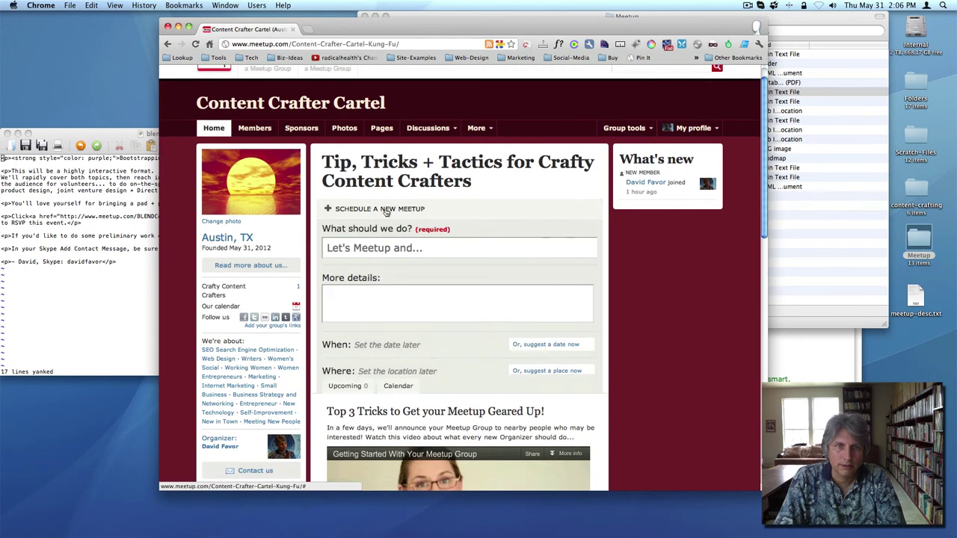
pyautogui.scroll(-3, 386, 212)
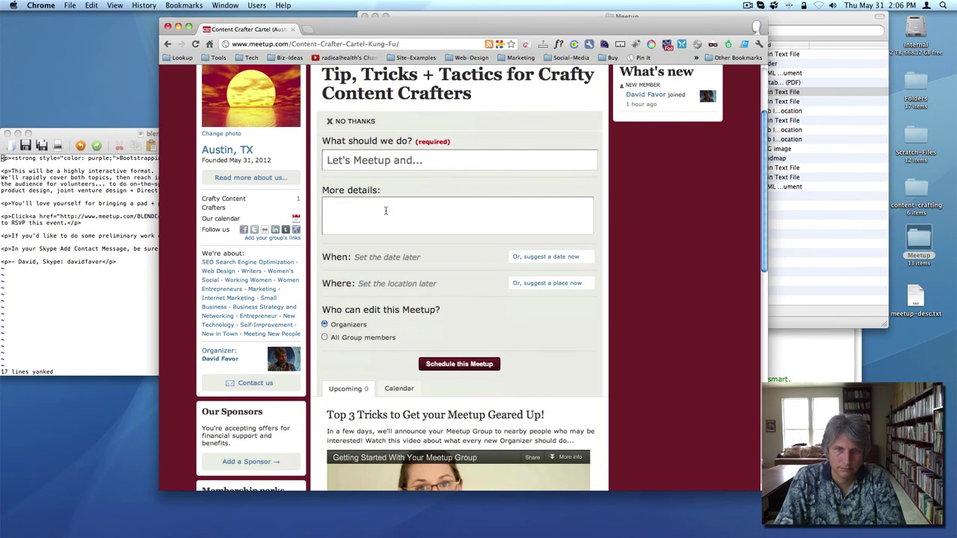
pyautogui.click(388, 160)
pyautogui.write('foo')
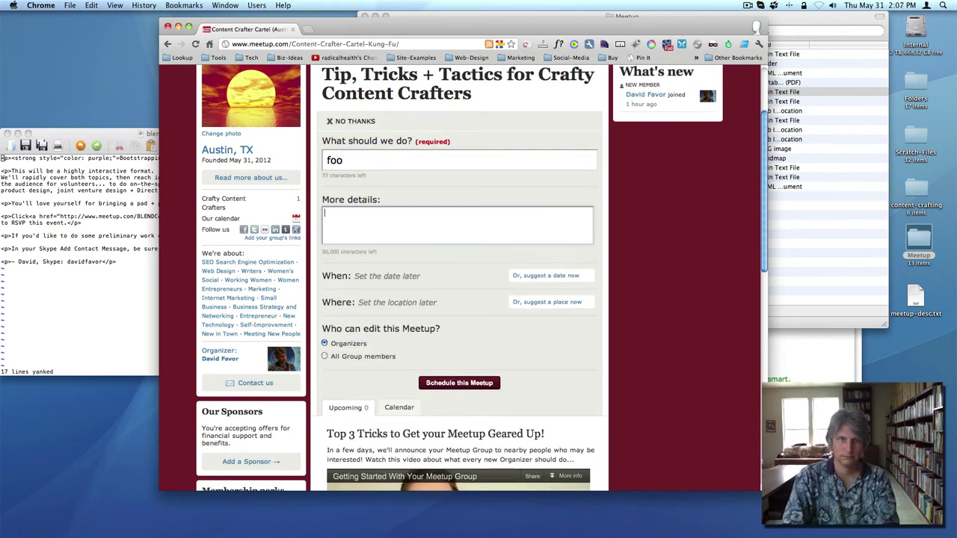
pyautogui.click(371, 215)
pyautogui.write('foo')
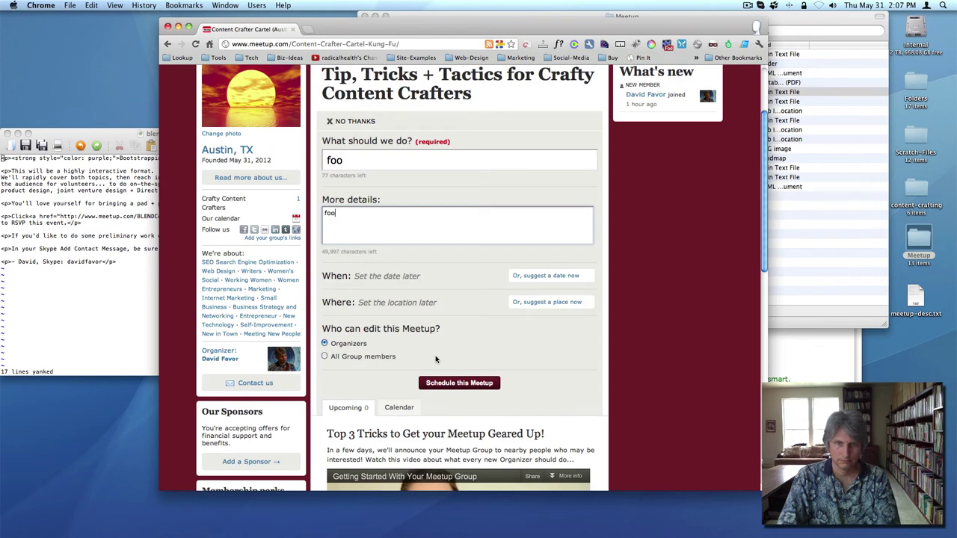
pyautogui.click(444, 383)
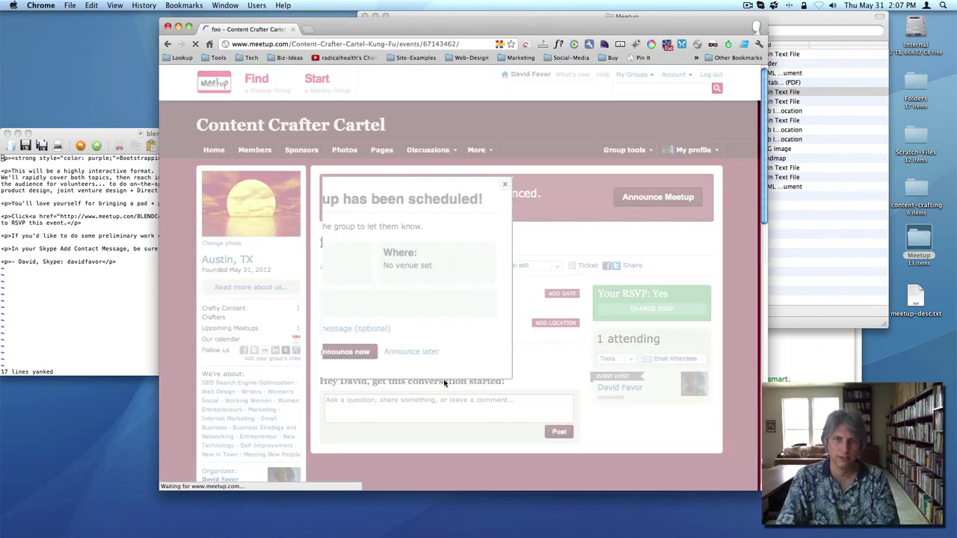
pyautogui.click(486, 351)
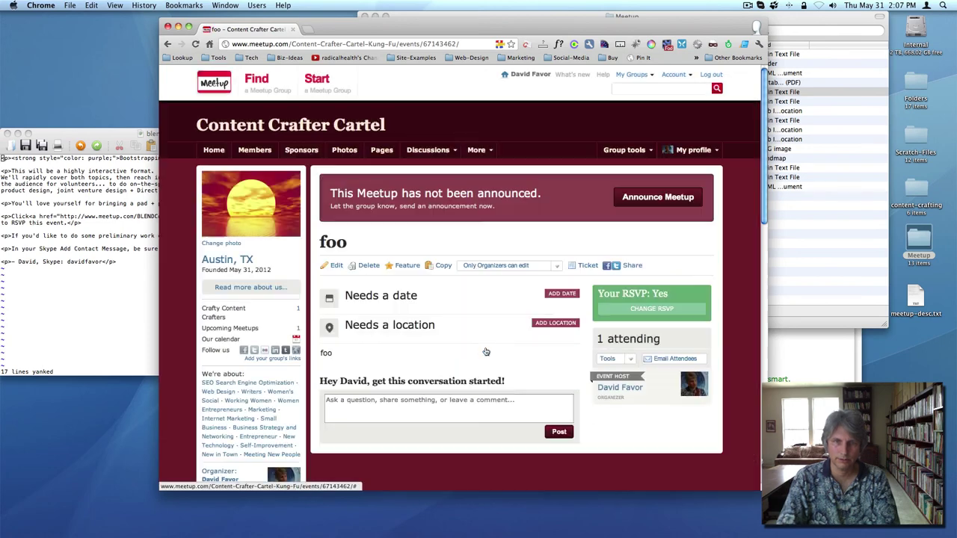
# Step: Edit the foo Meetup and replace the HTML source of its additional details with the copied event HTML
pyautogui.click(336, 266)
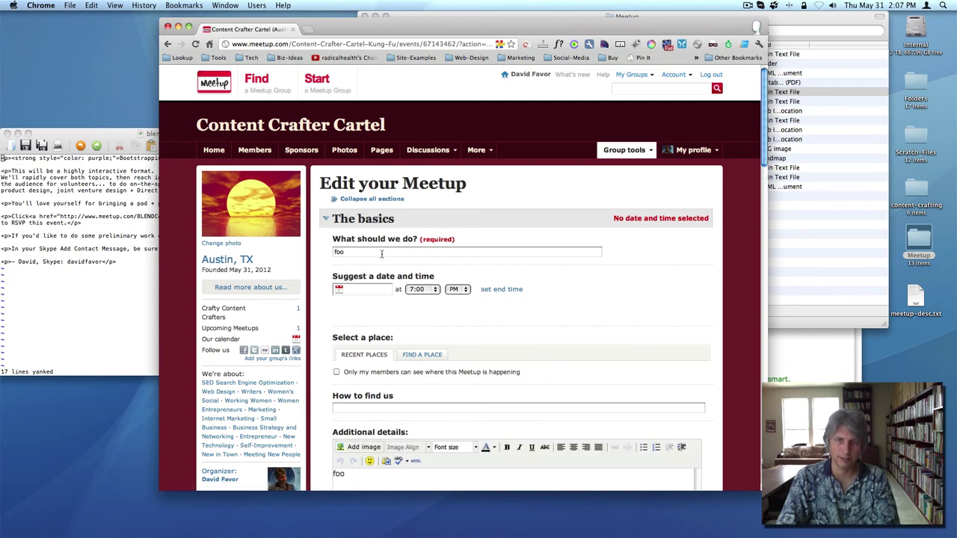
pyautogui.scroll(-2, 423, 341)
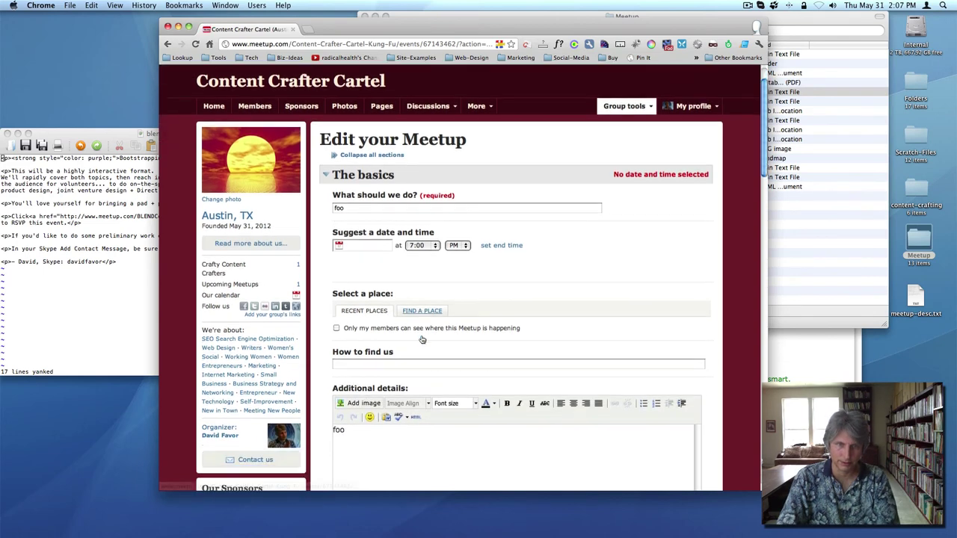
pyautogui.scroll(-3, 422, 341)
pyautogui.click(415, 322)
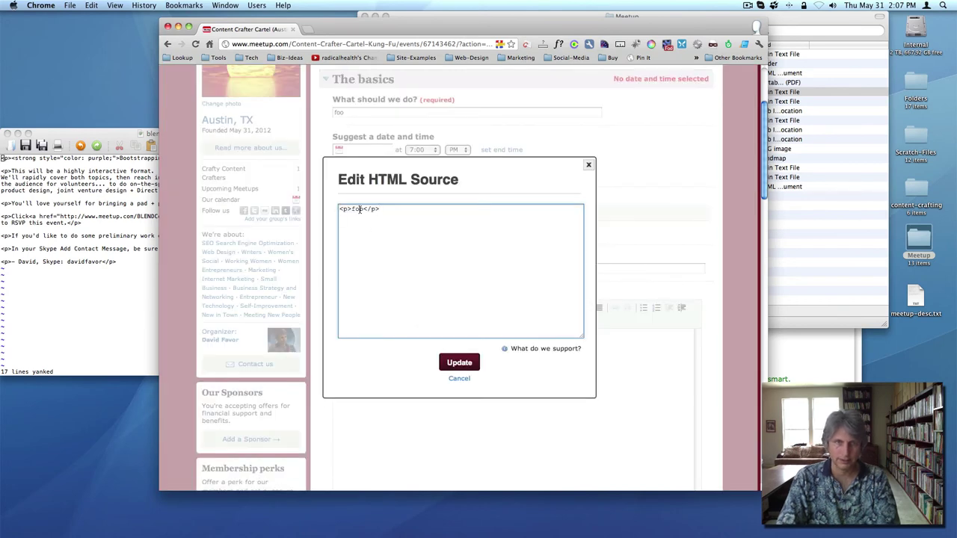
pyautogui.tripleClick(359, 209)
pyautogui.press('super+v')
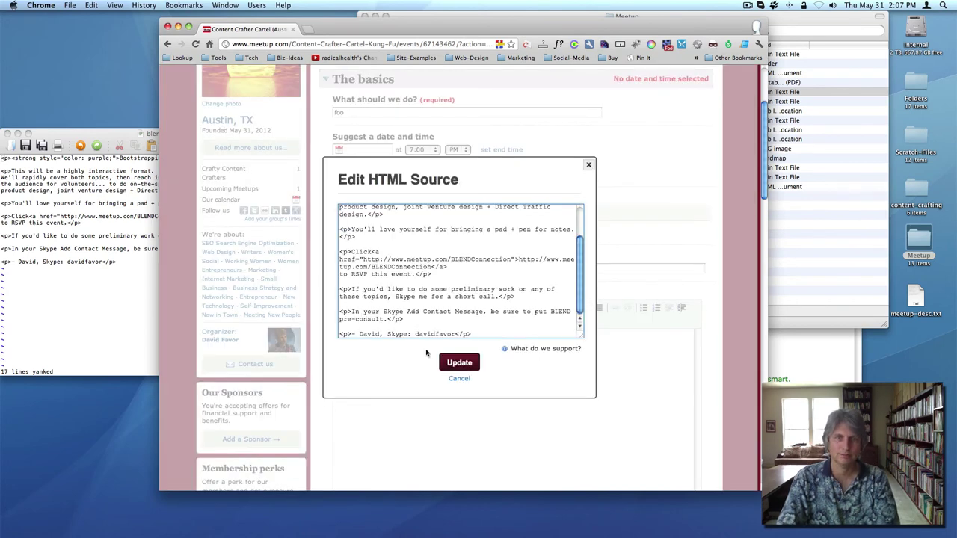
pyautogui.click(459, 362)
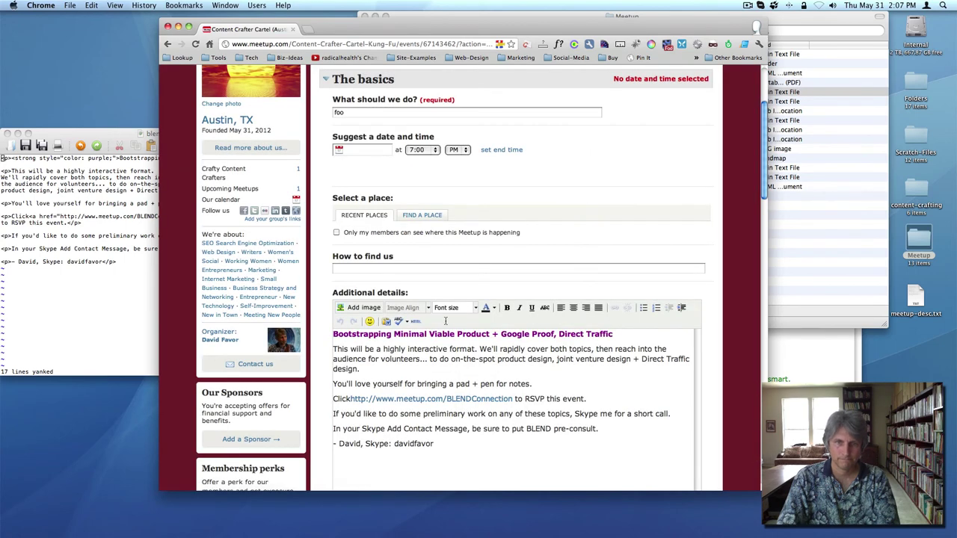
# Step: Enter "O" in the Meetup's How to find us field
pyautogui.click(397, 268)
pyautogui.write('O')
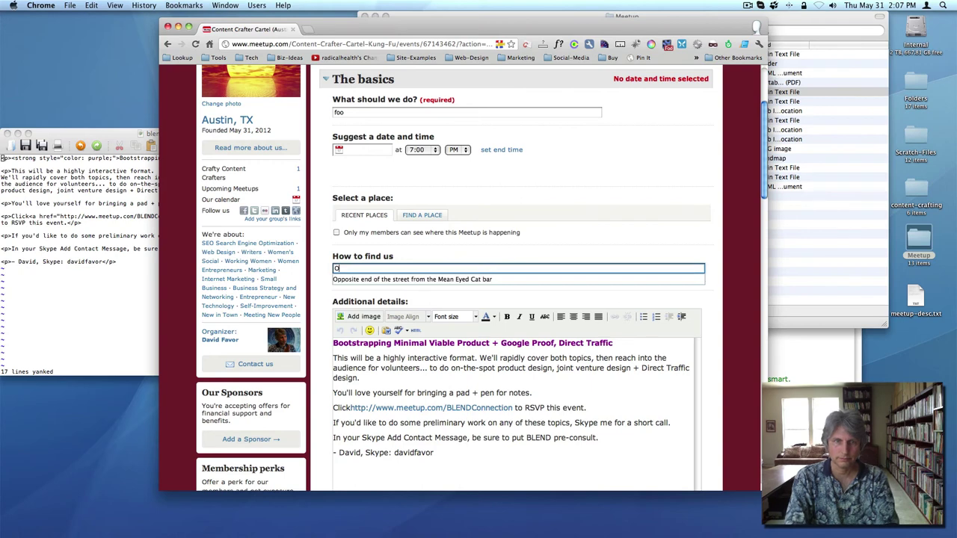